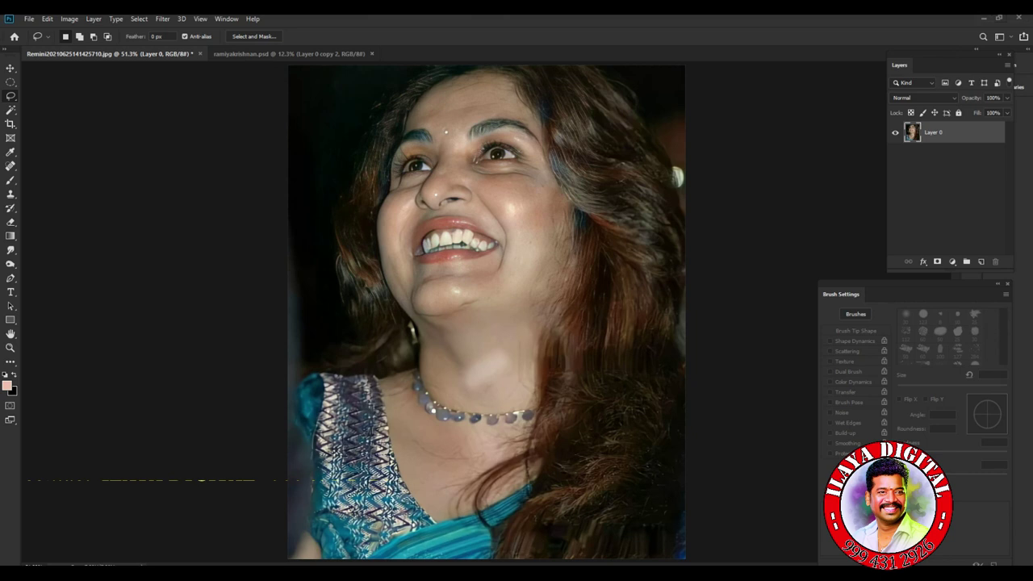
Resize the portrait to 25 inches wide at a resolution of 300 pixels per inch.
key(ctrl+alt+i)
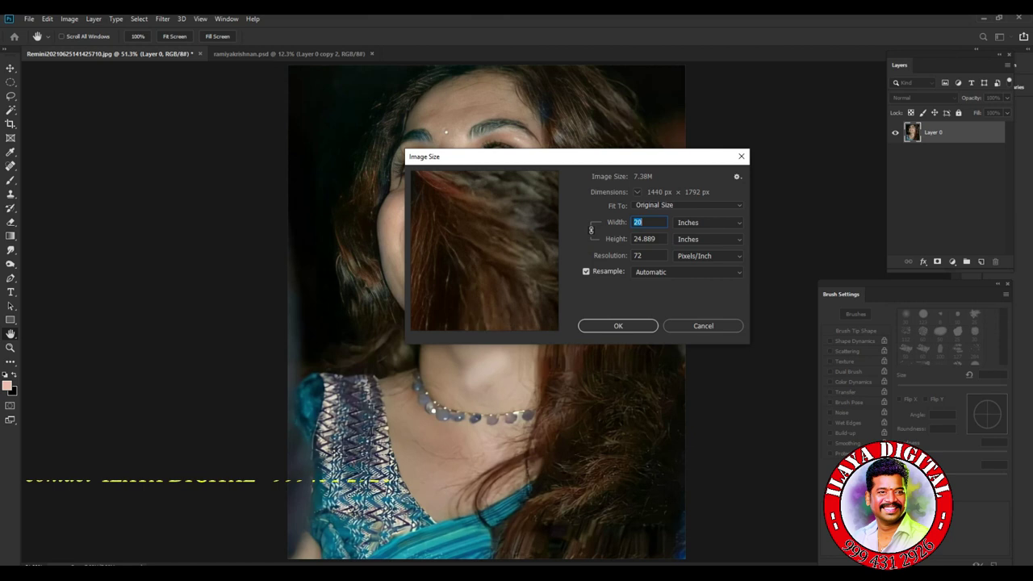
double_click(639, 256)
text(300)
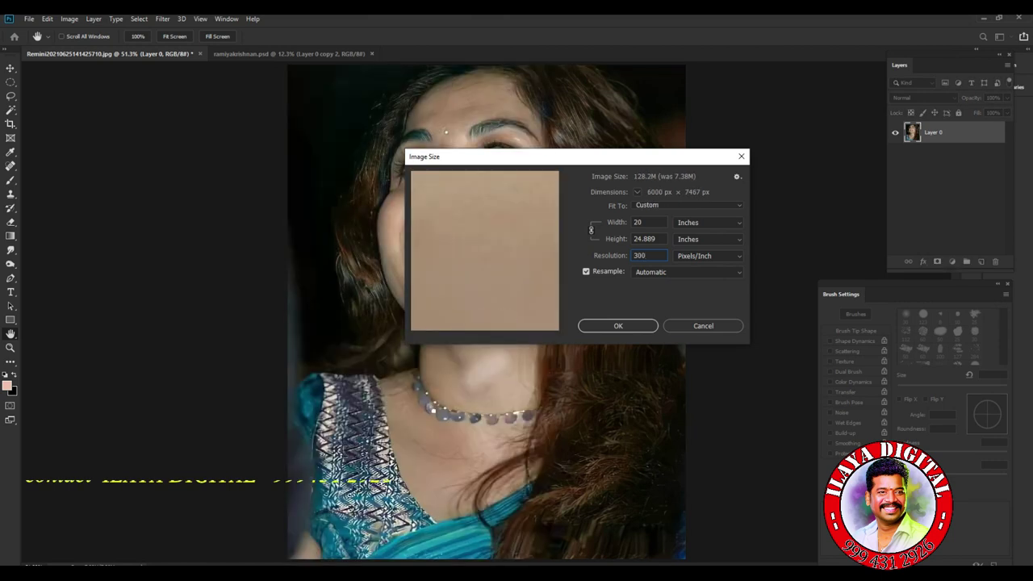
double_click(638, 222)
text(25)
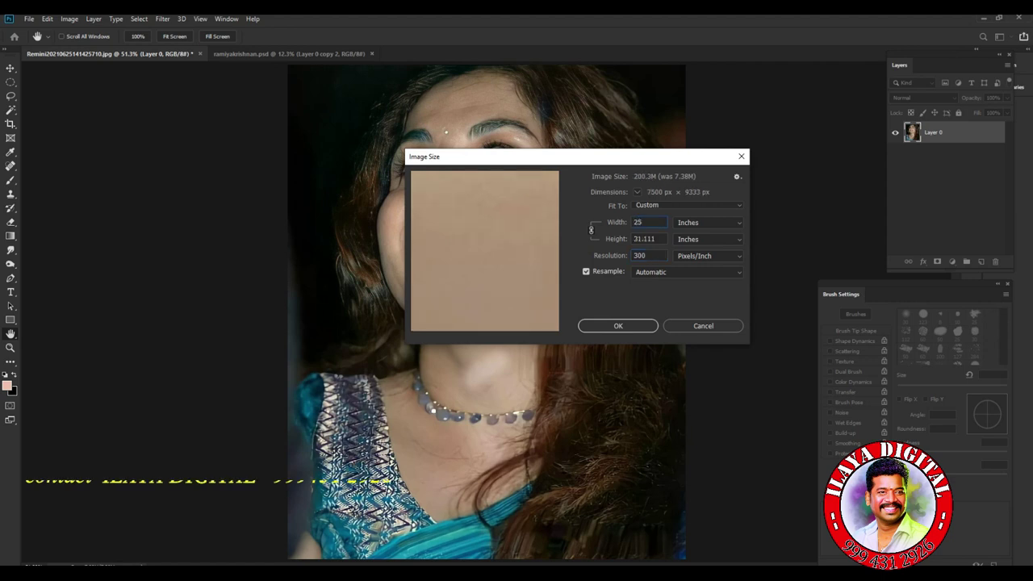
key(Return)
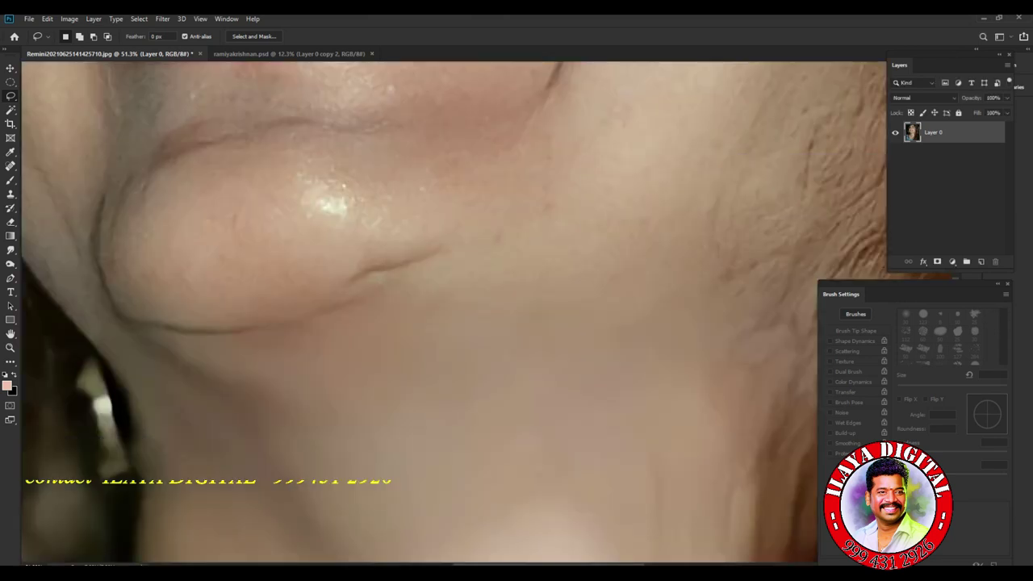
Examine the portrait up close, checking the skin, mouth, teeth, eyes and hair for areas needing retouching.
drag(419, 145, 537, 500)
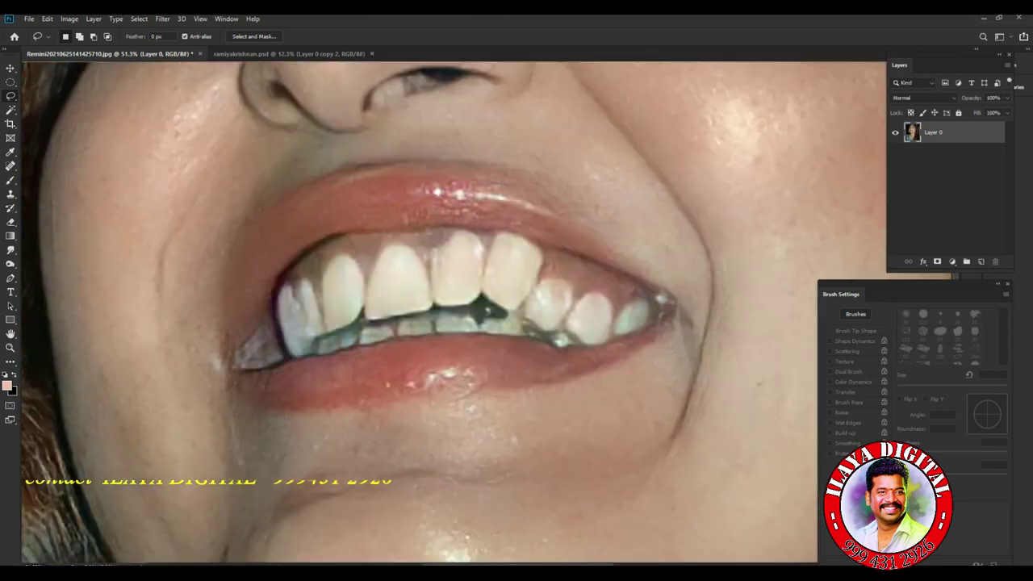
scroll(420, 315, up, 4)
drag(639, 281, 594, 269)
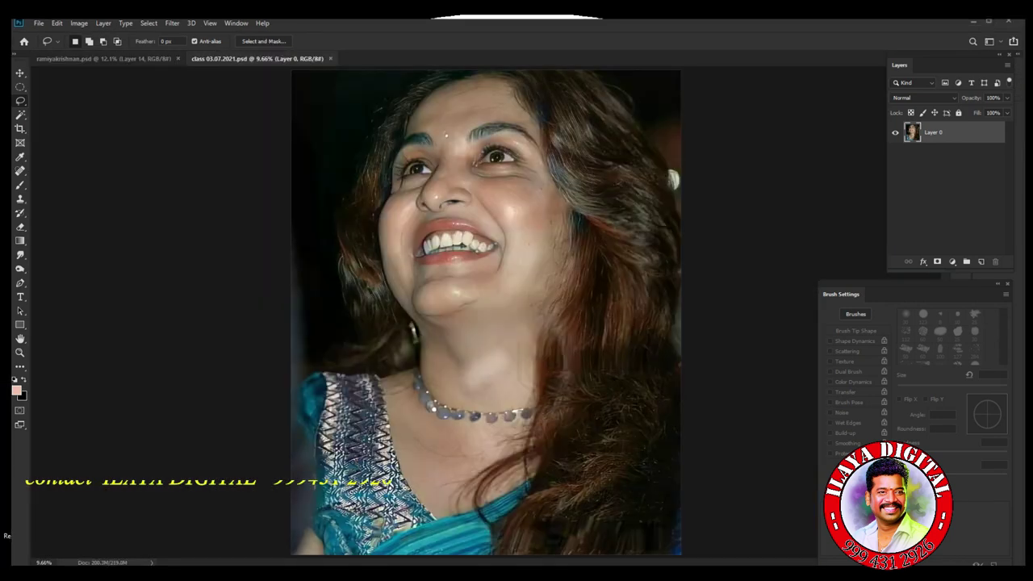
scroll(497, 262, up, 7)
scroll(496, 262, down, 1)
drag(496, 262, 560, 463)
scroll(593, 335, down, 4)
scroll(593, 335, up, 3)
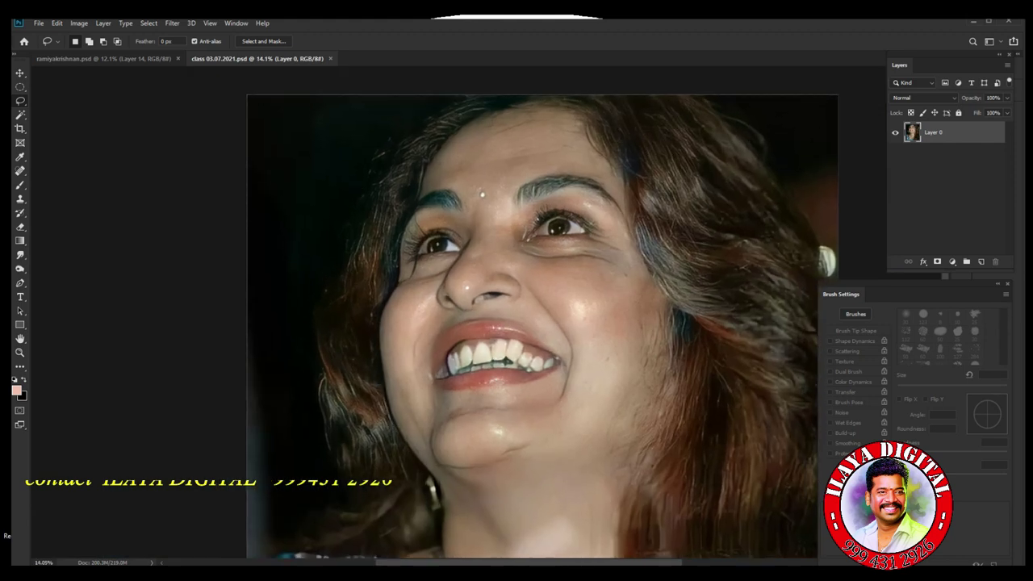
drag(609, 341, 562, 222)
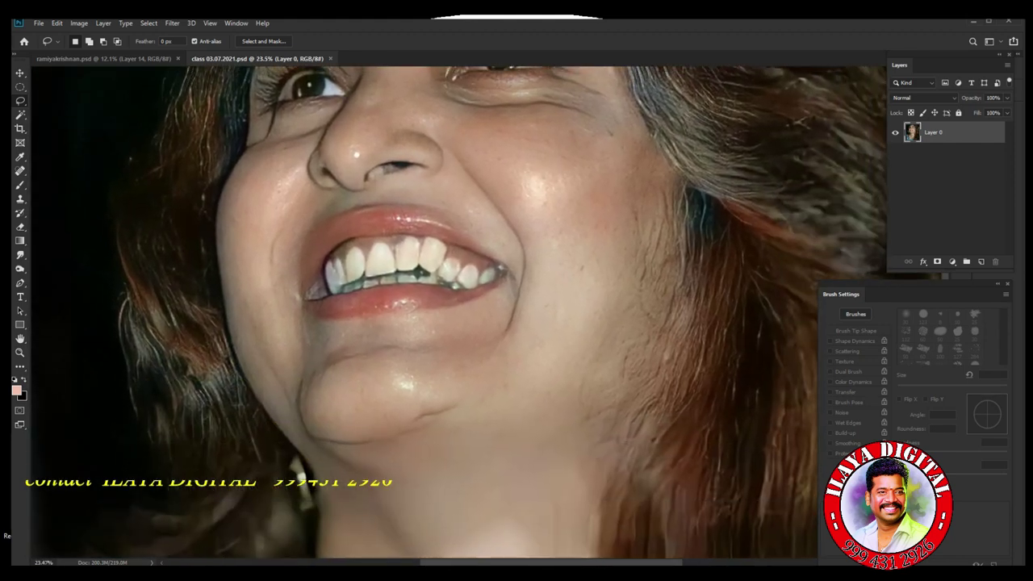
scroll(563, 222, down, 3)
scroll(516, 137, up, 5)
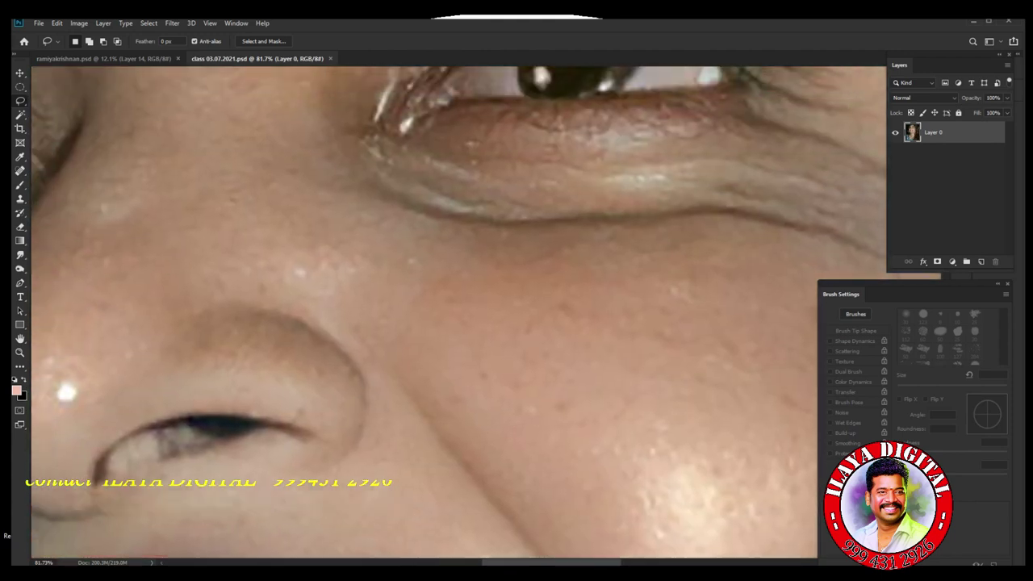
drag(355, 242, 518, 250)
drag(676, 382, 495, 233)
scroll(691, 286, down, 8)
scroll(486, 313, down, 3)
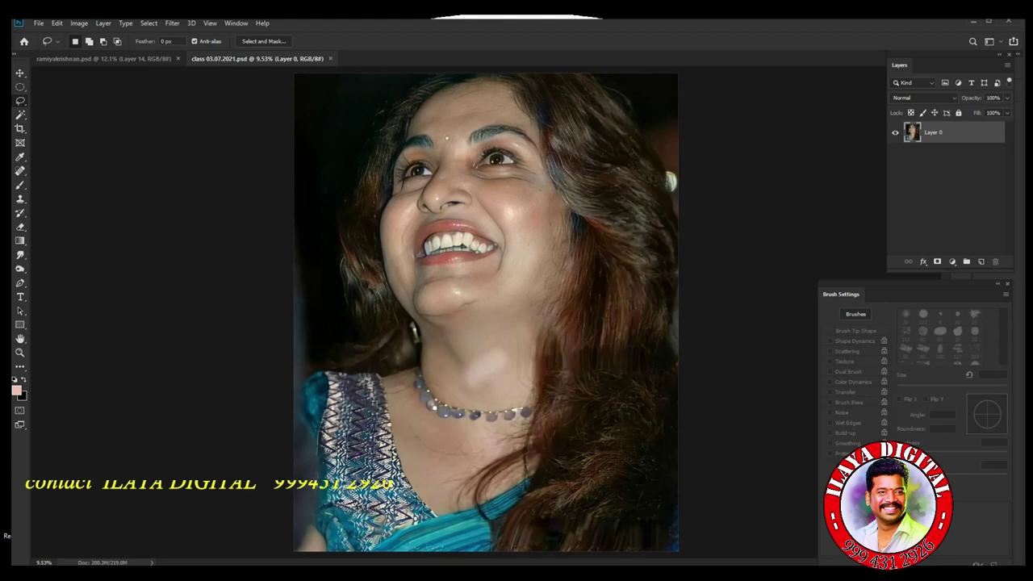
scroll(488, 246, down, 2)
scroll(488, 246, up, 10)
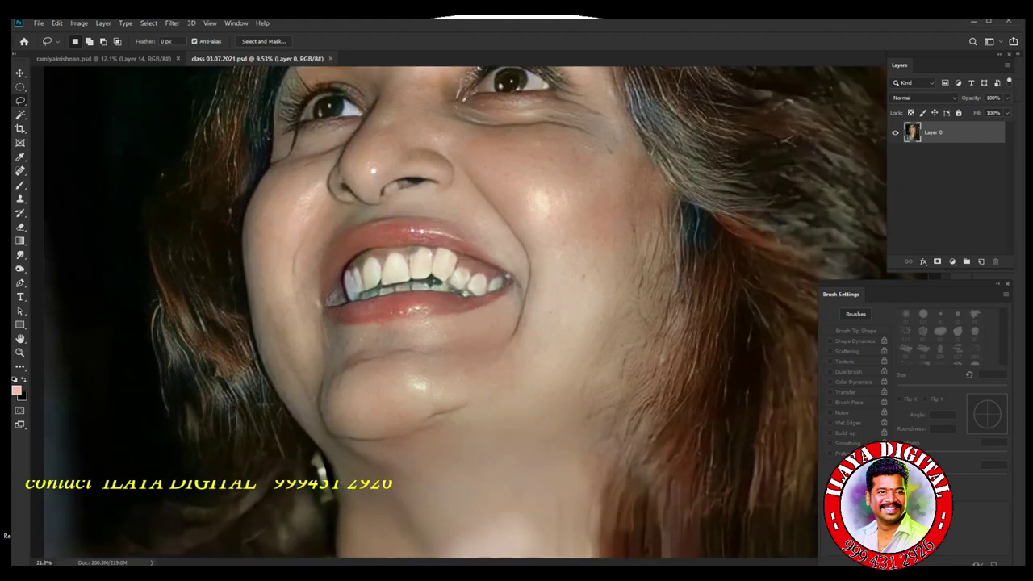
scroll(556, 299, down, 2)
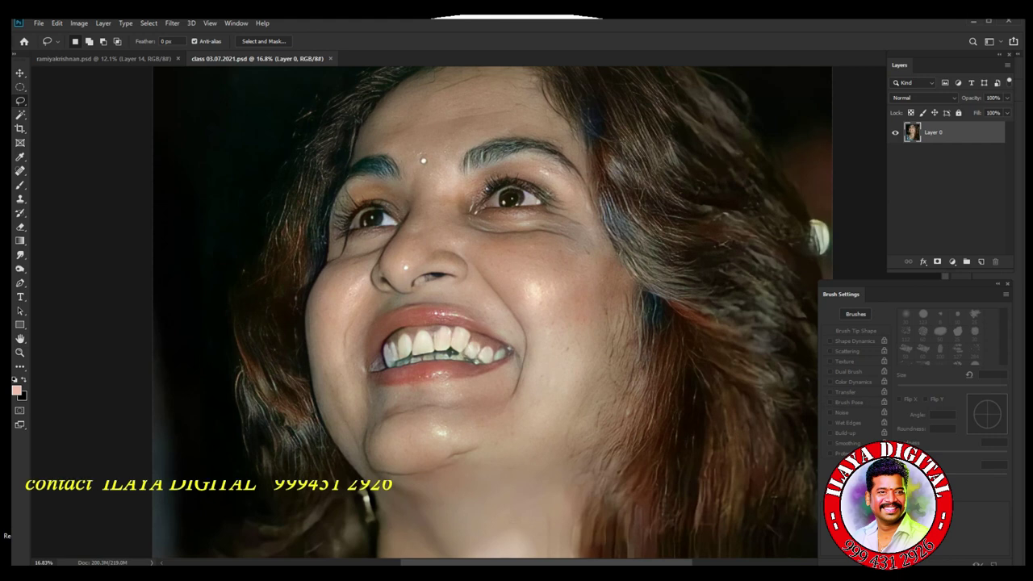
Duplicate the portrait layer and set the copy's contrast to 43 with Brightness/Contrast.
key(ctrl+j)
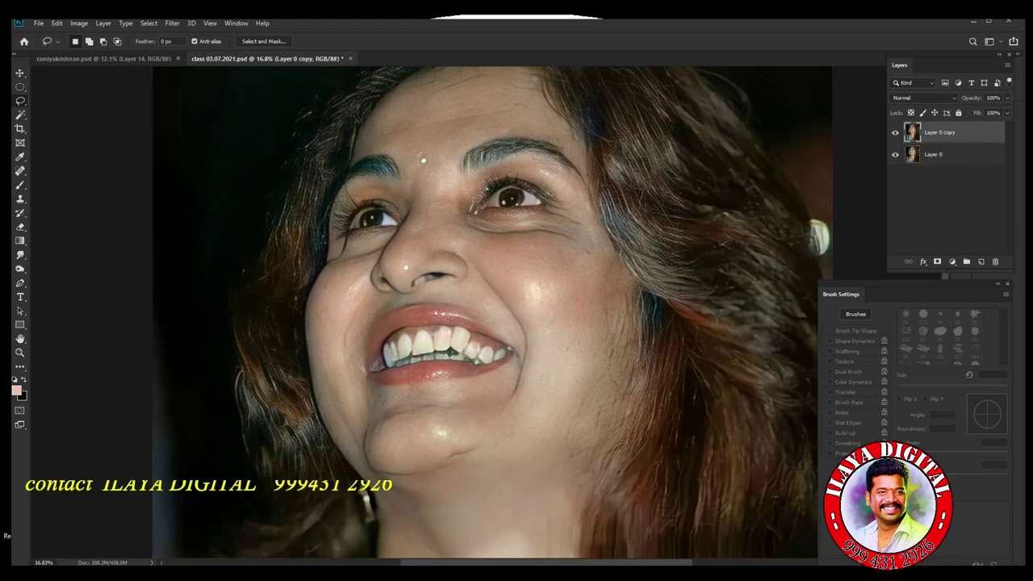
key(alt+i)
key(a)
key(c)
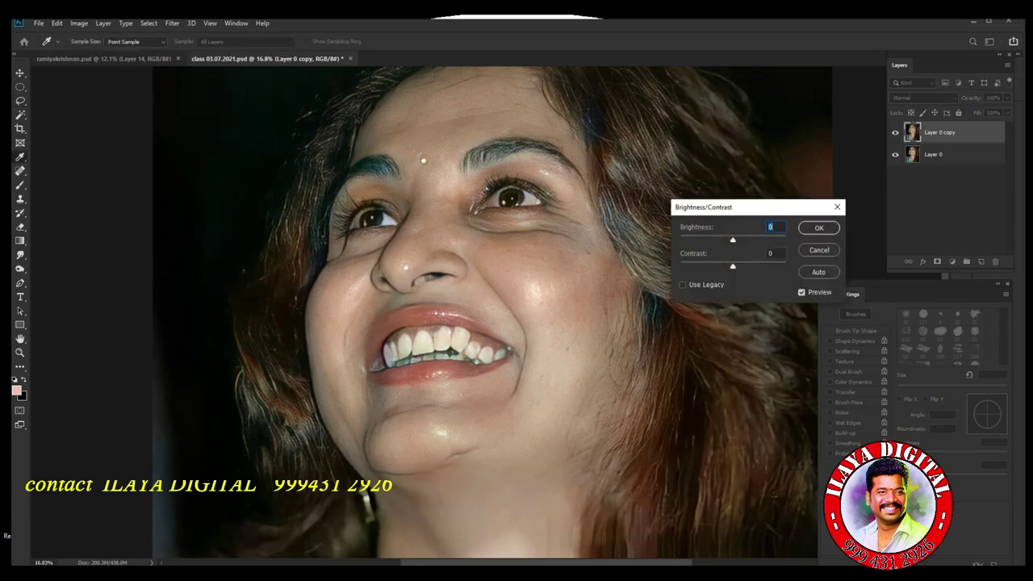
drag(750, 207, 738, 182)
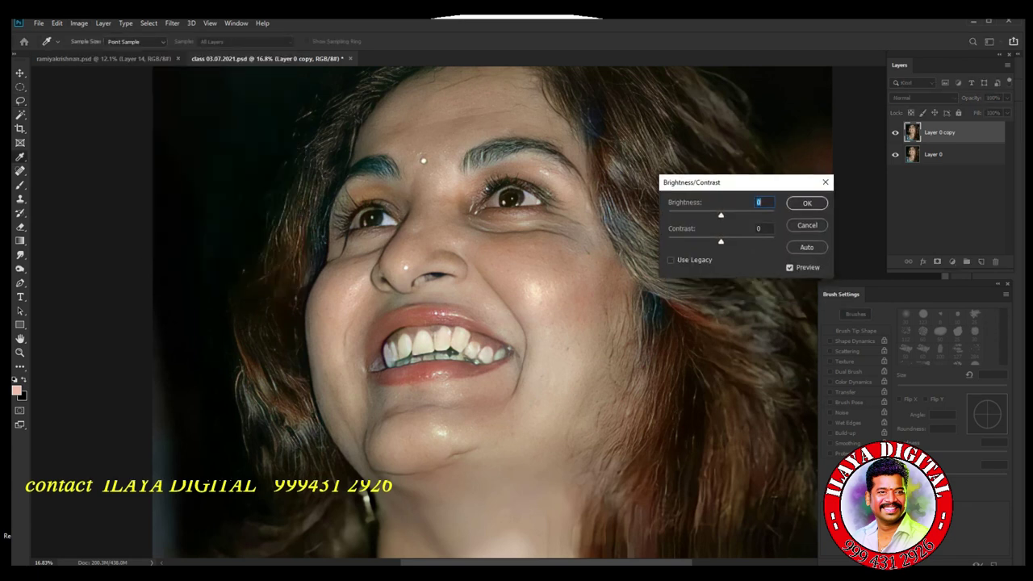
drag(720, 241, 748, 241)
key(Down)
key(Down)
key(Down)
key(Down)
key(Down)
key(Down)
key(Down)
key(Down)
key(Down)
key(Down)
key(Down)
key(Down)
key(Down)
key(Down)
key(Down)
key(Down)
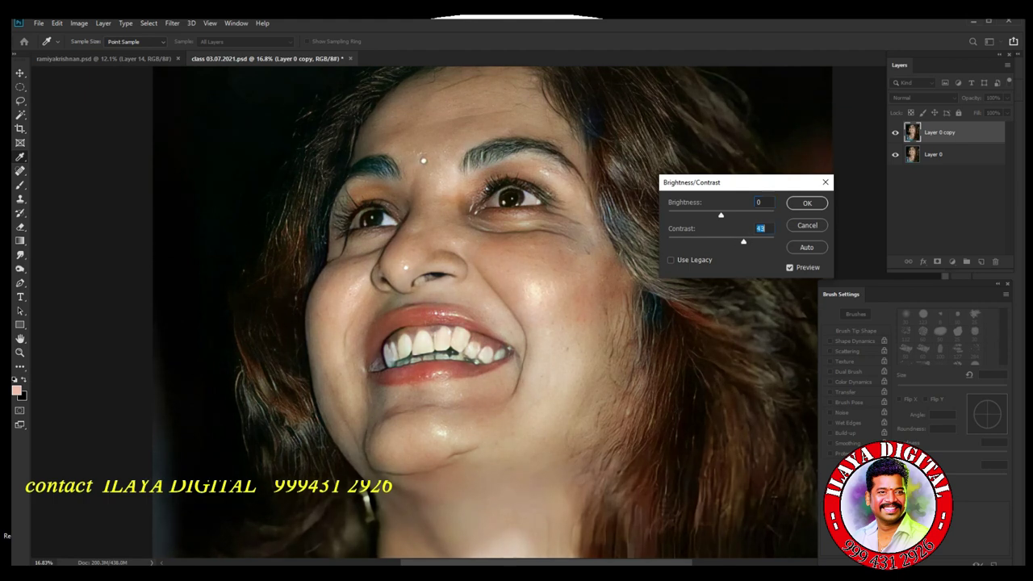
Set the copy's brightness to 11 and apply the Brightness/Contrast adjustment.
key(shift+Tab)
key(Up)
key(Up)
key(Up)
key(Up)
key(Up)
key(Up)
key(Up)
key(Up)
key(Up)
key(Up)
key(Up)
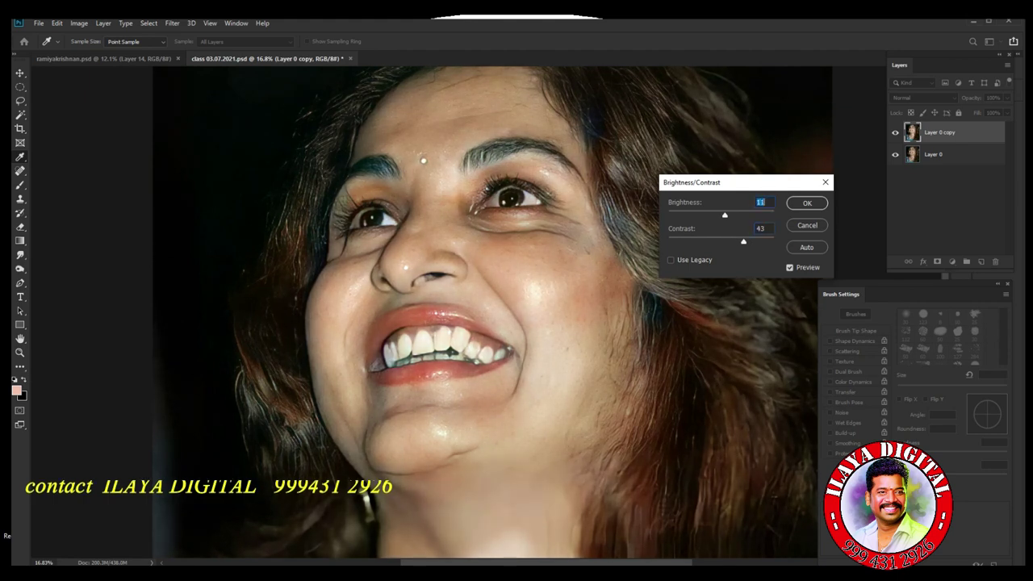
key(Return)
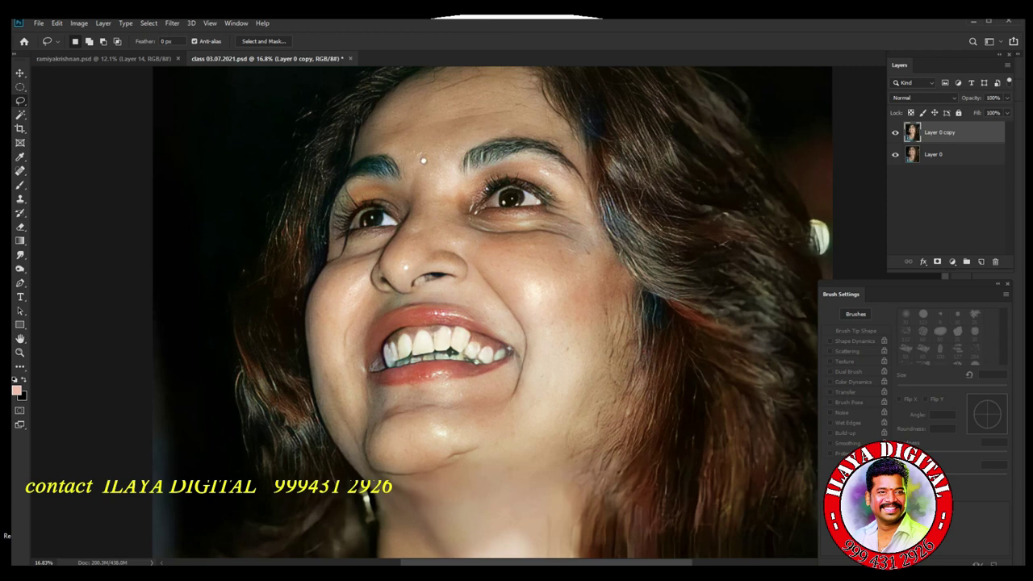
Set the copy's Color Balance midtones to 0, -4, -16 and its shadows to 0, -3, -4.
key(ctrl+b)
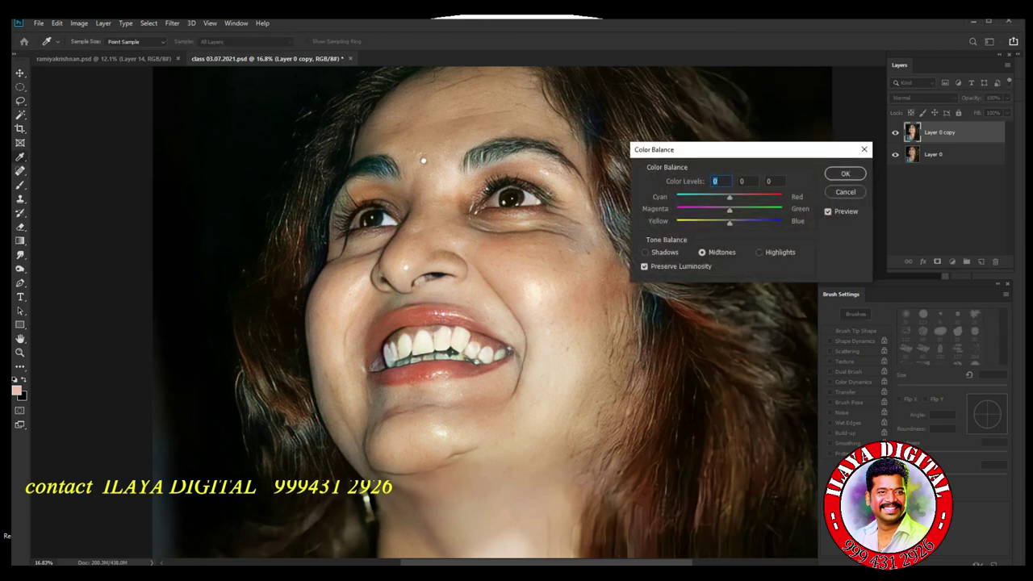
mouse_move(729, 223)
mouse_down()
mouse_move(728, 211)
mouse_move(721, 222)
mouse_up()
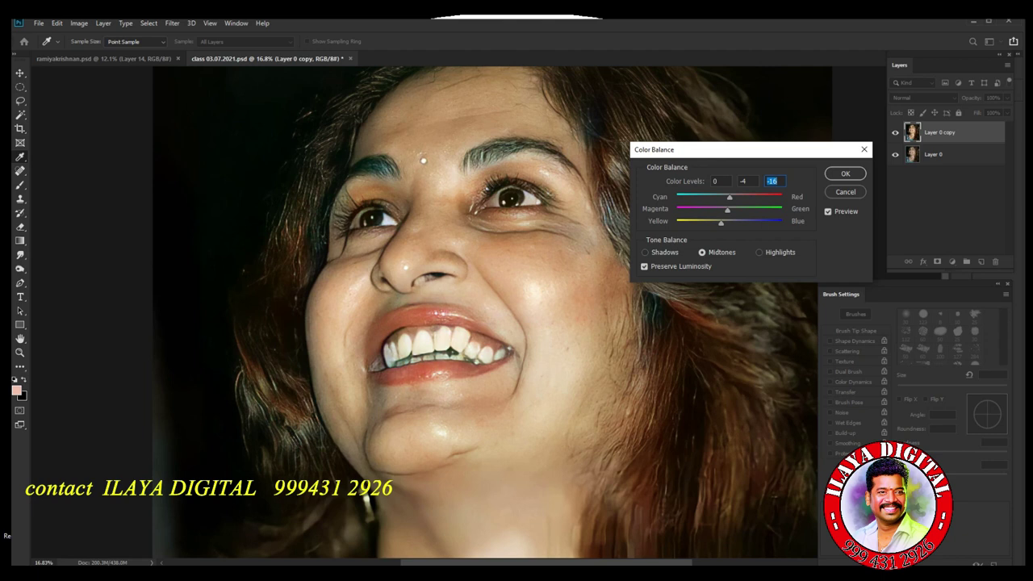
click(644, 253)
drag(729, 223, 731, 211)
key(shift+Tab)
key(Down)
key(Down)
key(Down)
key(Down)
key(Down)
key(Down)
key(Down)
key(Down)
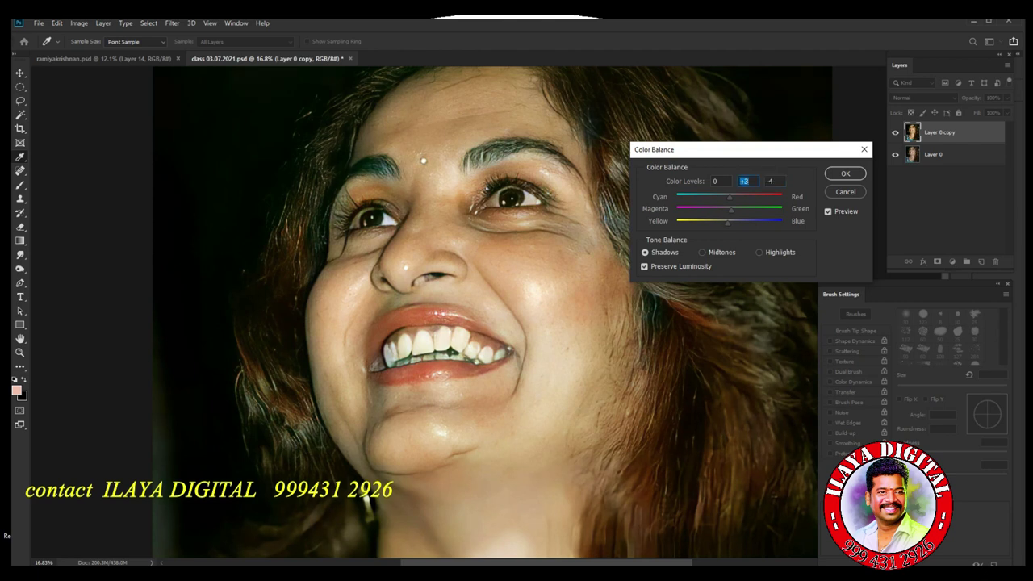
key(Down)
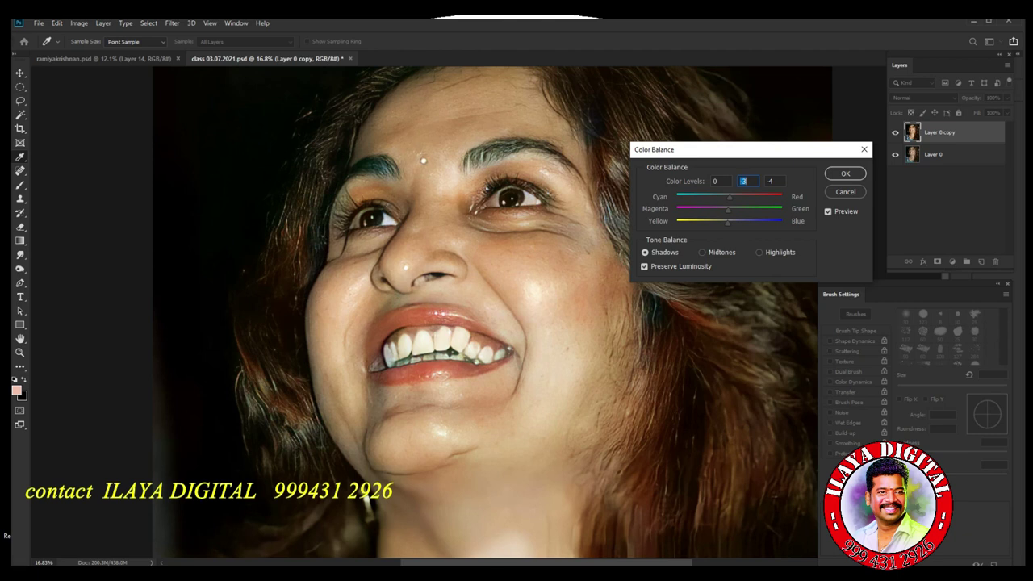
Set the Color Balance highlights to +24 toward blue and apply the adjustment.
click(759, 253)
drag(729, 224, 745, 223)
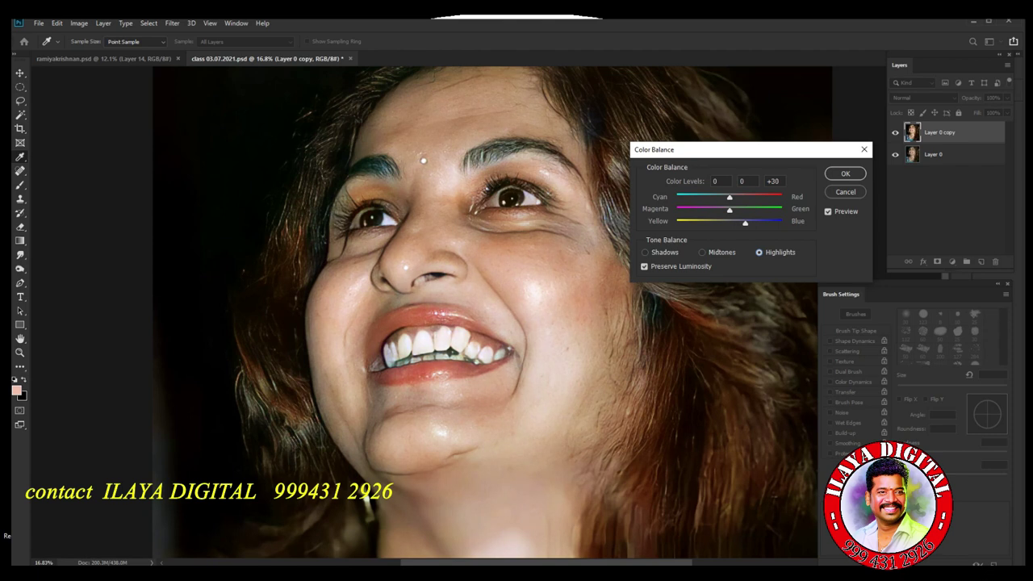
key(Down)
key(Down)
key(Down)
key(Down)
key(Down)
key(Down)
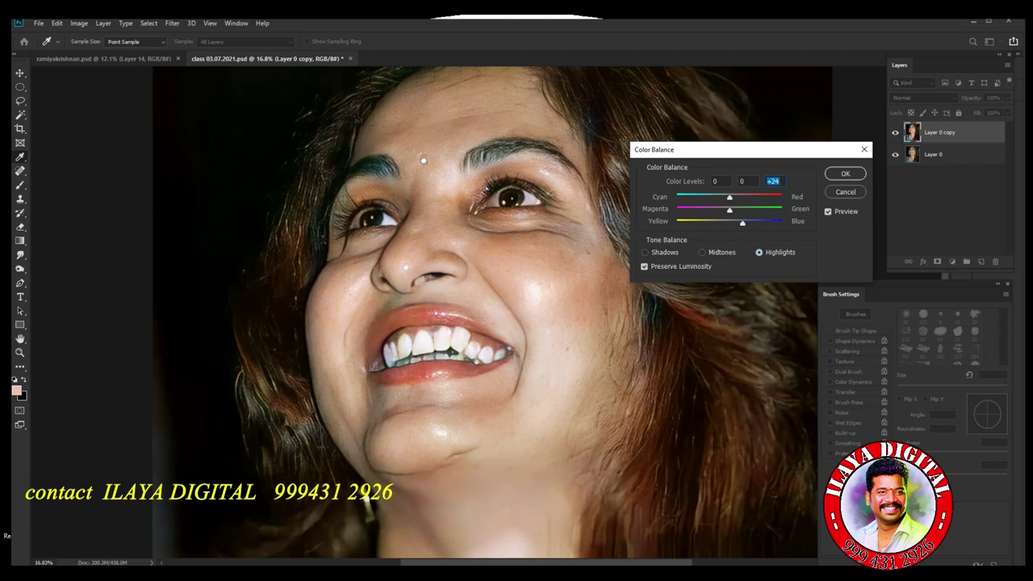
key(Return)
key(l)
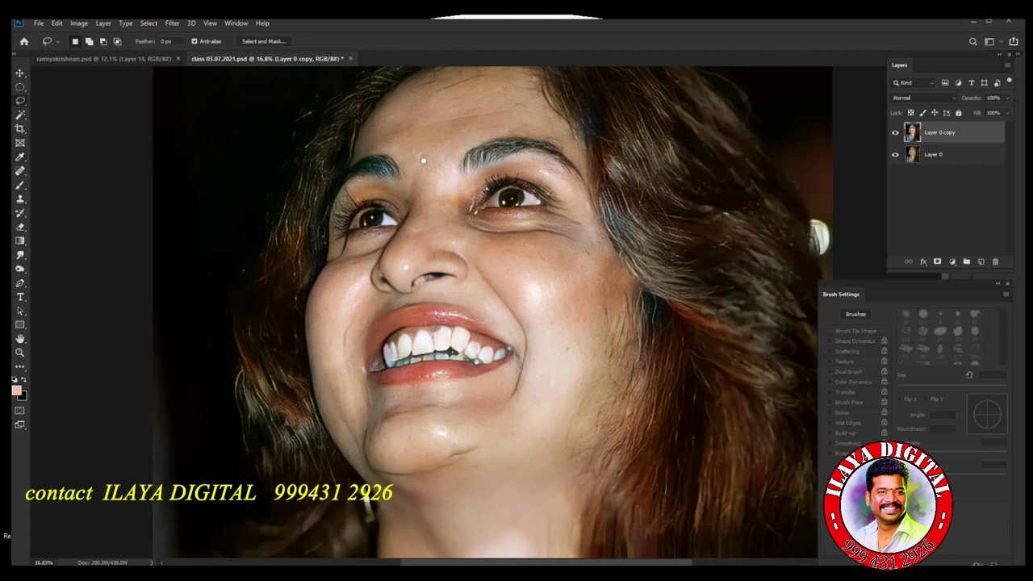
Darken the copy's midtones with a Curves point at input 139, output 117 on the RGB channel.
key(ctrl+m)
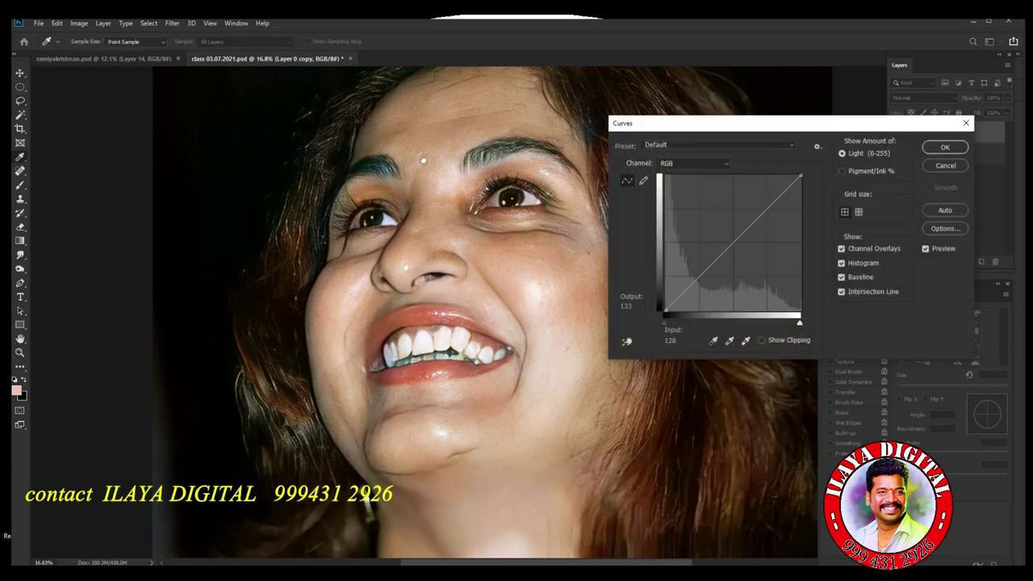
drag(732, 243, 739, 248)
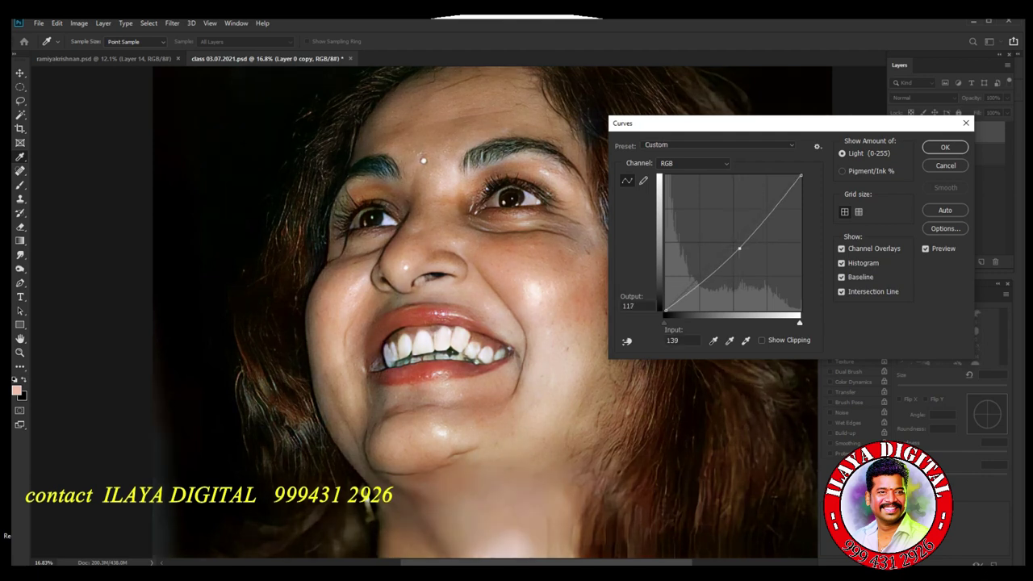
click(944, 147)
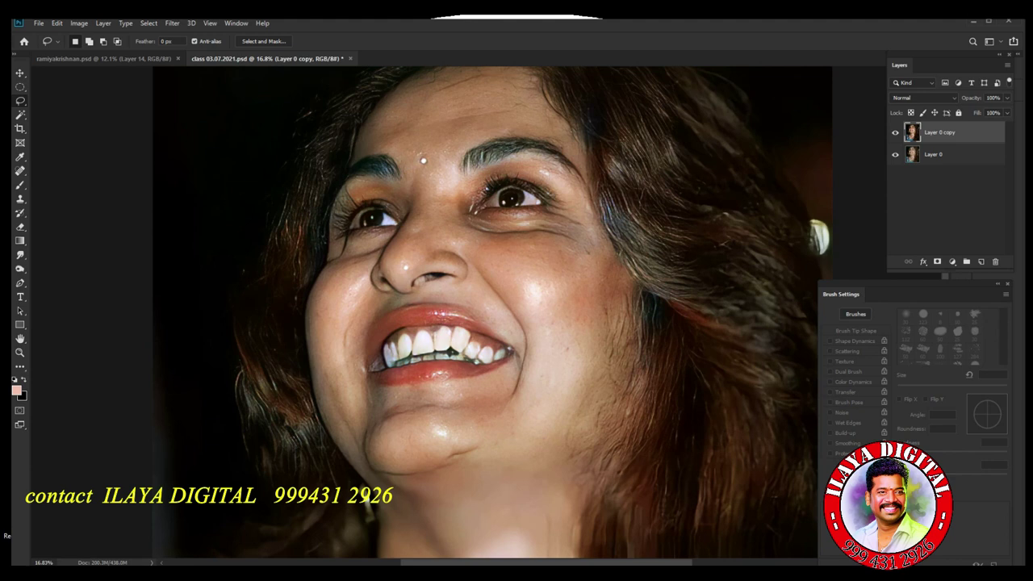
Apply Levels to the copy with the black input at 4 and the white input at 223.
key(ctrl+l)
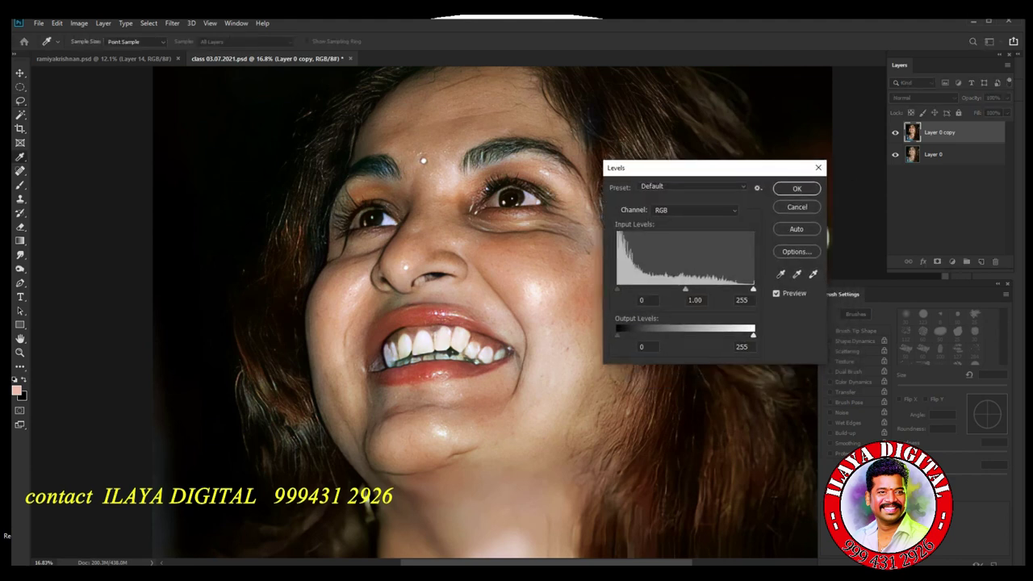
drag(755, 267, 739, 267)
drag(620, 267, 622, 267)
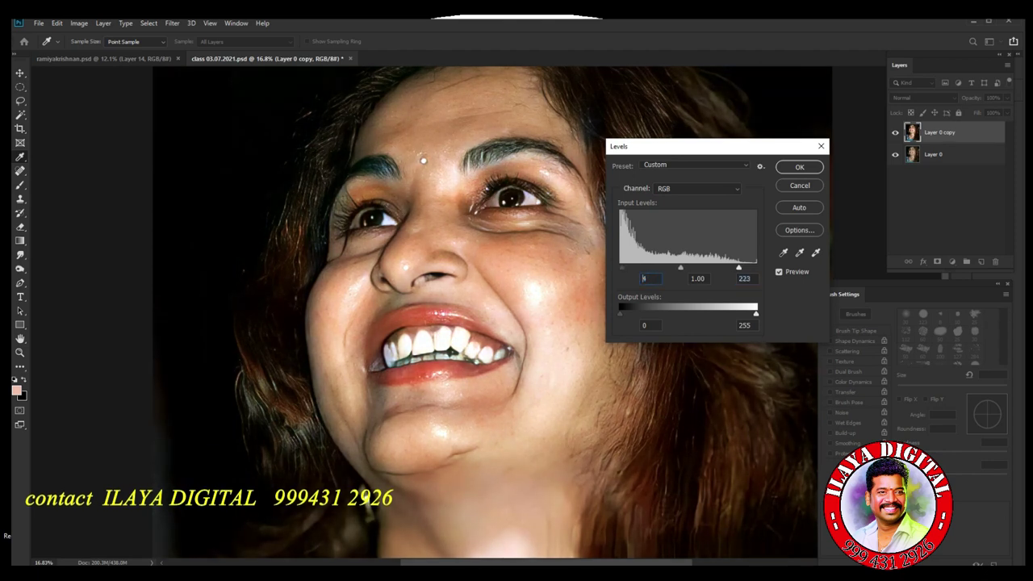
click(799, 166)
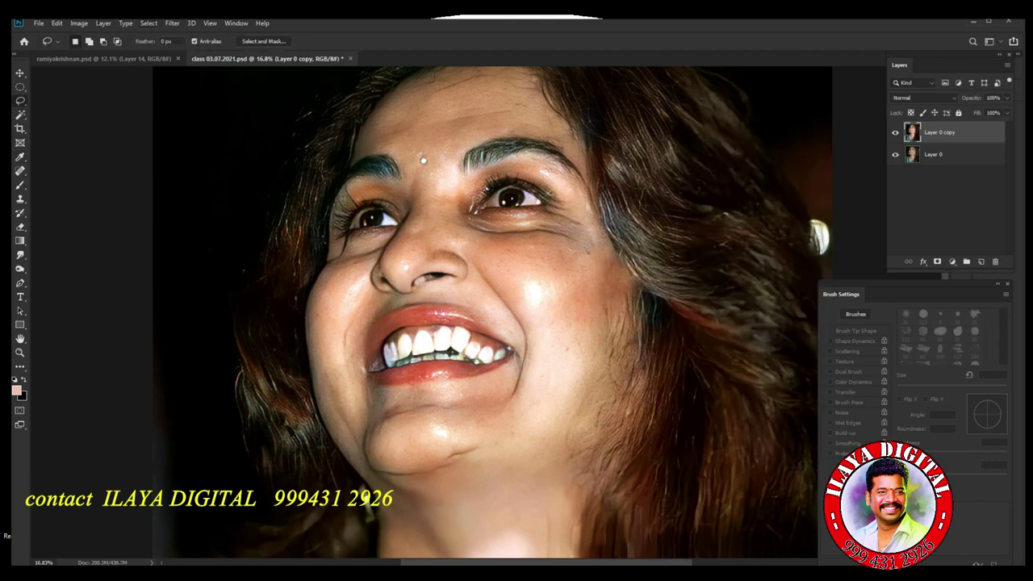
Select the highlights of the portrait copy with Color Range.
click(148, 22)
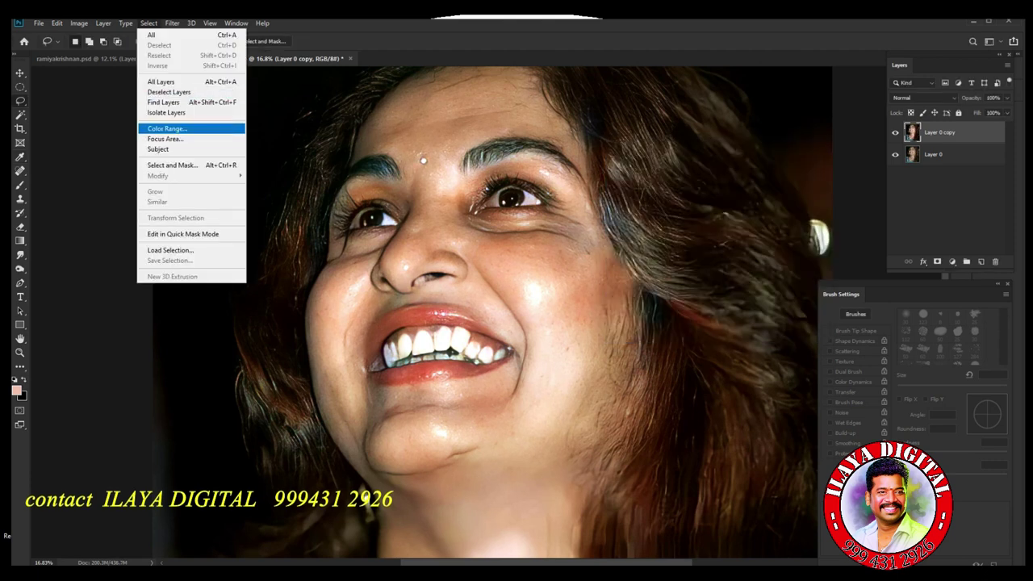
click(166, 128)
click(736, 131)
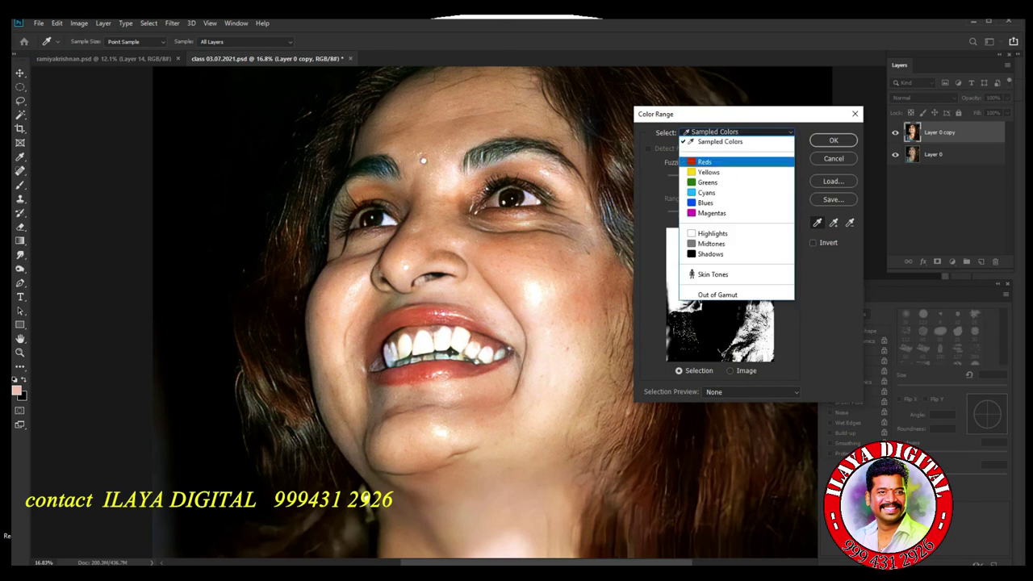
click(718, 232)
click(834, 140)
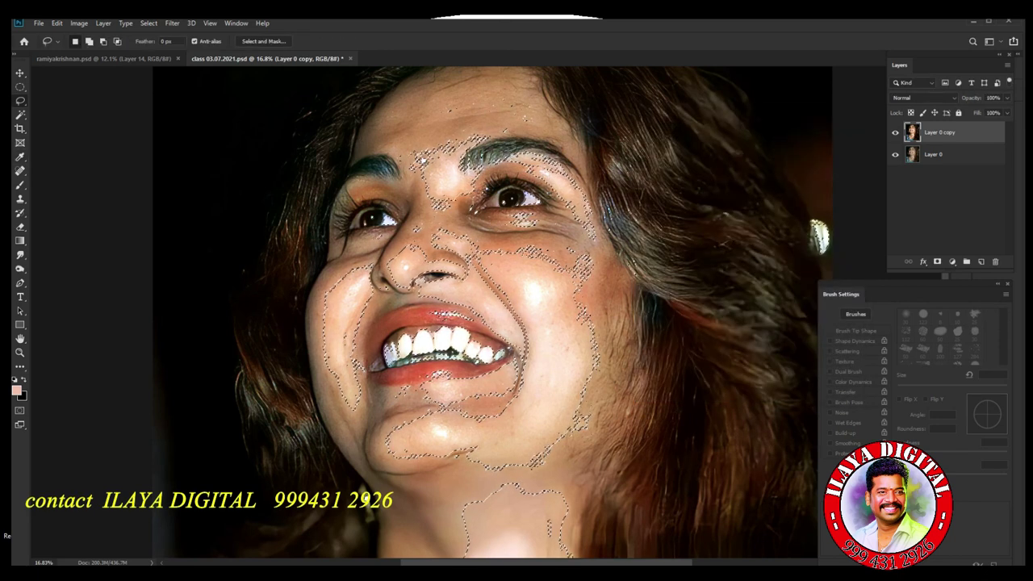
Apply Levels to the selected highlights by lowering the white input of a single colour channel, and deselect.
key(ctrl+l)
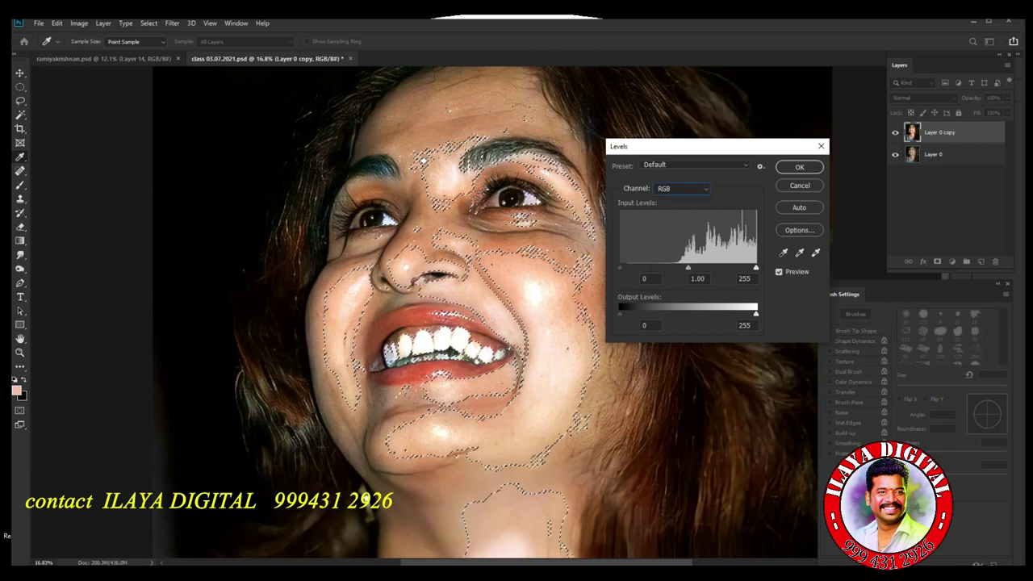
click(682, 189)
click(678, 227)
drag(755, 267, 747, 267)
click(799, 168)
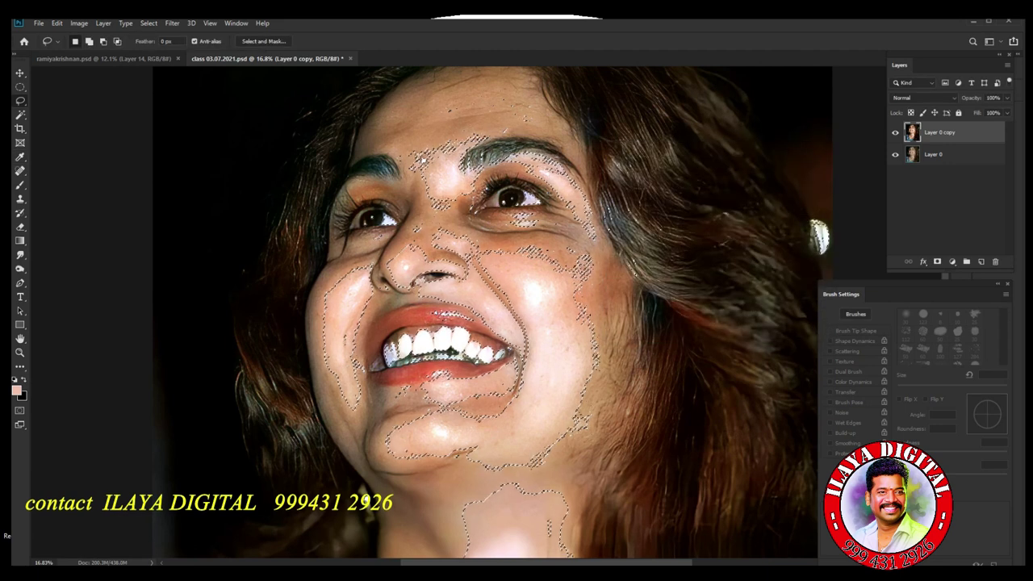
key(ctrl+d)
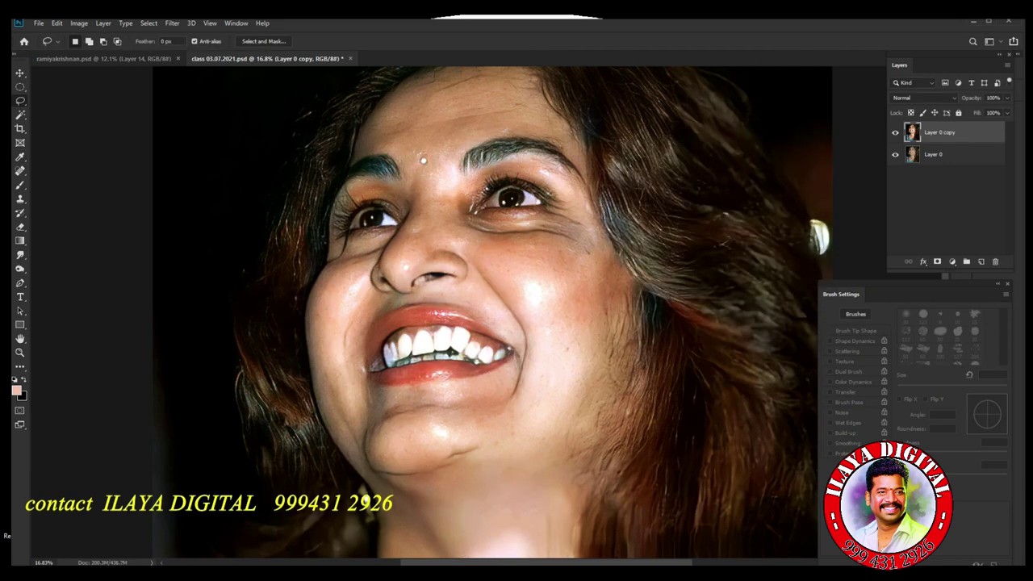
Select the midtones of the portrait copy with Color Range.
click(149, 23)
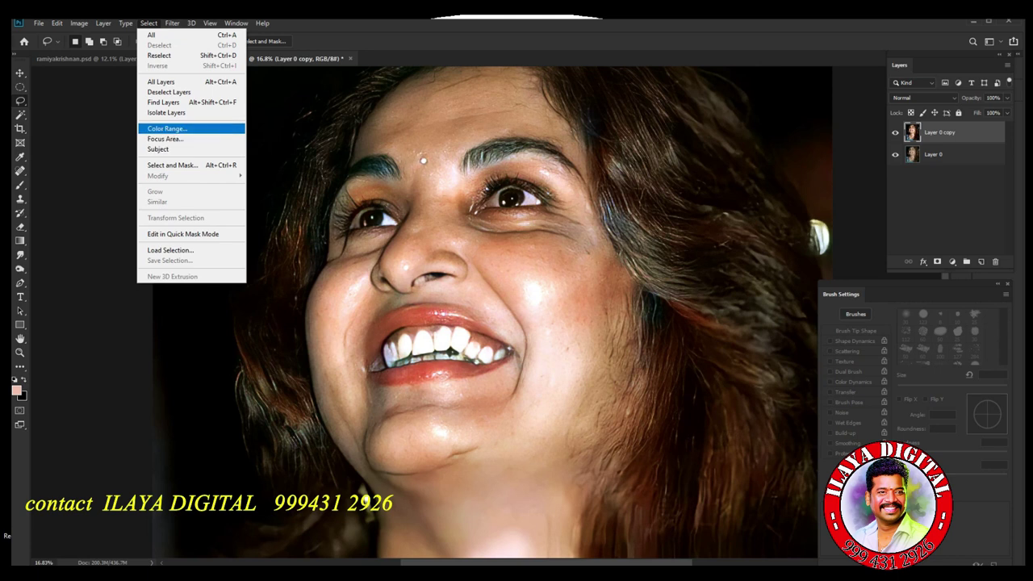
click(165, 127)
click(738, 131)
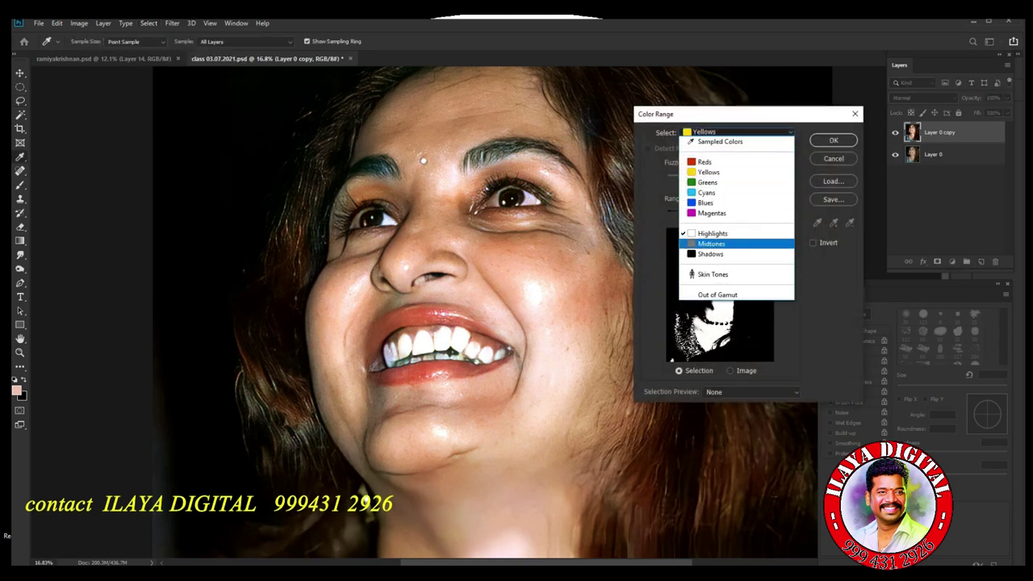
click(710, 244)
key(Return)
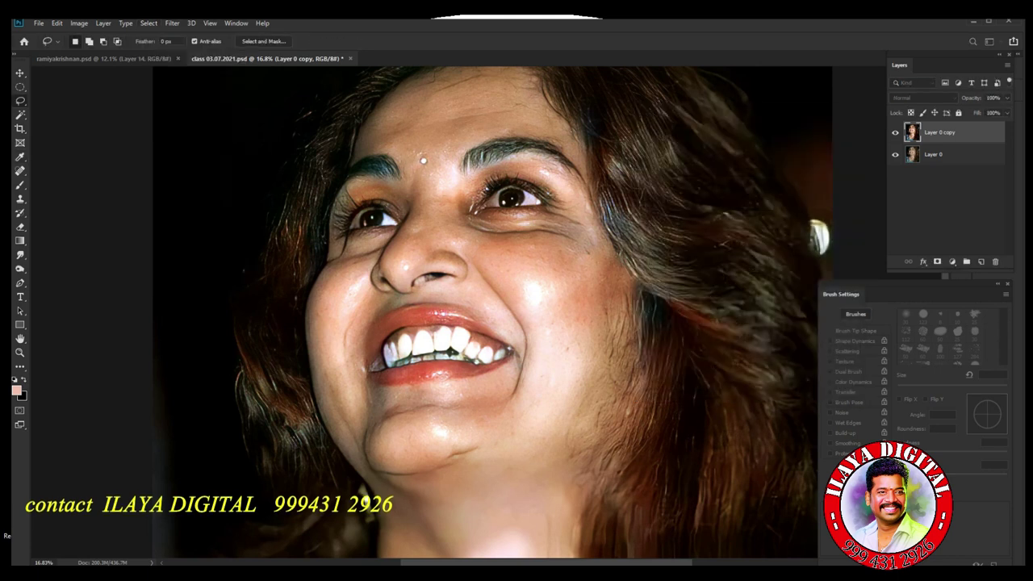
Deepen the selected midtones with Levels by setting the black input to 9, and deselect.
key(ctrl+l)
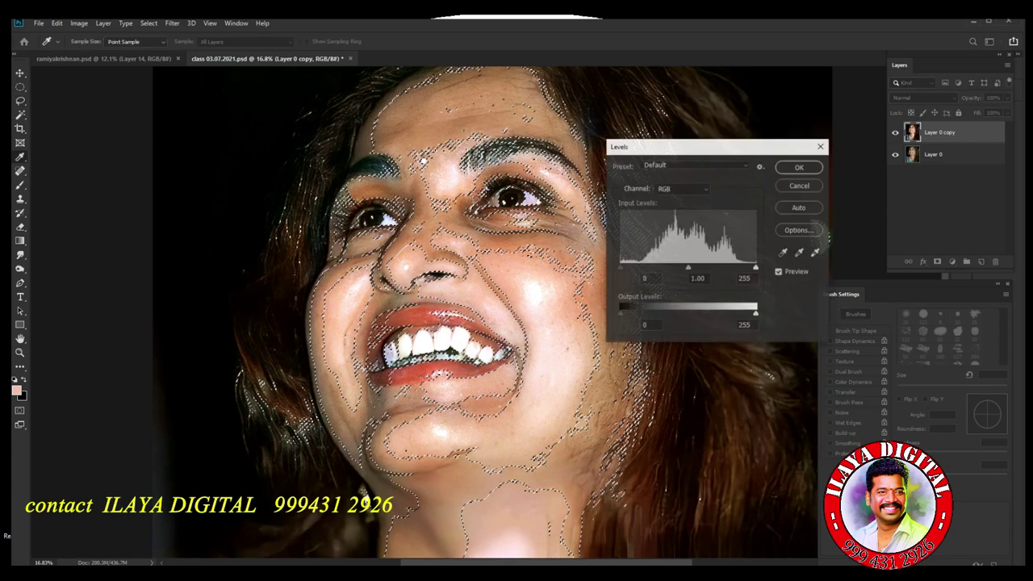
drag(620, 267, 626, 267)
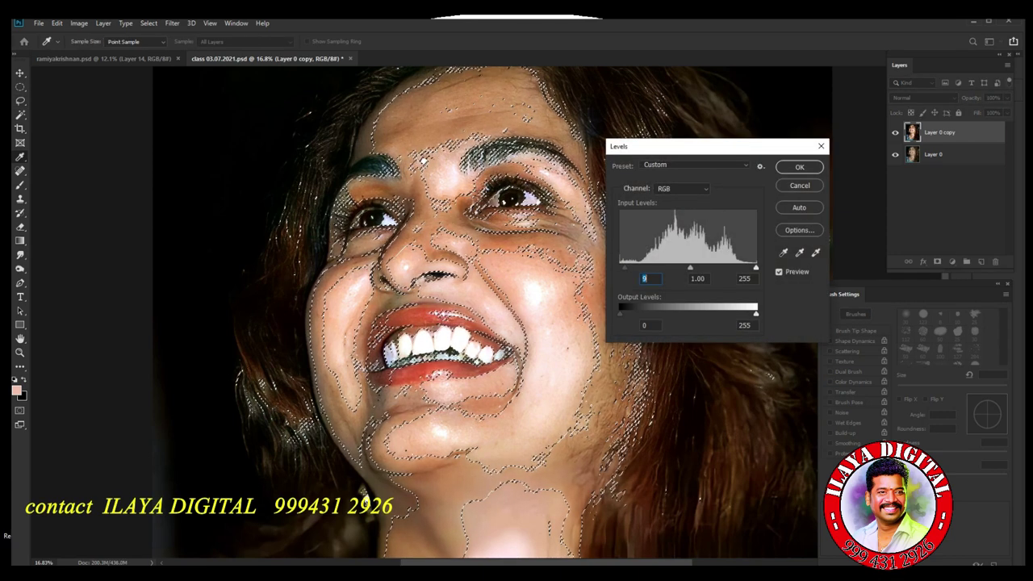
key(Return)
key(ctrl+d)
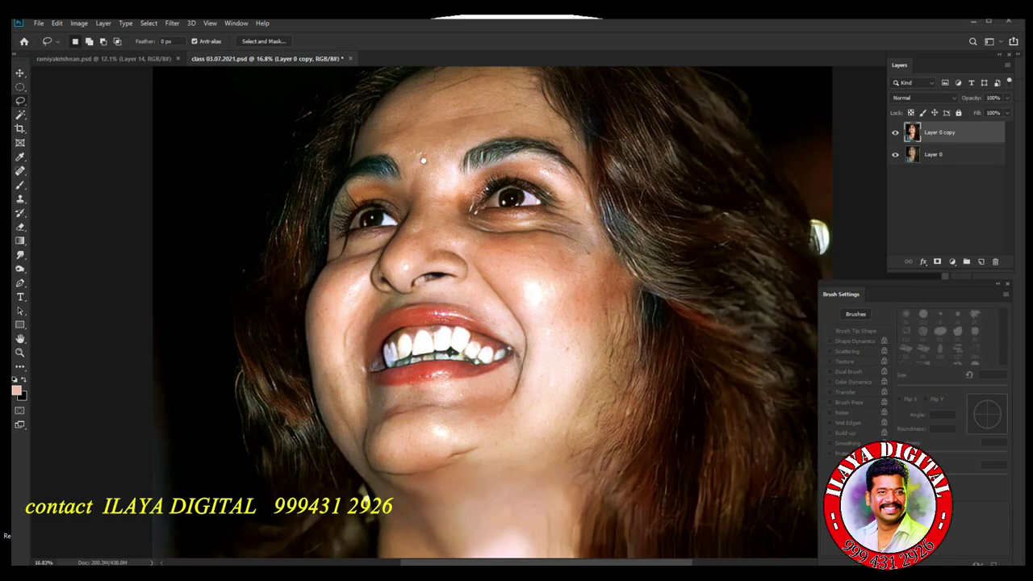
Compare the corrected copy with the original by hiding and showing Layer 0 copy.
click(894, 133)
click(895, 133)
click(895, 133)
key(ctrl+comma)
key(ctrl+comma)
key(ctrl+comma)
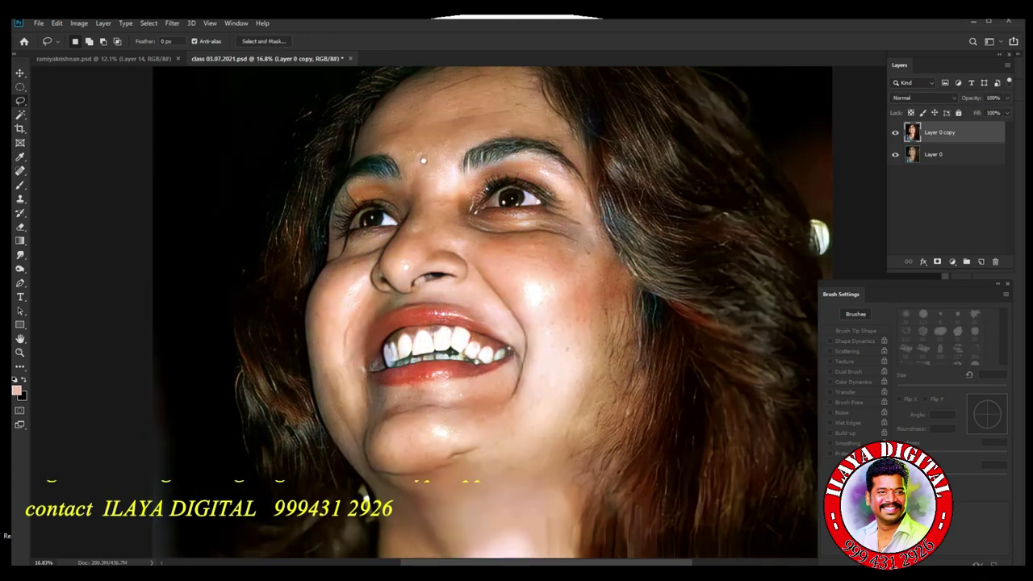
Raise the copy's saturation to +15 with Hue/Saturation and compare the result with the original layer.
key(ctrl+u)
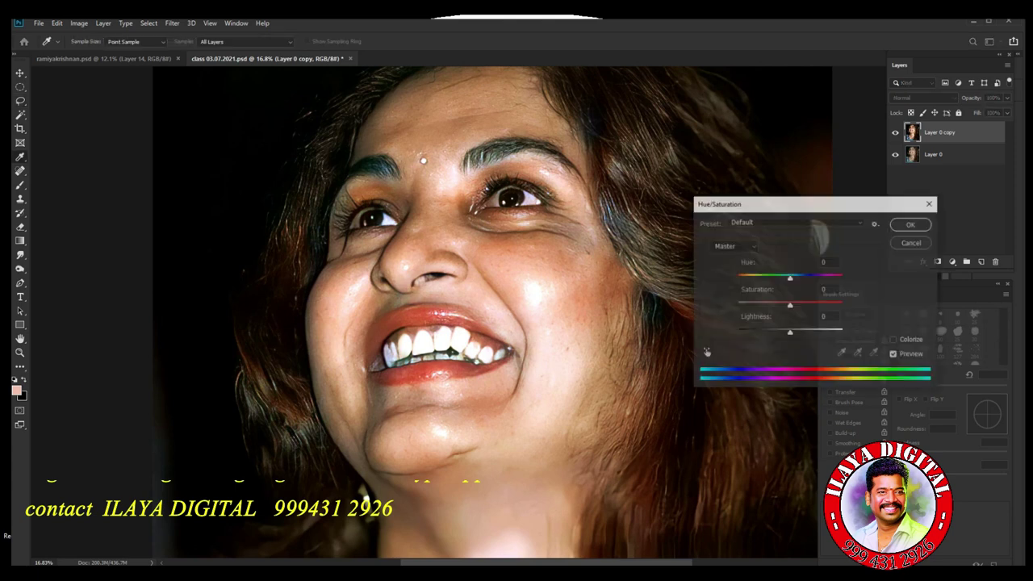
drag(790, 305, 798, 305)
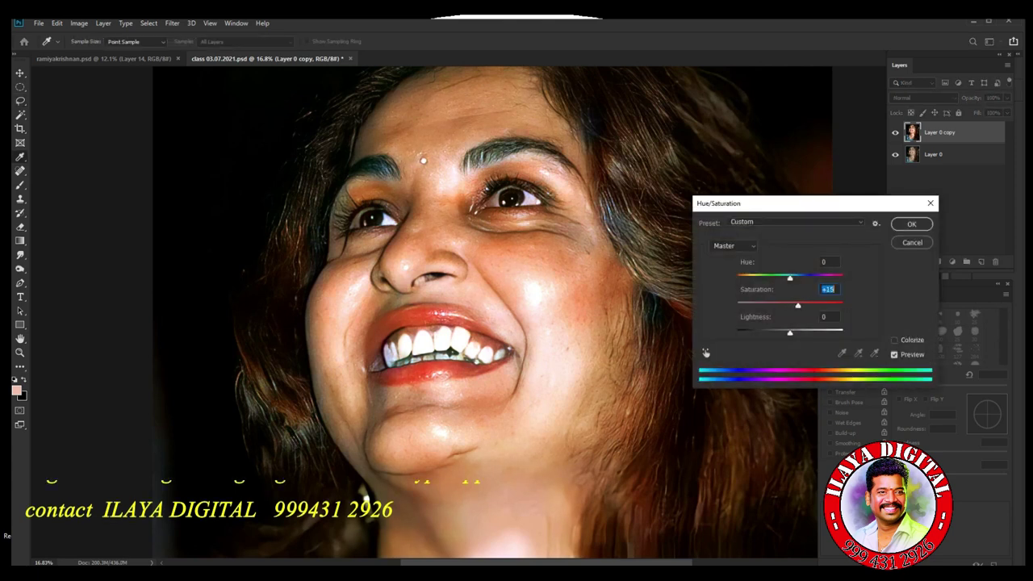
click(911, 224)
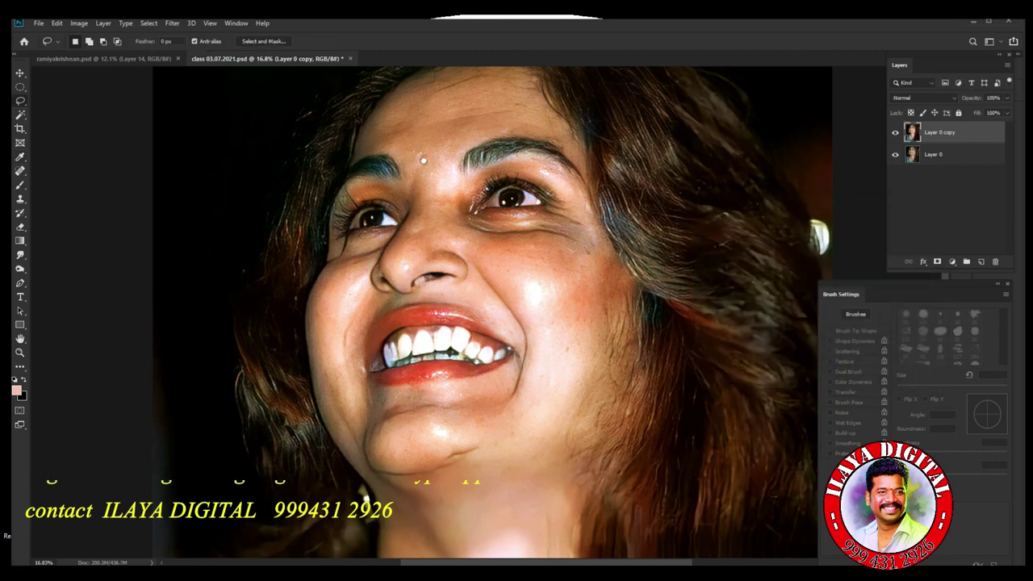
click(895, 132)
click(894, 133)
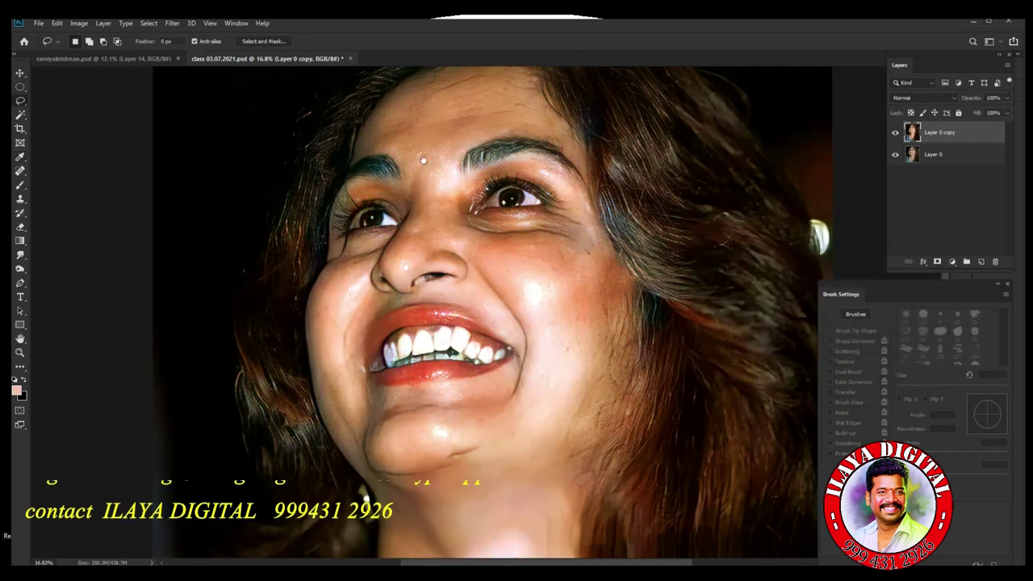
Add a new empty layer above Layer 0 copy for the retouching.
scroll(576, 306, down, 7)
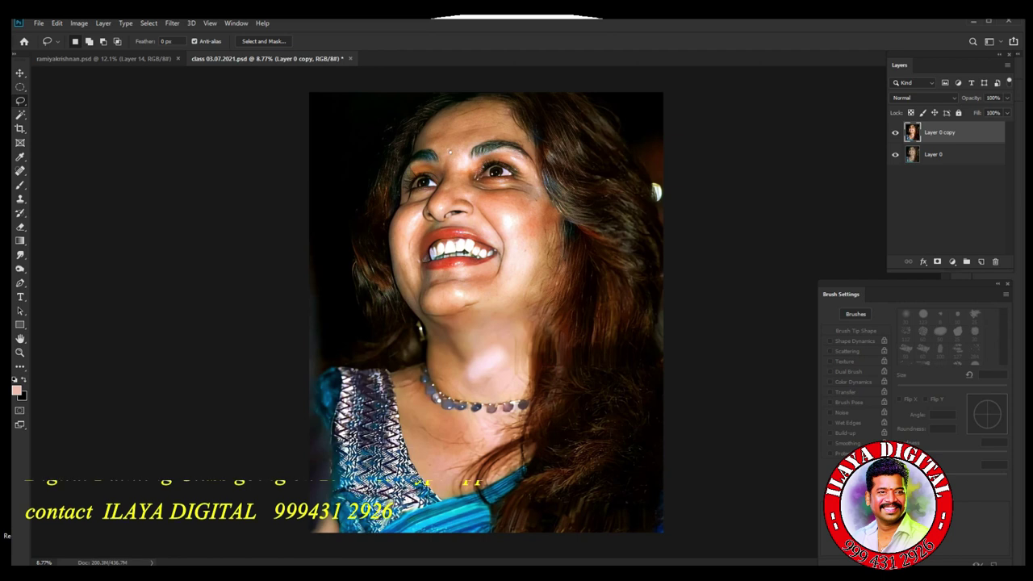
scroll(454, 201, up, 5)
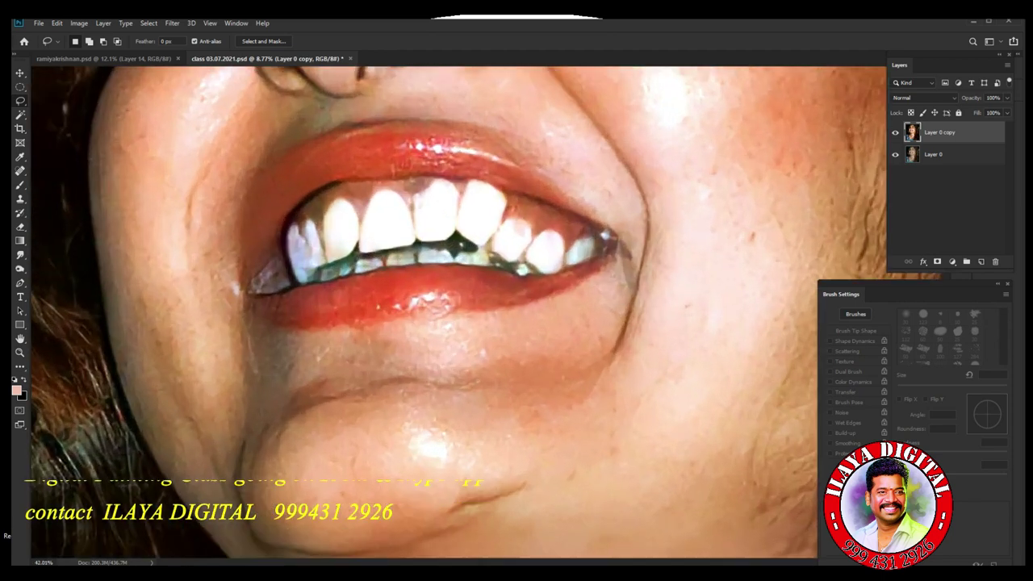
scroll(434, 71, up, 3)
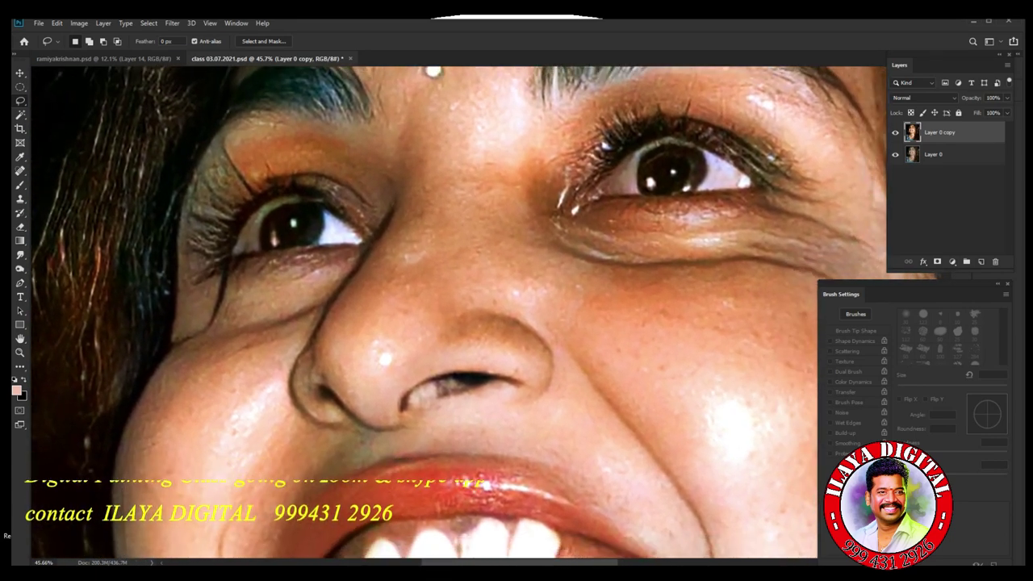
key(ctrl+shift+n)
key(Return)
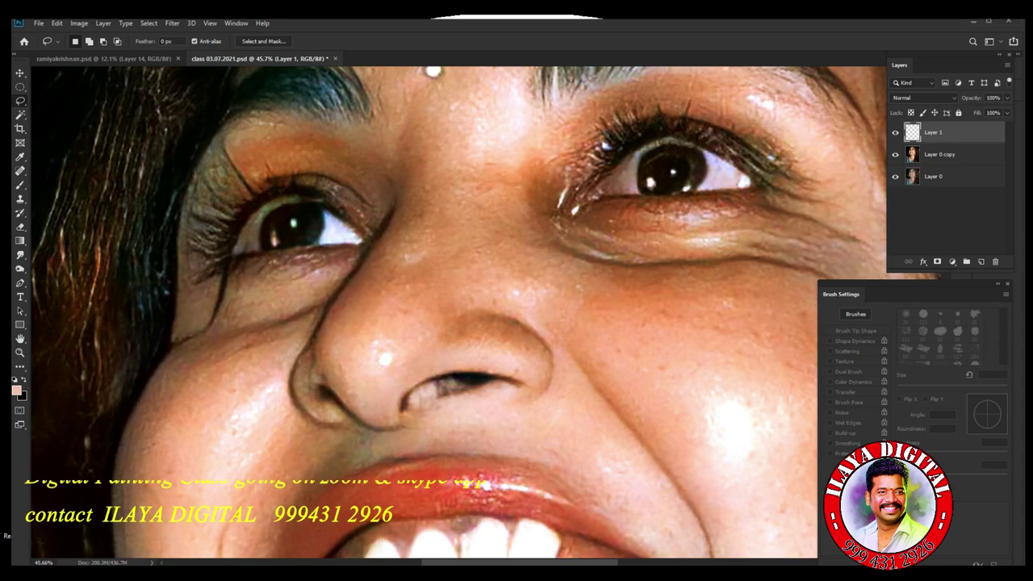
Activate the Smudge tool for the nose area and check that the Smudge Brush preset is selected.
scroll(449, 316, up, 3)
drag(484, 388, 419, 235)
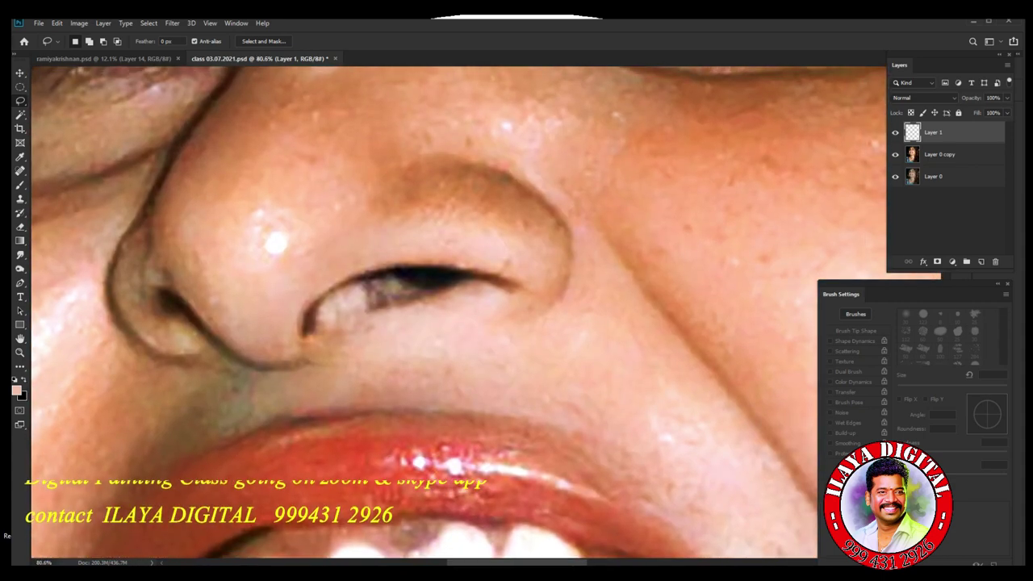
scroll(565, 262, down, 5)
scroll(485, 258, up, 5)
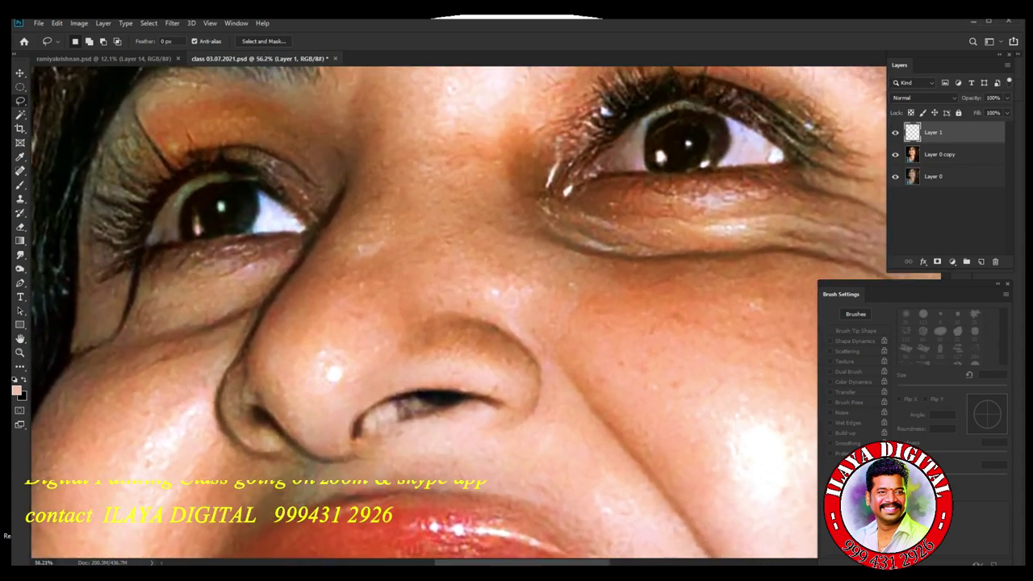
scroll(452, 314, up, 2)
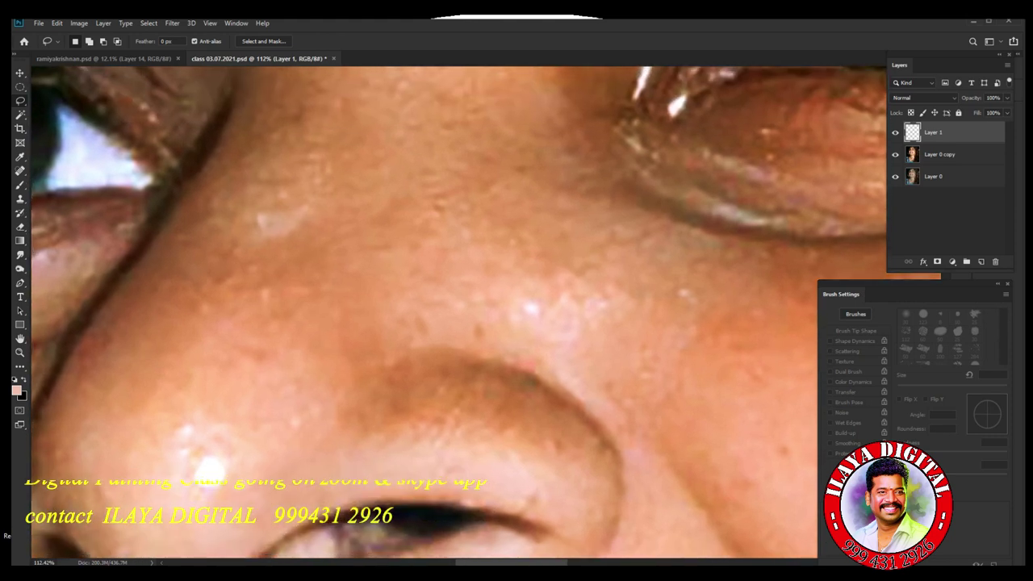
key(r)
right_click(484, 307)
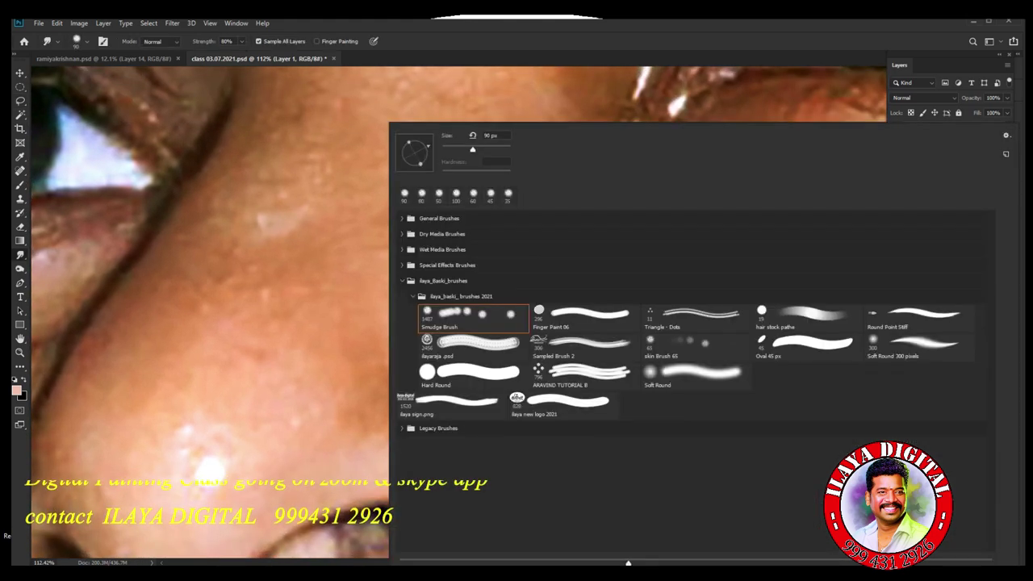
key(Escape)
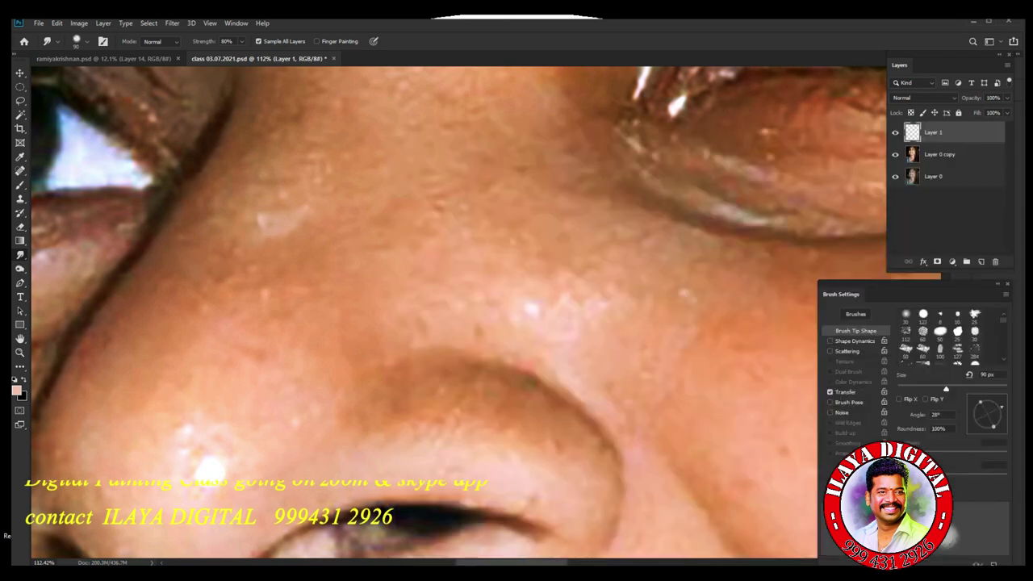
Set the Smudge brush size to 25 px, keeping Transfer enabled with its strength controlled by Pen Pressure.
key(F5)
key(F5)
drag(911, 294, 636, 141)
mouse_move(564, 142)
mouse_down()
mouse_move(298, 152)
mouse_move(369, 153)
mouse_up()
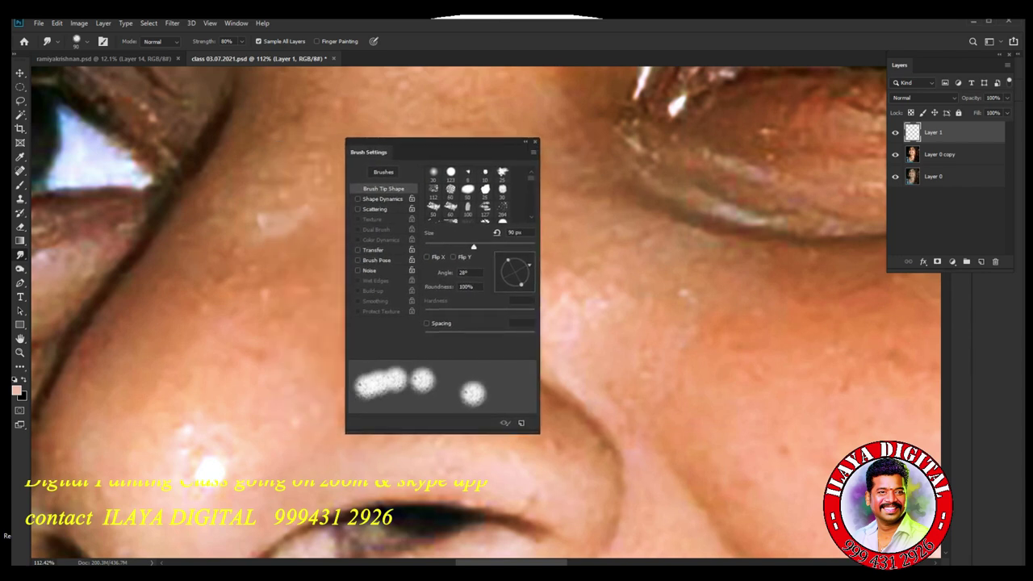
drag(474, 247, 438, 247)
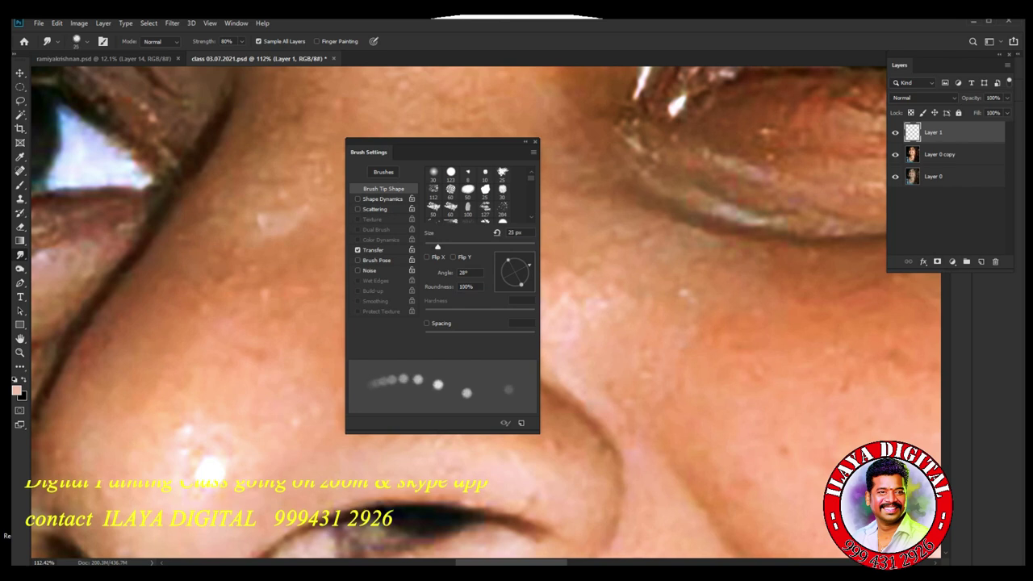
click(373, 250)
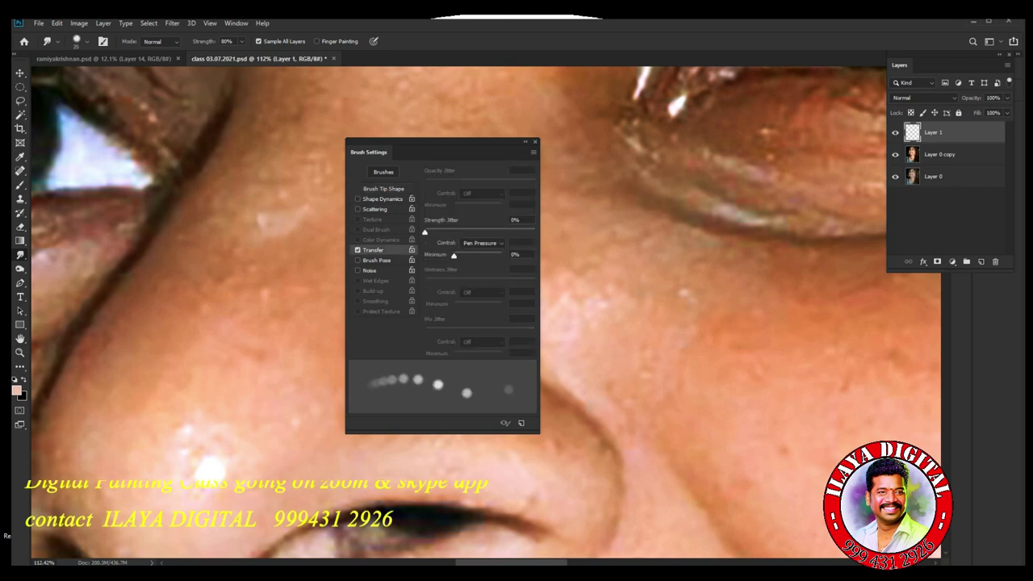
click(383, 189)
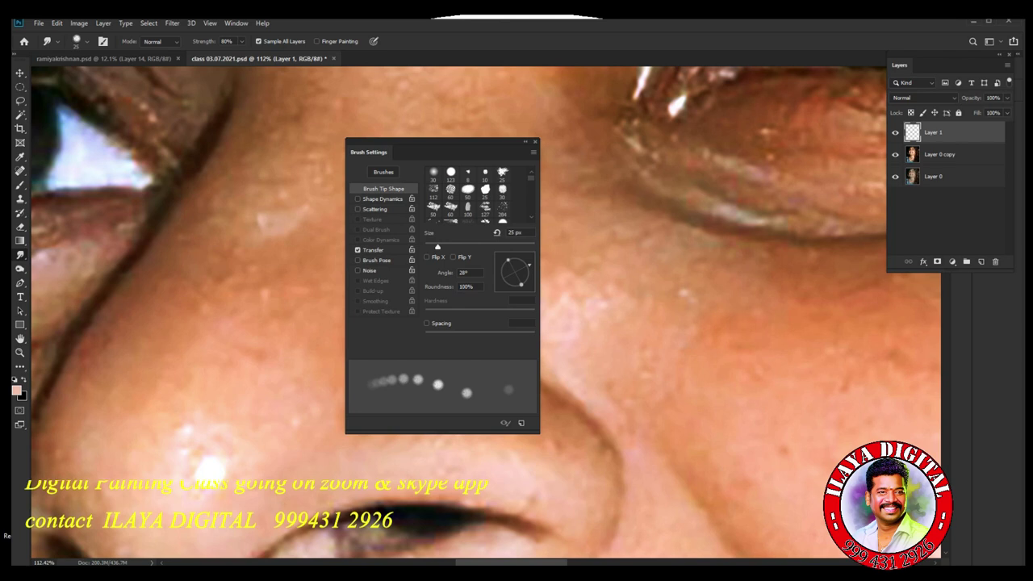
key(F5)
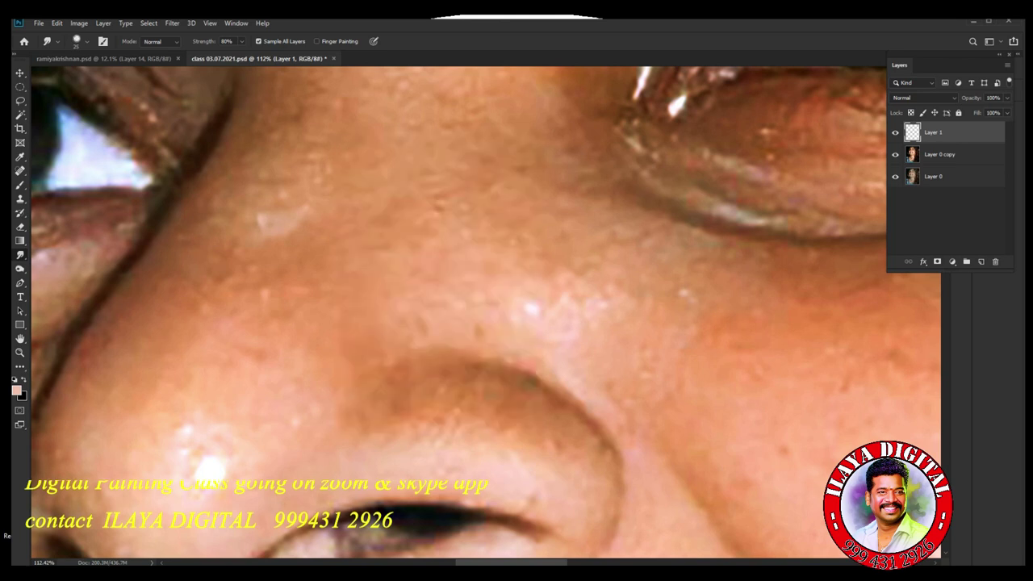
Turn Sample All Layers off and back on for the Smudge tool.
drag(484, 363, 552, 230)
click(258, 41)
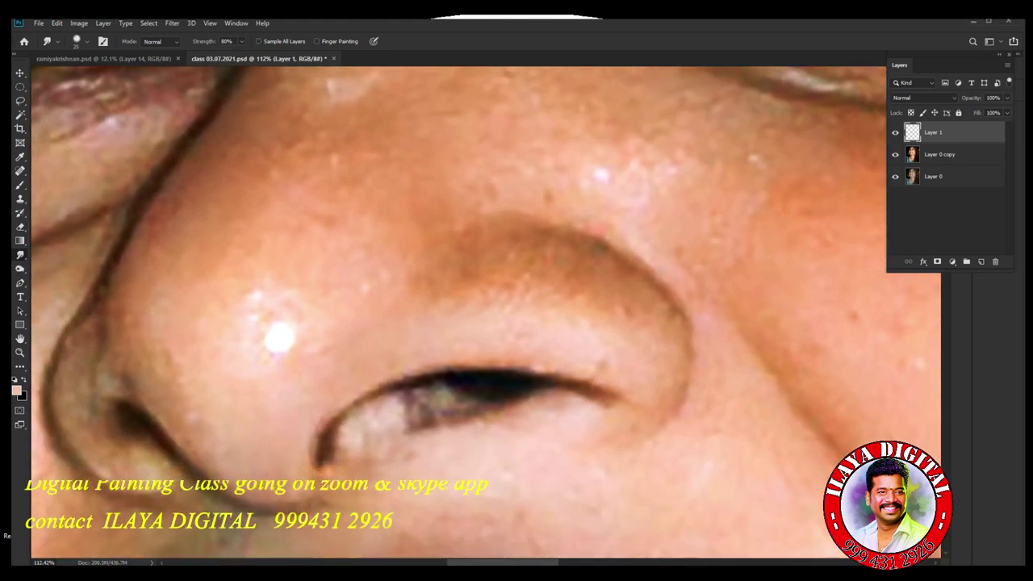
click(258, 41)
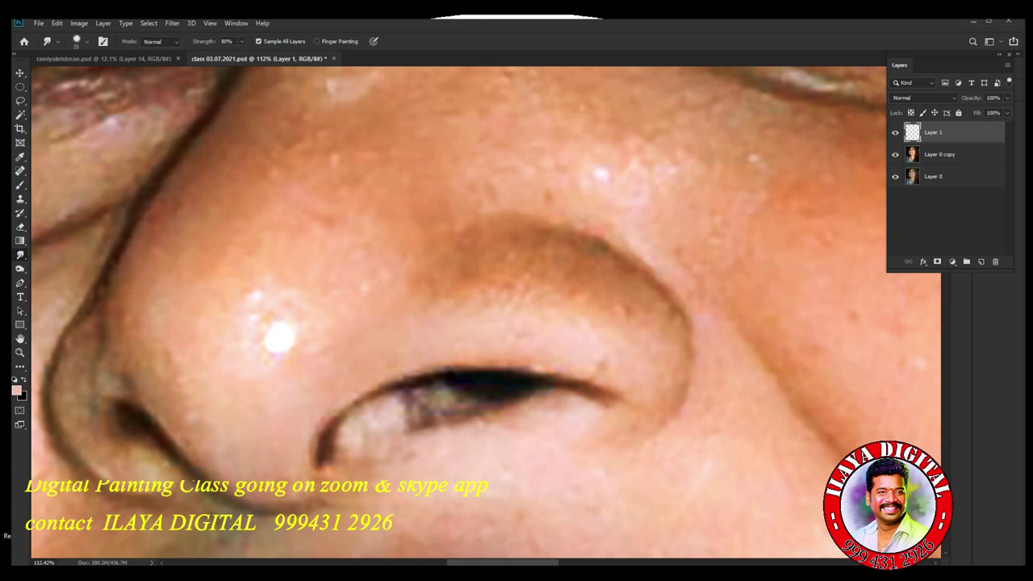
Smudge the brown shadow along the nostril wing smooth on Layer 1, enlarging the brush to 100 px.
scroll(498, 327, down, 1)
scroll(498, 326, up, 5)
scroll(498, 326, down, 2)
drag(497, 326, 384, 385)
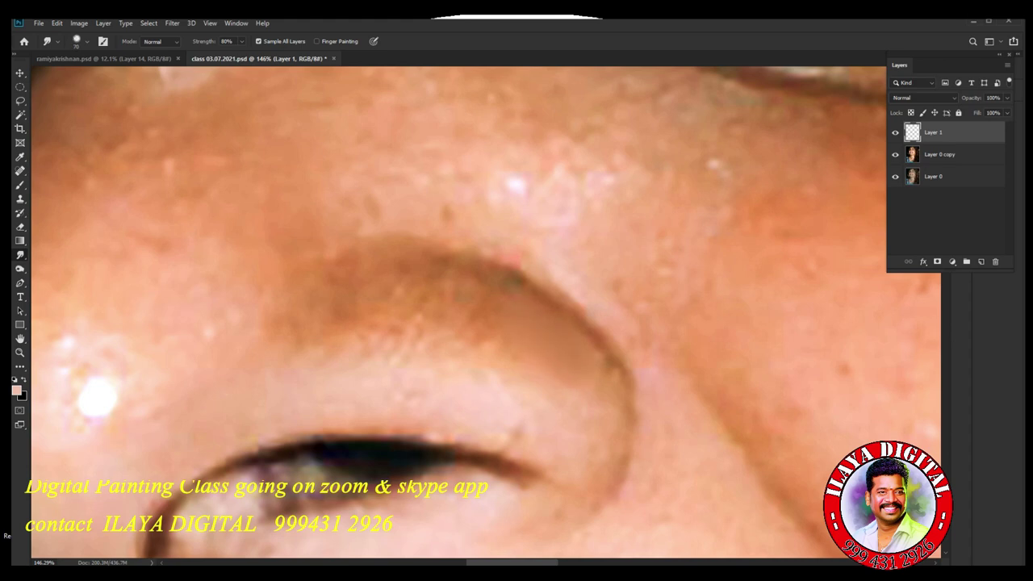
key(bracketright)
drag(403, 284, 321, 320)
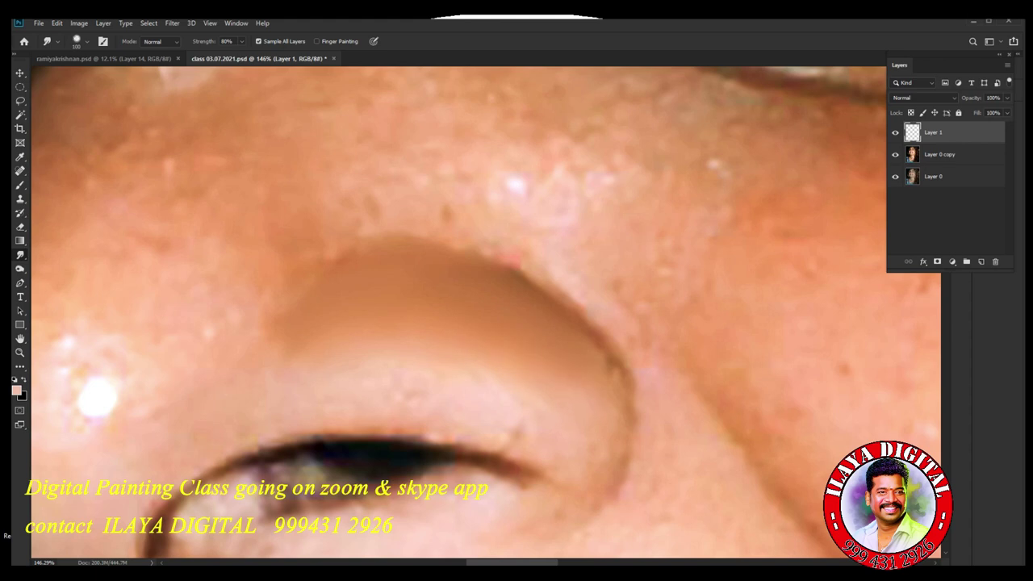
Smooth the lighter skin between the nostril wing's shadow and the nostril opening with a 90 px Smudge brush.
key(bracketleft)
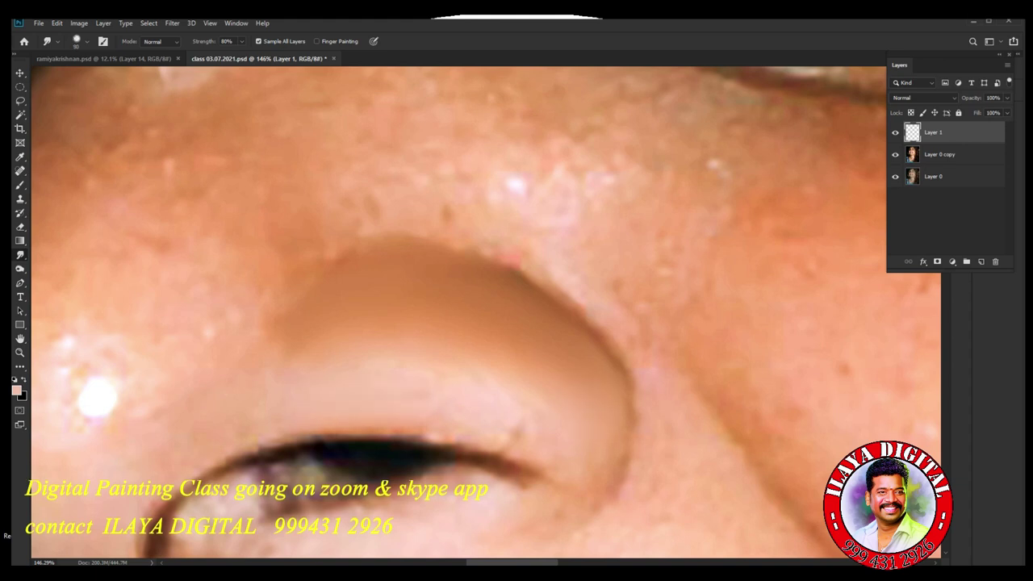
drag(347, 432, 282, 441)
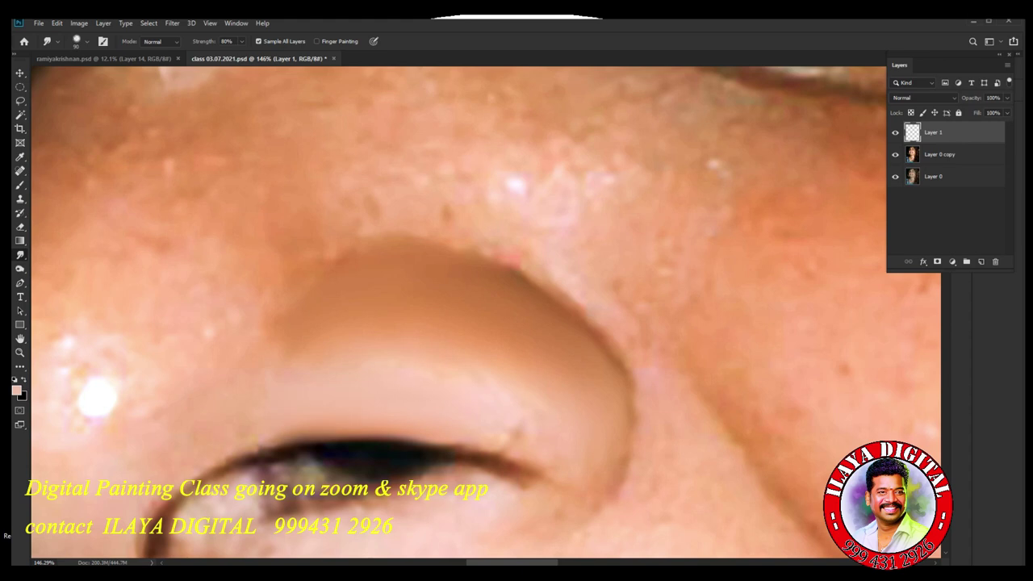
mouse_move(509, 423)
mouse_down()
mouse_move(526, 439)
mouse_move(420, 369)
mouse_up()
scroll(539, 375, down, 6)
scroll(539, 375, up, 4)
drag(245, 468, 557, 369)
scroll(557, 369, up, 3)
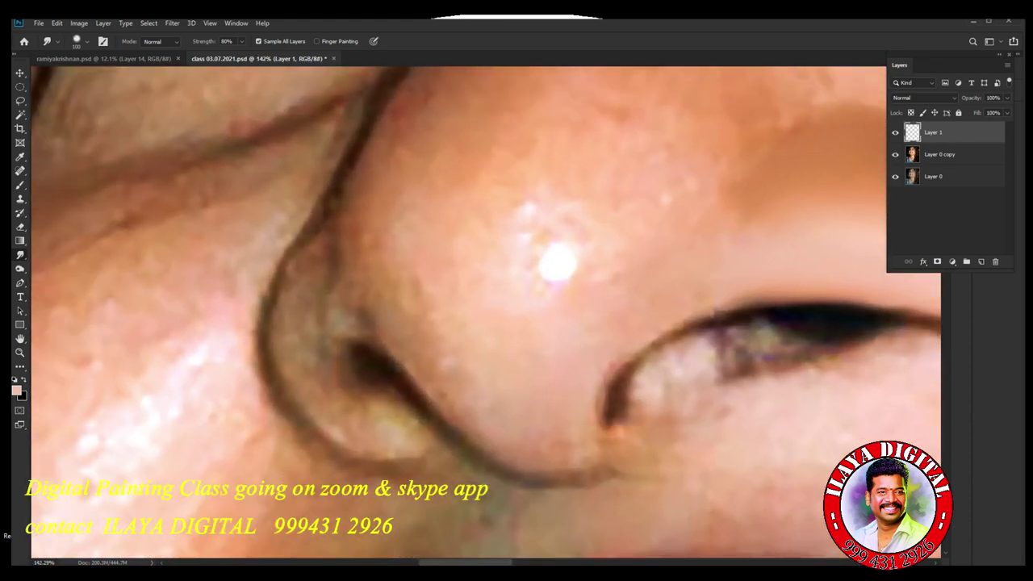
Smooth the skin on the nose tip between the two nostrils around the highlight with a 125 to 150 px Smudge brush.
key(])
drag(403, 278, 429, 321)
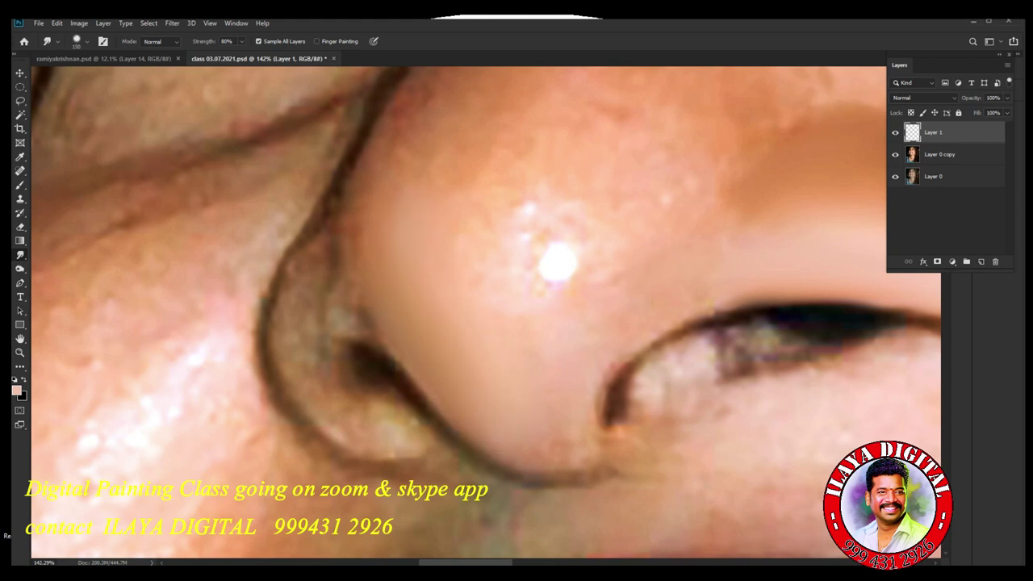
drag(518, 413, 547, 445)
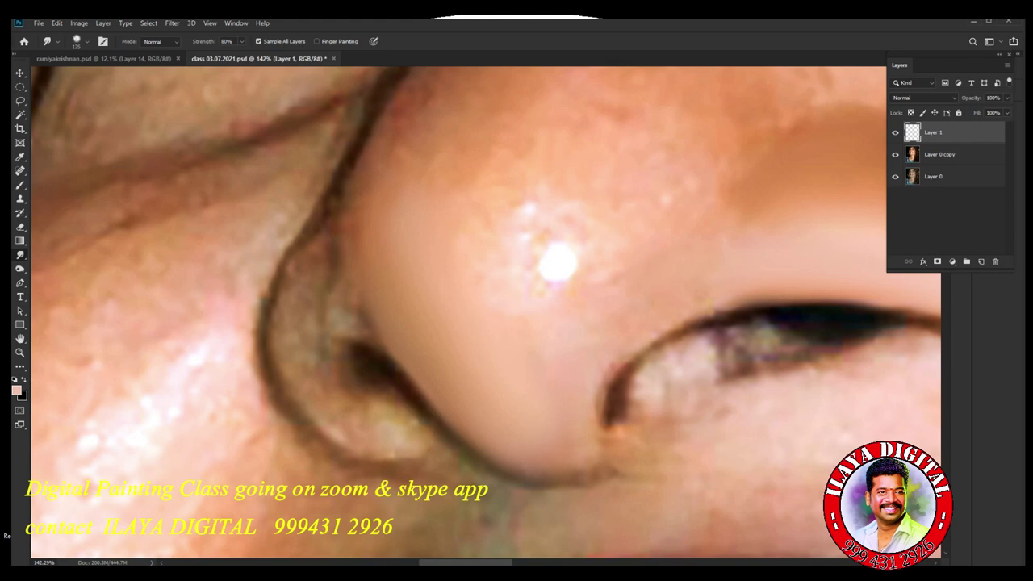
drag(502, 242, 523, 305)
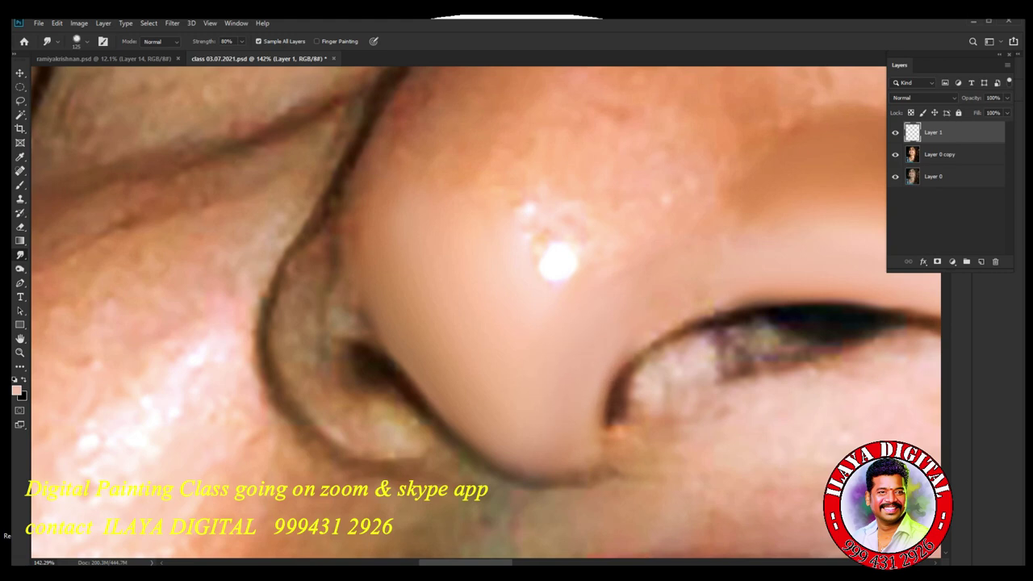
mouse_move(780, 292)
mouse_down()
mouse_move(709, 310)
mouse_move(616, 375)
mouse_move(597, 421)
mouse_up()
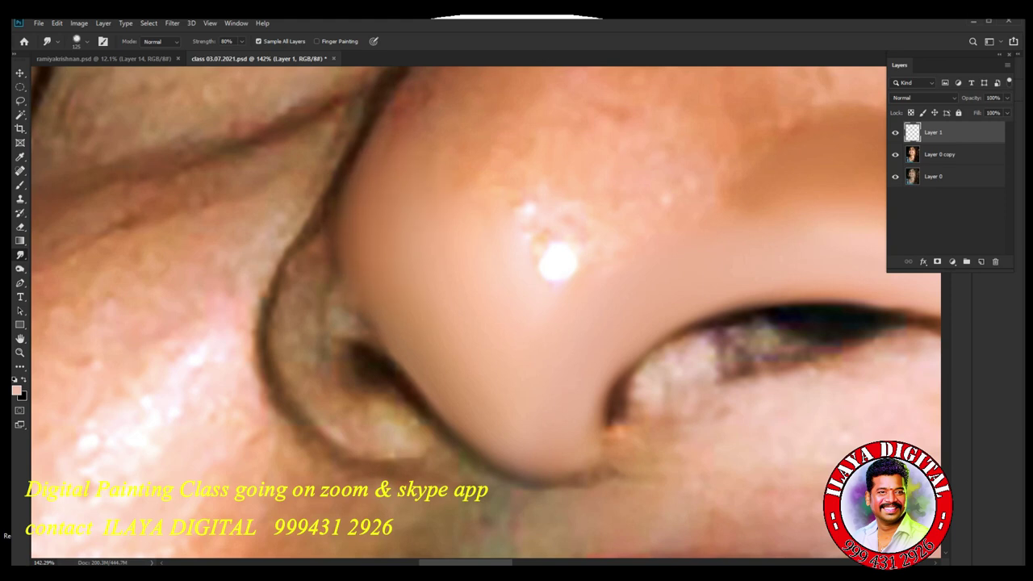
scroll(556, 379, down, 5)
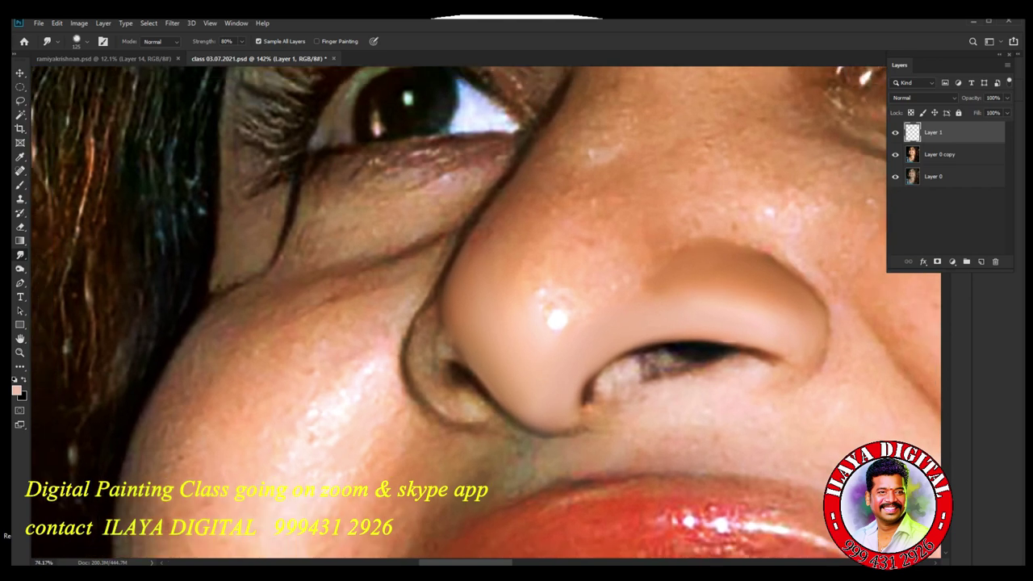
Smooth the shaded side of the nose and blend the white highlight on its tip into the surrounding skin with the Smudge tool.
drag(556, 379, 420, 480)
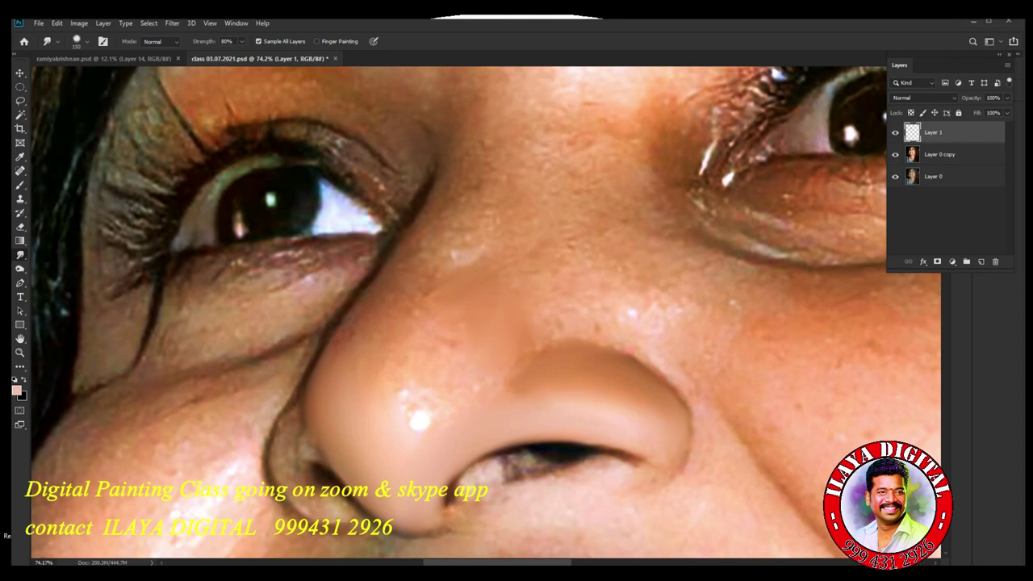
drag(478, 332, 446, 354)
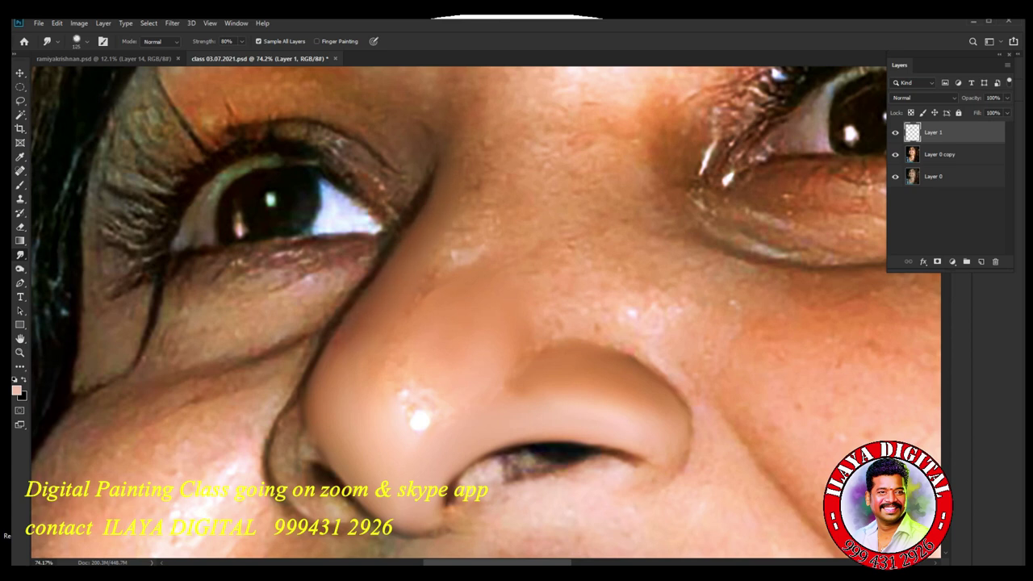
drag(343, 356, 332, 388)
drag(337, 387, 356, 436)
drag(412, 334, 408, 343)
mouse_move(406, 387)
mouse_down()
mouse_move(392, 414)
mouse_move(408, 379)
mouse_up()
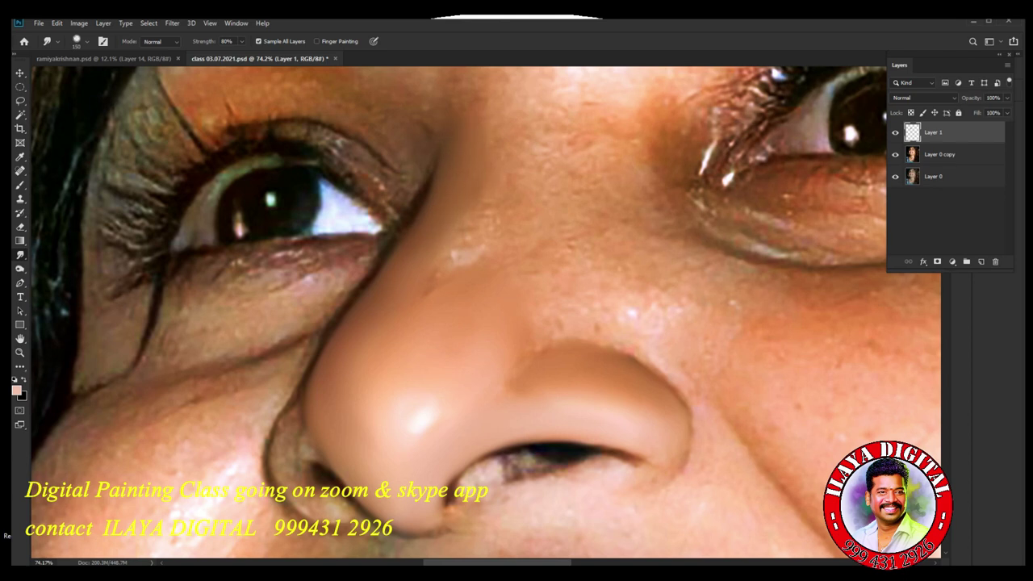
Smudge the skin smooth along the nose bridge and down to the area above the nostril wing, using a brush of about 175 px.
drag(473, 228, 444, 266)
key([)
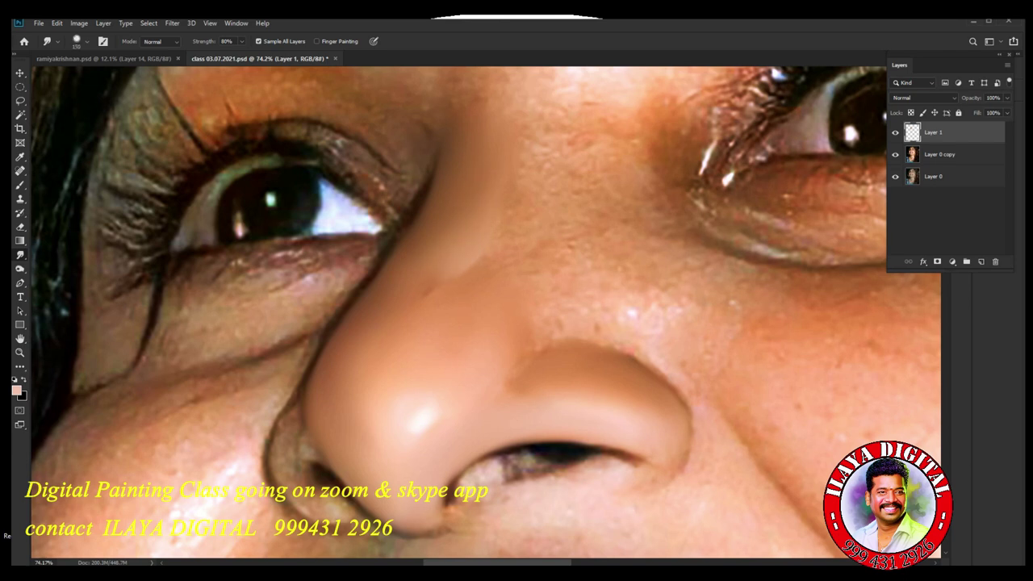
drag(519, 187, 513, 216)
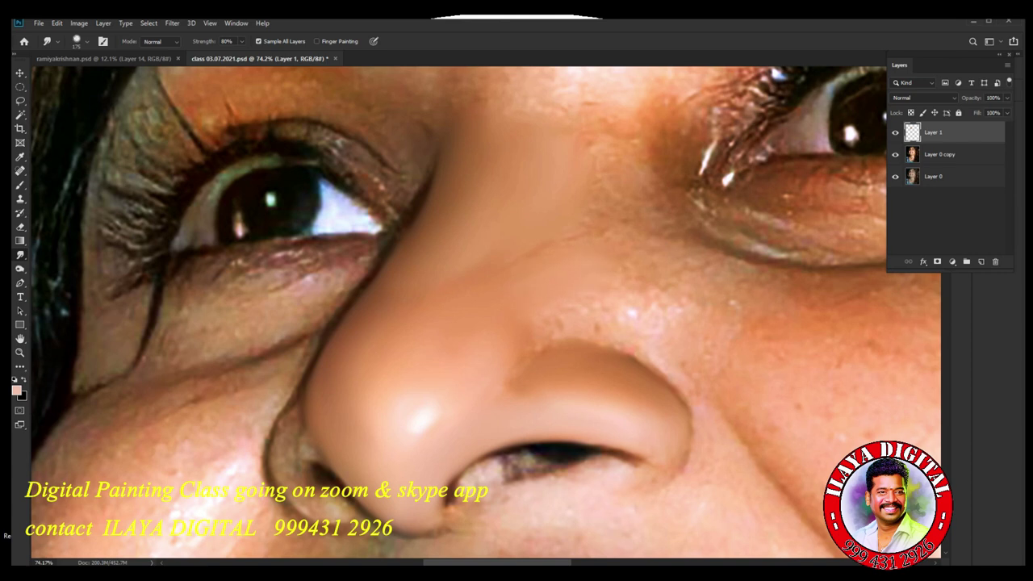
key(])
mouse_move(579, 309)
mouse_down()
mouse_move(633, 316)
mouse_move(574, 322)
mouse_move(519, 351)
mouse_up()
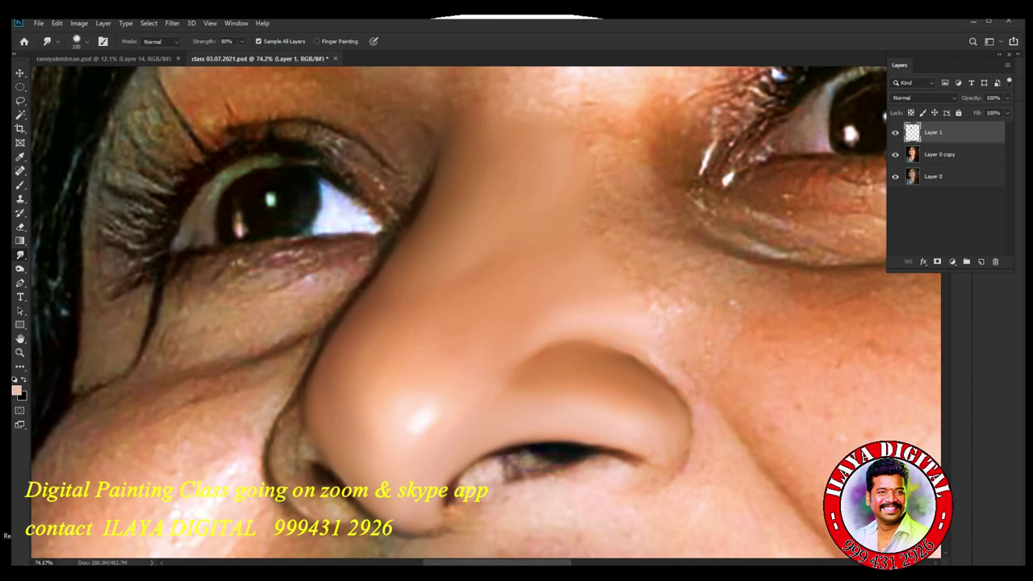
Rotate the canvas and smudge the nostril wing's outer contour and the nostril's dark edge into clean curves with a 30 px brush.
drag(710, 456, 548, 304)
drag(459, 242, 347, 405)
key(r)
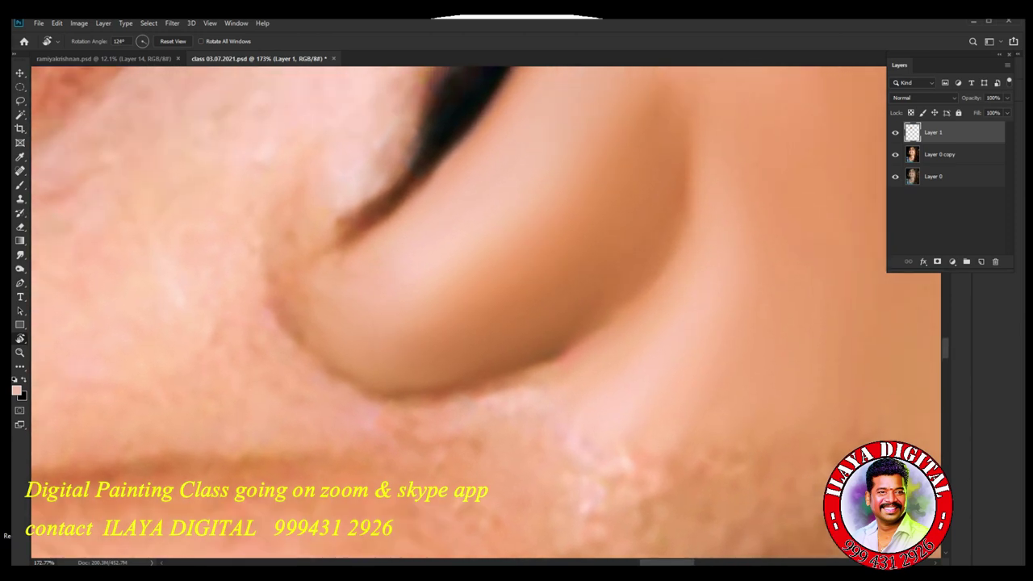
key(s)
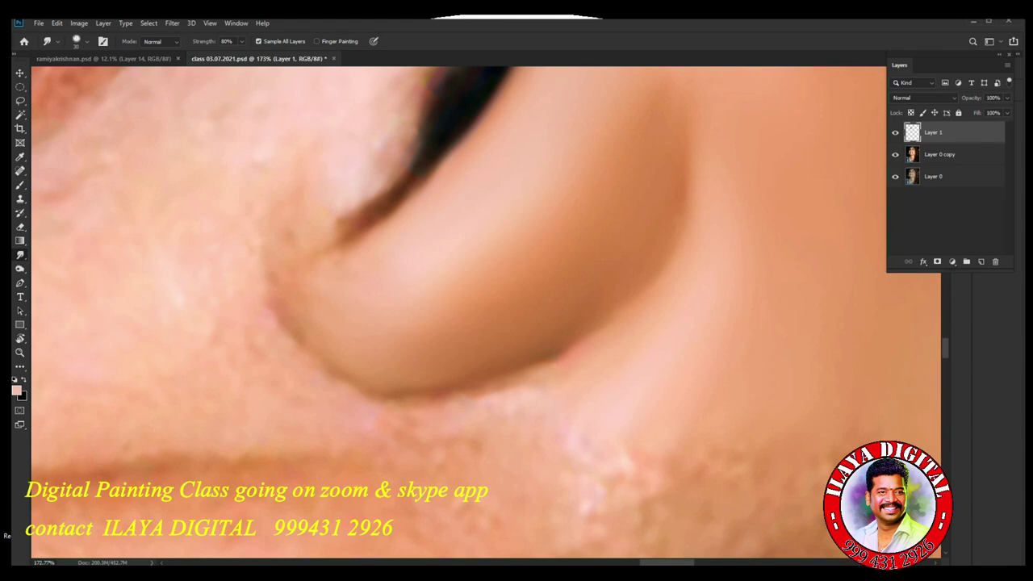
mouse_move(362, 396)
mouse_down()
mouse_move(447, 392)
mouse_move(565, 354)
mouse_move(625, 313)
mouse_move(669, 258)
mouse_up()
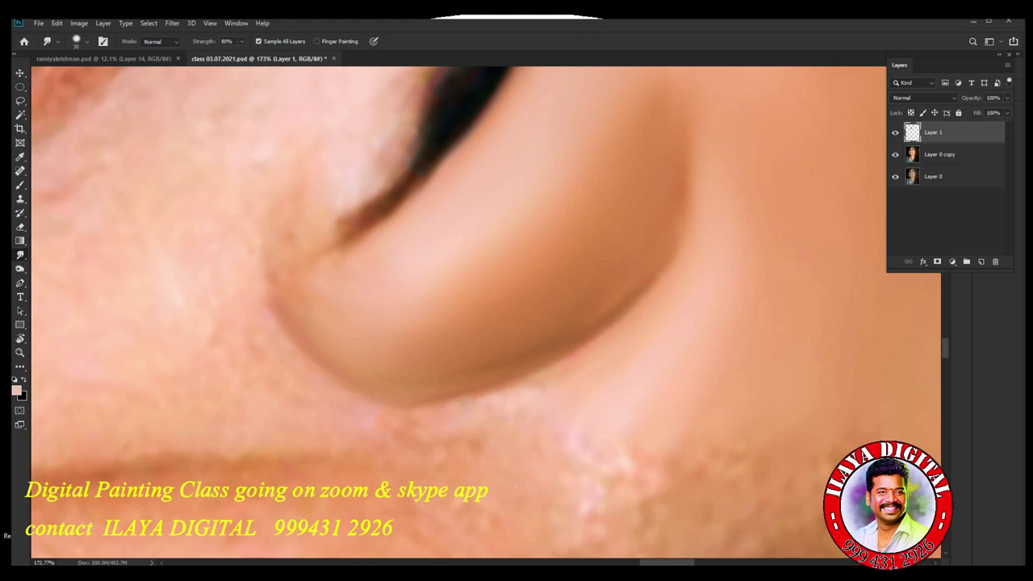
drag(268, 291, 273, 241)
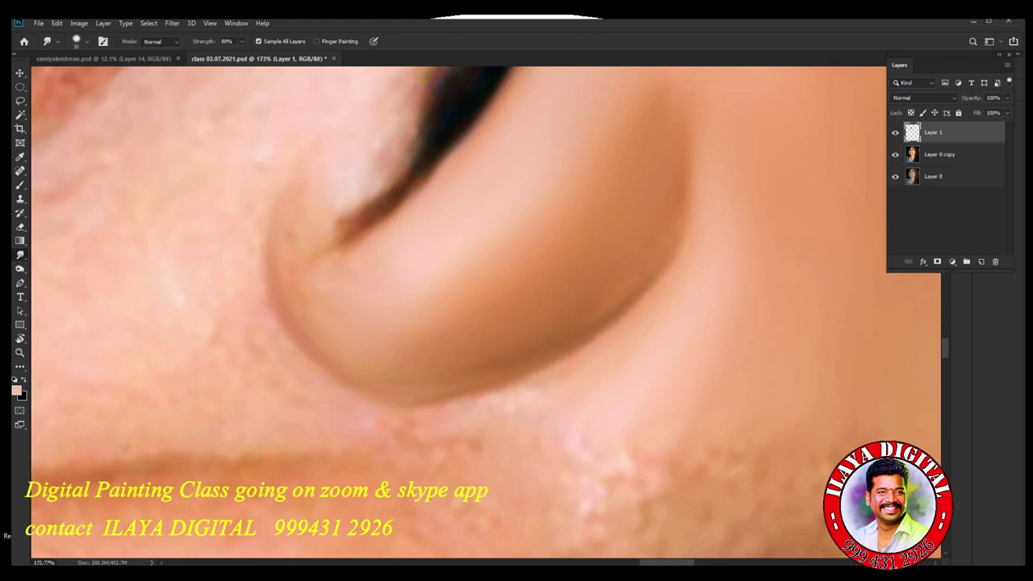
drag(469, 129, 394, 208)
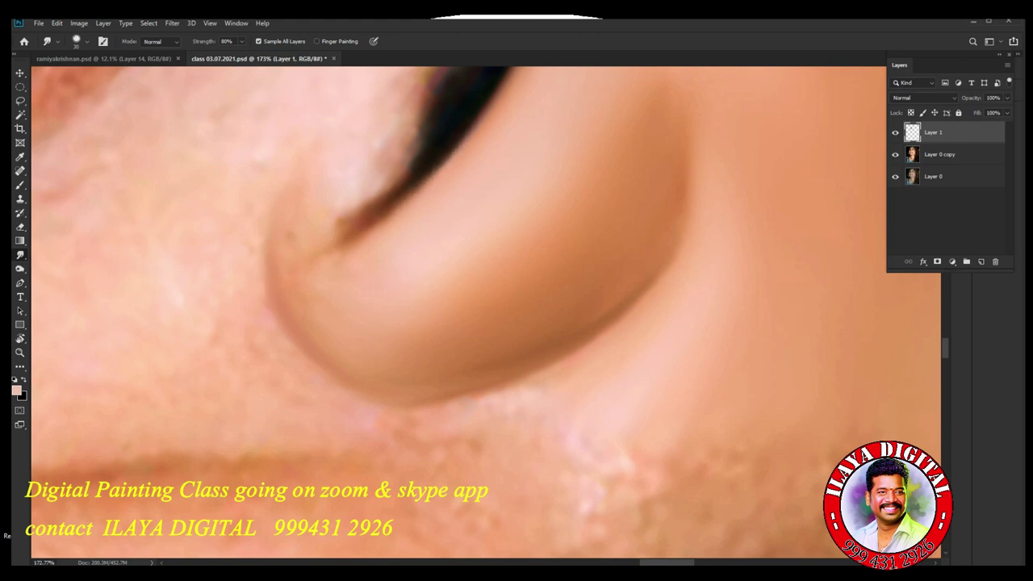
mouse_move(421, 174)
mouse_down()
mouse_move(376, 209)
mouse_move(388, 195)
mouse_up()
Rotate the canvas again and smooth the nostril wing's brown shadow and the light skin around it, enlarging the Smudge brush to 100 px.
key(Escape)
key(r)
mouse_move(629, 321)
mouse_down()
mouse_move(625, 347)
mouse_move(576, 200)
mouse_move(584, 207)
mouse_up()
key(r)
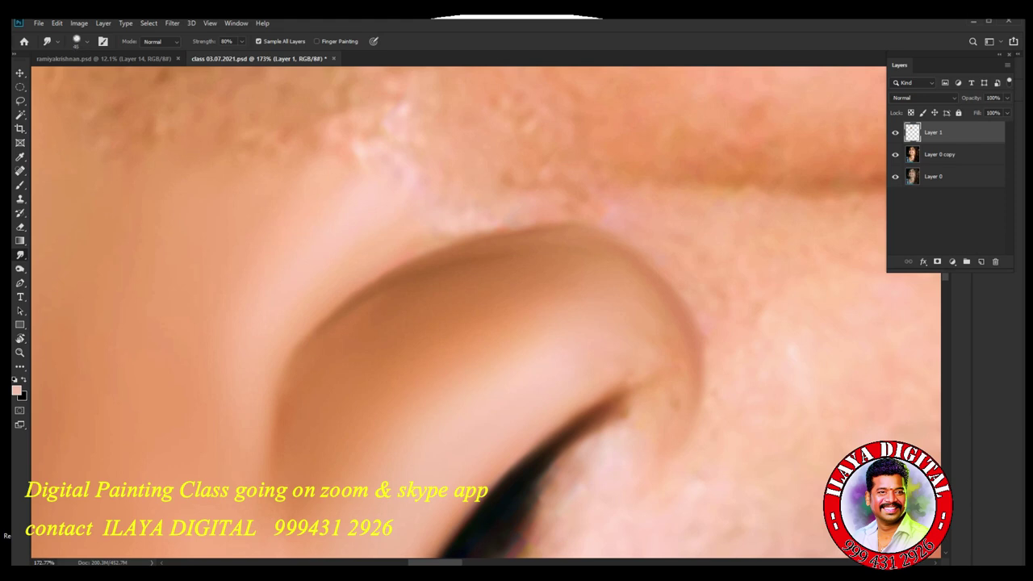
drag(476, 256, 546, 246)
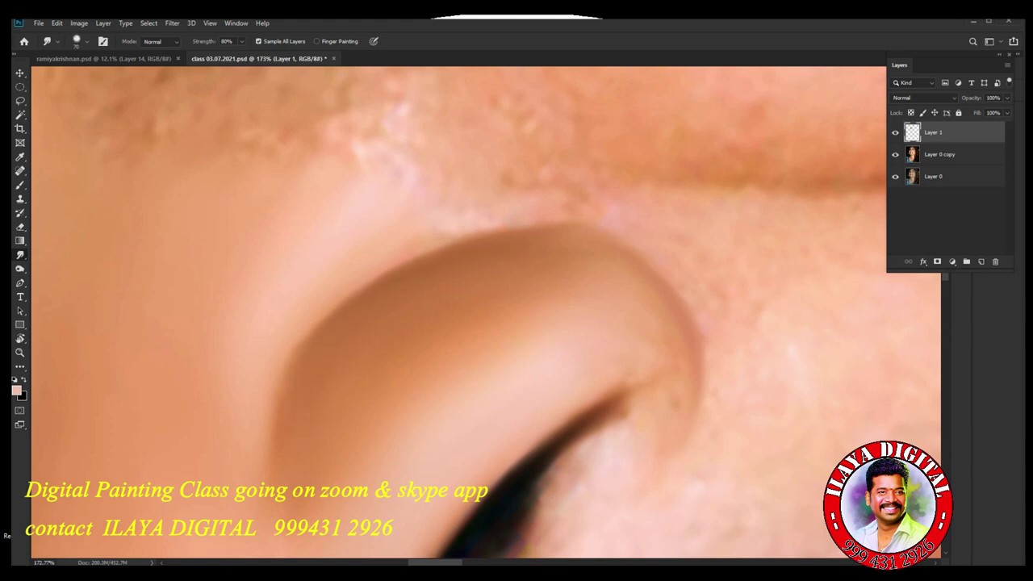
mouse_move(578, 240)
mouse_down()
mouse_move(647, 292)
mouse_move(631, 297)
mouse_up()
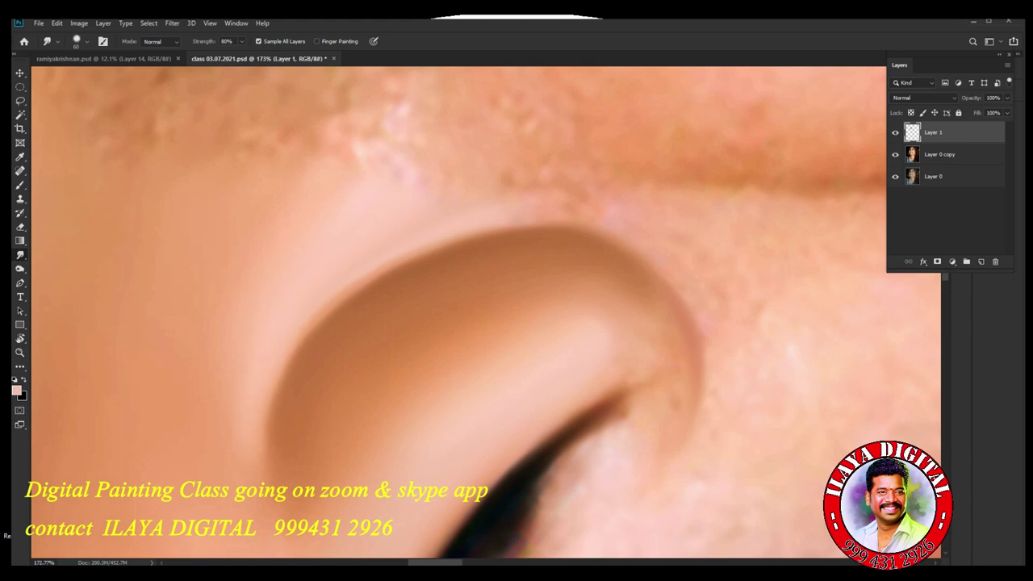
drag(516, 209, 580, 201)
drag(379, 192, 492, 184)
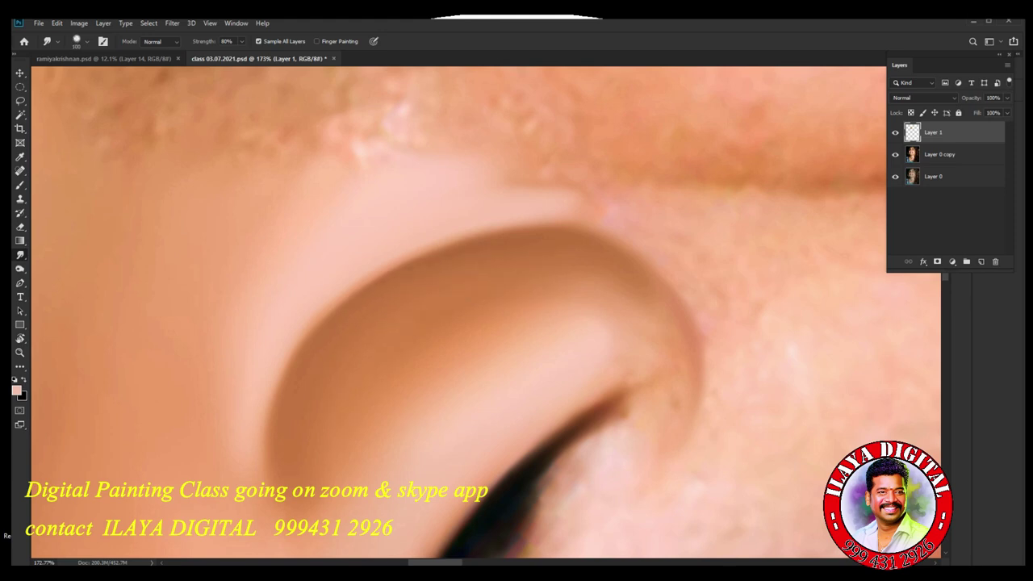
mouse_move(535, 324)
mouse_down()
mouse_move(612, 333)
mouse_move(646, 297)
mouse_up()
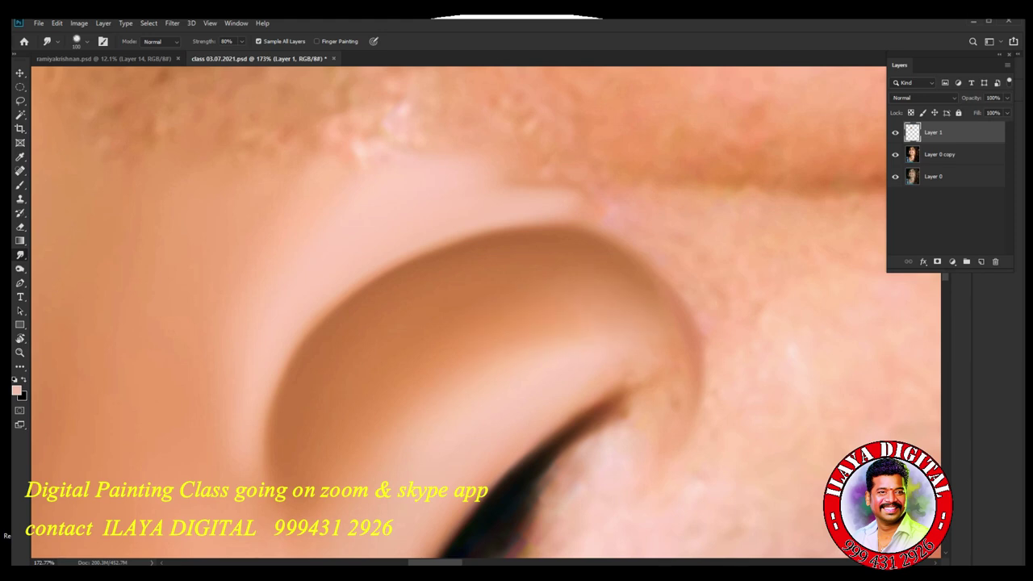
Examine the smoothed nose against the eyes, cheeks and lips at several zoom levels.
key(r)
scroll(720, 426, down, 8)
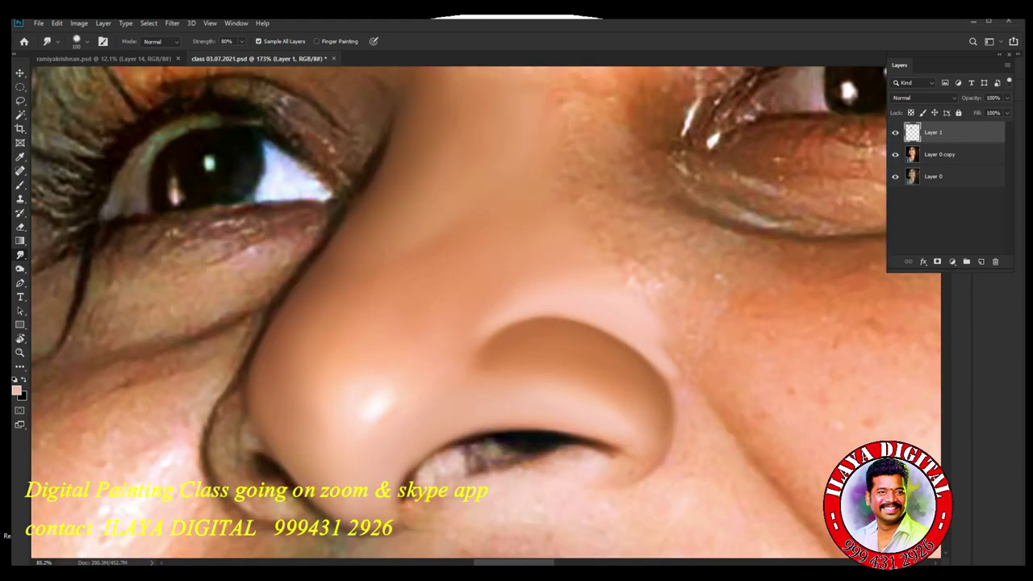
drag(721, 425, 658, 404)
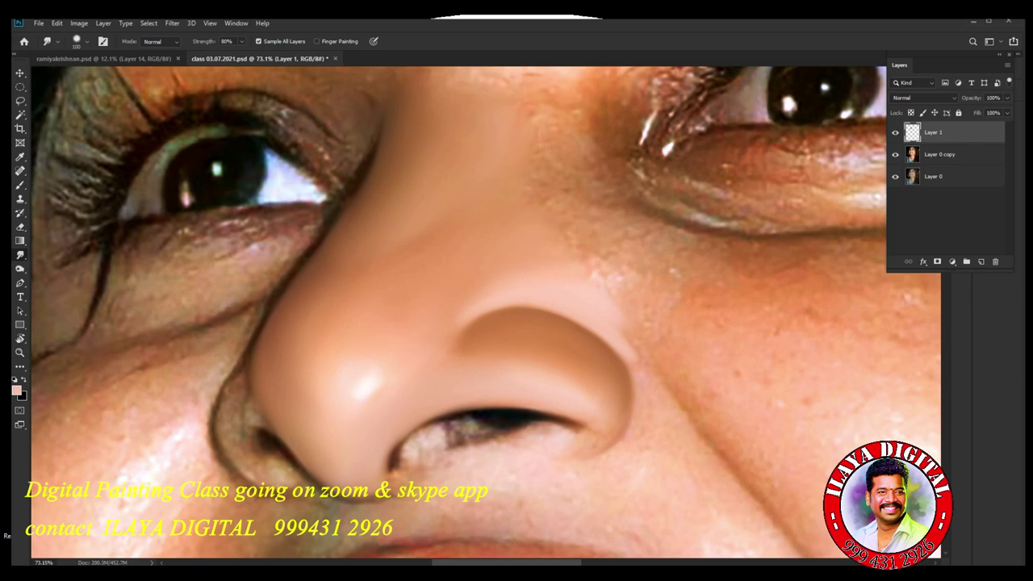
scroll(729, 476, down, 9)
scroll(742, 484, up, 5)
drag(743, 484, 742, 380)
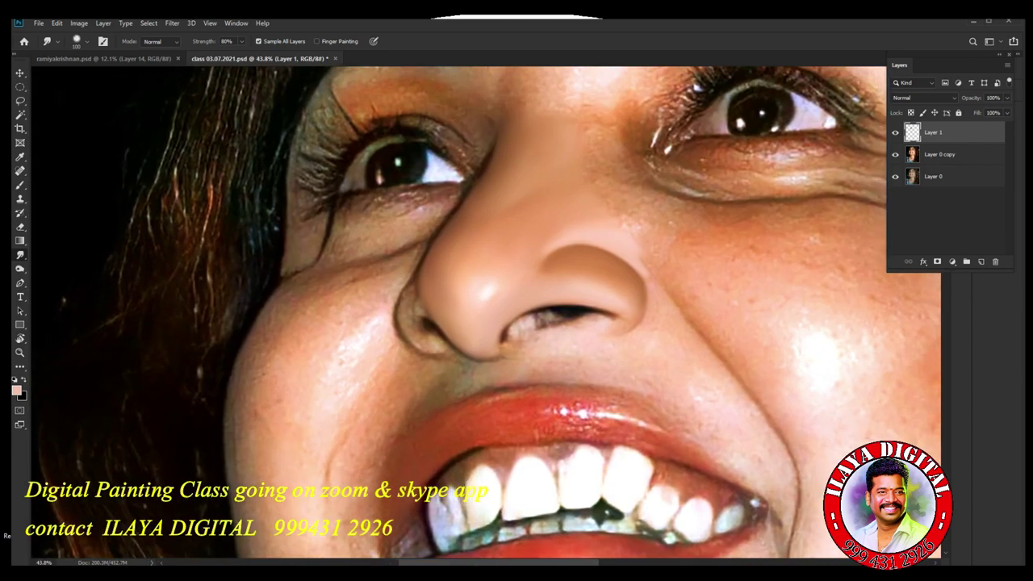
scroll(484, 315, up, 3)
drag(372, 239, 367, 221)
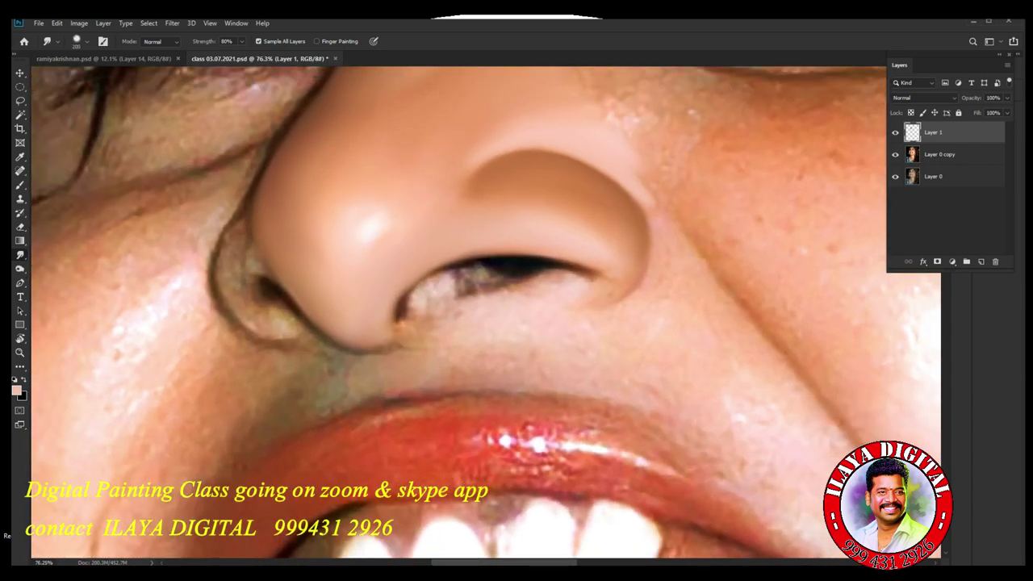
scroll(540, 355, up, 3)
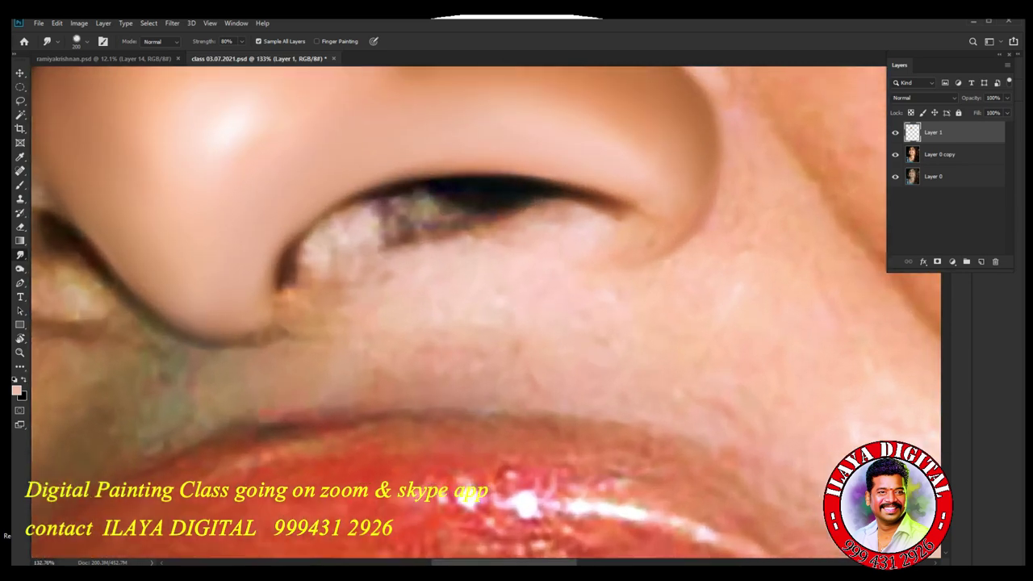
scroll(454, 484, down, 3)
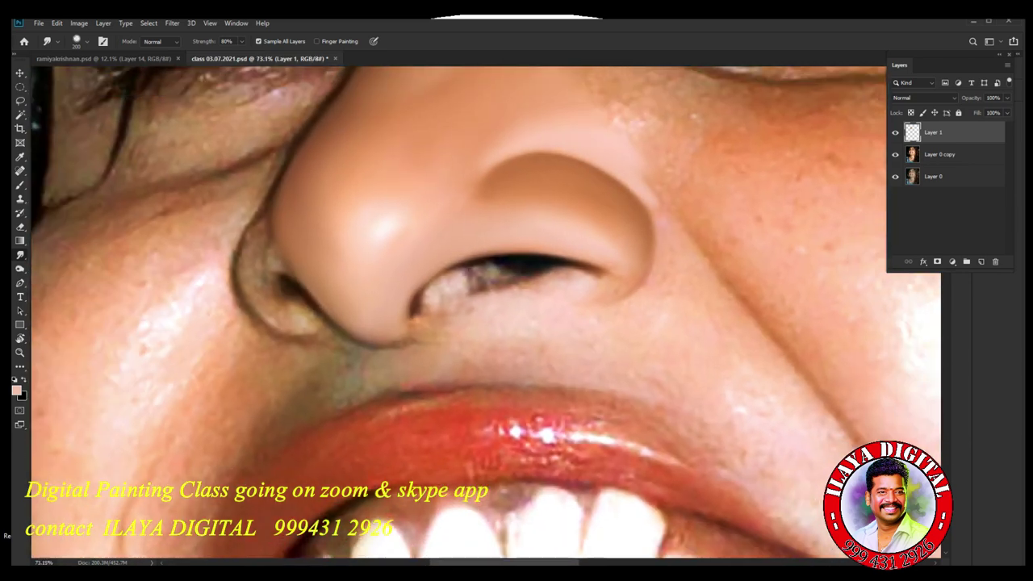
Reduce the Smudge brush and pull the nostril opening's black along its upper rim, from the outer corner to the inner end.
key(bracketleft)
key(bracketleft)
key(bracketleft)
key(bracketleft)
key(bracketleft)
key(bracketleft)
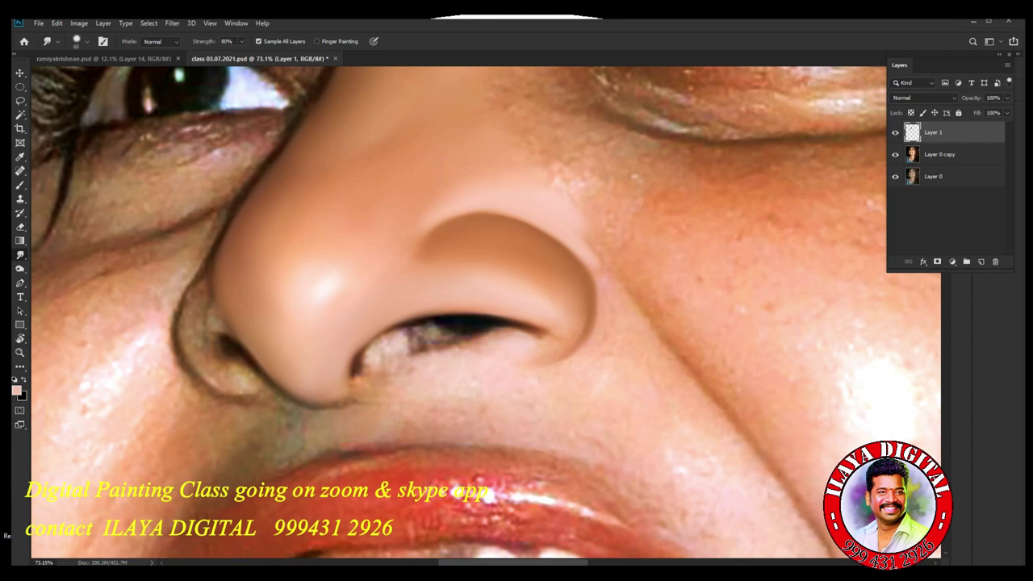
scroll(532, 371, up, 5)
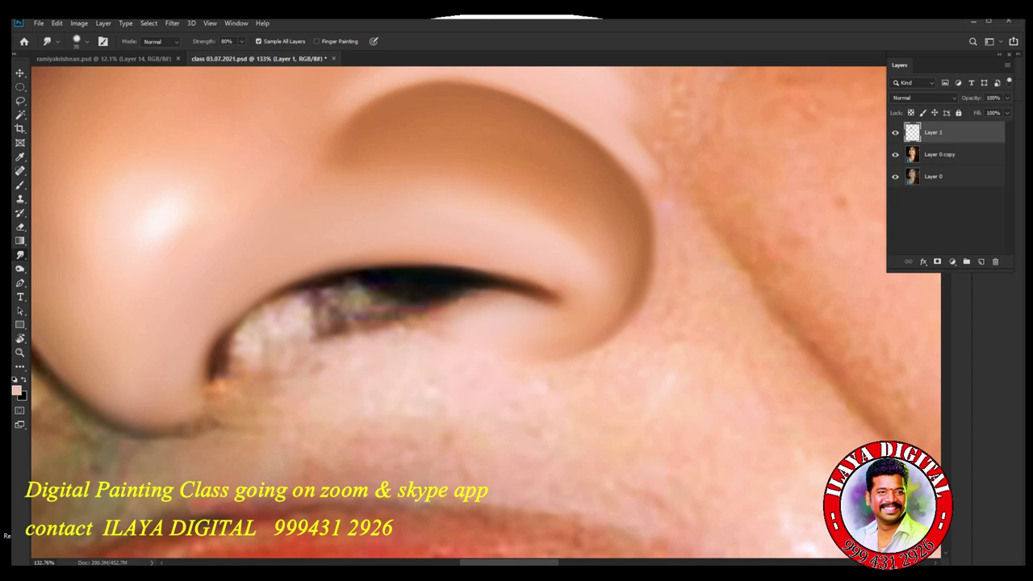
mouse_move(440, 294)
mouse_down()
mouse_move(523, 285)
mouse_move(552, 294)
mouse_move(504, 292)
mouse_up()
mouse_move(445, 267)
mouse_down()
mouse_move(500, 272)
mouse_move(549, 294)
mouse_up()
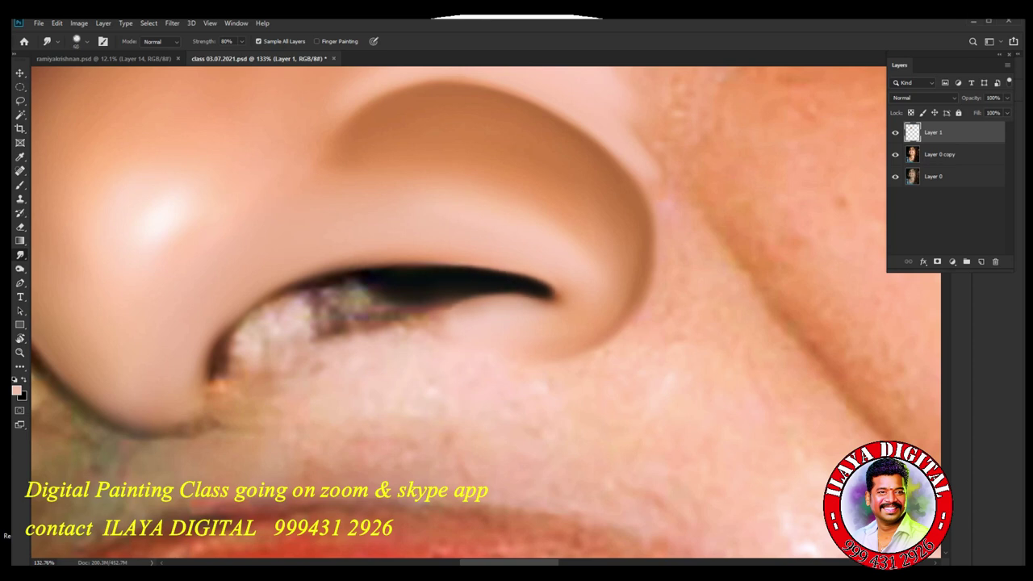
mouse_move(388, 285)
mouse_down()
mouse_move(268, 303)
mouse_move(311, 293)
mouse_move(255, 315)
mouse_move(228, 357)
mouse_move(235, 329)
mouse_move(286, 298)
mouse_move(241, 338)
mouse_up()
drag(216, 371, 212, 383)
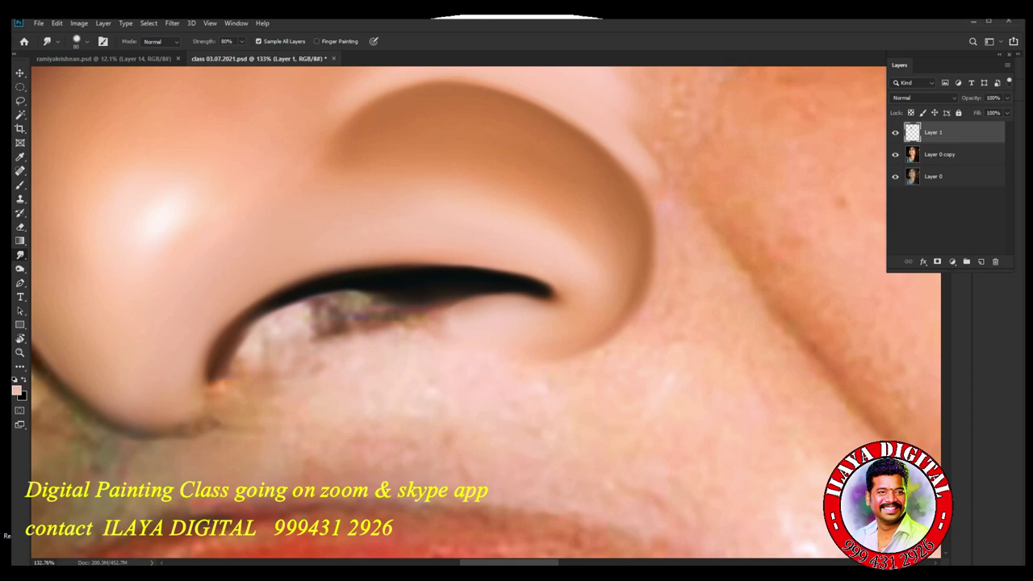
Smudge the skin along the nostril's inner rim and extend its dark contour smoothly around the underside of the nose tip.
mouse_move(229, 320)
mouse_down()
mouse_move(197, 387)
mouse_move(164, 415)
mouse_up()
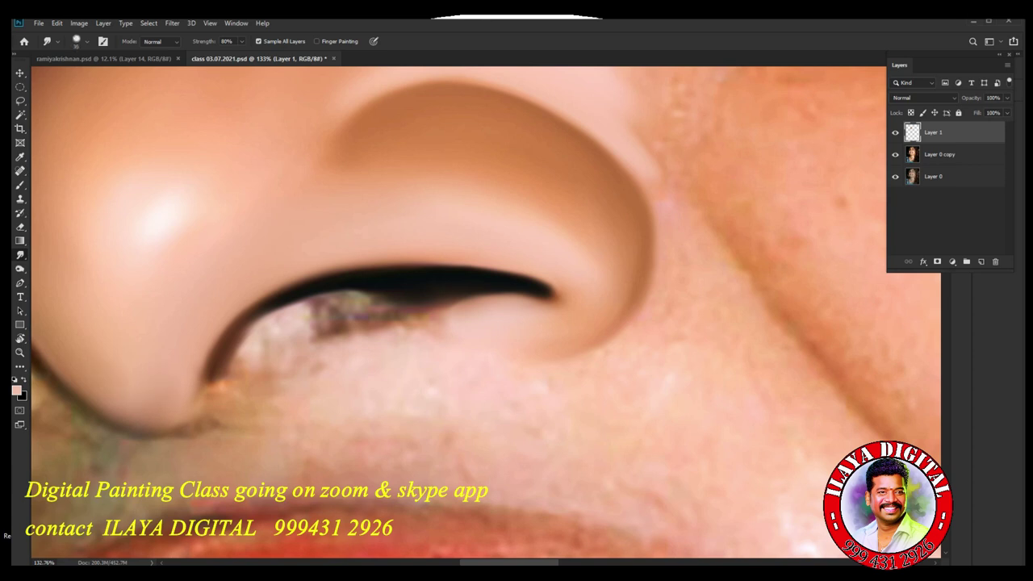
mouse_move(152, 429)
mouse_down()
mouse_move(197, 416)
mouse_move(216, 378)
mouse_move(188, 417)
mouse_move(161, 429)
mouse_move(188, 413)
mouse_move(201, 380)
mouse_up()
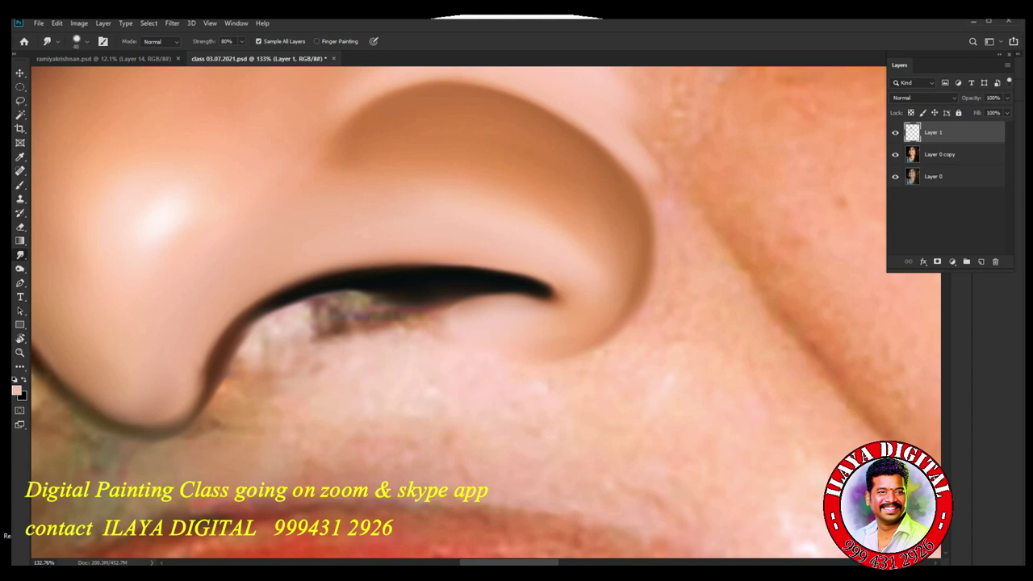
drag(214, 339, 202, 376)
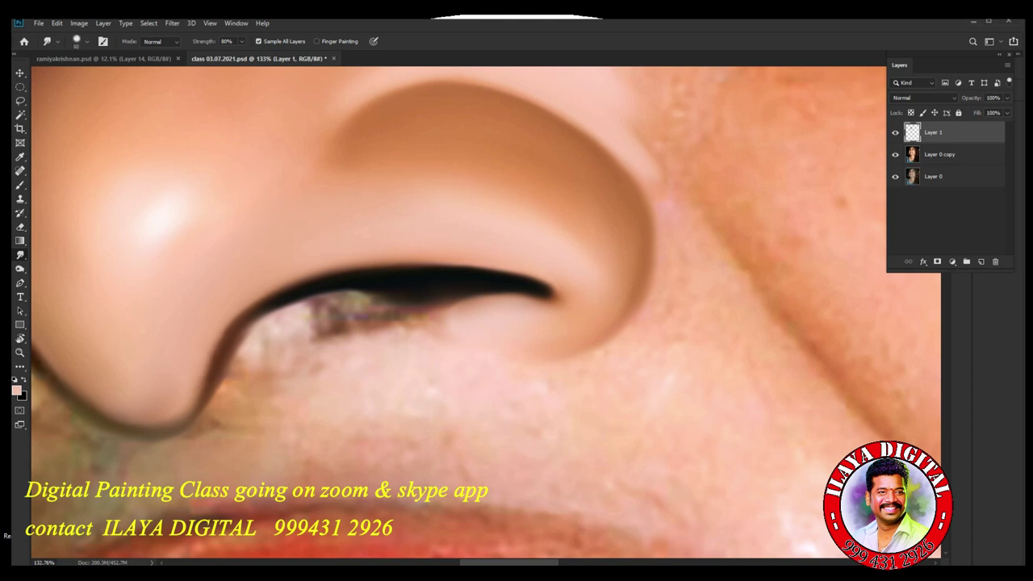
drag(248, 326, 283, 304)
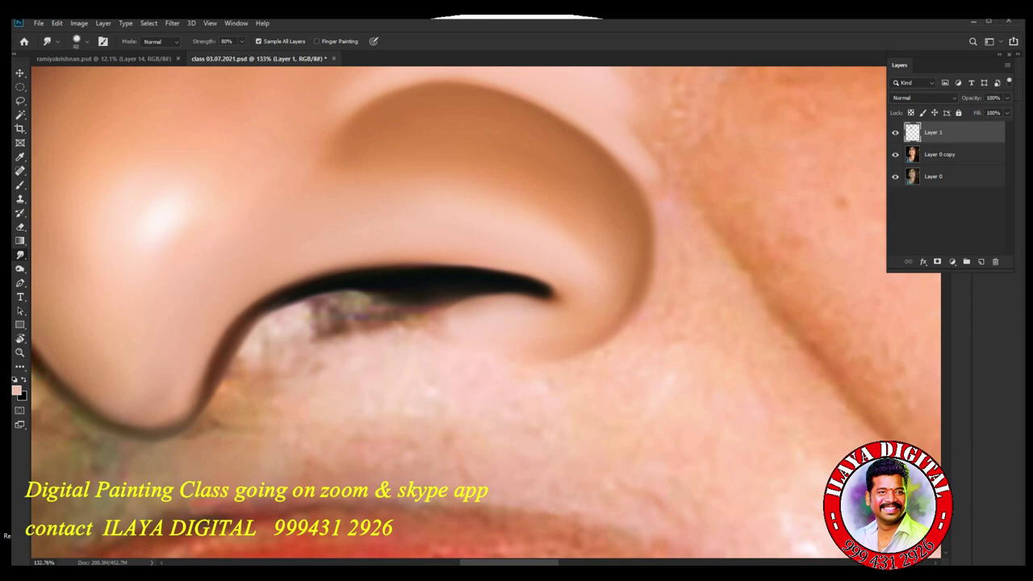
Smudge the light patch and the dark mottled patch inside the nostril opening, reducing the brush to 50 px.
scroll(510, 410, down, 10)
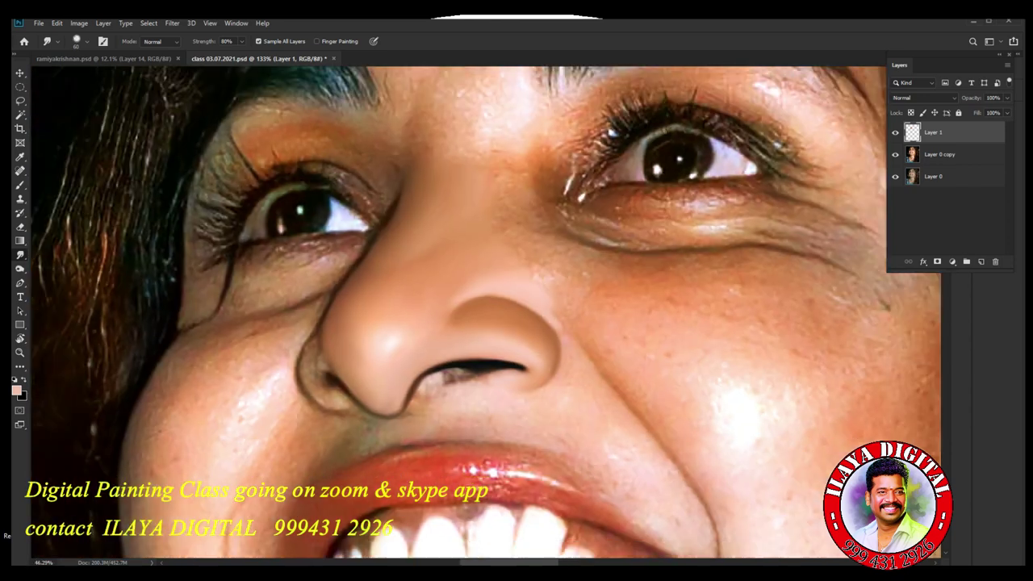
scroll(484, 400, up, 9)
scroll(256, 476, up, 4)
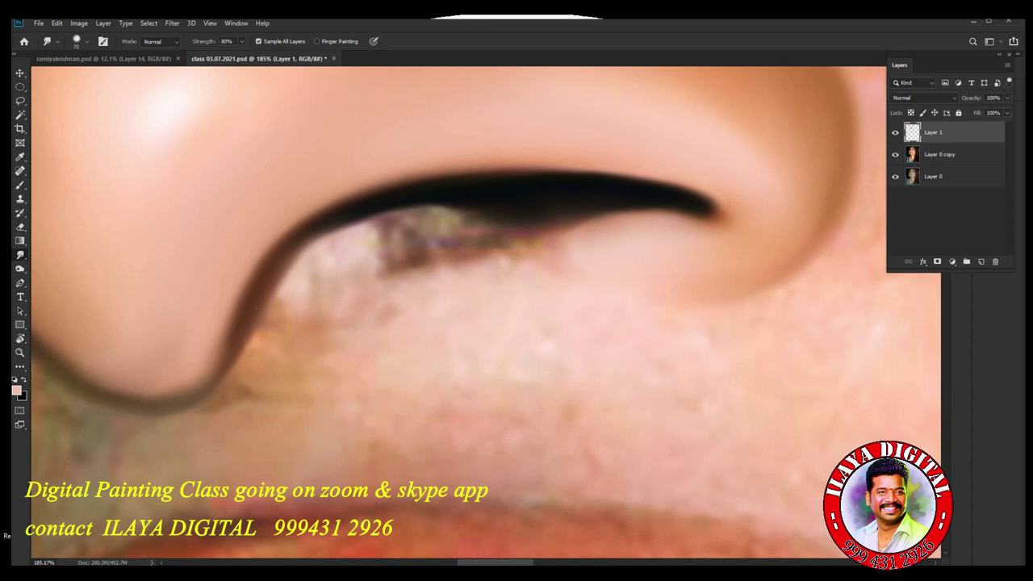
mouse_move(314, 278)
mouse_down()
mouse_move(342, 256)
mouse_move(288, 279)
mouse_up()
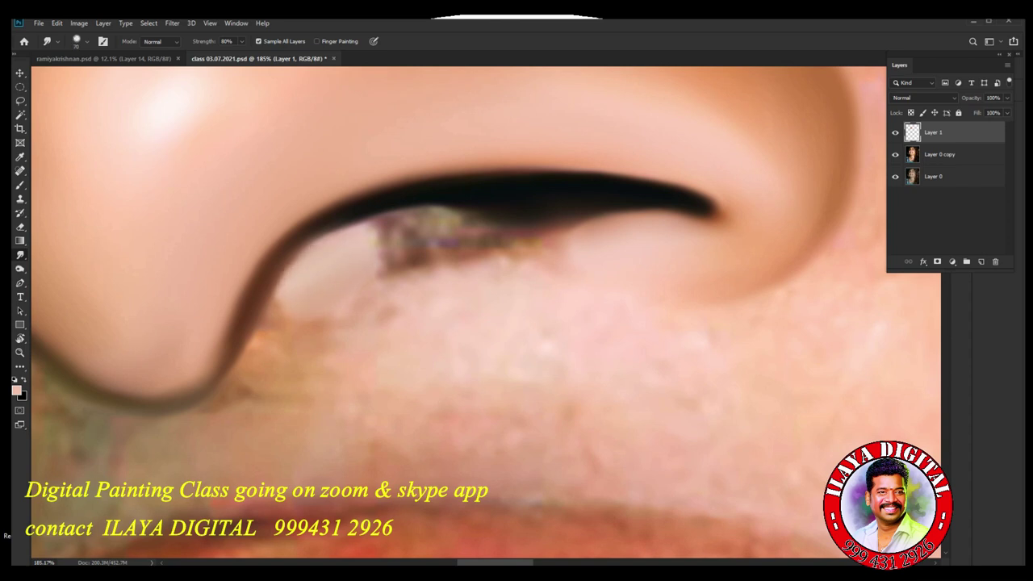
key(bracketleft)
key(bracketleft)
mouse_move(410, 239)
mouse_down()
mouse_move(424, 229)
mouse_move(384, 234)
mouse_move(440, 216)
mouse_move(389, 239)
mouse_move(416, 252)
mouse_move(483, 218)
mouse_move(717, 214)
mouse_up()
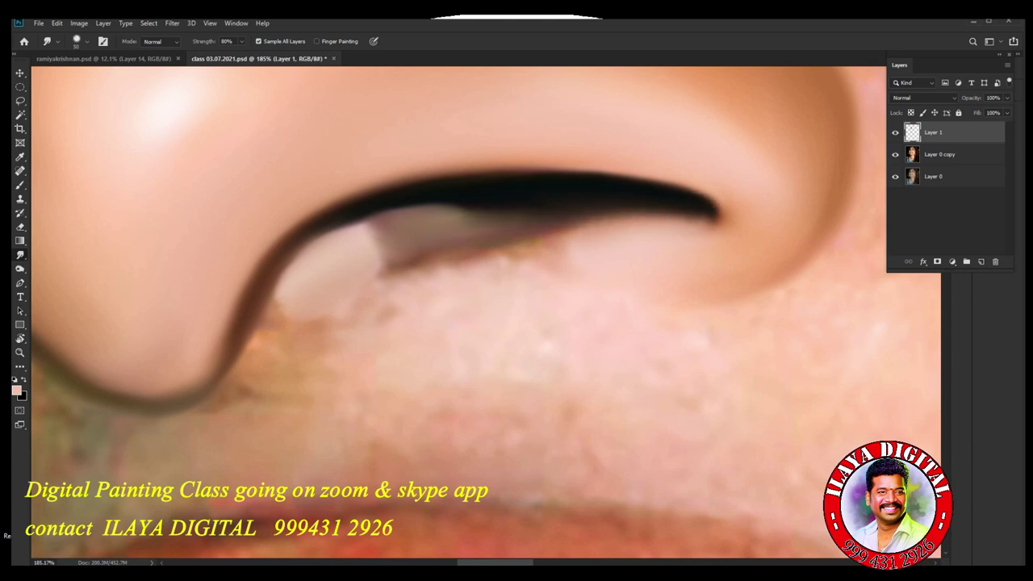
Smooth the skin along the nostril's lower edge towards the nose tip and blend the light and grey patches inside the opening.
mouse_move(396, 278)
mouse_down()
mouse_move(566, 245)
mouse_move(487, 258)
mouse_move(300, 332)
mouse_move(274, 355)
mouse_move(264, 321)
mouse_up()
key(bracketleft)
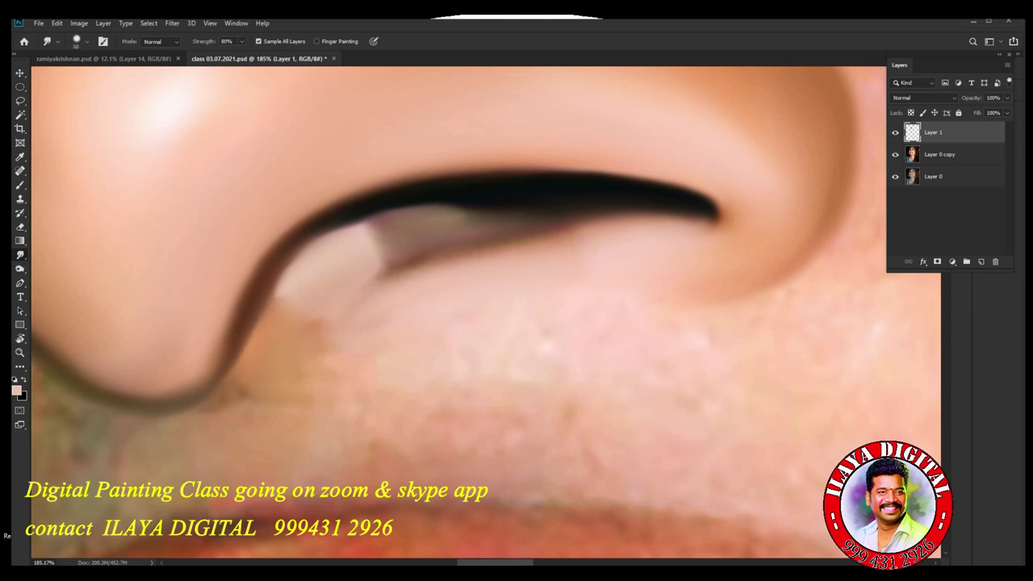
drag(258, 381, 229, 396)
drag(282, 294, 317, 308)
mouse_move(373, 227)
mouse_down()
mouse_move(382, 250)
mouse_move(455, 213)
mouse_move(517, 213)
mouse_move(476, 221)
mouse_up()
Enlarge the Smudge brush and smooth the skin between the nostril opening and the upper lip.
key(bracketright)
key(bracketright)
drag(376, 319, 316, 363)
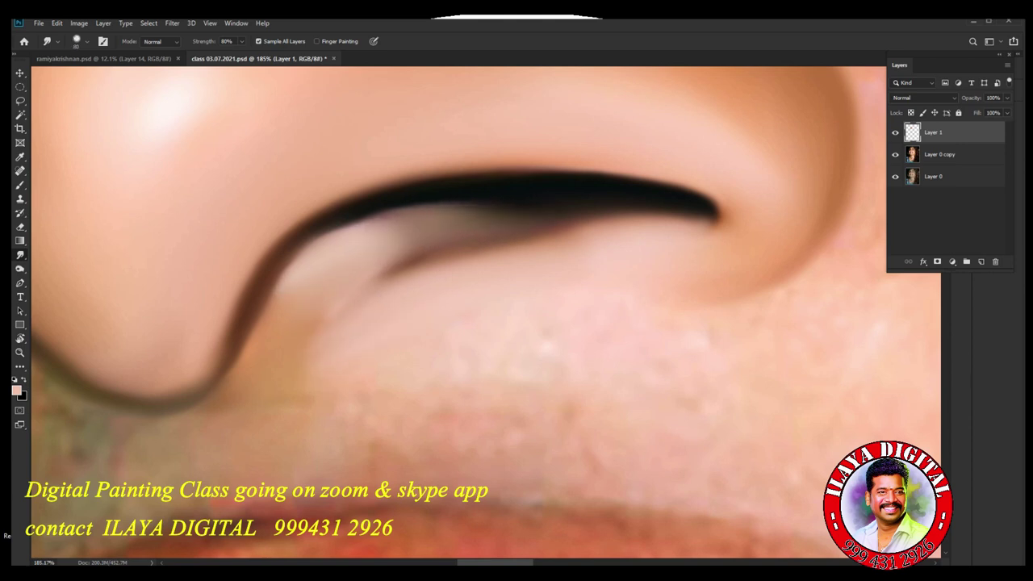
mouse_move(663, 273)
mouse_down()
mouse_move(576, 248)
mouse_move(663, 253)
mouse_up()
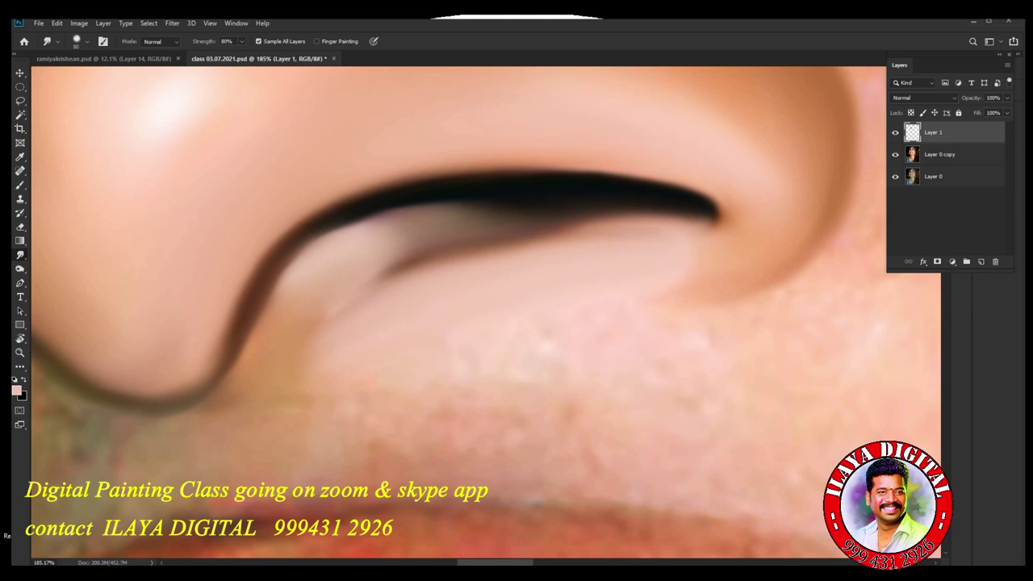
mouse_move(517, 327)
mouse_down()
mouse_move(701, 338)
mouse_move(455, 380)
mouse_move(452, 345)
mouse_up()
mouse_move(323, 415)
mouse_down()
mouse_move(378, 428)
mouse_move(379, 461)
mouse_move(561, 468)
mouse_move(637, 444)
mouse_up()
drag(574, 410, 310, 396)
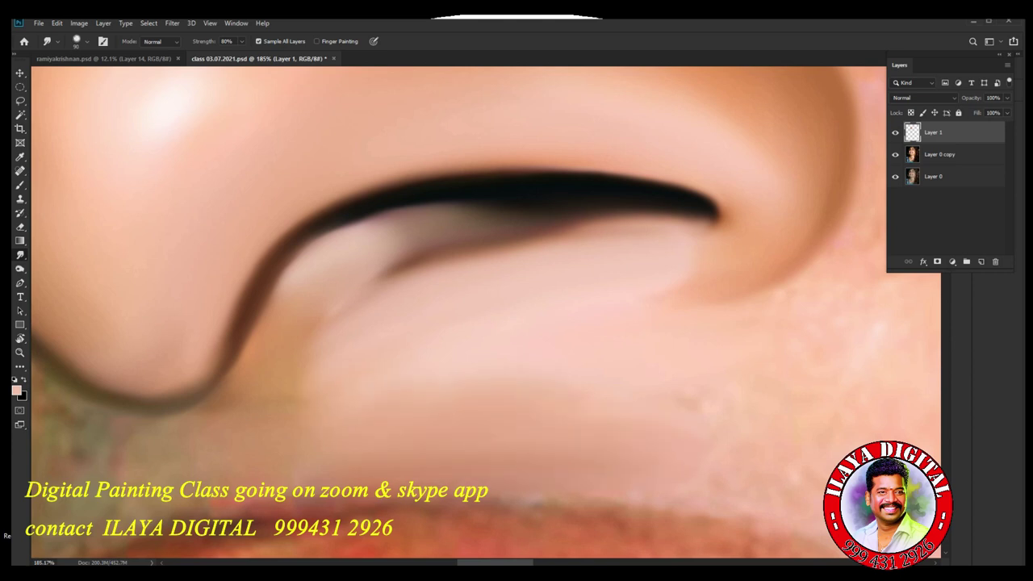
Even out the remaining blotches in the skin just above the upper lip with a 150 px Smudge brush.
key(bracketright)
key(bracketright)
key(bracketright)
drag(704, 393, 549, 400)
drag(484, 396, 335, 403)
drag(334, 403, 513, 391)
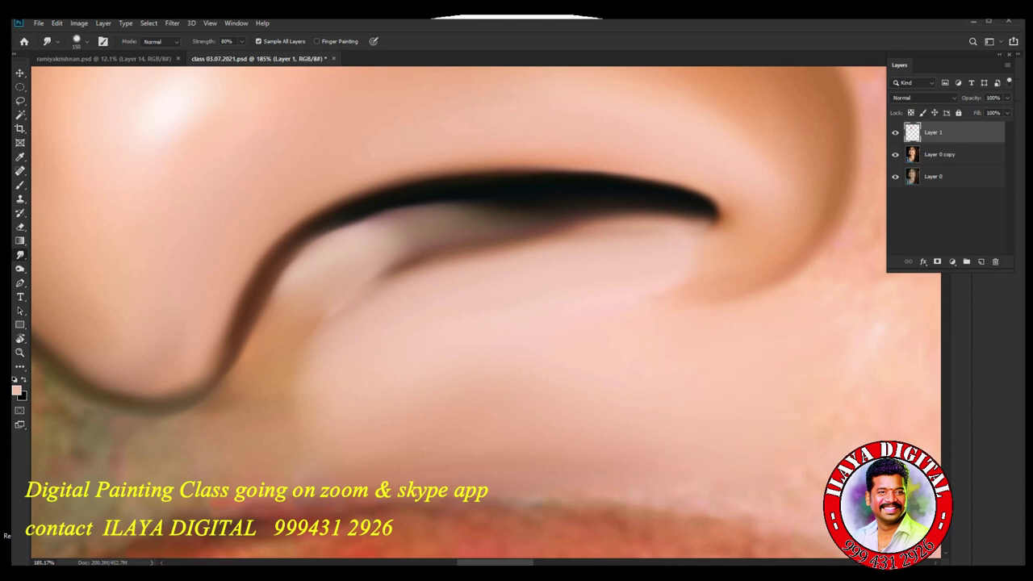
Smudge the far nostril wing's dark outer contour into a smooth curve from the nose side to its underside, using a smaller brush.
scroll(617, 410, down, 5)
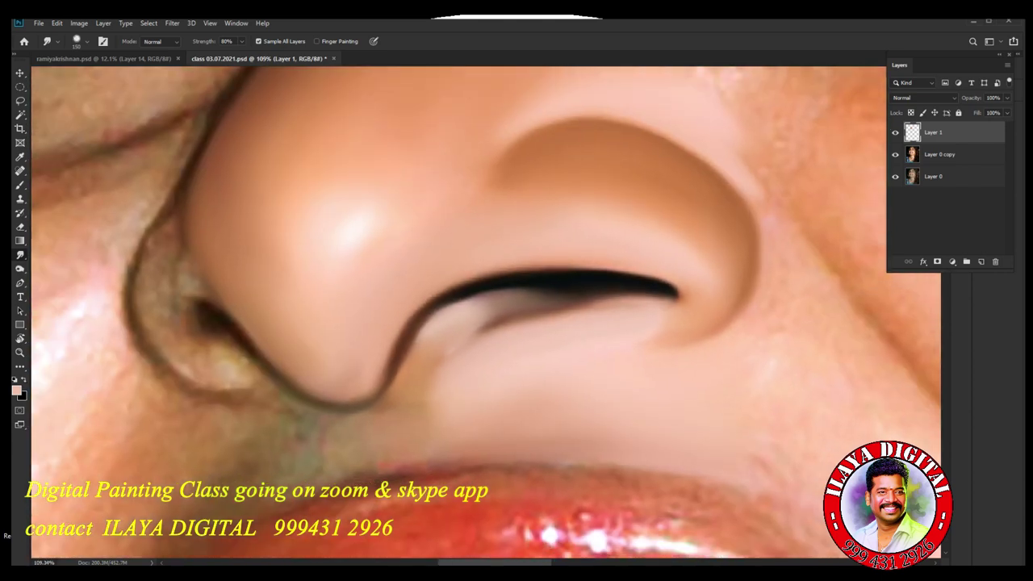
drag(351, 324, 642, 379)
scroll(642, 379, up, 5)
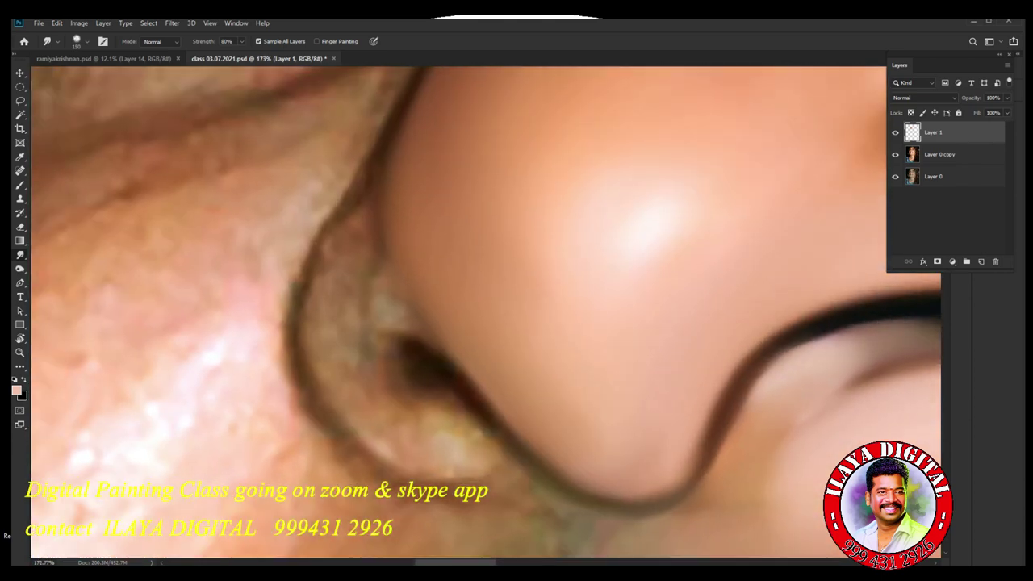
key(bracketleft)
key(bracketleft)
drag(305, 274, 356, 204)
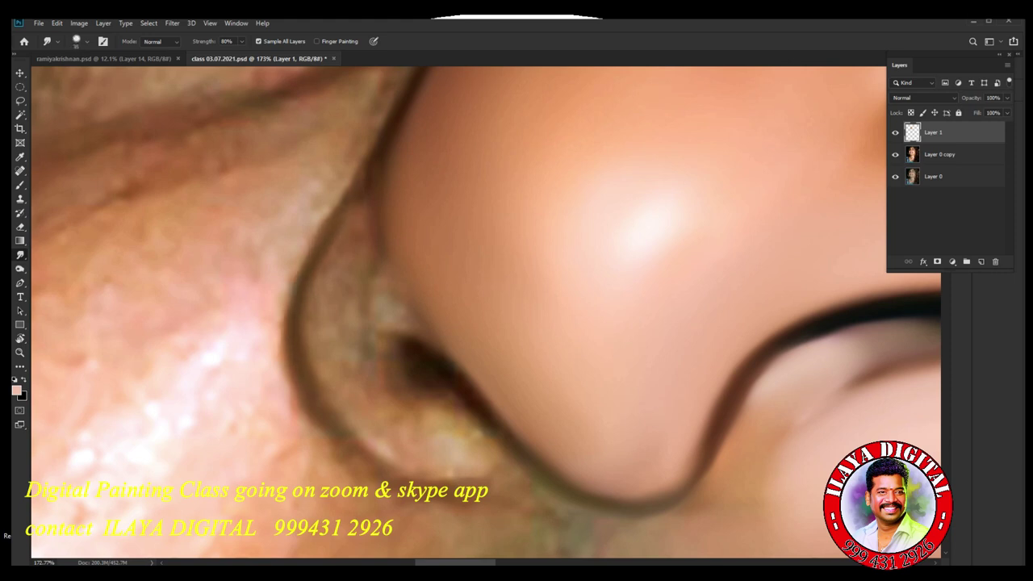
drag(357, 203, 316, 283)
drag(318, 414, 369, 463)
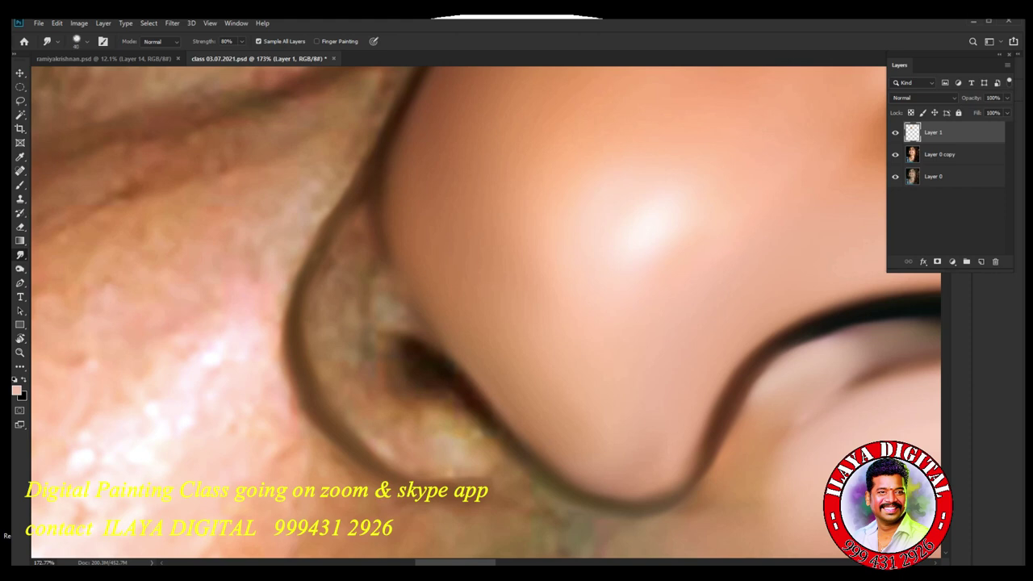
Smooth the far nostril's dark opening and its contour running down to the nose tip.
key(bracketleft)
key(bracketleft)
drag(476, 393, 510, 442)
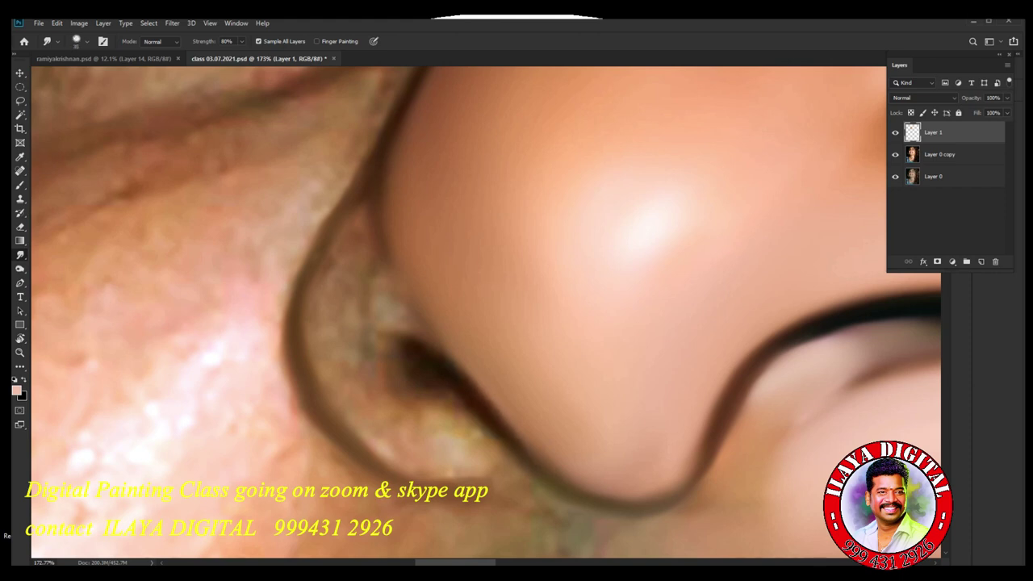
key(bracketright)
key(bracketright)
mouse_move(415, 358)
mouse_down()
mouse_move(399, 349)
mouse_move(400, 373)
mouse_move(456, 400)
mouse_up()
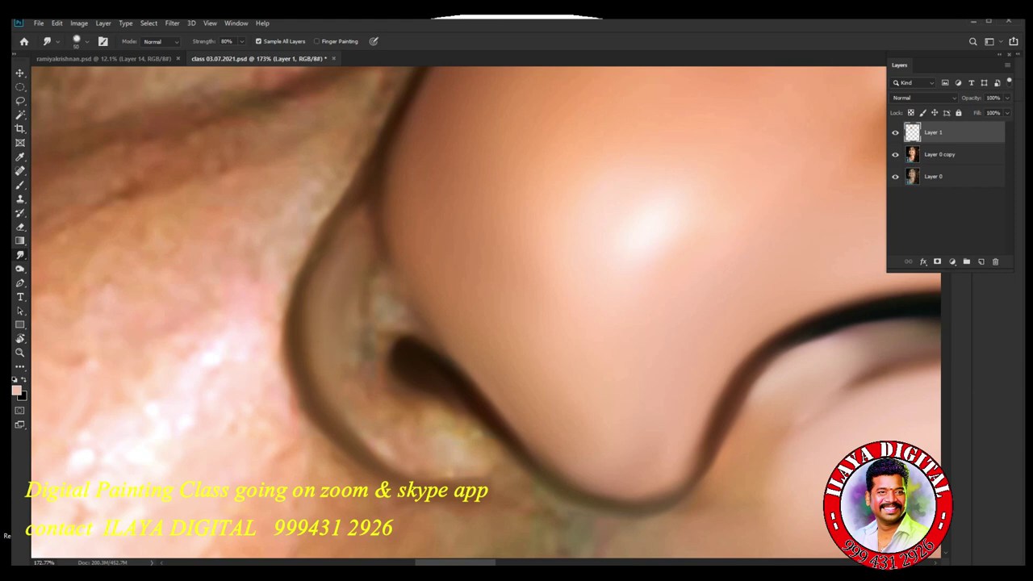
Smooth the skin of the far nostril wing between its outer contour and the dark opening.
drag(363, 209, 320, 301)
drag(364, 429, 517, 484)
drag(421, 426, 379, 375)
mouse_move(390, 388)
mouse_down()
mouse_move(433, 413)
mouse_move(407, 410)
mouse_up()
mouse_move(367, 352)
mouse_down()
mouse_move(380, 282)
mouse_move(400, 282)
mouse_up()
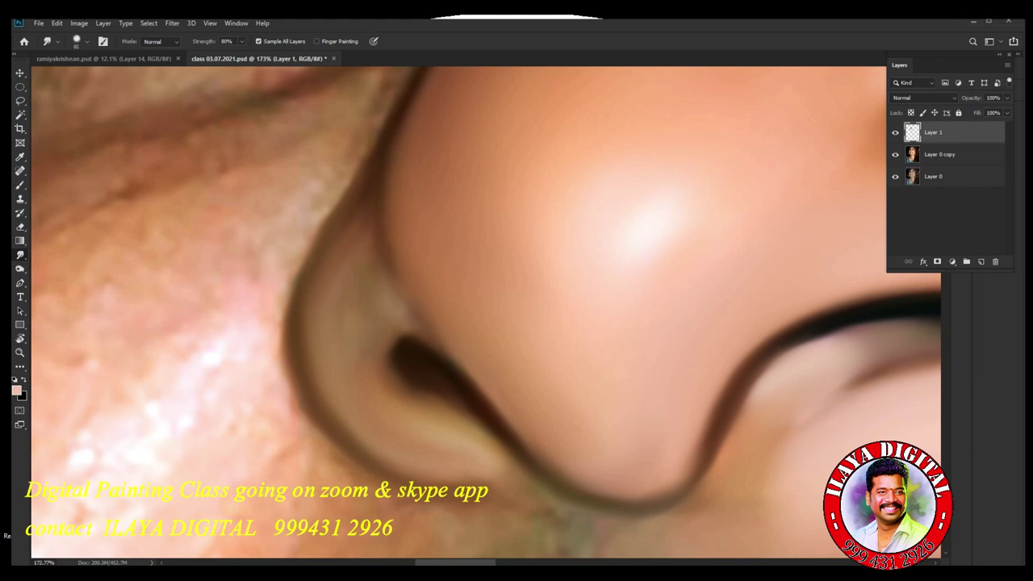
mouse_move(377, 395)
mouse_down()
mouse_move(438, 437)
mouse_move(410, 410)
mouse_move(391, 413)
mouse_up()
mouse_move(405, 414)
mouse_down()
mouse_move(382, 401)
mouse_move(398, 418)
mouse_up()
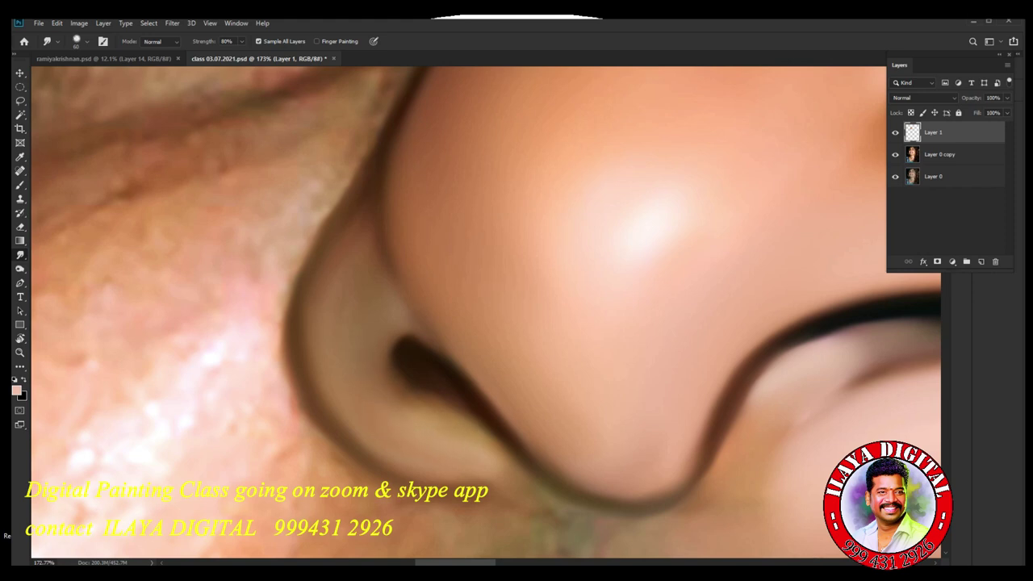
Refine the far nostril wing's lower contour into the nose tip line and soften the opening's lower edge.
drag(387, 462, 403, 470)
drag(321, 434, 334, 444)
mouse_move(410, 466)
mouse_down()
mouse_move(421, 473)
mouse_move(402, 469)
mouse_up()
drag(482, 466, 547, 513)
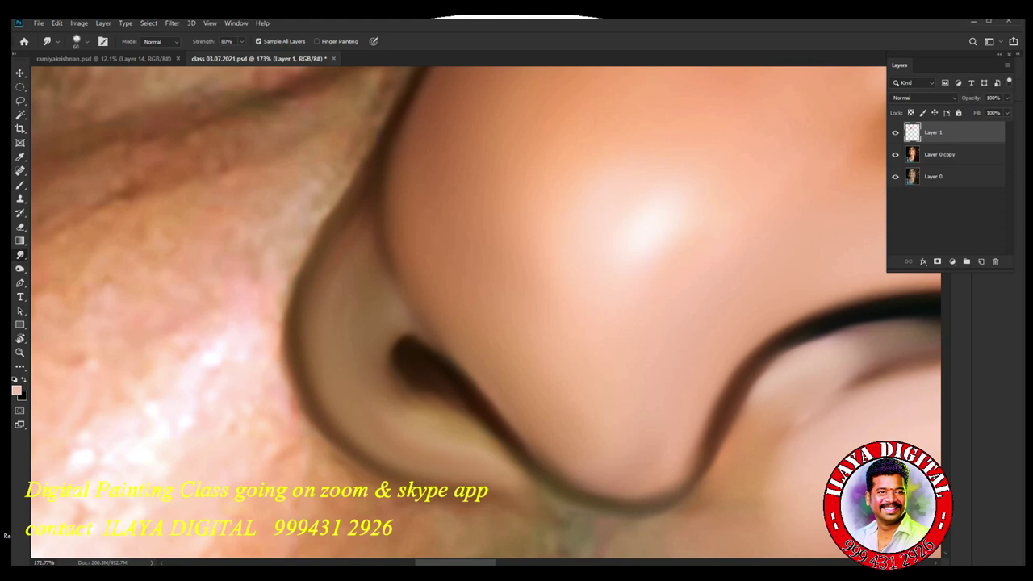
mouse_move(410, 412)
mouse_down()
mouse_move(390, 398)
mouse_move(431, 418)
mouse_move(396, 399)
mouse_move(400, 410)
mouse_up()
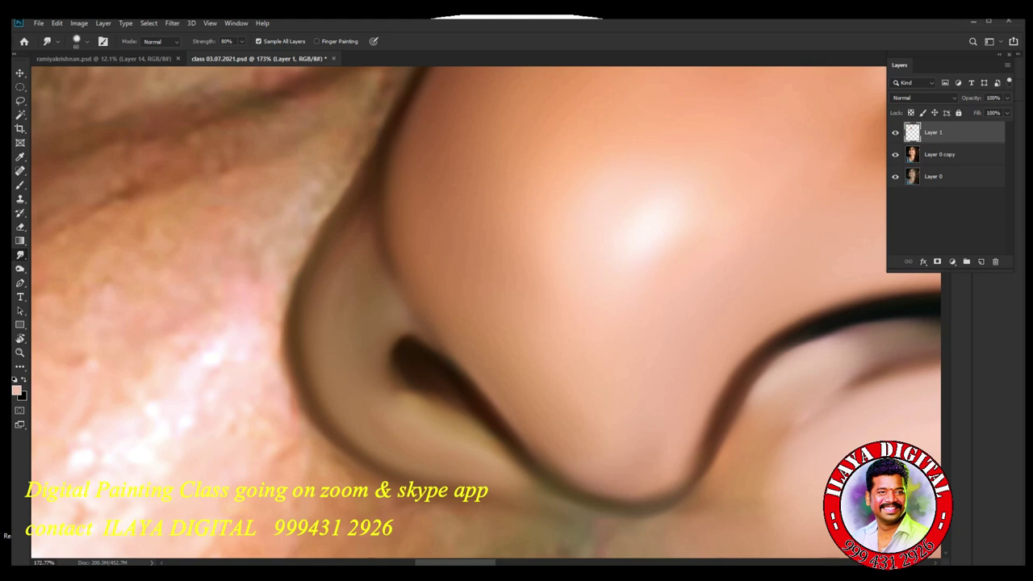
Enlarge the Smudge brush and smooth the strip of cheek skin along the outside of the far nostril wing.
key(])
key(])
mouse_move(259, 321)
mouse_down()
mouse_move(274, 268)
mouse_move(347, 146)
mouse_move(282, 397)
mouse_move(318, 462)
mouse_move(351, 488)
mouse_up()
drag(291, 448, 359, 492)
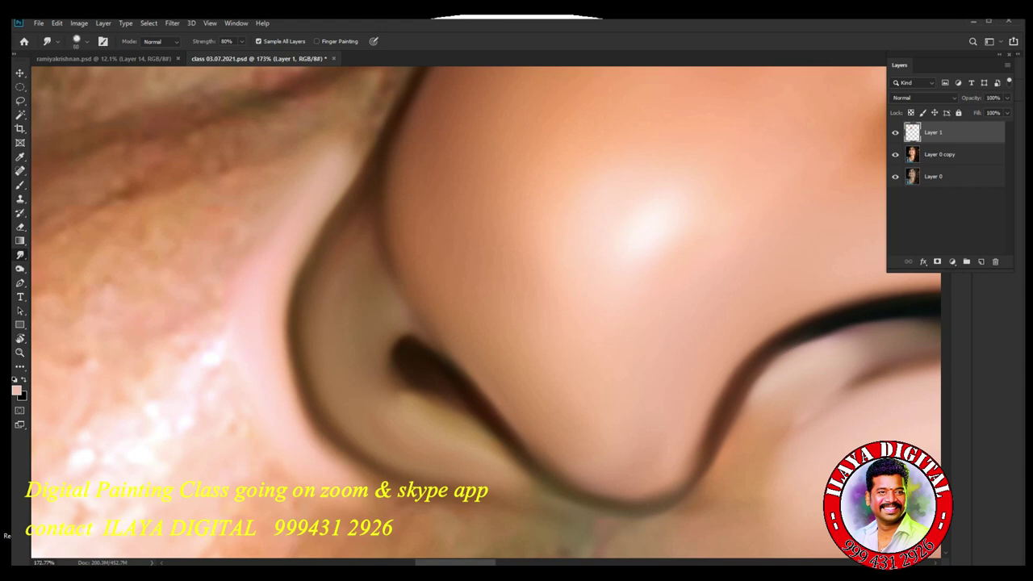
drag(301, 428, 282, 339)
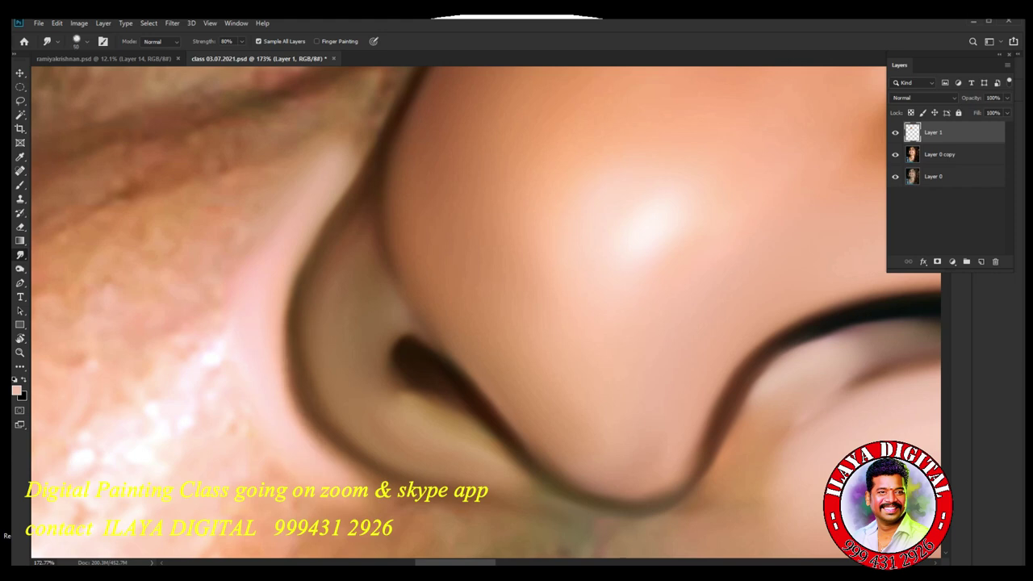
drag(289, 389, 305, 427)
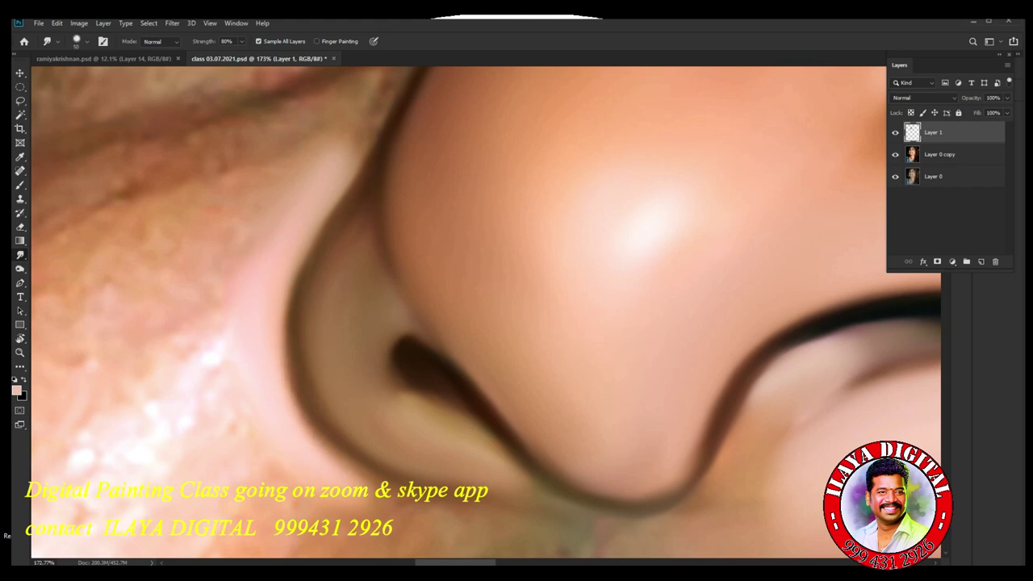
Smudge the bright cheek skin beside the far nostril wing diagonally downwards, enlarging the brush to 200 px.
drag(636, 407, 516, 305)
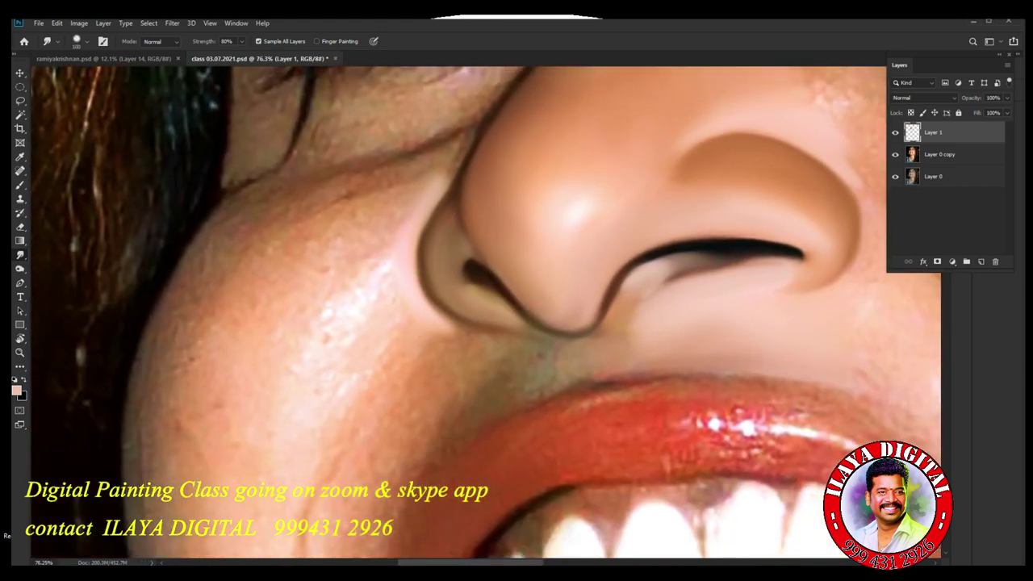
drag(368, 327, 348, 355)
mouse_move(402, 335)
mouse_down()
mouse_move(334, 368)
mouse_move(325, 403)
mouse_up()
key(])
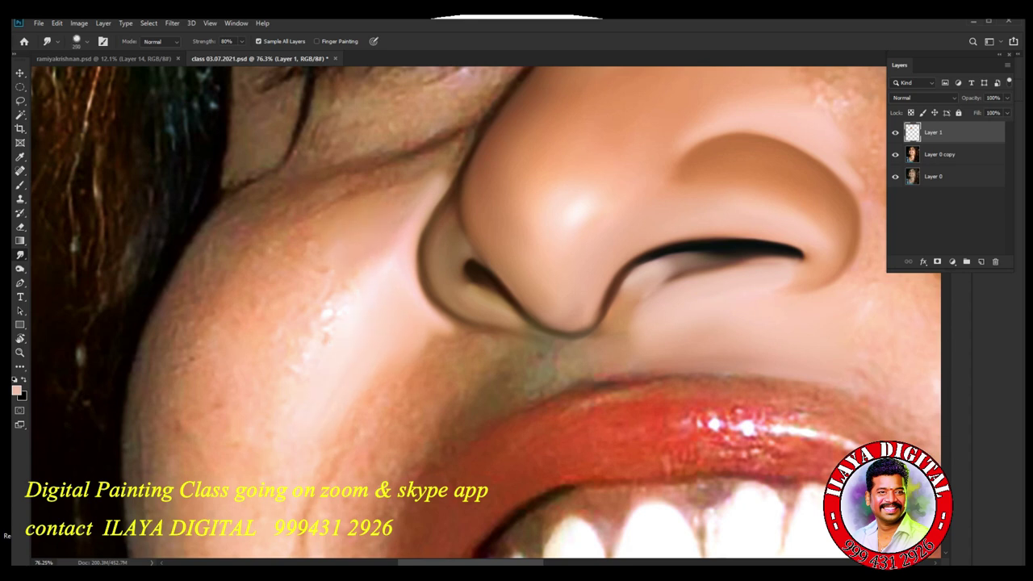
Enlarge the Smudge brush to 400 px and blend the far cheek's highlight and shading, finishing near the nose at 200 px.
key(])
key(])
key(])
mouse_move(342, 244)
mouse_down()
mouse_move(310, 279)
mouse_move(282, 355)
mouse_up()
drag(260, 314, 229, 370)
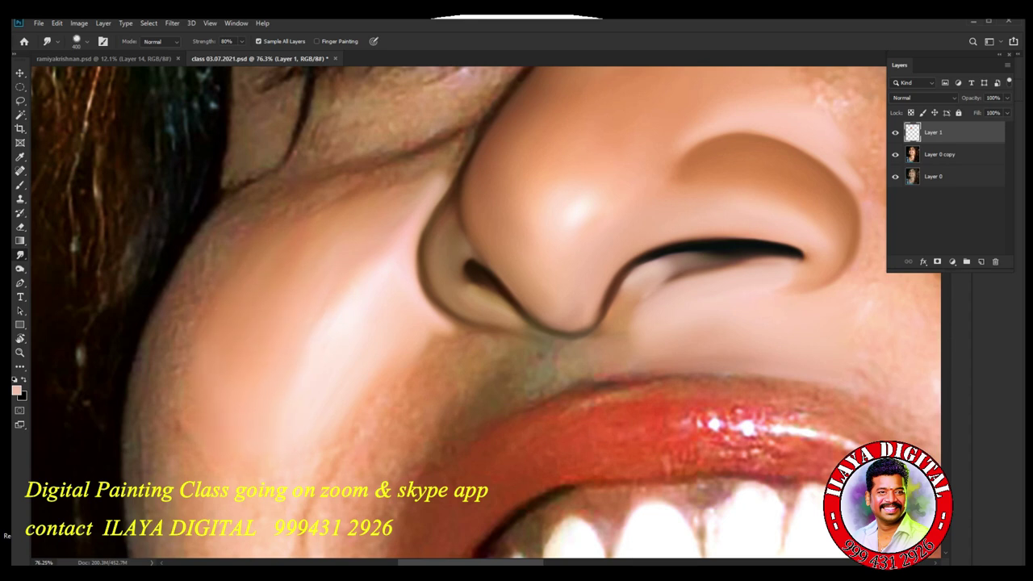
drag(272, 314, 234, 356)
drag(305, 260, 271, 294)
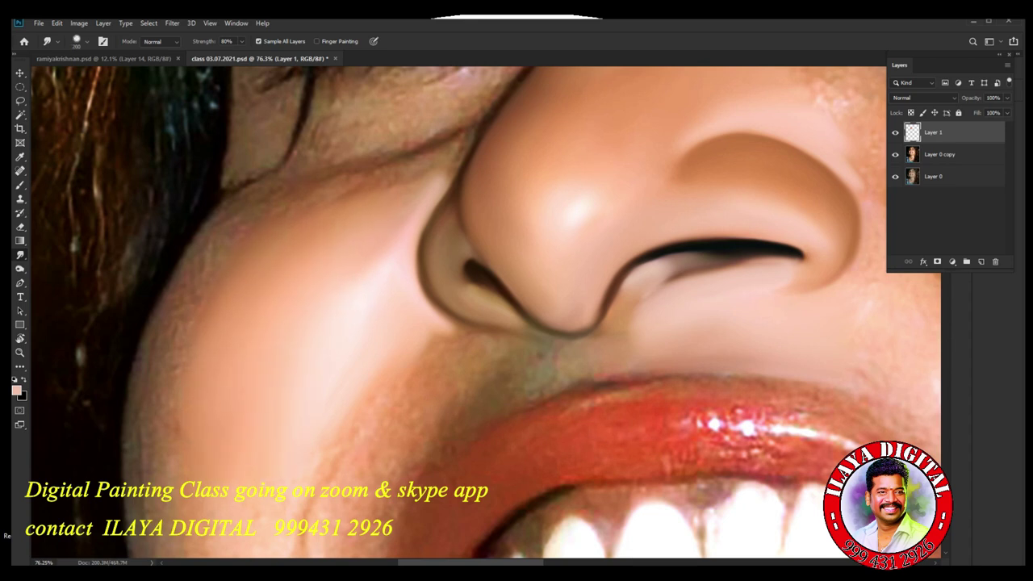
drag(373, 216, 342, 273)
Reduce the Smudge brush and smooth the near cheek's smile line and the shaded skin directly under the eye.
drag(686, 266, 282, 374)
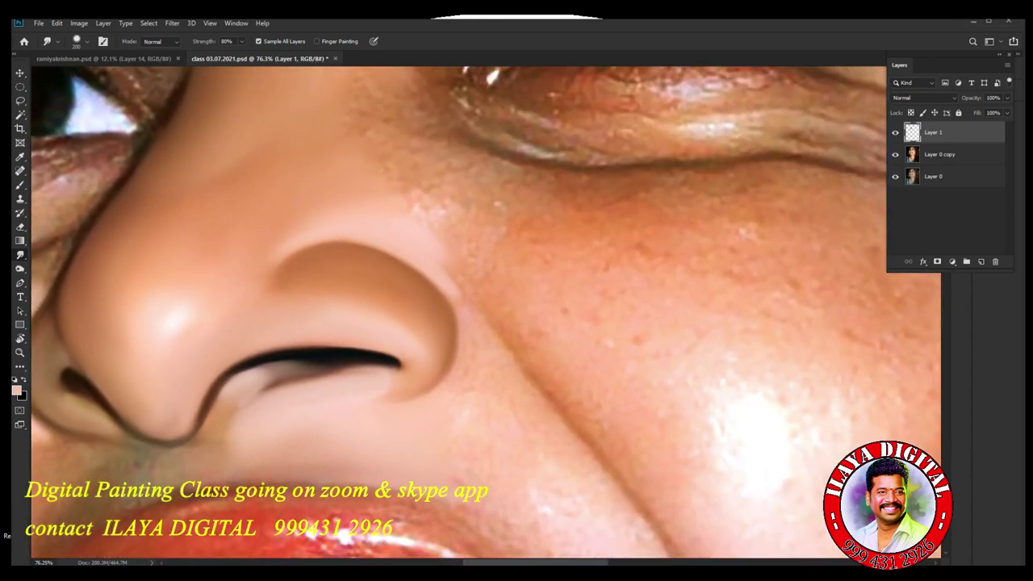
scroll(639, 377, up, 3)
drag(650, 377, 581, 278)
scroll(595, 277, down, 6)
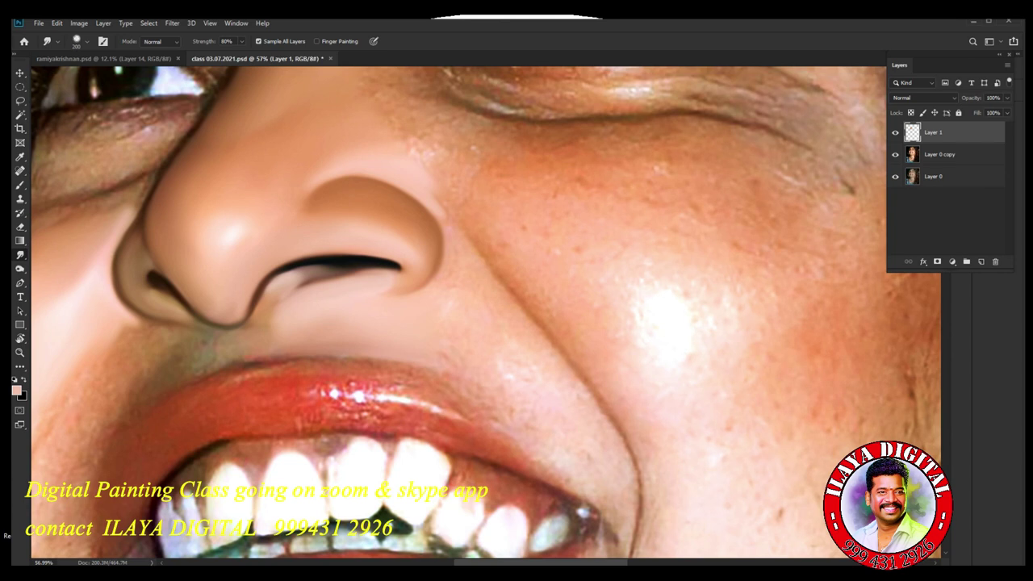
key(bracketleft)
key(bracketleft)
key(bracketleft)
mouse_move(447, 202)
mouse_down()
mouse_move(421, 165)
mouse_move(397, 171)
mouse_up()
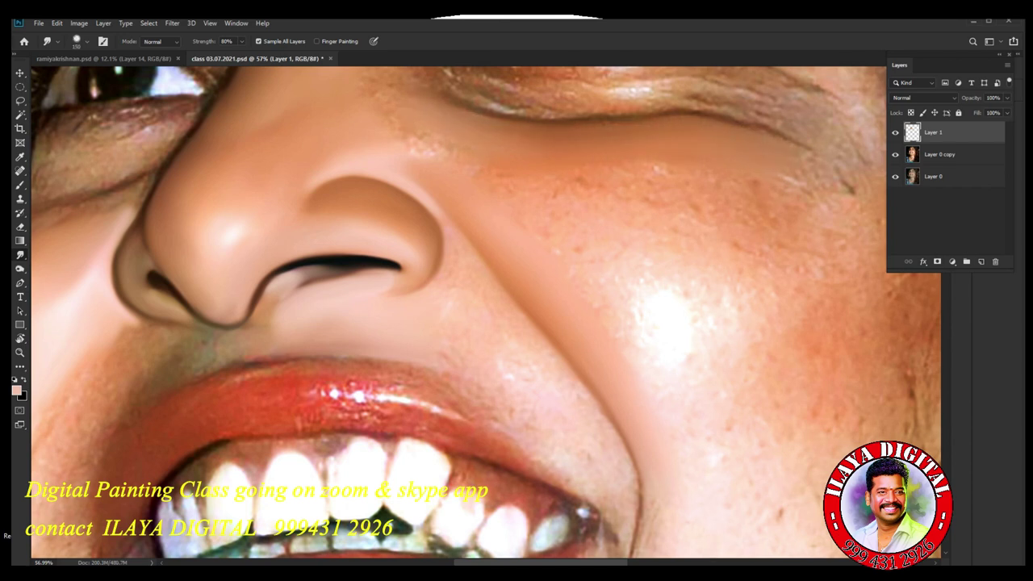
Smooth the skin beside the nose and the upper cheek below the near eye, enlarging the Smudge brush to 300 px.
mouse_move(404, 129)
mouse_down()
mouse_move(458, 162)
mouse_move(390, 154)
mouse_up()
key(])
mouse_move(597, 165)
mouse_down()
mouse_move(699, 203)
mouse_move(771, 213)
mouse_move(726, 225)
mouse_move(569, 202)
mouse_up()
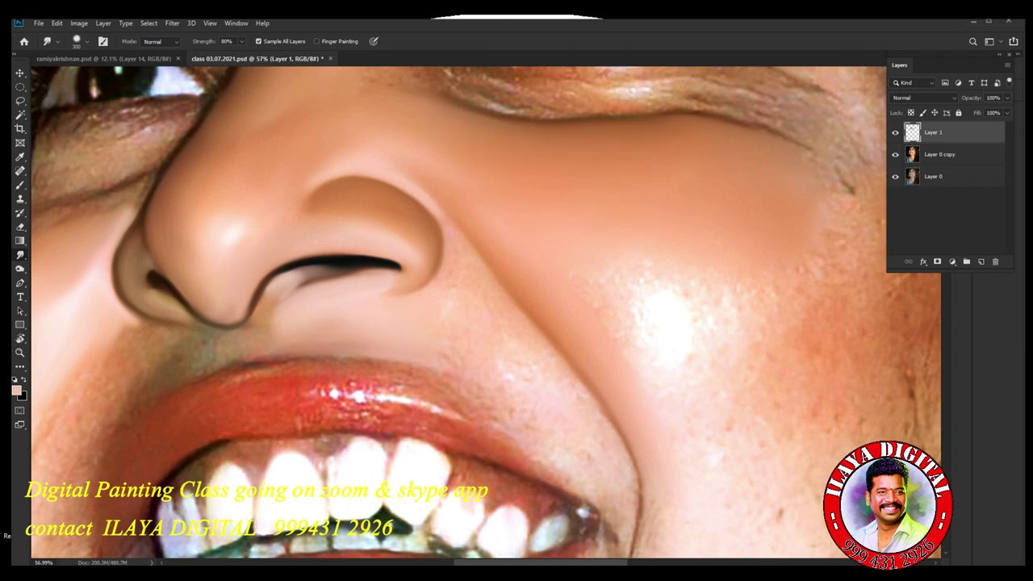
Blend the near cheek's outer skin and bright highlight into soft gradients, enlarging the Smudge brush up to 700 px.
mouse_move(794, 187)
mouse_down()
mouse_move(838, 209)
mouse_move(848, 190)
mouse_up()
mouse_move(809, 316)
mouse_down()
mouse_move(774, 509)
mouse_move(857, 419)
mouse_up()
mouse_move(700, 359)
mouse_down()
mouse_move(645, 294)
mouse_move(621, 322)
mouse_up()
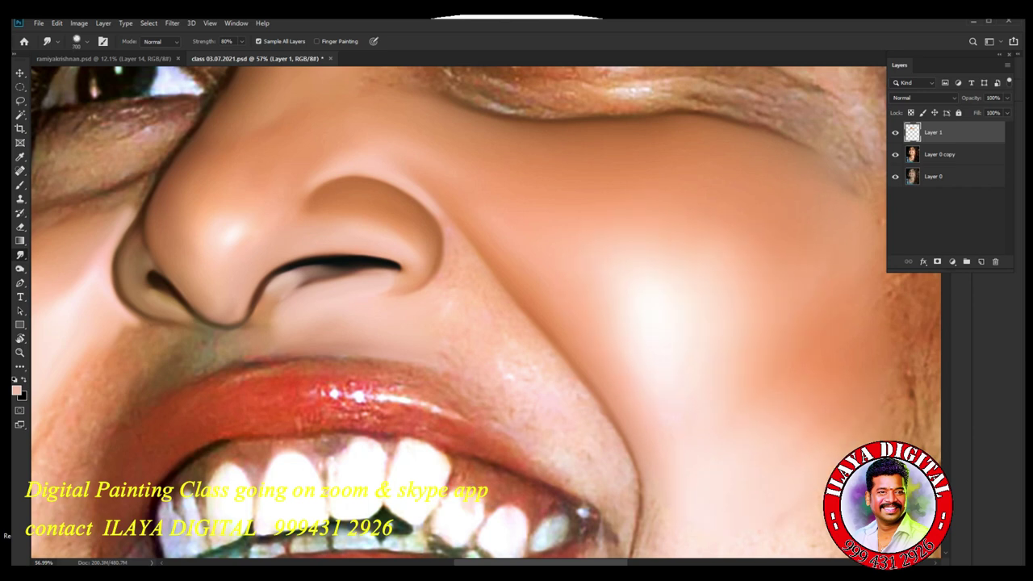
mouse_move(657, 299)
mouse_down()
mouse_move(682, 246)
mouse_move(754, 262)
mouse_up()
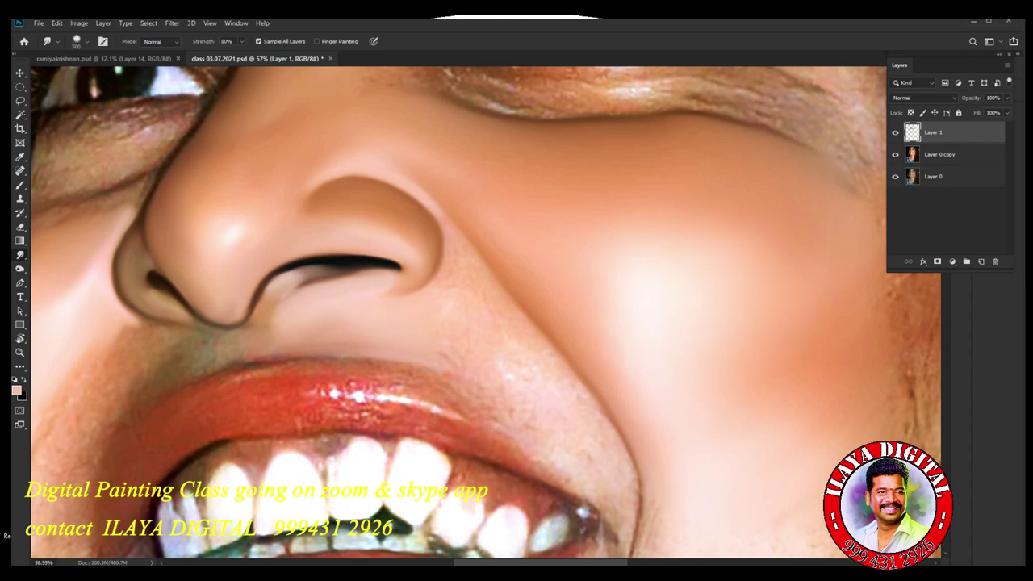
Smooth the skin between the nostril, upper lip and near smile line, reducing the Smudge brush to 200 px and 175 px.
scroll(752, 325, down, 10)
scroll(751, 325, up, 11)
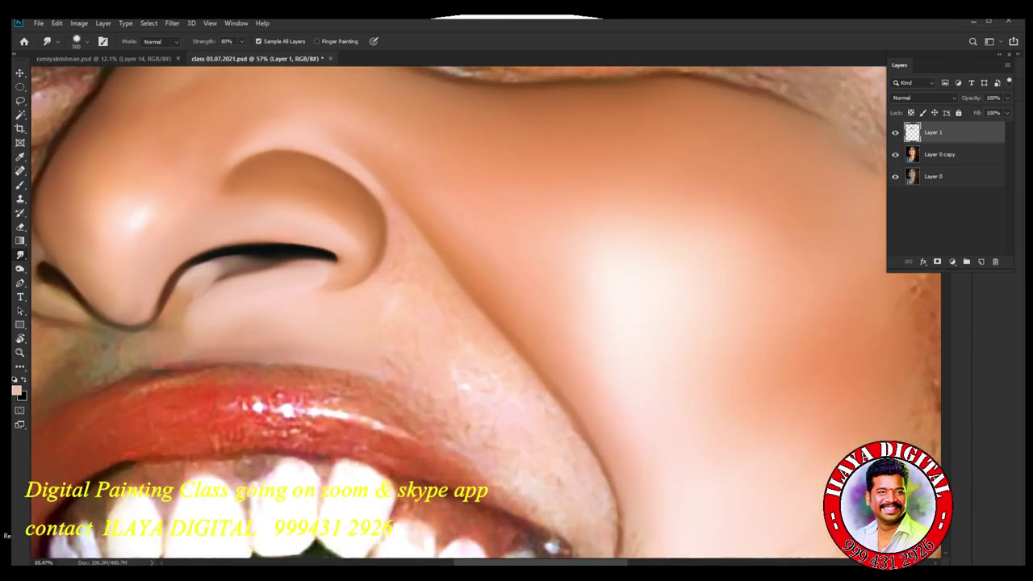
scroll(555, 341, up, 3)
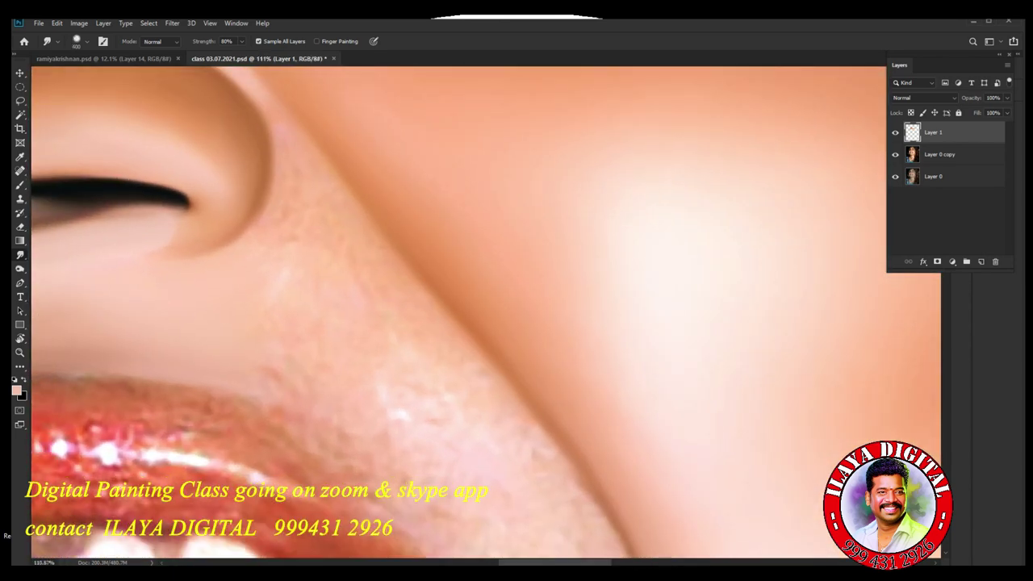
key(bracketleft)
key(bracketleft)
mouse_move(372, 310)
mouse_down()
mouse_move(456, 420)
mouse_move(524, 460)
mouse_up()
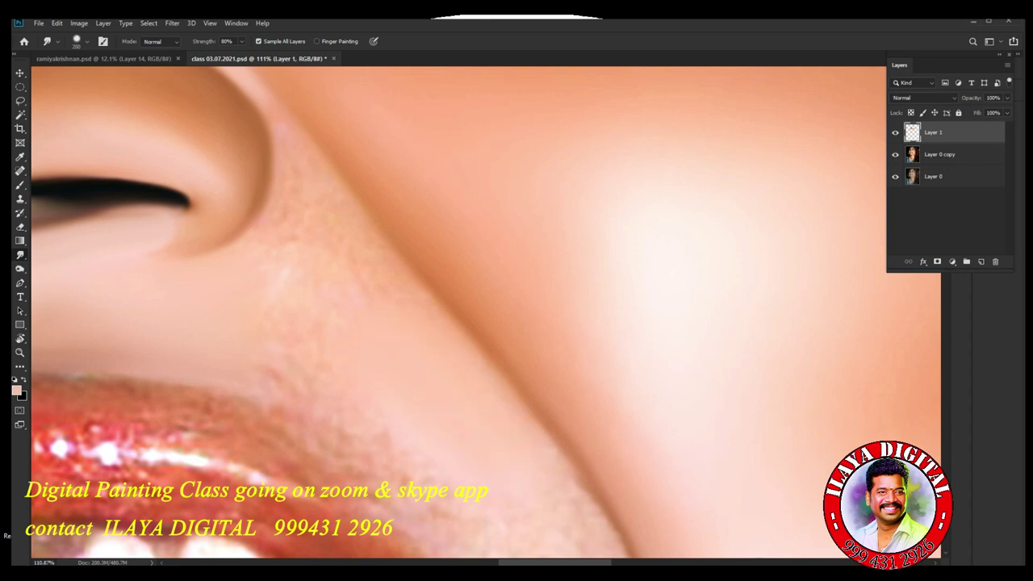
drag(278, 347, 412, 459)
key(bracketleft)
drag(270, 283, 359, 319)
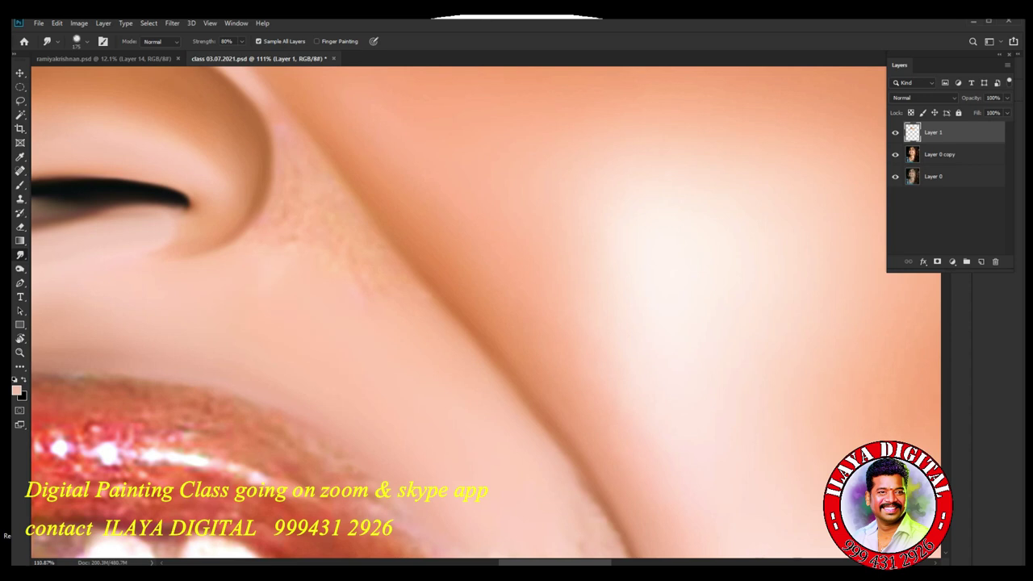
drag(326, 230, 399, 290)
mouse_move(279, 220)
mouse_down()
mouse_move(296, 234)
mouse_move(301, 190)
mouse_move(275, 176)
mouse_move(280, 137)
mouse_up()
Reduce the Smudge brush and refine the near nostril wing's outer edge, extending its shaded crease beneath the nostril.
key(bracketleft)
key(bracketleft)
key(bracketleft)
key(bracketleft)
key(bracketleft)
key(bracketleft)
mouse_move(273, 176)
mouse_down()
mouse_move(271, 117)
mouse_move(241, 84)
mouse_up()
drag(298, 178, 549, 346)
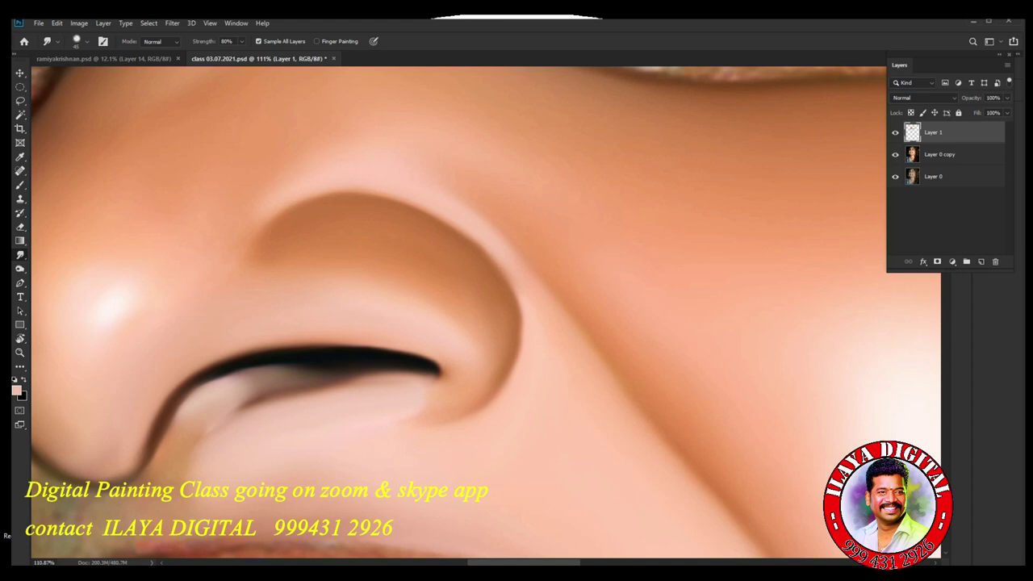
mouse_move(487, 390)
mouse_down()
mouse_move(480, 404)
mouse_move(411, 427)
mouse_up()
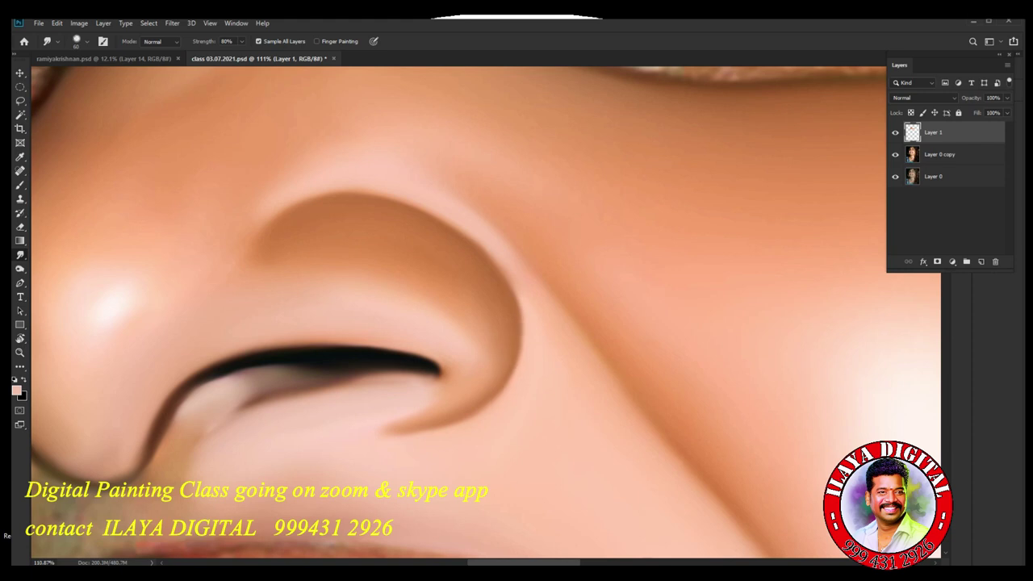
Blend the upper nose bridge and the highlight between the eyebrows, enlarging the Smudge brush to 200 px.
scroll(695, 308, down, 8)
drag(695, 309, 618, 479)
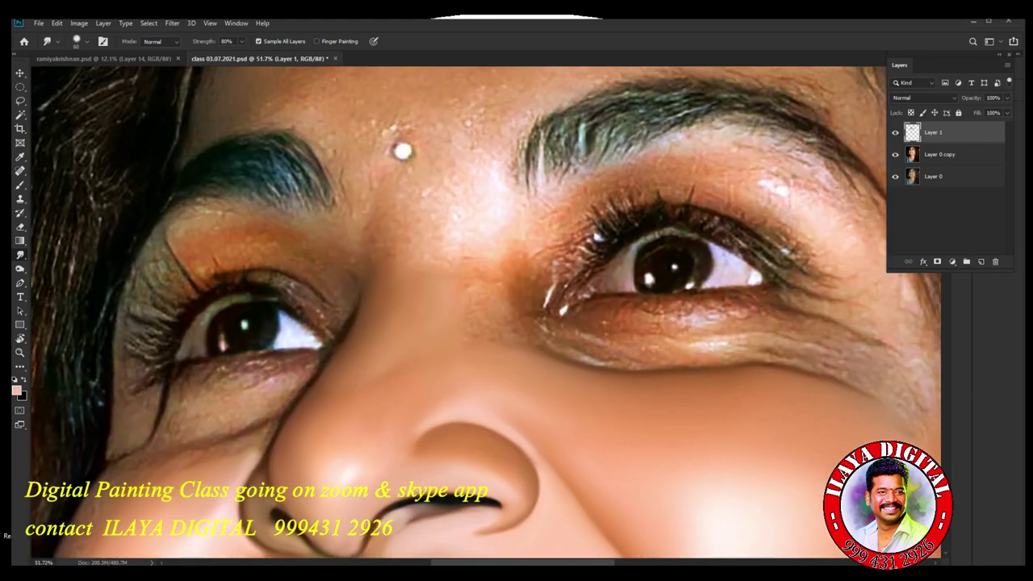
key(bracketright)
key(bracketright)
key(bracketright)
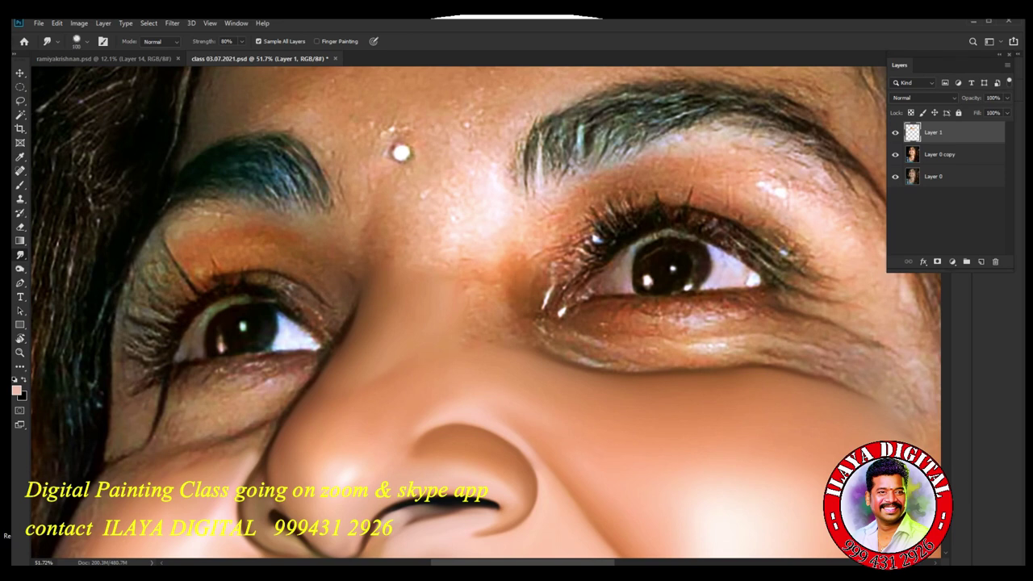
key(bracketright)
drag(461, 292, 476, 288)
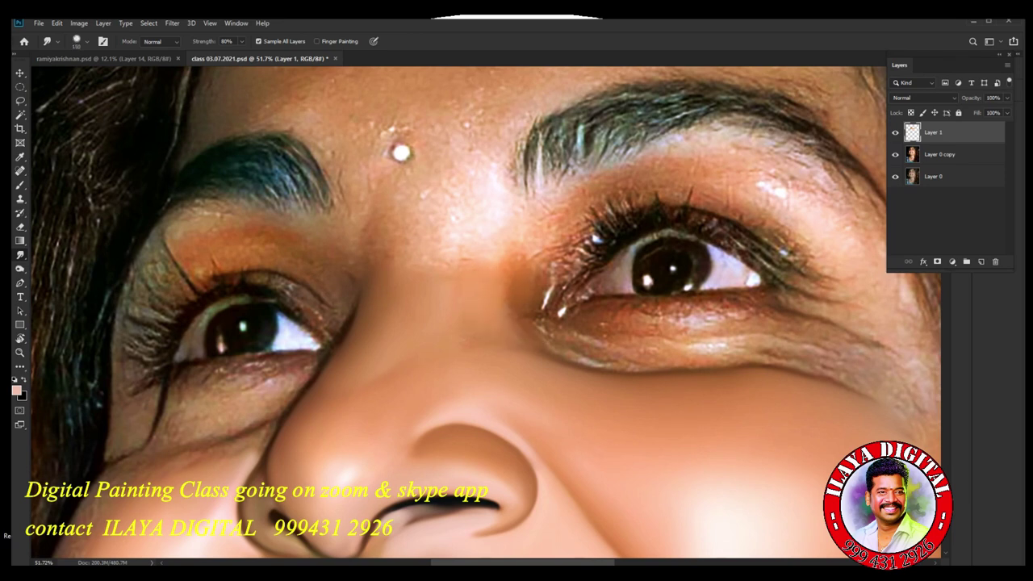
drag(425, 188, 426, 273)
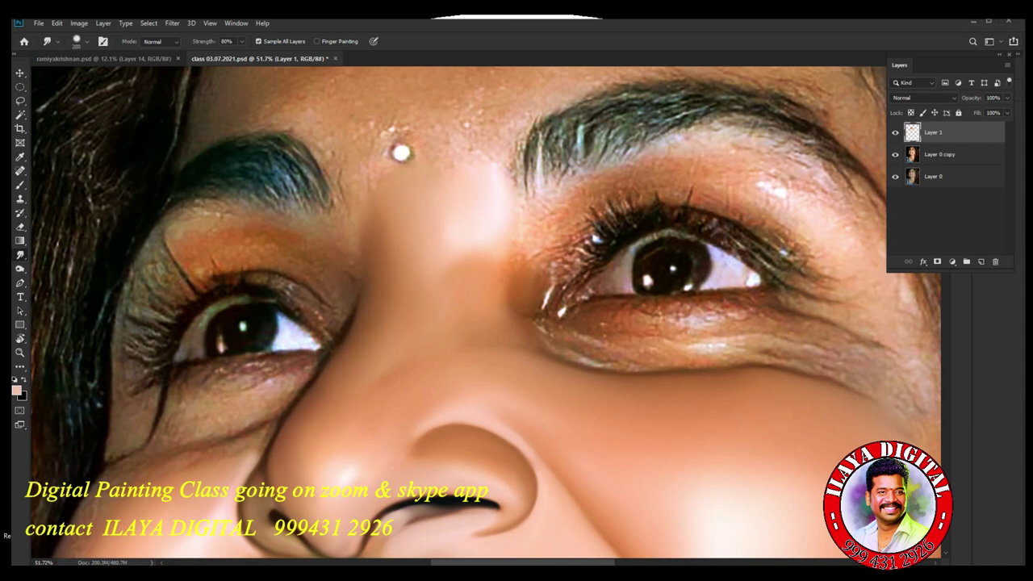
Hide Layer 1 and Layer 0 copy to examine the original photo, and show both layers again.
scroll(484, 312, down, 1)
drag(484, 323, 463, 173)
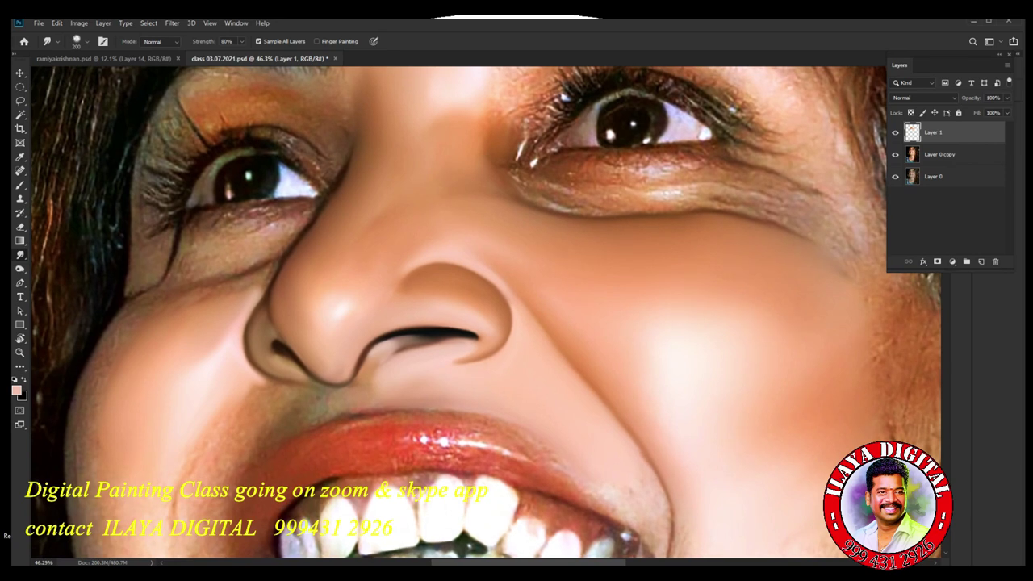
drag(894, 154, 895, 132)
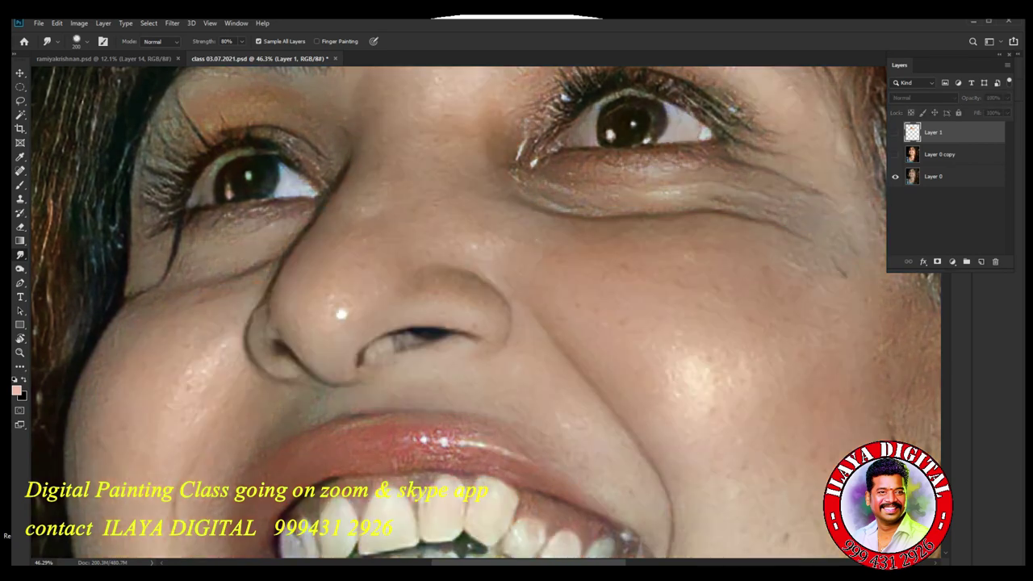
click(895, 177)
click(894, 154)
click(893, 132)
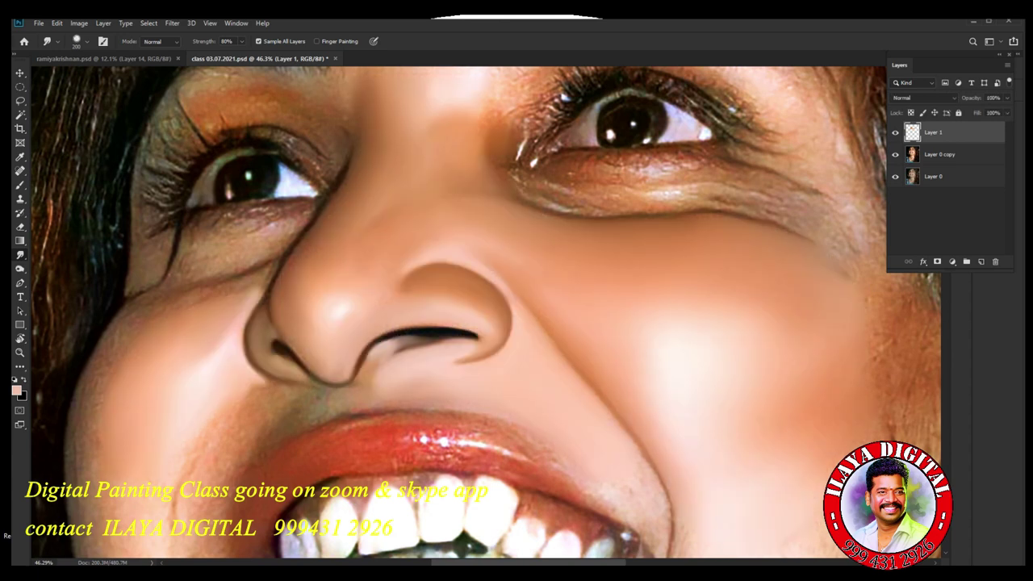
scroll(712, 303, down, 6)
scroll(711, 302, up, 3)
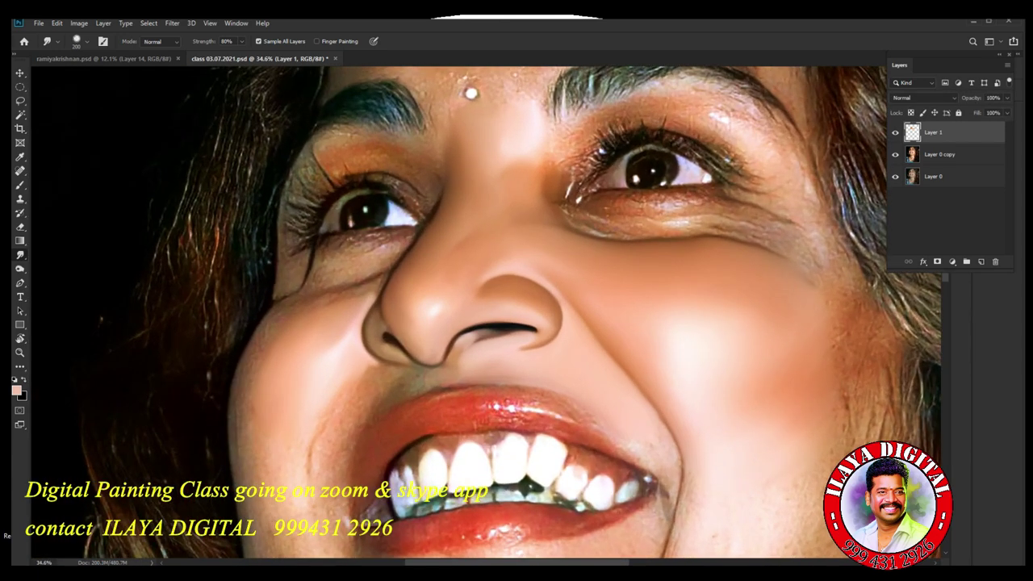
Compare the original, the colour-corrected copy and the smudged skin across the whole face by toggling Layer 0 copy and Layer 1.
click(894, 154)
click(893, 131)
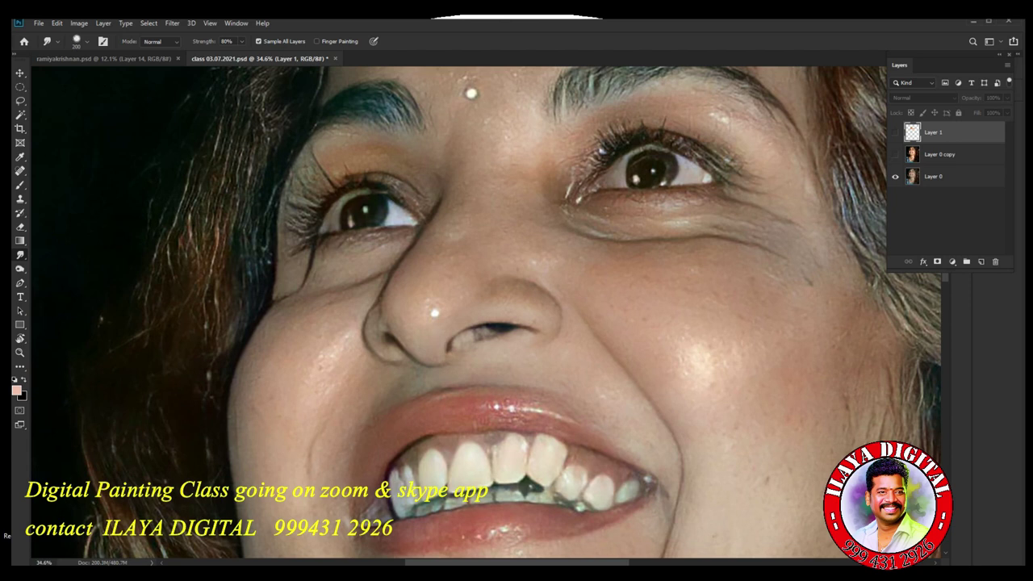
click(894, 154)
click(893, 154)
click(894, 154)
click(893, 154)
click(894, 154)
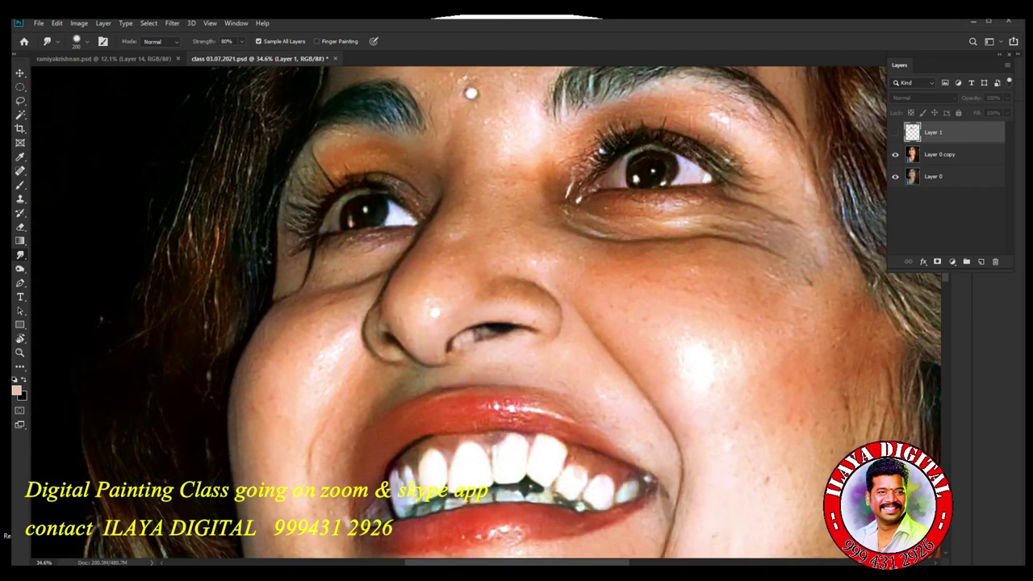
click(894, 131)
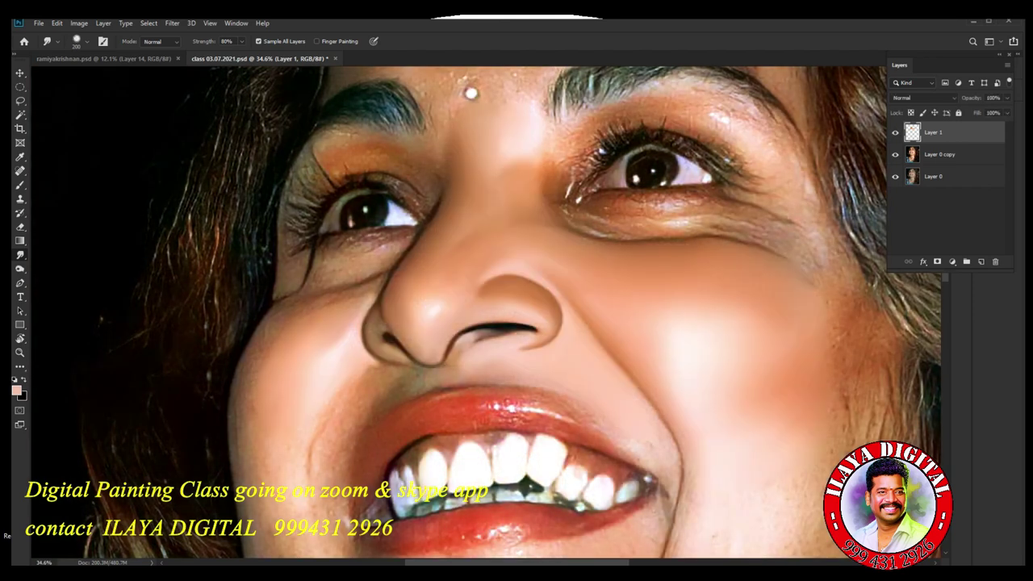
scroll(770, 310, up, 3)
scroll(771, 311, down, 5)
scroll(766, 308, up, 3)
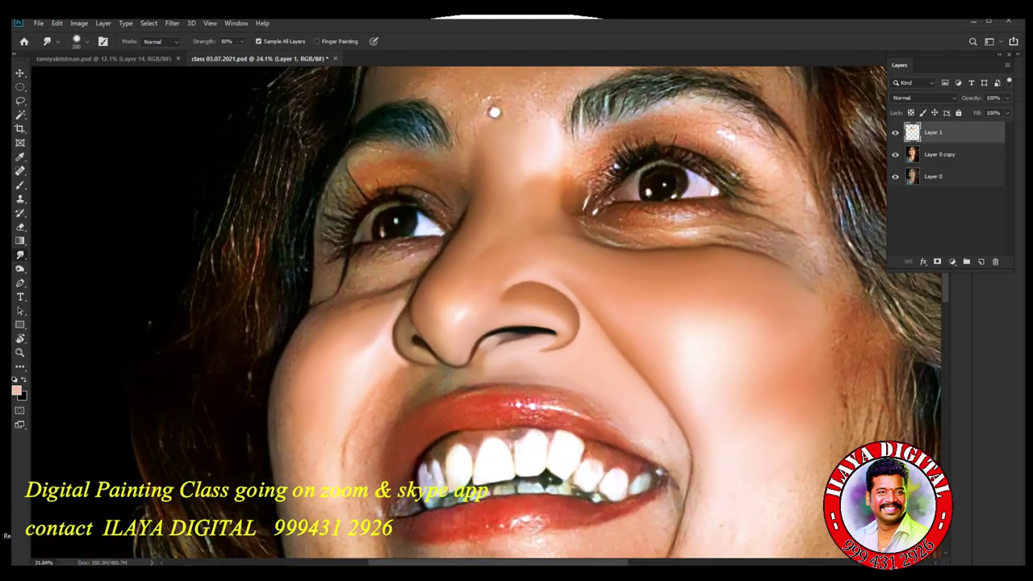
scroll(774, 303, down, 3)
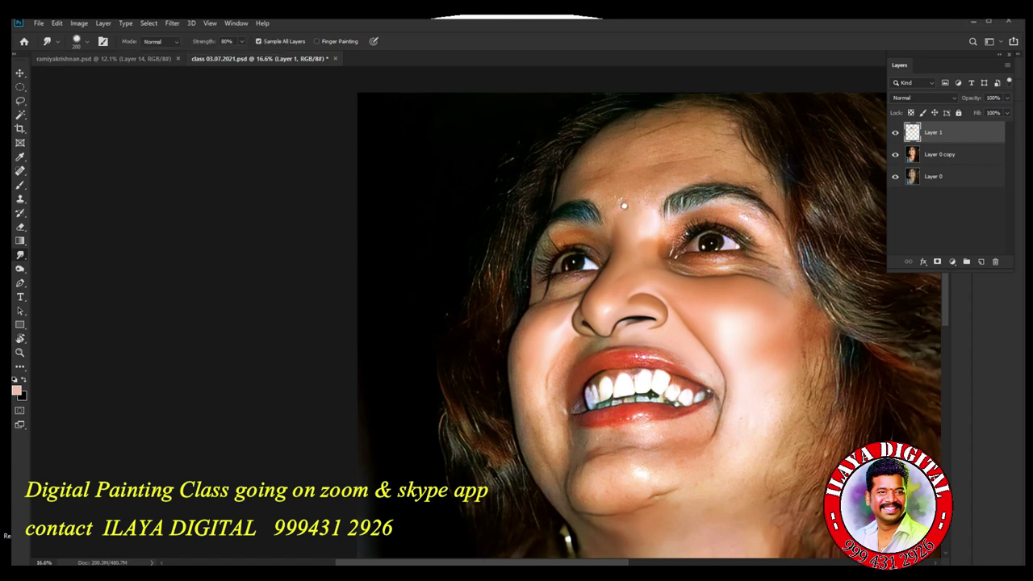
Switch to the other open portrait document and hide the layers above the original Layer 0 to examine the unpainted photo.
click(103, 58)
scroll(645, 273, up, 7)
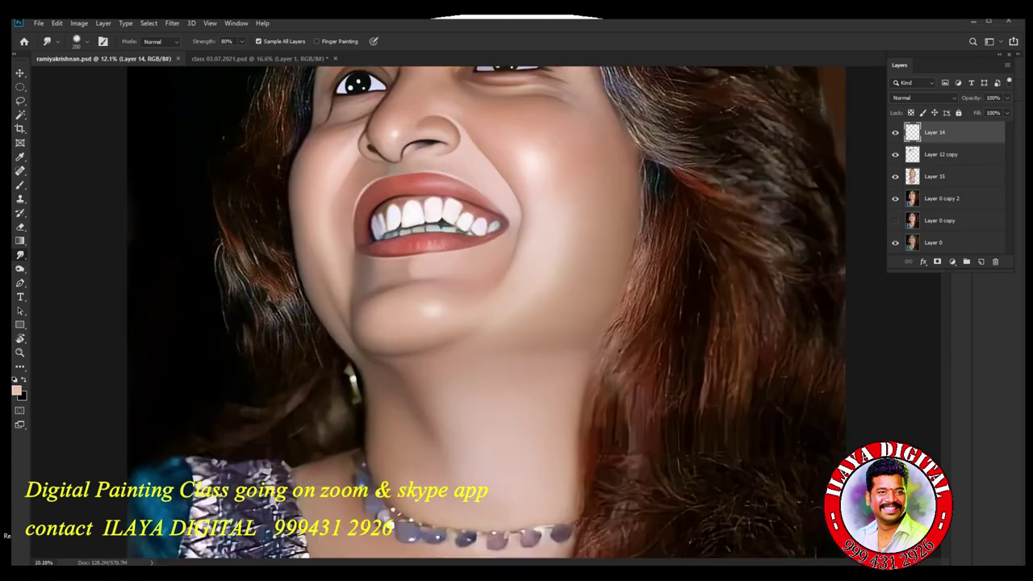
drag(645, 273, 793, 484)
scroll(701, 355, down, 2)
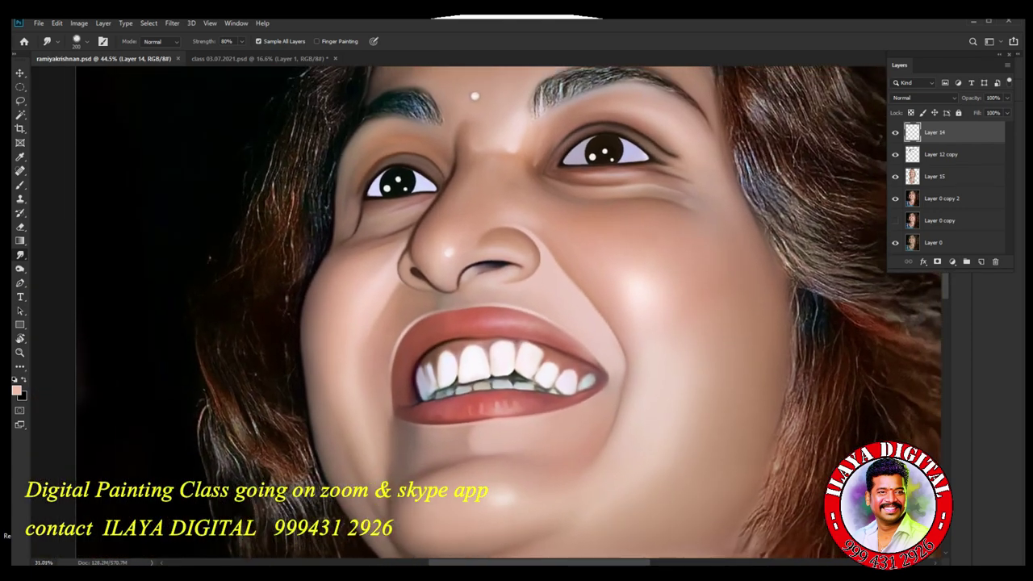
drag(895, 132, 895, 199)
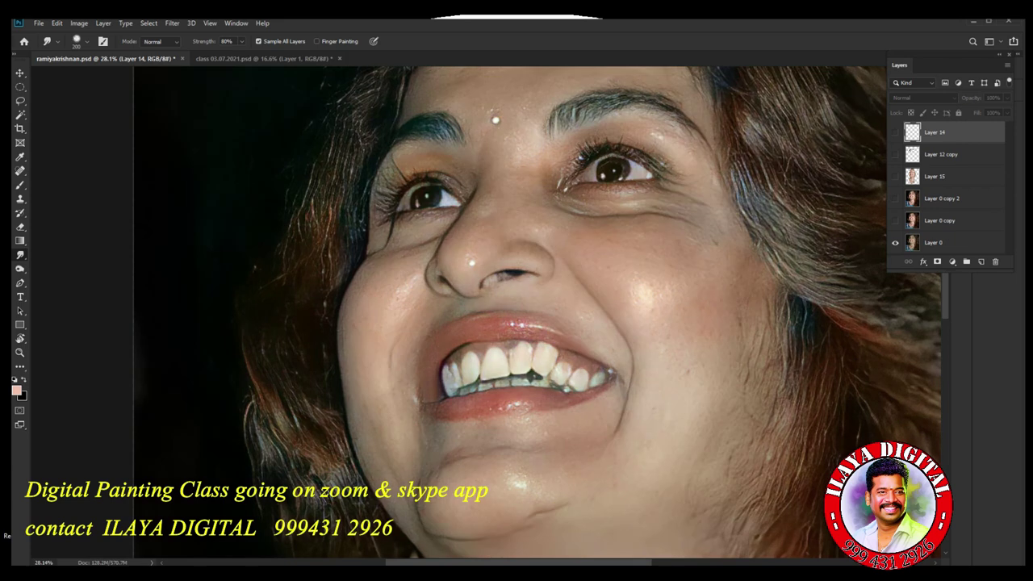
Show the layers one at a time from Layer 0 copy up to Layer 14 to review the painting stages.
click(895, 220)
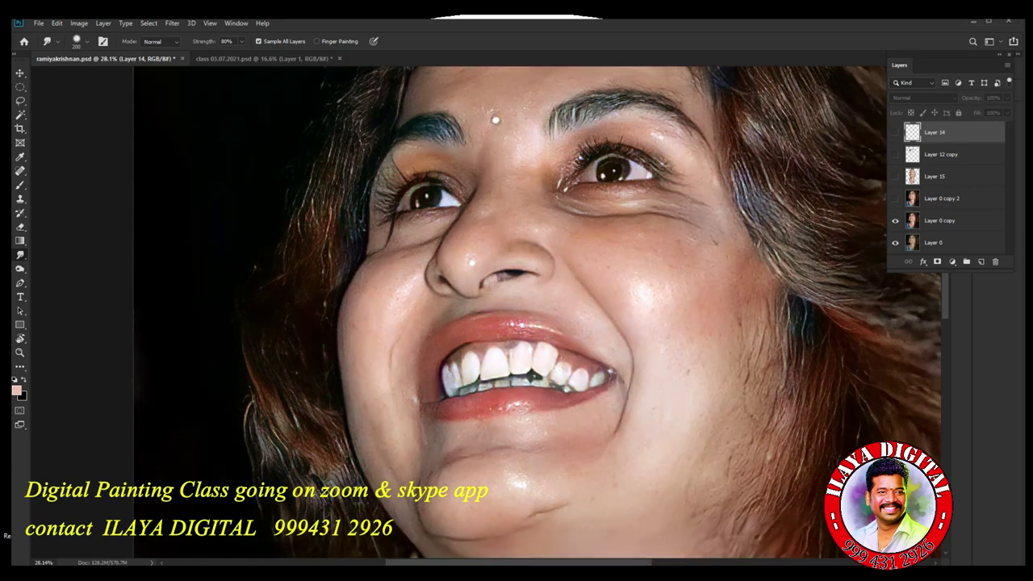
click(895, 198)
click(895, 197)
click(894, 175)
click(895, 154)
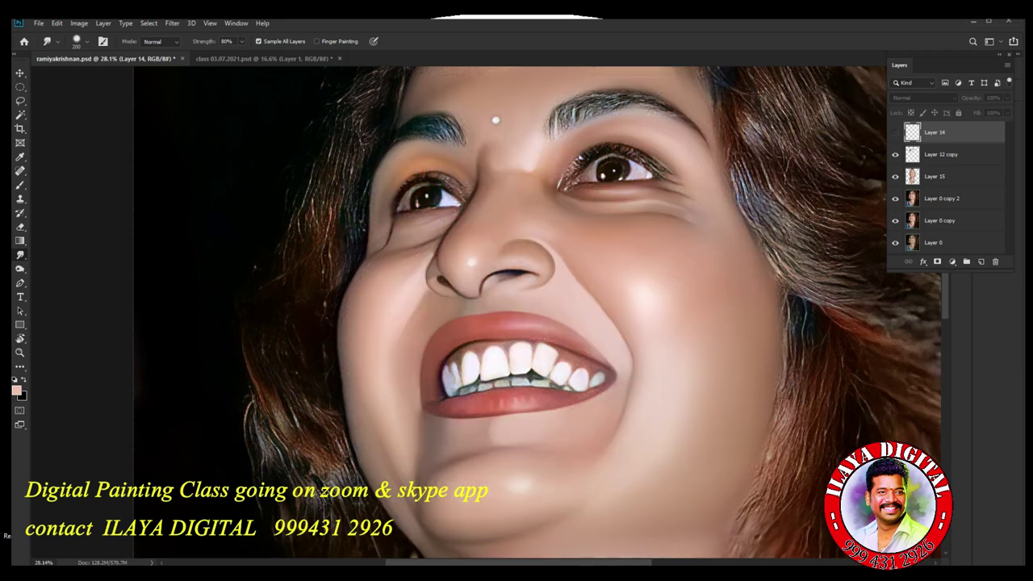
click(895, 132)
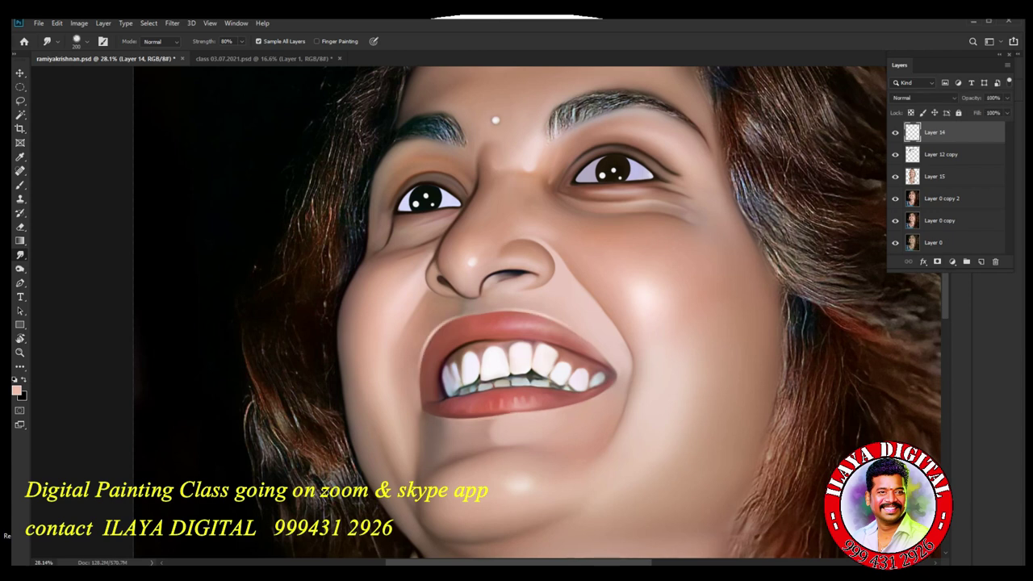
drag(732, 317, 569, 276)
scroll(533, 315, down, 2)
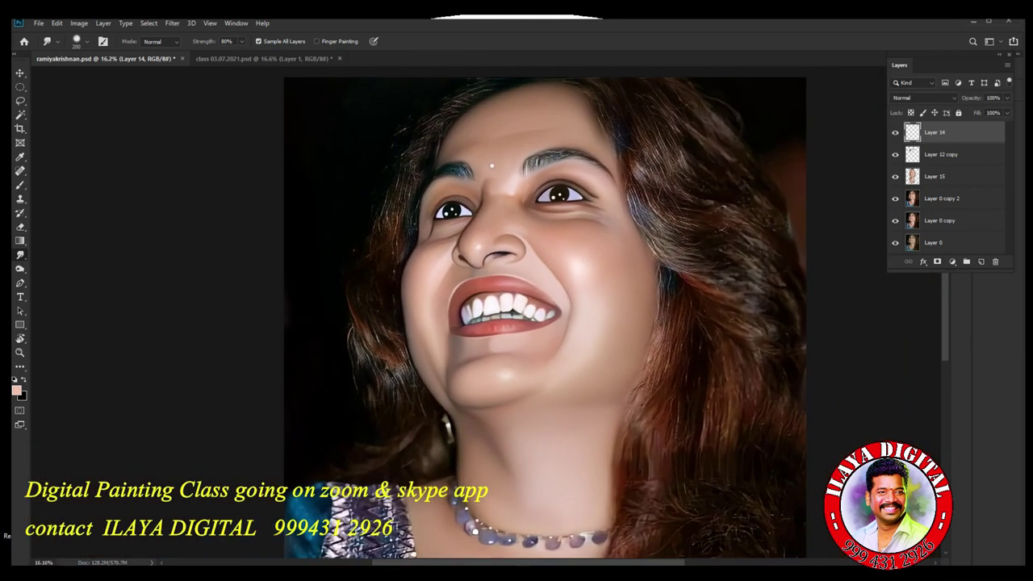
Group Layer 14, Layer 12 copy, Layer 15 and Layer 0 copy 2.
ctrl+click(942, 198)
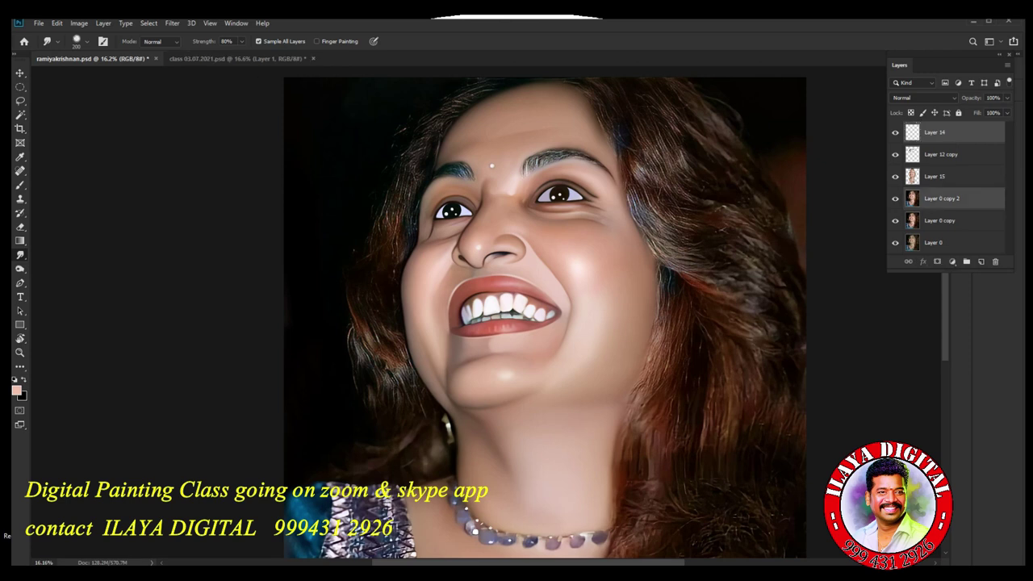
ctrl+click(942, 177)
ctrl+click(942, 155)
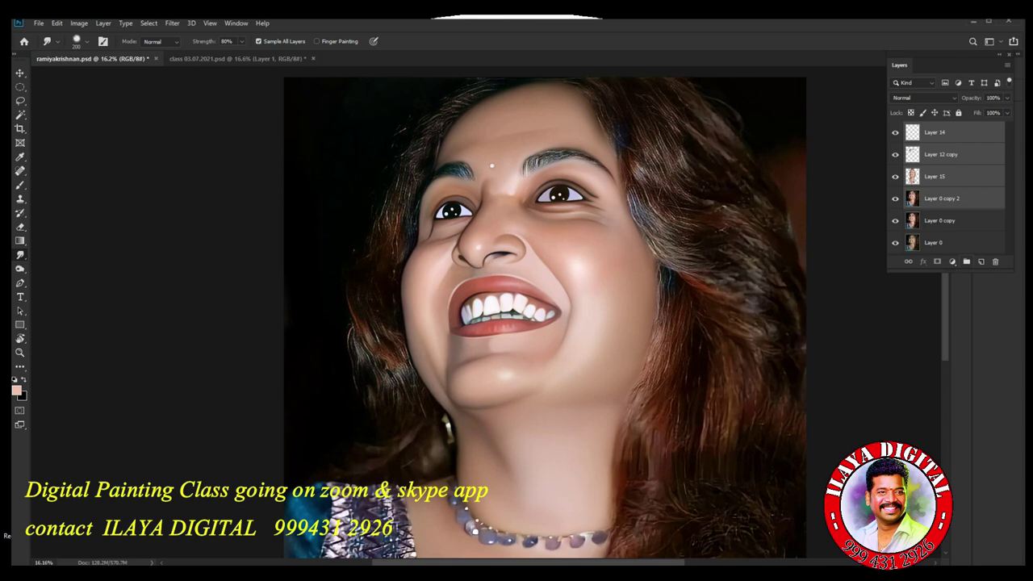
key(ctrl+g)
Merge a duplicate of the new layer group into a single layer and hide the original group.
key(ctrl+j)
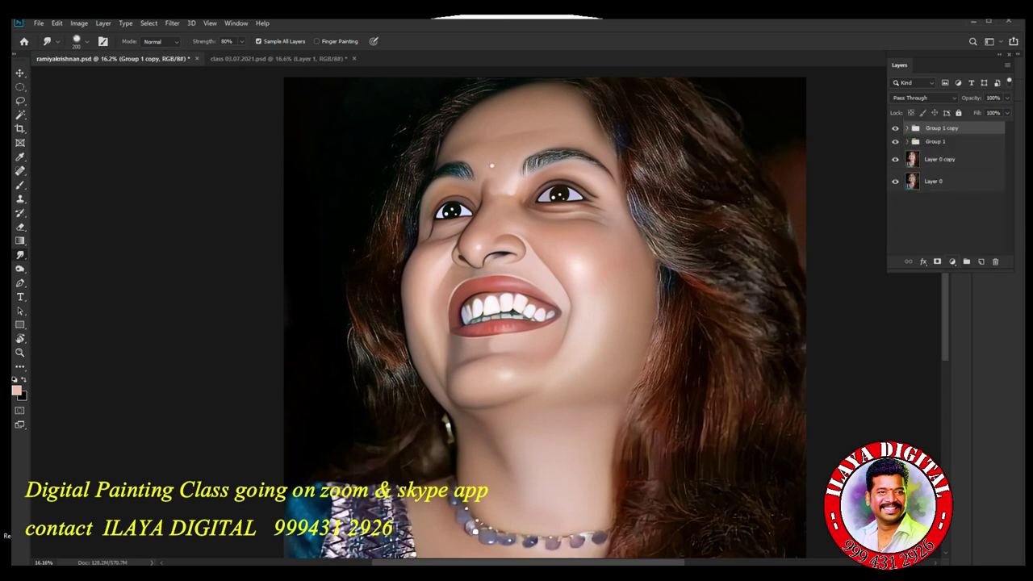
key(ctrl+e)
click(895, 150)
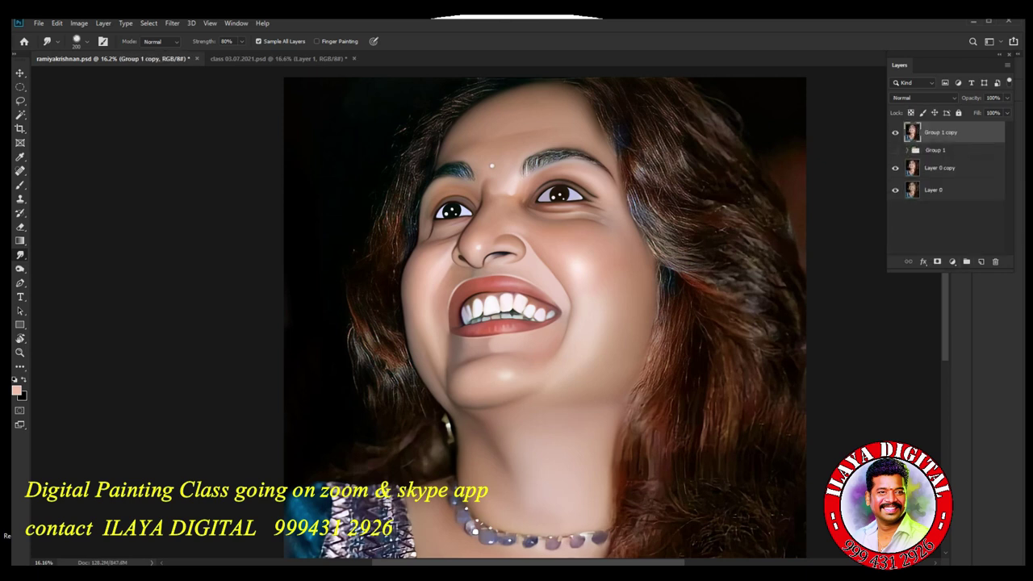
Open Color Balance for the merged portrait layer and shift its midtones toward yellow and magenta.
scroll(721, 285, up, 5)
scroll(722, 286, down, 2)
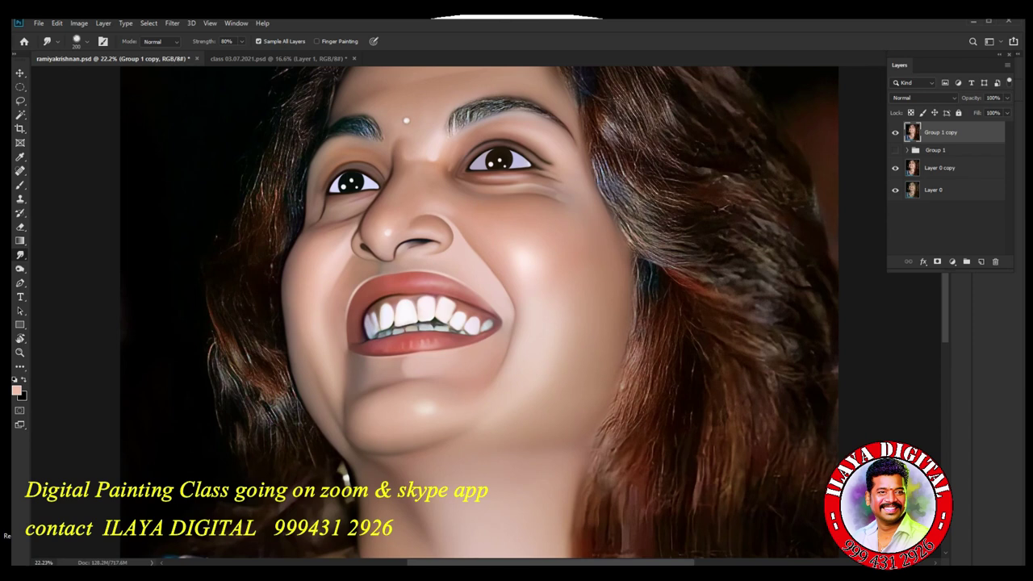
key(ctrl+b)
drag(729, 224, 721, 223)
key(shift+Tab)
key(Down)
key(Down)
key(Down)
key(Down)
key(Down)
key(Down)
key(Down)
Set the Color Balance shadows to green +13 and blue -14, and fine-tune them by lowering green and slightly raising blue.
click(645, 253)
drag(729, 223, 736, 211)
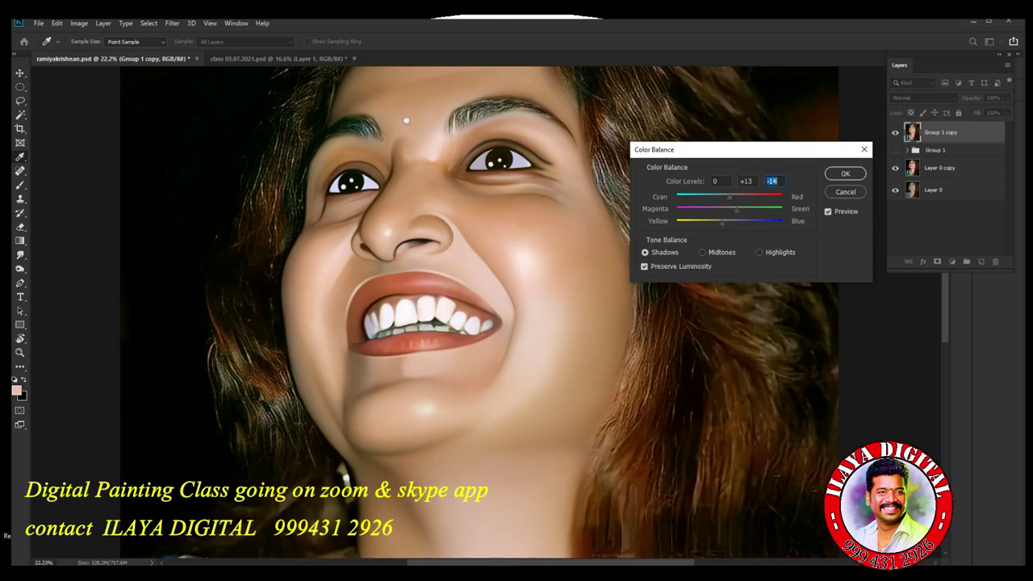
key(shift+Tab)
key(Down)
key(Down)
key(Down)
key(Down)
key(Down)
key(Down)
key(Down)
key(Down)
key(Down)
key(Tab)
key(Up)
key(Up)
Shift the midtones further toward magenta, set the highlights' blue level to +31, and apply the Color Balance adjustment.
click(702, 253)
drag(726, 210, 721, 211)
click(759, 253)
key(shift+Up)
key(shift+Up)
key(shift+Up)
key(Up)
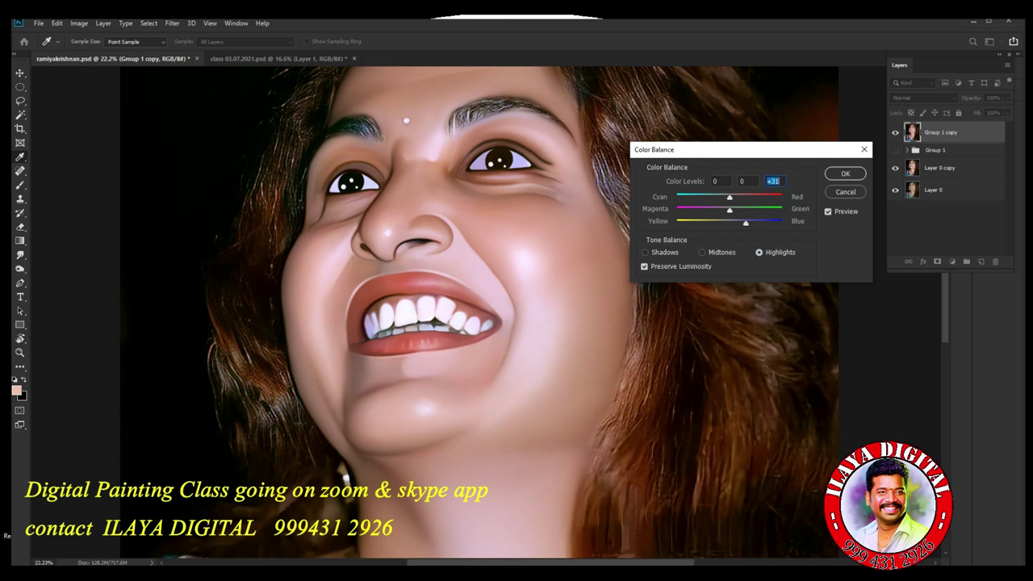
click(844, 173)
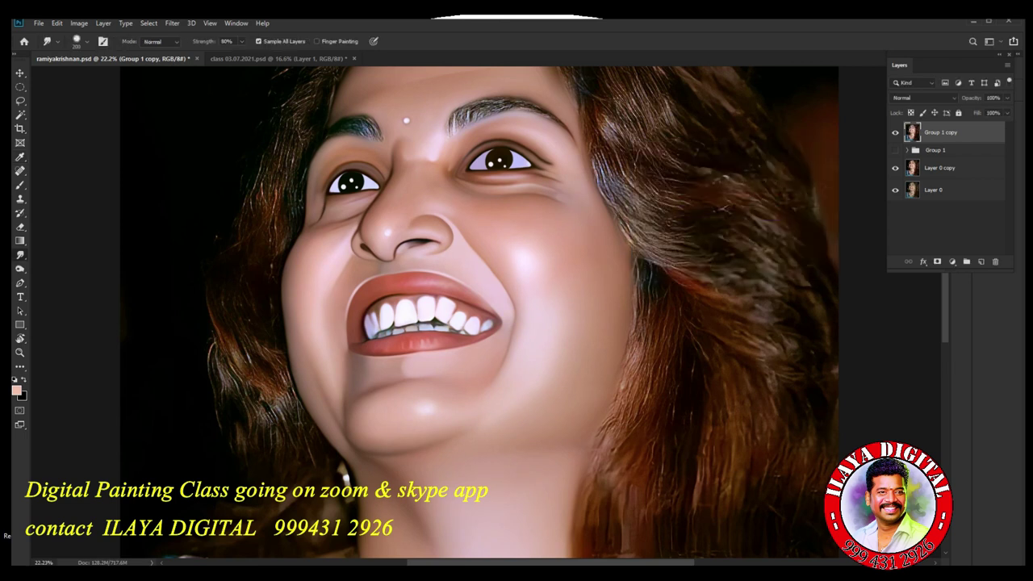
scroll(674, 293, down, 3)
scroll(664, 277, up, 1)
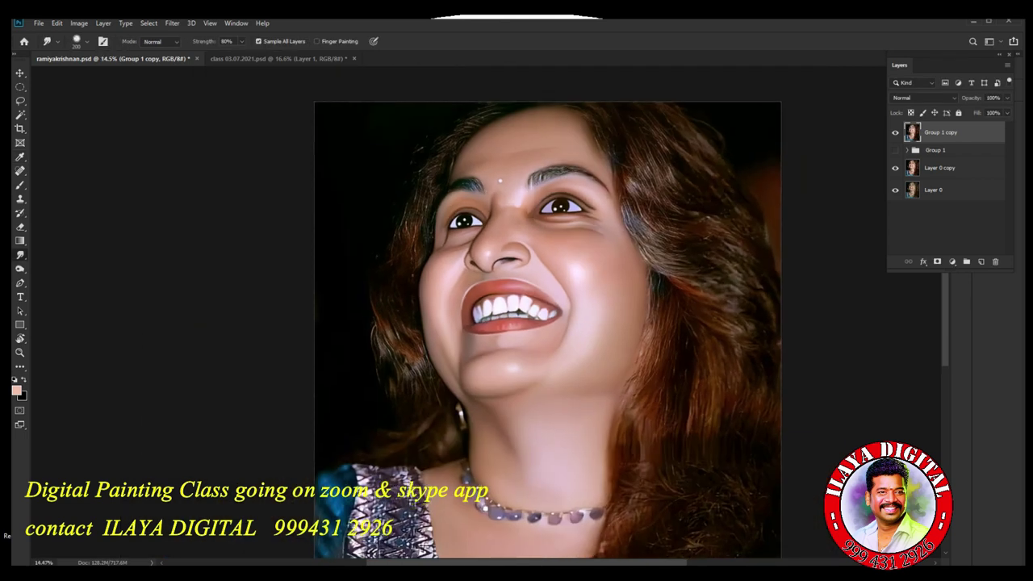
Slightly darken the merged layer's midtones with Curves, mapping input 134 to output 119.
key(ctrl+m)
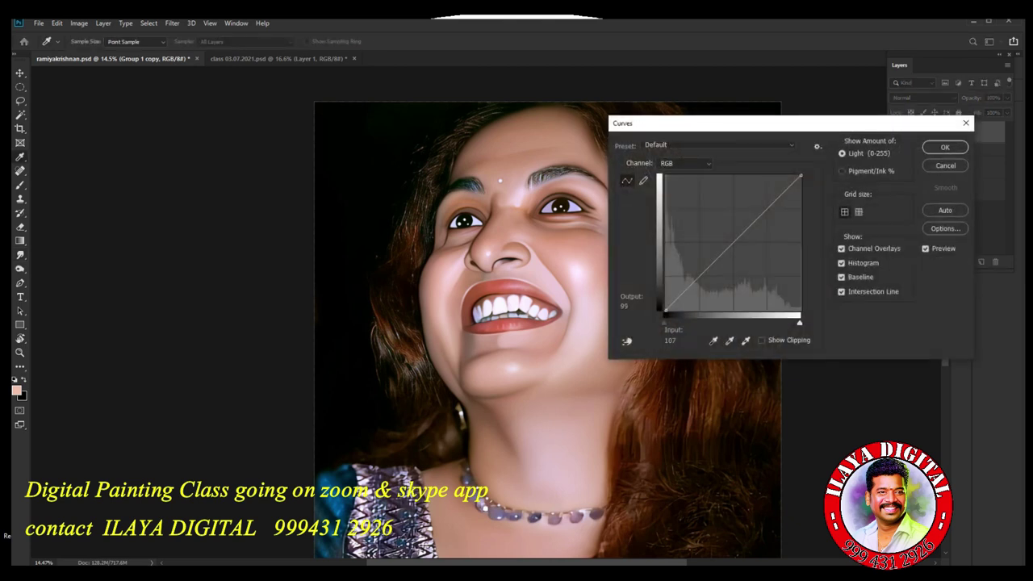
drag(737, 247, 737, 247)
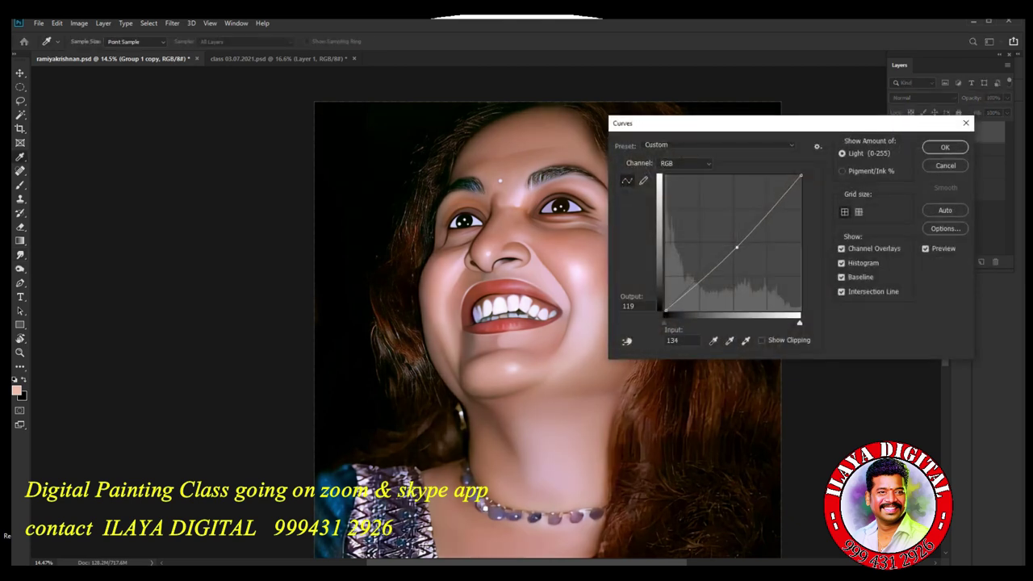
key(Return)
Deepen the portrait's shadows with Levels by raising the RGB black input and apply the adjustment.
key(ctrl+l)
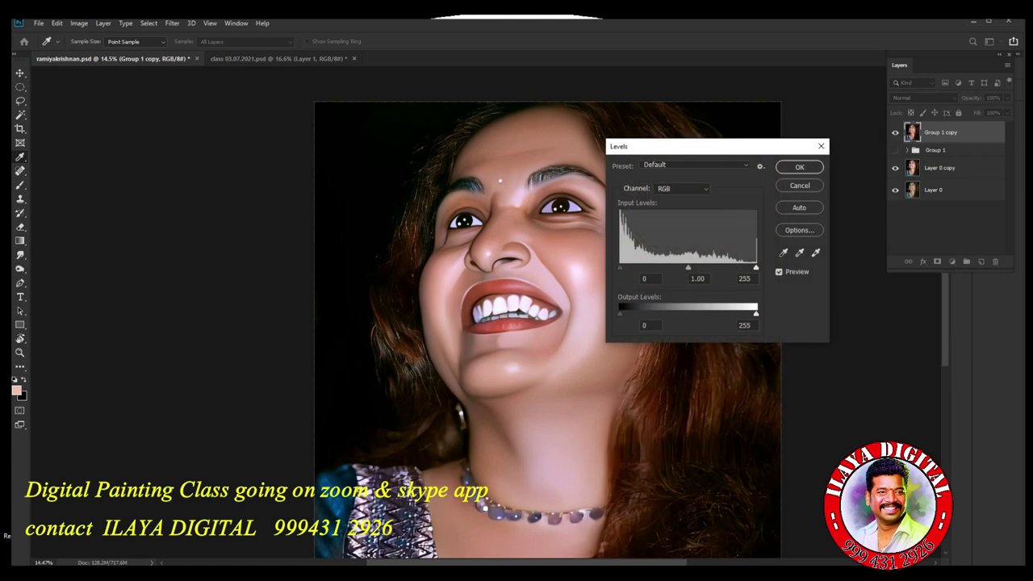
drag(619, 268, 630, 268)
key(Down)
key(Down)
key(Down)
key(Down)
key(Return)
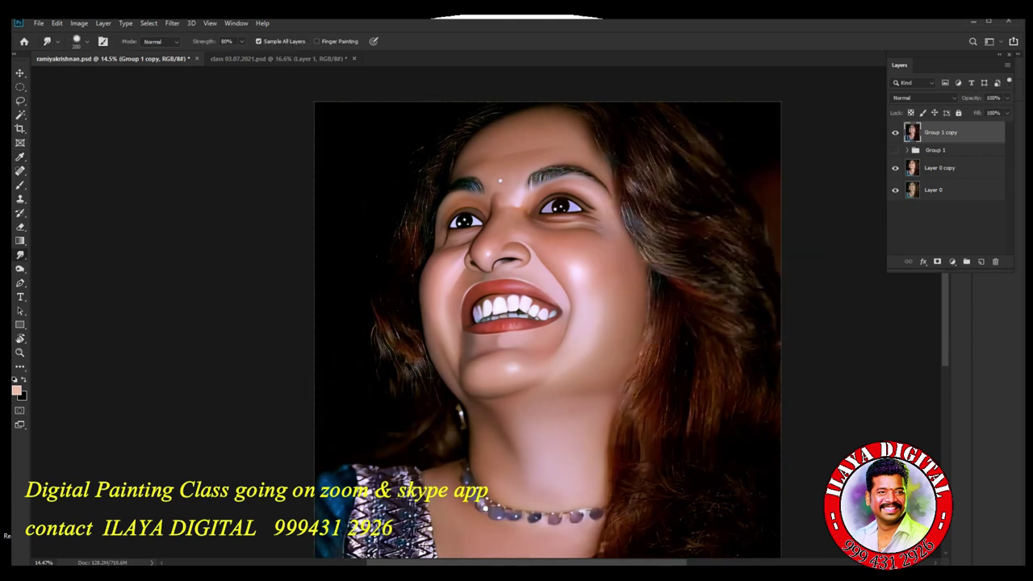
Open Color Balance and set the merged layer's midtones to red +18, green -6 and blue -12.
key(ctrl+b)
key(Tab)
key(Down)
key(Down)
key(Down)
key(Down)
key(Down)
key(Down)
drag(729, 223, 739, 197)
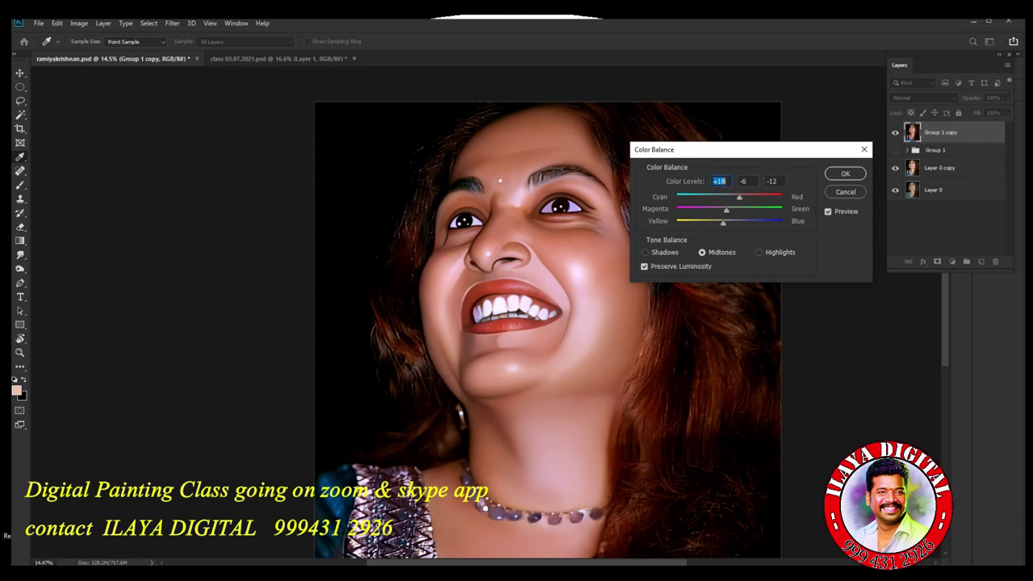
Fine-tune the midtones by slightly raising red and green and lowering blue, and apply the Color Balance adjustment.
key(Up)
key(Up)
key(Up)
key(Tab)
key(Up)
key(Up)
key(Up)
key(Up)
key(Tab)
key(Down)
key(Down)
key(Down)
key(Down)
key(Down)
key(Return)
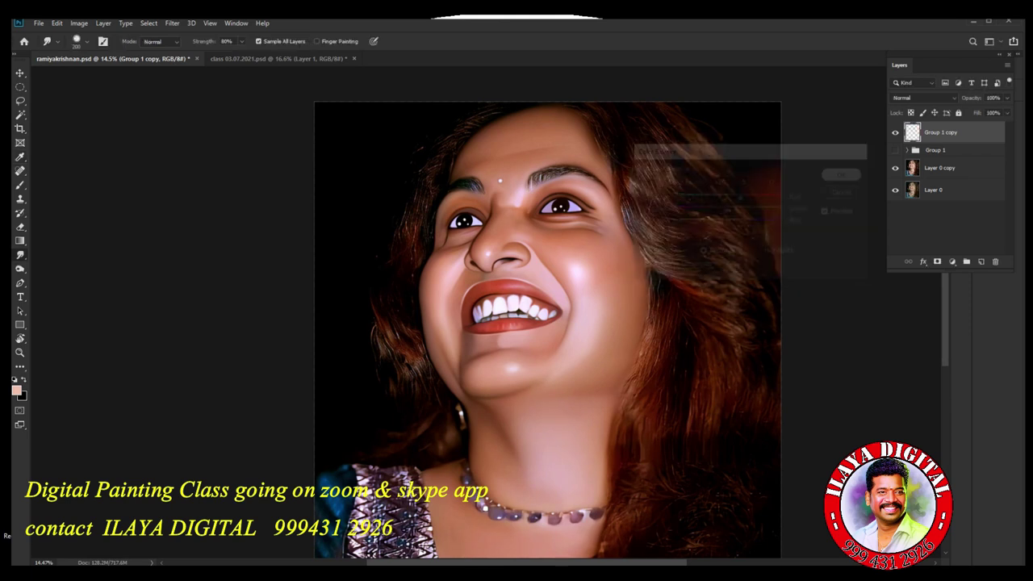
Outline the lips and open mouth with the Lasso tool, refine the outline, and feather the selection with a radius of 30.
scroll(643, 283, up, 7)
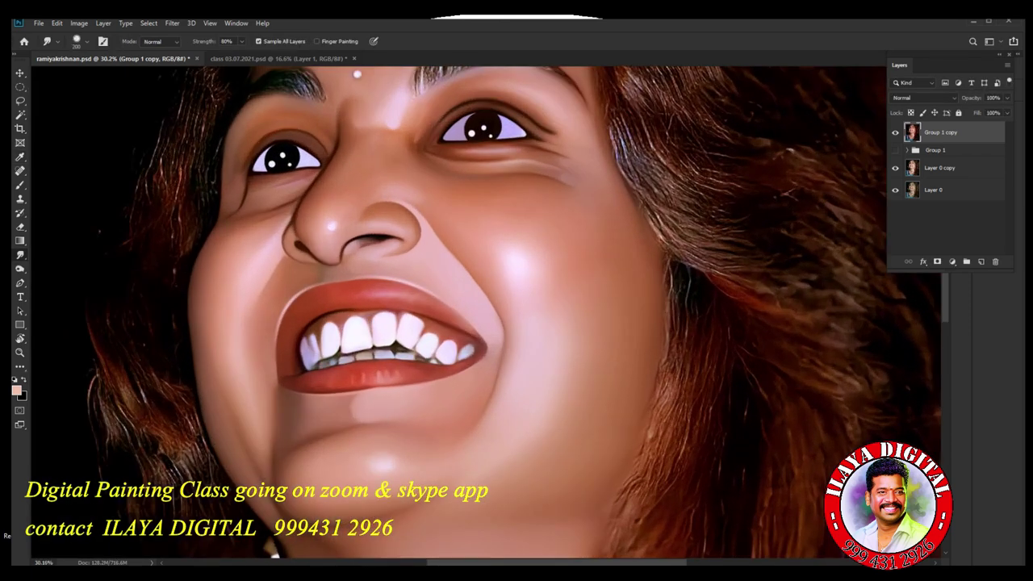
scroll(694, 295, down, 3)
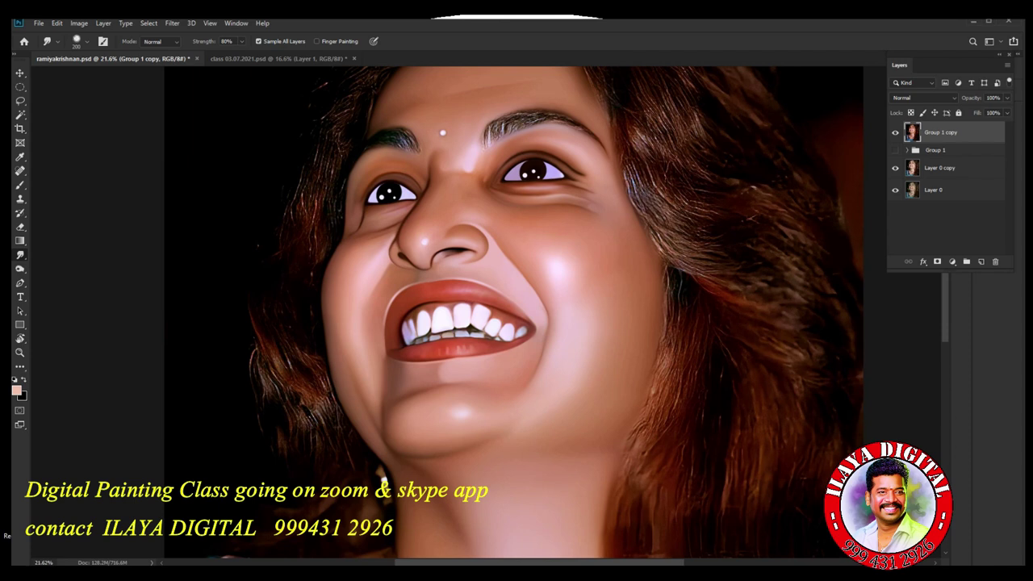
scroll(517, 316, up, 10)
drag(516, 317, 710, 250)
key(l)
mouse_move(368, 347)
mouse_down()
mouse_move(361, 252)
mouse_move(413, 184)
mouse_move(484, 159)
mouse_move(568, 156)
mouse_move(652, 190)
mouse_move(754, 269)
mouse_move(753, 297)
mouse_move(697, 331)
mouse_move(603, 353)
mouse_move(398, 370)
mouse_move(367, 349)
mouse_up()
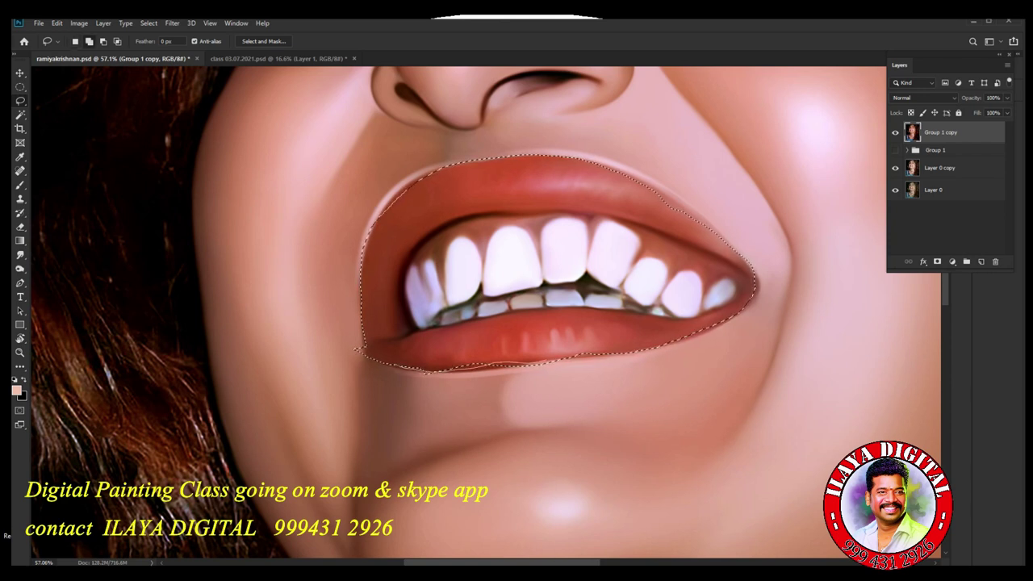
key(shift)
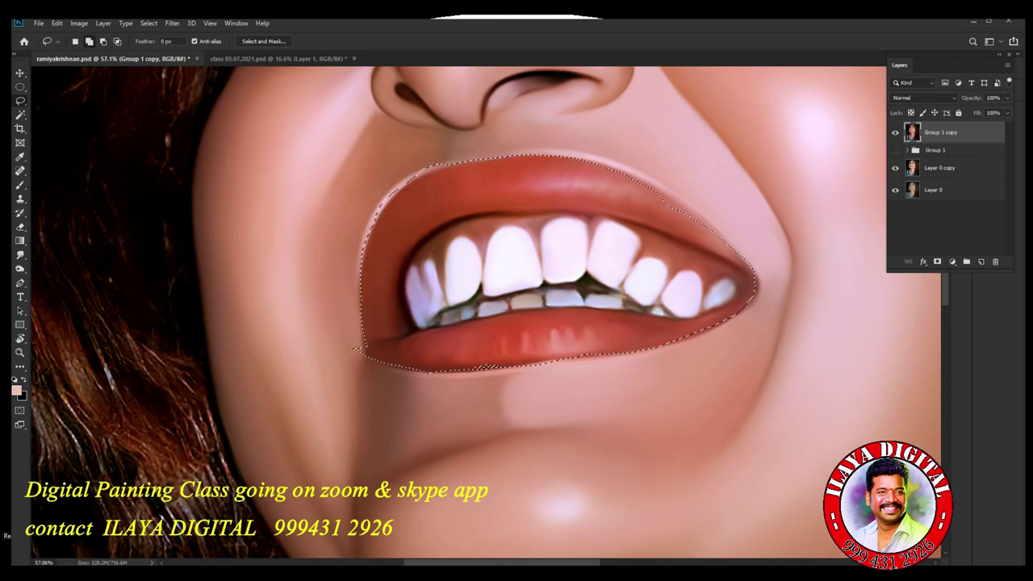
mouse_move(607, 166)
mouse_down()
mouse_move(659, 184)
mouse_move(754, 274)
mouse_up()
key(shift+F6)
text(30)
key(Return)
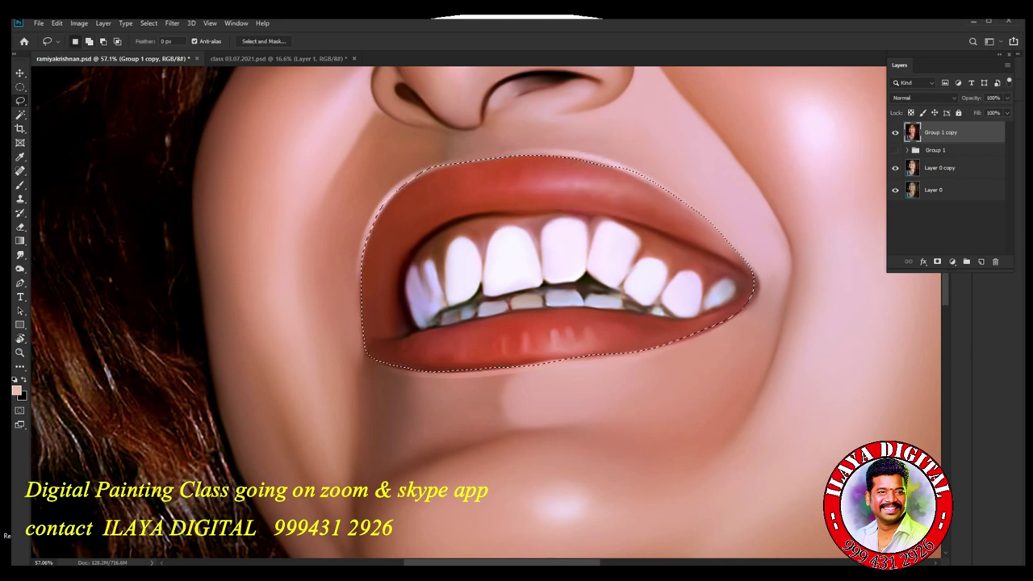
Redden the selected lips with Levels, setting the RGB black input to 14 and raising the Green channel's black input, then deselect.
key(ctrl+l)
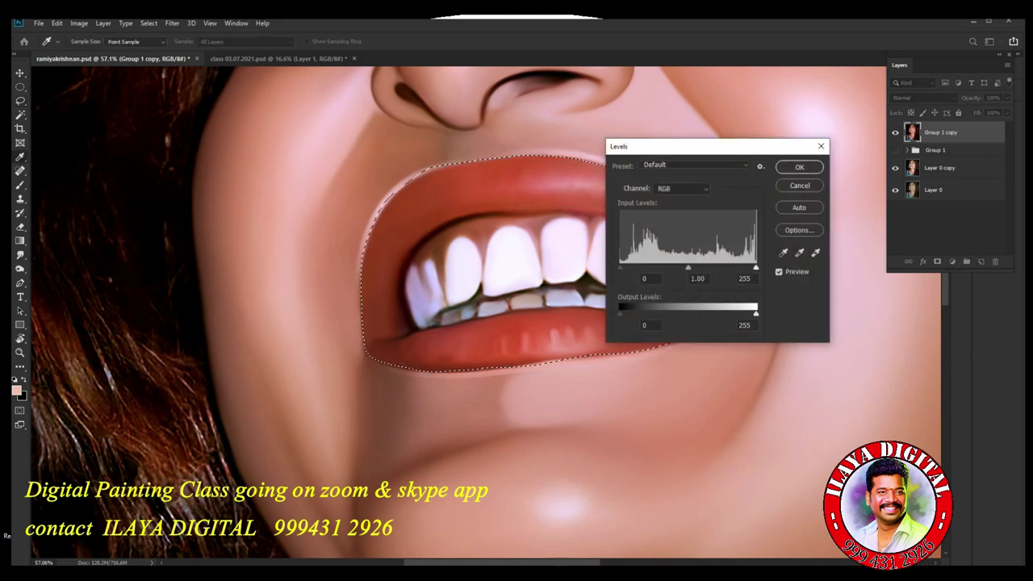
drag(619, 267, 620, 267)
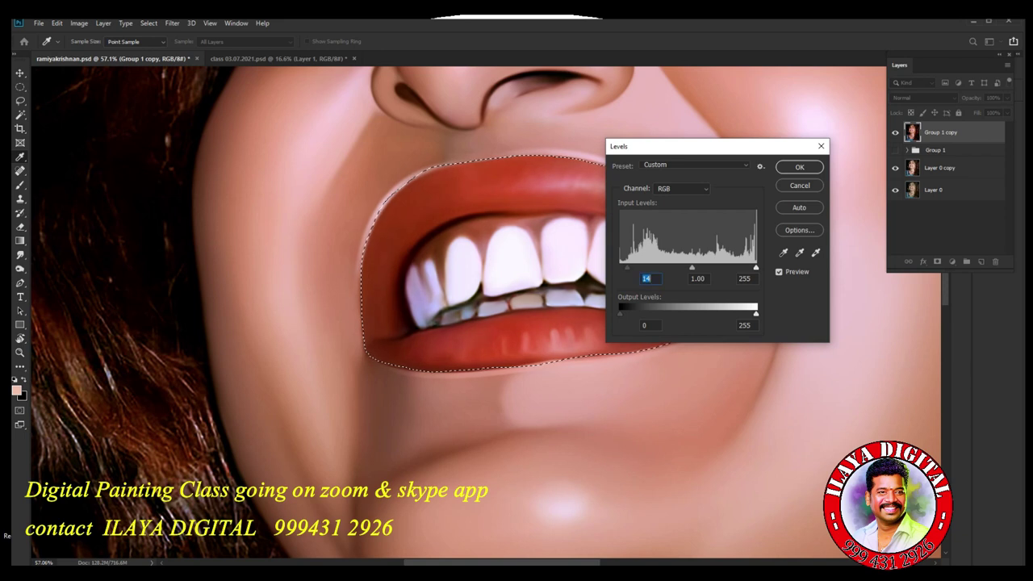
click(682, 189)
click(678, 217)
drag(620, 267, 634, 267)
click(800, 167)
key(ctrl+d)
Show Group 1 and toggle the Group 1 copy layer's visibility to compare the portrait before and after colour correction.
scroll(738, 343, down, 3)
drag(621, 242, 467, 331)
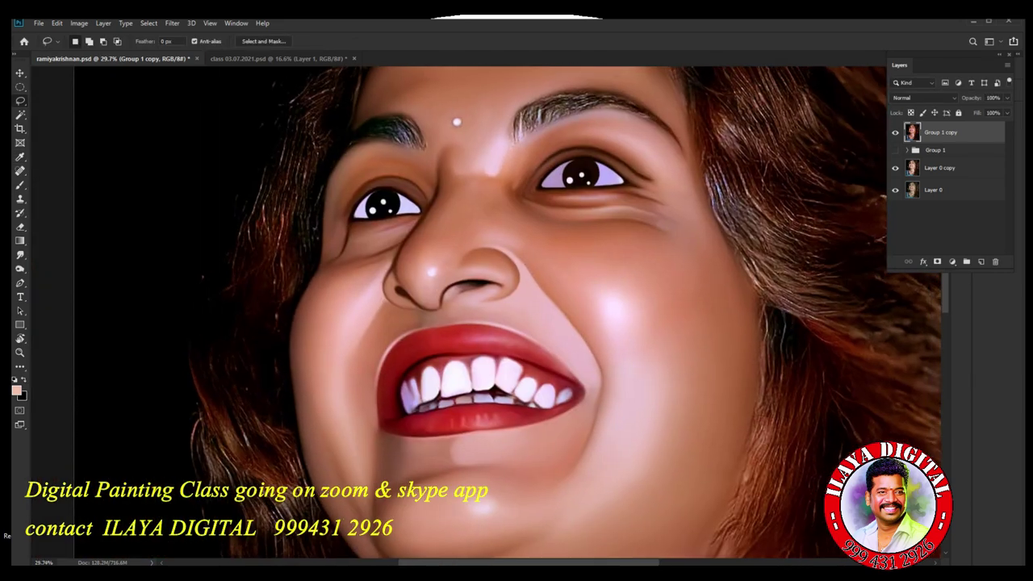
click(894, 150)
click(895, 132)
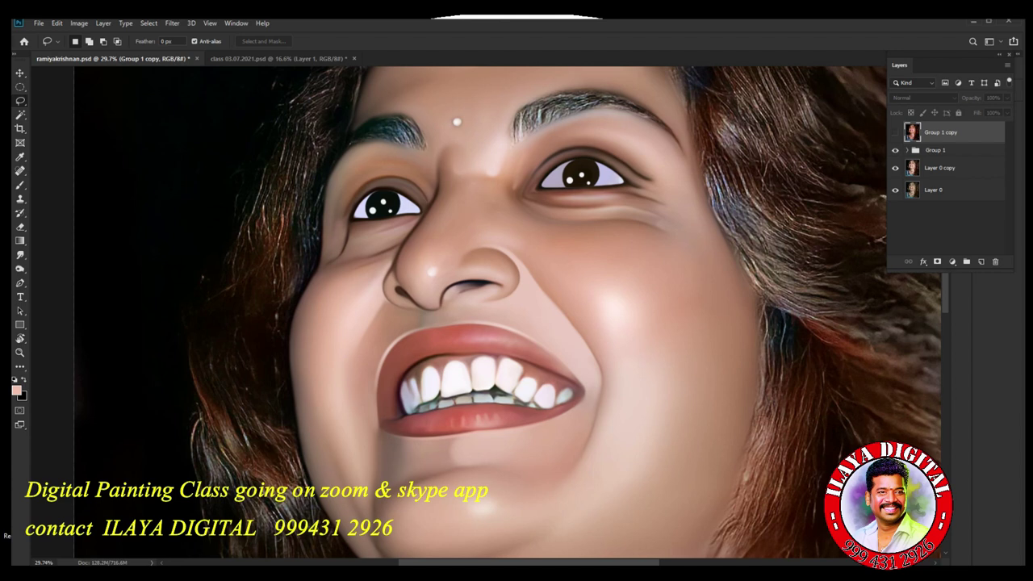
click(895, 132)
click(894, 132)
click(895, 132)
click(895, 132)
click(894, 132)
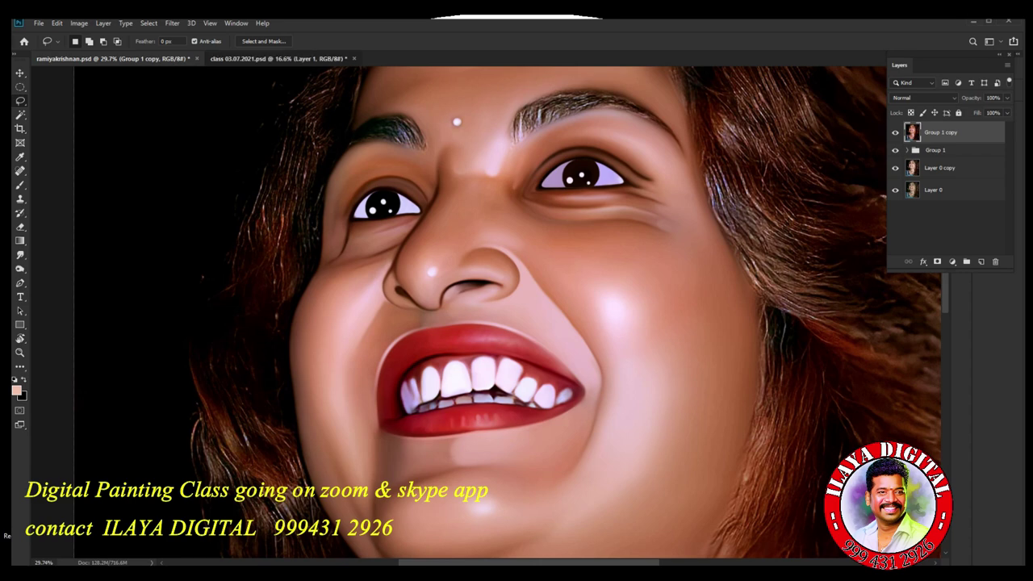
Switch to the class 03.07.2021.psd document and examine the partly smoothed face around the mouth, cheeks and eyes.
click(278, 59)
scroll(769, 339, up, 10)
drag(768, 338, 751, 181)
scroll(730, 266, down, 10)
scroll(732, 264, up, 4)
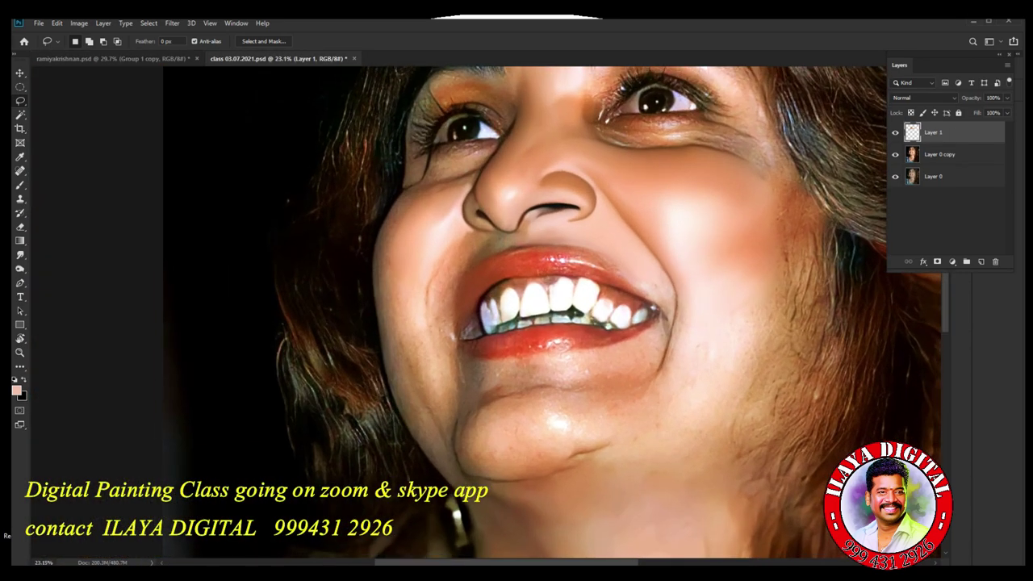
scroll(719, 264, up, 4)
drag(719, 263, 668, 309)
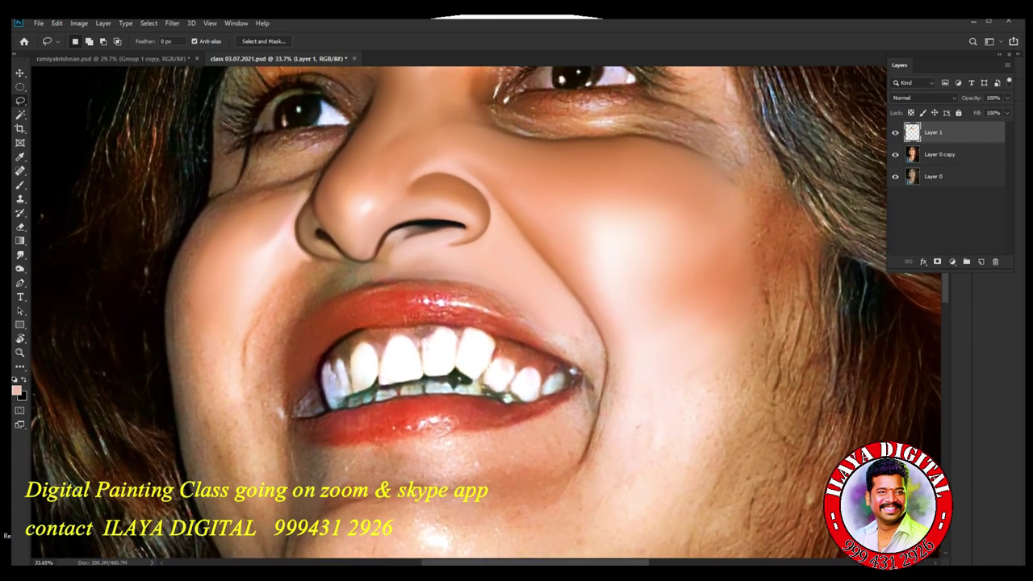
scroll(484, 315, down, 2)
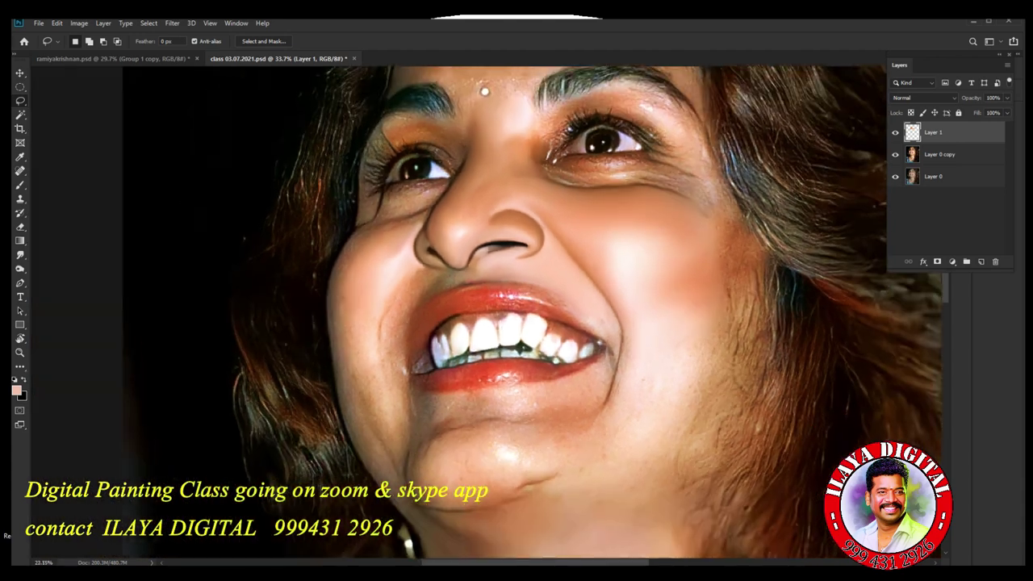
scroll(613, 403, down, 1)
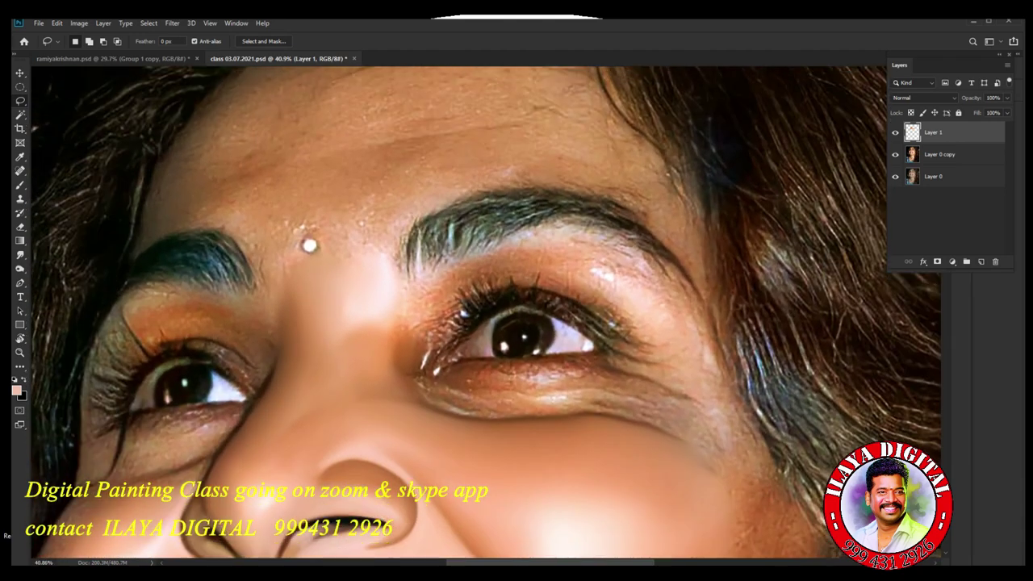
Smooth the middle and upper forehead skin on Layer 1 with a large Smudge brush.
drag(523, 107, 615, 295)
scroll(615, 295, up, 4)
scroll(614, 295, down, 3)
scroll(601, 306, down, 2)
scroll(601, 305, up, 1)
key(r)
key(bracketright)
key(bracketright)
drag(419, 296, 504, 277)
key(bracketleft)
mouse_move(400, 242)
mouse_down()
mouse_move(331, 276)
mouse_move(463, 202)
mouse_move(636, 165)
mouse_up()
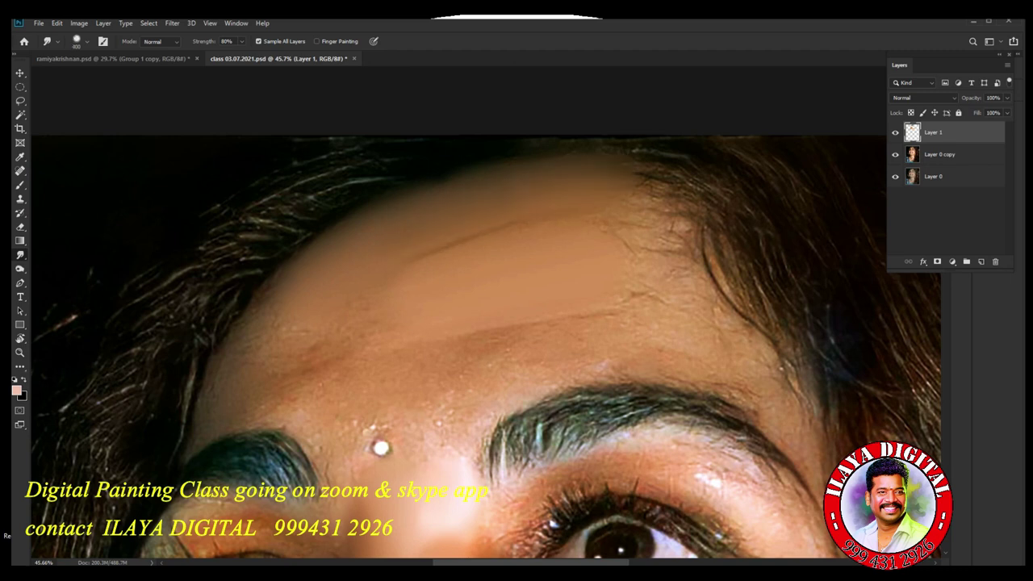
Smudge the forehead along the image's left hairline and above the left eyebrow, blending it into the central forehead.
drag(260, 297, 216, 391)
key(bracketleft)
mouse_move(261, 332)
mouse_down()
mouse_move(302, 315)
mouse_move(244, 363)
mouse_up()
key(bracketright)
mouse_move(251, 418)
mouse_down()
mouse_move(282, 412)
mouse_move(311, 448)
mouse_up()
mouse_move(360, 421)
mouse_down()
mouse_move(370, 433)
mouse_move(384, 426)
mouse_up()
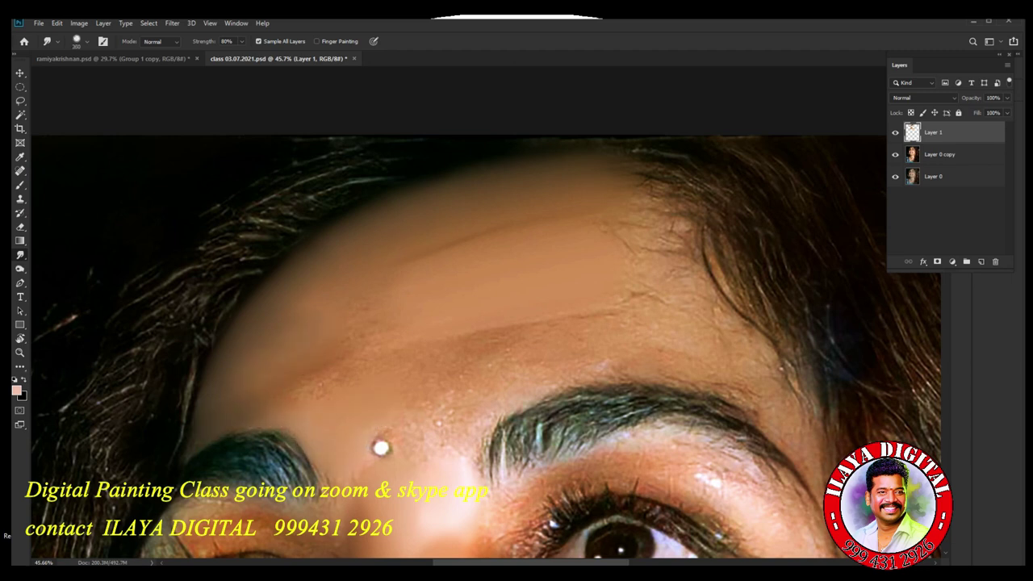
mouse_move(417, 316)
mouse_down()
mouse_move(363, 319)
mouse_move(308, 384)
mouse_up()
drag(322, 336, 308, 300)
Smudge away the stray hairs and skin texture along the forehead's right hairline and above the right eyebrow with a smaller brush.
key(bracketleft)
key(bracketleft)
mouse_move(613, 228)
mouse_down()
mouse_move(668, 199)
mouse_move(674, 222)
mouse_move(647, 262)
mouse_move(680, 313)
mouse_move(711, 329)
mouse_up()
key(bracketleft)
drag(700, 270, 718, 301)
drag(673, 367, 718, 381)
drag(726, 319, 751, 338)
mouse_move(710, 375)
mouse_down()
mouse_move(766, 387)
mouse_move(759, 426)
mouse_up()
drag(776, 378, 793, 403)
Blend the forehead's creases and the textured skin between the eyebrows with the Smudge tool.
drag(625, 351, 482, 360)
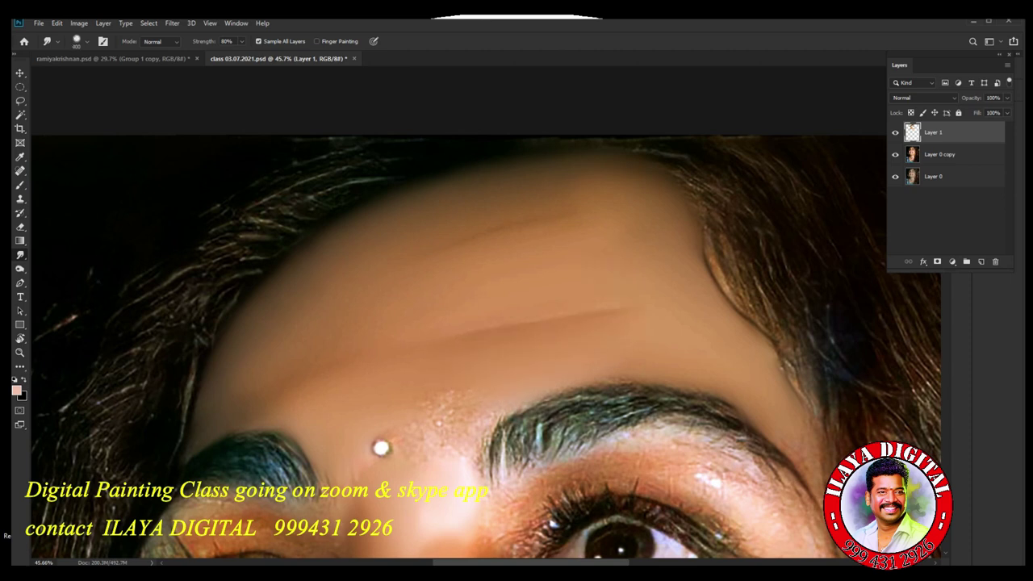
drag(593, 218, 484, 246)
drag(579, 191, 525, 179)
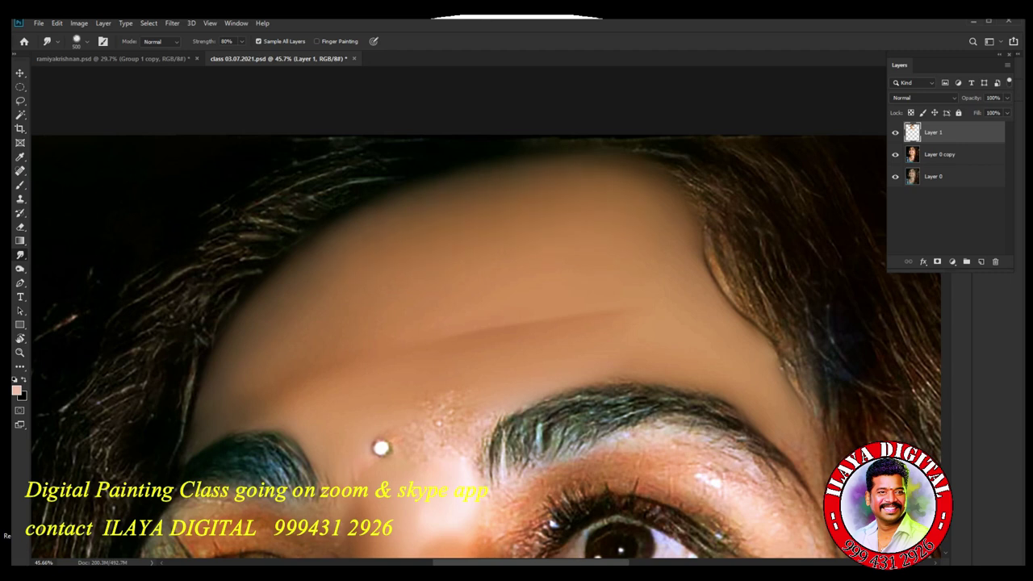
mouse_move(440, 420)
mouse_down()
mouse_move(431, 435)
mouse_move(458, 426)
mouse_move(437, 459)
mouse_move(452, 464)
mouse_up()
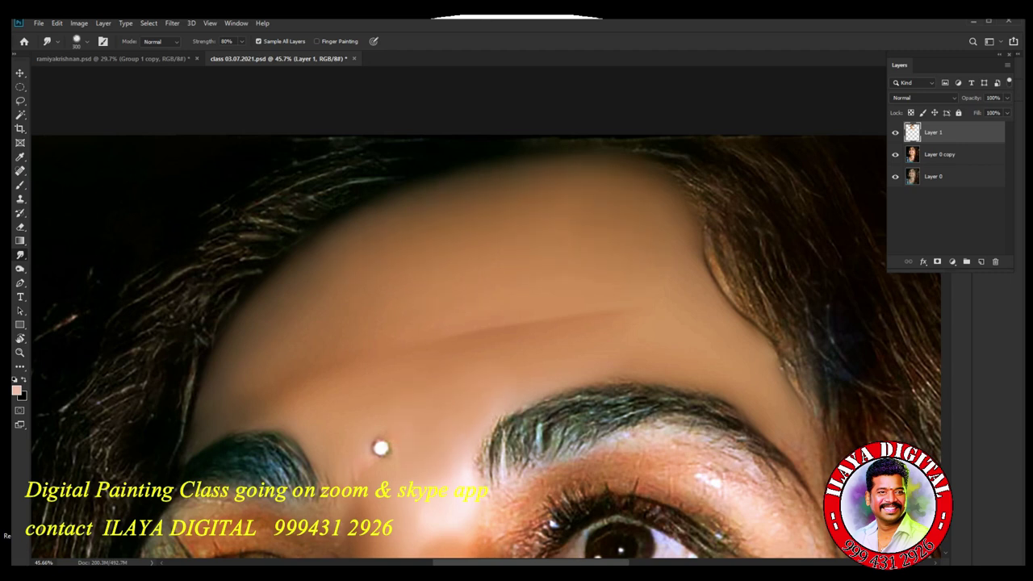
drag(383, 447, 382, 451)
key(ctrl+z)
key(ctrl+z)
Smudge the skin between the nose bridge and the inner corner of the image's right eye, up to the inner eyebrow.
drag(540, 440, 463, 278)
drag(694, 355, 766, 355)
drag(500, 403, 517, 322)
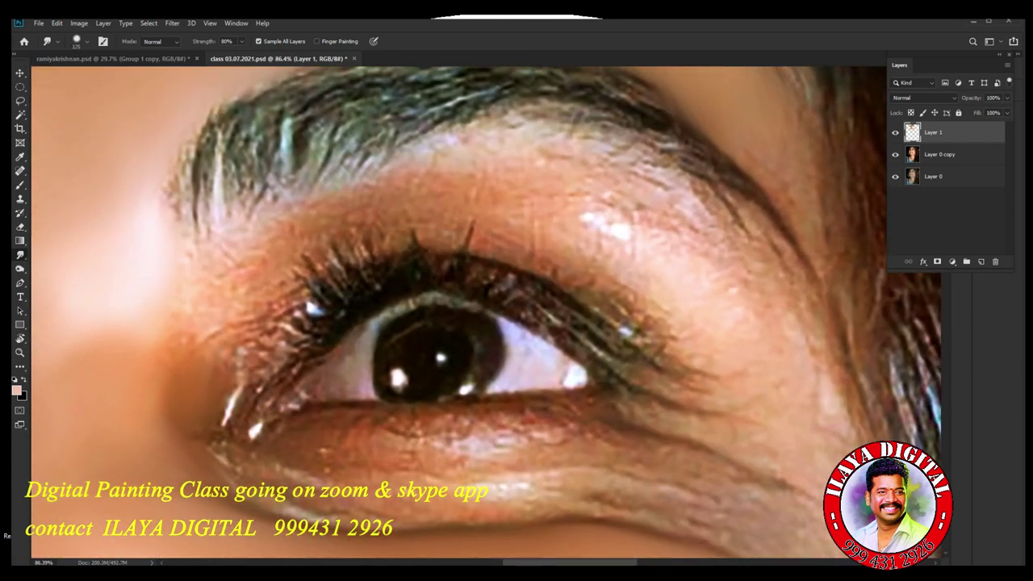
mouse_move(209, 339)
mouse_down()
mouse_move(238, 352)
mouse_move(279, 300)
mouse_up()
drag(225, 364, 211, 382)
mouse_move(282, 311)
mouse_down()
mouse_move(308, 271)
mouse_move(361, 234)
mouse_move(289, 298)
mouse_move(200, 343)
mouse_up()
key(])
mouse_move(295, 227)
mouse_down()
mouse_move(242, 264)
mouse_move(194, 260)
mouse_move(179, 316)
mouse_move(221, 297)
mouse_up()
drag(190, 347, 202, 333)
Smudge the upper eyelid of the right eye along the lash line to the outer corner, removing the protruding lashes.
mouse_move(300, 249)
mouse_down()
mouse_move(369, 207)
mouse_move(408, 223)
mouse_up()
mouse_move(330, 242)
mouse_down()
mouse_move(499, 221)
mouse_move(666, 334)
mouse_up()
drag(621, 295, 663, 330)
drag(589, 256, 698, 355)
key(bracketright)
drag(618, 307, 690, 352)
drag(662, 250, 743, 323)
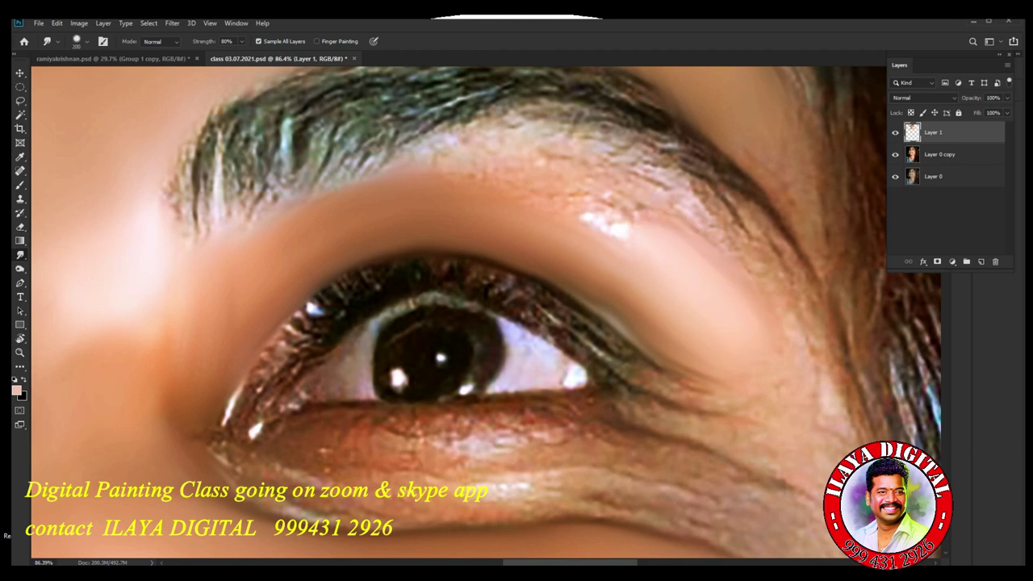
Smooth the skin below the right eyebrow's tail and down beside the eye's outer corner with a 200 px Smudge brush.
drag(638, 193, 717, 245)
mouse_move(674, 197)
mouse_down()
mouse_move(766, 247)
mouse_move(782, 315)
mouse_move(828, 363)
mouse_up()
mouse_move(674, 171)
mouse_down()
mouse_move(723, 205)
mouse_move(805, 347)
mouse_up()
drag(710, 347, 767, 395)
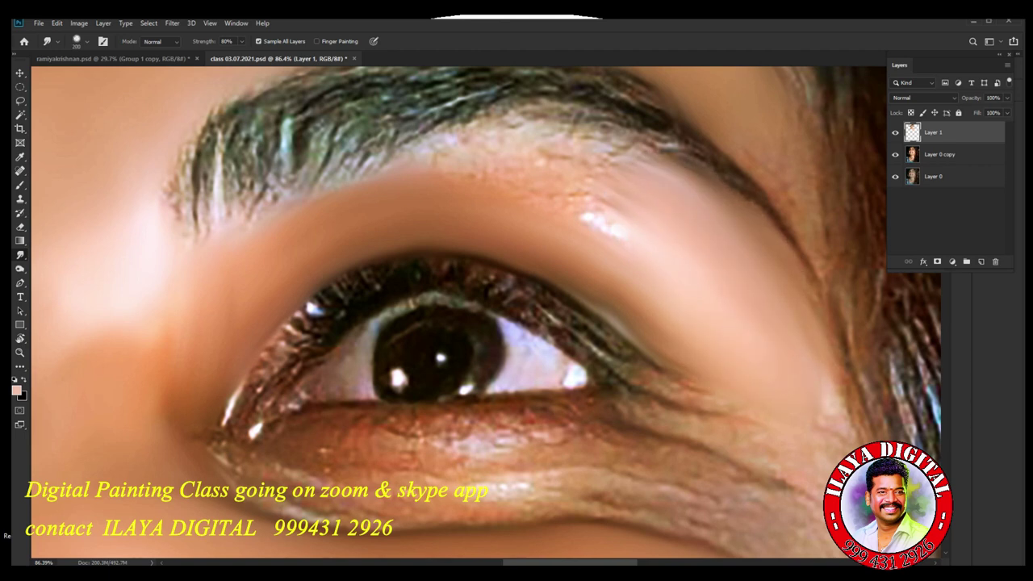
Blend the brow-bone highlight and smudge the strip of skin directly beneath the right eyebrow's arch.
drag(516, 190, 621, 232)
drag(610, 279, 676, 337)
drag(451, 168, 533, 179)
drag(524, 124, 700, 173)
drag(618, 140, 660, 154)
drag(522, 121, 468, 128)
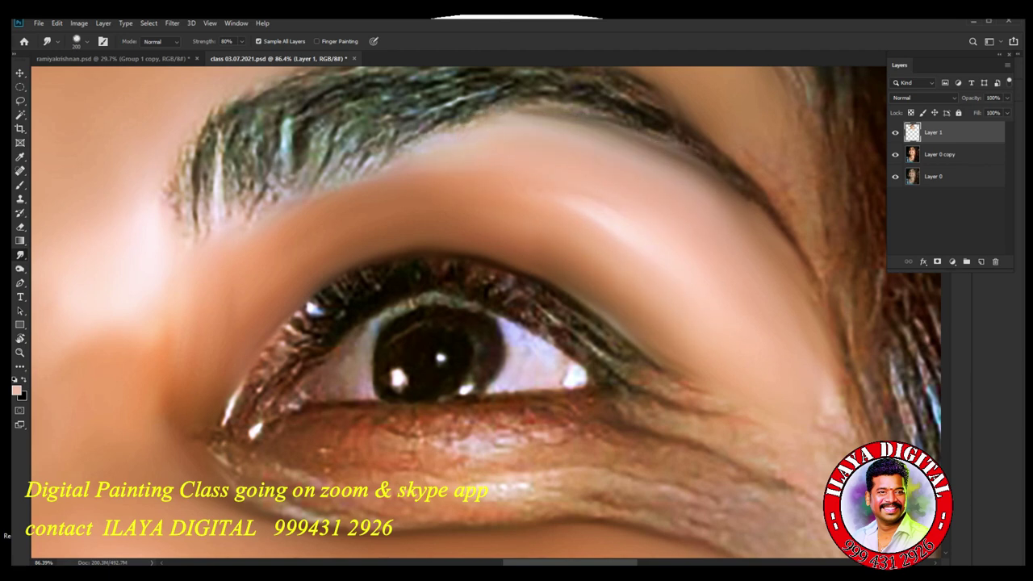
Refine the upper eyelid's shading with further smudge strokes under the inner eyebrow, around the highlight and down the outer eye area.
drag(450, 161, 362, 168)
mouse_move(442, 191)
mouse_down()
mouse_move(489, 186)
mouse_move(520, 219)
mouse_move(470, 220)
mouse_move(411, 250)
mouse_up()
drag(573, 249, 592, 271)
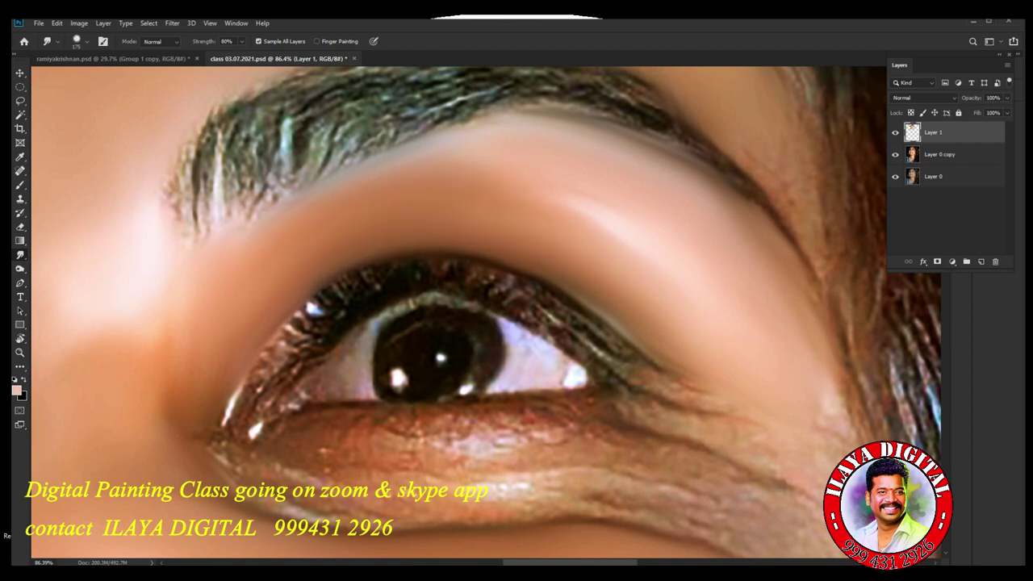
drag(613, 230, 557, 206)
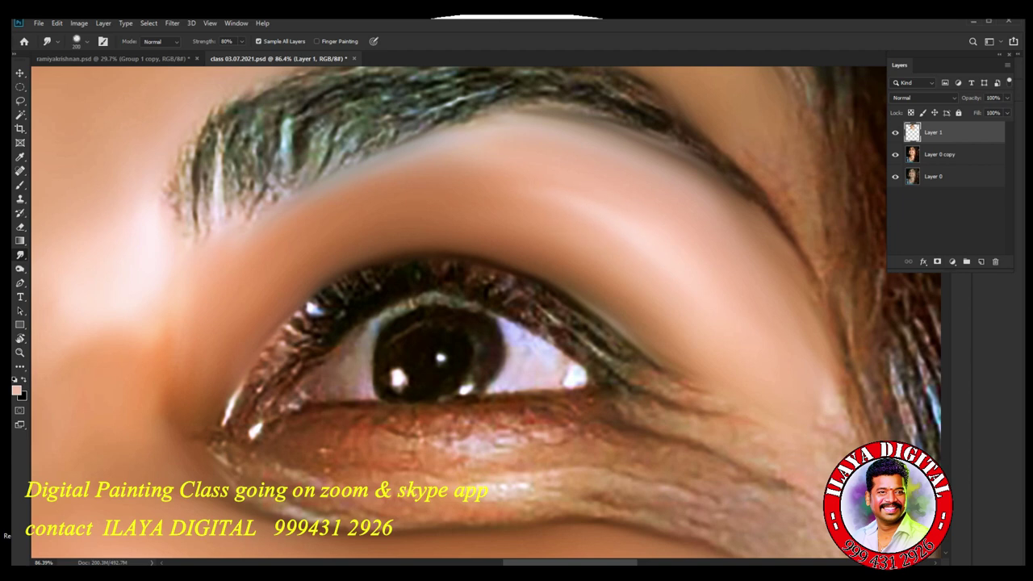
drag(502, 187, 448, 175)
drag(564, 202, 486, 191)
drag(492, 134, 411, 152)
drag(813, 367, 834, 418)
drag(799, 339, 830, 399)
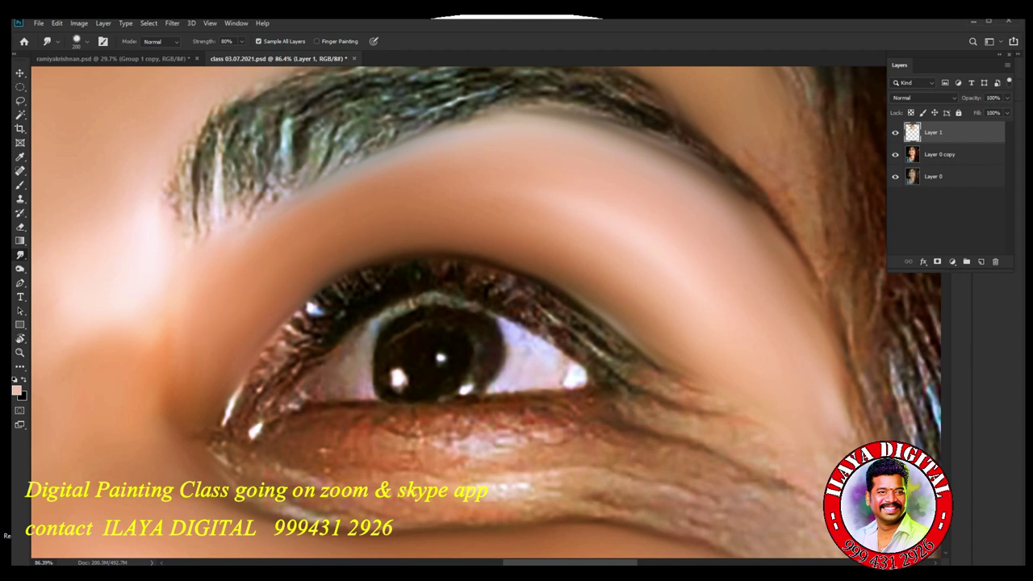
Reduce the Smudge brush to 100 px and shape the nose-bridge highlight and the shading beside the inner eye corner.
key(bracketleft)
key(bracketleft)
key(bracketleft)
drag(134, 283, 132, 332)
mouse_move(168, 373)
mouse_down()
mouse_move(177, 352)
mouse_move(196, 345)
mouse_up()
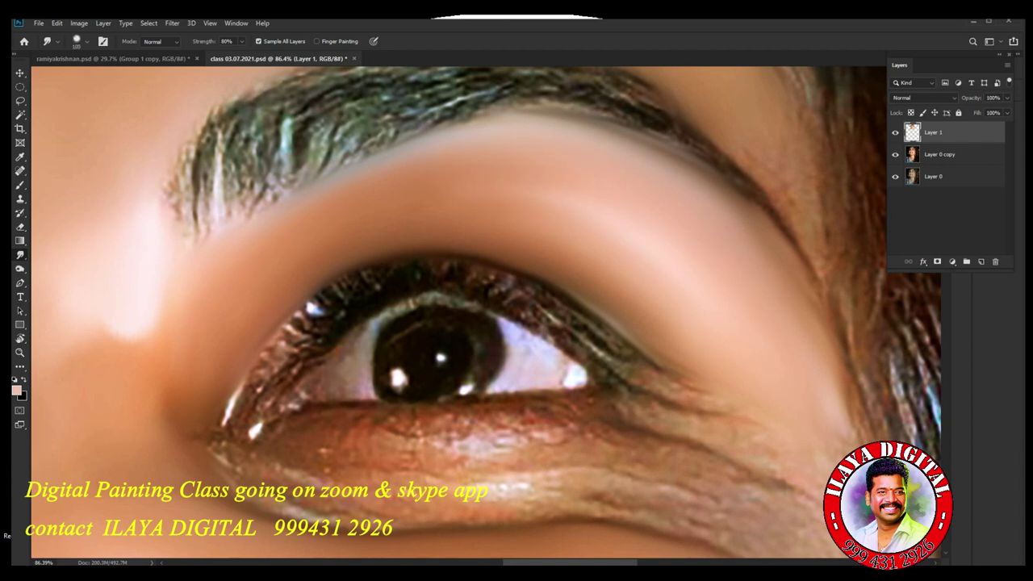
Smooth the folds beneath the right eye and out past its outer corner, enlarging the Smudge brush from 100 to 150 px.
mouse_move(373, 488)
mouse_down()
mouse_move(282, 471)
mouse_move(475, 499)
mouse_move(626, 496)
mouse_up()
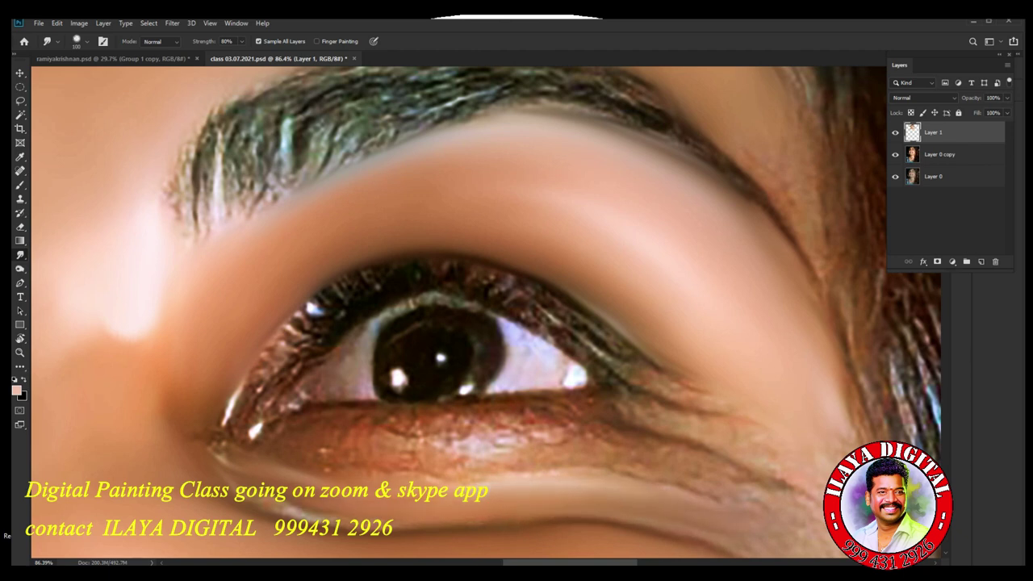
mouse_move(384, 515)
mouse_down()
mouse_move(468, 528)
mouse_move(641, 522)
mouse_move(787, 490)
mouse_move(717, 454)
mouse_move(758, 489)
mouse_move(811, 510)
mouse_up()
key(bracketright)
key(bracketright)
mouse_move(695, 403)
mouse_down()
mouse_move(766, 442)
mouse_move(722, 418)
mouse_up()
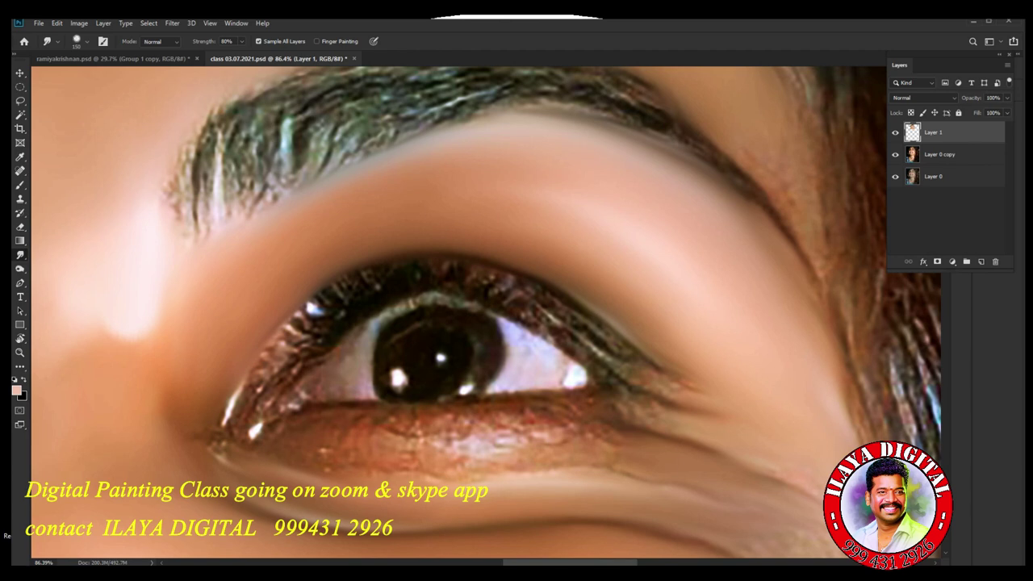
Smooth the skin beside the right eyebrow's tail and smudge the hairs of the eyebrow's inner and middle part into soft strokes.
drag(759, 347, 561, 431)
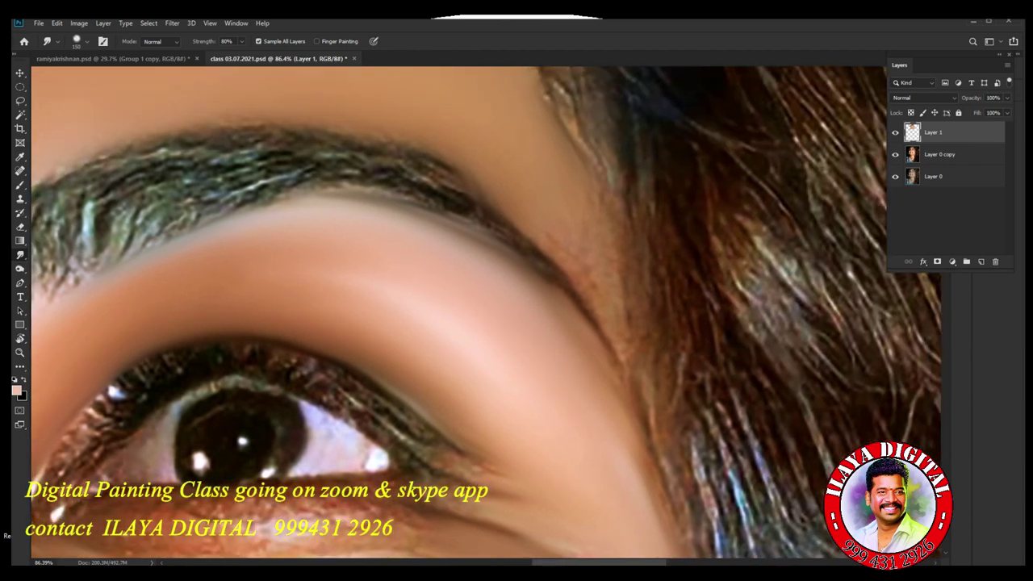
mouse_move(555, 235)
mouse_down()
mouse_move(584, 278)
mouse_move(669, 486)
mouse_up()
drag(435, 315, 755, 344)
drag(301, 262, 298, 338)
drag(337, 221, 323, 316)
mouse_move(391, 205)
mouse_down()
mouse_move(350, 304)
mouse_move(376, 282)
mouse_up()
mouse_move(492, 176)
mouse_down()
mouse_move(412, 239)
mouse_move(397, 275)
mouse_up()
drag(515, 170, 433, 249)
mouse_move(549, 175)
mouse_down()
mouse_move(447, 268)
mouse_move(469, 271)
mouse_up()
Smudge the right eyebrow's arch and tail along the hair direction with a 90 px brush.
mouse_move(565, 210)
mouse_down()
mouse_move(621, 206)
mouse_move(645, 186)
mouse_move(556, 176)
mouse_move(637, 163)
mouse_move(752, 187)
mouse_up()
drag(645, 192, 788, 229)
drag(601, 206, 782, 244)
mouse_move(542, 239)
mouse_down()
mouse_move(617, 213)
mouse_move(759, 235)
mouse_move(822, 270)
mouse_up()
mouse_move(759, 217)
mouse_down()
mouse_move(839, 282)
mouse_move(797, 250)
mouse_up()
drag(759, 196, 796, 216)
drag(726, 179, 766, 195)
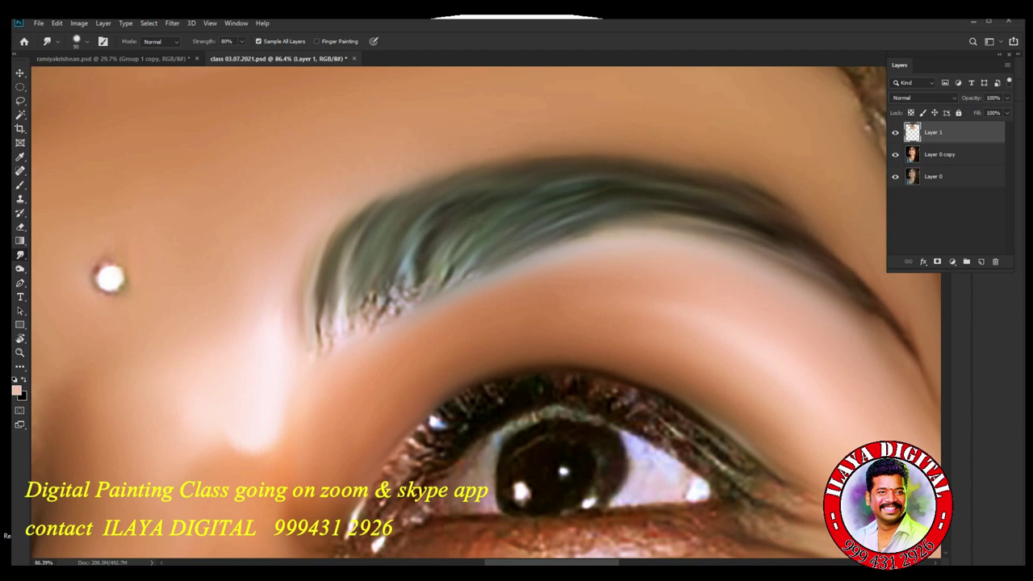
Smudge the pale, rough hairs at the right eyebrow's inner end upward into the body of the brow.
drag(517, 323, 383, 331)
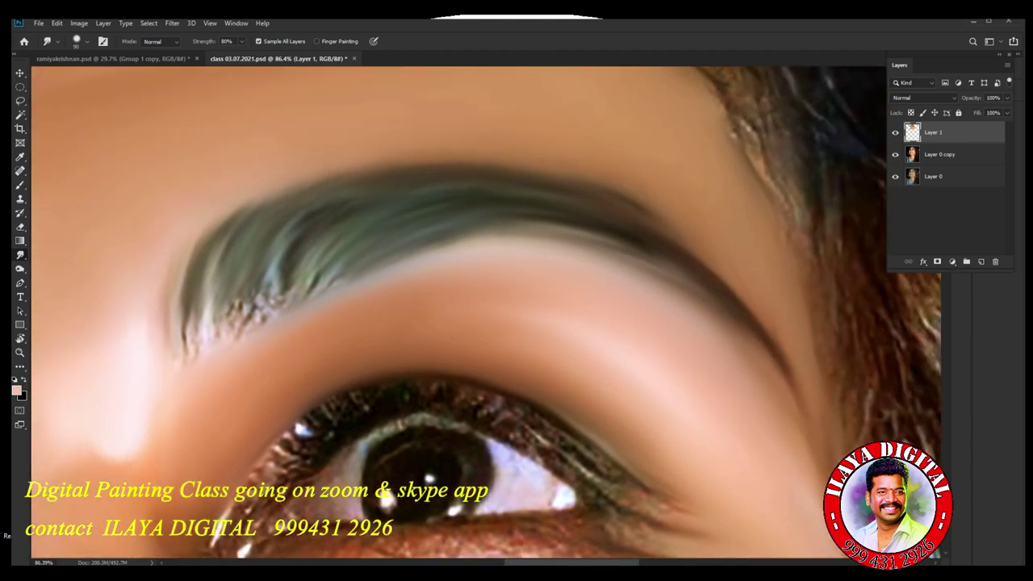
scroll(165, 264, left, 4)
drag(461, 263, 476, 213)
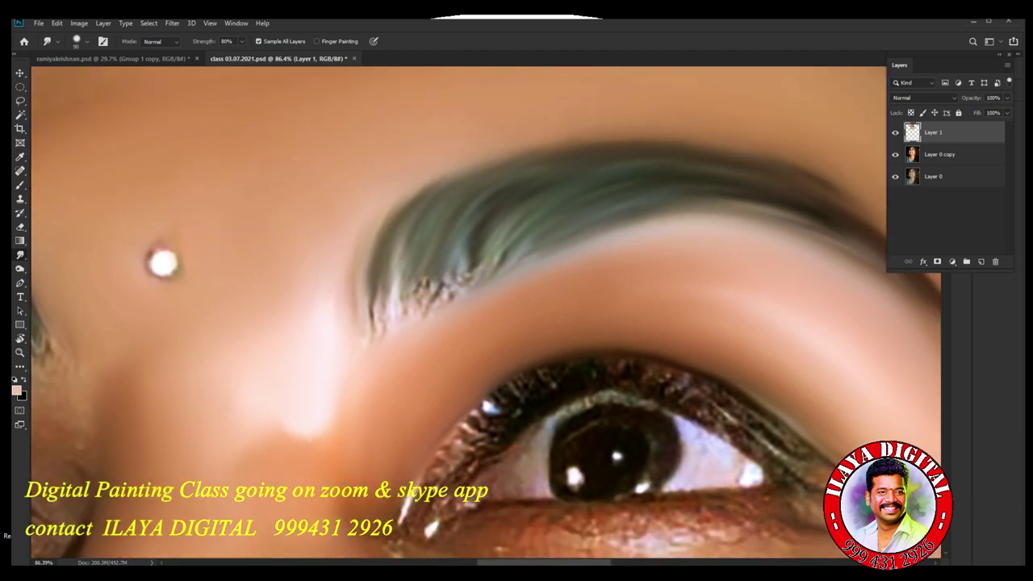
drag(372, 331, 375, 292)
drag(381, 332, 378, 289)
mouse_move(391, 317)
mouse_down()
mouse_move(402, 264)
mouse_move(428, 261)
mouse_up()
drag(425, 309, 450, 274)
drag(466, 271, 476, 240)
drag(432, 309, 447, 287)
Blend the eyebrow's lower edge with upward sweeping Smudge strokes and refine the edge below the arch and the inner tip.
mouse_move(453, 294)
mouse_down()
mouse_move(476, 256)
mouse_move(523, 234)
mouse_up()
mouse_move(477, 283)
mouse_down()
mouse_move(501, 255)
mouse_move(474, 236)
mouse_up()
mouse_move(457, 293)
mouse_down()
mouse_move(481, 242)
mouse_move(526, 213)
mouse_up()
drag(434, 295, 472, 221)
drag(478, 271, 545, 213)
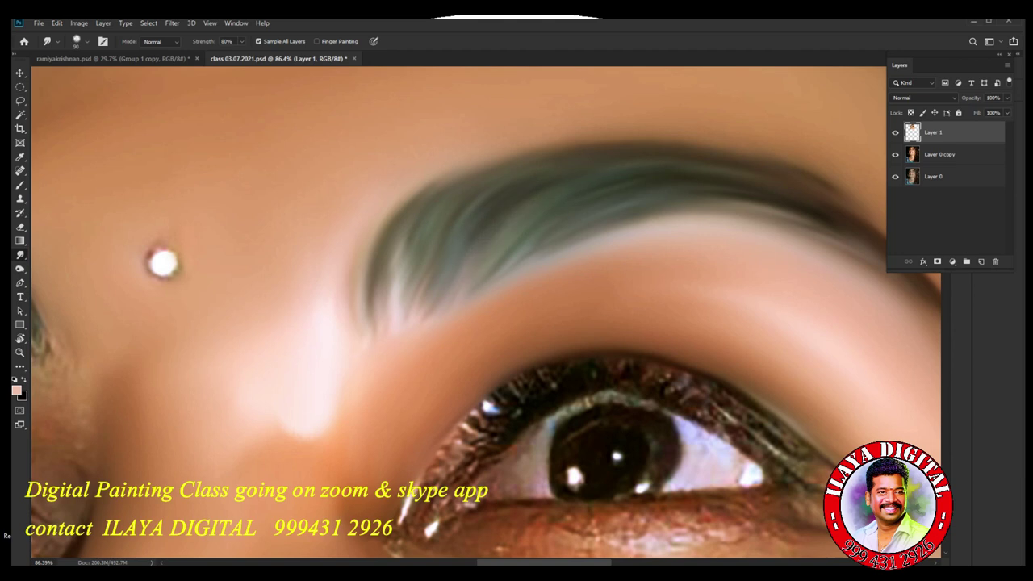
drag(729, 213, 826, 229)
drag(415, 325, 429, 305)
mouse_move(369, 329)
mouse_down()
mouse_move(364, 291)
mouse_move(382, 230)
mouse_up()
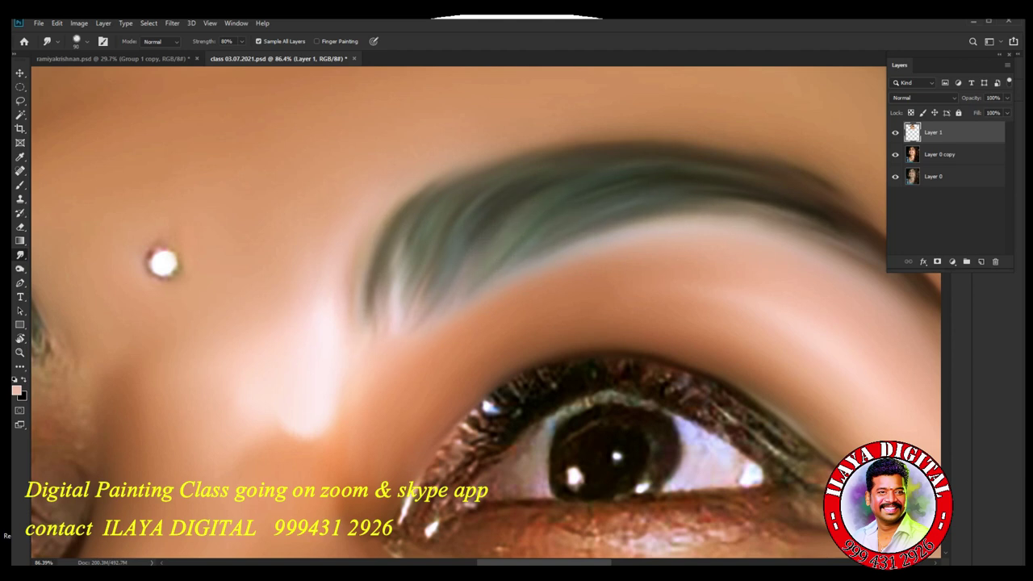
Smooth the lower cheek and jaw skin beside the hair with a large Smudge brush.
scroll(794, 344, down, 7)
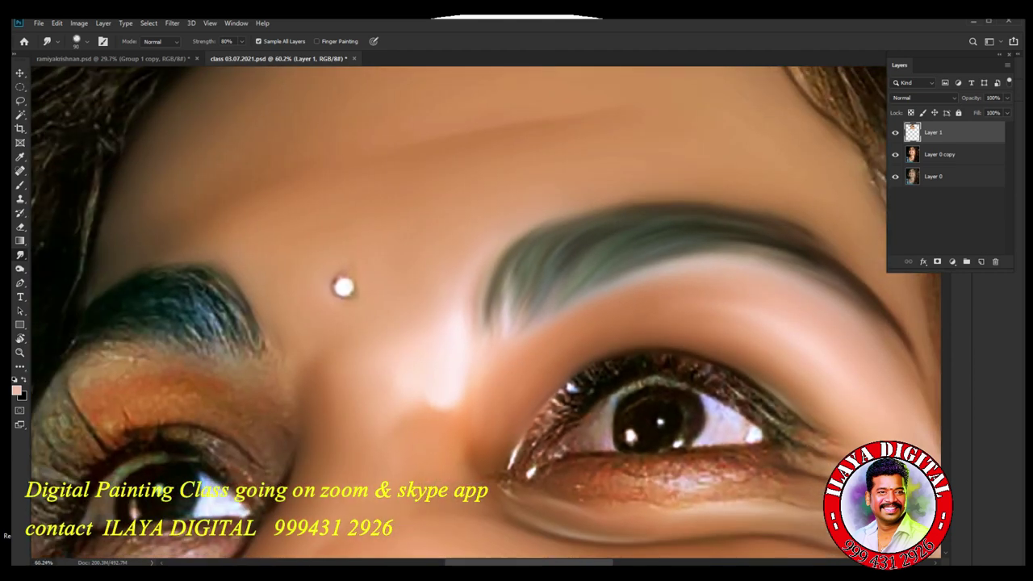
drag(795, 343, 525, 189)
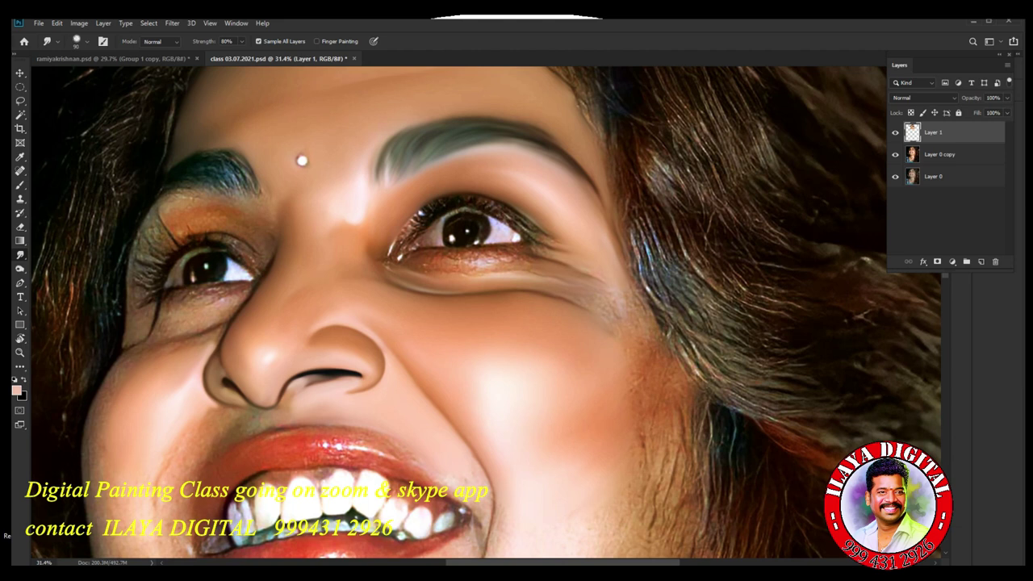
scroll(434, 120, down, 2)
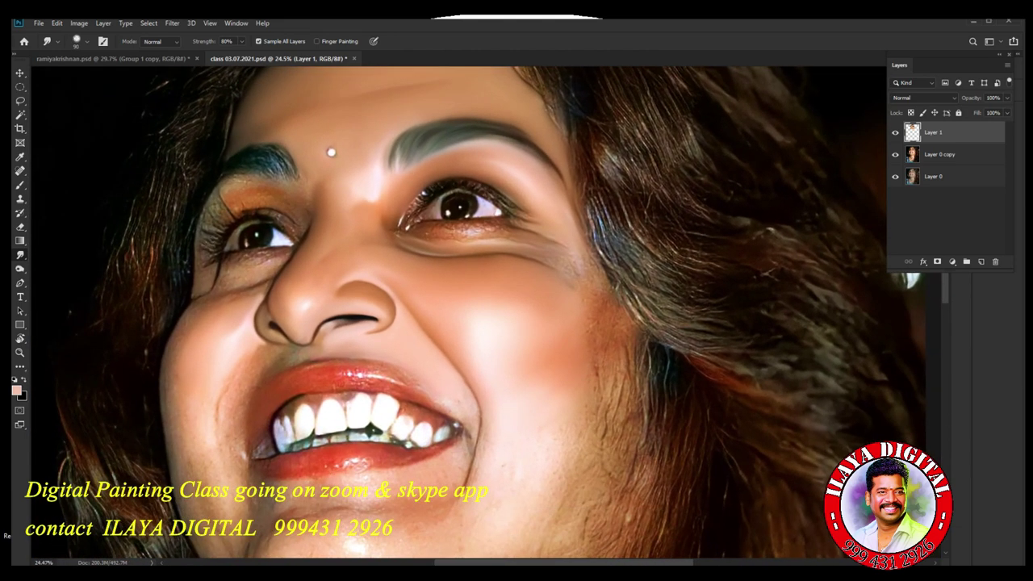
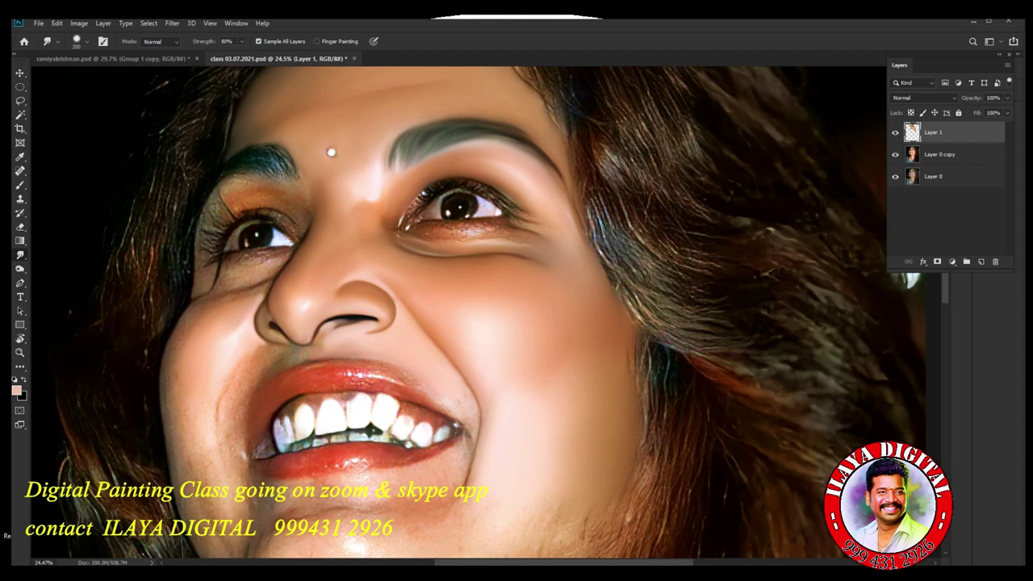
scroll(331, 152, down, 4)
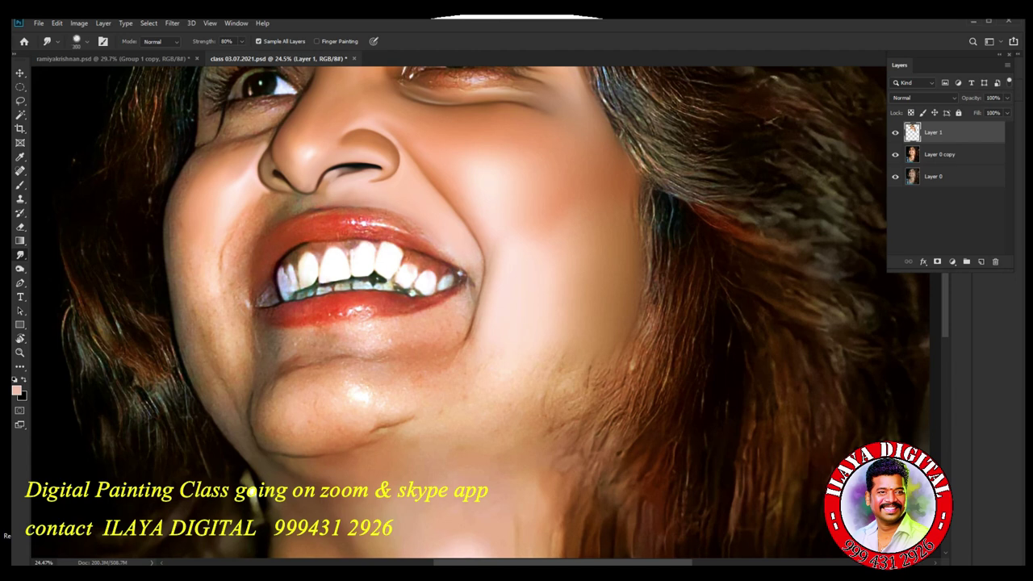
mouse_move(492, 359)
mouse_down()
mouse_move(514, 382)
mouse_move(480, 351)
mouse_move(549, 371)
mouse_move(589, 339)
mouse_move(561, 328)
mouse_up()
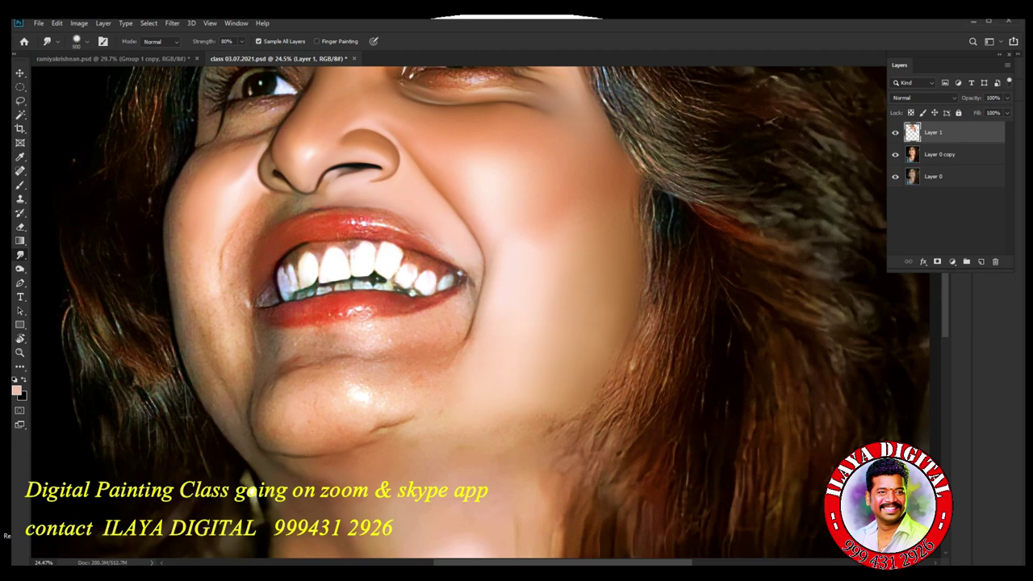
drag(556, 429, 510, 400)
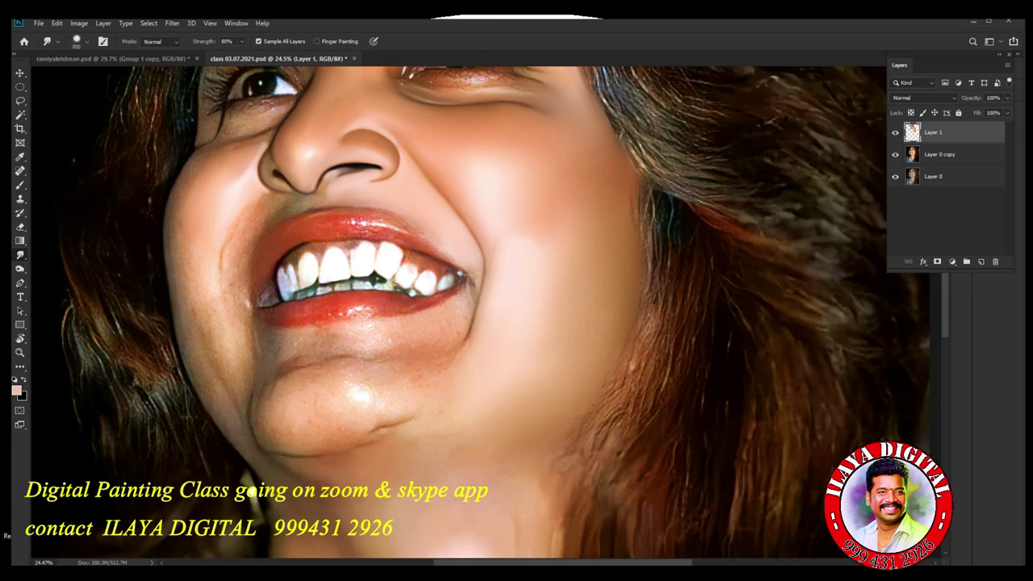
Compare the smoothed face with the original by hiding and showing Layer 1.
scroll(322, 141, up, 5)
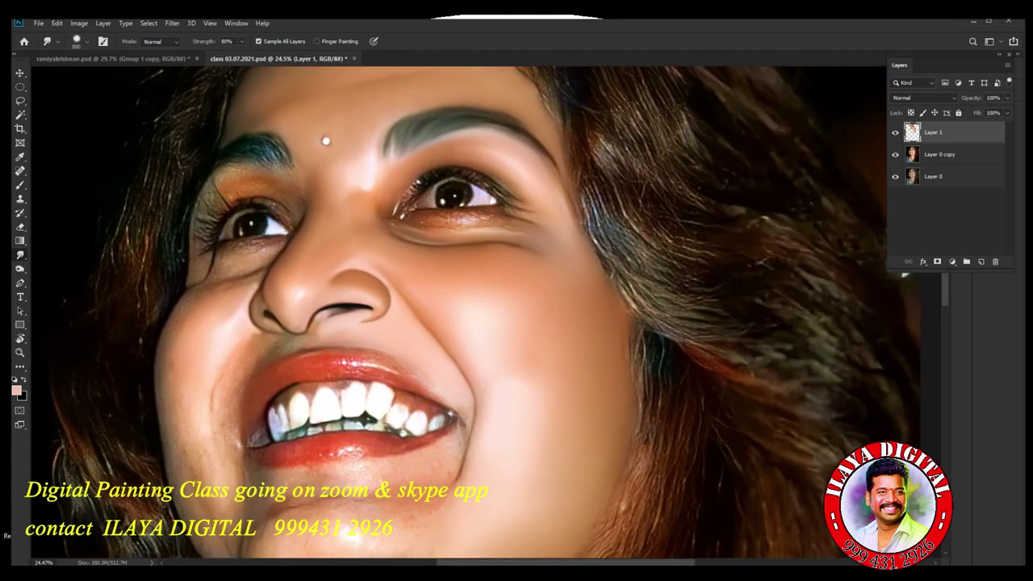
scroll(580, 313, down, 6)
scroll(579, 313, up, 1)
click(895, 133)
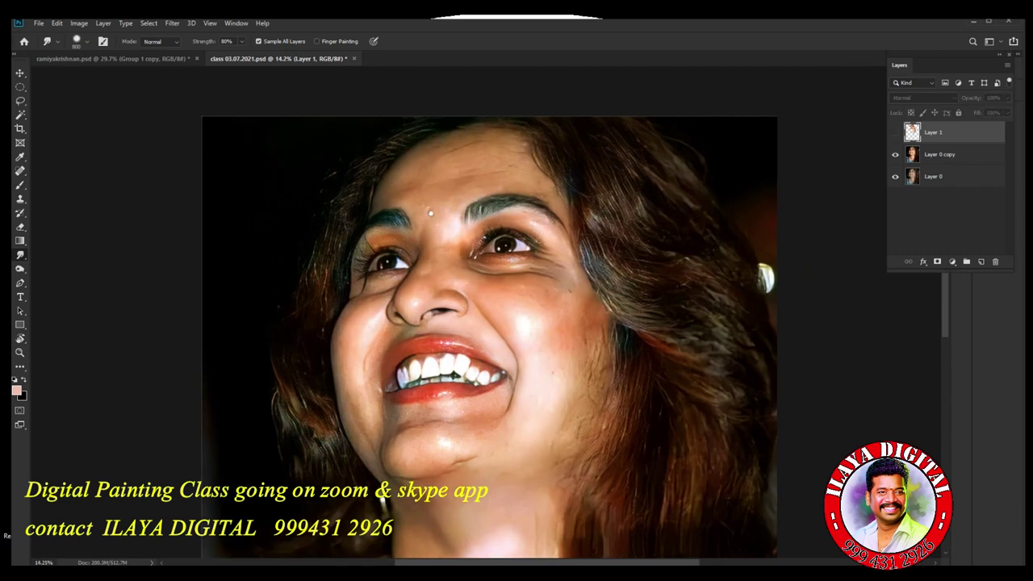
click(894, 132)
click(894, 133)
click(894, 132)
Examine the smoothed face as a whole and the nose and mouth area up close.
scroll(654, 296, up, 6)
scroll(653, 297, down, 3)
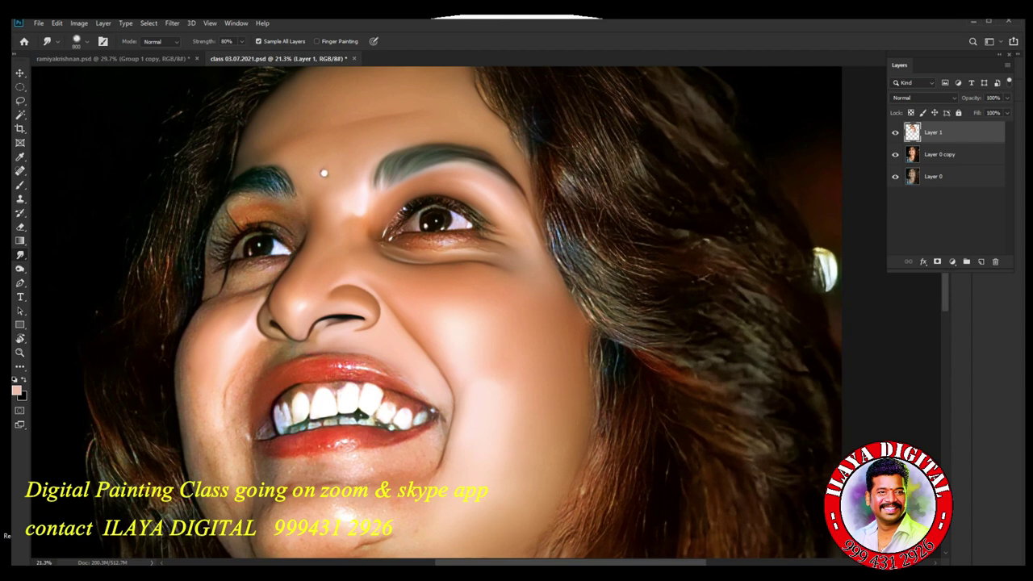
scroll(643, 334, down, 3)
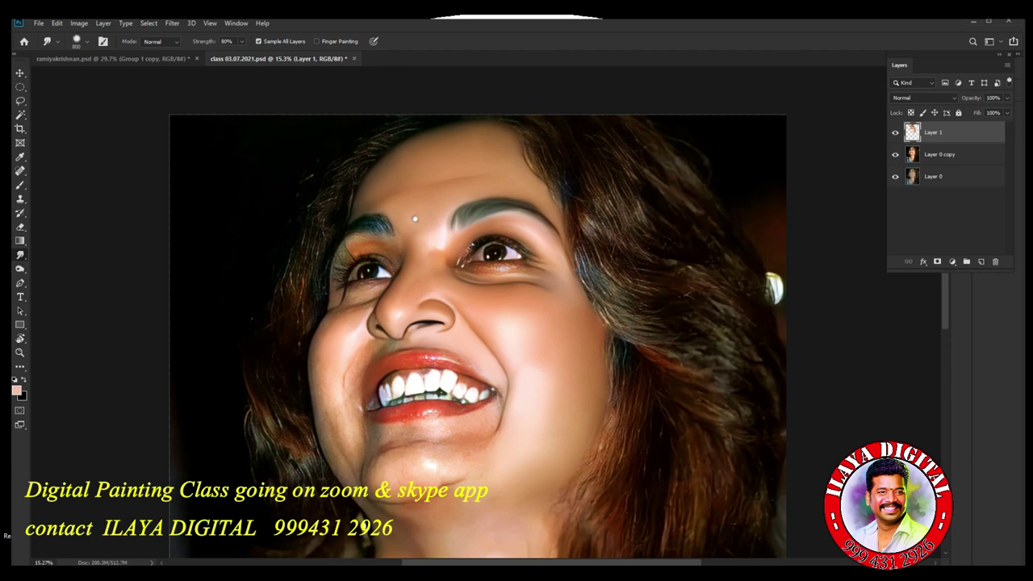
drag(426, 444, 581, 541)
scroll(431, 220, up, 7)
scroll(431, 220, up, 2)
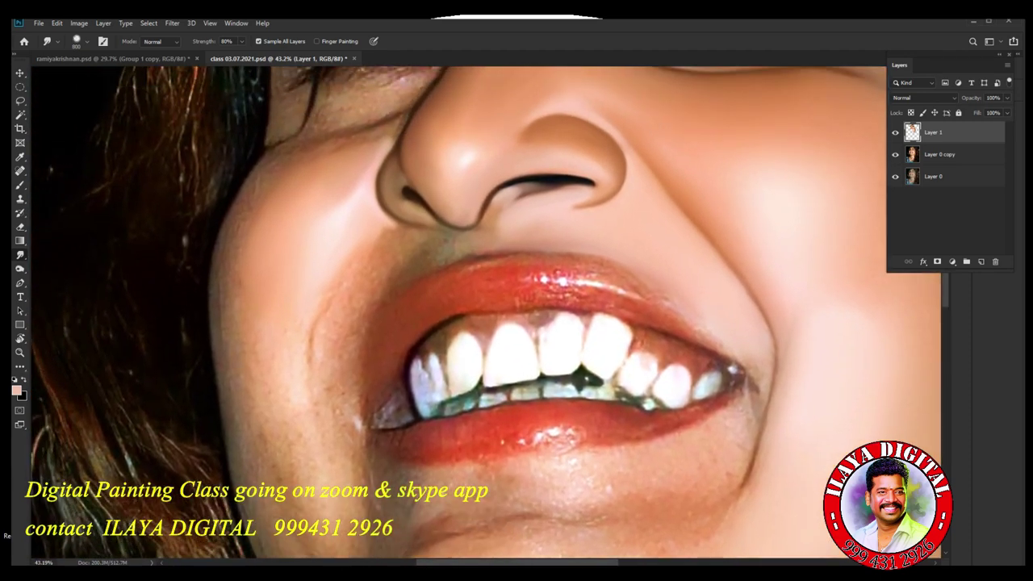
drag(556, 323, 524, 459)
scroll(438, 175, up, 4)
scroll(535, 267, down, 3)
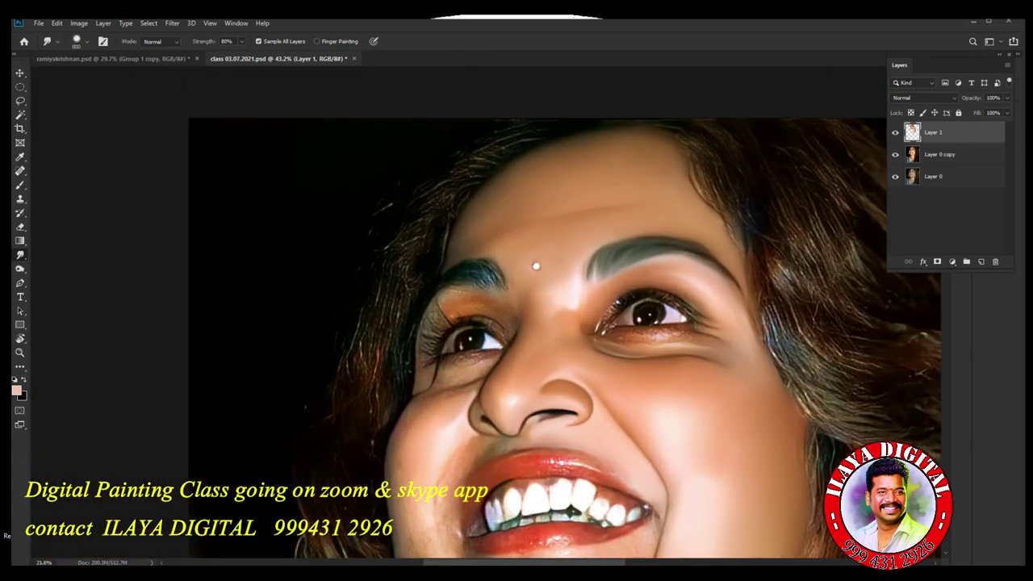
drag(530, 263, 370, 106)
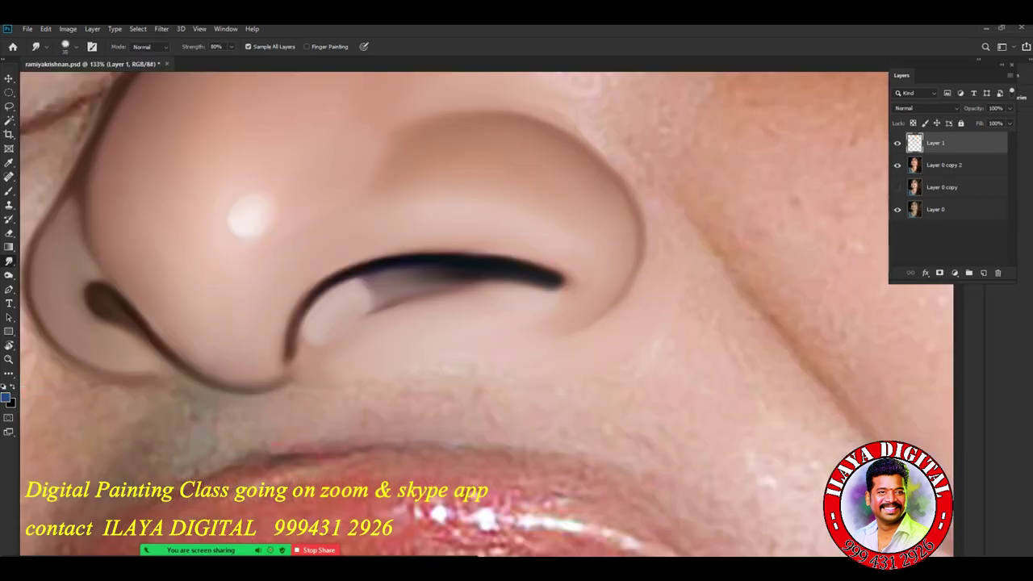
Compare the painted nose with the original photo in ramiyakrishnan.psd by repeatedly hiding and showing Layer 1.
scroll(550, 370, down, 5)
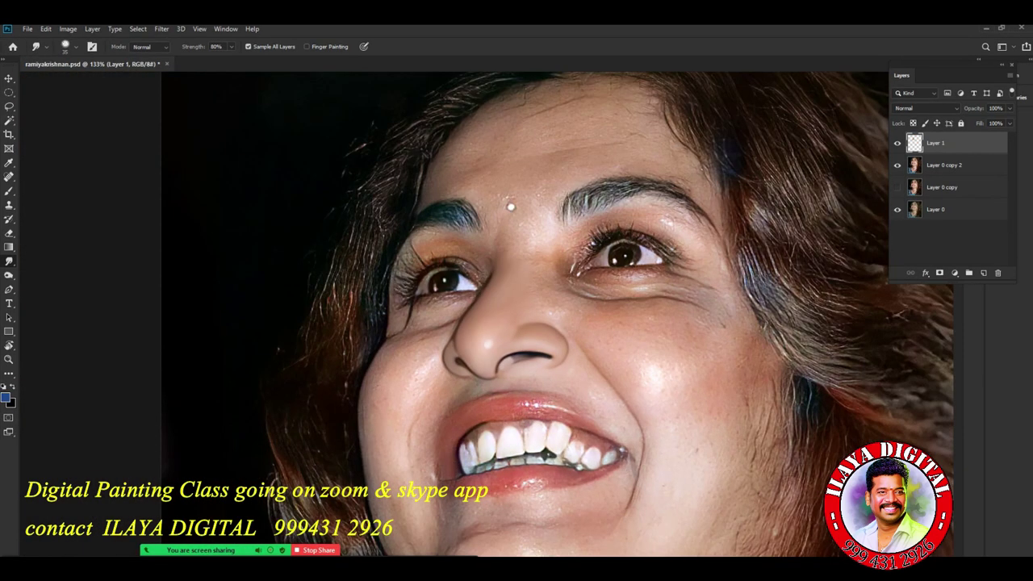
scroll(550, 370, up, 1)
click(897, 143)
click(897, 143)
click(897, 143)
click(897, 143)
click(897, 143)
click(898, 143)
click(897, 143)
click(897, 143)
click(897, 143)
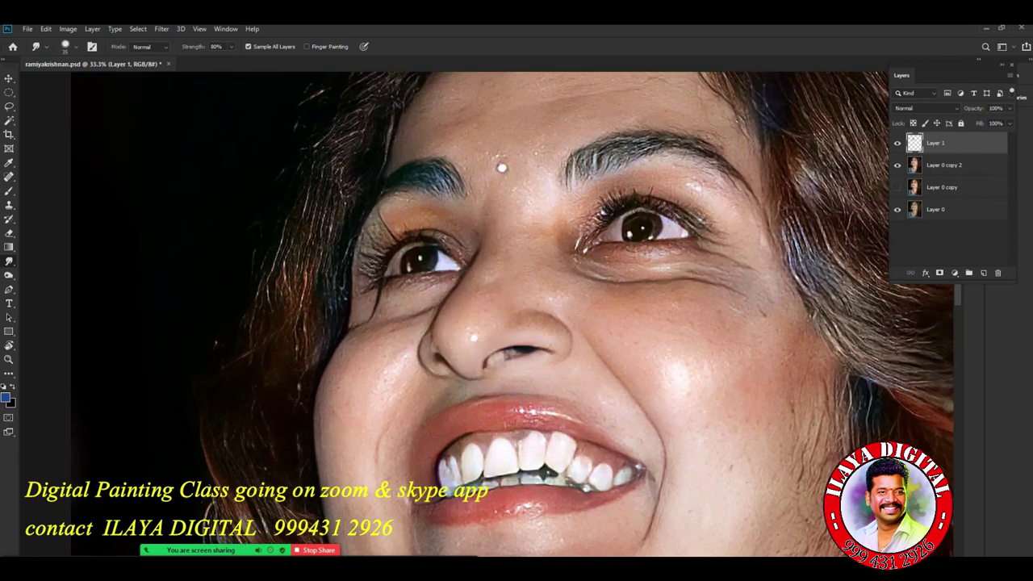
click(897, 143)
Erase the painted line and the surrounding skin at the right nostril's outer end on Layer 1, checking against the layer beneath.
scroll(651, 289, up, 3)
mouse_move(400, 482)
mouse_down()
mouse_move(541, 319)
mouse_move(590, 298)
mouse_up()
scroll(541, 319, up, 2)
key(e)
mouse_move(548, 244)
mouse_down()
mouse_move(598, 244)
mouse_move(514, 252)
mouse_up()
drag(518, 215, 554, 219)
drag(561, 255, 576, 259)
scroll(609, 307, down, 5)
scroll(609, 307, up, 4)
click(897, 143)
click(897, 143)
drag(539, 227, 546, 227)
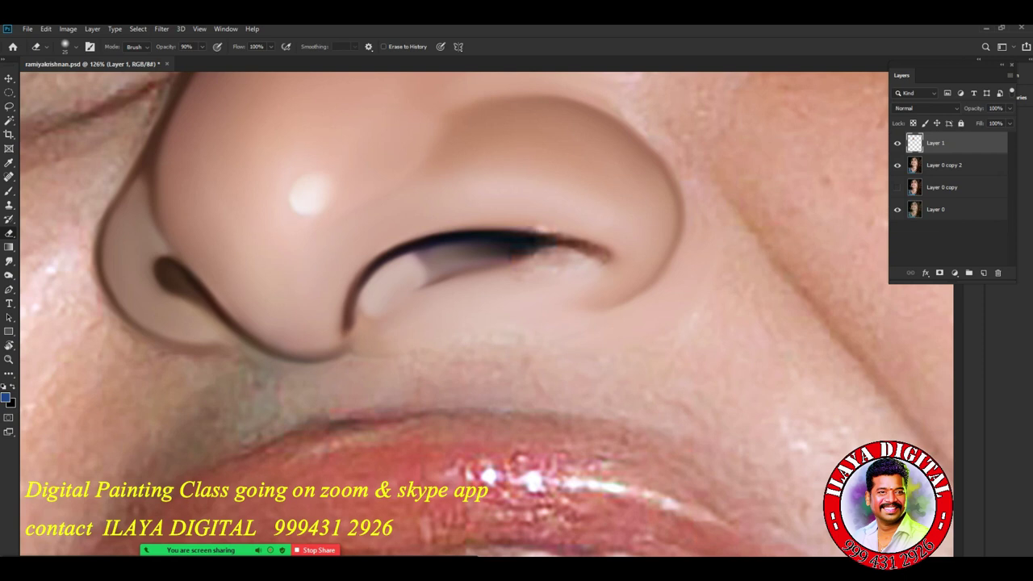
Blend the erased outer corner of the right nostril and its inner shading with the Smudge tool.
key(r)
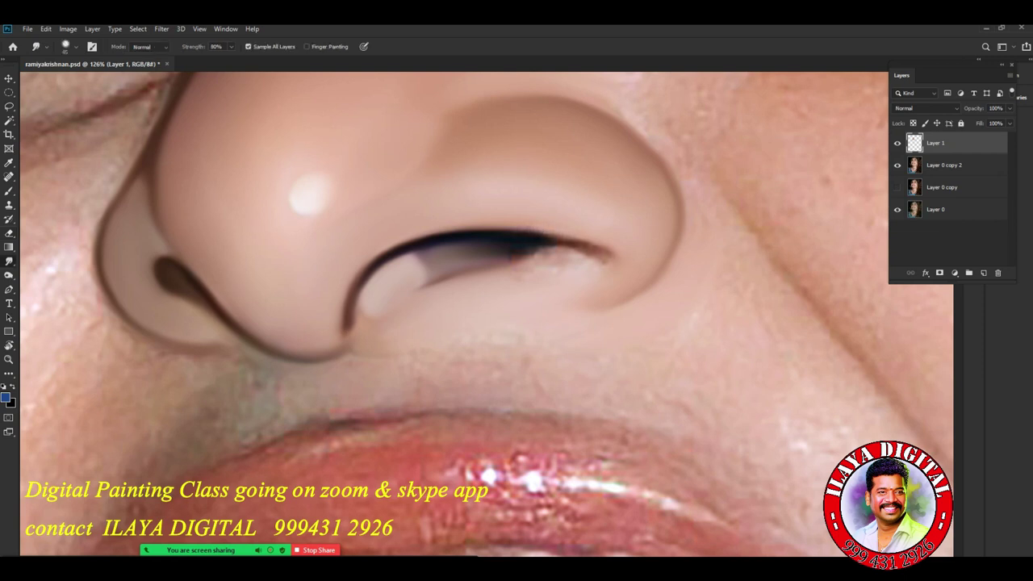
mouse_move(575, 260)
mouse_down()
mouse_move(545, 256)
mouse_move(564, 242)
mouse_up()
key([)
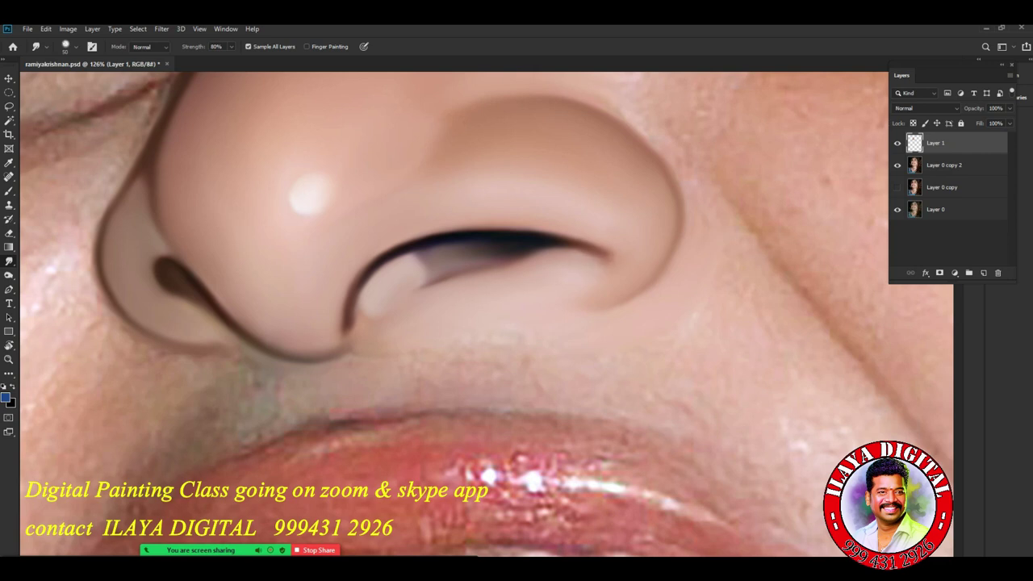
mouse_move(413, 266)
mouse_down()
mouse_move(430, 257)
mouse_move(412, 273)
mouse_up()
Compare the reworked nostril with the original across the whole face by hiding and showing Layer 1.
scroll(582, 321, down, 15)
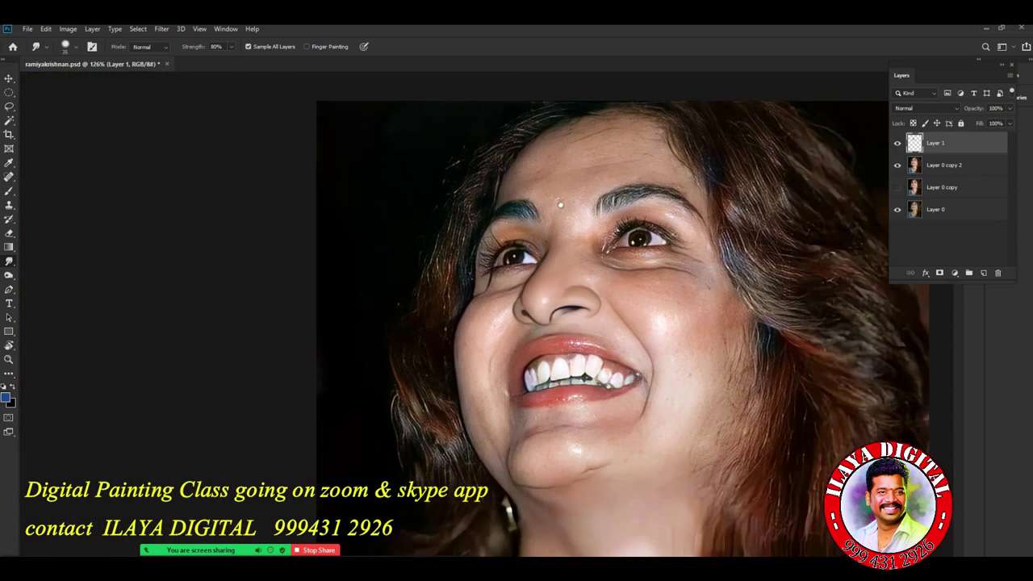
scroll(582, 320, up, 1)
click(896, 143)
click(897, 142)
click(896, 143)
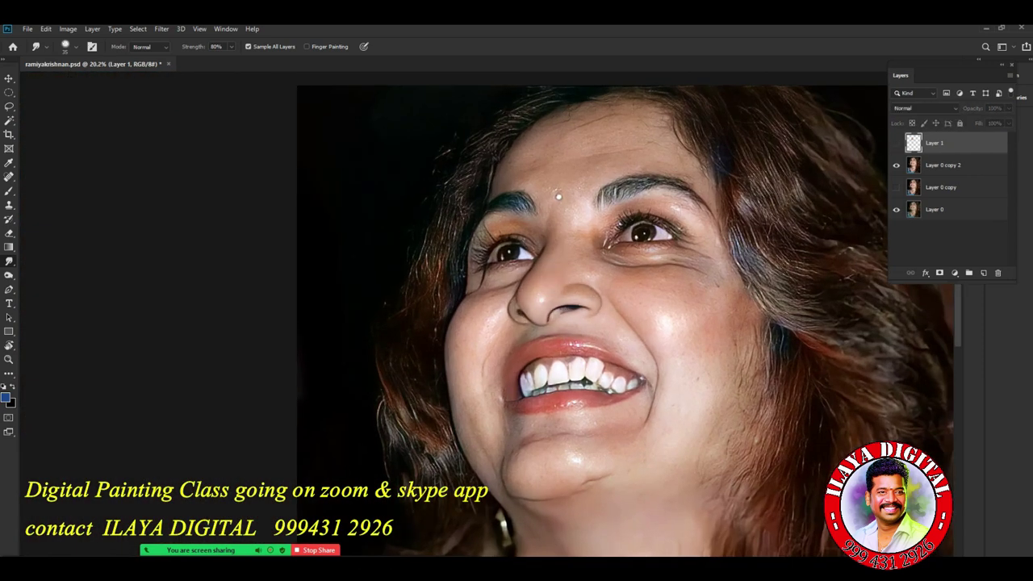
scroll(565, 309, up, 10)
scroll(484, 314, down, 5)
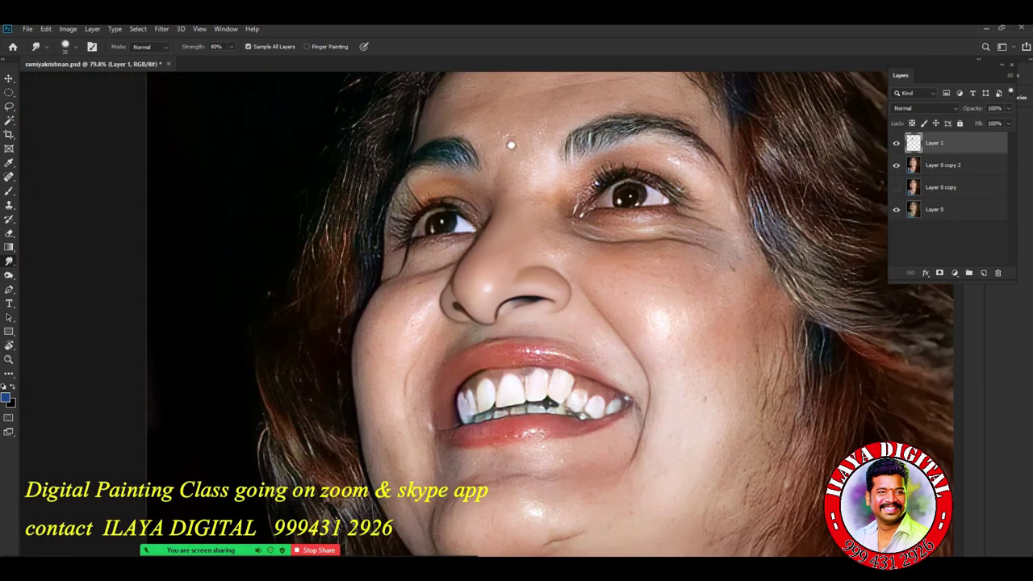
Start a Pen path around the nose's right wing and along the skin edge beneath the right nostril.
scroll(484, 314, up, 2)
scroll(601, 286, up, 3)
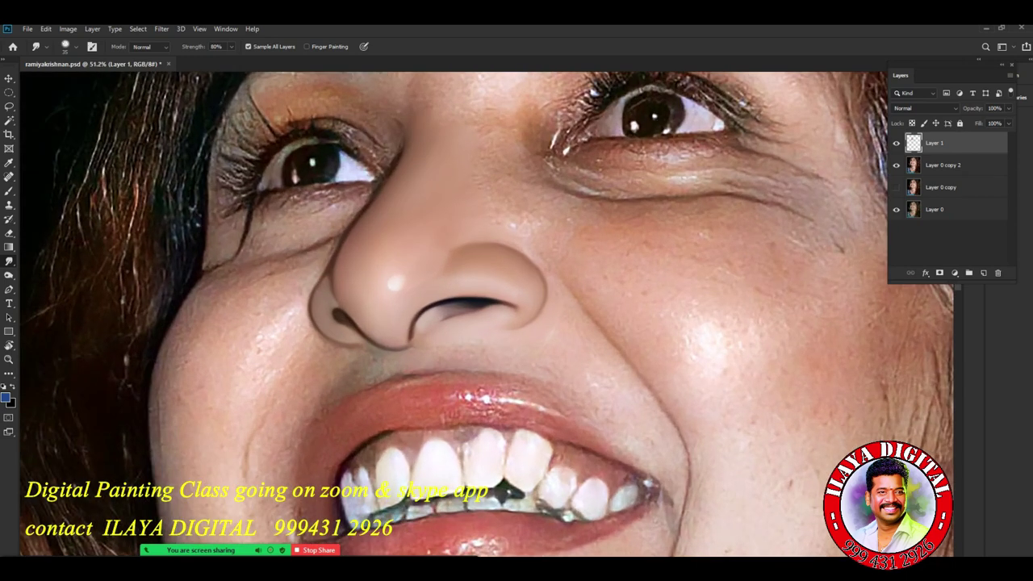
scroll(620, 422, up, 3)
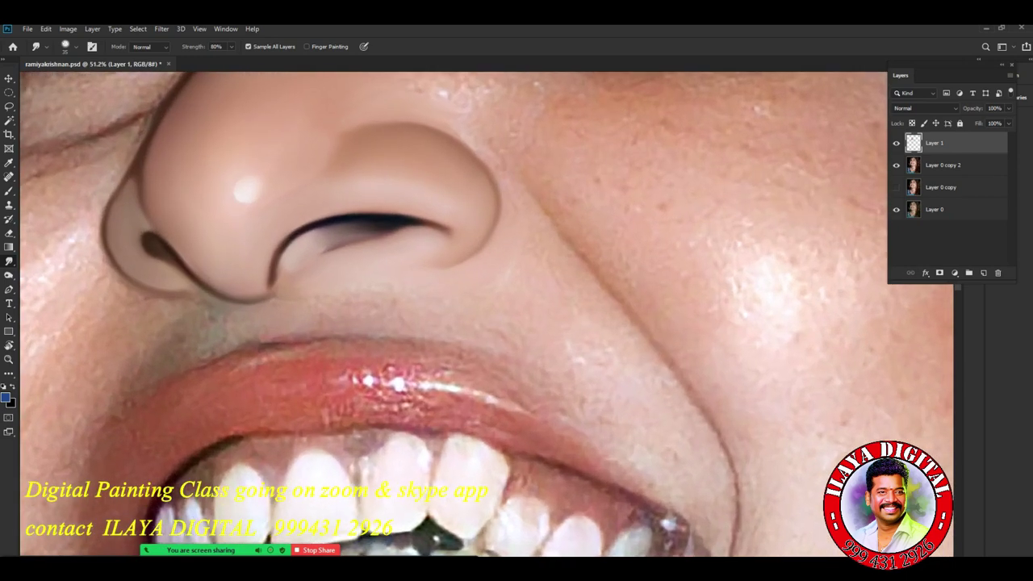
key(p)
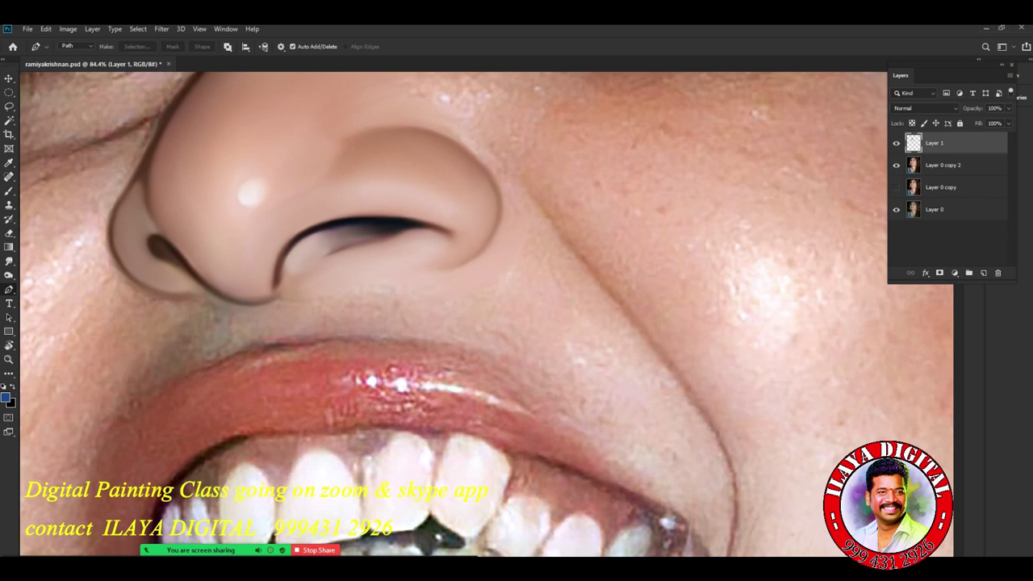
click(454, 139)
drag(479, 254, 416, 315)
alt+click(479, 254)
drag(410, 279, 370, 284)
alt+click(410, 279)
click(325, 294)
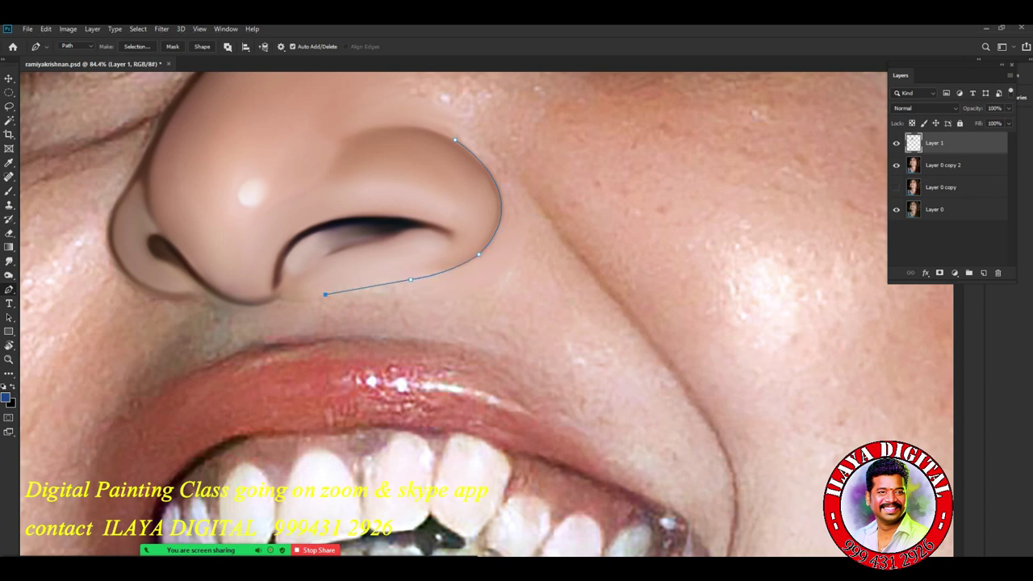
Continue the path from beneath the nostril down to the upper lip's edge and try a curve along the lip toward the mouth corner.
click(303, 345)
scroll(577, 358, down, 4)
drag(576, 358, 554, 279)
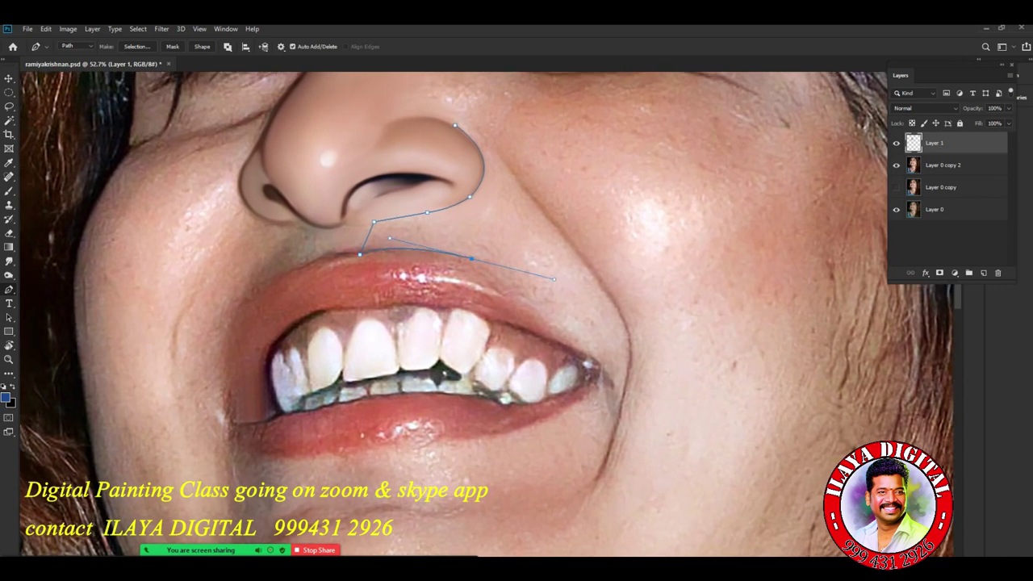
alt+click(471, 258)
drag(593, 362, 628, 425)
scroll(593, 440, down, 1)
scroll(593, 440, up, 3)
key(ctrl+z)
key(ctrl+z)
key(ctrl+z)
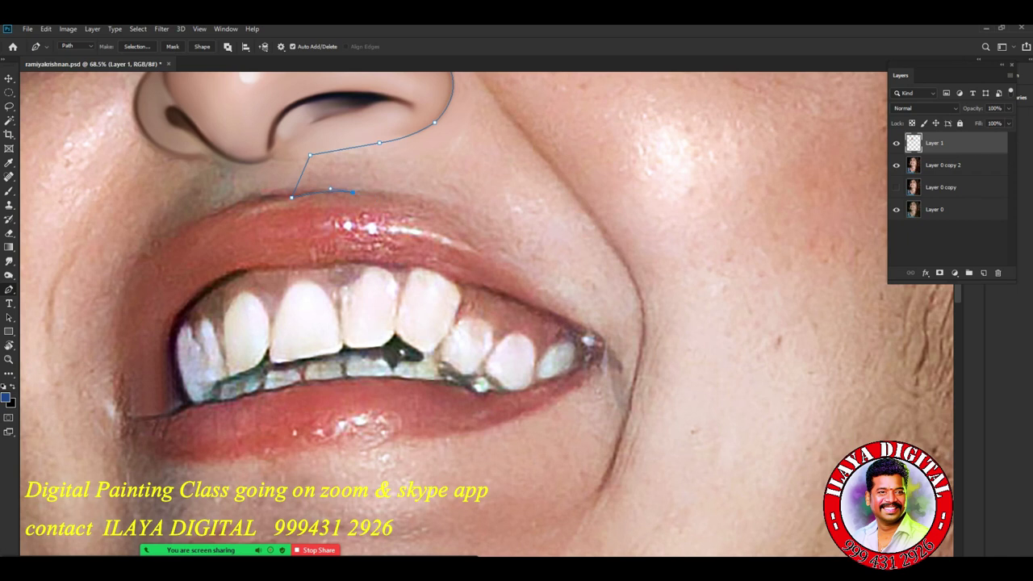
Trace the path along the upper lip's outer edge, around the mouth corner and back under the lower lip.
drag(577, 321, 664, 452)
alt+click(577, 321)
drag(599, 338, 606, 348)
drag(482, 427, 385, 444)
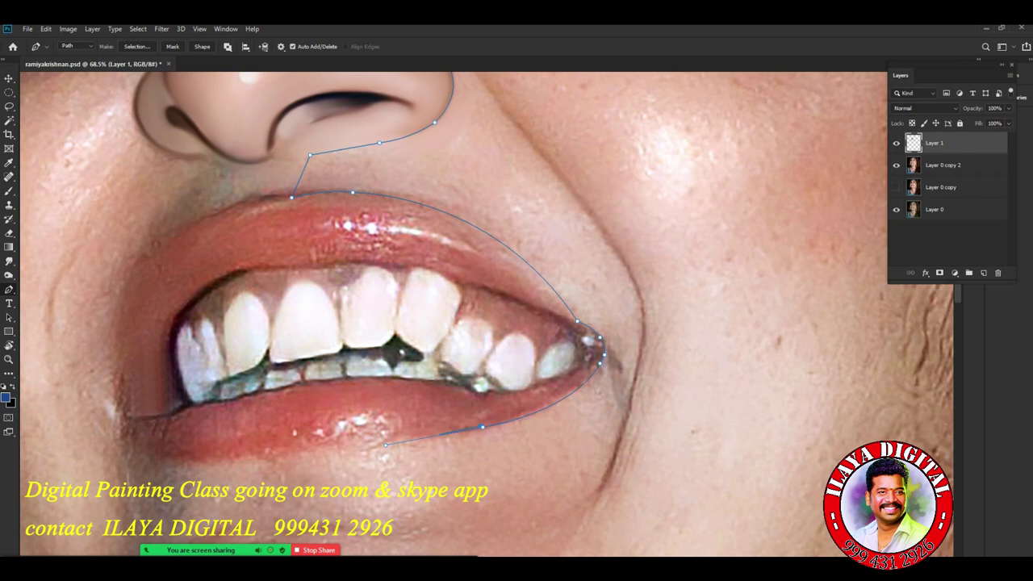
alt+click(481, 426)
Carry the path across the skin below the lower lip, up the smile fold and over the nose wing to close it.
drag(403, 434, 445, 530)
drag(600, 486, 622, 438)
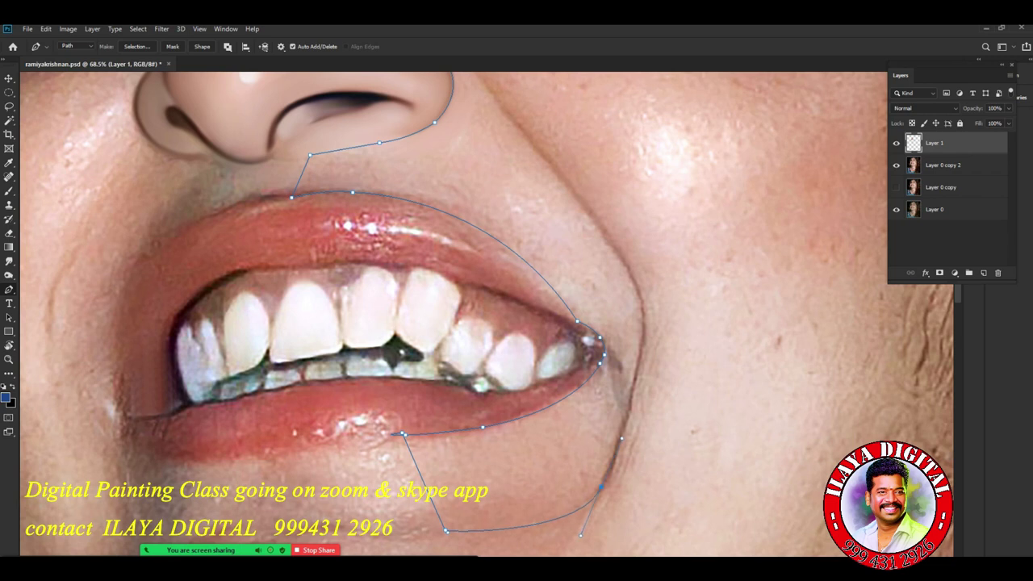
drag(626, 267, 583, 198)
drag(626, 267, 647, 476)
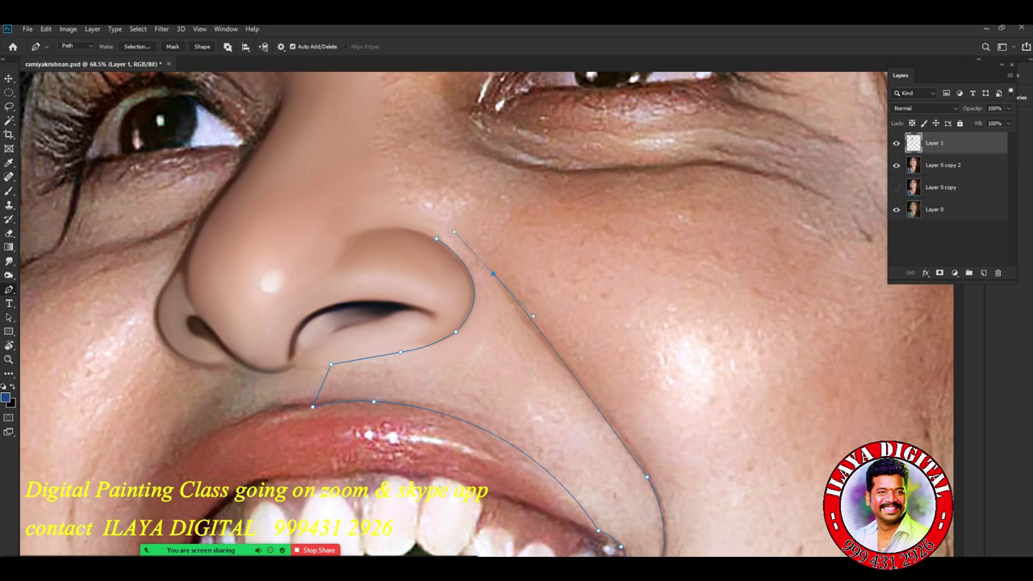
drag(566, 367, 531, 330)
drag(475, 253, 435, 211)
alt+click(475, 253)
click(354, 235)
Convert the closed path around the mouth-side skin into a selection and feather it by 5 pixels.
key(ctrl+Return)
key(shift+F6)
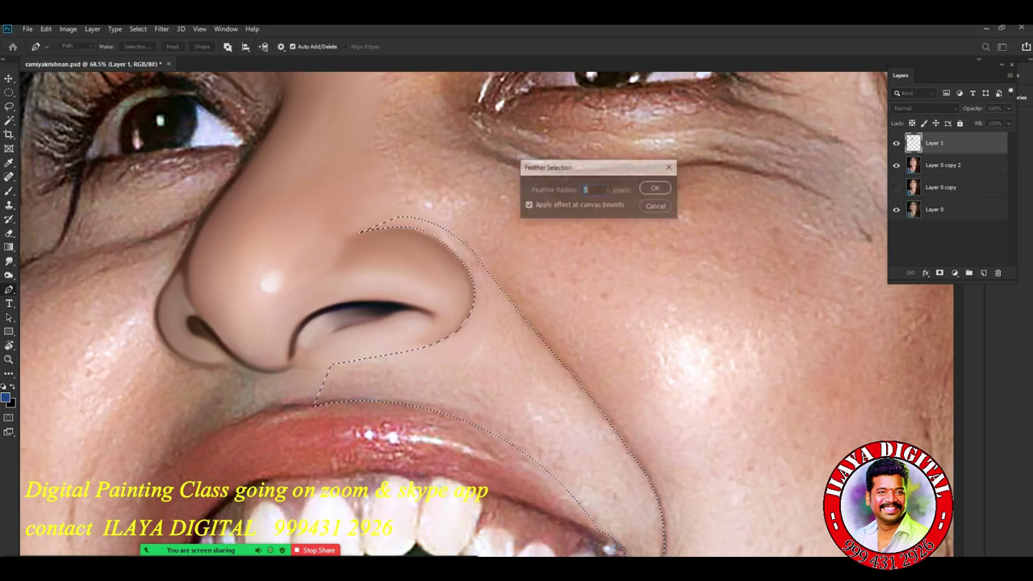
key(Return)
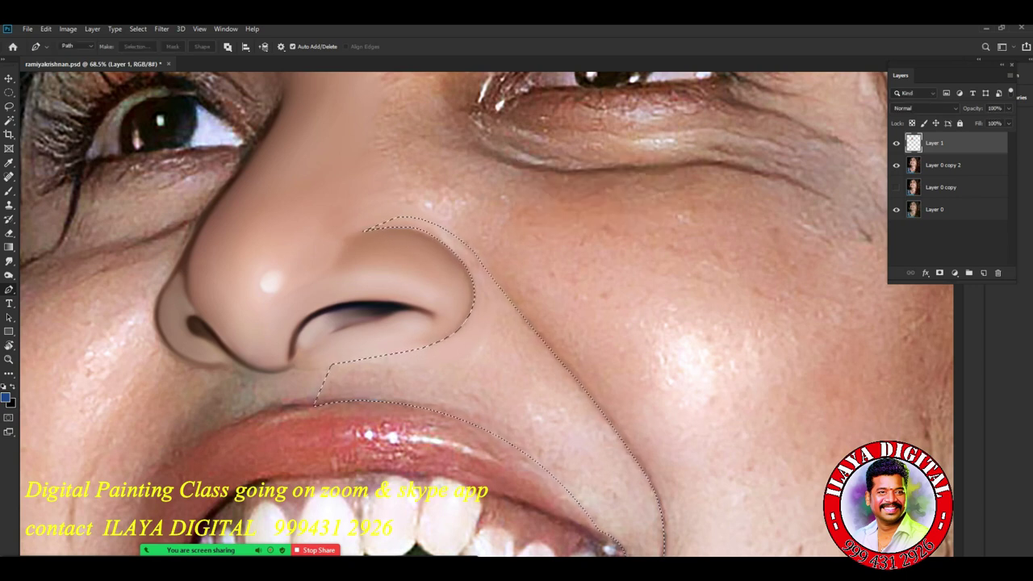
key(shift+F6)
key(Return)
Smooth the selected skin between the nose wing, upper lip and smile fold with the Smudge tool.
key(r)
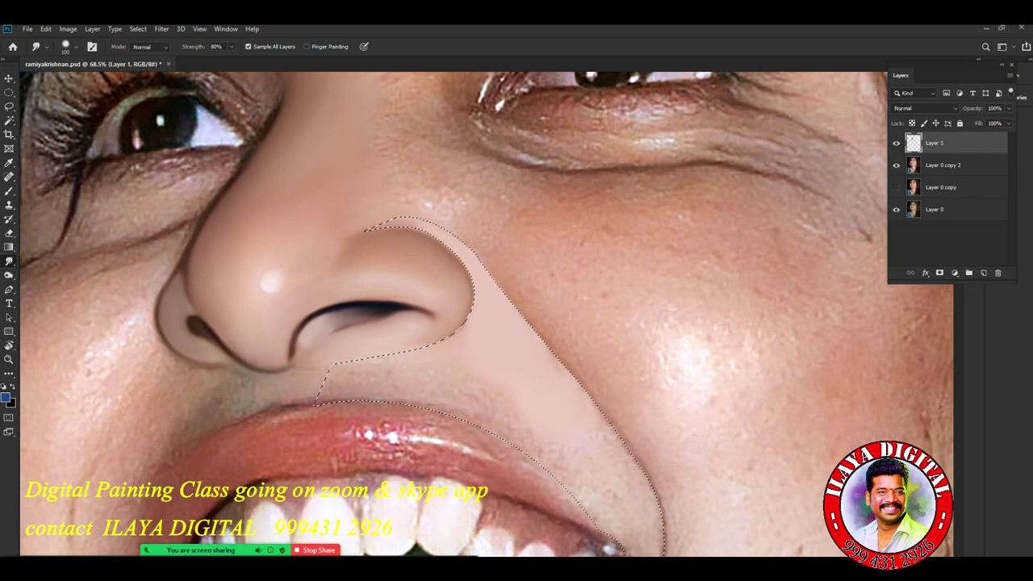
key(bracketleft)
key(bracketleft)
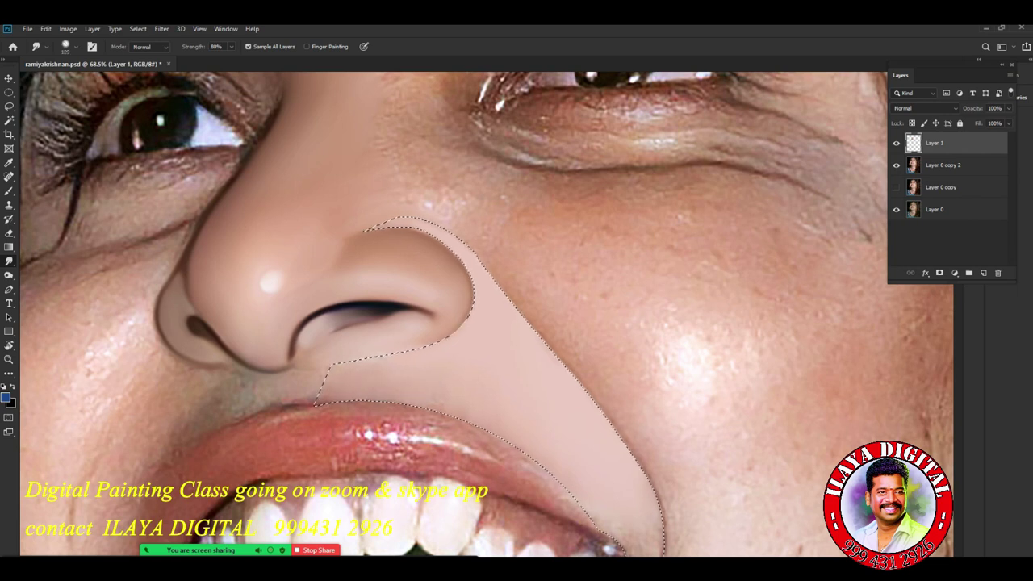
drag(500, 404, 470, 205)
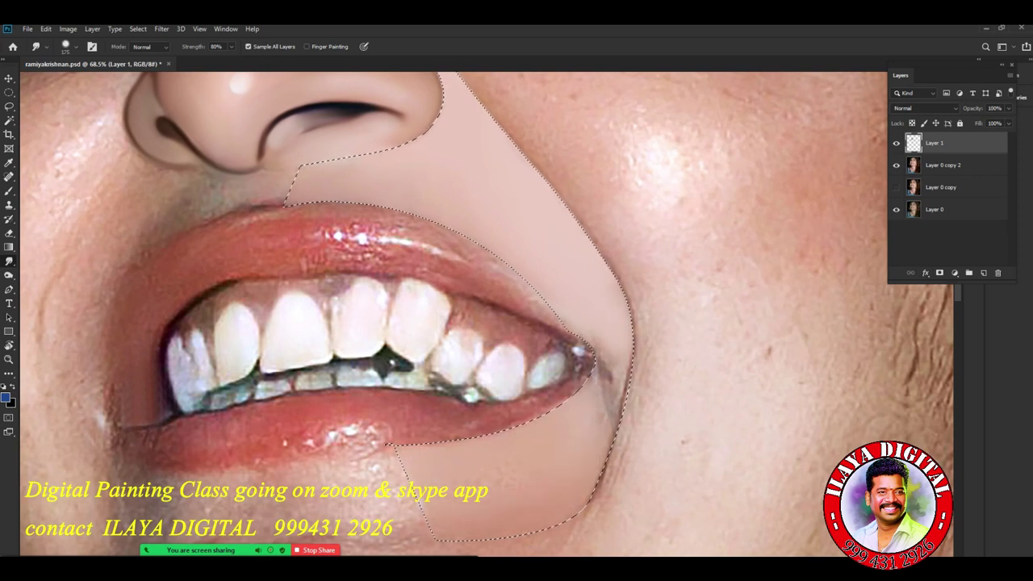
Smudge away the dark crease beside the mouth corner and even out the selected skin below it, varying the brush size.
key(bracketleft)
key(bracketleft)
key(bracketleft)
key(bracketleft)
drag(605, 364, 620, 411)
key(bracketright)
key(bracketright)
key(bracketright)
key(bracketright)
key(bracketright)
key(bracketright)
key(bracketright)
drag(619, 347, 618, 387)
key(bracketleft)
key(bracketleft)
key(bracketleft)
key(bracketleft)
key(bracketleft)
key(bracketleft)
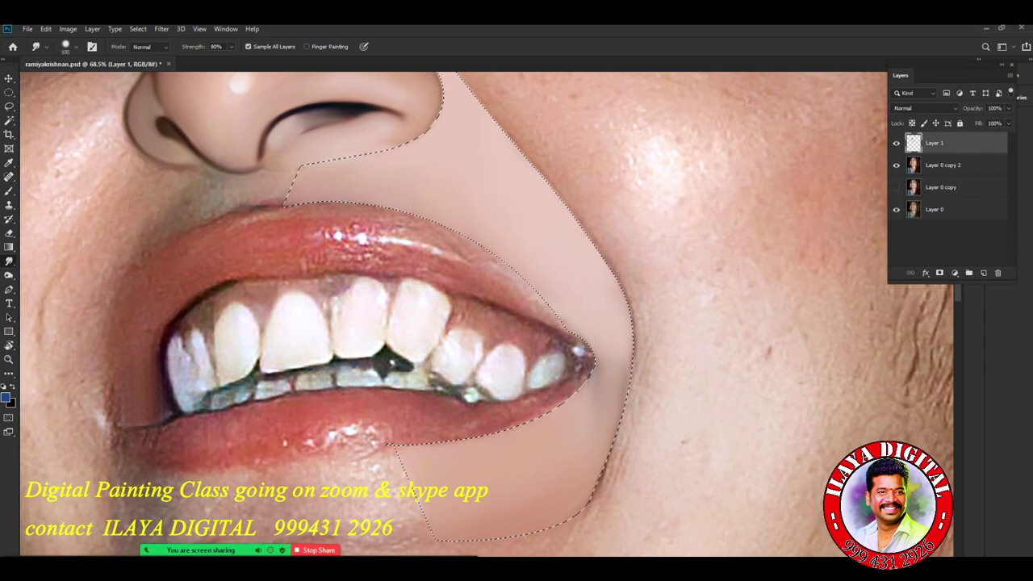
Smudge the skin beside the nose wing and the cheek edge along the upper smile fold.
scroll(411, 338, down, 3)
scroll(479, 270, up, 5)
mouse_move(480, 226)
mouse_down()
mouse_move(495, 533)
mouse_move(487, 481)
mouse_up()
scroll(413, 369, up, 3)
key(bracketleft)
key(bracketleft)
key(bracketleft)
key(bracketleft)
key(bracketleft)
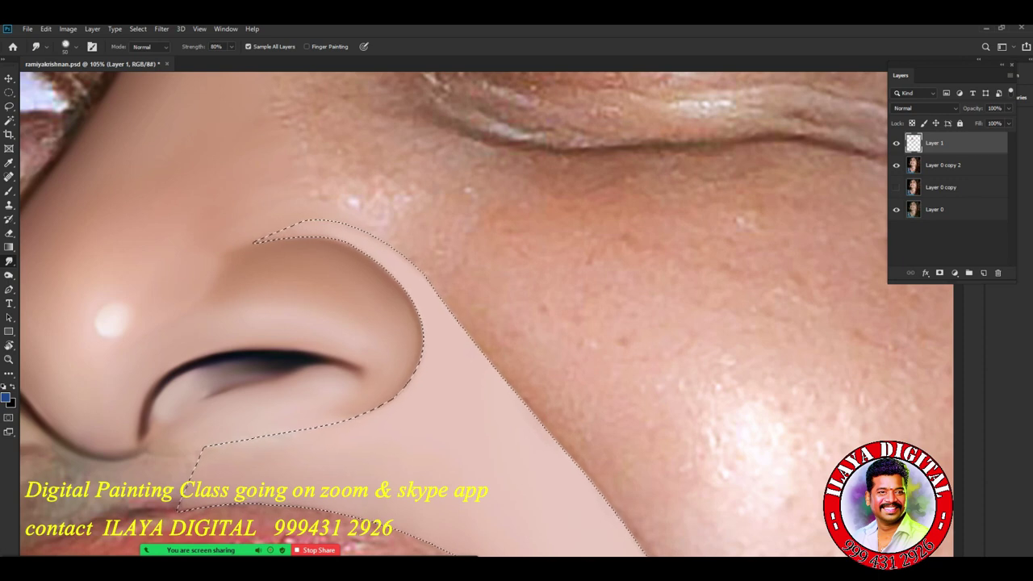
key(bracketright)
key(bracketright)
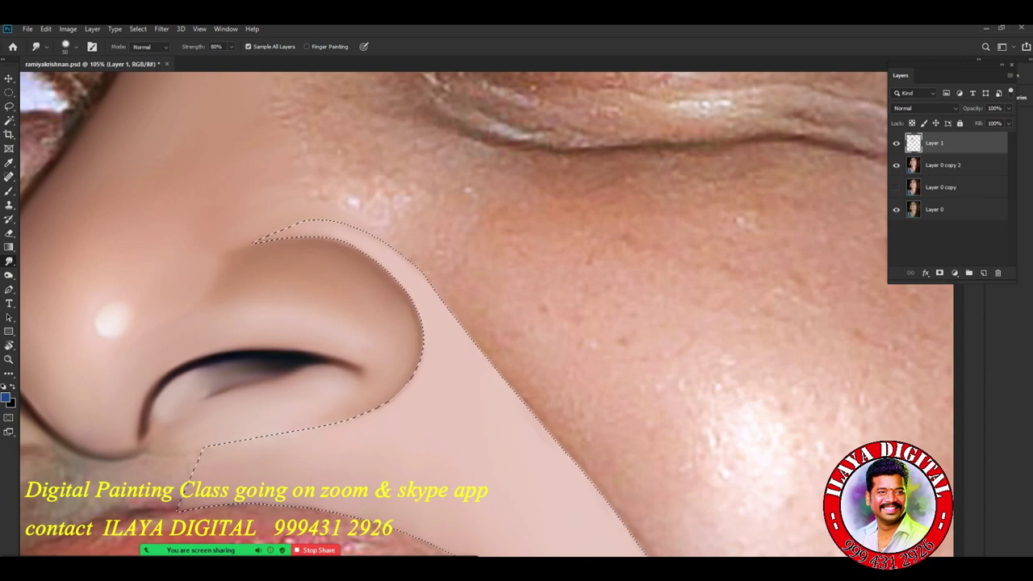
key(bracketright)
drag(517, 411, 415, 154)
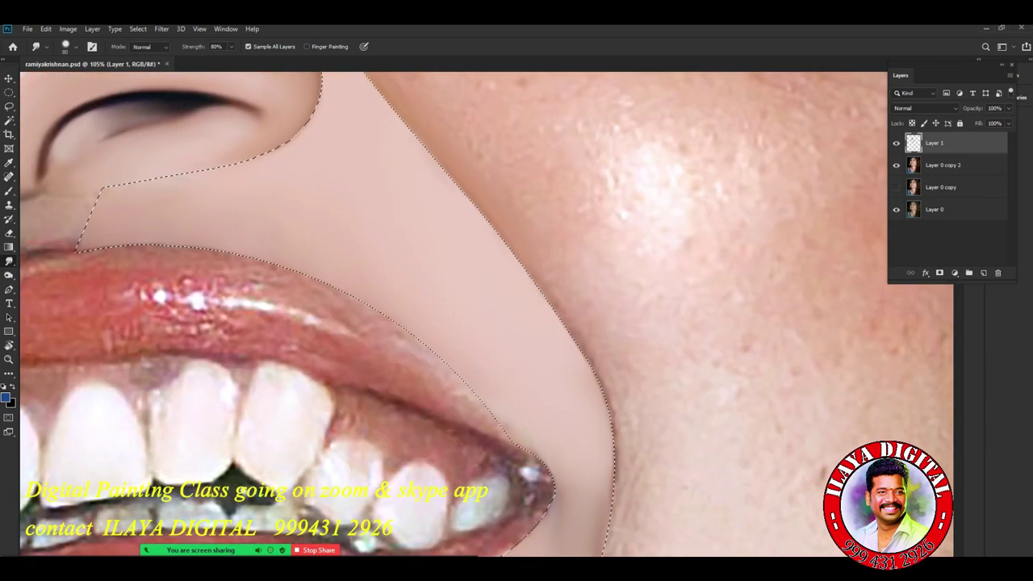
Smudge the skin along the lower smile fold and beneath the selected patch below the lower lip.
scroll(484, 314, down, 3)
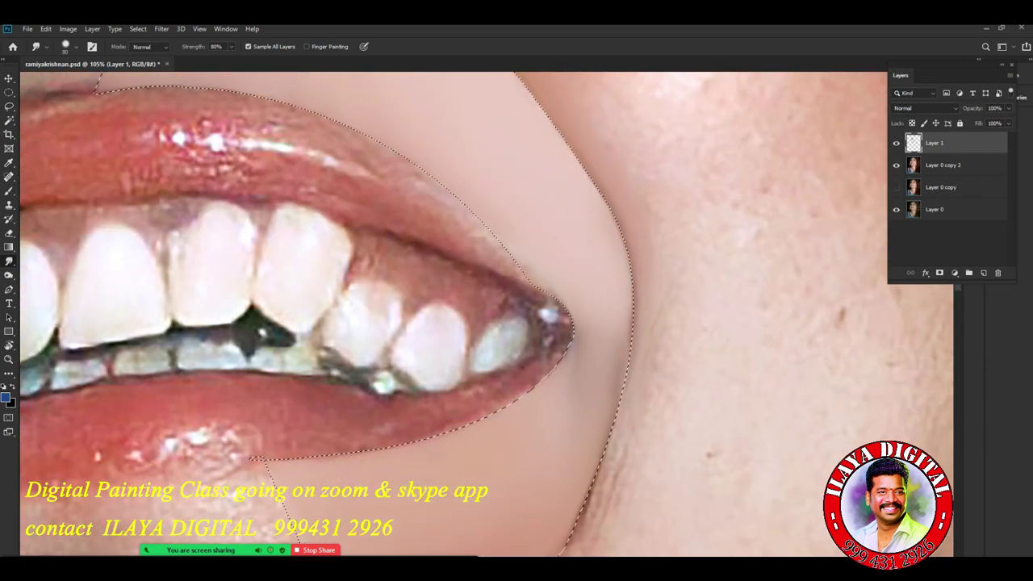
scroll(484, 315, down, 3)
key(bracketright)
key(bracketright)
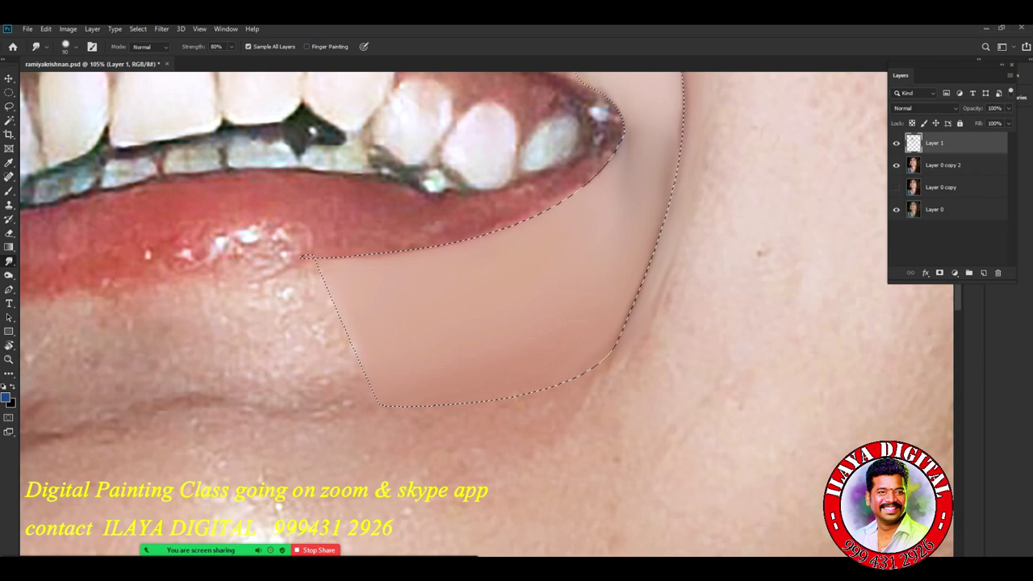
key(bracketleft)
key(bracketleft)
key(bracketleft)
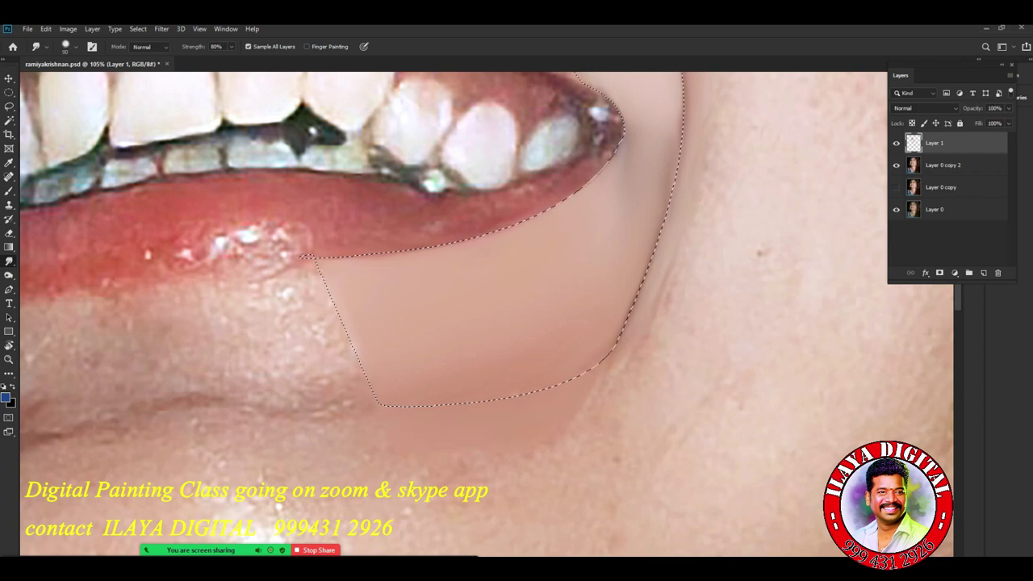
mouse_move(501, 275)
mouse_down()
mouse_move(576, 276)
mouse_move(504, 276)
mouse_up()
Deselect the area and examine the smoothed mouth-side skin in relation to the whole face.
drag(492, 217, 658, 511)
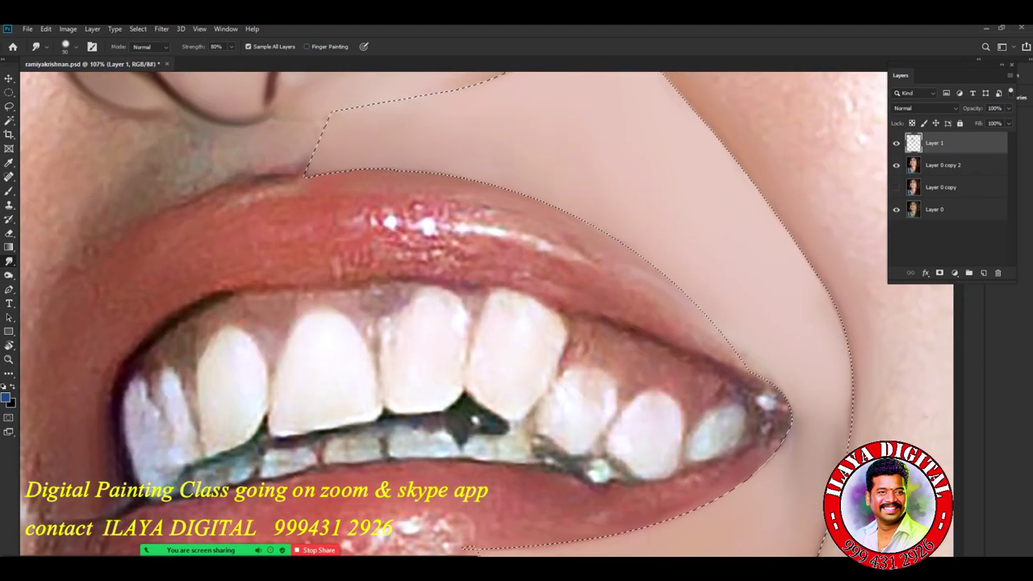
scroll(484, 516, down, 10)
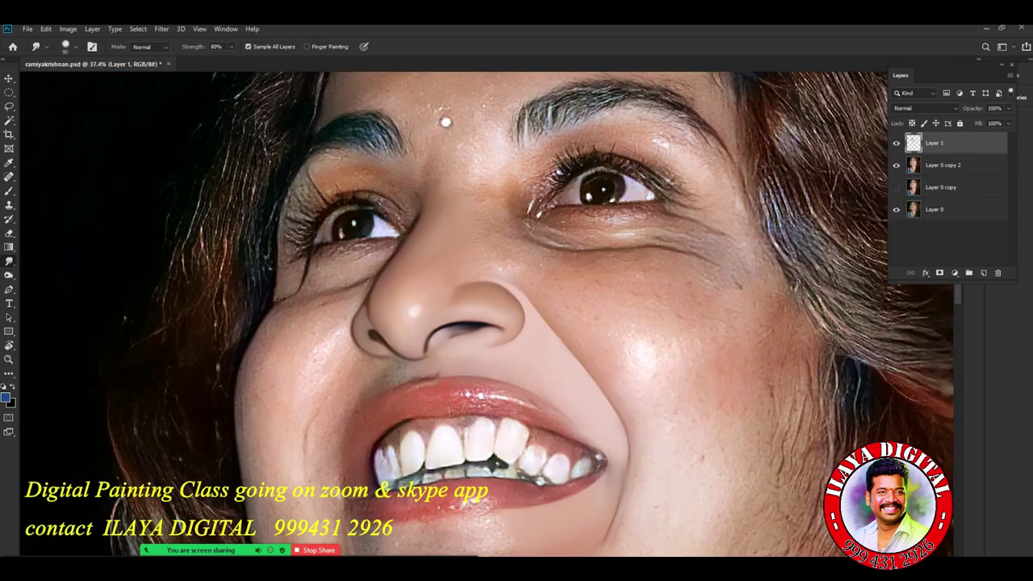
scroll(666, 313, up, 8)
scroll(666, 313, down, 5)
scroll(609, 484, up, 4)
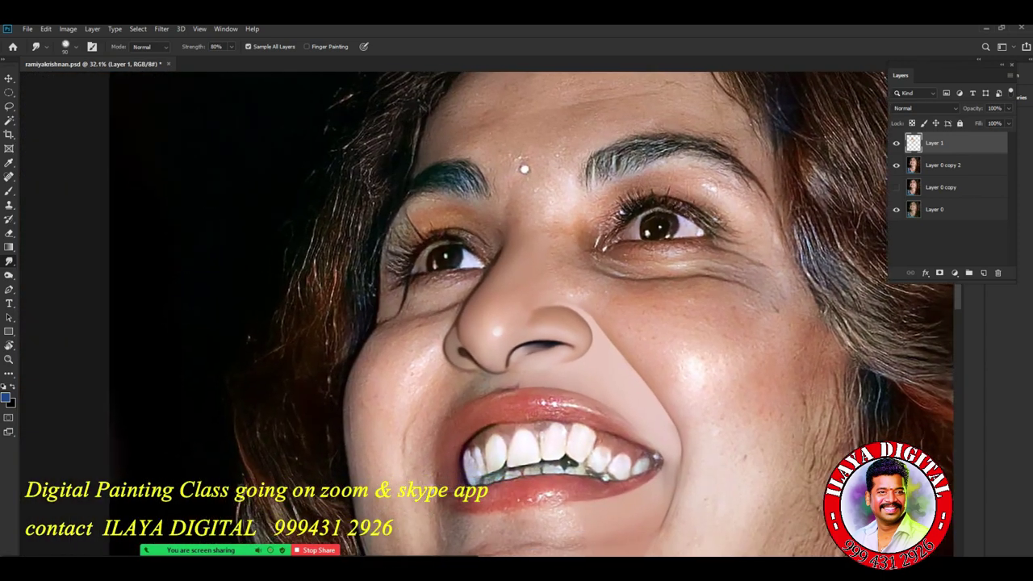
scroll(507, 284, down, 4)
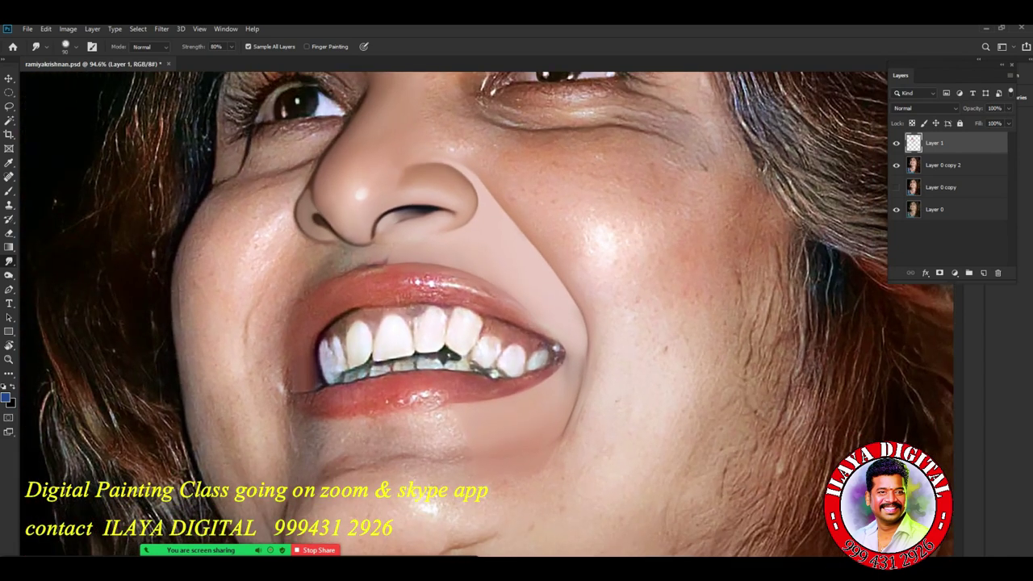
Set the Eraser opacity to 61% and soften the painted skin's edge above the upper lip and at the mouth corner.
scroll(485, 286, up, 3)
drag(533, 186, 594, 366)
scroll(615, 351, up, 5)
scroll(484, 315, down, 3)
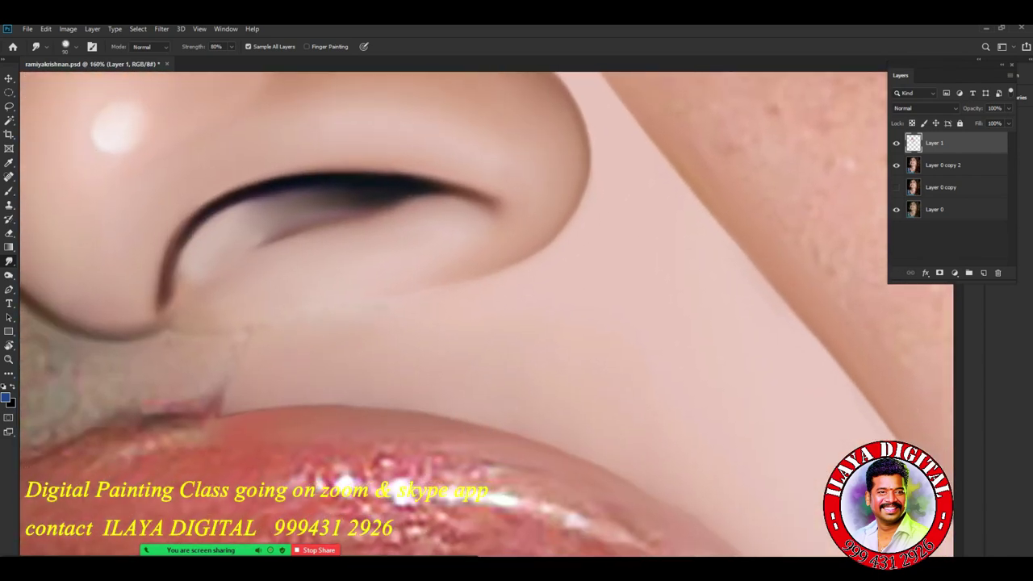
key(e)
drag(201, 59, 188, 59)
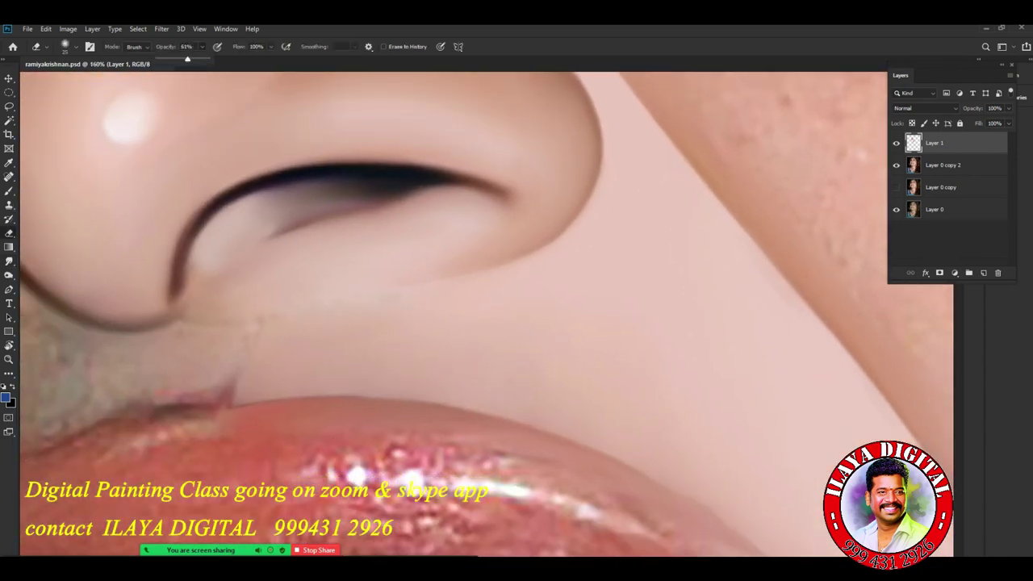
mouse_move(256, 381)
mouse_down()
mouse_move(231, 407)
mouse_move(292, 391)
mouse_up()
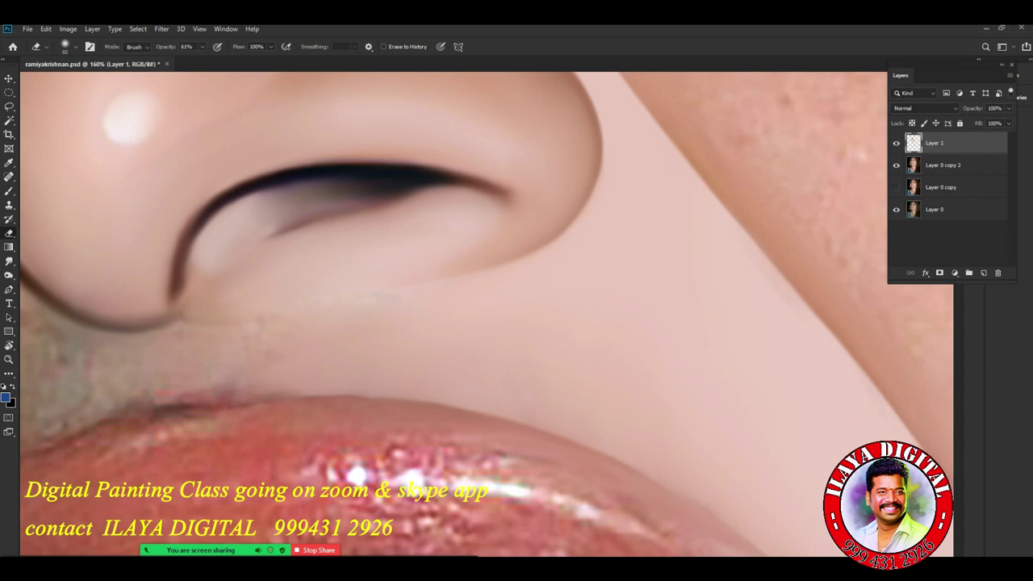
drag(452, 411, 306, 157)
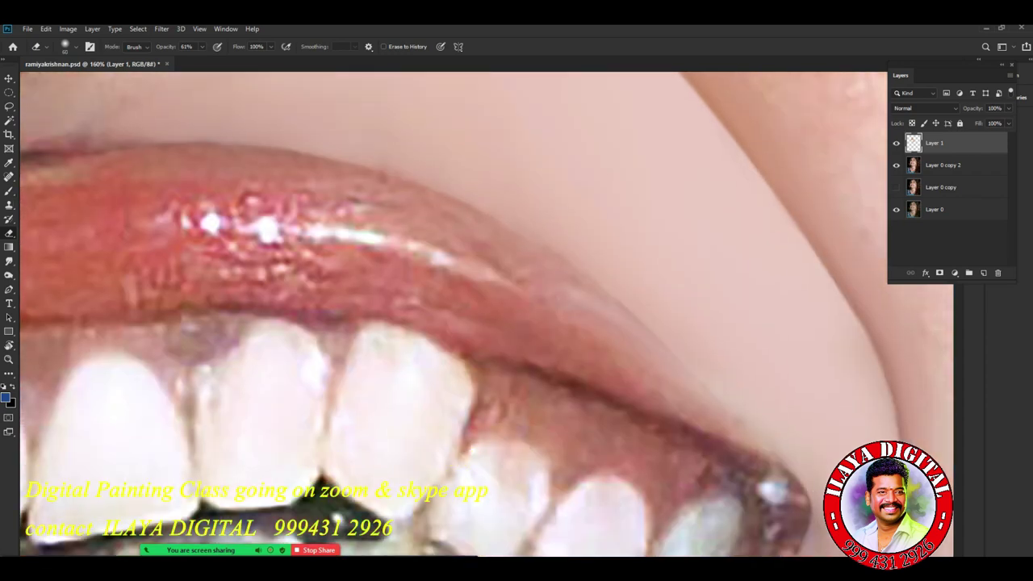
drag(807, 494, 803, 475)
scroll(660, 414, down, 5)
drag(660, 414, 616, 263)
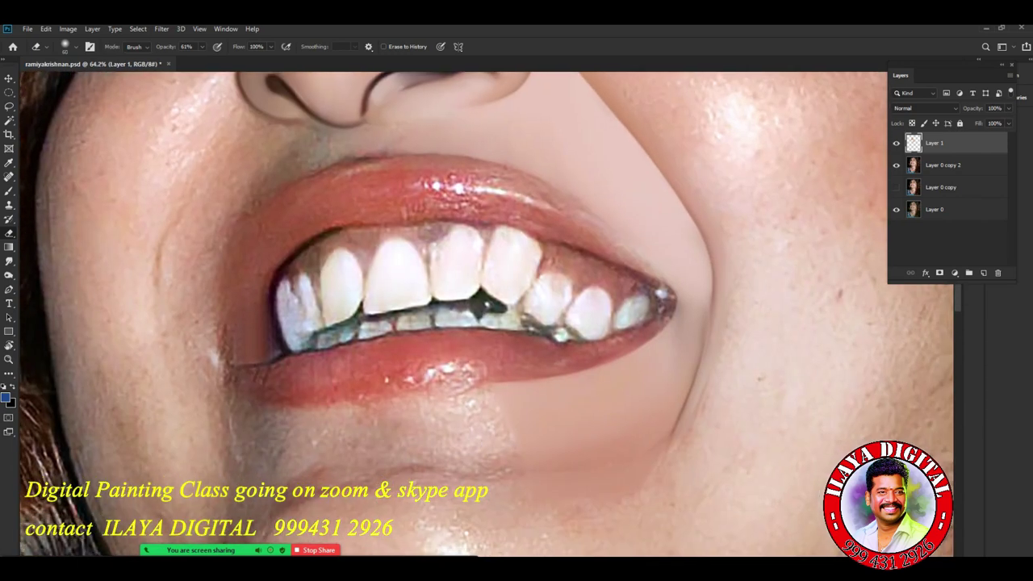
key(super+space)
drag(622, 258, 432, 536)
drag(432, 536, 472, 535)
scroll(427, 355, up, 4)
key(r)
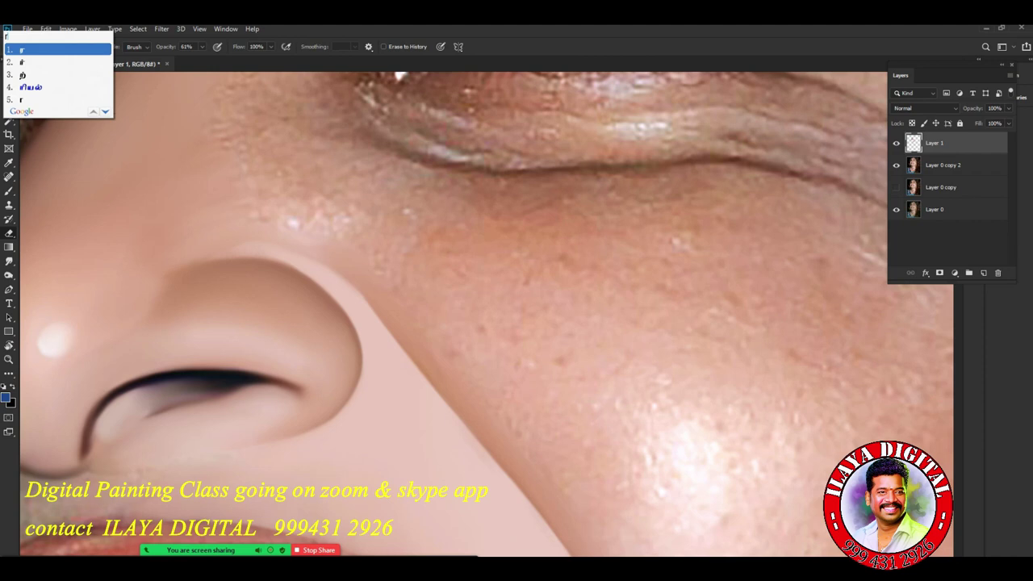
key(Escape)
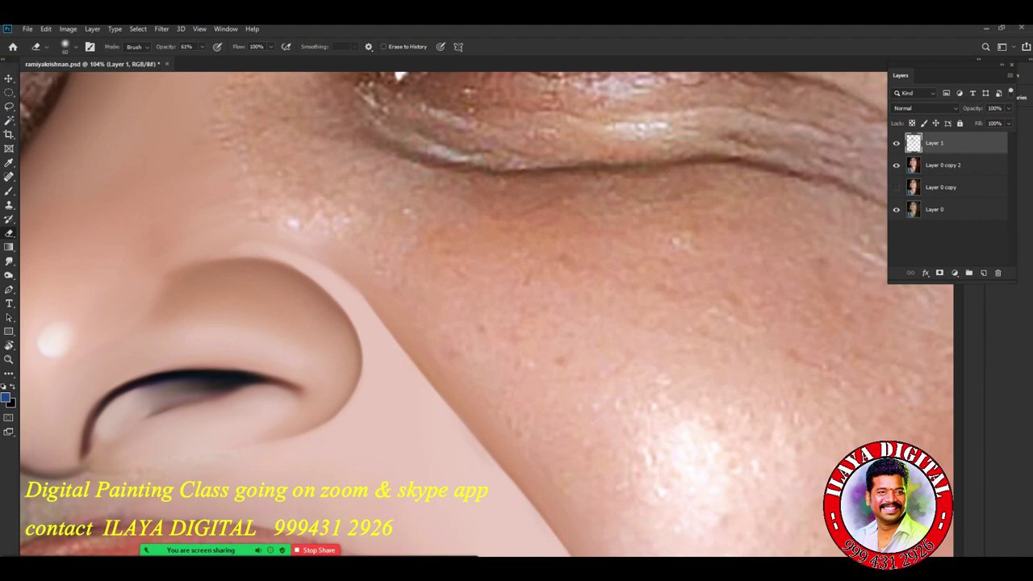
key(super+space)
Blend the skin around the nose wing and along the smile fold's edge with the Smudge tool.
key(r)
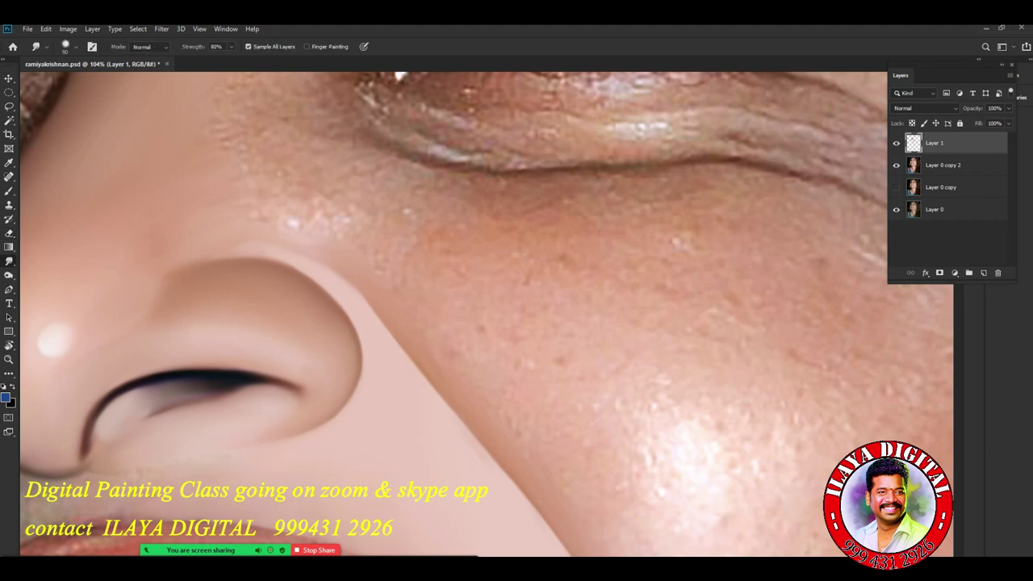
scroll(363, 363, up, 2)
scroll(363, 363, down, 2)
scroll(517, 259, up, 6)
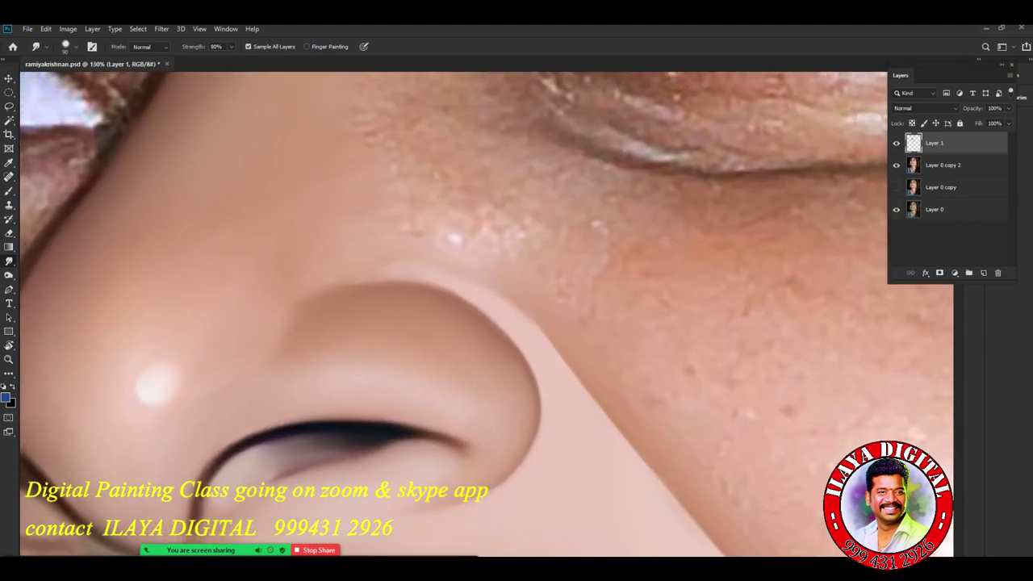
scroll(672, 73, down, 3)
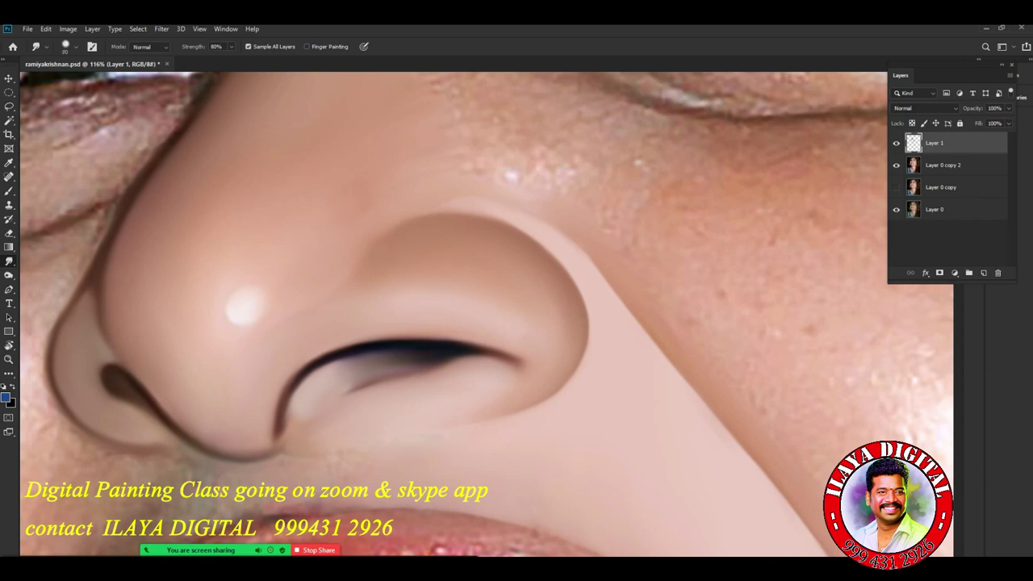
drag(543, 404, 520, 411)
drag(574, 245, 803, 522)
drag(726, 436, 502, 200)
mouse_move(535, 231)
mouse_down()
mouse_move(647, 386)
mouse_move(690, 526)
mouse_up()
Trace the lower crease of the right-hand eye's under-eye fold with a Pen path starting near its inner corner.
key(ctrl+0)
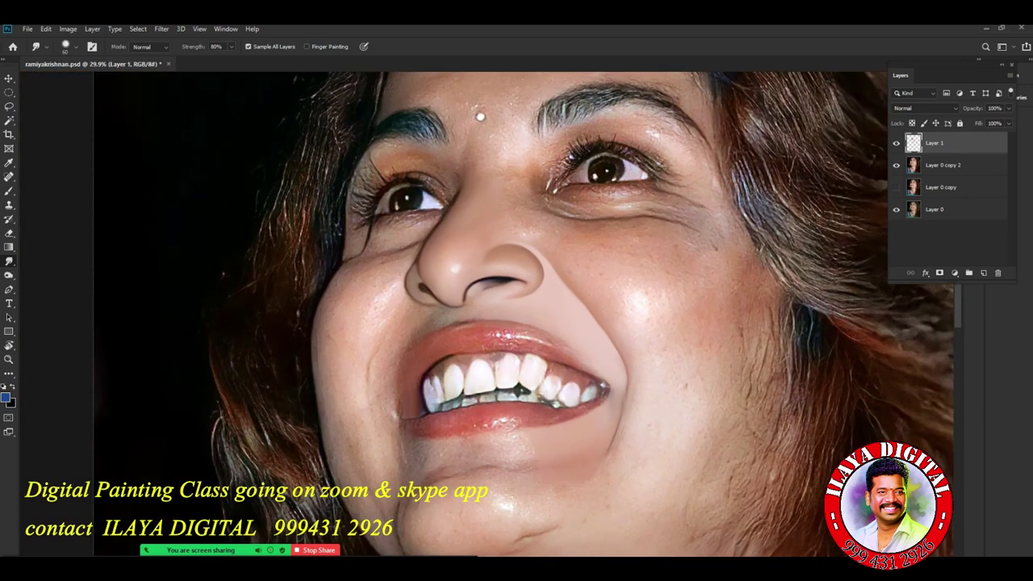
drag(637, 382, 710, 382)
drag(484, 174, 542, 526)
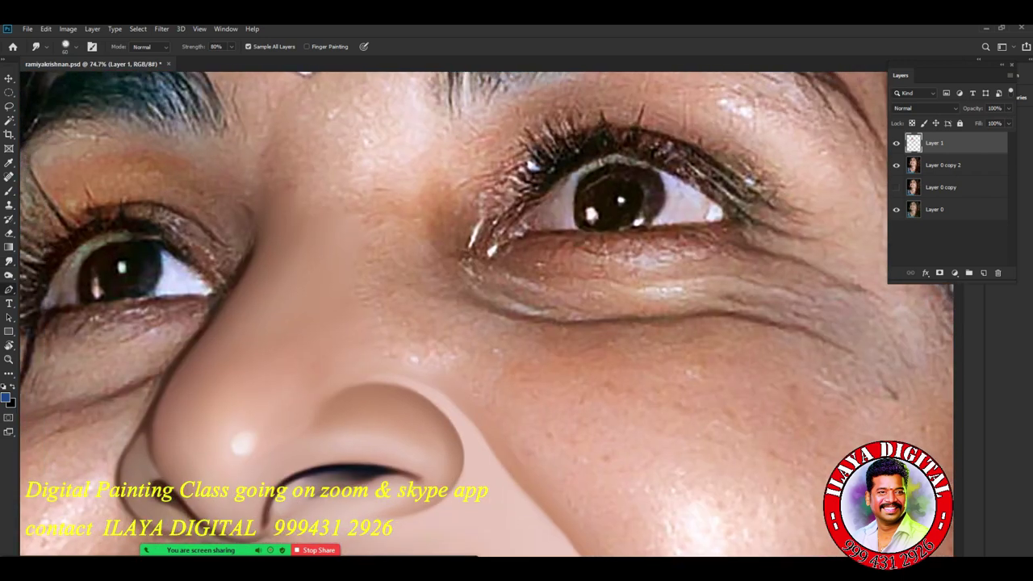
key(p)
click(459, 284)
drag(643, 319, 784, 297)
drag(815, 339, 848, 340)
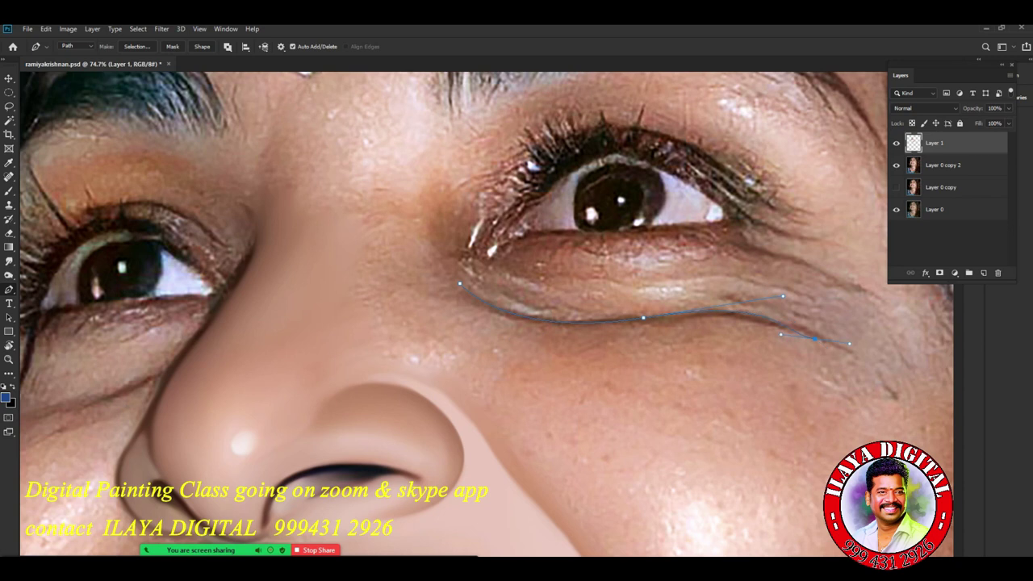
key(ctrl+z)
drag(714, 313, 883, 278)
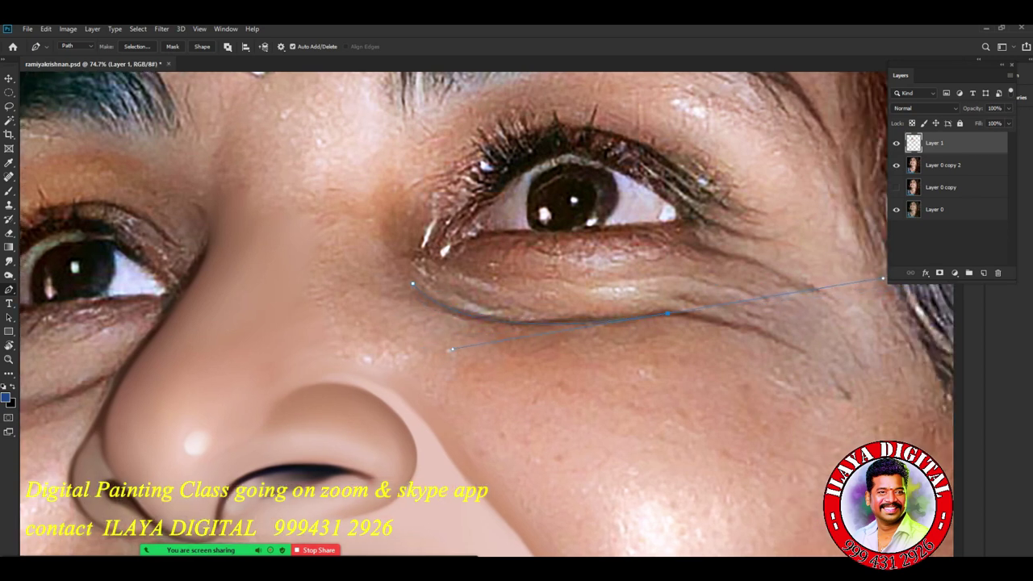
alt+click(667, 313)
Bring the path around the fold's outer end and back along its upper edge, and load it as a selection.
drag(819, 333, 773, 302)
drag(672, 276, 628, 279)
drag(444, 261, 368, 219)
key(ctrl+Return)
Smudge the skin lengthwise inside the selected under-eye fold until its wrinkles and highlights blend smoothly.
scroll(442, 319, up, 5)
drag(625, 381, 455, 391)
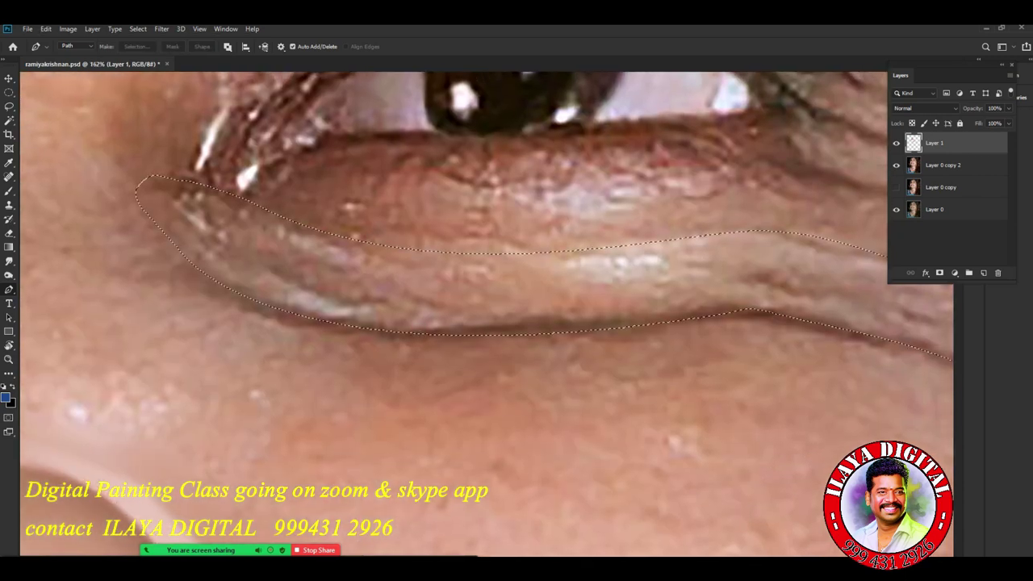
scroll(458, 392, down, 6)
scroll(480, 398, up, 2)
key(r)
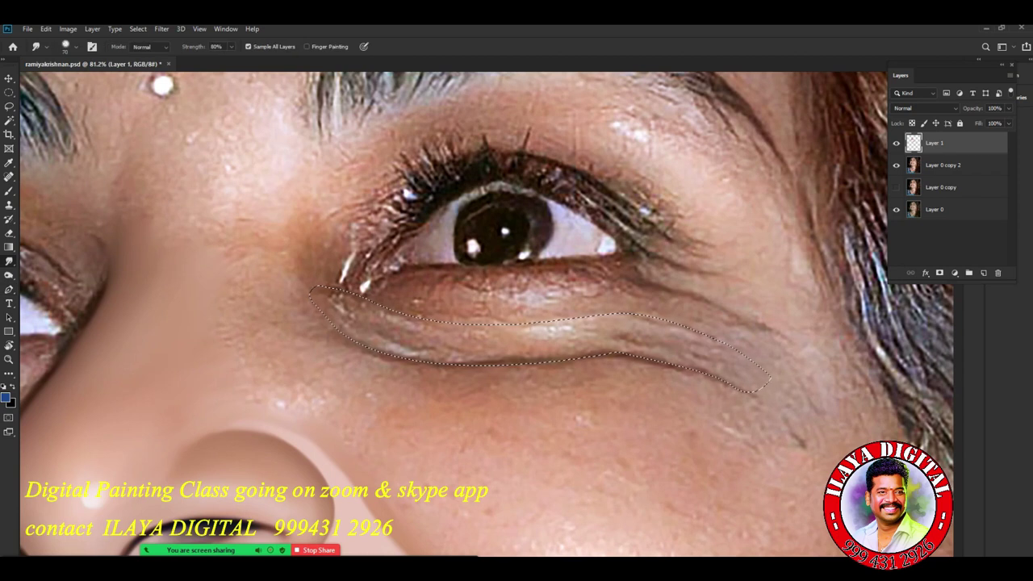
drag(574, 329, 534, 330)
drag(617, 326, 692, 337)
drag(601, 326, 447, 330)
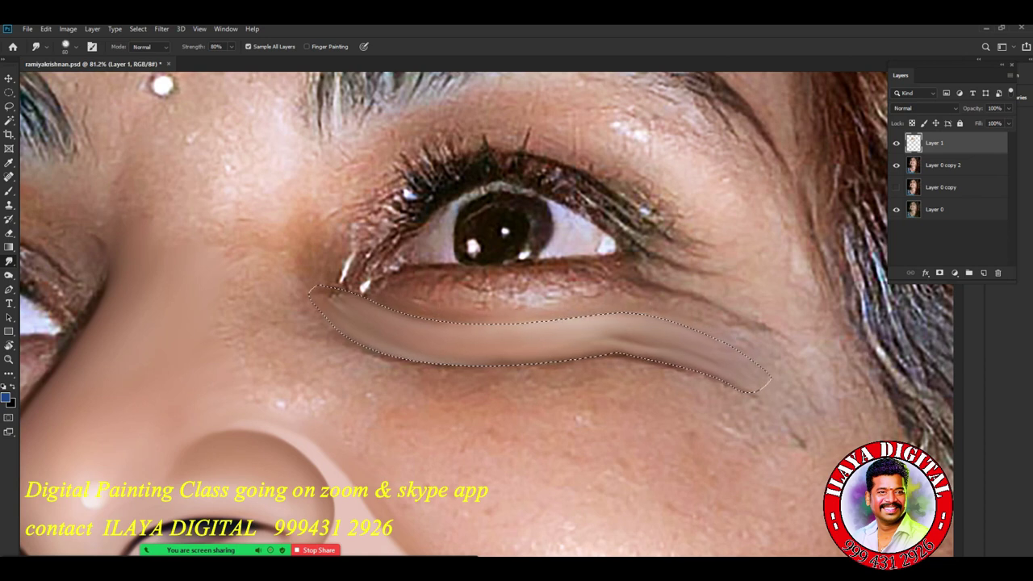
Smudge the skin just outside the under-eye fold's edges and remove the selection.
key(F5)
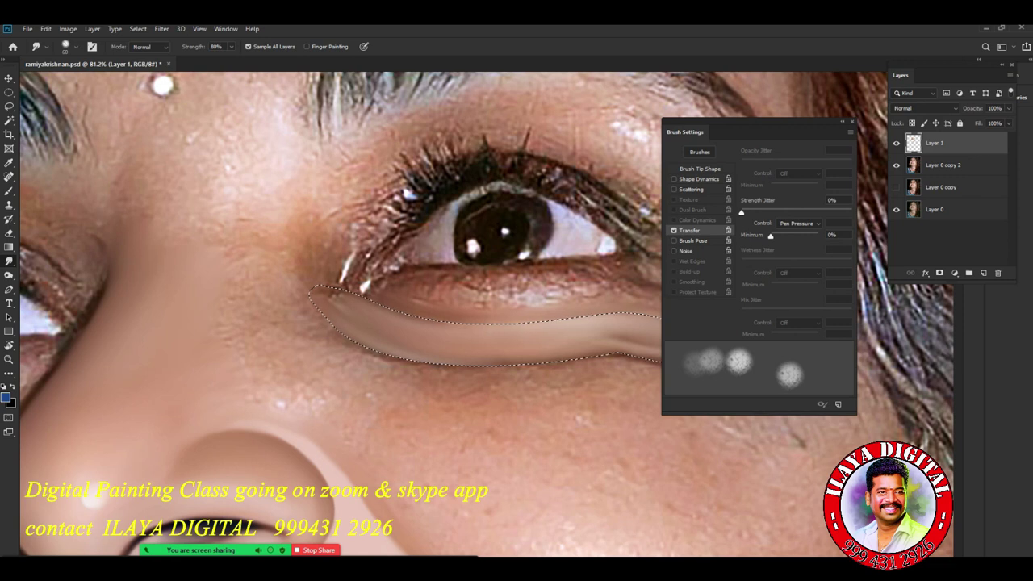
key(F5)
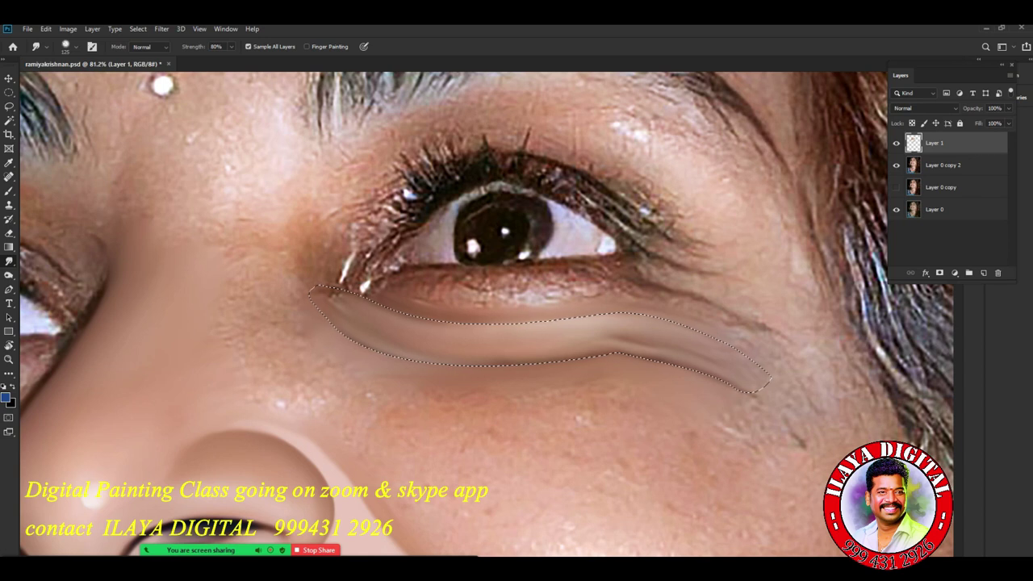
key(e)
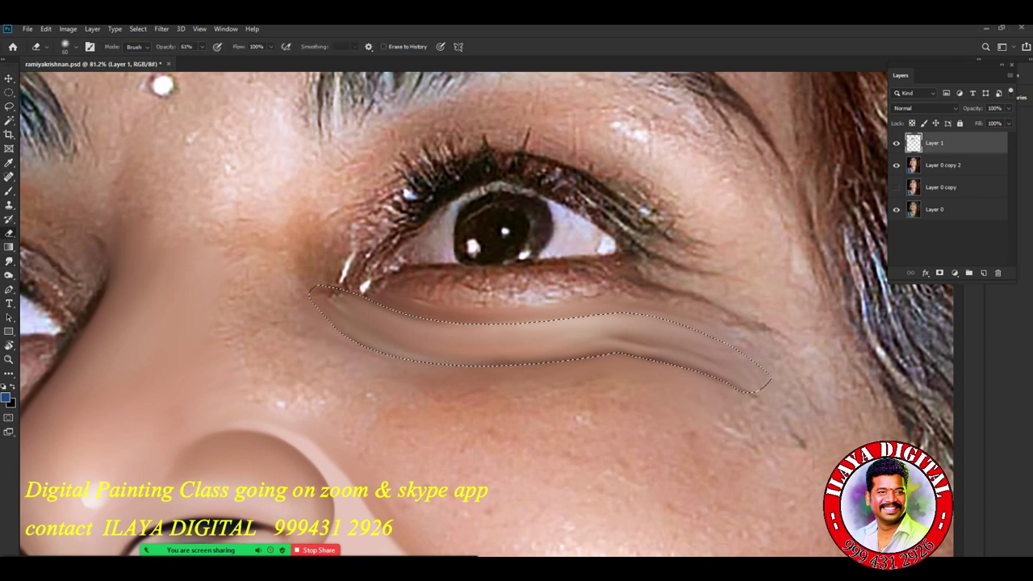
scroll(558, 434, up, 5)
key(r)
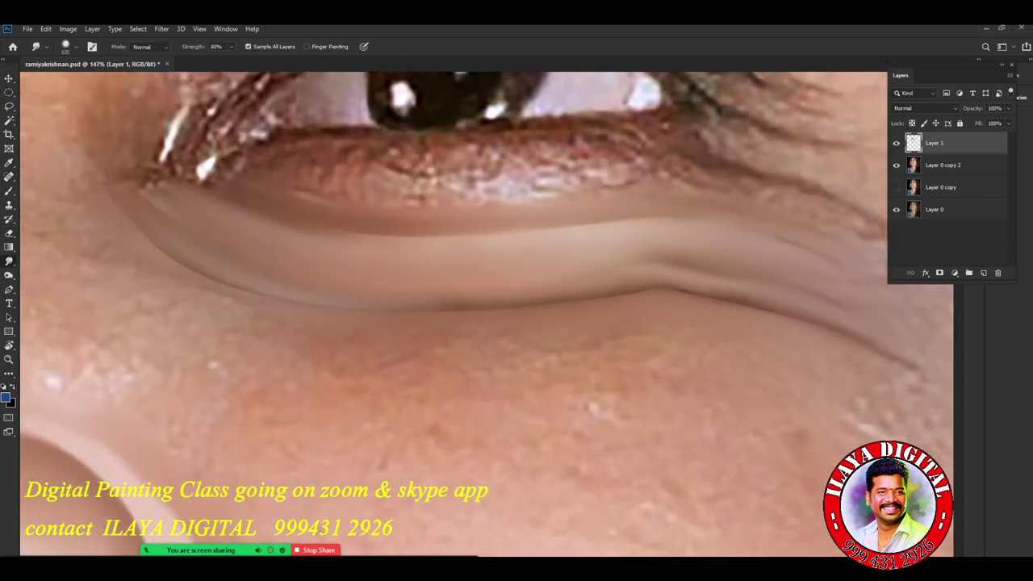
Soften the under-eye fold's upper edge and lower crease with Smudge strokes that follow their curves.
drag(350, 236, 518, 234)
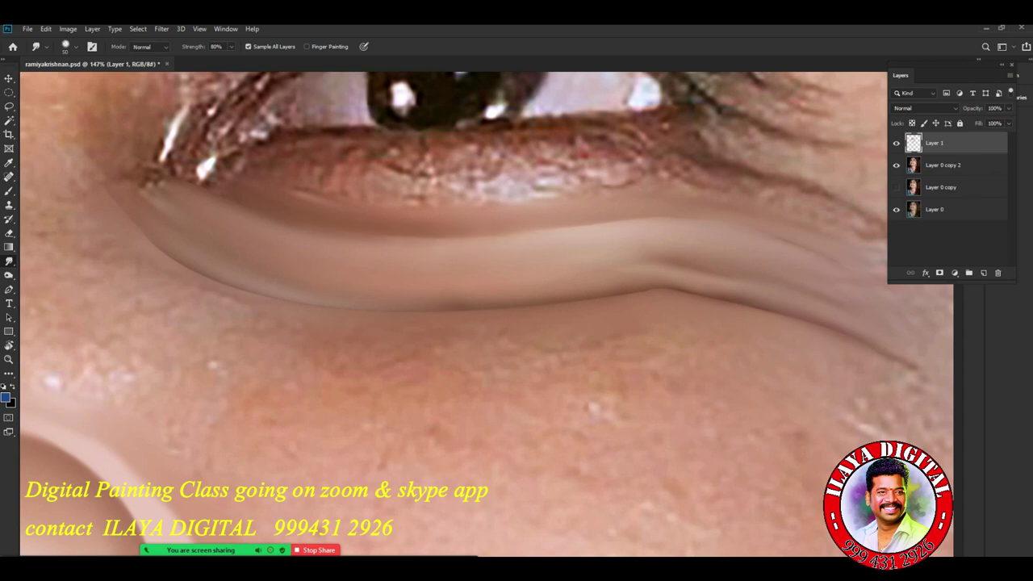
drag(379, 237, 518, 232)
drag(145, 234, 205, 275)
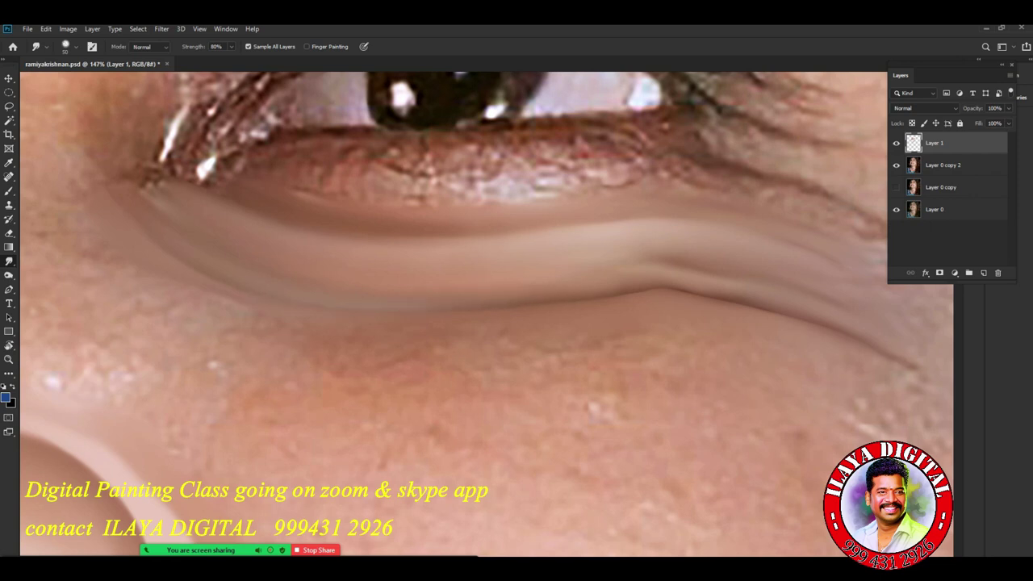
drag(678, 284, 823, 328)
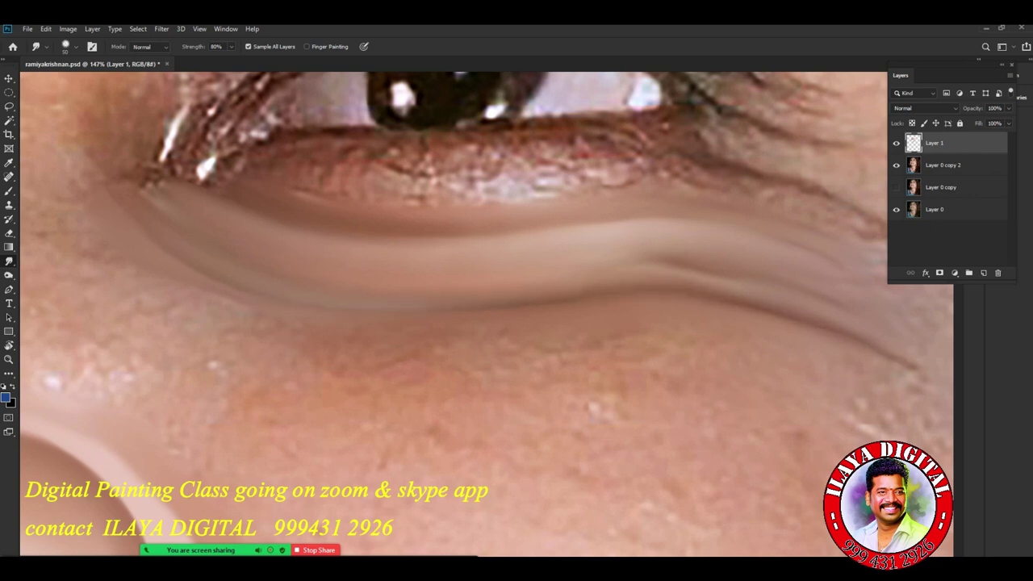
Smudge the skin across the nose bridge between the eyes with a larger brush.
scroll(463, 401, down, 8)
drag(463, 401, 548, 444)
scroll(432, 289, up, 3)
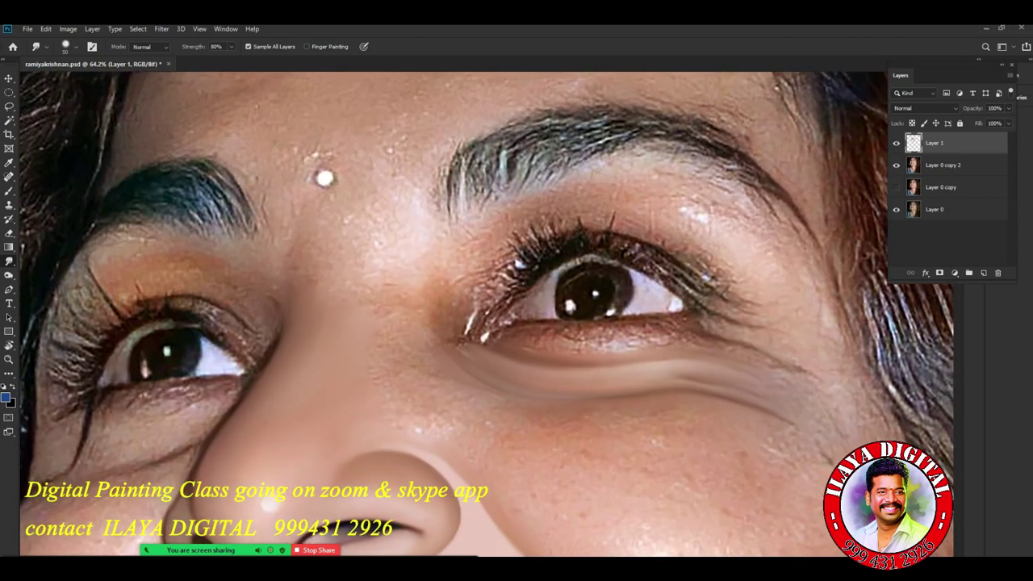
scroll(462, 394, up, 3)
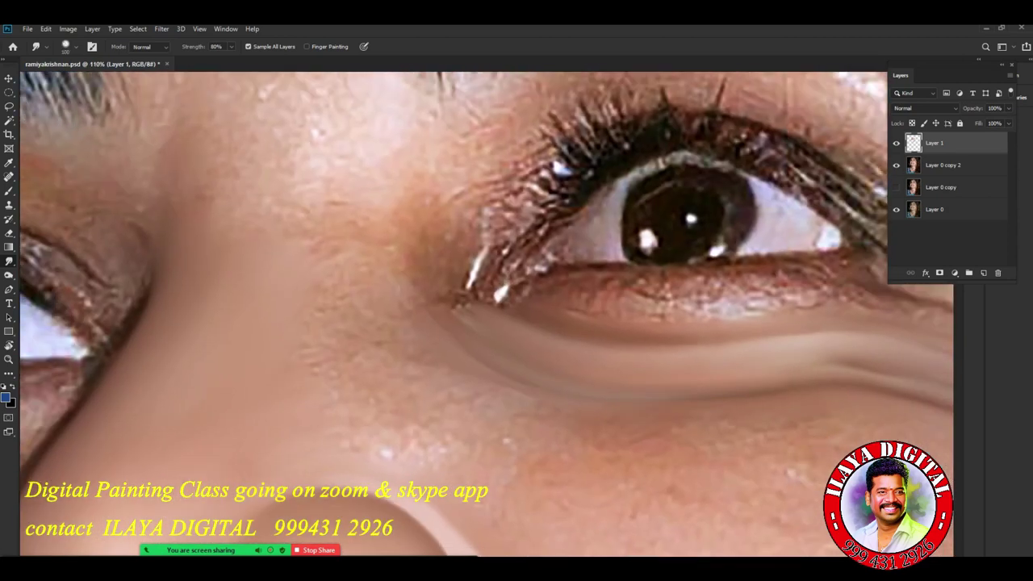
key(bracketright)
mouse_move(215, 185)
mouse_down()
mouse_move(257, 152)
mouse_move(263, 181)
mouse_move(380, 174)
mouse_up()
key(F5)
key(F5)
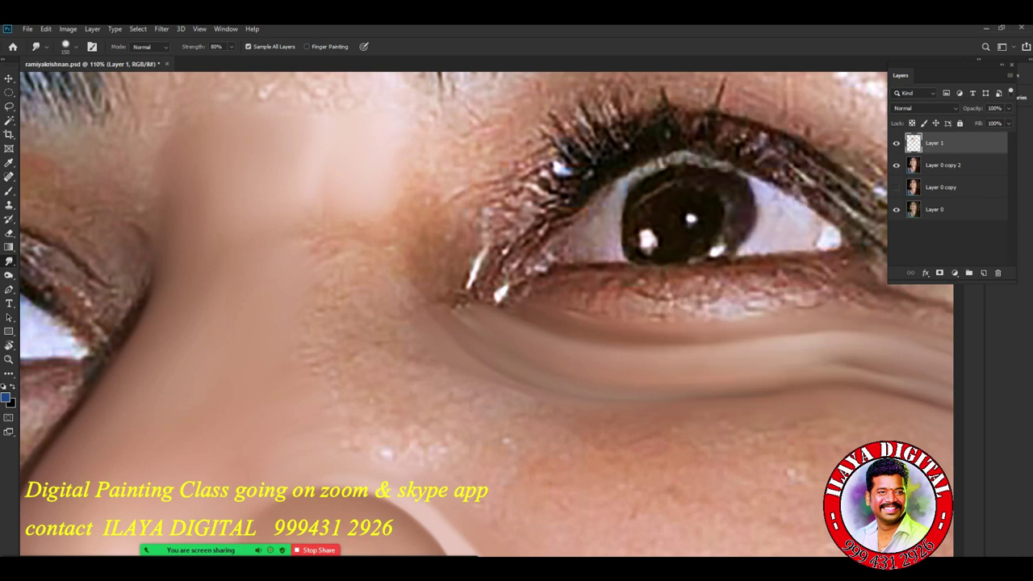
drag(310, 216, 339, 197)
Blend the shaded skin between the nose bridge and the right-hand eye's inner corner, varying the Smudge brush size.
drag(420, 211, 429, 164)
key(bracketleft)
mouse_move(462, 198)
mouse_down()
mouse_move(489, 153)
mouse_move(493, 184)
mouse_move(461, 234)
mouse_move(482, 129)
mouse_up()
drag(461, 211, 452, 239)
key(bracketright)
key(bracketright)
key(bracketright)
key(bracketright)
key(bracketright)
key(bracketright)
key(bracketright)
key(bracketright)
drag(403, 267, 411, 301)
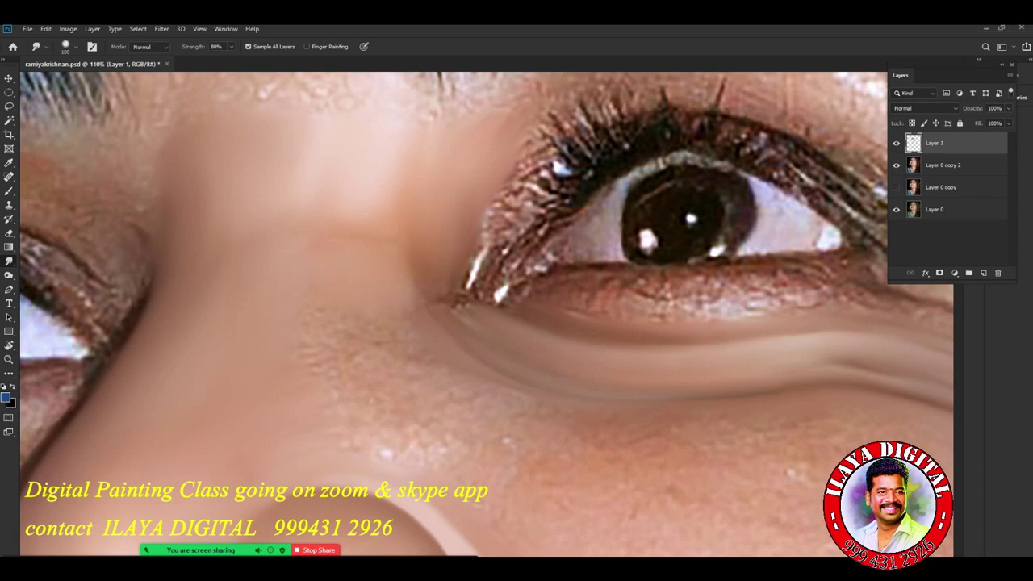
Smudge the textured skin on the side of the nose, from above the nostril to below the eye's inner corner.
drag(337, 440, 440, 455)
drag(436, 390, 474, 421)
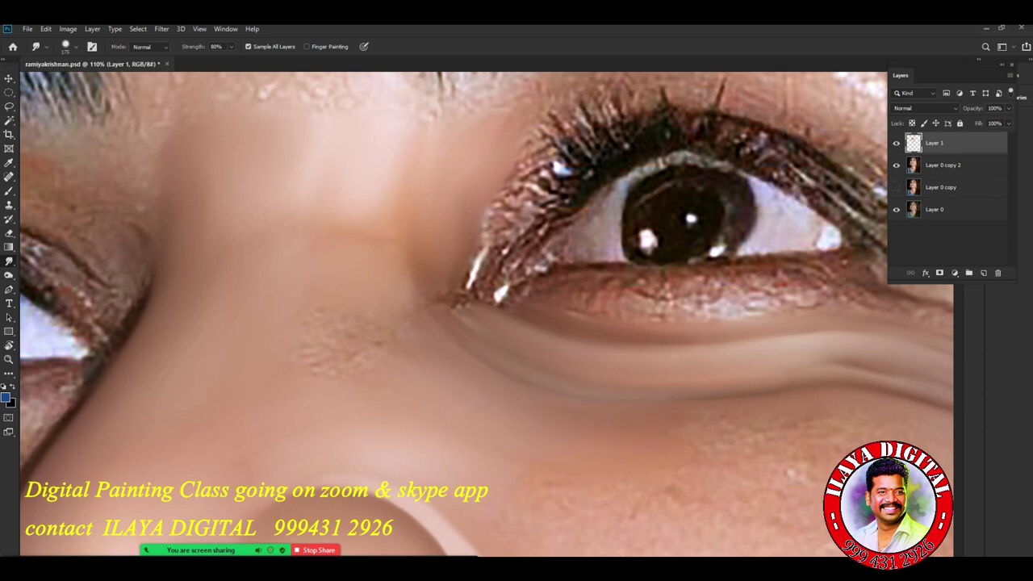
drag(327, 368, 389, 337)
Compare the face with Layer 1 hidden and shown, and examine the remaining skin texture on the cheek and eye area.
scroll(369, 451, down, 6)
scroll(369, 452, up, 3)
drag(369, 451, 461, 400)
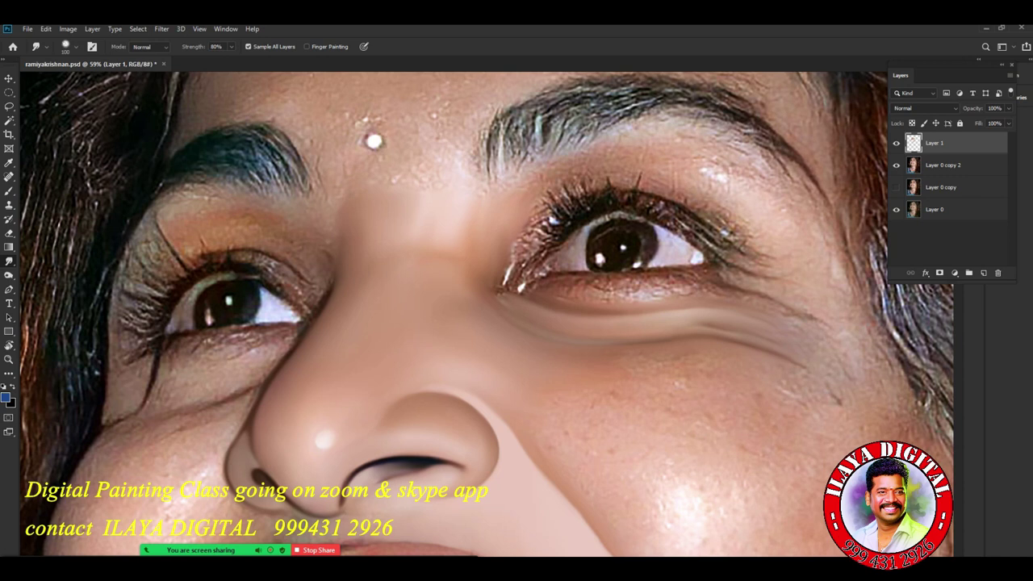
click(895, 143)
click(895, 142)
click(895, 143)
click(896, 143)
drag(661, 363, 373, 156)
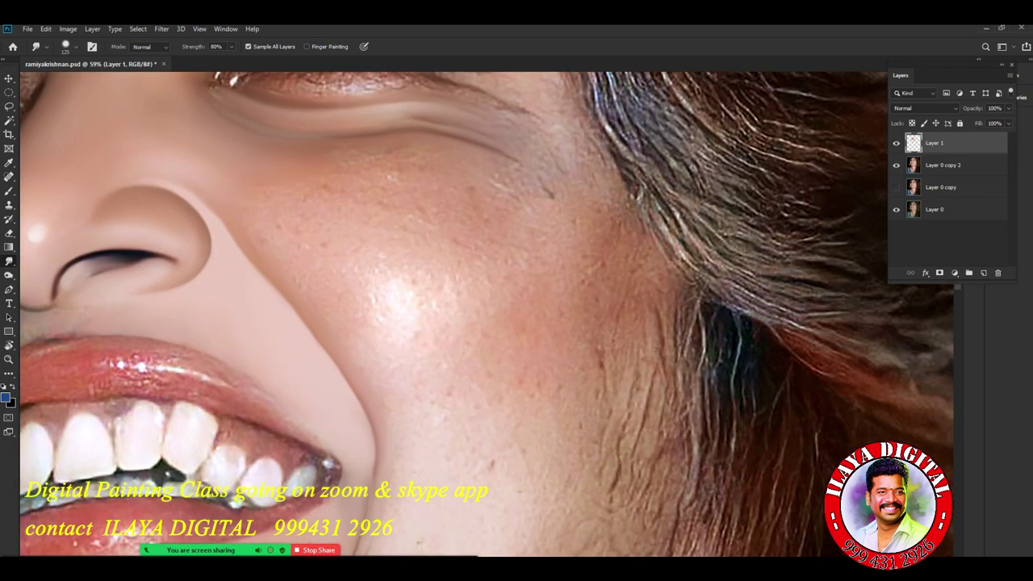
scroll(508, 403, down, 5)
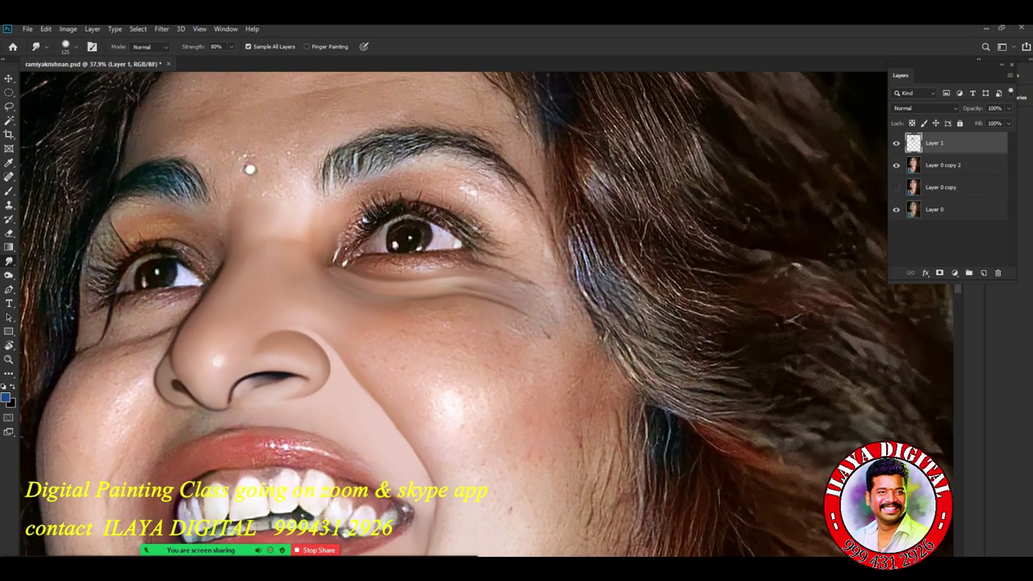
scroll(495, 307, up, 3)
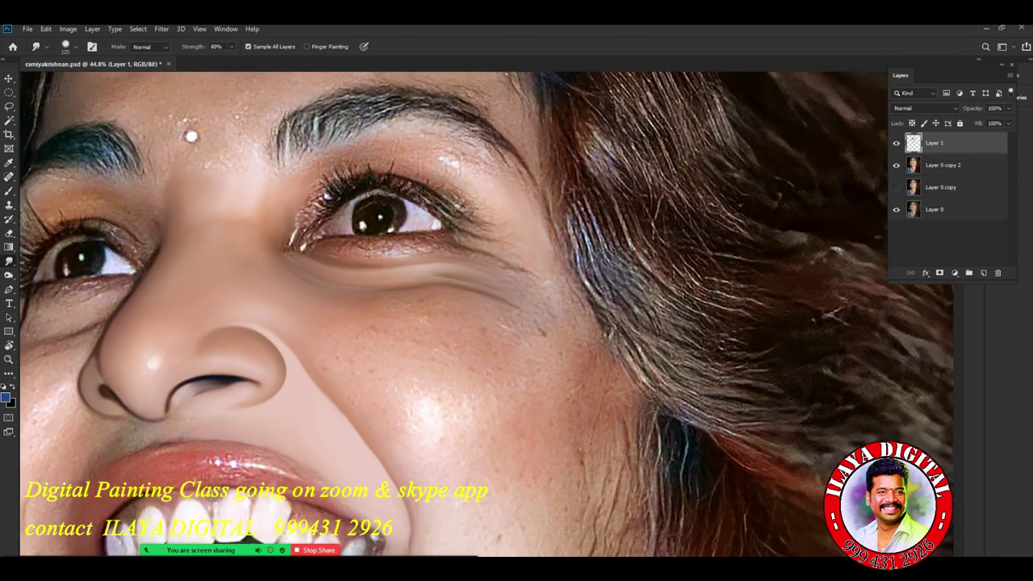
Smudge the skin between the right-hand eye's upper lashes and eyebrow along the eyelid's curve, enlarging the brush as needed.
scroll(486, 314, up, 3)
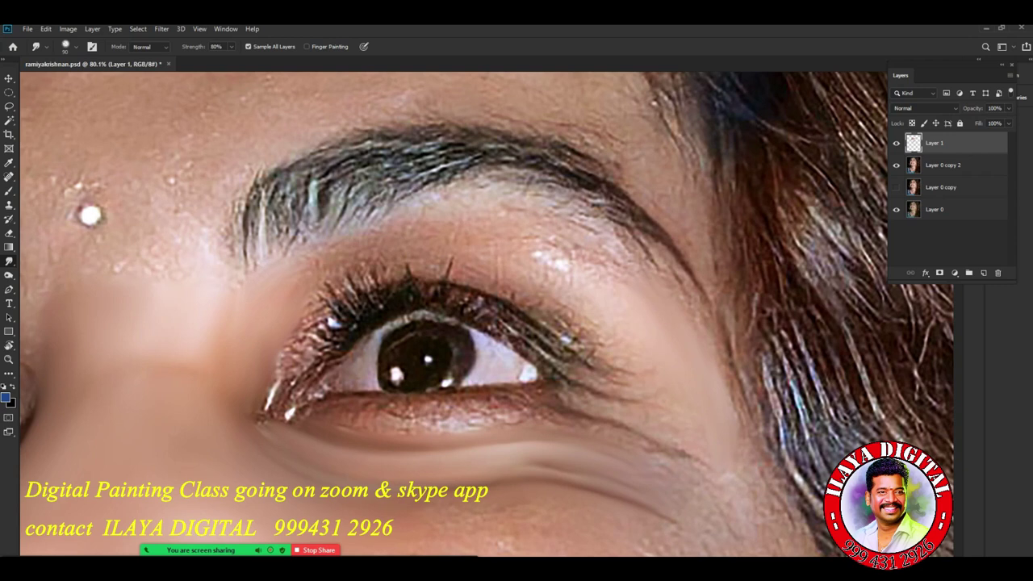
drag(310, 297, 383, 263)
mouse_move(308, 307)
mouse_down()
mouse_move(372, 271)
mouse_move(300, 332)
mouse_up()
key(bracketright)
key(bracketright)
mouse_move(402, 262)
mouse_down()
mouse_move(495, 274)
mouse_move(612, 355)
mouse_up()
mouse_move(382, 271)
mouse_down()
mouse_move(310, 313)
mouse_move(283, 349)
mouse_up()
key(])
mouse_move(360, 228)
mouse_down()
mouse_move(444, 199)
mouse_move(513, 201)
mouse_move(677, 281)
mouse_up()
key(])
drag(568, 268, 502, 247)
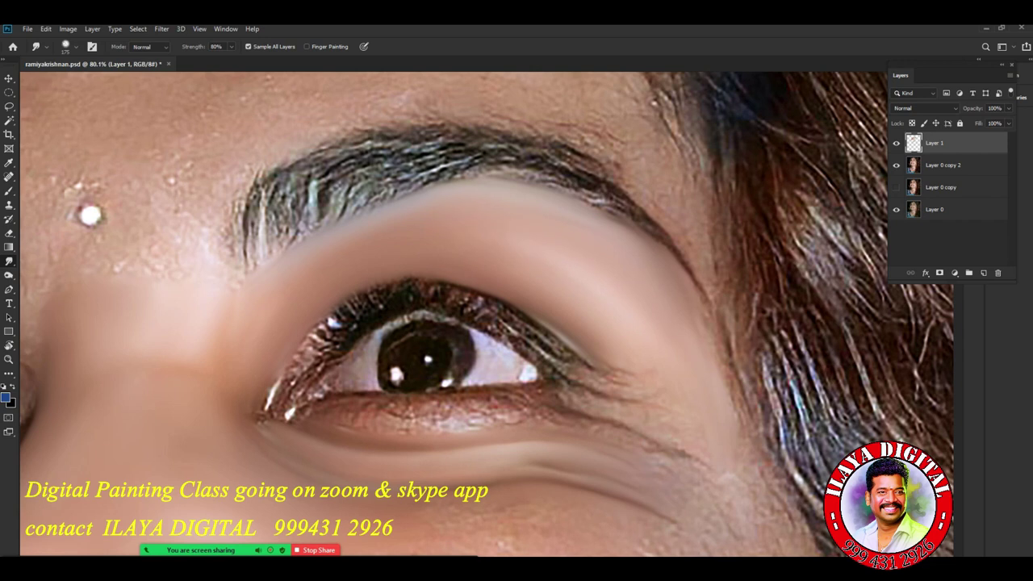
Blend the skin along the eyebrow's lower edge and down the temple beside the hairline with the Smudge tool.
drag(295, 242, 445, 190)
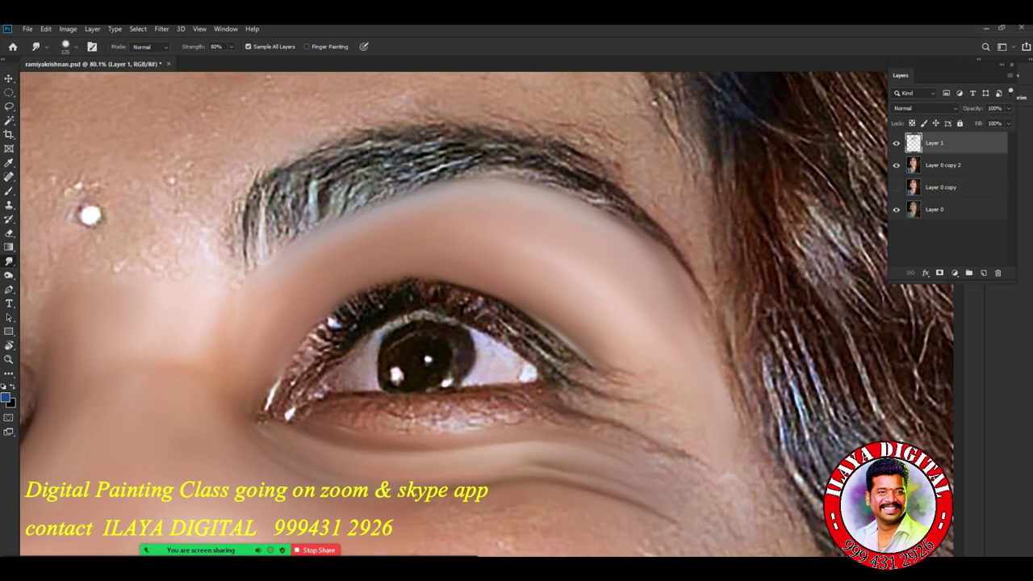
key([)
mouse_move(663, 162)
mouse_down()
mouse_move(707, 260)
mouse_move(733, 375)
mouse_up()
mouse_move(726, 310)
mouse_down()
mouse_move(730, 407)
mouse_move(752, 424)
mouse_up()
key(])
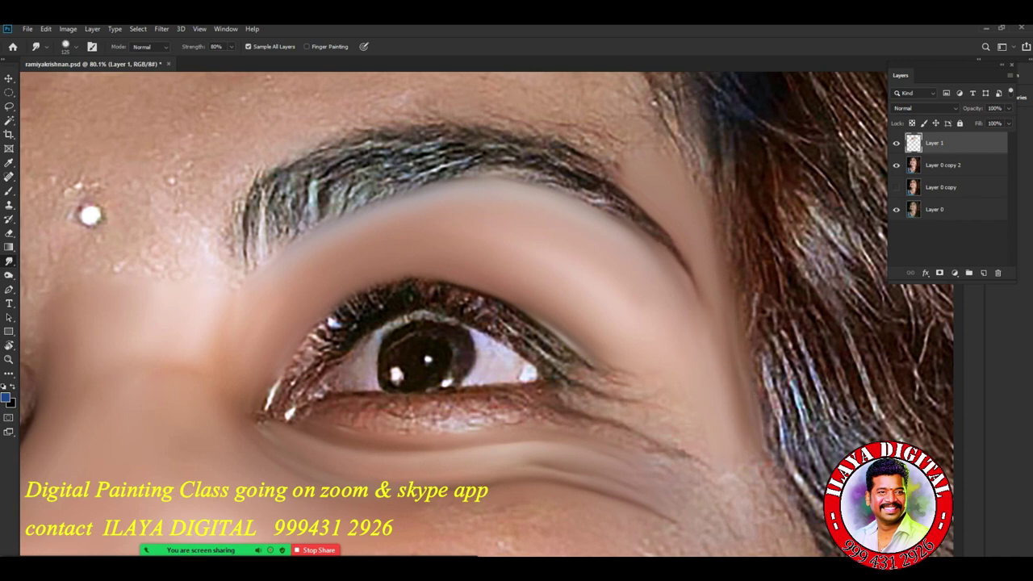
Refine the smudged skin around the right-hand eye's inner corner and beneath the outer half of the eyebrow.
drag(242, 370, 228, 352)
drag(259, 405, 275, 378)
drag(560, 198, 587, 211)
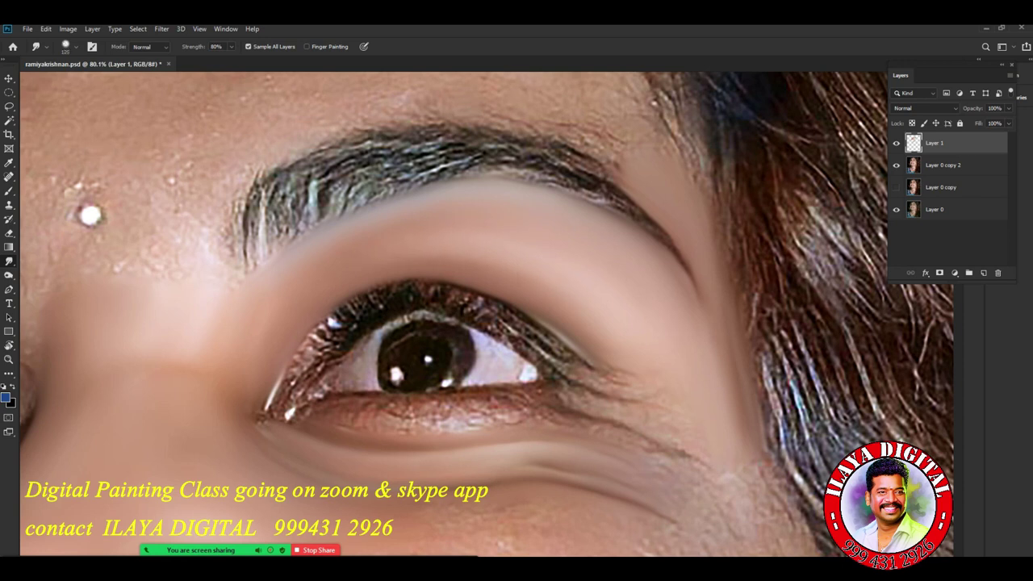
Smudge away the wrinkles beyond the eye's outer corner and smooth the skin along the hairline down to the outer cheek.
scroll(567, 382, down, 5)
scroll(567, 382, up, 3)
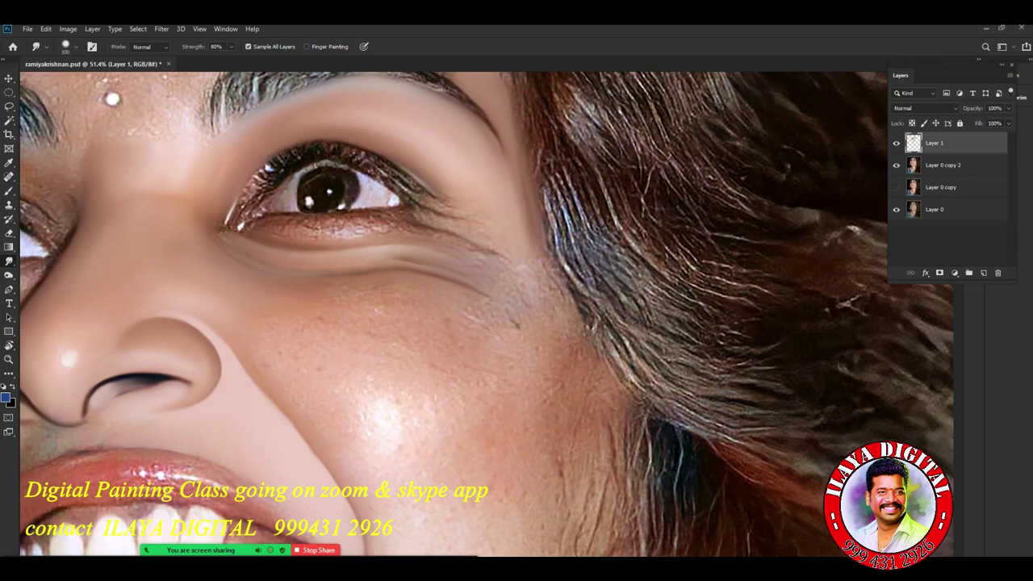
drag(453, 248, 494, 269)
key(bracketright)
key(bracketright)
key(bracketright)
drag(521, 230, 549, 284)
mouse_move(525, 219)
mouse_down()
mouse_move(534, 278)
mouse_move(582, 395)
mouse_up()
key(bracketright)
key(bracketright)
drag(565, 331, 602, 476)
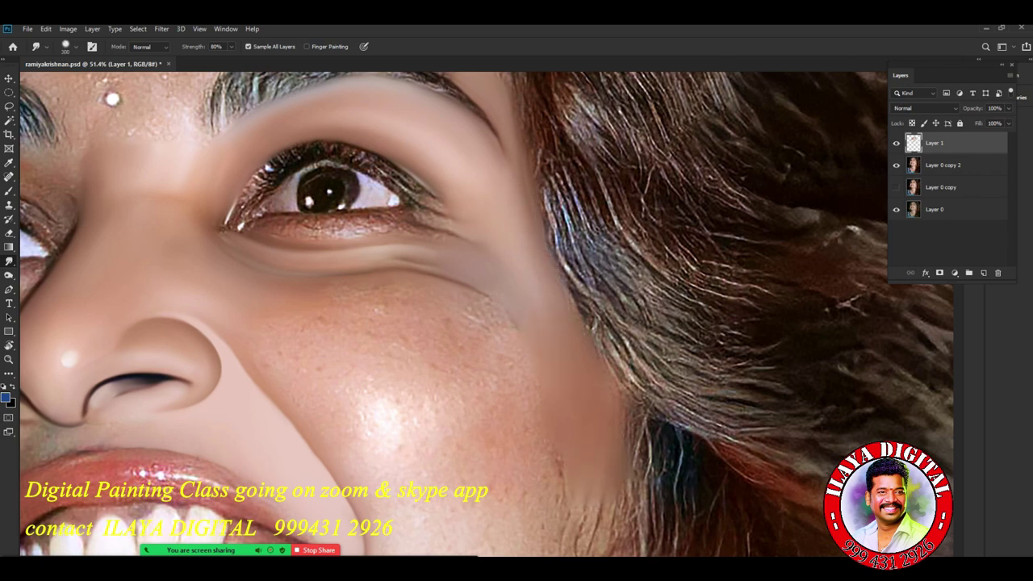
Smudge the lower and outer cheek beside the mouth and hair with a large brush, blending it up toward the temple.
scroll(582, 442, down, 2)
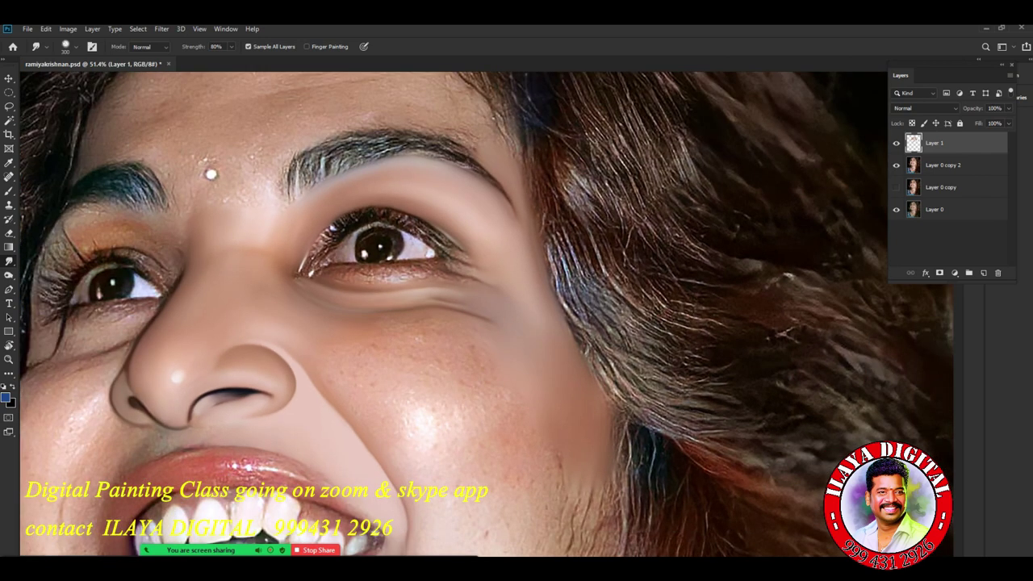
drag(582, 442, 564, 280)
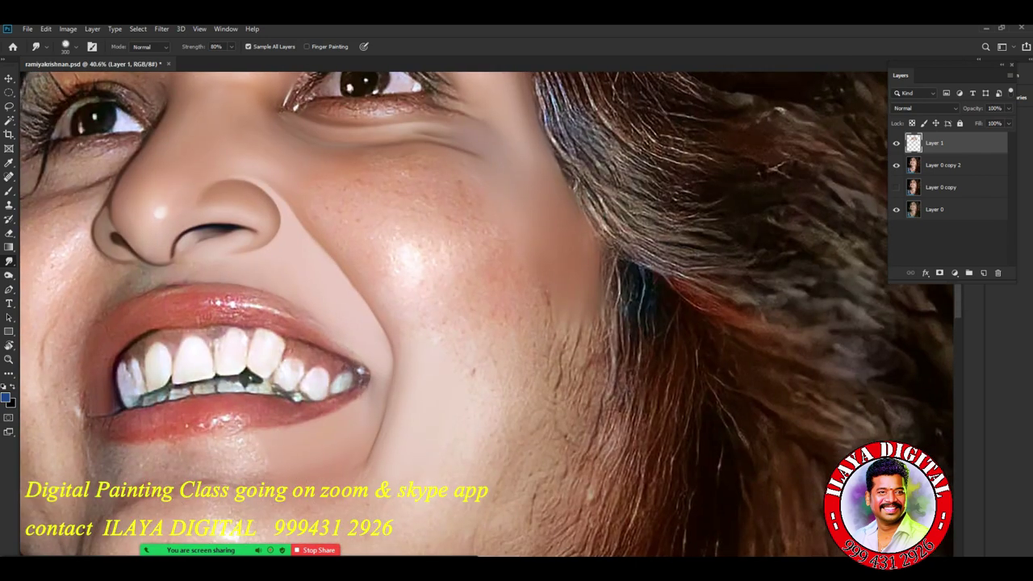
drag(494, 427, 531, 445)
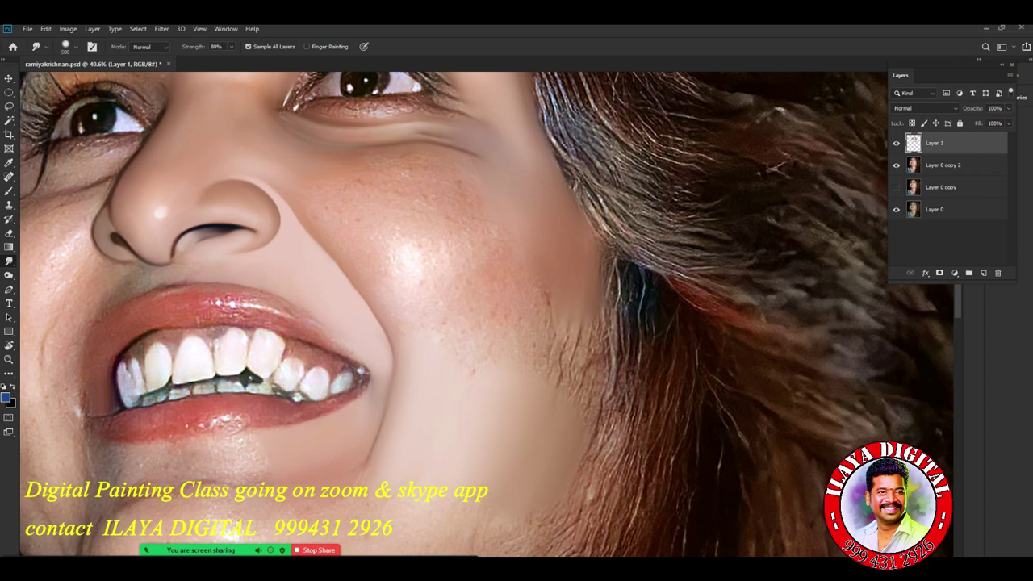
mouse_move(561, 319)
mouse_down()
mouse_move(574, 379)
mouse_move(583, 323)
mouse_move(556, 306)
mouse_up()
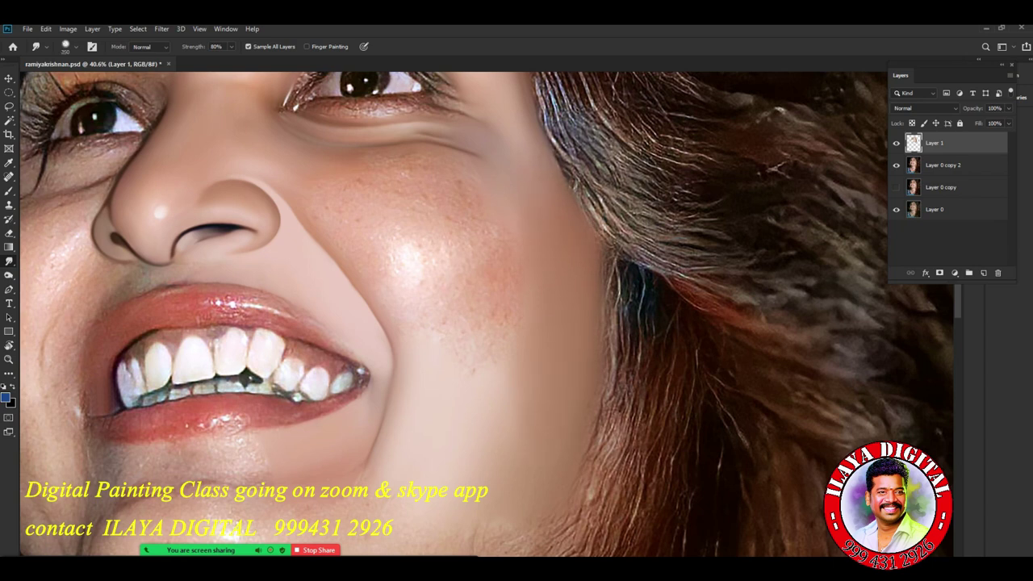
drag(552, 139, 572, 190)
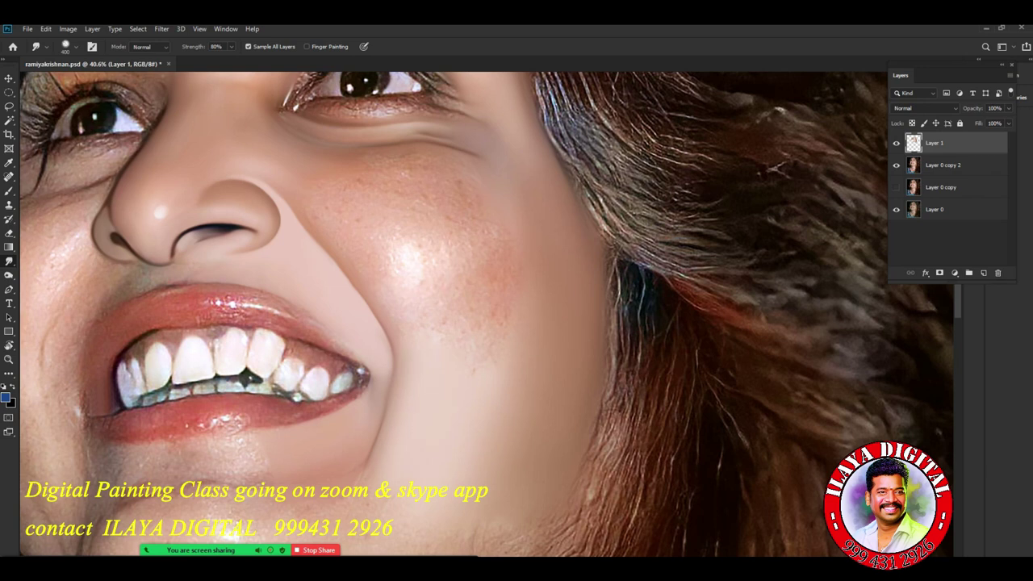
Smudge the textured skin on the right-hand cheek smooth, blending the bright highlight and the reddish area into the surrounding skin.
drag(523, 419, 510, 468)
scroll(528, 416, down, 6)
scroll(516, 395, up, 8)
scroll(440, 363, up, 3)
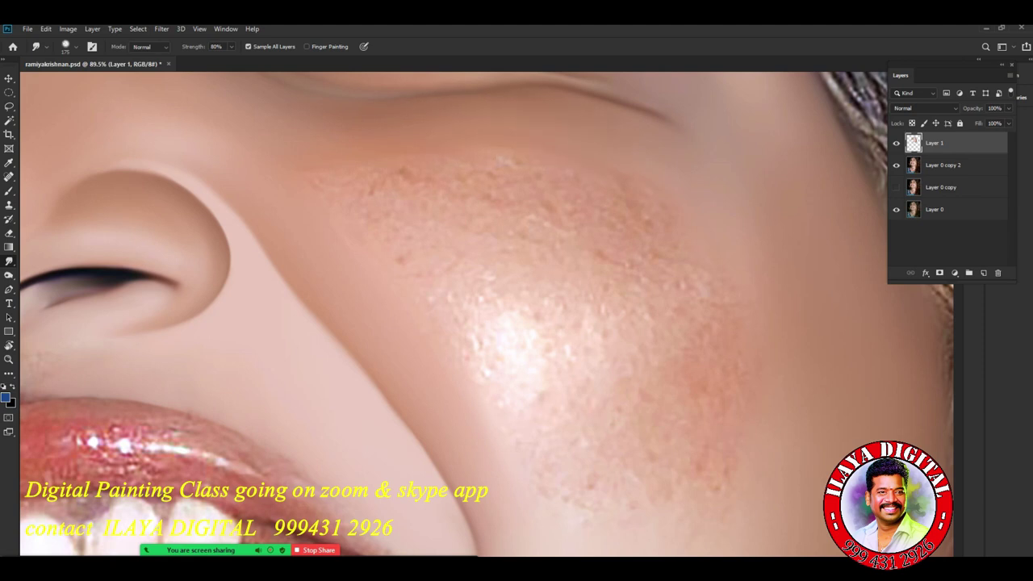
scroll(605, 403, down, 5)
drag(605, 404, 500, 450)
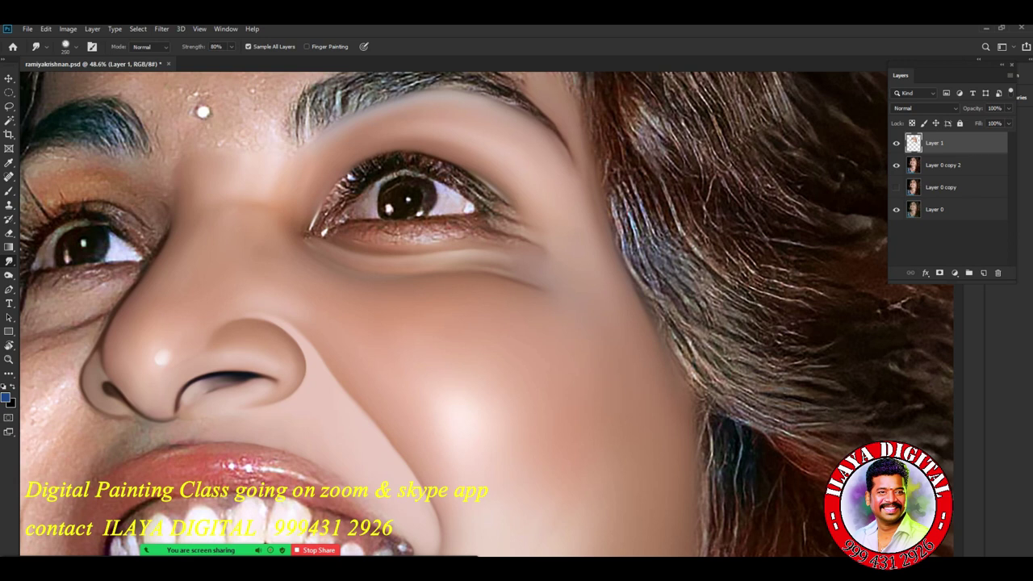
Examine the smoothed cheek against the whole face and neck, and inspect the forehead above the eyebrows up close.
scroll(596, 452, down, 8)
drag(596, 452, 518, 212)
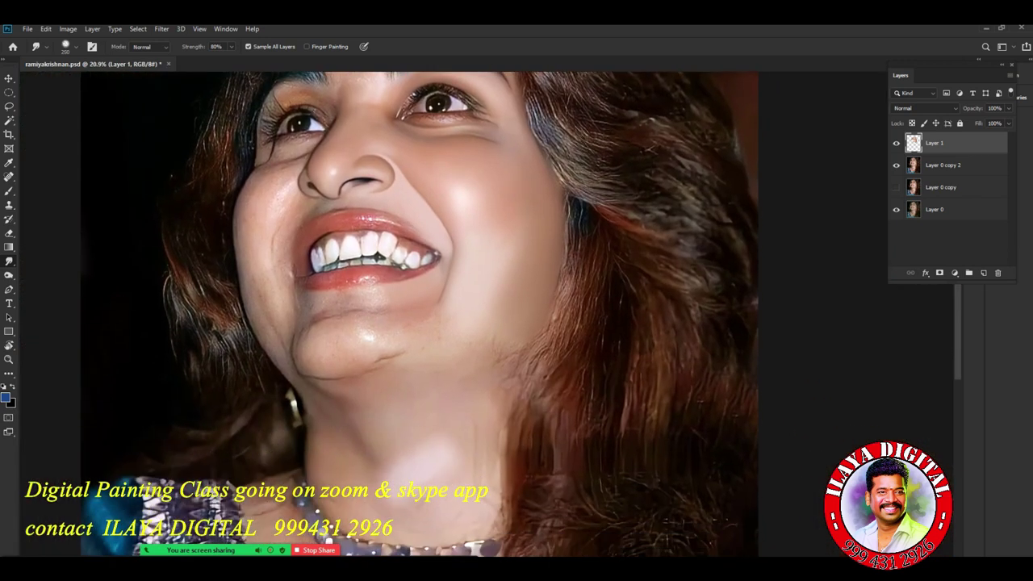
scroll(495, 92, up, 3)
drag(495, 92, 508, 188)
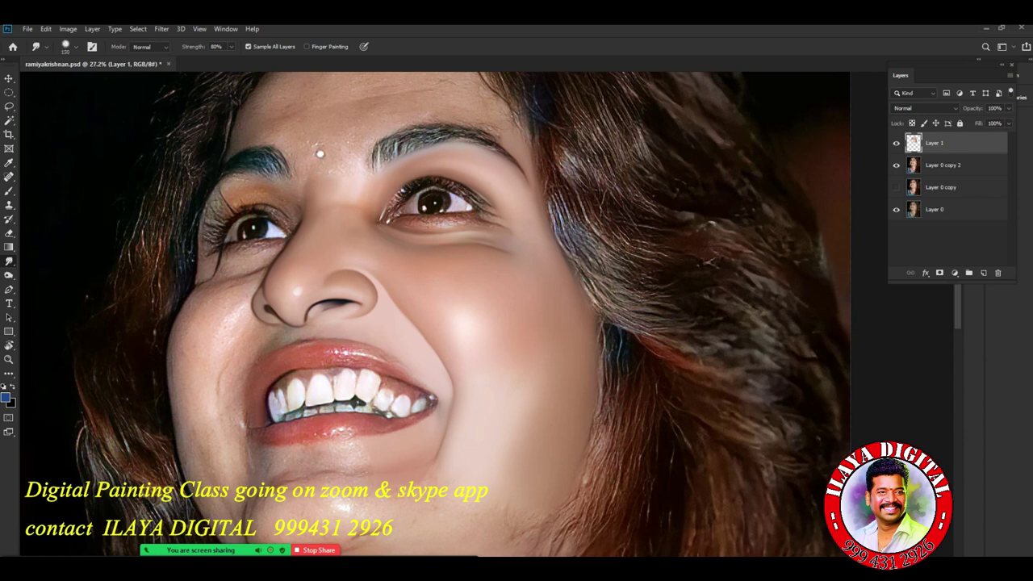
key(v)
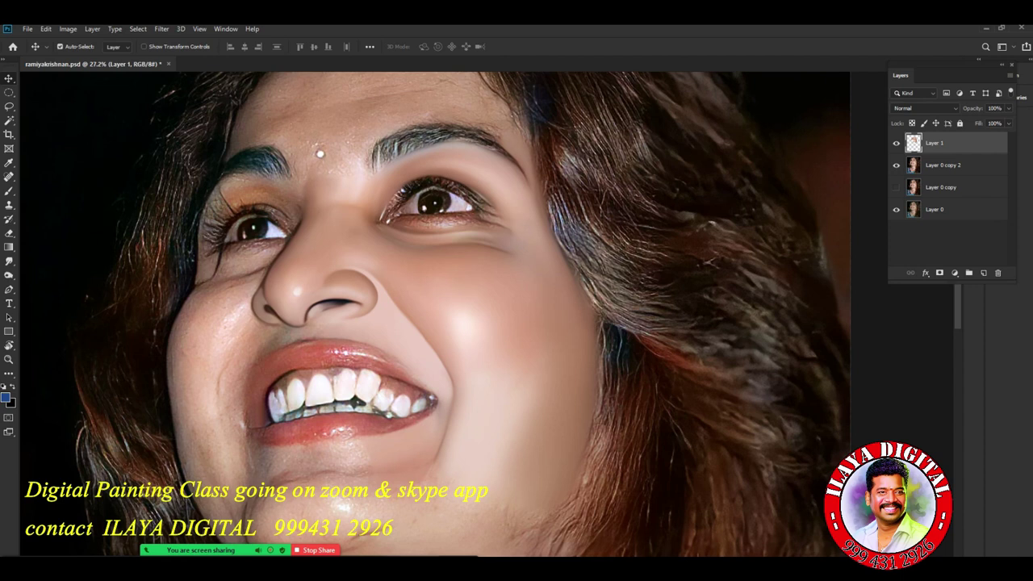
scroll(524, 383, up, 2)
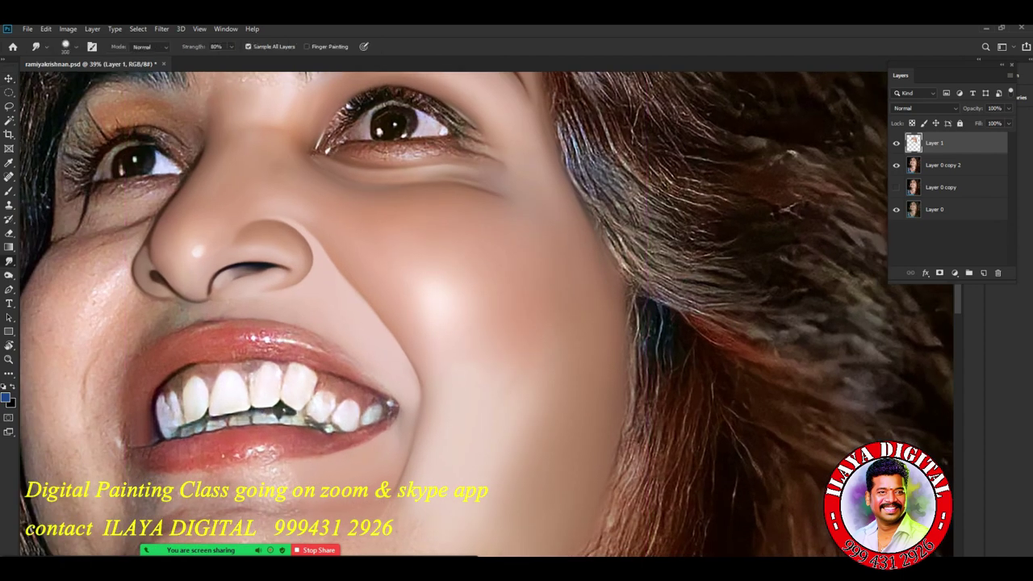
scroll(575, 442, down, 4)
scroll(512, 416, up, 3)
scroll(533, 396, down, 1)
scroll(560, 375, up, 3)
scroll(609, 385, down, 3)
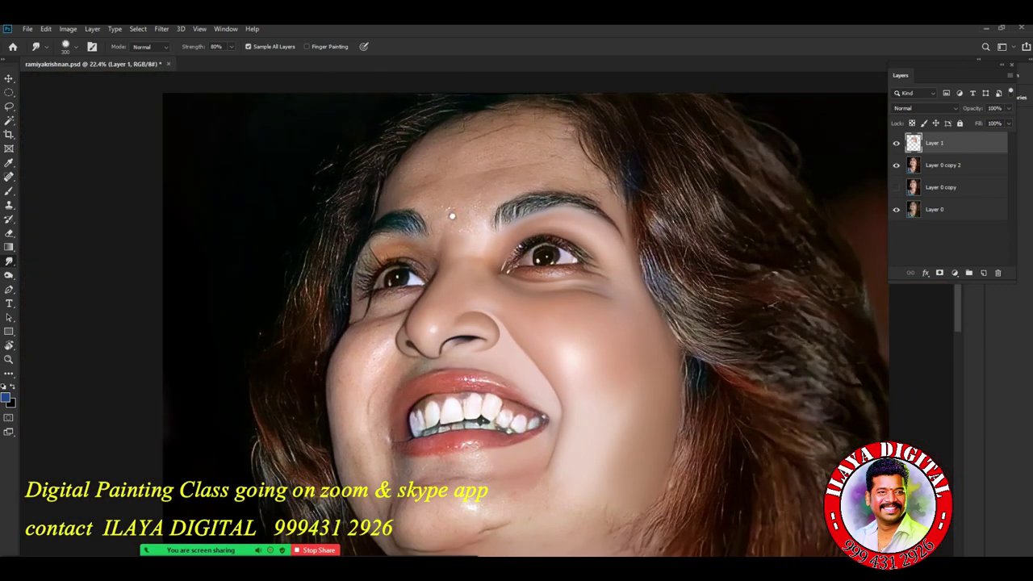
scroll(554, 216, up, 4)
drag(545, 202, 627, 411)
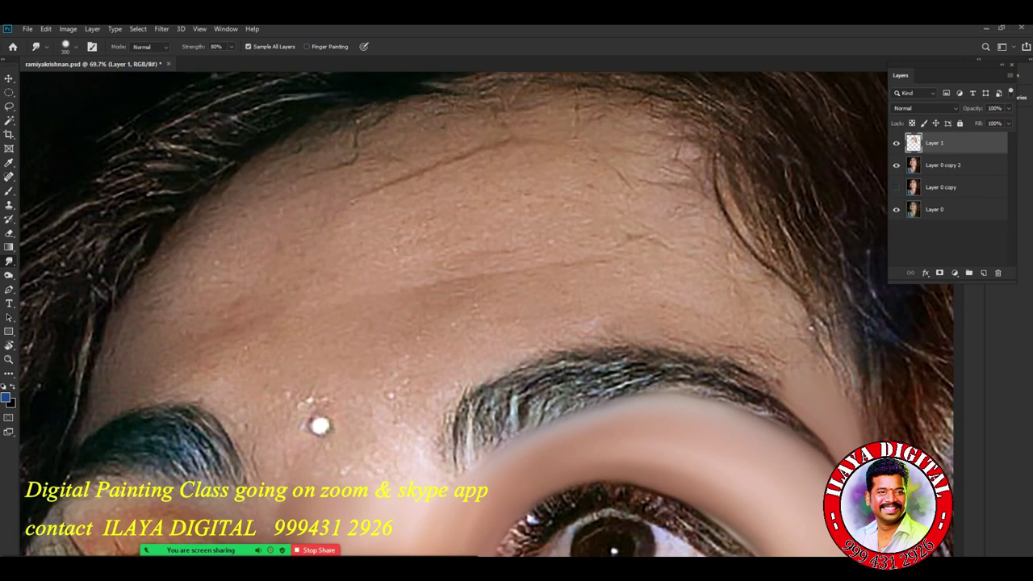
Smudge the skin across the left and upper forehead smooth, blending out the fine hairs along the hairline.
scroll(597, 327, down, 1)
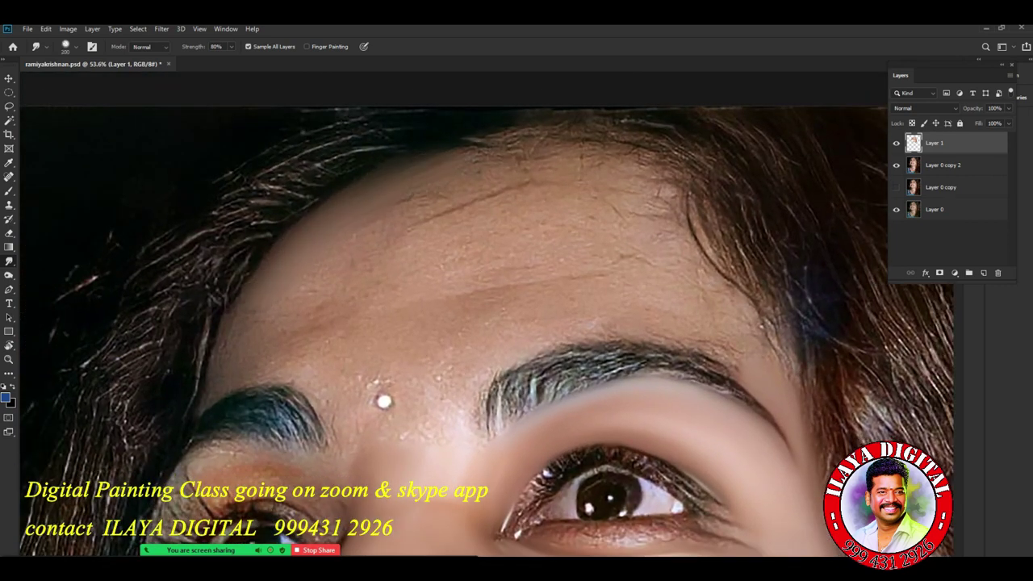
mouse_move(376, 195)
mouse_down()
mouse_move(315, 300)
mouse_move(371, 216)
mouse_up()
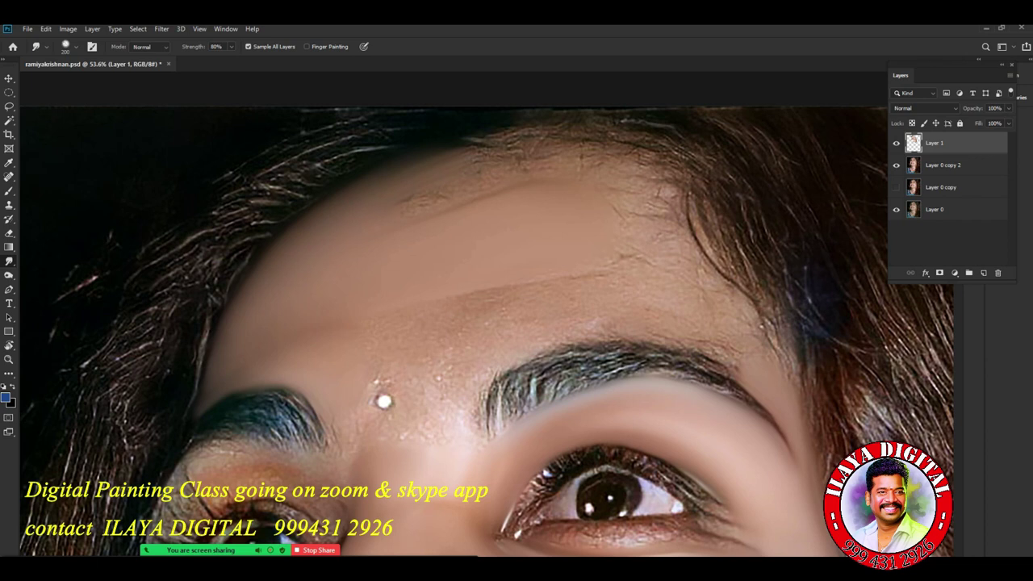
drag(436, 175, 584, 149)
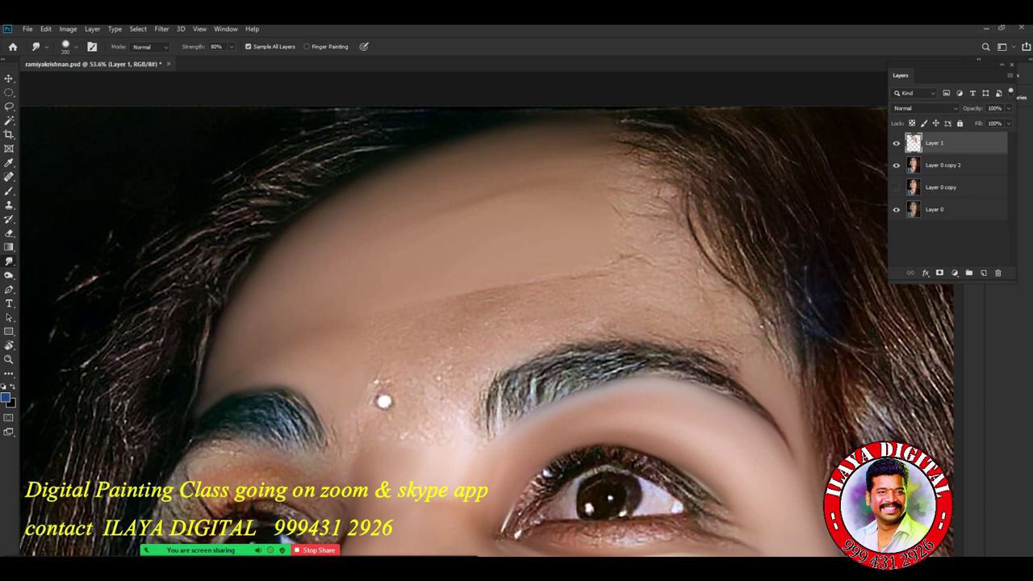
Smudge away the stray hairs on the right side of the forehead and smooth the skin above the right eyebrow.
key(bracketright)
drag(637, 217, 656, 193)
key(bracketleft)
mouse_move(620, 146)
mouse_down()
mouse_move(669, 181)
mouse_move(645, 174)
mouse_up()
mouse_move(690, 225)
mouse_down()
mouse_move(686, 212)
mouse_move(692, 257)
mouse_up()
mouse_move(579, 321)
mouse_down()
mouse_move(710, 353)
mouse_move(747, 392)
mouse_move(729, 374)
mouse_up()
key(bracketleft)
key(bracketleft)
key(bracketleft)
key(bracketleft)
drag(659, 343, 676, 348)
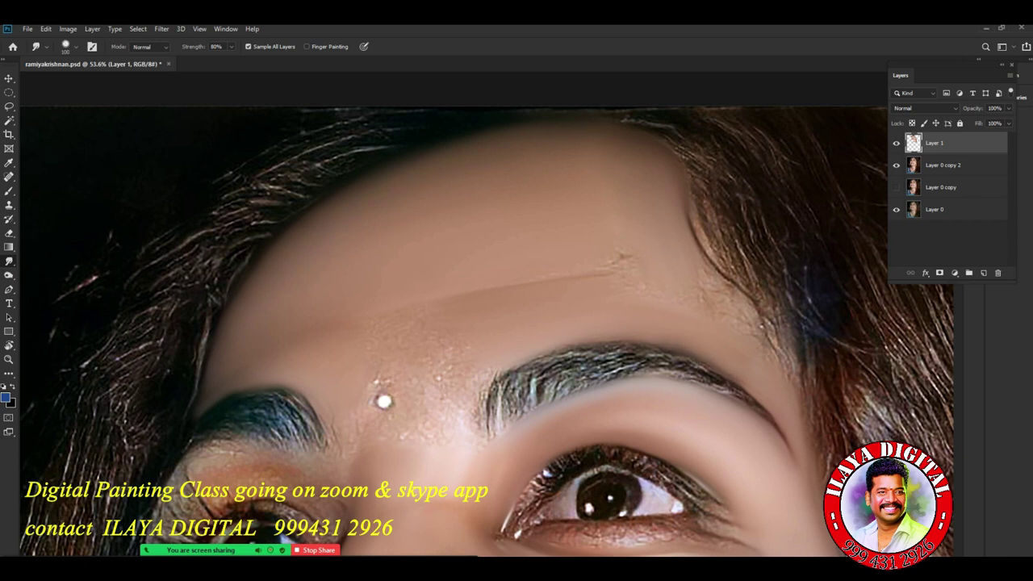
Compare the forehead with Layer 1 hidden and shown, and smudge the hairline down the right temple into a soft edge.
click(895, 143)
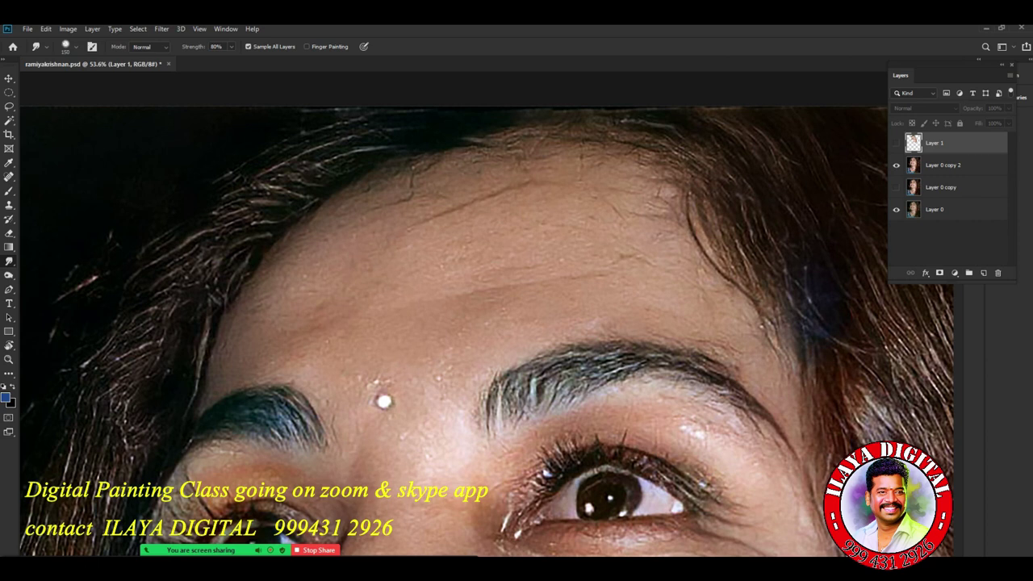
click(896, 143)
key(bracketright)
drag(690, 227, 702, 254)
drag(690, 187, 732, 274)
key(bracketright)
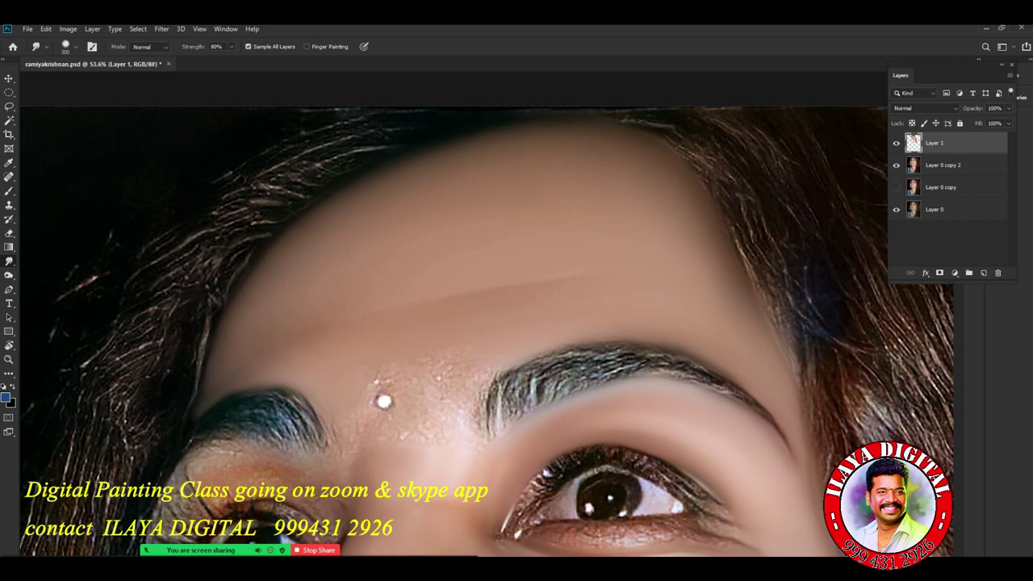
Dismiss the Zoom notice about the group meeting time limit.
scroll(565, 290, down, 6)
scroll(506, 298, up, 7)
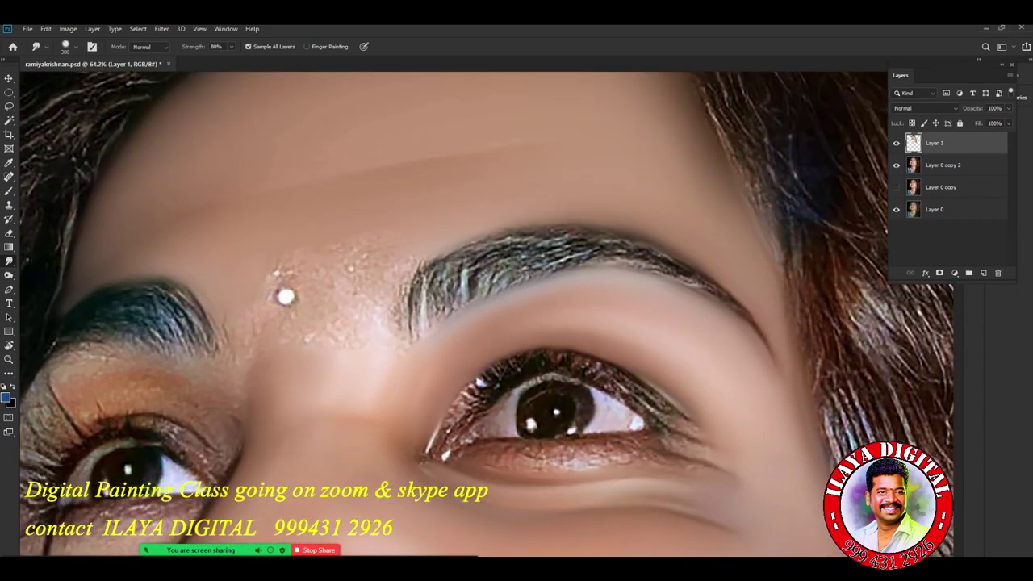
scroll(588, 413, down, 7)
scroll(544, 303, up, 8)
drag(544, 303, 611, 211)
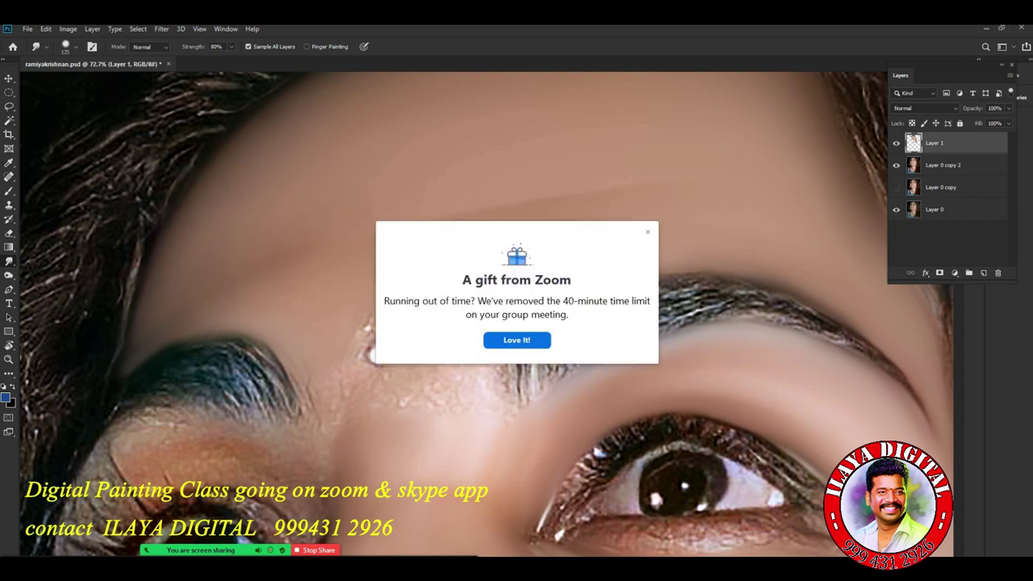
click(516, 340)
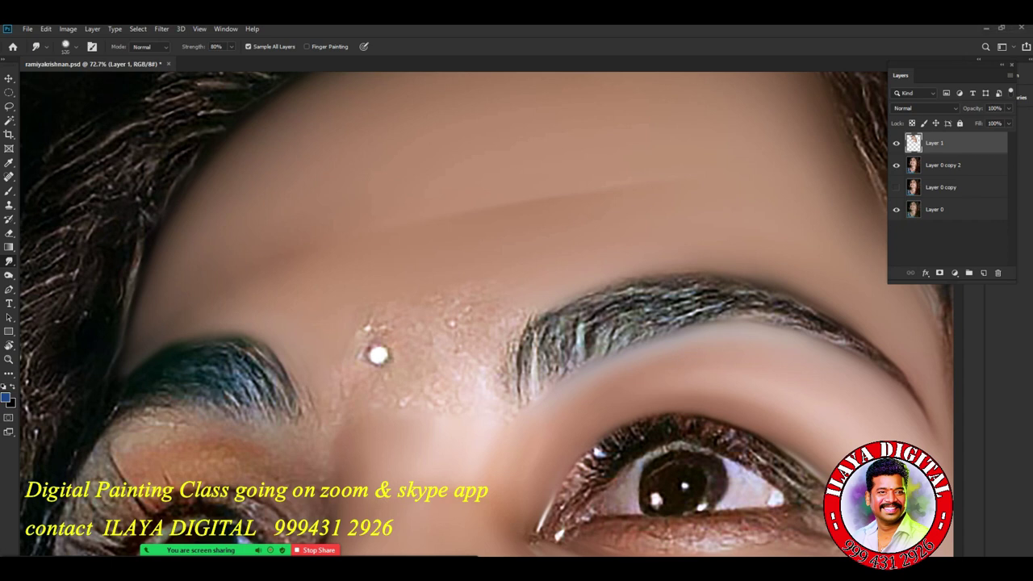
Enlarge the smudge brush and smooth the skin between the eyebrows, up to the inner end of the right eyebrow.
key(bracketleft)
key(bracketright)
key(bracketright)
key(bracketright)
drag(440, 401, 457, 371)
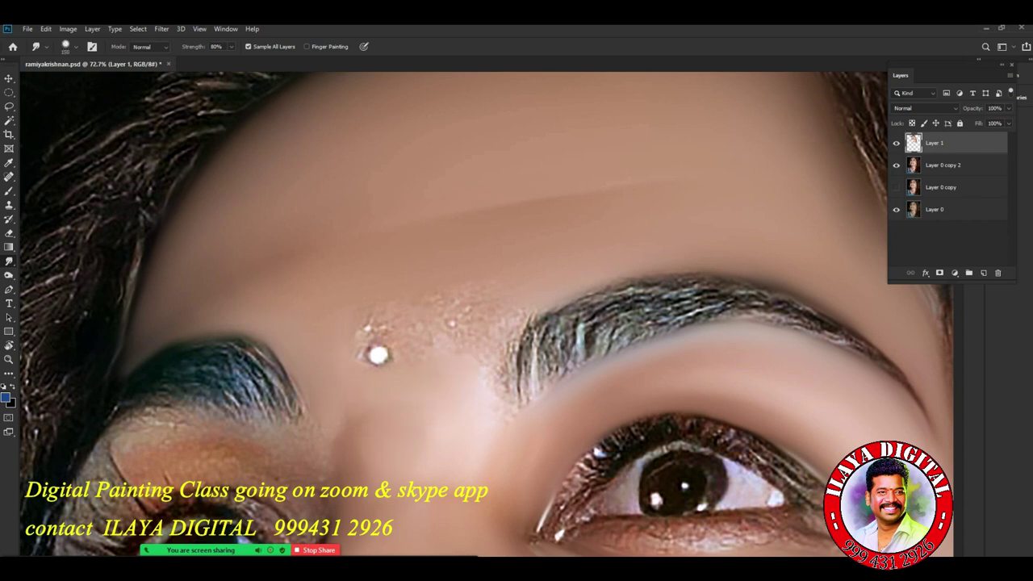
mouse_move(489, 402)
mouse_down()
mouse_move(505, 384)
mouse_move(496, 333)
mouse_move(528, 318)
mouse_up()
drag(509, 365, 522, 329)
Smudge the remaining rough skin around the white forehead dot and above the bridge of the nose.
drag(369, 331, 373, 321)
drag(440, 346, 458, 326)
drag(394, 361, 387, 352)
drag(431, 429, 441, 418)
drag(360, 349, 364, 359)
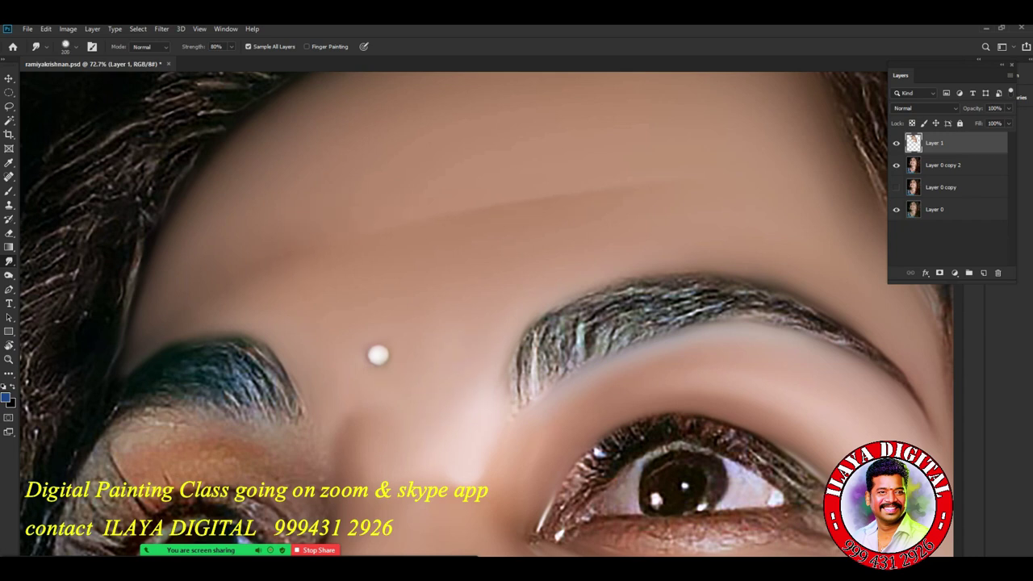
Smudge the textured skin along the right eye's lower lid, refining the outer and inner corners with smaller brushes.
scroll(549, 425, down, 7)
scroll(603, 423, down, 4)
scroll(661, 343, up, 8)
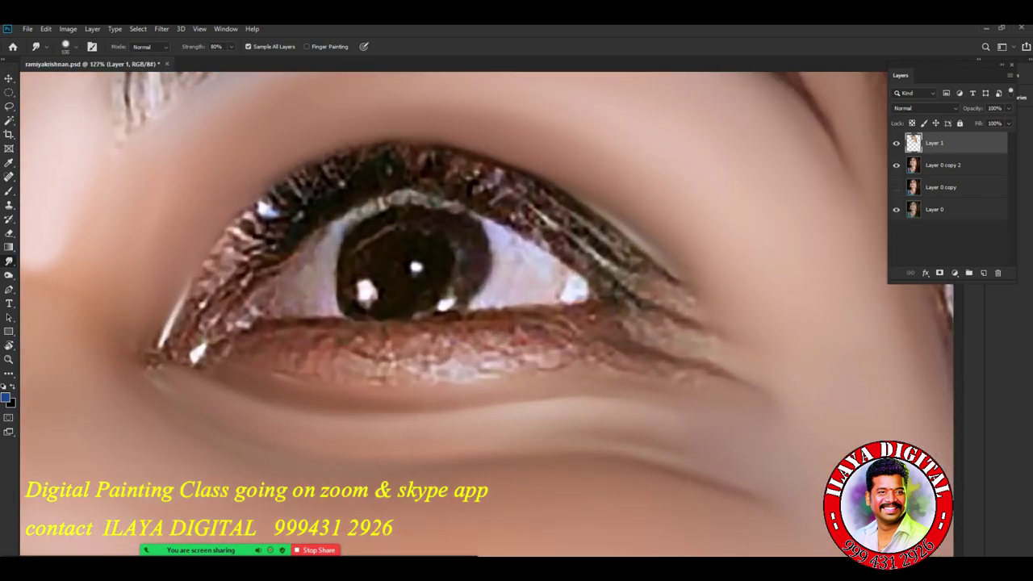
mouse_move(242, 339)
mouse_down()
mouse_move(592, 323)
mouse_move(682, 359)
mouse_up()
key([)
mouse_move(662, 321)
mouse_down()
mouse_move(597, 318)
mouse_move(616, 323)
mouse_up()
key([)
key([)
drag(190, 366, 200, 354)
Blend the right eye's lower lid into smooth tones and soften the crease running from its outer corner.
key(])
key(])
key(])
mouse_move(416, 359)
mouse_down()
mouse_move(532, 353)
mouse_move(494, 347)
mouse_move(685, 379)
mouse_move(639, 370)
mouse_up()
key([)
drag(575, 349, 534, 360)
key(])
mouse_move(284, 360)
mouse_down()
mouse_move(355, 355)
mouse_move(392, 381)
mouse_move(475, 378)
mouse_move(397, 383)
mouse_move(355, 357)
mouse_up()
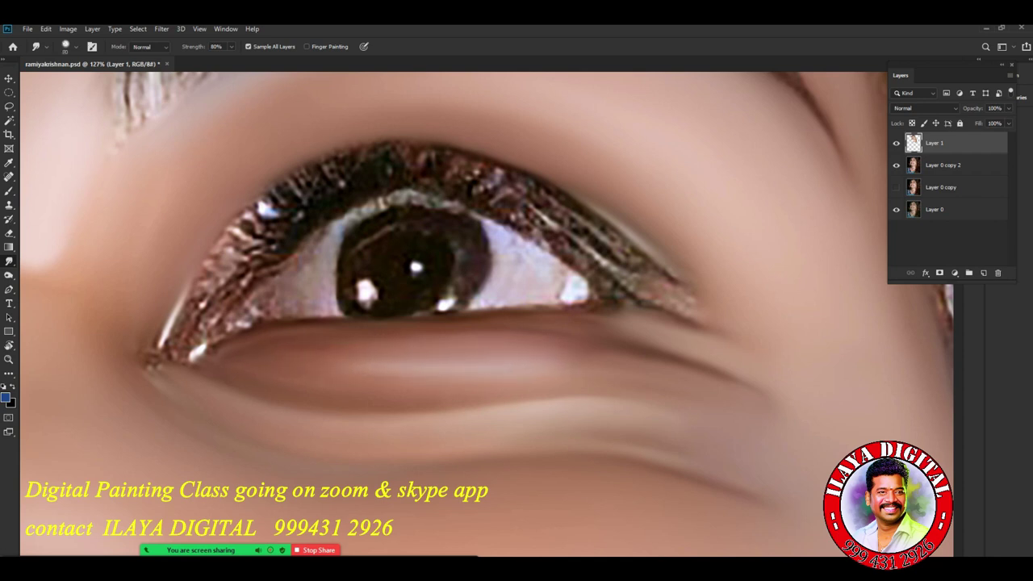
drag(624, 327, 592, 326)
key(bracketright)
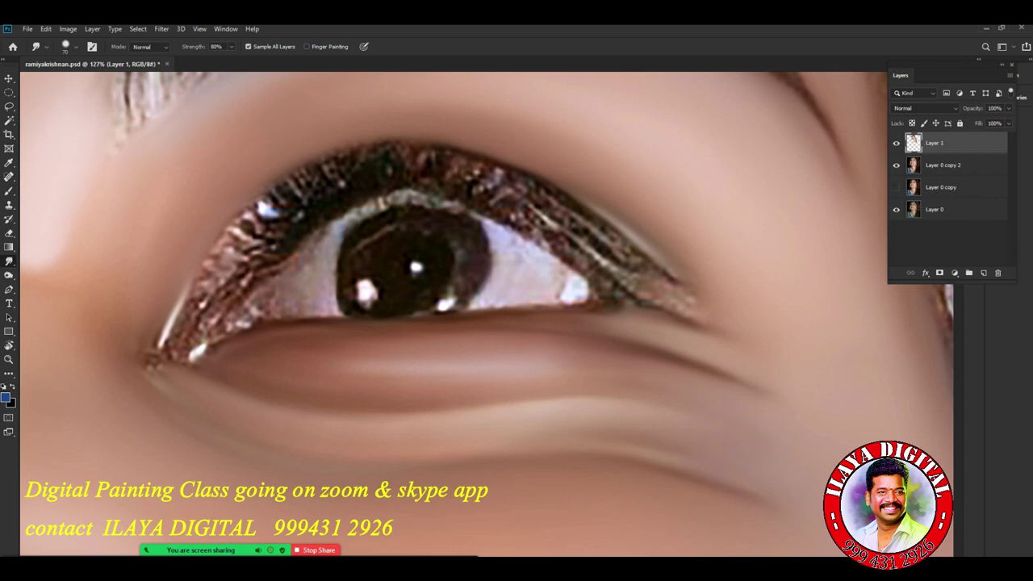
Smudge the skin around the inner corner of the right eye with a small brush.
key(bracketleft)
key(bracketleft)
mouse_move(153, 342)
mouse_down()
mouse_move(178, 360)
mouse_move(147, 374)
mouse_up()
key(bracketright)
drag(136, 310, 132, 325)
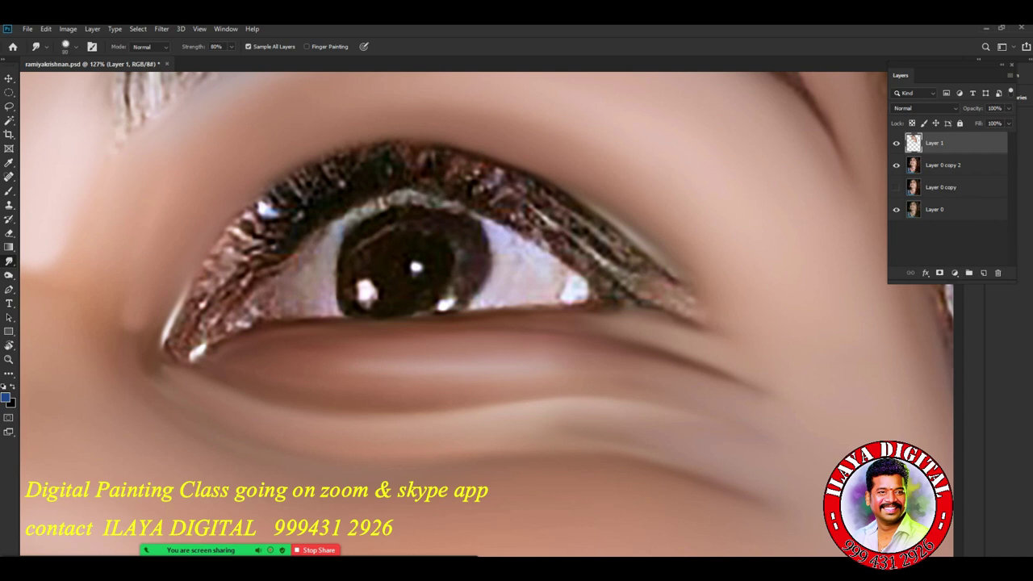
Examine the smoothed face at full-portrait and close-up zoom levels.
mouse_move(739, 457)
mouse_down()
mouse_move(686, 458)
mouse_move(572, 321)
mouse_up()
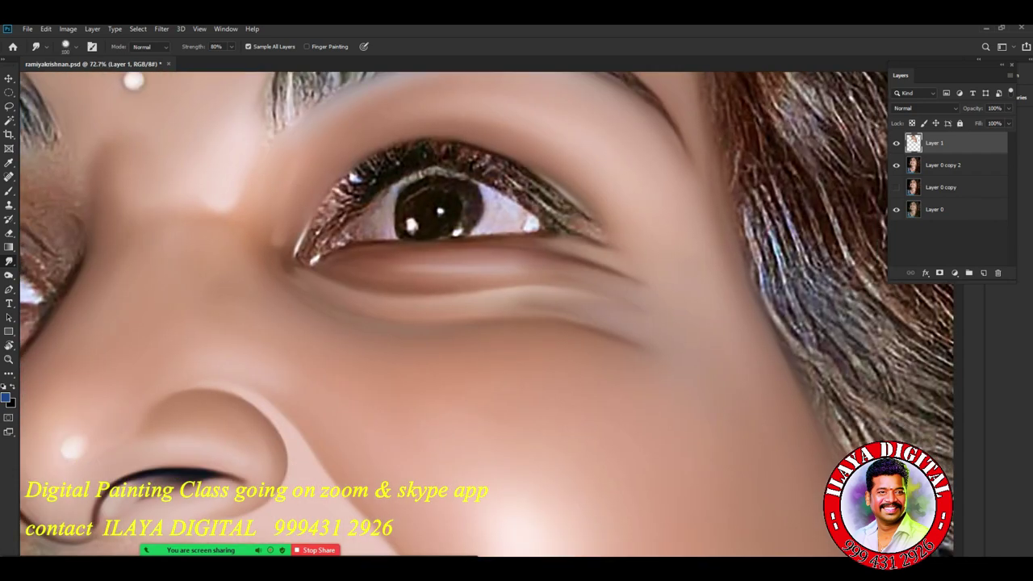
scroll(451, 266, down, 4)
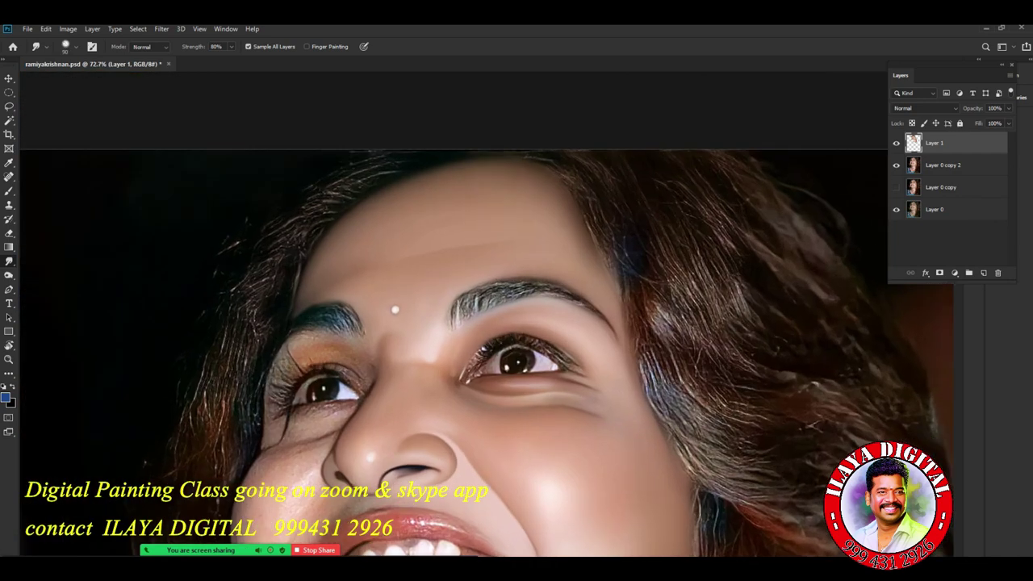
scroll(491, 314, down, 2)
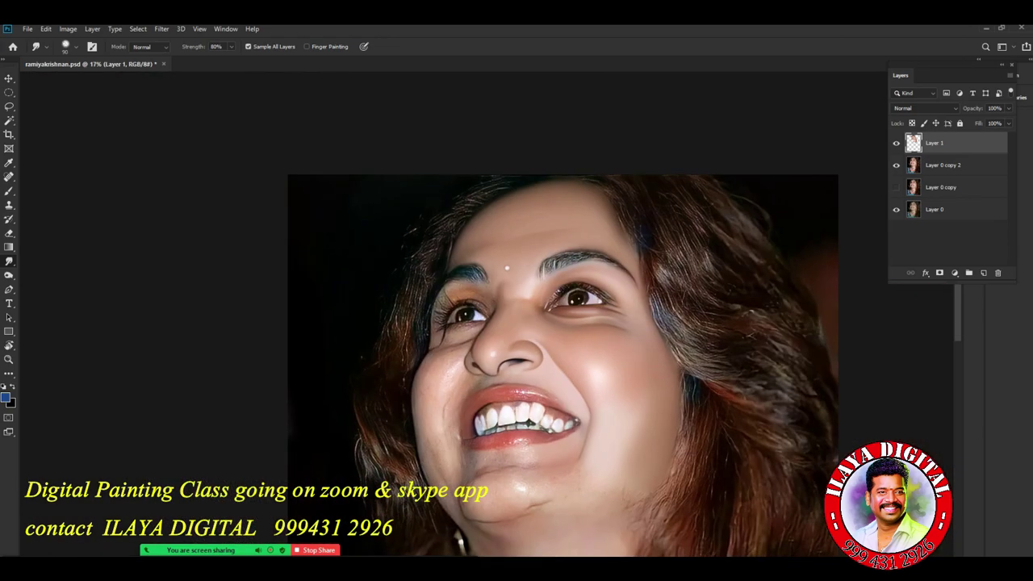
scroll(533, 428, up, 7)
drag(436, 298, 633, 486)
drag(533, 258, 468, 475)
drag(525, 444, 555, 293)
scroll(555, 292, up, 3)
scroll(555, 293, down, 7)
scroll(555, 292, up, 7)
scroll(555, 293, down, 5)
scroll(490, 314, down, 8)
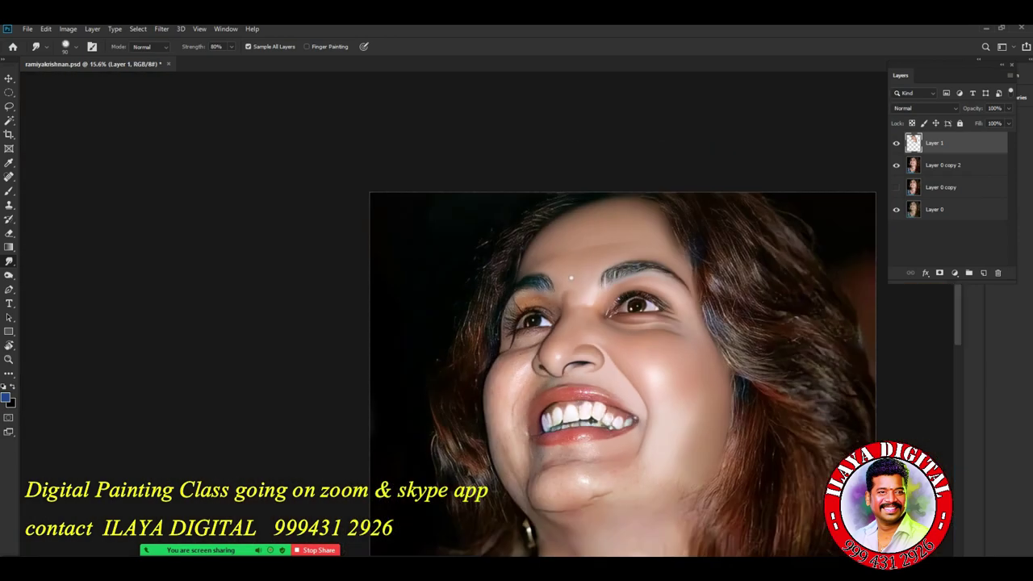
scroll(555, 337, up, 9)
scroll(555, 337, down, 4)
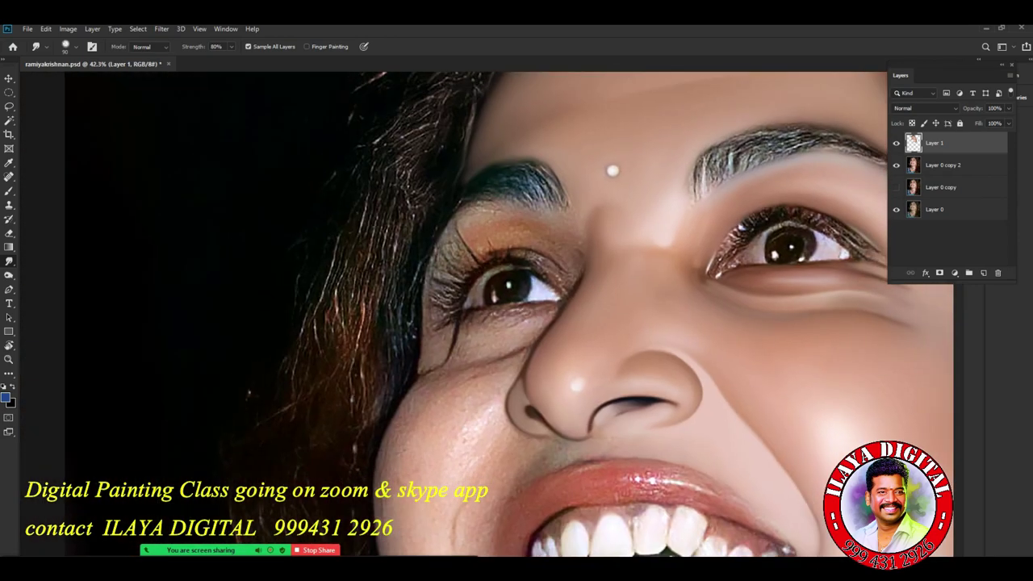
Draw a freehand lasso selection around the left eye and its eyelids, and feather it by 50 pixels.
scroll(500, 295, up, 3)
drag(500, 295, 413, 327)
key(l)
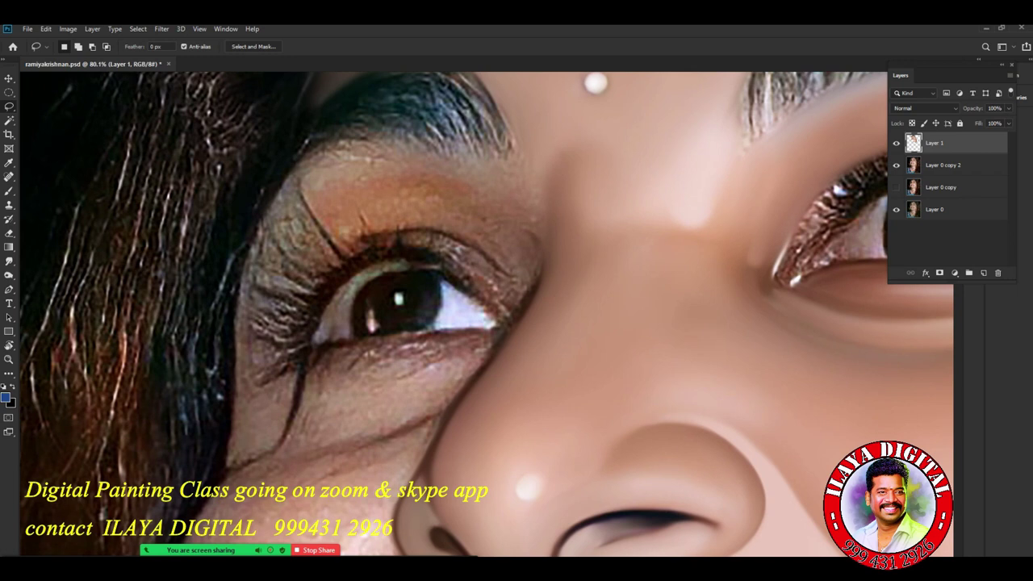
drag(468, 391, 219, 456)
key(shift+F6)
text(50)
key(Return)
key(shift+F6)
text(50)
key(Return)
Brighten the selected eye area on Layer 0 copy 2 using Levels with a white input of 208, and deselect.
click(942, 165)
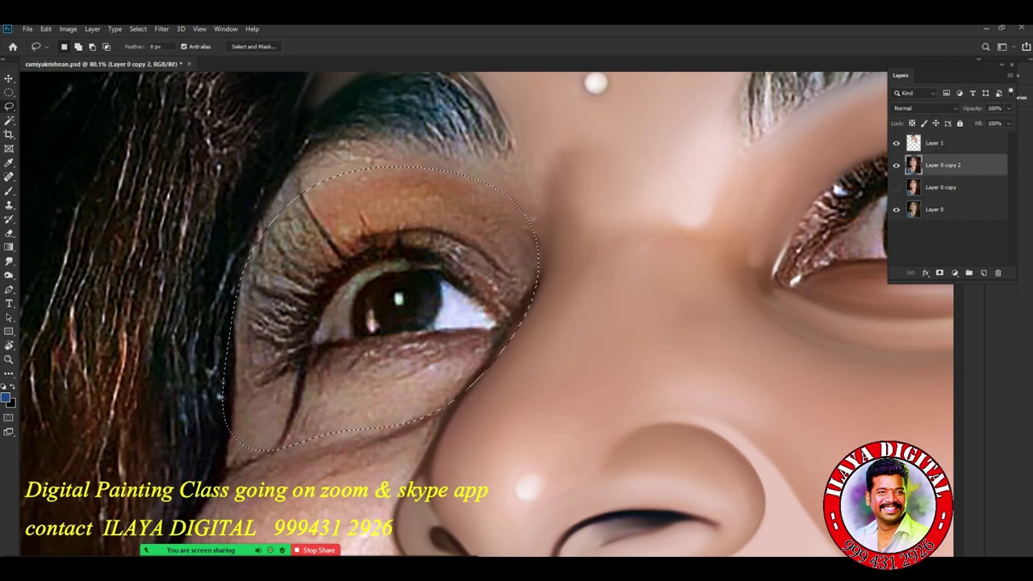
key(ctrl+l)
drag(784, 323, 776, 323)
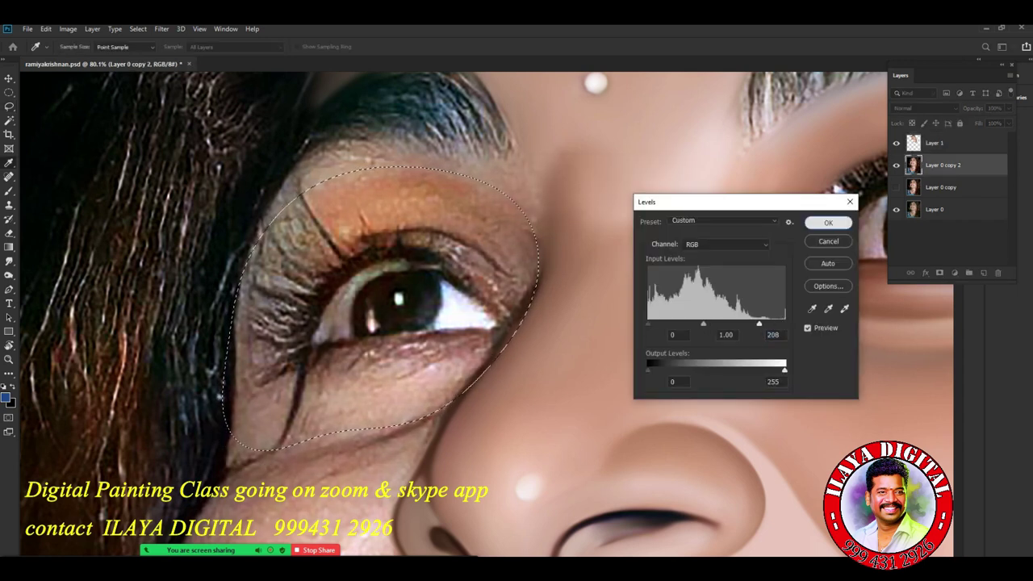
key(Return)
key(ctrl+d)
On Layer 1, smudge the left eye's upper eyelid smooth between the eyebrow and the lash line.
scroll(575, 366, up, 4)
drag(387, 274, 613, 355)
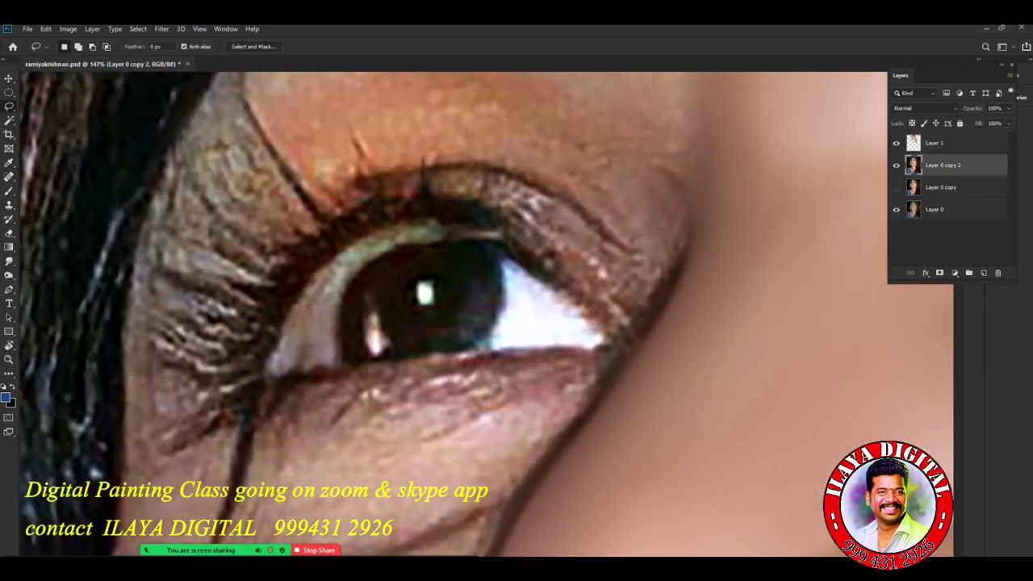
click(935, 143)
scroll(450, 316, down, 2)
drag(516, 266, 467, 370)
key(r)
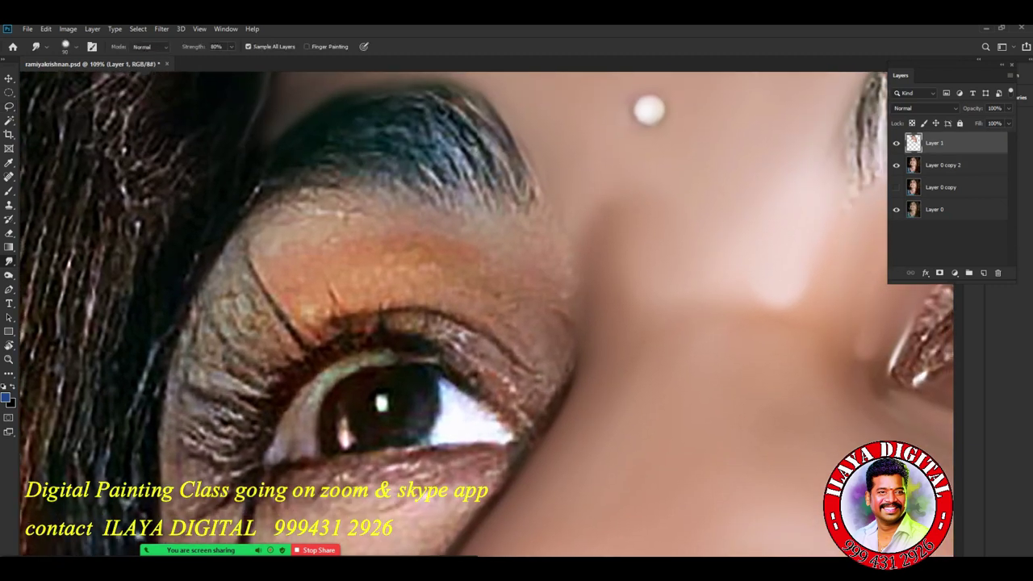
key(])
key(])
mouse_move(292, 216)
mouse_down()
mouse_move(257, 240)
mouse_move(298, 207)
mouse_move(339, 198)
mouse_move(355, 210)
mouse_move(318, 217)
mouse_move(426, 211)
mouse_move(258, 235)
mouse_up()
drag(339, 211, 403, 200)
mouse_move(322, 250)
mouse_down()
mouse_move(310, 310)
mouse_move(333, 295)
mouse_up()
drag(373, 252, 510, 243)
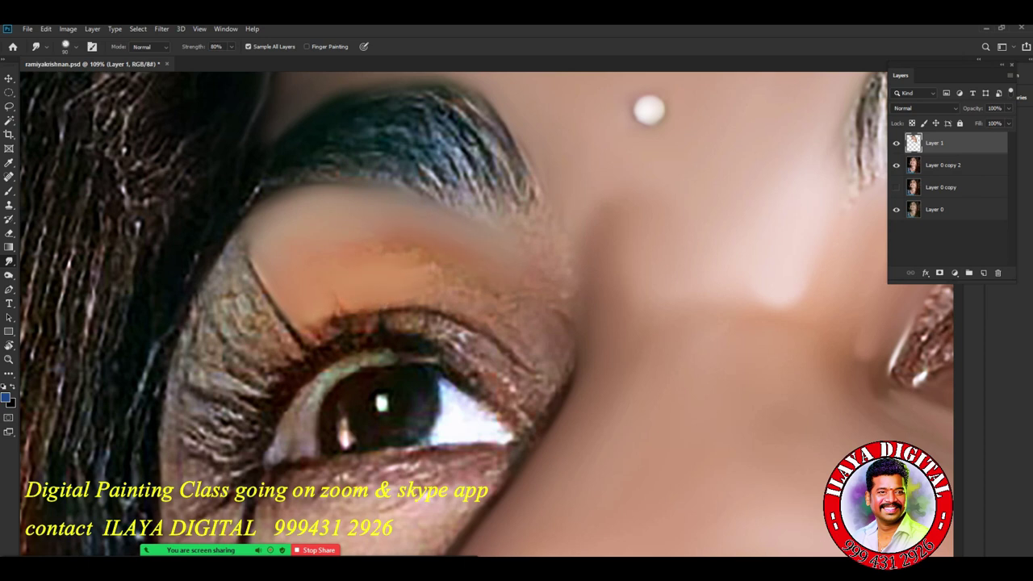
Blend the orange eyeshadow on the left upper eyelid and smooth the skin between its inner corner and the nose.
drag(420, 279, 494, 292)
drag(361, 241, 452, 247)
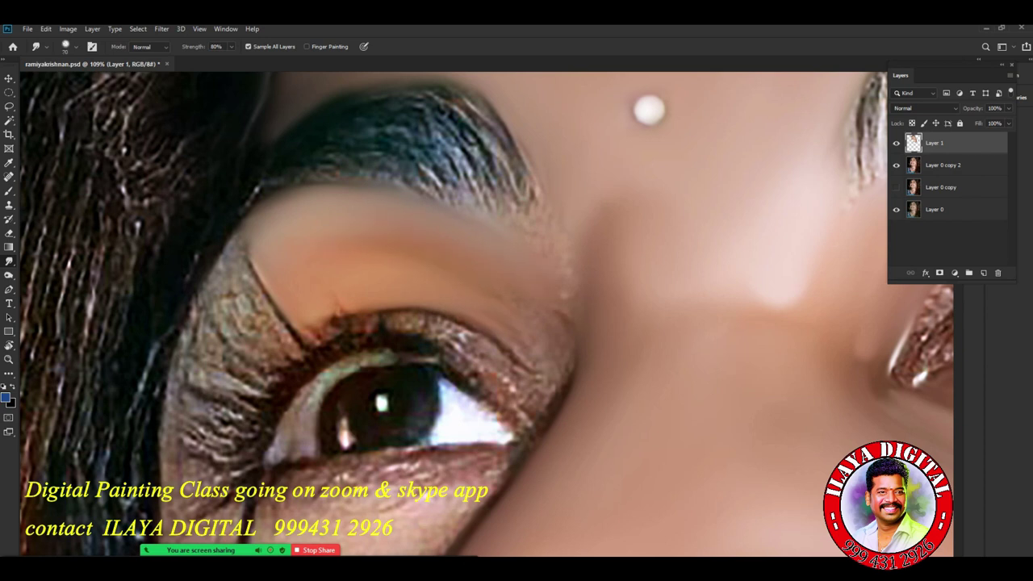
key(bracketleft)
mouse_move(572, 376)
mouse_down()
mouse_move(577, 285)
mouse_move(563, 321)
mouse_up()
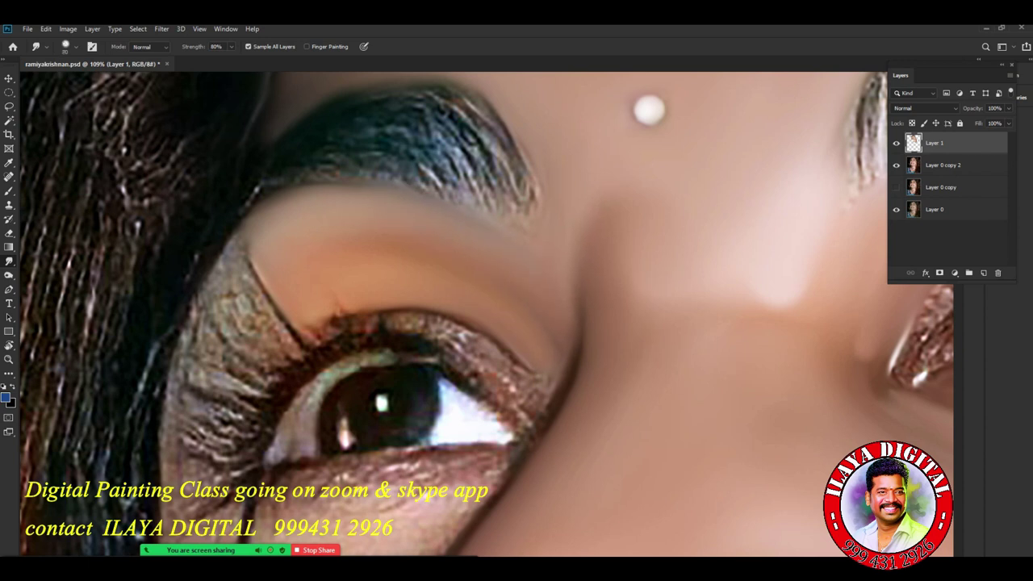
Smudge over the lashes and skin at the outer side of the left eye, blending up to the eyebrow.
scroll(589, 471, down, 5)
drag(589, 471, 707, 445)
scroll(652, 267, up, 5)
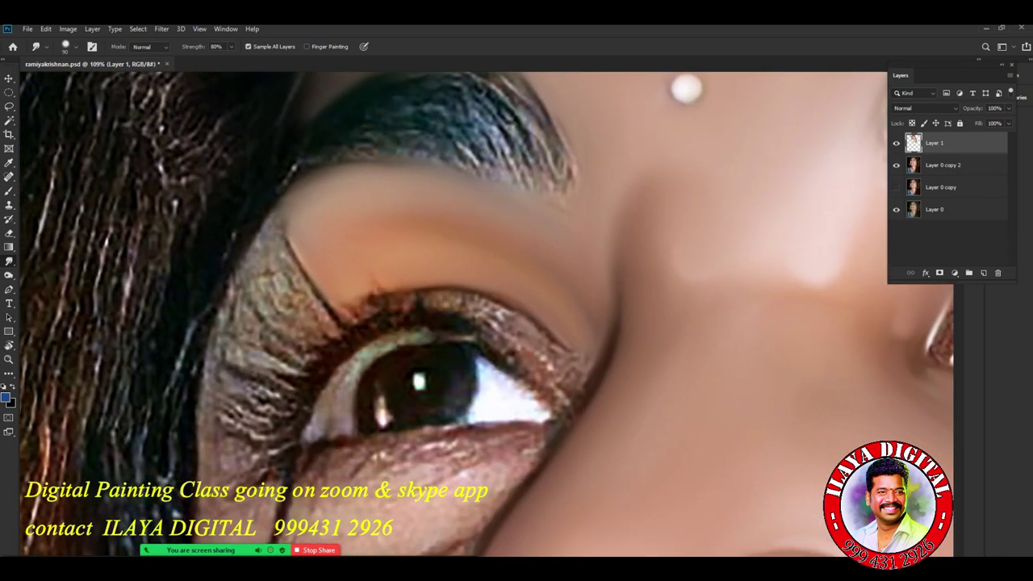
scroll(487, 313, down, 3)
scroll(486, 313, up, 3)
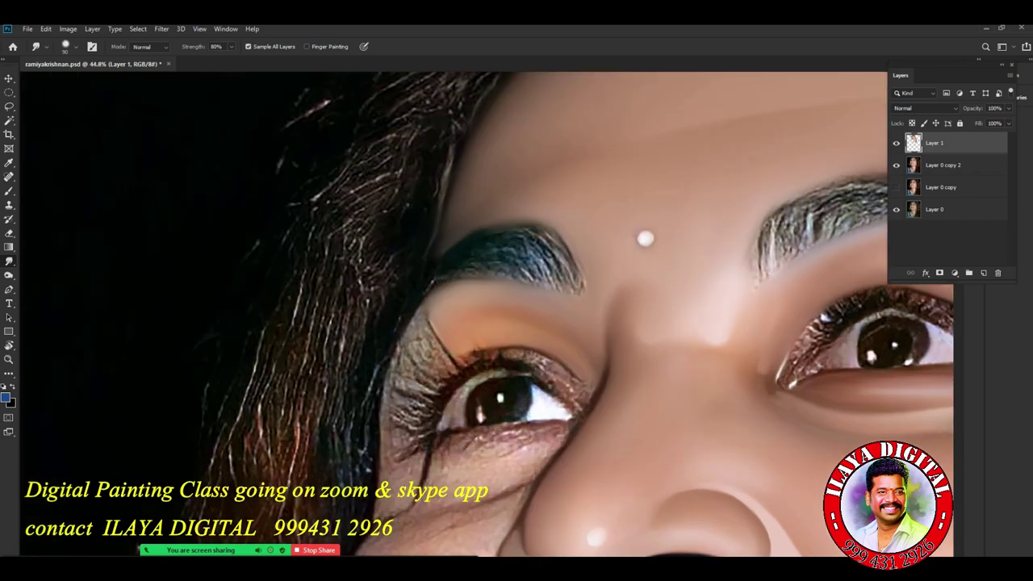
mouse_move(256, 242)
mouse_down()
mouse_move(234, 315)
mouse_move(208, 331)
mouse_move(181, 403)
mouse_move(181, 452)
mouse_up()
mouse_move(278, 316)
mouse_down()
mouse_move(292, 339)
mouse_move(236, 435)
mouse_move(250, 322)
mouse_move(211, 430)
mouse_up()
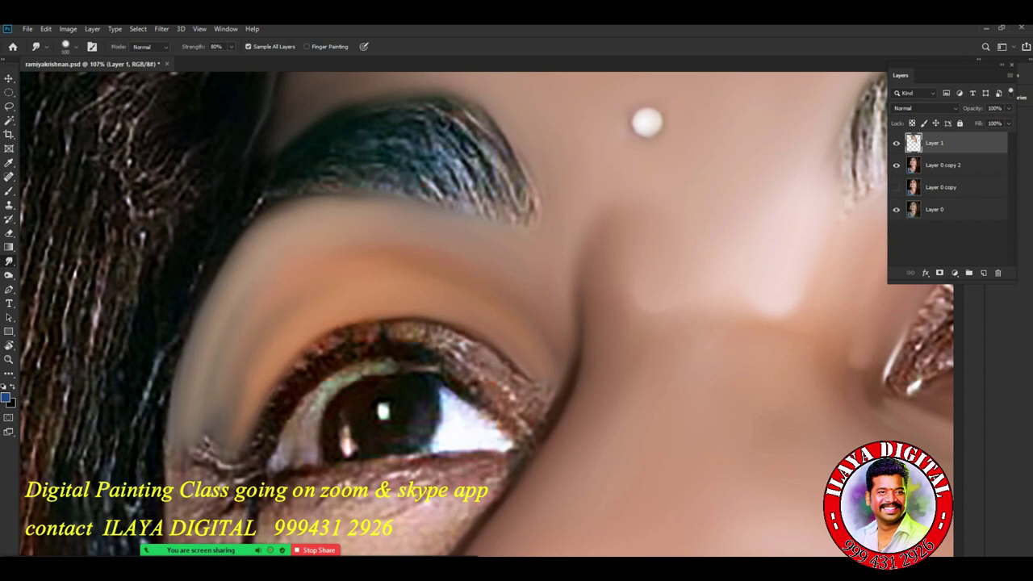
drag(175, 394, 344, 200)
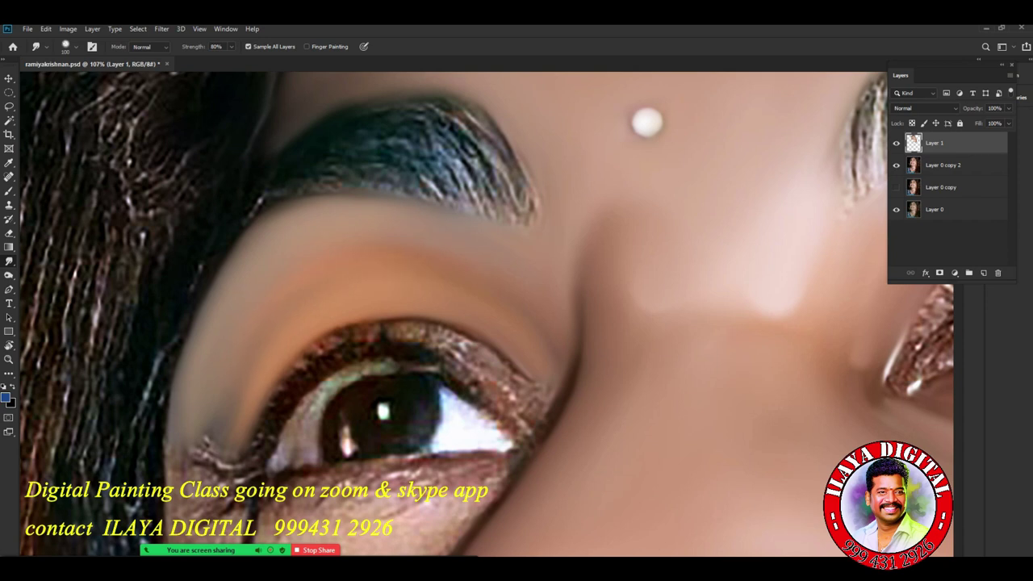
Compare against the image with Layer 1 hidden, and erase the smudging over the left eye's outer lashes at 61% opacity.
scroll(455, 426, down, 5)
scroll(462, 357, down, 4)
click(895, 143)
click(895, 143)
scroll(525, 322, up, 5)
key(e)
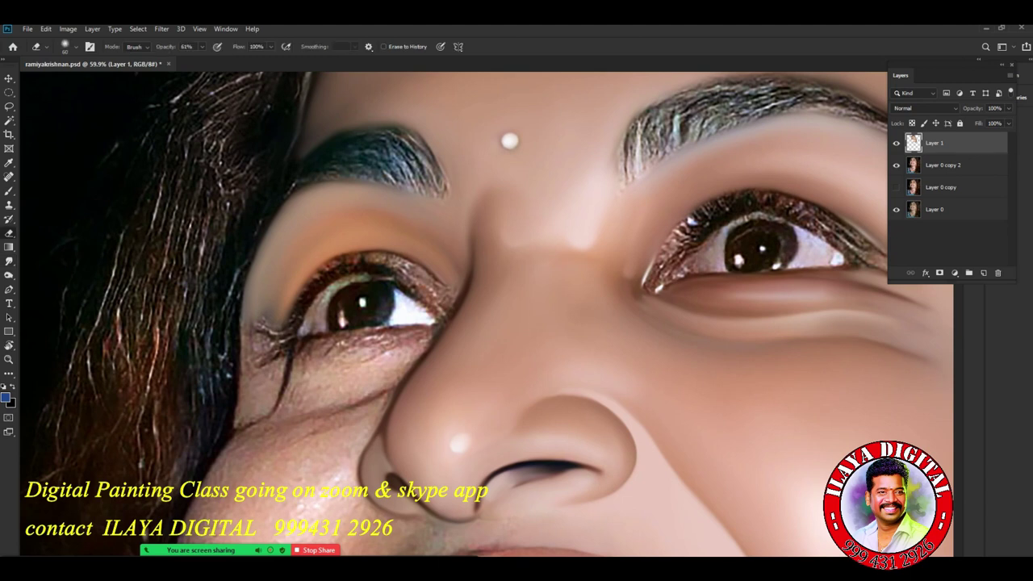
key(bracketright)
mouse_move(332, 255)
mouse_down()
mouse_move(276, 235)
mouse_move(260, 281)
mouse_up()
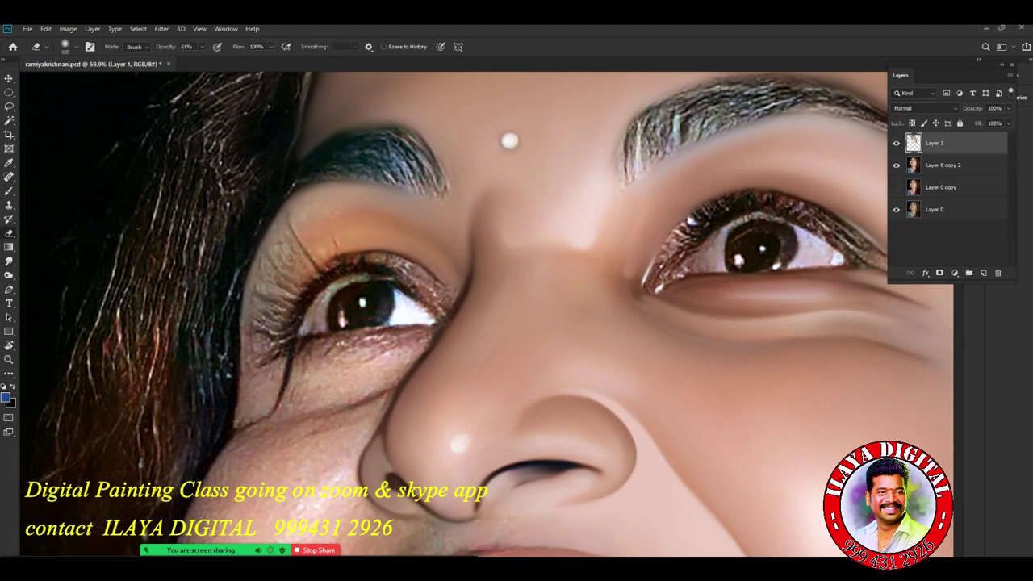
Smudge the skin around the long stray lash below the left eye's outer corner, reaching the cheek crease at the hairline.
scroll(429, 361, up, 3)
drag(429, 360, 662, 291)
key(r)
key(bracketleft)
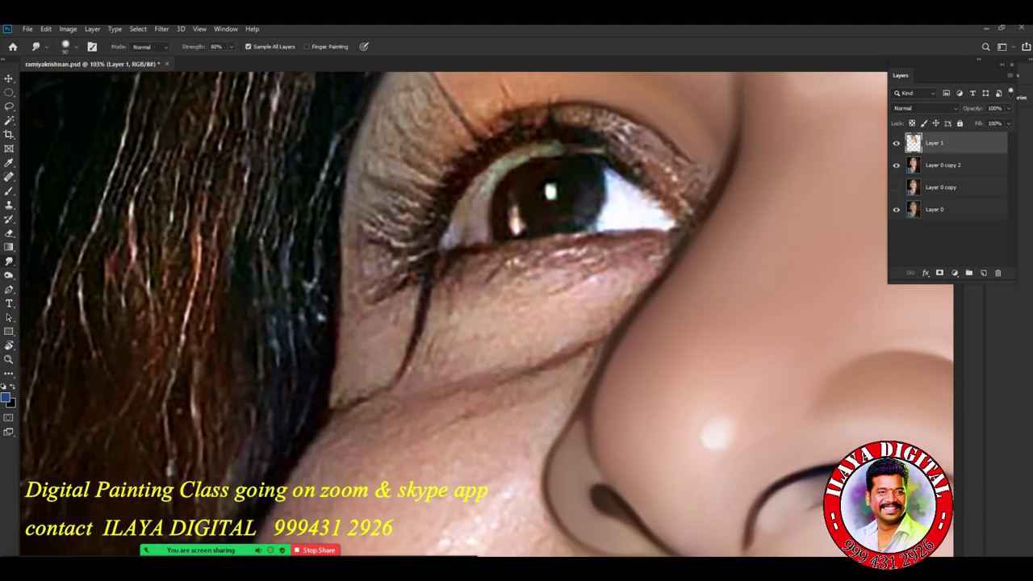
key(bracketleft)
mouse_move(363, 322)
mouse_down()
mouse_move(330, 407)
mouse_move(380, 301)
mouse_move(405, 289)
mouse_move(395, 297)
mouse_move(404, 319)
mouse_up()
key(bracketright)
key(bracketright)
mouse_move(372, 376)
mouse_down()
mouse_move(329, 407)
mouse_move(365, 394)
mouse_up()
key(bracketleft)
key(bracketleft)
key(bracketleft)
drag(420, 334, 395, 382)
drag(387, 381, 377, 386)
Examine the right eye and compare the face with Layer 1 shown and hidden.
drag(726, 266, 143, 409)
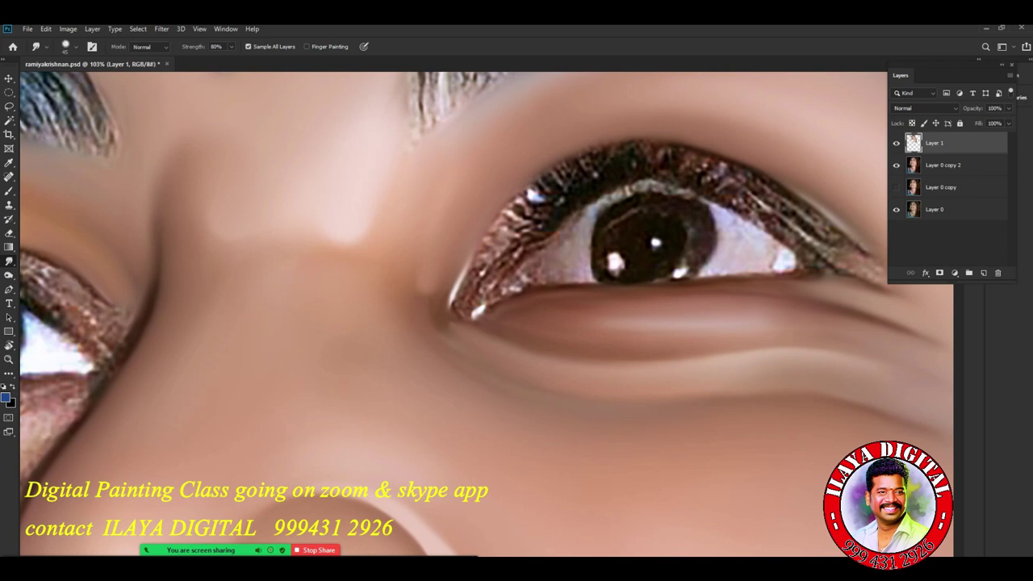
scroll(601, 361, down, 7)
scroll(581, 327, up, 2)
click(895, 143)
click(896, 143)
click(895, 143)
click(895, 143)
click(895, 143)
click(895, 143)
click(895, 143)
click(896, 143)
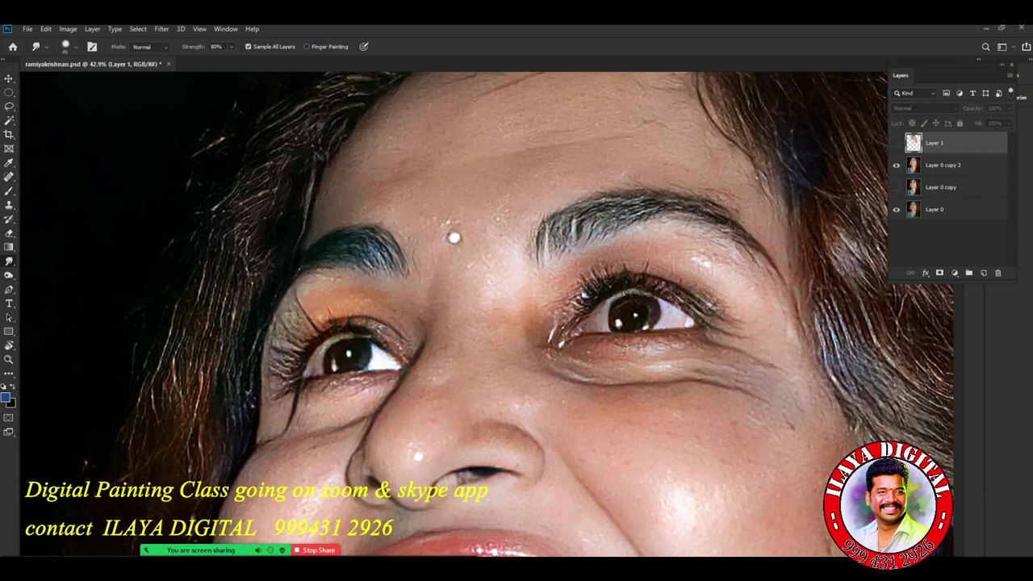
click(896, 143)
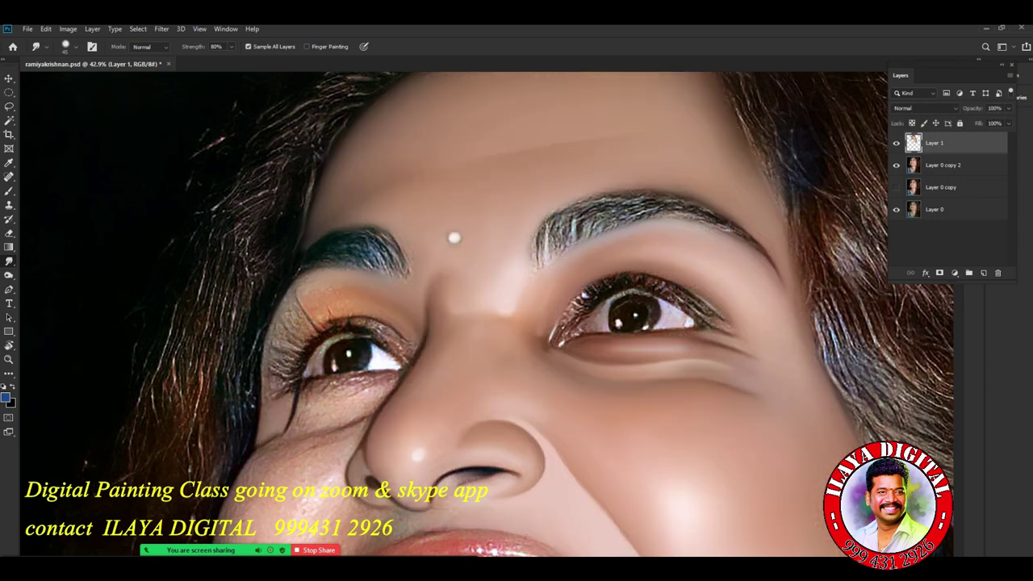
Smudge away the outer lashes of the left eye, blending them into the skin beside the hairline.
scroll(450, 363, down, 5)
scroll(450, 363, up, 6)
drag(450, 363, 714, 230)
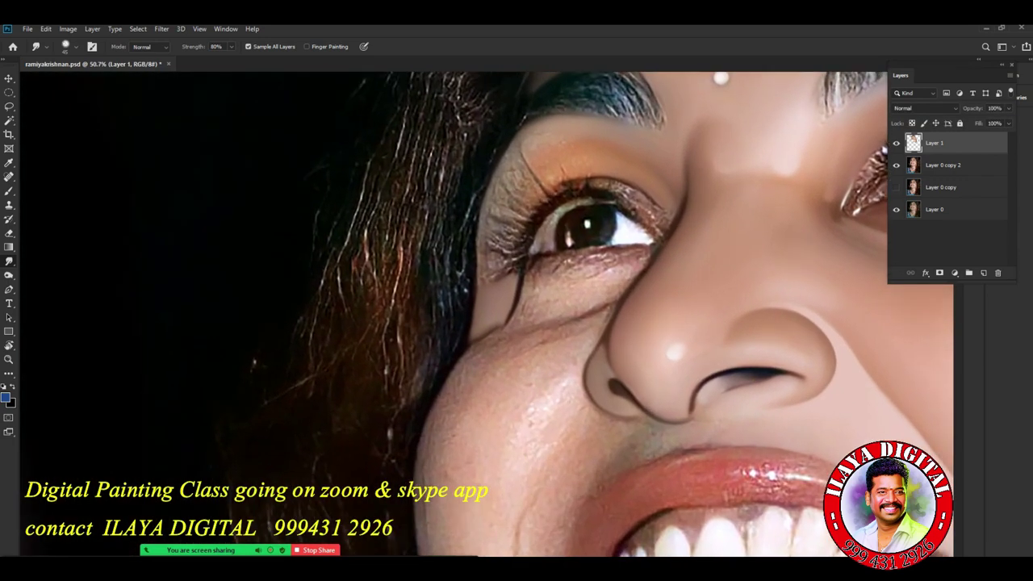
scroll(625, 194, up, 4)
drag(570, 246, 575, 321)
key(])
mouse_move(398, 409)
mouse_down()
mouse_move(407, 405)
mouse_move(392, 430)
mouse_move(391, 378)
mouse_move(417, 302)
mouse_up()
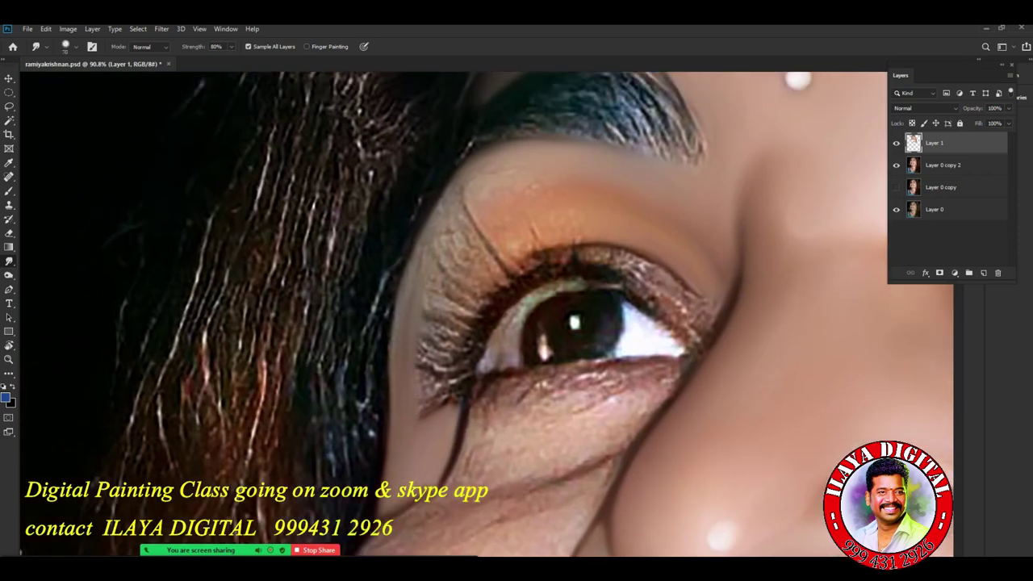
mouse_move(441, 400)
mouse_down()
mouse_move(461, 310)
mouse_move(457, 362)
mouse_up()
key(])
key(])
mouse_move(426, 413)
mouse_down()
mouse_move(435, 307)
mouse_move(451, 266)
mouse_up()
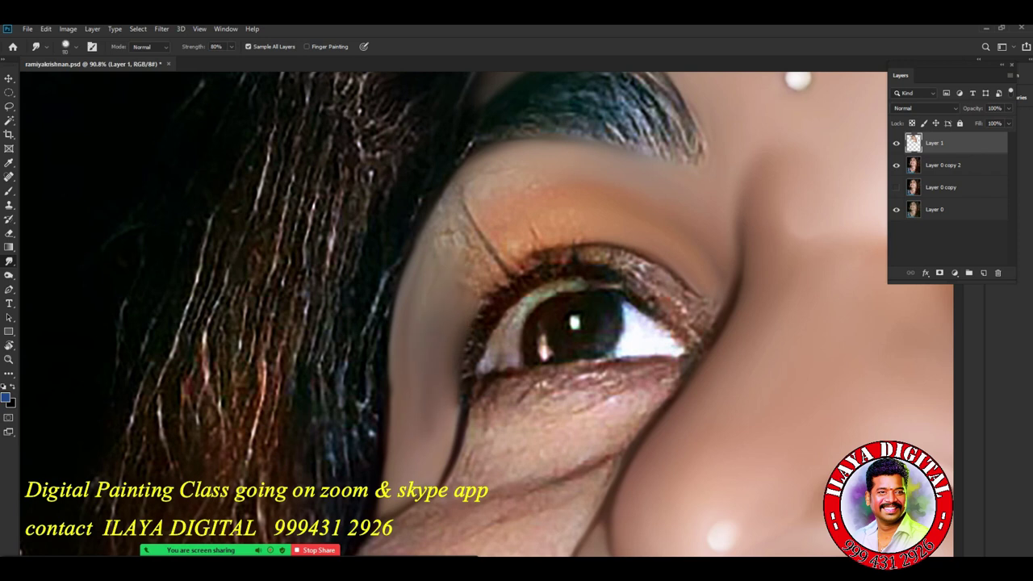
With the canvas rotated, smudge away the stray lashes on the left upper eyelid and blend its orange eyeshadow up to the brow.
key(r)
drag(263, 420, 241, 285)
key(r)
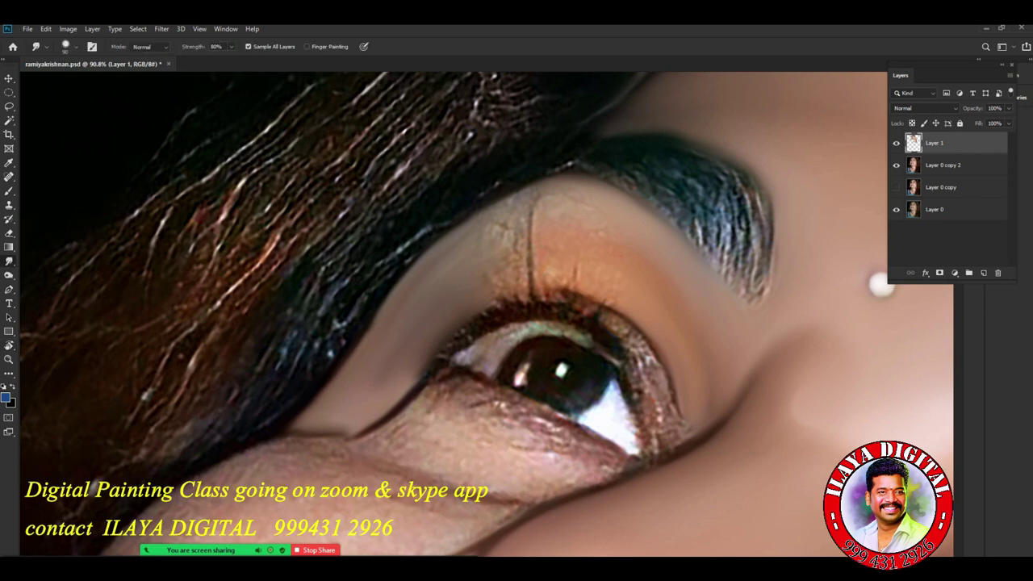
drag(498, 216, 536, 200)
drag(628, 196, 652, 214)
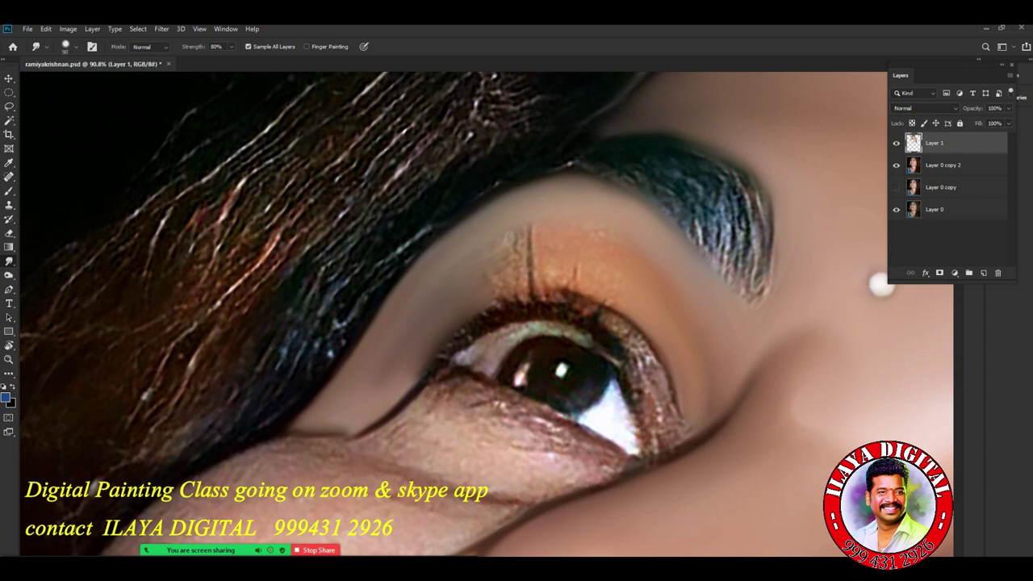
mouse_move(489, 281)
mouse_down()
mouse_move(532, 266)
mouse_move(573, 278)
mouse_up()
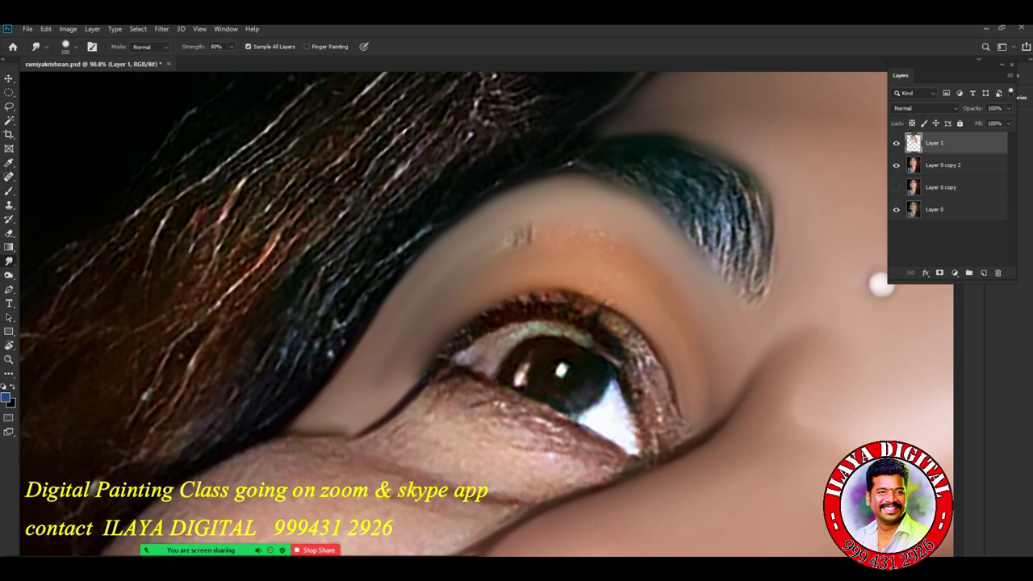
drag(502, 242, 606, 232)
drag(449, 234, 476, 214)
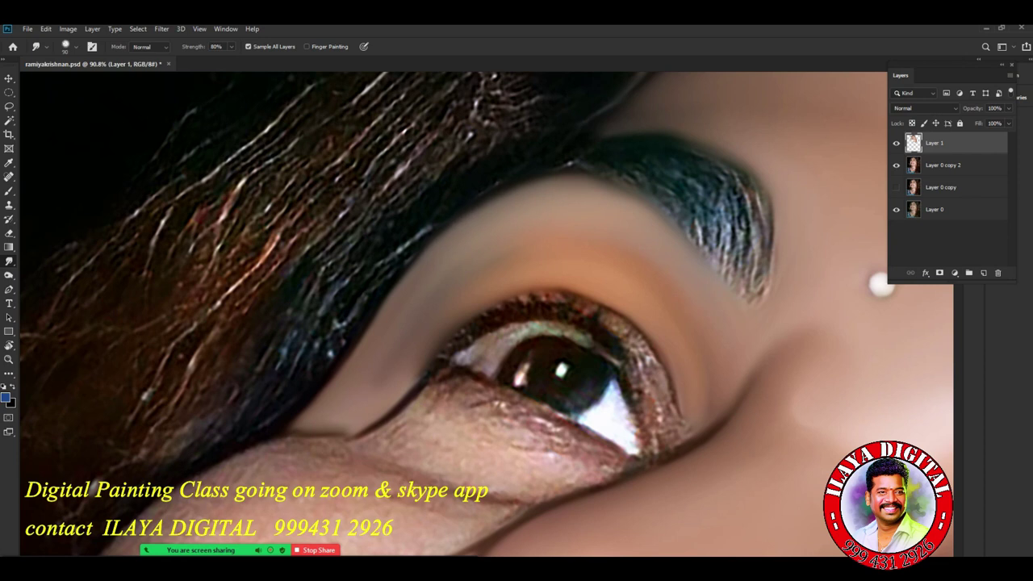
drag(416, 377, 464, 315)
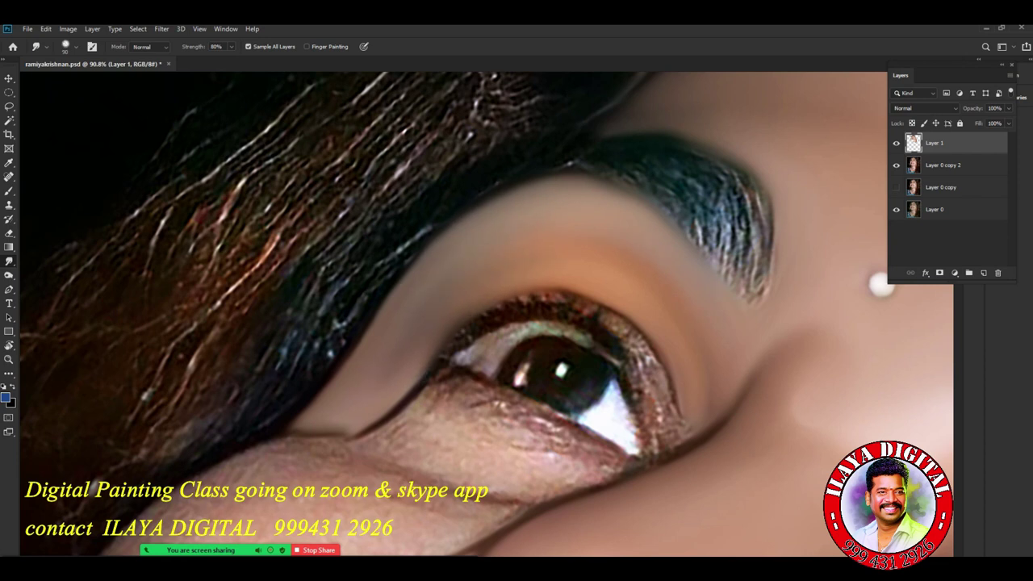
key(Escape)
scroll(733, 407, down, 10)
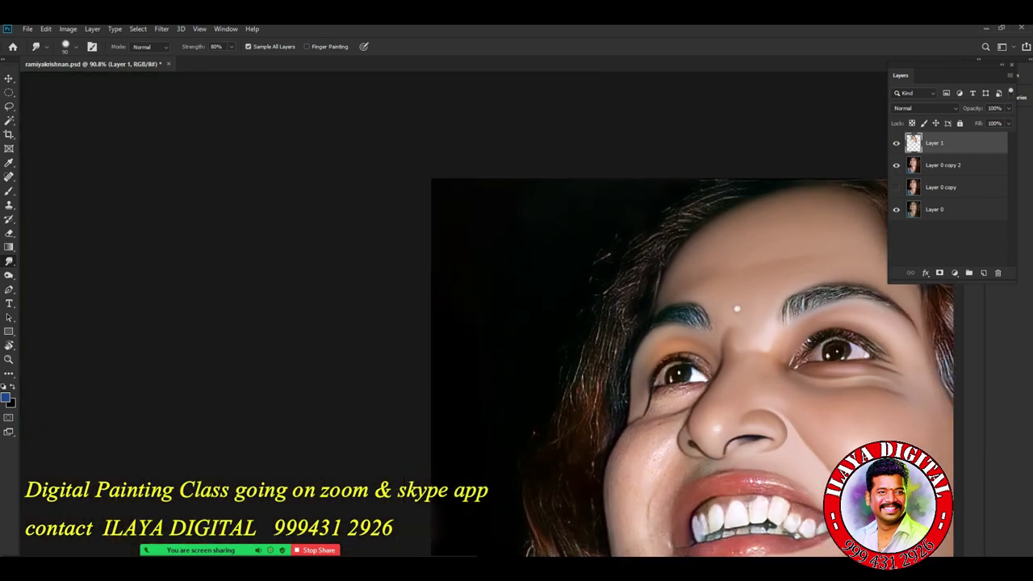
scroll(733, 420, up, 10)
key(bracketright)
mouse_move(510, 316)
mouse_down()
mouse_move(559, 321)
mouse_move(595, 305)
mouse_move(410, 284)
mouse_move(398, 342)
mouse_up()
key(ctrl+z)
key(ctrl+z)
Smudge the under-eye skin of the left eye smooth down to the cheek crease and along the side of the nose.
mouse_move(416, 296)
mouse_down()
mouse_move(379, 358)
mouse_move(403, 316)
mouse_move(498, 344)
mouse_up()
key(bracketleft)
drag(419, 360, 445, 356)
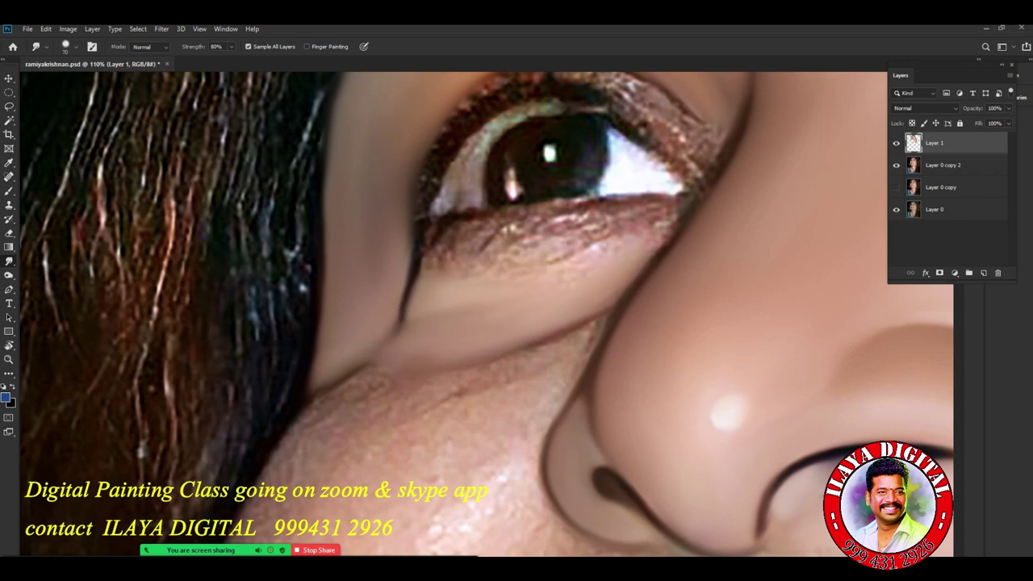
drag(616, 242, 668, 218)
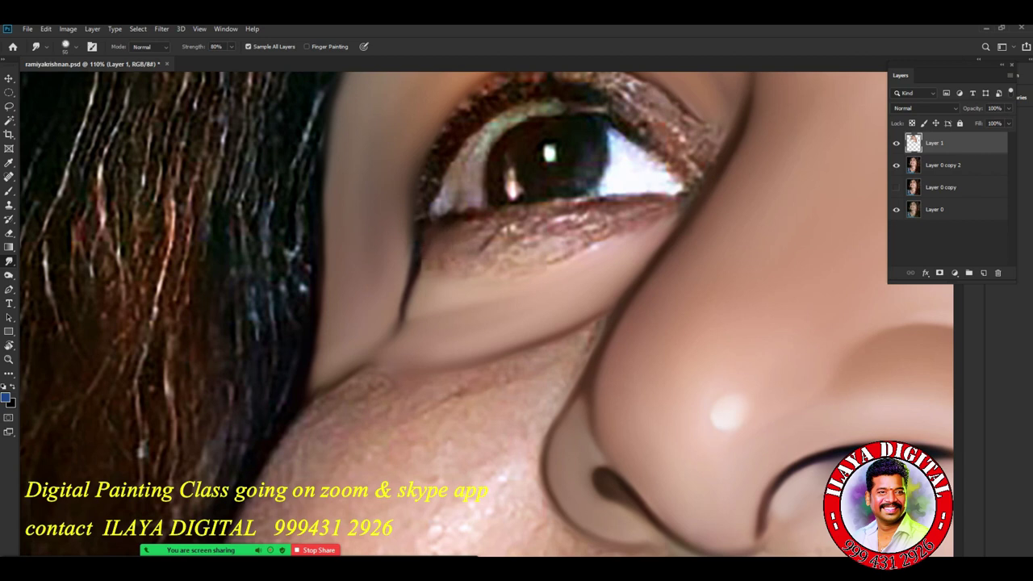
Smudge the textured lower eyelid directly beneath the left eye's lash line toward the inner corner.
mouse_move(484, 248)
mouse_down()
mouse_move(618, 211)
mouse_move(574, 214)
mouse_move(578, 245)
mouse_up()
key(bracketright)
key(bracketright)
drag(646, 218, 566, 257)
mouse_move(627, 236)
mouse_down()
mouse_move(541, 270)
mouse_move(461, 277)
mouse_up()
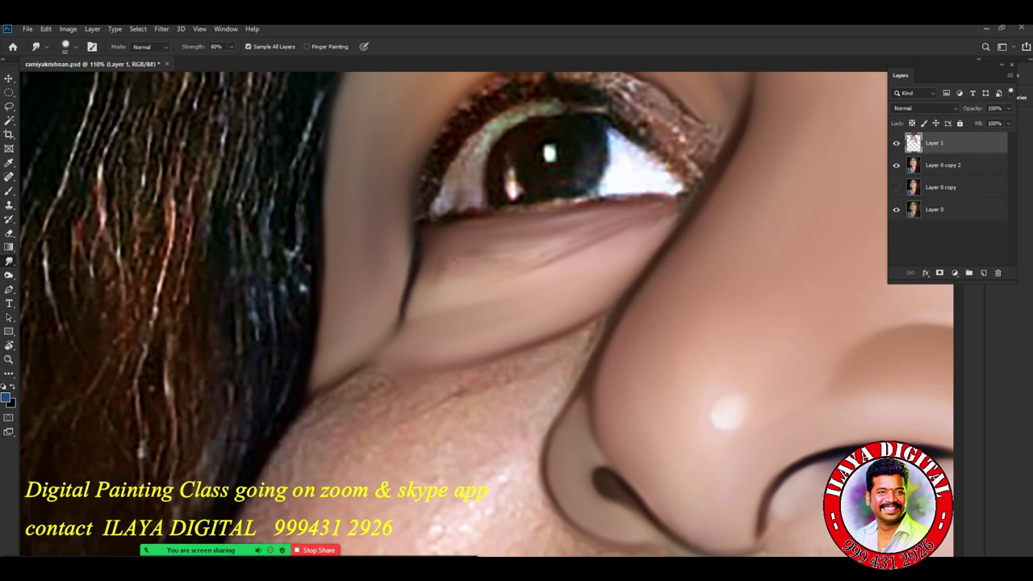
Refine the left eye's lower lid edge from the outer side to the inner corner with fine smudge strokes.
scroll(580, 333, up, 5)
drag(580, 332, 523, 480)
drag(316, 307, 515, 294)
key(bracketleft)
key(bracketleft)
mouse_move(665, 271)
mouse_down()
mouse_move(680, 266)
mouse_move(669, 255)
mouse_up()
drag(523, 289, 546, 283)
Blend the lower eyelid shading and light under-eye band of the left eye with larger smudge strokes.
key(bracketright)
key(bracketright)
mouse_move(311, 368)
mouse_down()
mouse_move(328, 358)
mouse_move(359, 370)
mouse_move(419, 346)
mouse_up()
key(bracketright)
drag(336, 309, 476, 329)
drag(429, 354, 548, 319)
mouse_move(666, 290)
mouse_down()
mouse_move(679, 285)
mouse_move(470, 360)
mouse_up()
mouse_move(299, 393)
mouse_down()
mouse_move(391, 376)
mouse_move(409, 358)
mouse_up()
drag(334, 373, 387, 362)
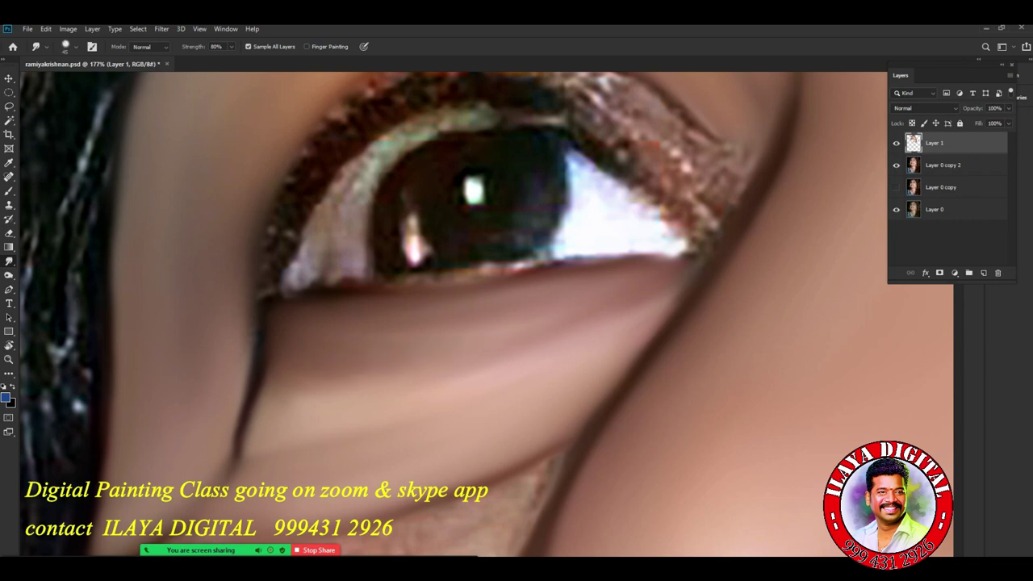
Smudge out the long stray lash below the left eye's outer corner and blend it into the surrounding skin.
mouse_move(242, 417)
mouse_down()
mouse_move(294, 414)
mouse_move(301, 397)
mouse_up()
mouse_move(245, 368)
mouse_down()
mouse_move(308, 391)
mouse_move(241, 439)
mouse_up()
key(bracketright)
key(bracketright)
key(bracketright)
mouse_move(252, 444)
mouse_down()
mouse_move(216, 449)
mouse_move(205, 470)
mouse_up()
mouse_move(305, 434)
mouse_down()
mouse_move(266, 442)
mouse_move(190, 431)
mouse_up()
key(bracketright)
key(bracketright)
key(bracketright)
drag(308, 413, 283, 416)
mouse_move(281, 368)
mouse_down()
mouse_move(257, 358)
mouse_move(245, 335)
mouse_up()
mouse_move(292, 415)
mouse_down()
mouse_move(255, 419)
mouse_move(266, 425)
mouse_up()
drag(291, 397, 252, 399)
drag(236, 329, 251, 332)
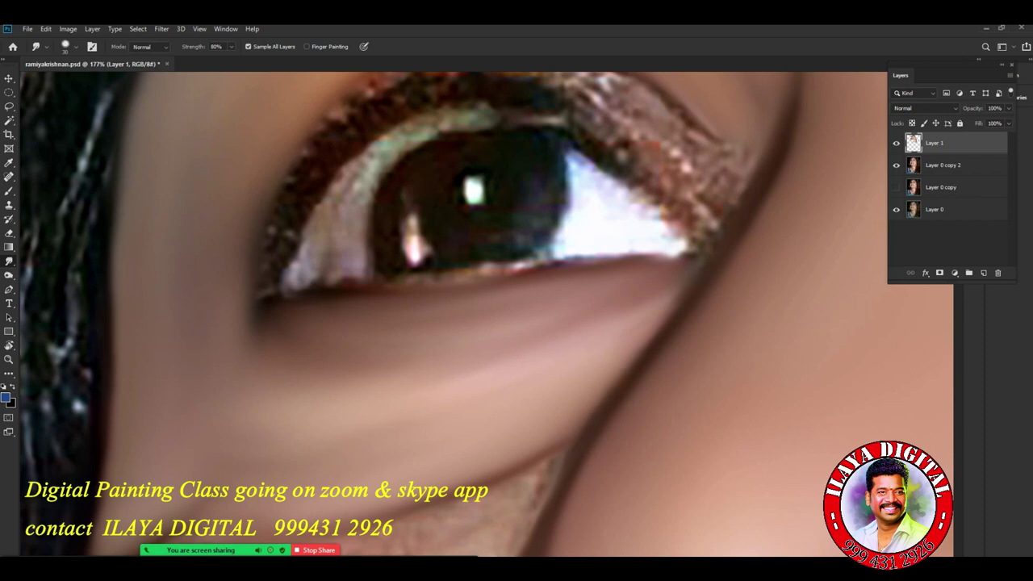
Soften the crease between the left under-eye area and the cheek, blending it outward along the hairline.
scroll(576, 394, down, 10)
scroll(576, 403, up, 8)
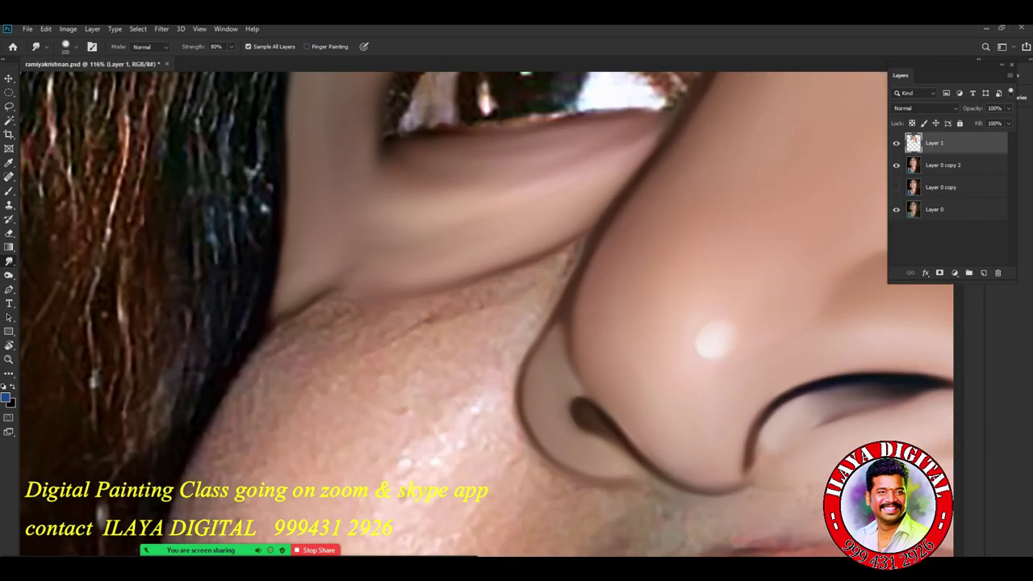
drag(316, 275, 248, 370)
drag(323, 255, 251, 356)
drag(292, 263, 258, 342)
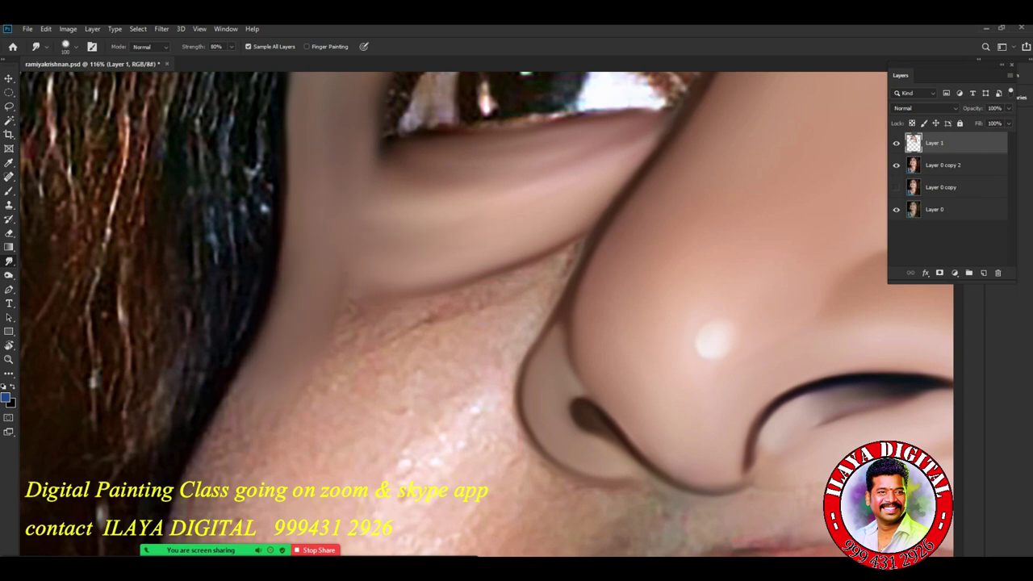
key(bracketleft)
key(bracketleft)
key(bracketleft)
mouse_move(408, 308)
mouse_down()
mouse_move(347, 316)
mouse_move(342, 336)
mouse_up()
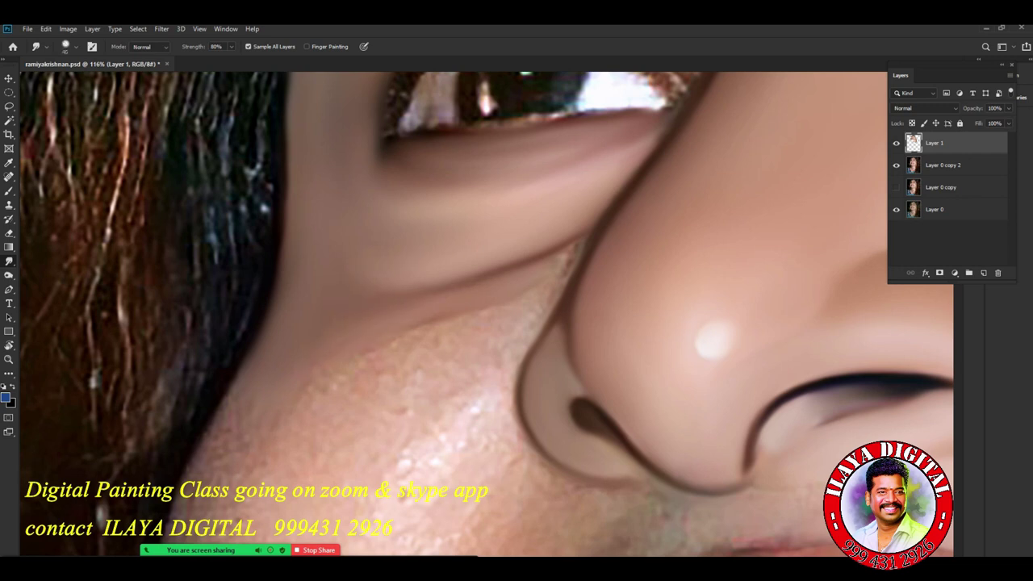
Compare the smudged face with the original by switching Layer 1 off and on.
scroll(525, 339, down, 9)
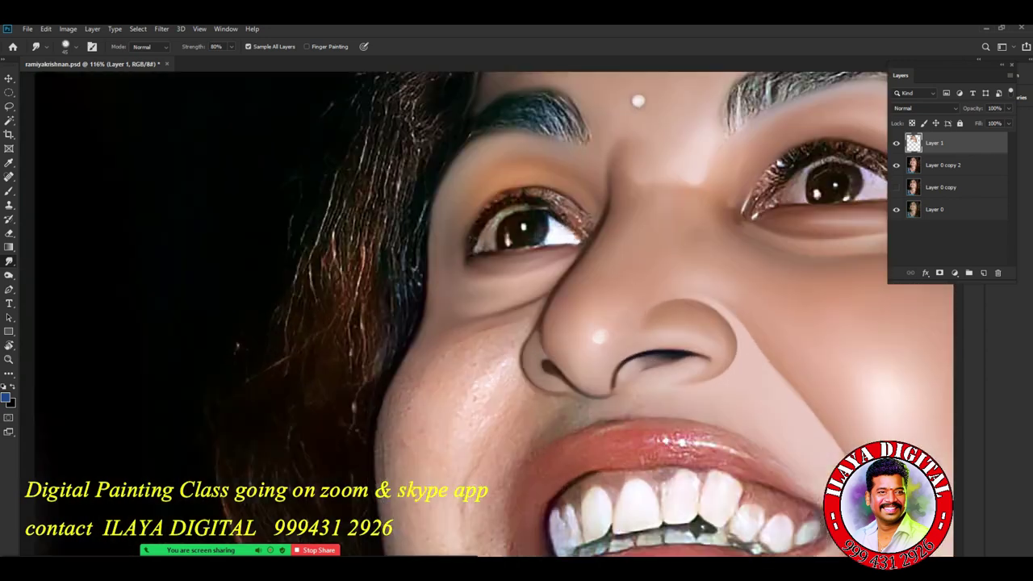
click(896, 142)
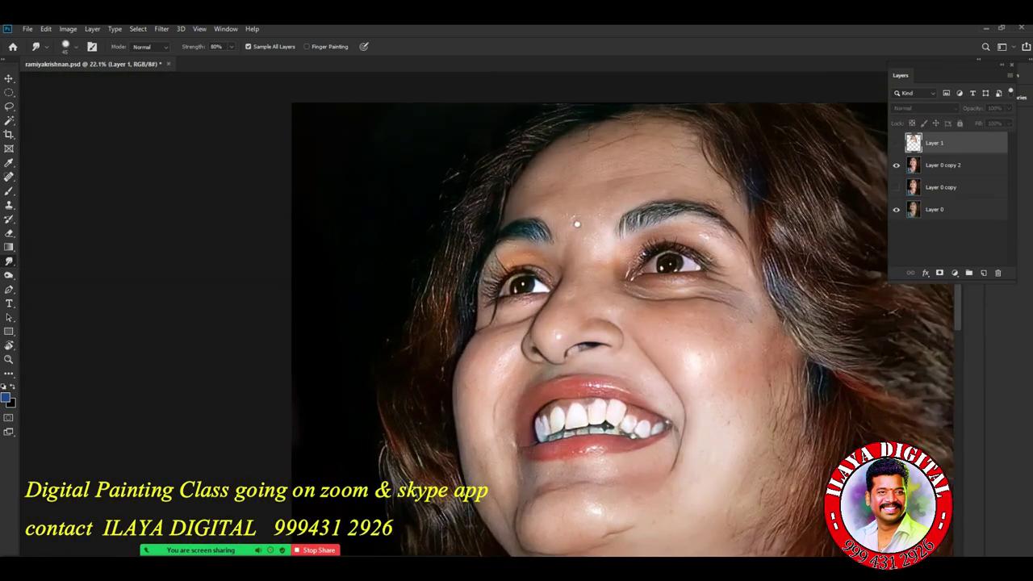
scroll(498, 360, up, 4)
drag(498, 359, 411, 396)
key(ctrl+comma)
key(ctrl+comma)
key(ctrl+comma)
key(ctrl+comma)
key(ctrl+comma)
key(ctrl+comma)
key(ctrl+comma)
key(ctrl+comma)
key(ctrl+comma)
key(ctrl+comma)
key(ctrl+comma)
key(ctrl+comma)
scroll(480, 354, up, 5)
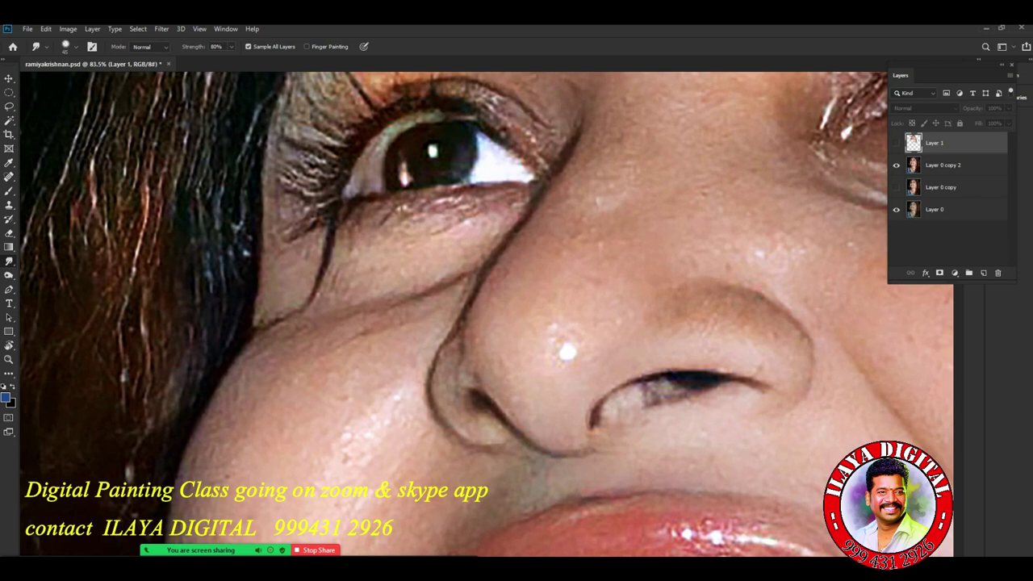
Add an empty layer above Layer 1 and smudge the skin under the left eye on Layer 0 copy 2.
key(ctrl+shift+n)
key(Return)
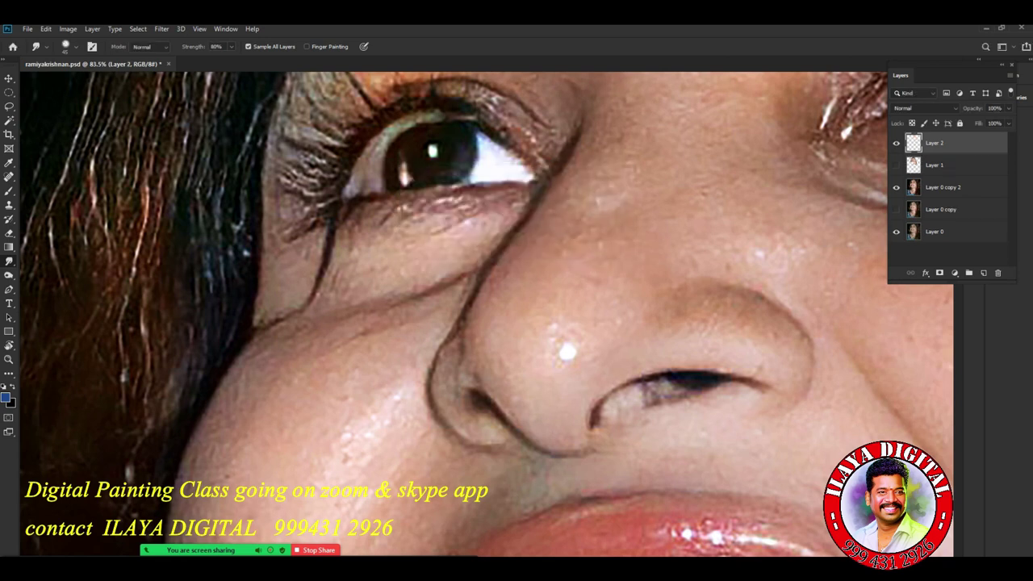
key(alt+bracketleft)
scroll(493, 317, down, 3)
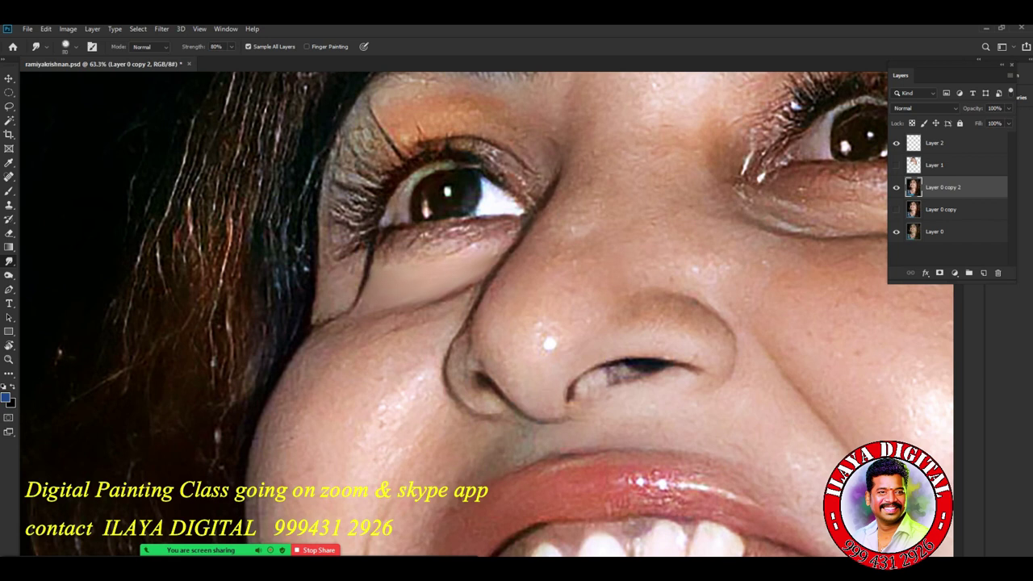
drag(391, 254, 520, 229)
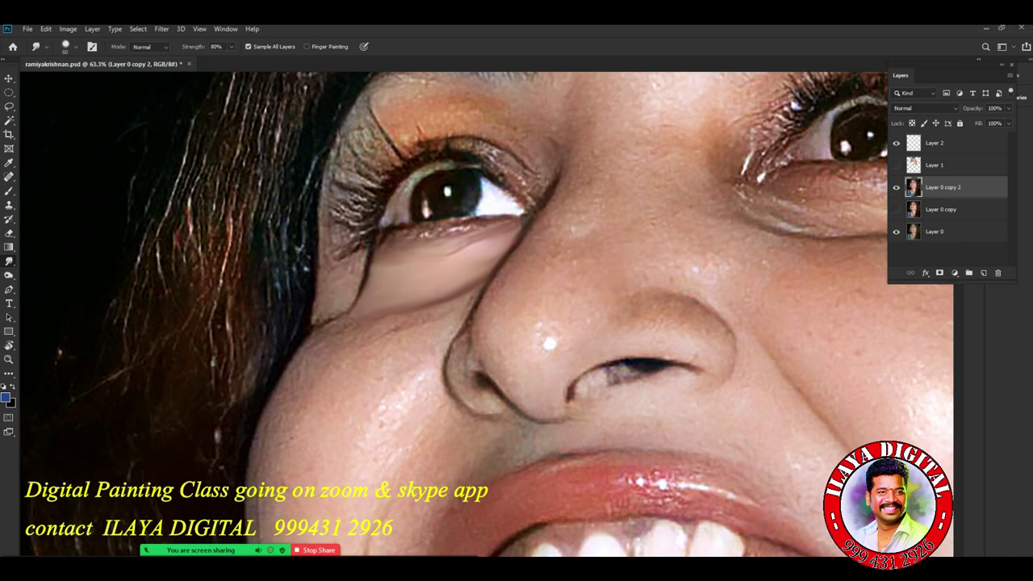
drag(389, 264, 409, 263)
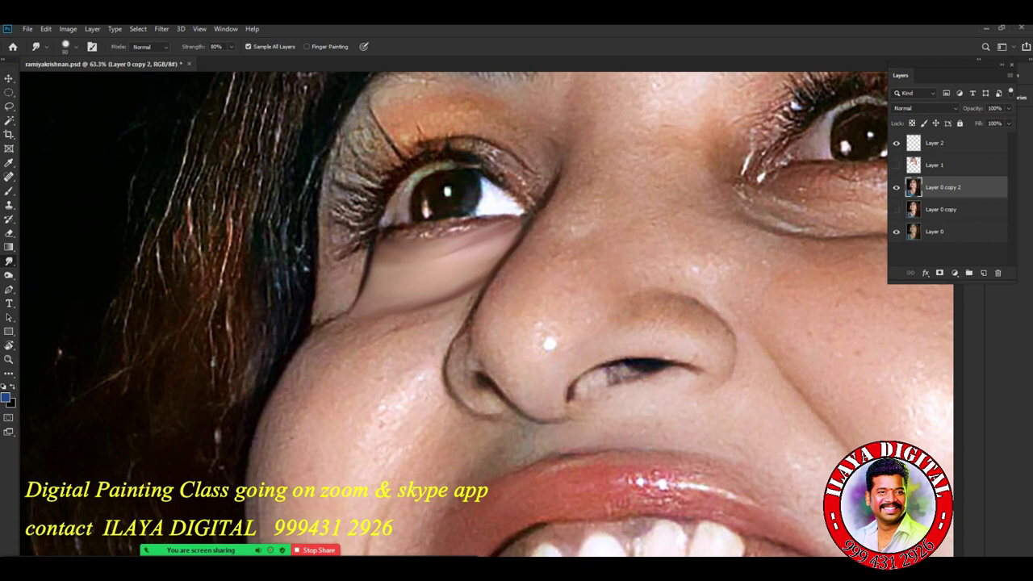
On Layer 0 copy 2, smudge the skin beside the left eye's outer corner and the upper cheek below its crease.
mouse_move(314, 315)
mouse_down()
mouse_move(324, 320)
mouse_move(313, 328)
mouse_move(346, 299)
mouse_move(334, 259)
mouse_move(360, 246)
mouse_up()
key(bracketright)
key(bracketright)
key(bracketright)
drag(351, 295, 361, 273)
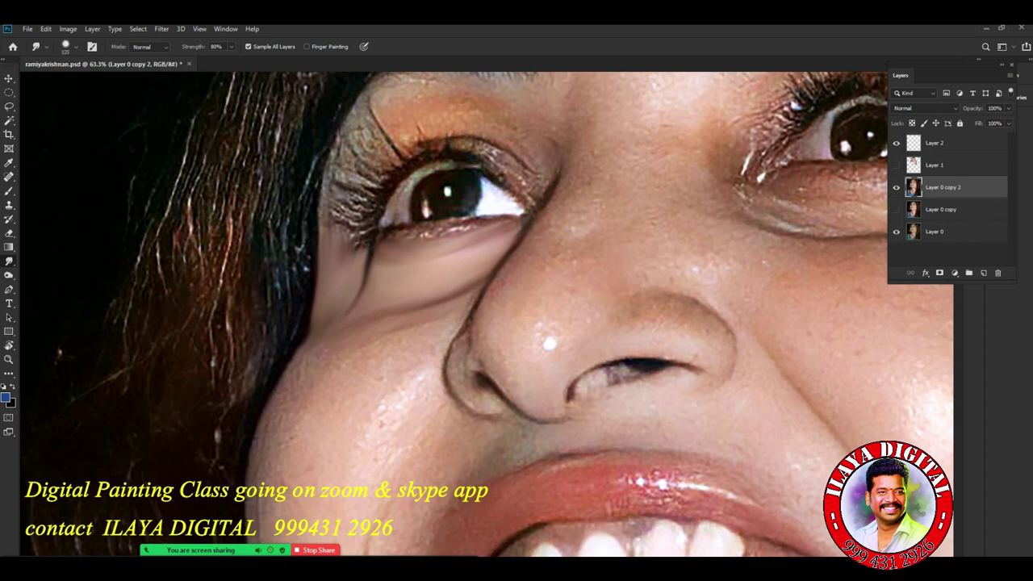
key(bracketright)
key(bracketright)
mouse_move(334, 326)
mouse_down()
mouse_move(329, 311)
mouse_move(317, 316)
mouse_up()
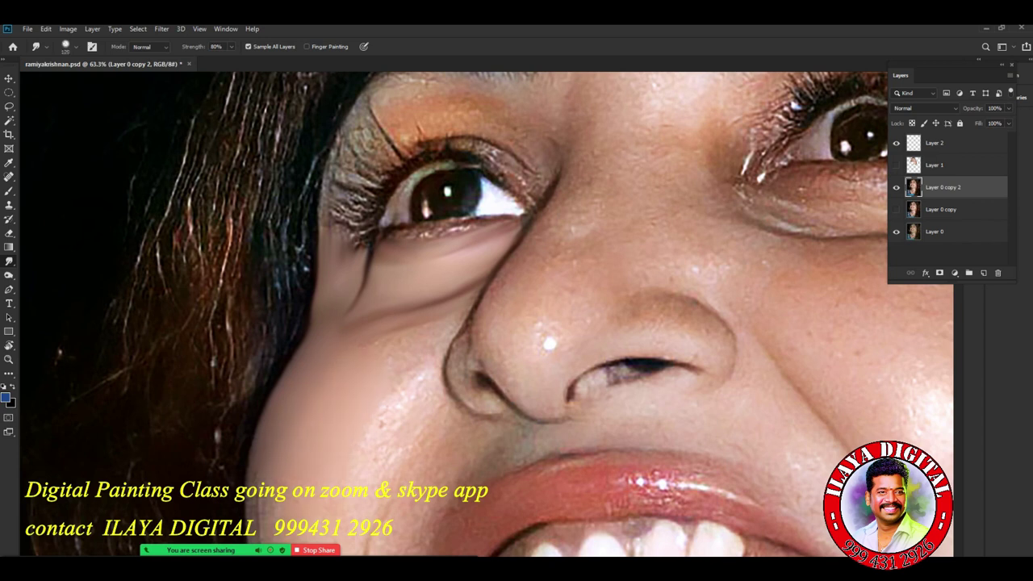
drag(454, 323, 464, 313)
mouse_move(313, 321)
mouse_down()
mouse_move(307, 252)
mouse_move(311, 323)
mouse_move(291, 357)
mouse_up()
Compare the face while toggling the visibility of Layer 2, Layer 1, Layer 0 copy 2 and Layer 0 copy.
scroll(597, 250, down, 8)
scroll(597, 250, up, 3)
click(896, 165)
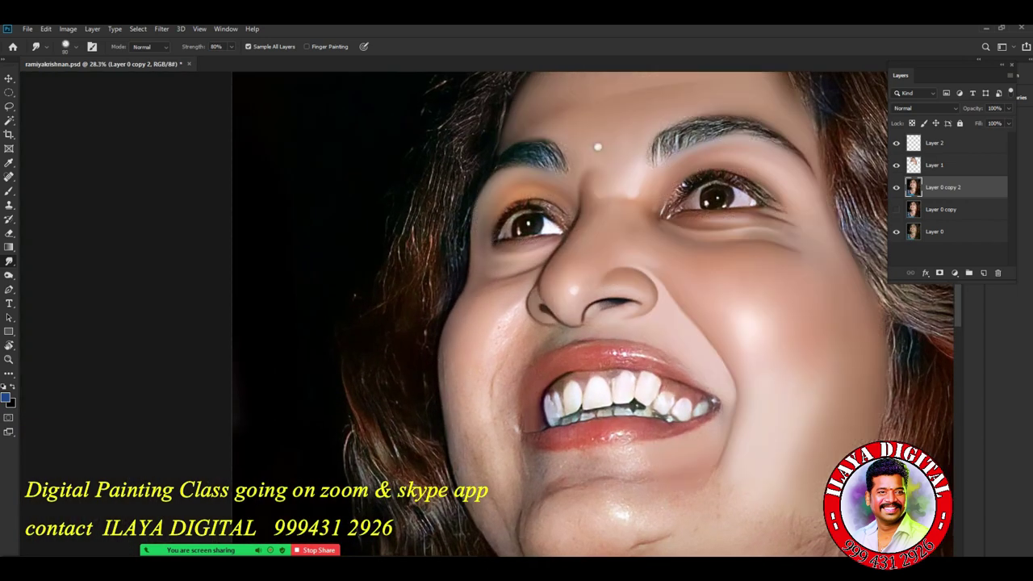
click(935, 166)
click(895, 143)
click(895, 142)
click(896, 143)
click(896, 164)
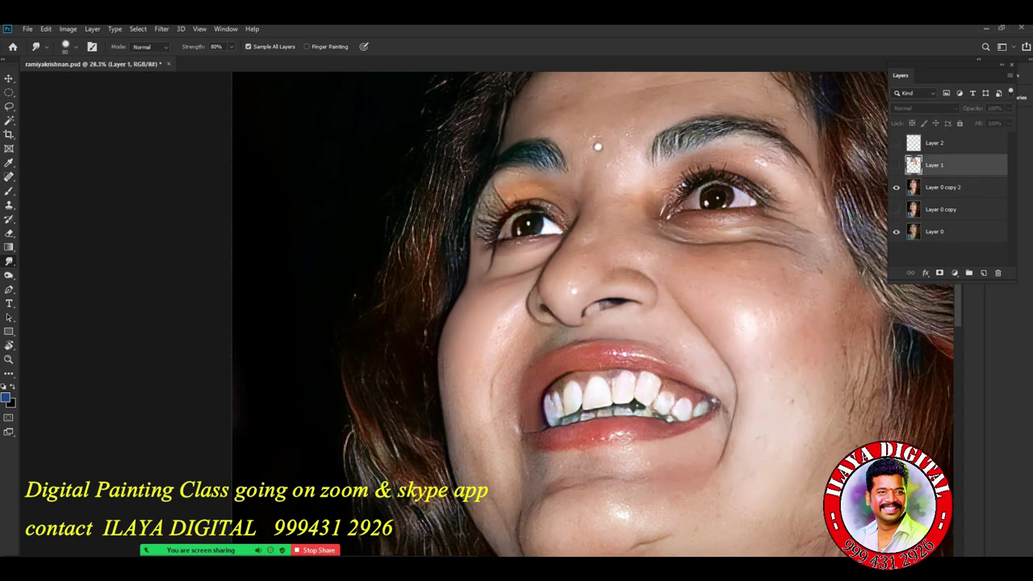
click(896, 187)
click(895, 209)
click(895, 188)
click(896, 188)
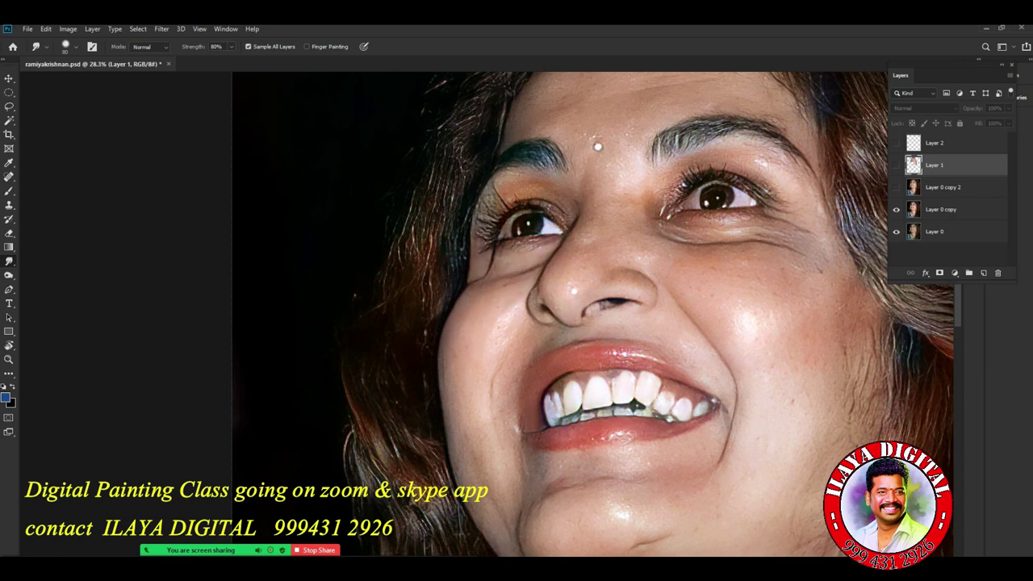
Show Layer 0 copy 2 and copy its smudged left eye and cheek area, outlined with the Lasso, to a new layer.
click(943, 188)
scroll(514, 291, up, 4)
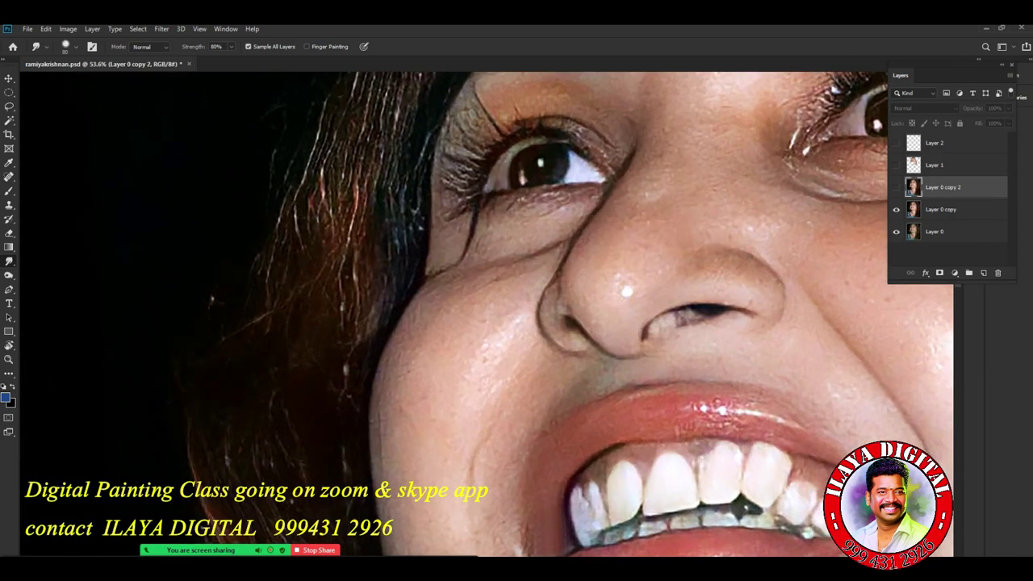
click(895, 187)
key(l)
mouse_move(371, 382)
mouse_down()
mouse_move(428, 228)
mouse_move(478, 198)
mouse_move(582, 192)
mouse_move(578, 234)
mouse_move(524, 309)
mouse_move(394, 409)
mouse_move(368, 385)
mouse_up()
key(ctrl+j)
Delete the smudged Layer 0 copy 2 and replace it with a fresh duplicate of Layer 0 copy.
click(942, 210)
key(Delete)
key(ctrl+j)
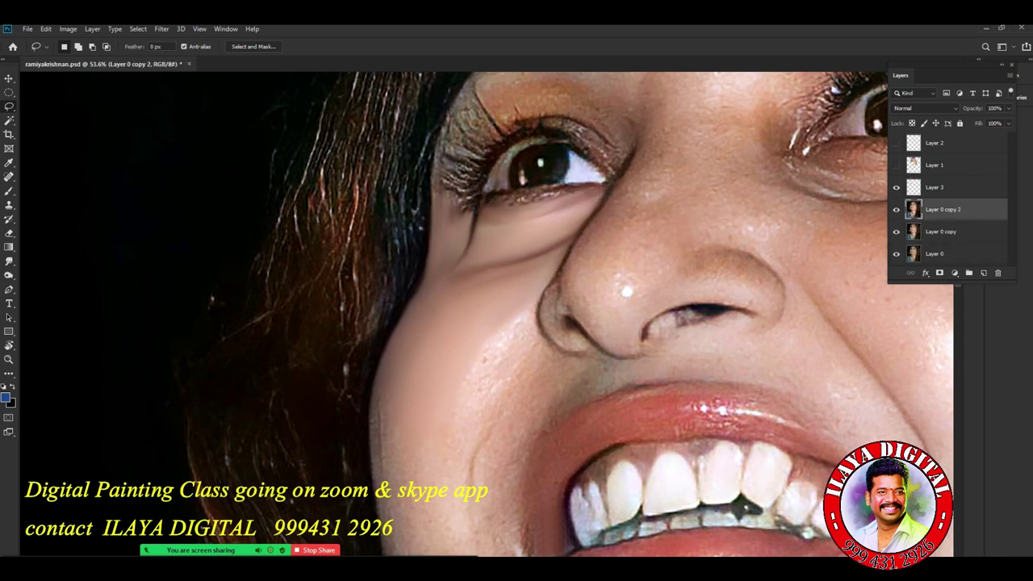
Move Layer 3 above Layer 1 and delete the empty Layer 2.
key(alt+bracketright)
key(ctrl+bracketright)
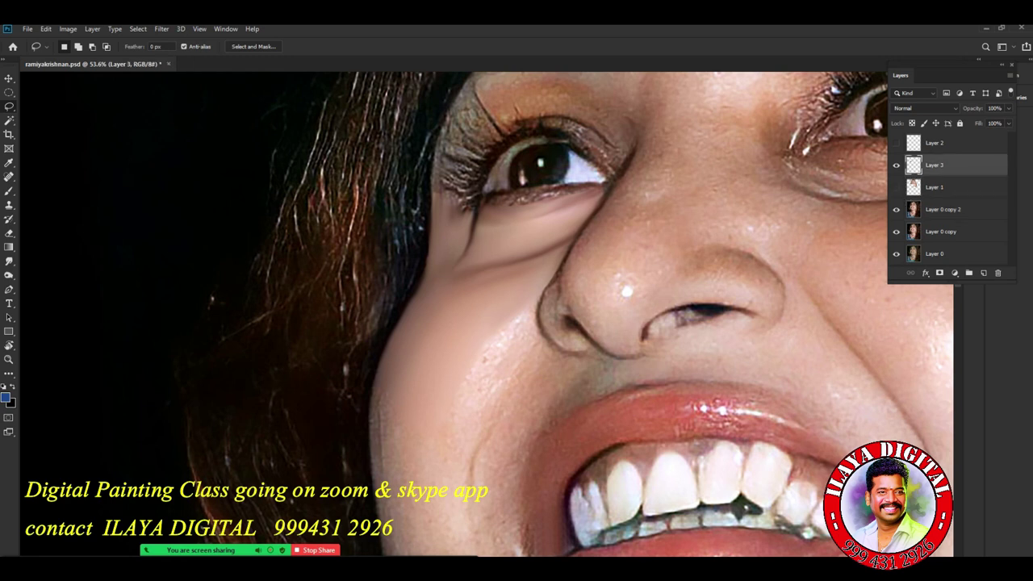
click(934, 142)
key(Delete)
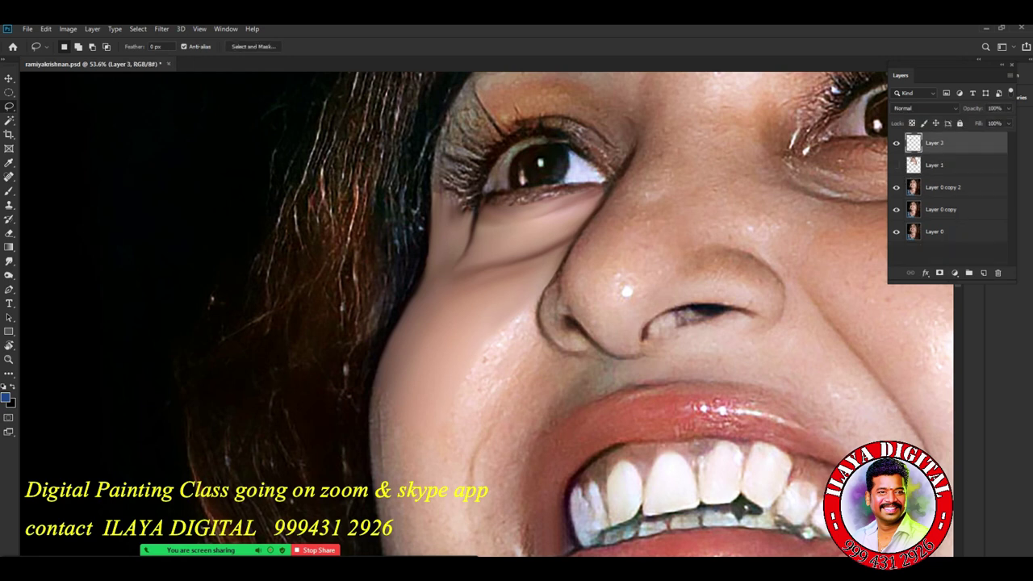
Turn Layer 1 back on and compare the smudged face with the original by toggling layer visibility, including Layer 3.
scroll(703, 297, down, 6)
scroll(712, 290, up, 4)
click(896, 187)
click(895, 210)
click(895, 210)
click(895, 188)
click(896, 187)
click(895, 210)
click(895, 209)
click(895, 187)
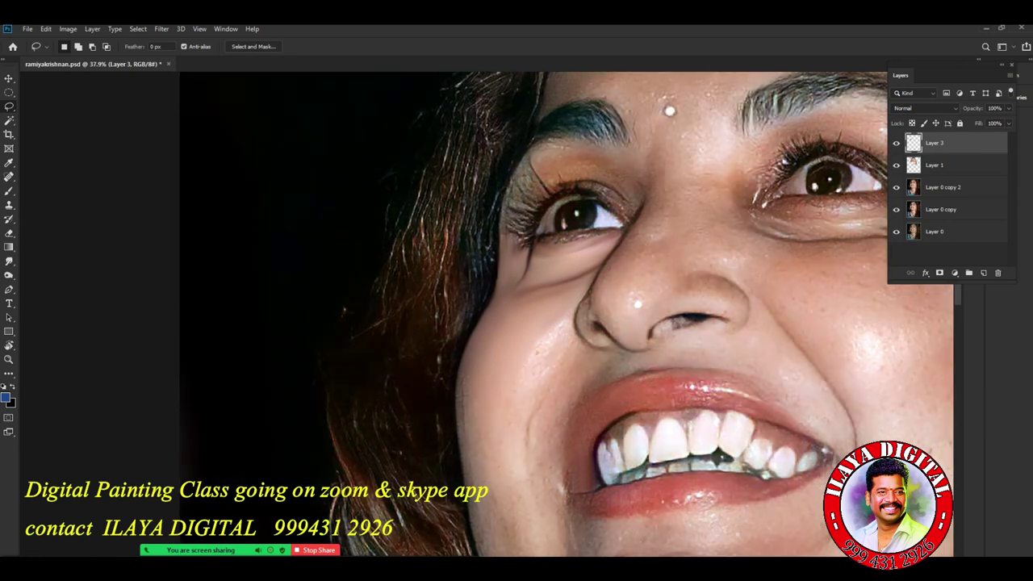
click(895, 143)
click(895, 143)
click(895, 143)
click(895, 143)
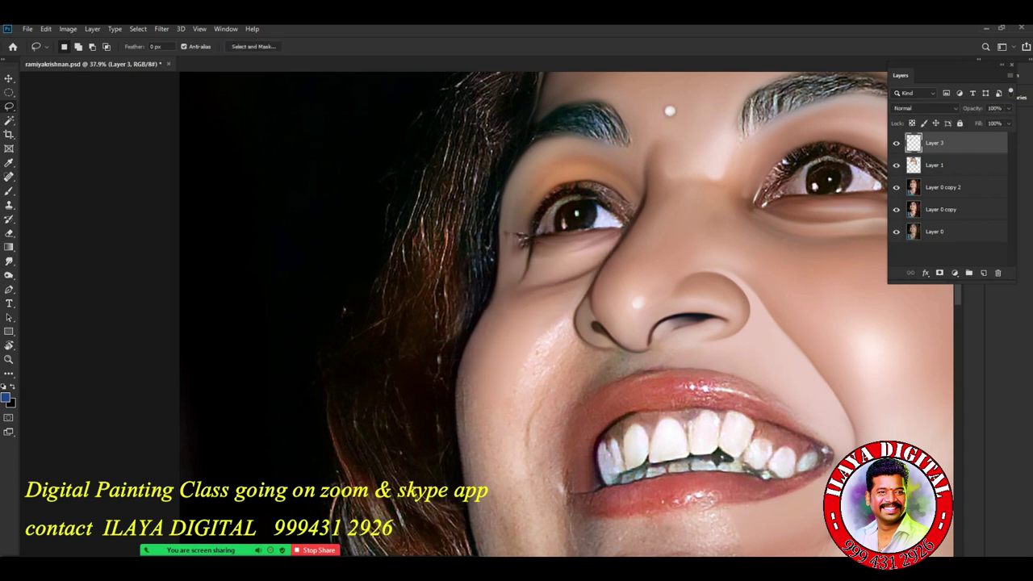
On Layer 3, erase the stray lashes at the left eye's outer corner with the Eraser at 61% opacity.
scroll(690, 247, up, 6)
scroll(686, 243, down, 10)
scroll(670, 241, up, 7)
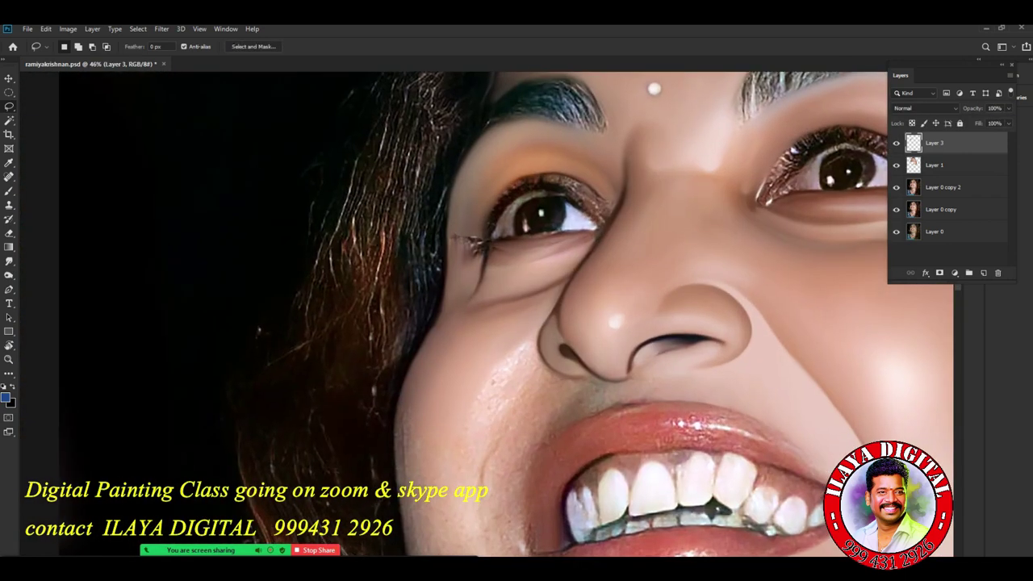
scroll(204, 133, down, 2)
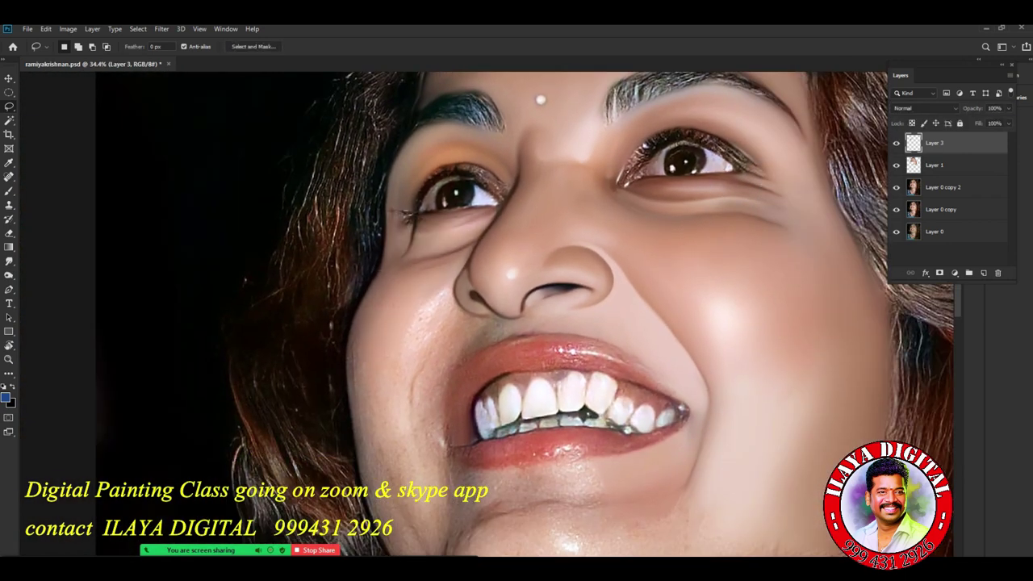
scroll(481, 215, up, 3)
key(e)
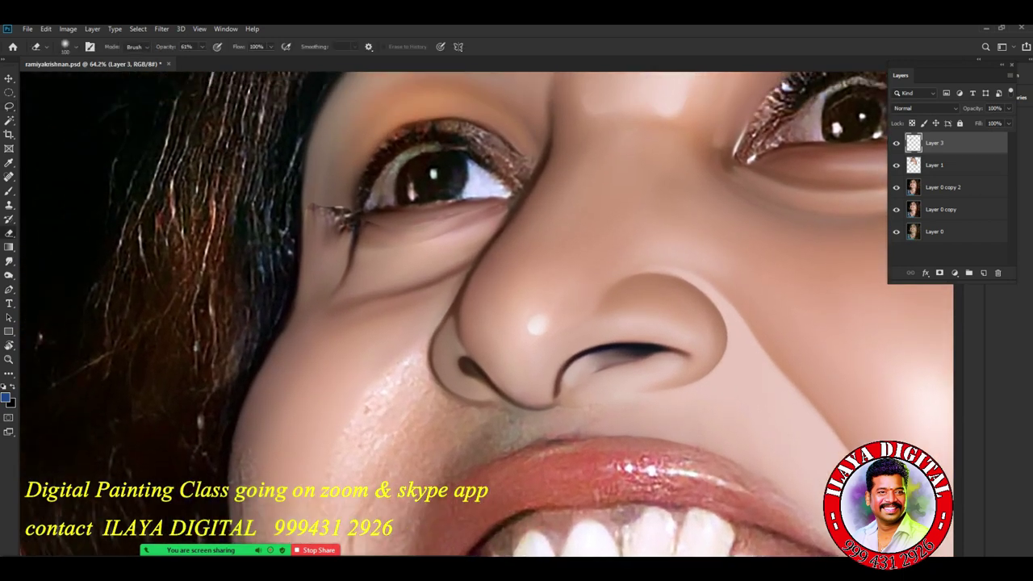
drag(326, 208, 356, 247)
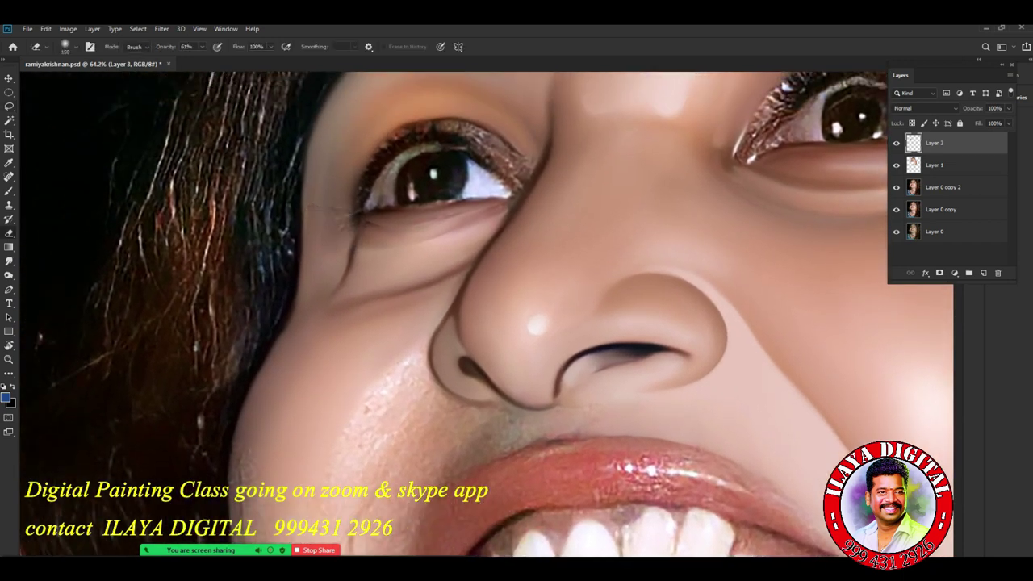
Raise the Eraser's opacity to 79% and erase the remaining lash traces beside the left eye's outer corner.
drag(202, 47, 211, 58)
mouse_move(343, 214)
mouse_down()
mouse_move(355, 236)
mouse_move(434, 226)
mouse_up()
drag(357, 245, 351, 263)
key(ctrl+z)
key(ctrl+z)
key(bracketleft)
key(bracketleft)
drag(340, 213, 341, 226)
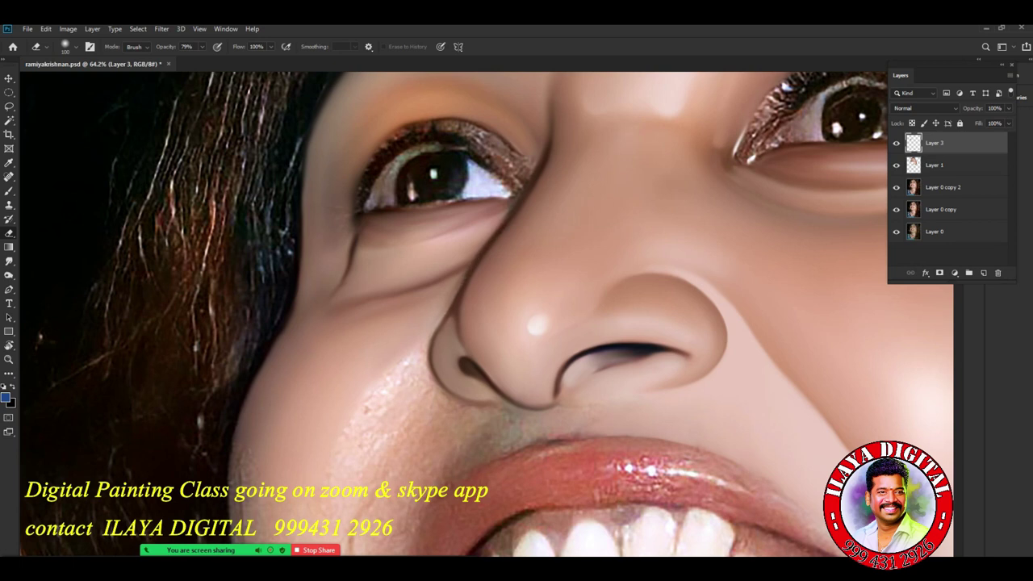
Merge Layer 1 and Layer 3 into a single layer.
click(935, 165)
key(Delete)
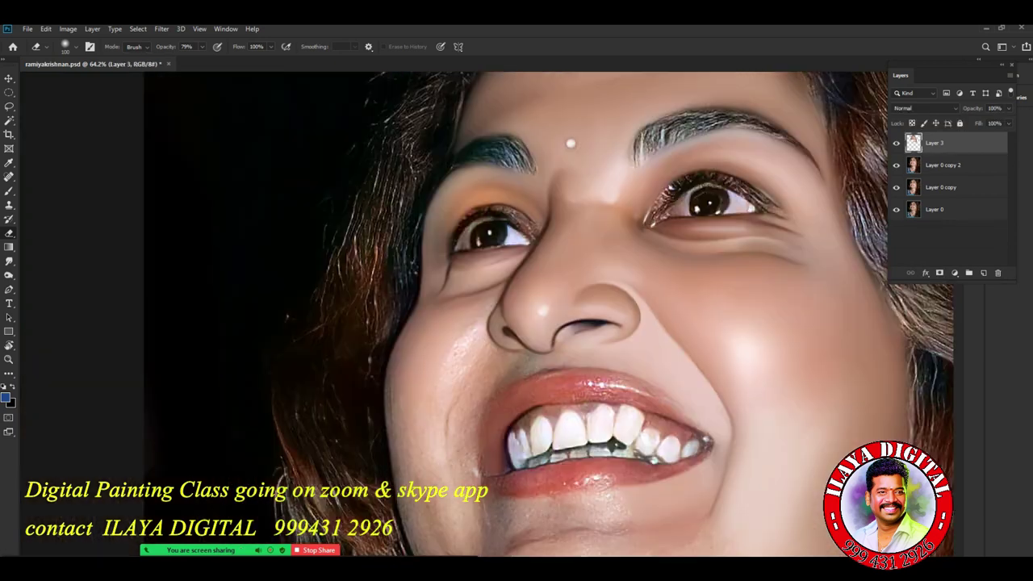
scroll(533, 295, down, 6)
scroll(448, 231, up, 6)
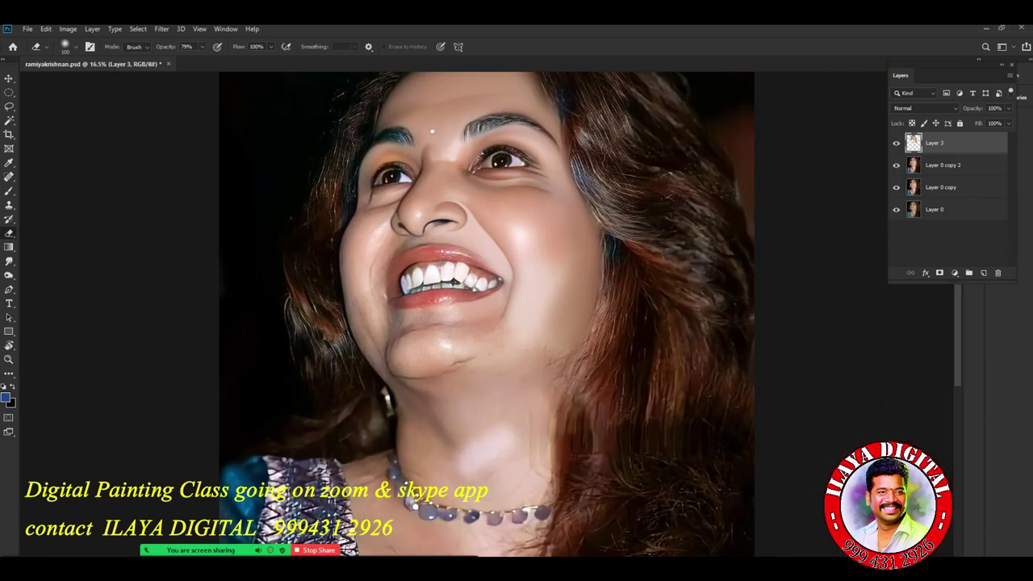
Smudge the face edge along the hair below the left eye's outer corner on Layer 3.
drag(443, 202, 721, 505)
key(r)
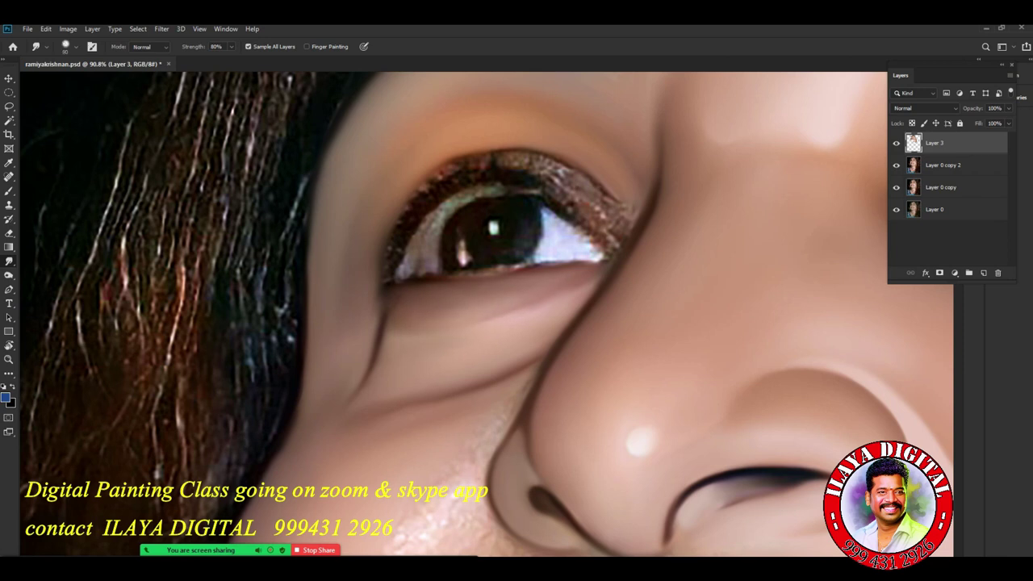
drag(302, 386, 294, 423)
scroll(629, 371, down, 8)
drag(650, 386, 525, 310)
scroll(526, 310, up, 7)
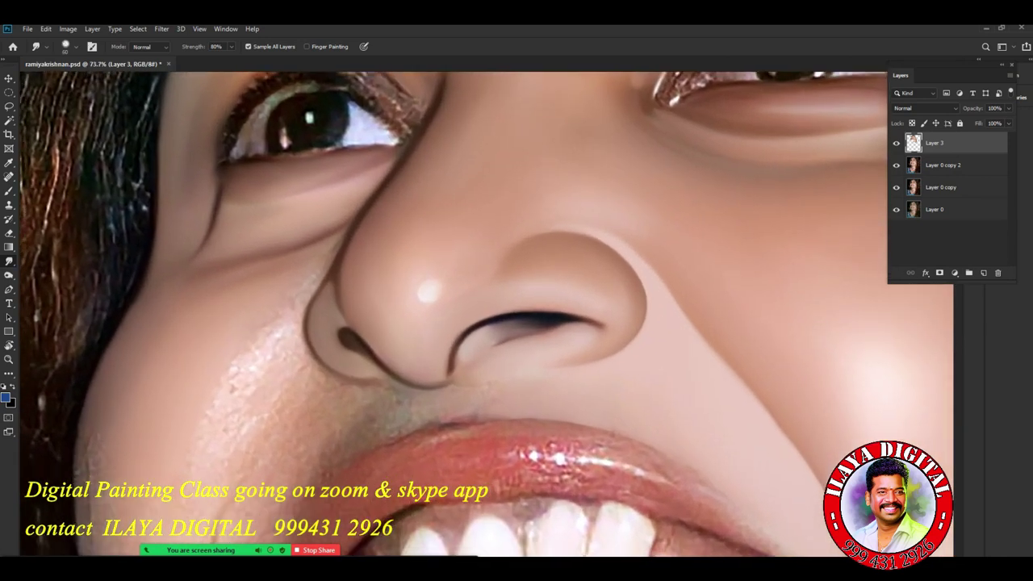
Enlarge the smudge brush and smooth the shiny highlight on the left cheek beside the nose.
drag(428, 322, 629, 305)
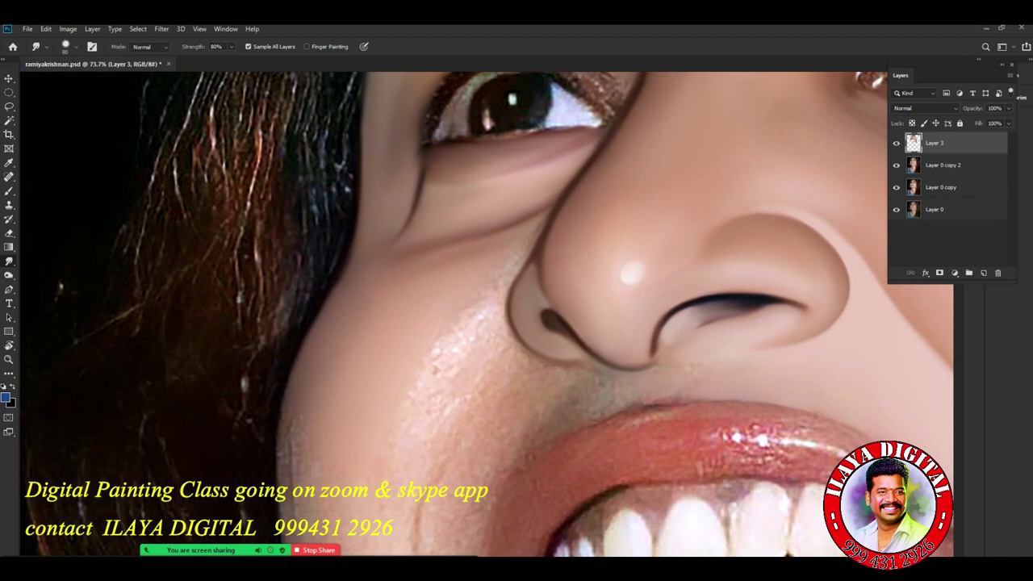
scroll(484, 315, down, 5)
scroll(484, 315, up, 5)
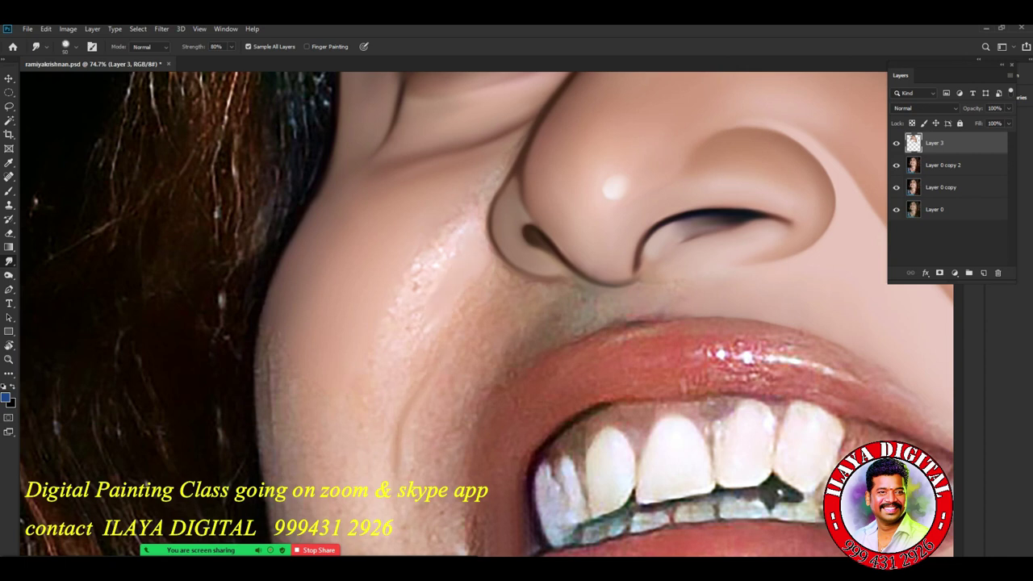
key(bracketright)
mouse_move(456, 228)
mouse_down()
mouse_move(422, 259)
mouse_move(397, 313)
mouse_up()
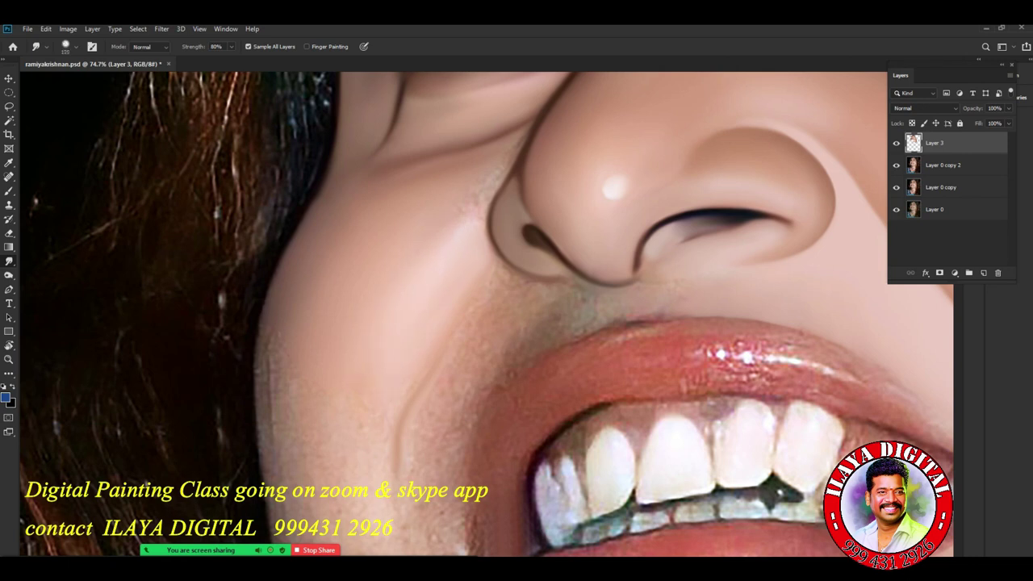
Smudge the narrow strip of cheek skin running alongside the outer edge of the left nostril.
mouse_move(563, 188)
mouse_down()
mouse_move(496, 355)
mouse_move(498, 387)
mouse_move(530, 286)
mouse_up()
scroll(497, 388, up, 3)
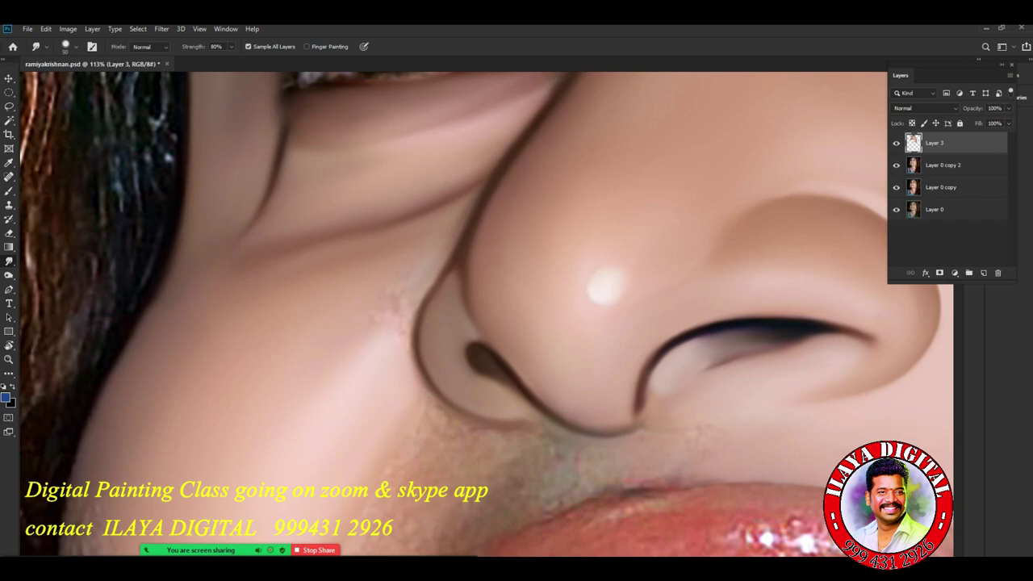
drag(409, 344, 417, 293)
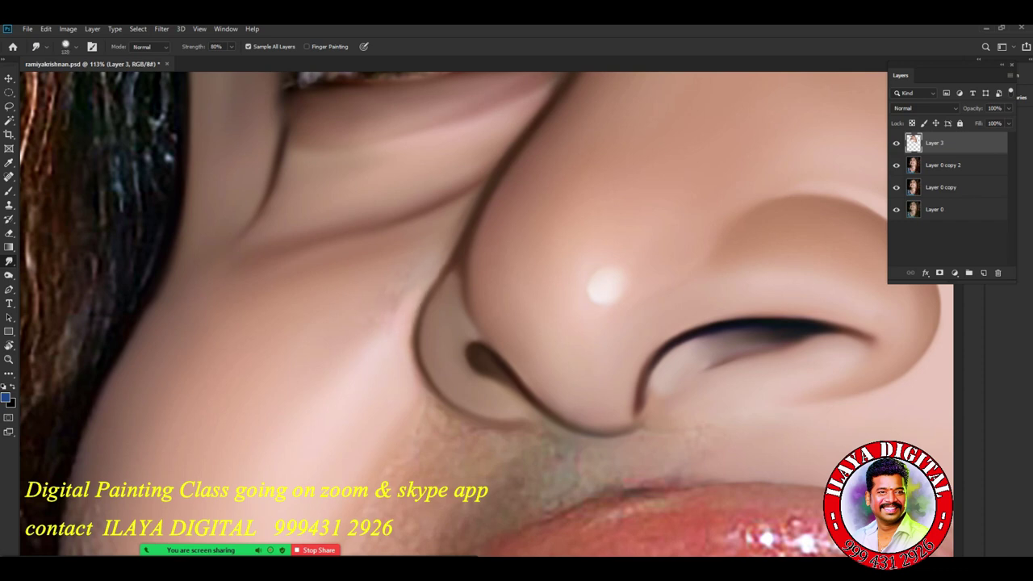
drag(410, 346, 401, 292)
key(bracketleft)
key(bracketleft)
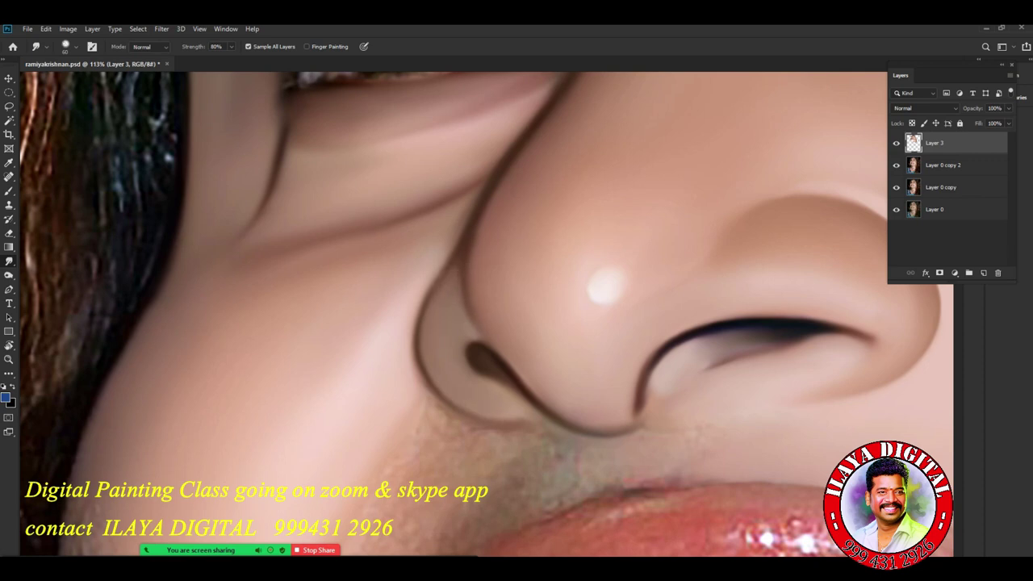
With a smaller smudge brush, smooth the left nostril's lower rim, its opening and the upper end of its outline.
drag(449, 421, 499, 431)
key(bracketleft)
drag(491, 376, 529, 392)
drag(430, 283, 444, 255)
Draw a pen path from the base of the left nostril down the smile crease and up to the mouth corner.
scroll(689, 93, down, 5)
scroll(694, 411, up, 3)
key(p)
click(465, 200)
drag(357, 385, 304, 471)
alt+click(358, 385)
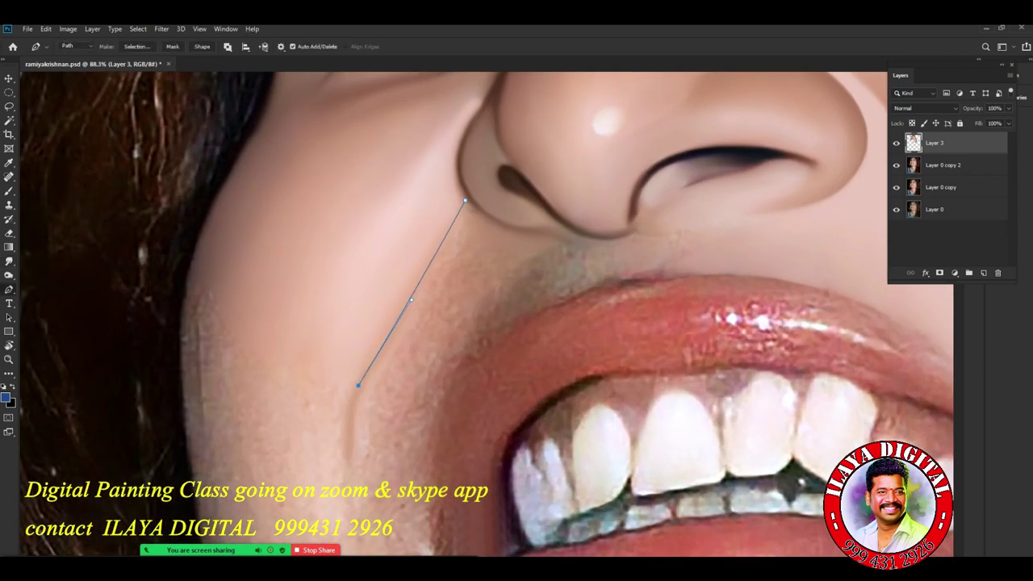
drag(348, 510, 331, 415)
click(370, 507)
click(402, 433)
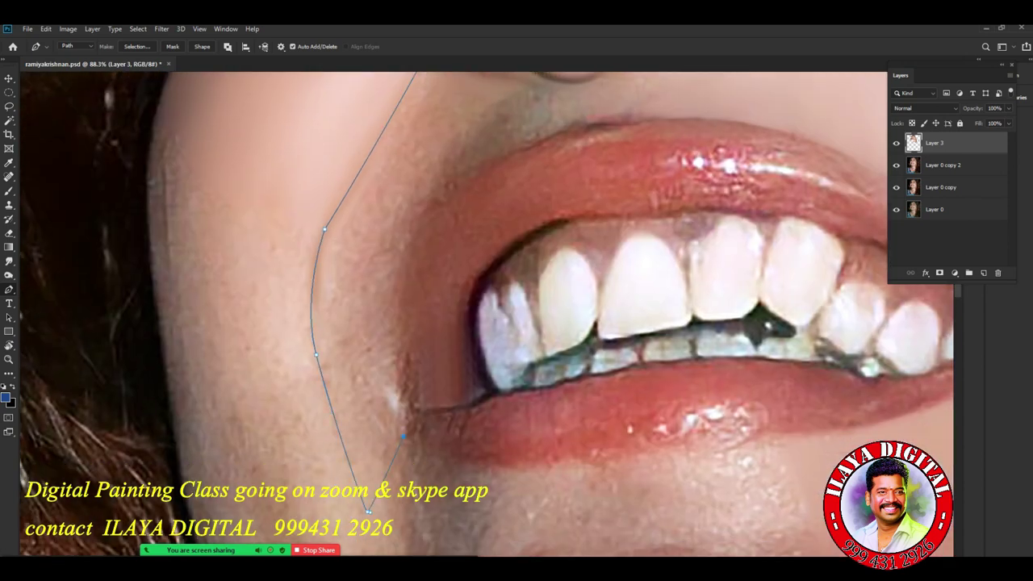
Continue the pen path along the upper lip's edge and back beneath the nose toward the left nostril.
scroll(419, 439, down, 5)
scroll(613, 322, up, 2)
scroll(434, 408, up, 1)
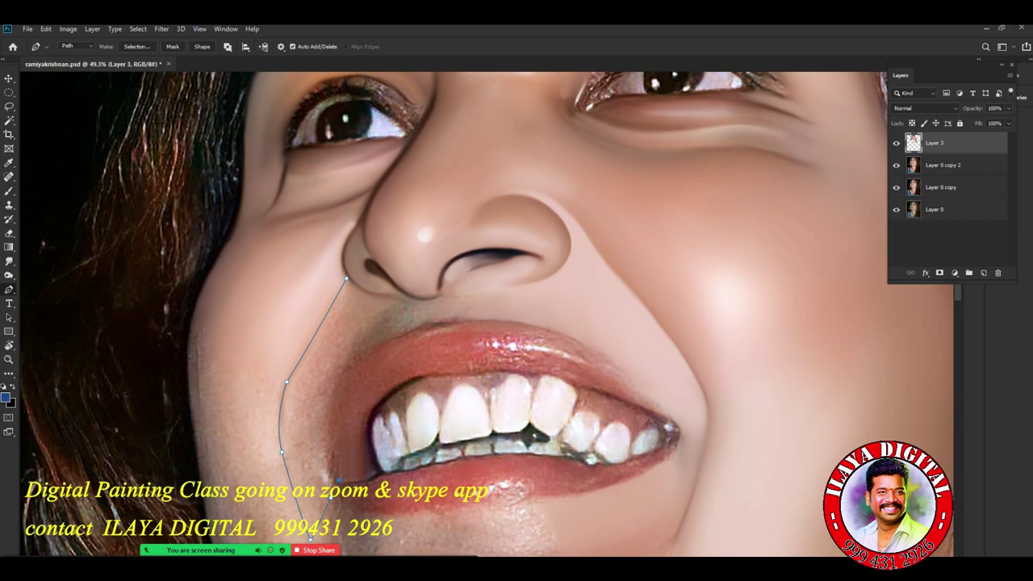
drag(468, 327, 545, 301)
key(ctrl+z)
drag(470, 307, 532, 300)
alt+click(416, 328)
click(428, 327)
drag(532, 325, 557, 333)
click(440, 296)
click(387, 294)
click(346, 279)
Curve the path around the left nostril, bring it back over the cheek and convert it to a selection.
scroll(335, 265, up, 5)
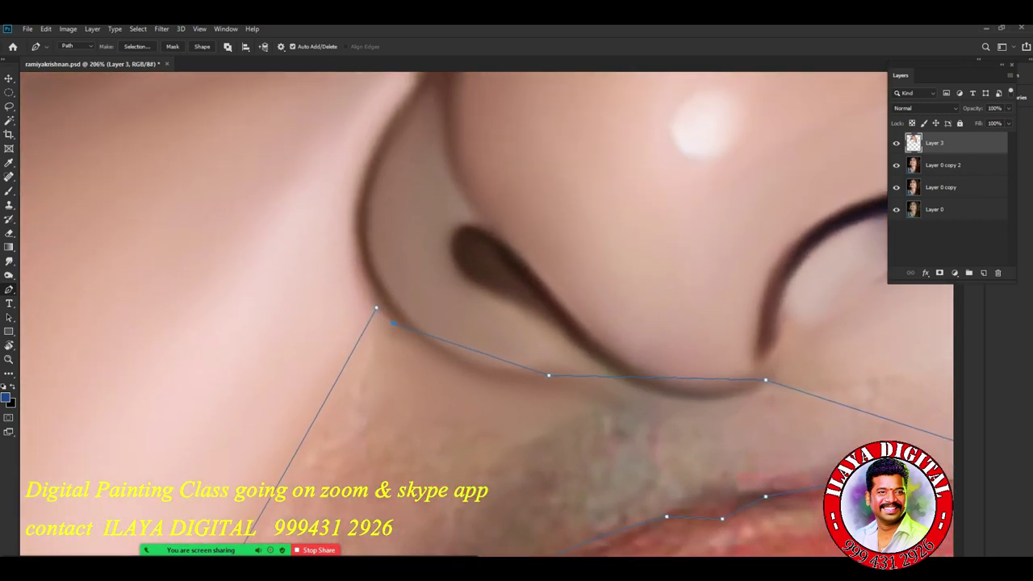
drag(368, 225, 378, 153)
alt+click(369, 311)
drag(436, 172, 496, 115)
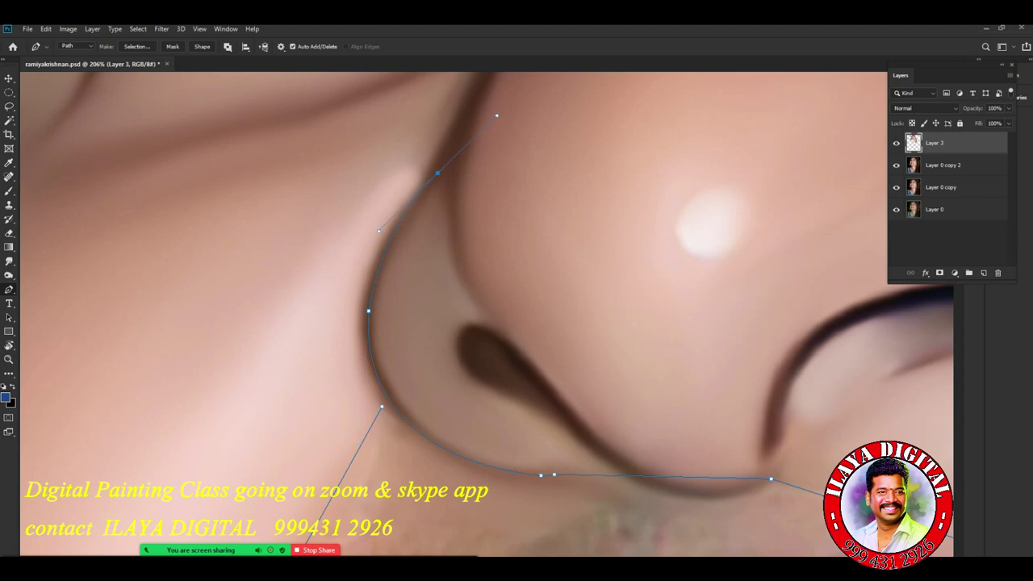
scroll(572, 275, down, 5)
click(484, 233)
click(466, 271)
click(453, 300)
click(463, 317)
click(471, 326)
key(ctrl+Return)
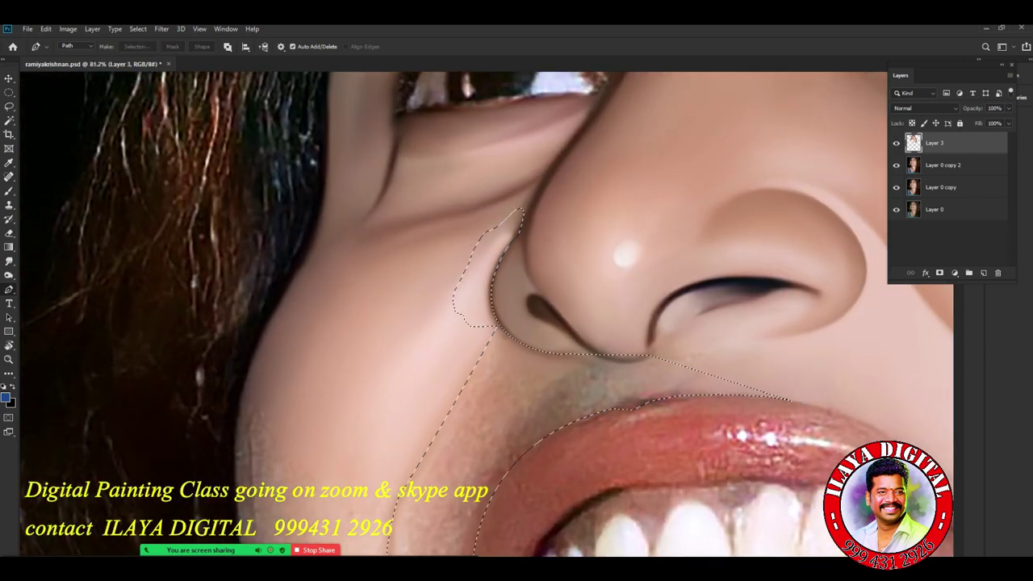
Smudge the selected skin between the left smile crease and the mouth, adjusting the brush size, and clear the selection.
scroll(564, 468, up, 3)
drag(564, 468, 526, 327)
scroll(526, 327, up, 1)
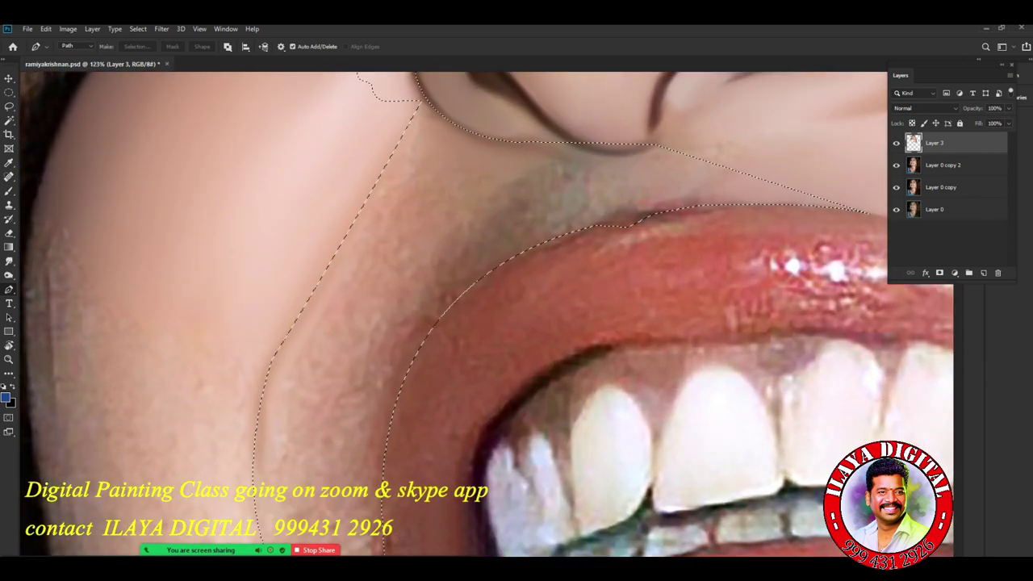
key(r)
drag(446, 411, 442, 340)
scroll(442, 339, down, 4)
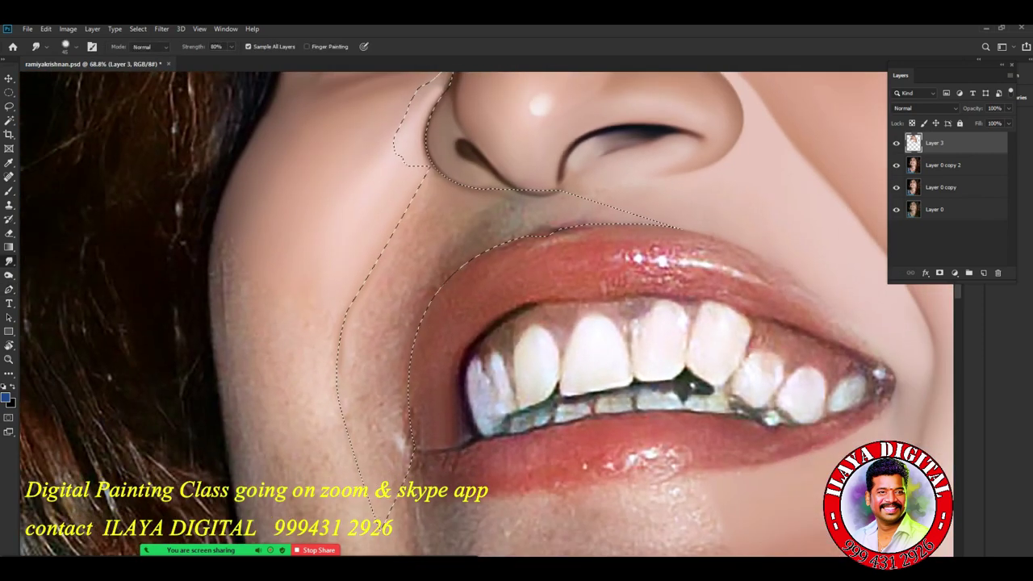
key(bracketright)
key(bracketright)
key(bracketright)
key(bracketright)
key(bracketright)
key(bracketright)
key(bracketleft)
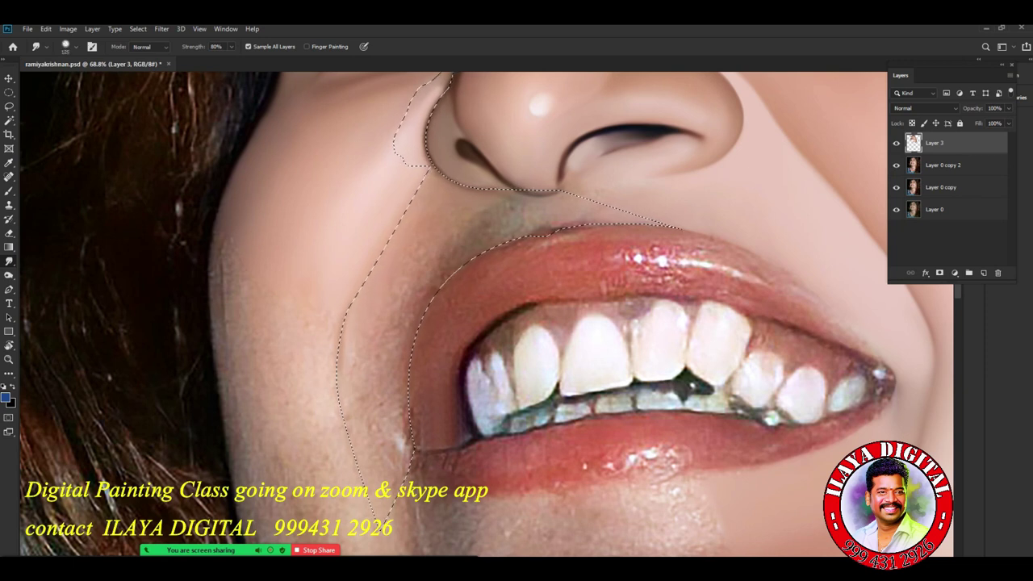
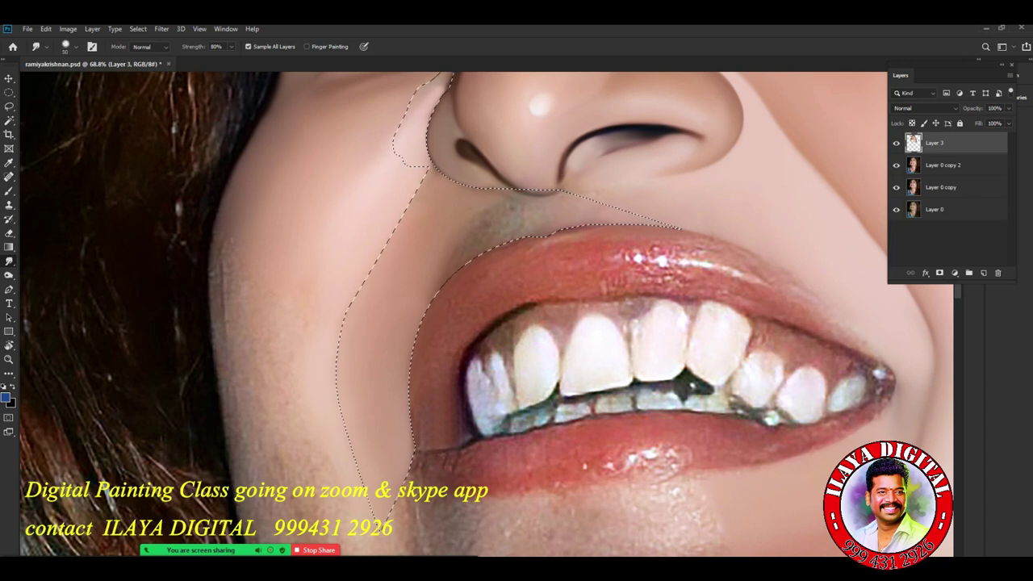
scroll(642, 306, up, 3)
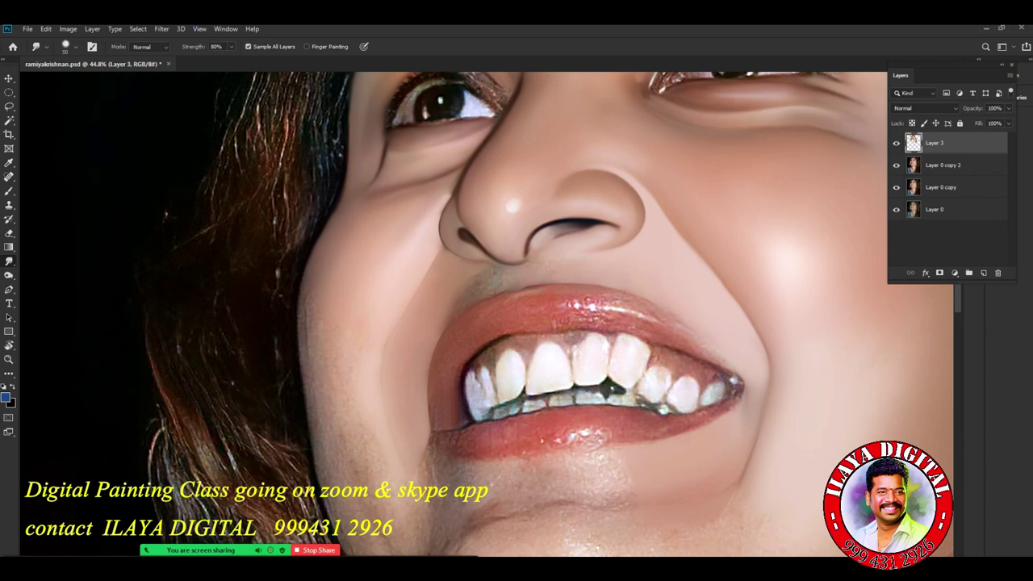
Compare the smudged face with the original by repeatedly toggling the visibility of Layer 3.
scroll(525, 289, down, 8)
scroll(597, 345, up, 7)
scroll(534, 267, down, 5)
click(896, 142)
click(895, 142)
click(895, 142)
click(896, 143)
click(896, 143)
click(896, 143)
click(895, 143)
click(896, 142)
click(896, 143)
click(895, 143)
click(895, 143)
click(895, 142)
click(896, 142)
click(896, 143)
click(896, 143)
click(896, 143)
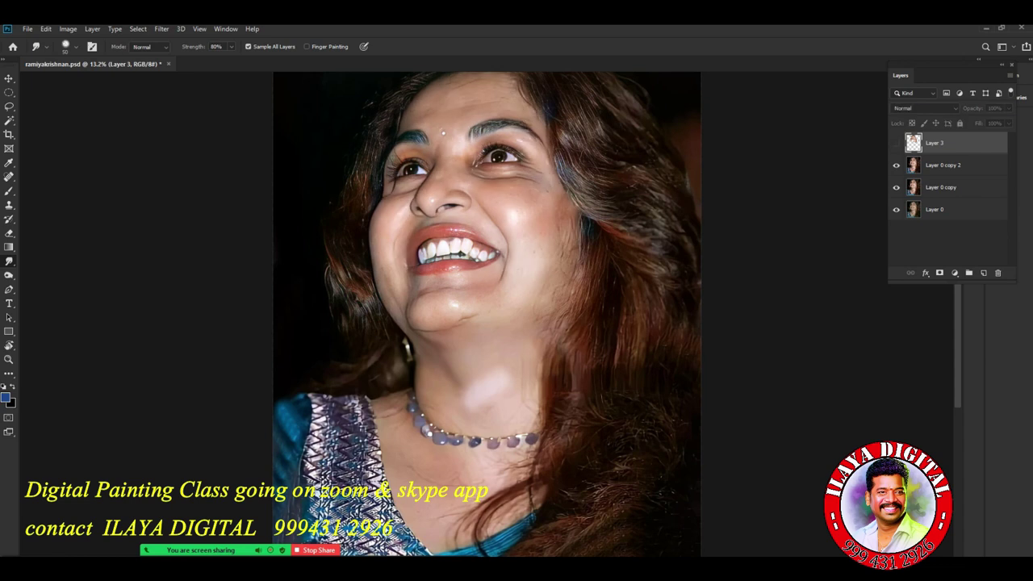
Show Layer 3 again and erase the smudged skin overlapping the lips' left edge.
scroll(404, 230, up, 5)
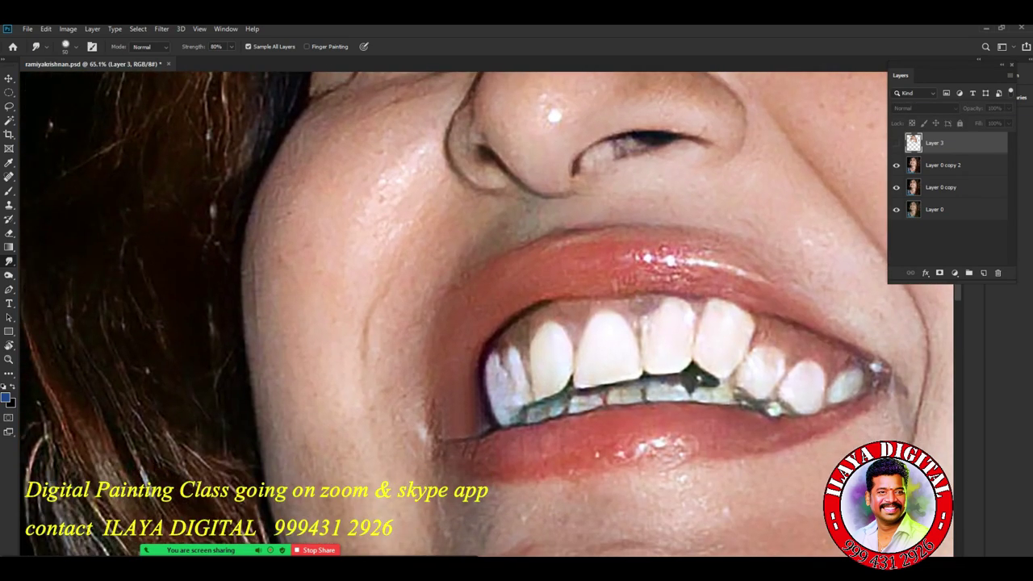
key(ctrl+comma)
key(e)
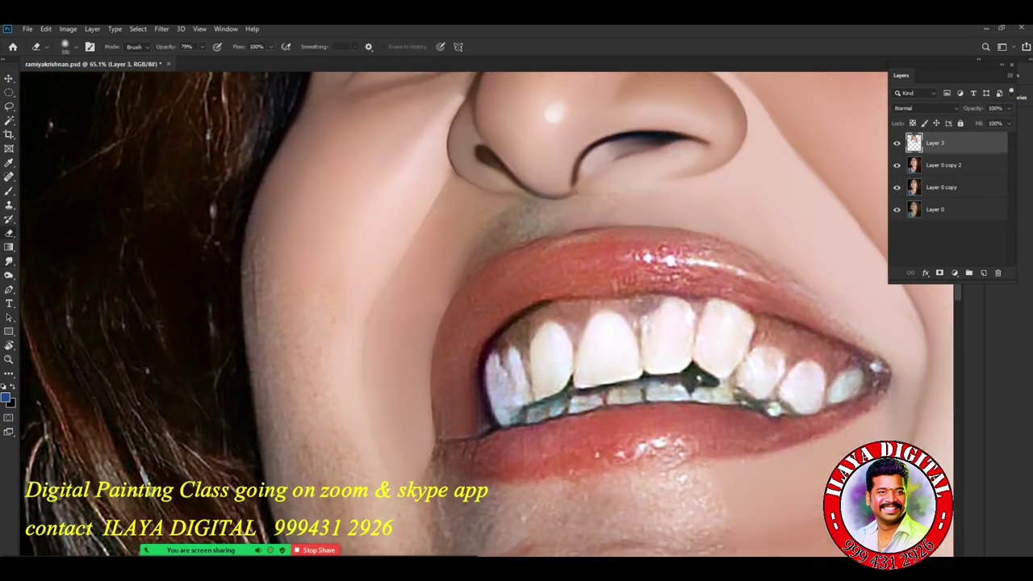
mouse_move(458, 273)
mouse_down()
mouse_move(432, 327)
mouse_move(427, 464)
mouse_up()
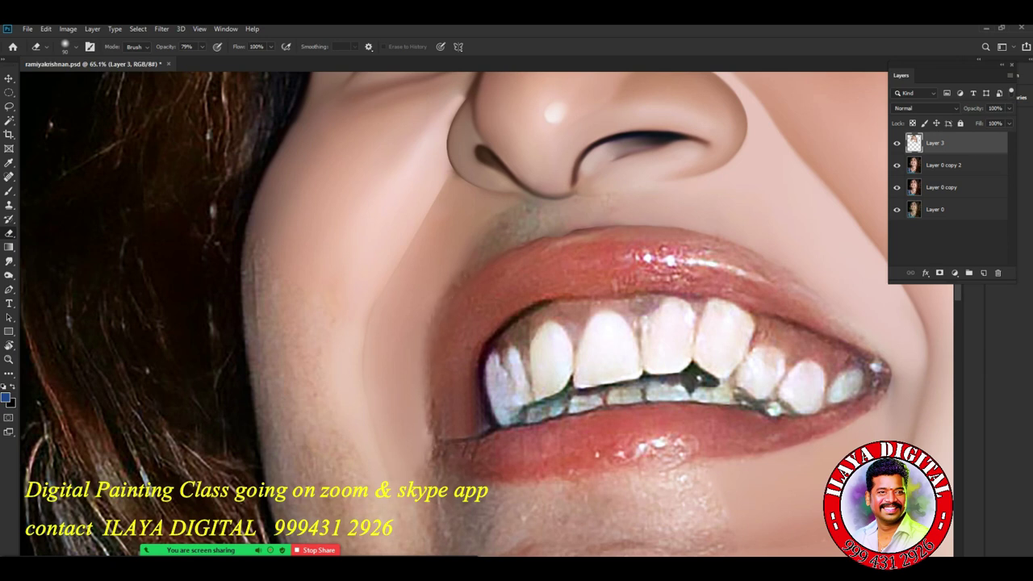
Smudge the left nostril's outer edge where it meets the cheek to soften its outline.
scroll(512, 242, up, 4)
drag(514, 194, 610, 403)
scroll(610, 399, down, 2)
scroll(610, 396, up, 2)
scroll(622, 383, down, 4)
scroll(621, 383, up, 4)
key(r)
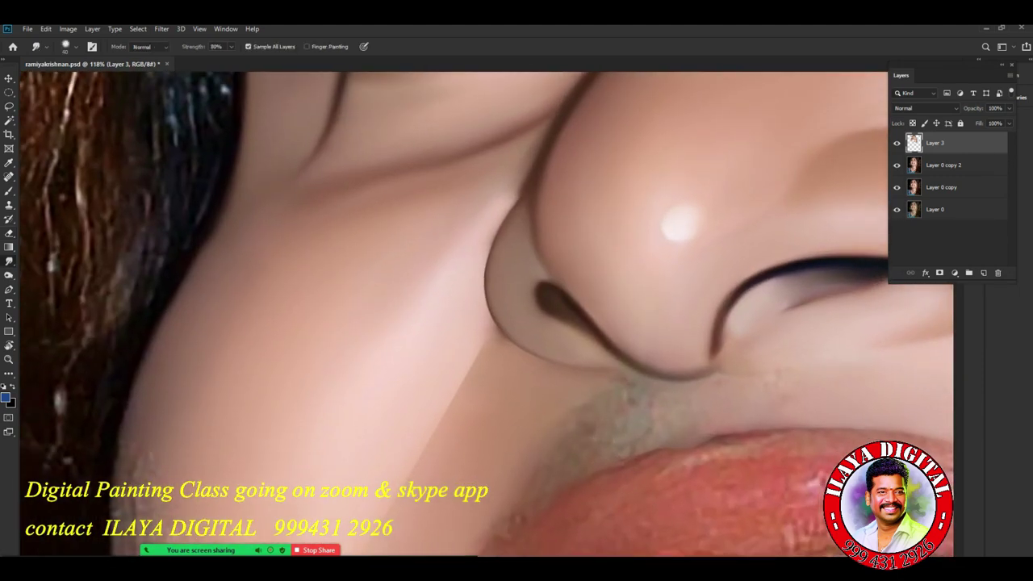
mouse_move(522, 194)
mouse_down()
mouse_move(488, 258)
mouse_move(493, 320)
mouse_up()
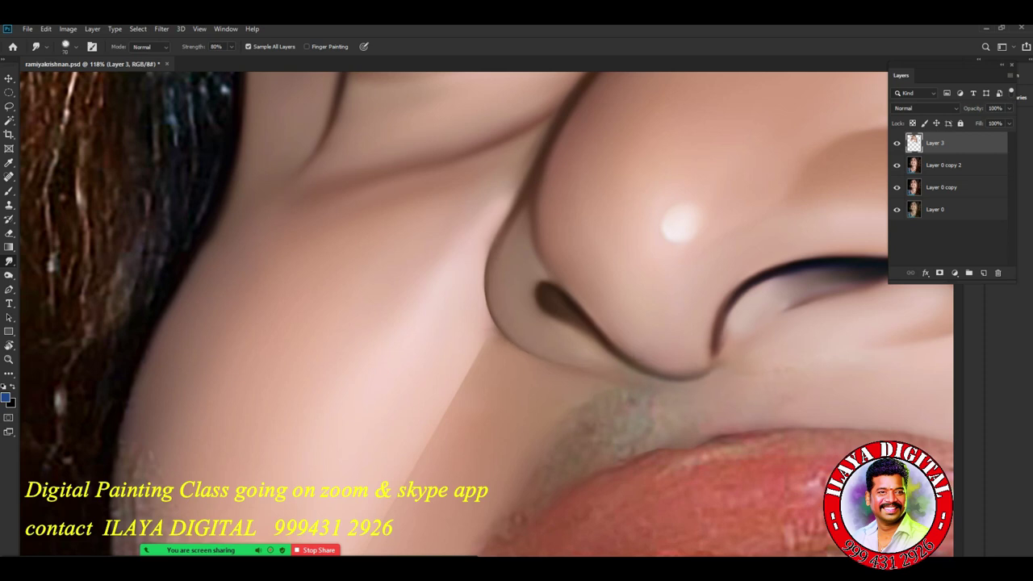
Enlarge the smudge brush and smooth the textured skin between the nose and upper lip, including the crease beside the left nostril.
key(bracketright)
key(bracketright)
mouse_move(647, 395)
mouse_down()
mouse_move(578, 403)
mouse_move(739, 431)
mouse_up()
drag(621, 444, 576, 459)
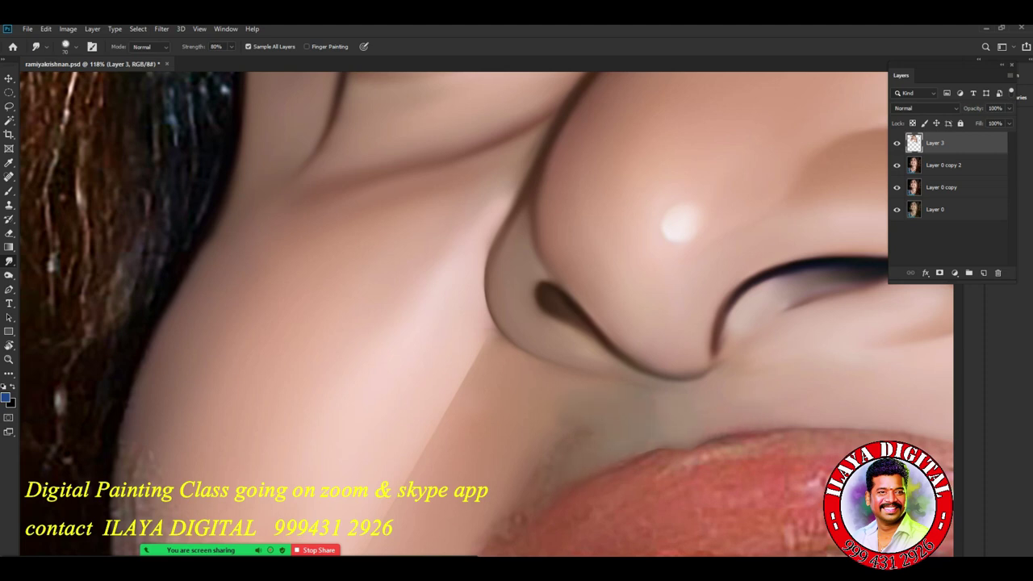
drag(584, 413, 556, 437)
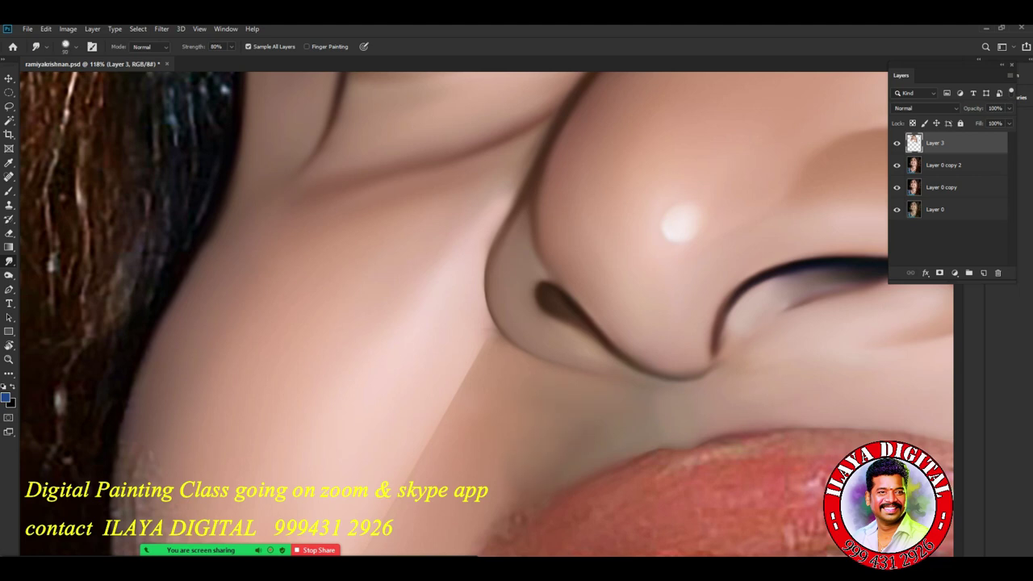
drag(484, 322, 509, 333)
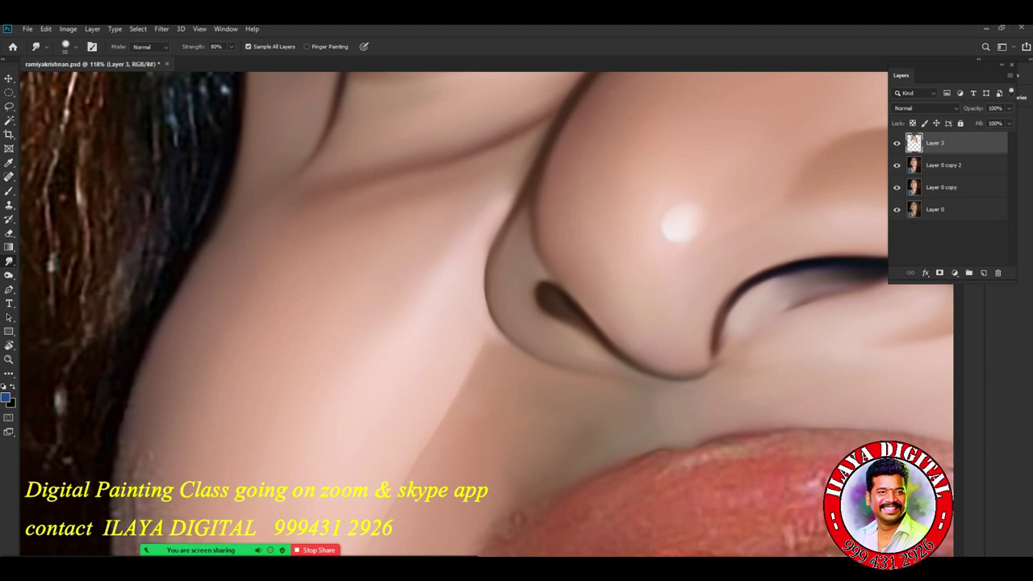
Smudge the left half of the chin into smooth skin with an enlarged brush.
scroll(573, 379, down, 5)
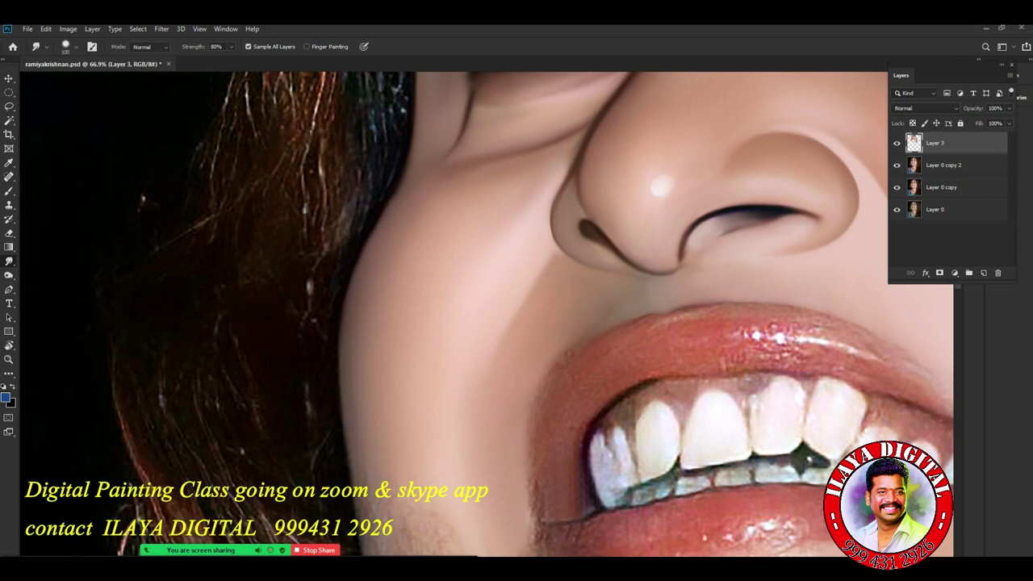
scroll(615, 342, down, 8)
scroll(593, 368, up, 4)
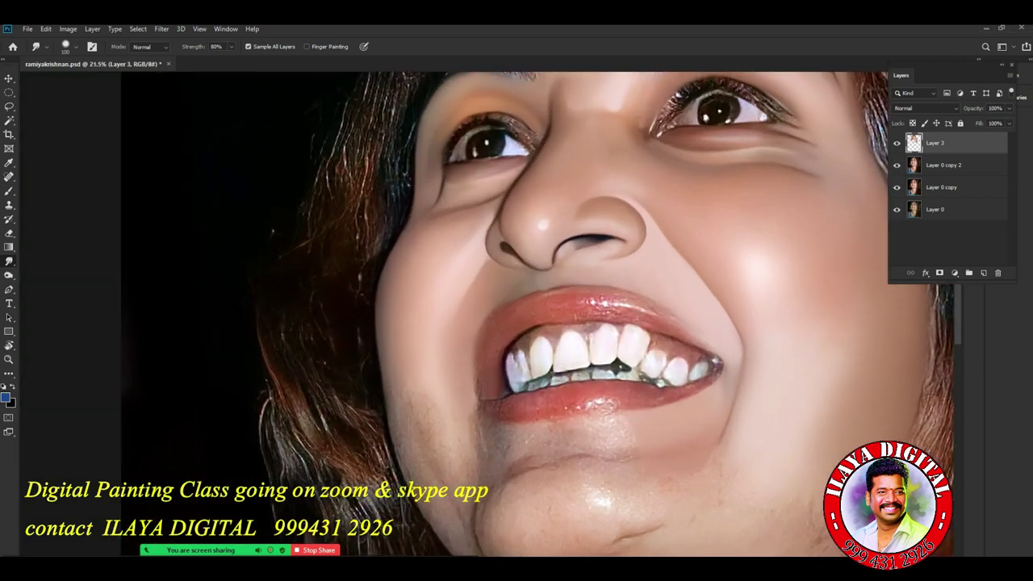
scroll(585, 369, up, 6)
scroll(582, 369, down, 5)
key(e)
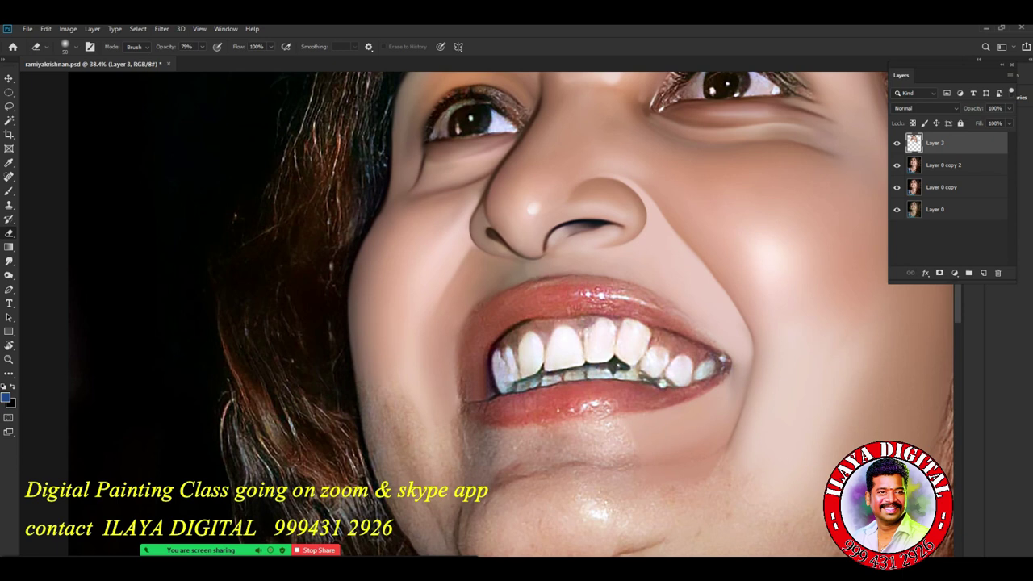
scroll(565, 333, down, 4)
scroll(621, 242, down, 3)
scroll(627, 360, up, 7)
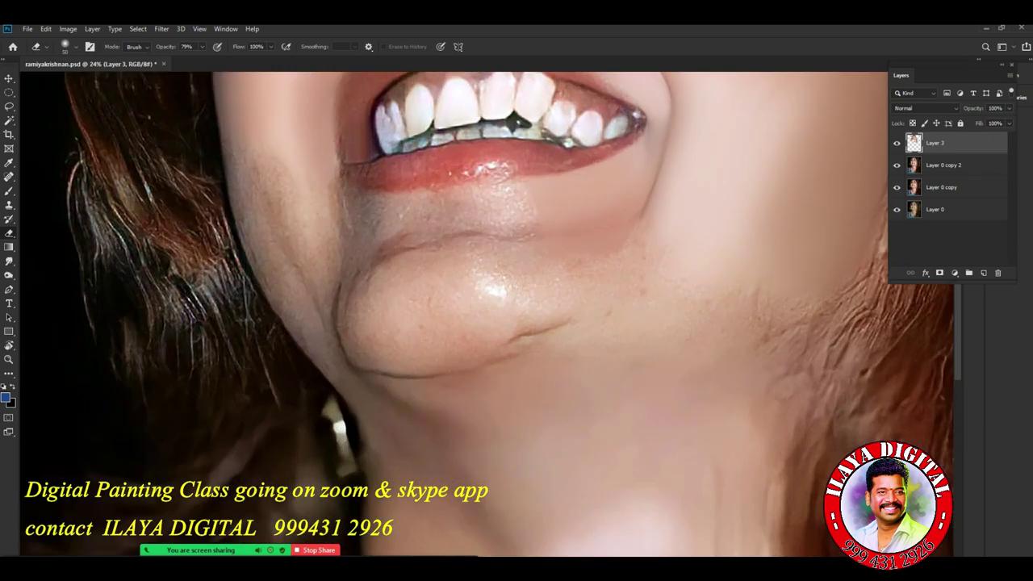
scroll(516, 322, up, 4)
key(r)
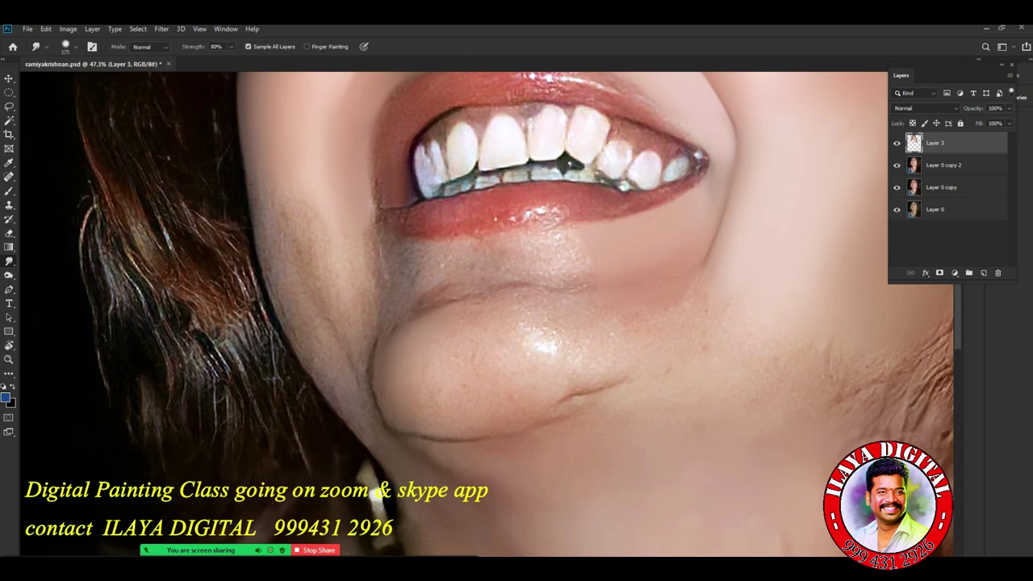
key(bracketright)
key(bracketright)
mouse_move(432, 395)
mouse_down()
mouse_move(452, 402)
mouse_move(512, 343)
mouse_move(511, 394)
mouse_up()
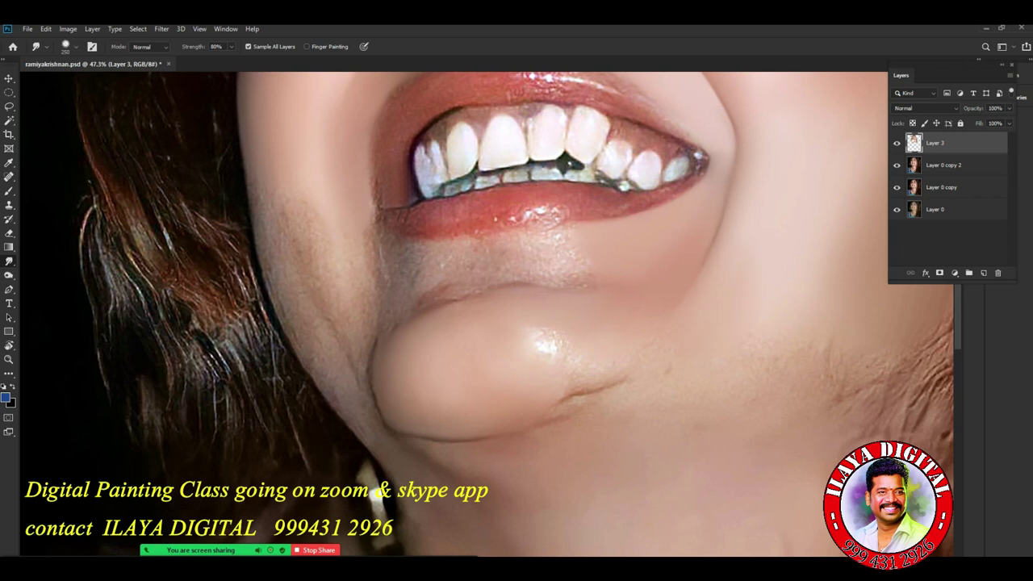
Smudge the crease under the chin's right side and the chin highlight, reducing the brush size.
drag(568, 396, 592, 386)
key(bracketleft)
drag(558, 347, 542, 346)
key(bracketleft)
drag(525, 327, 538, 339)
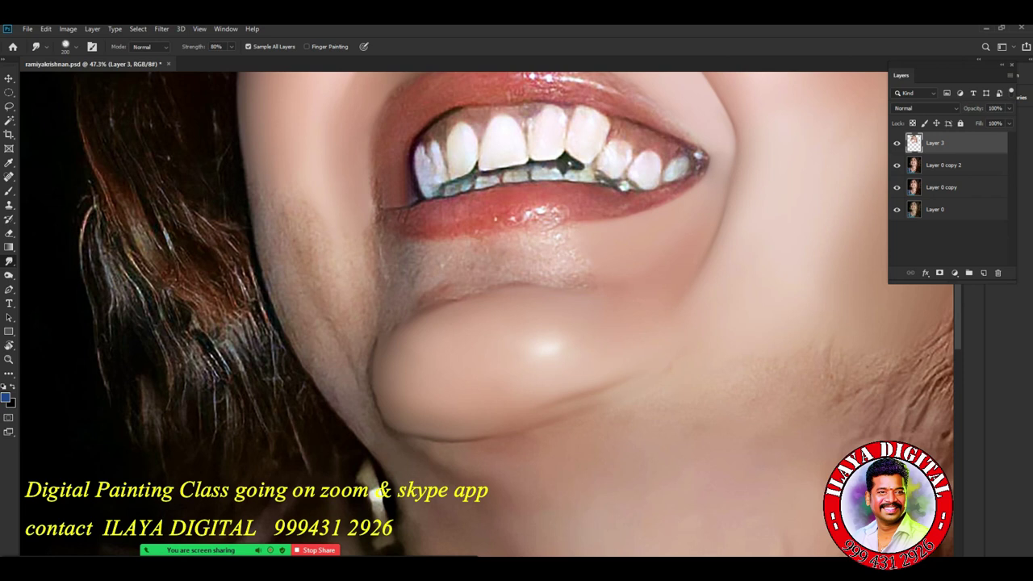
Smudge the right jaw beside the hair with a larger brush, and smooth the left cheek's outer edge.
drag(807, 355, 840, 365)
key(bracketright)
key(bracketright)
drag(807, 405, 857, 392)
drag(778, 413, 831, 410)
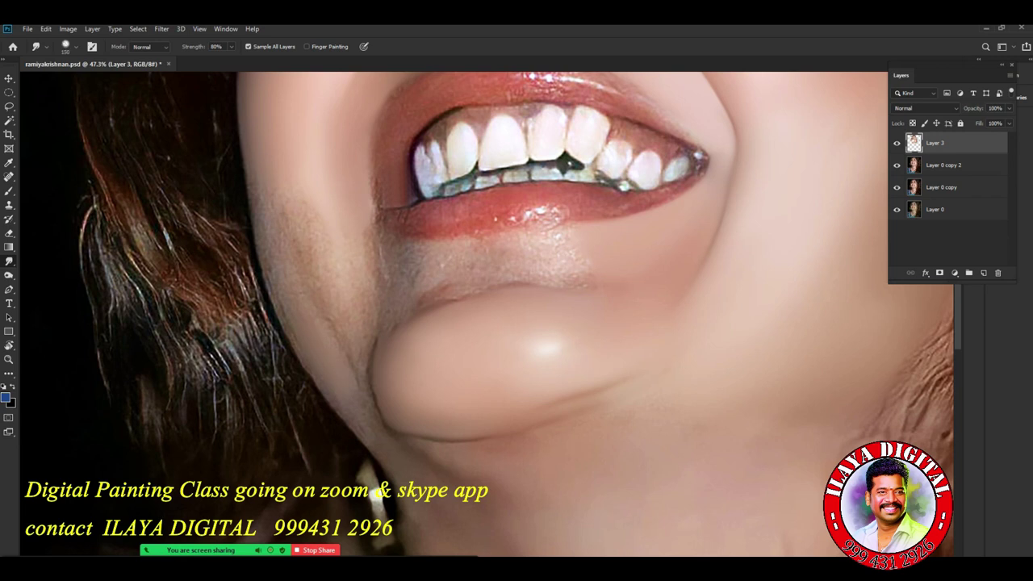
drag(262, 216, 273, 278)
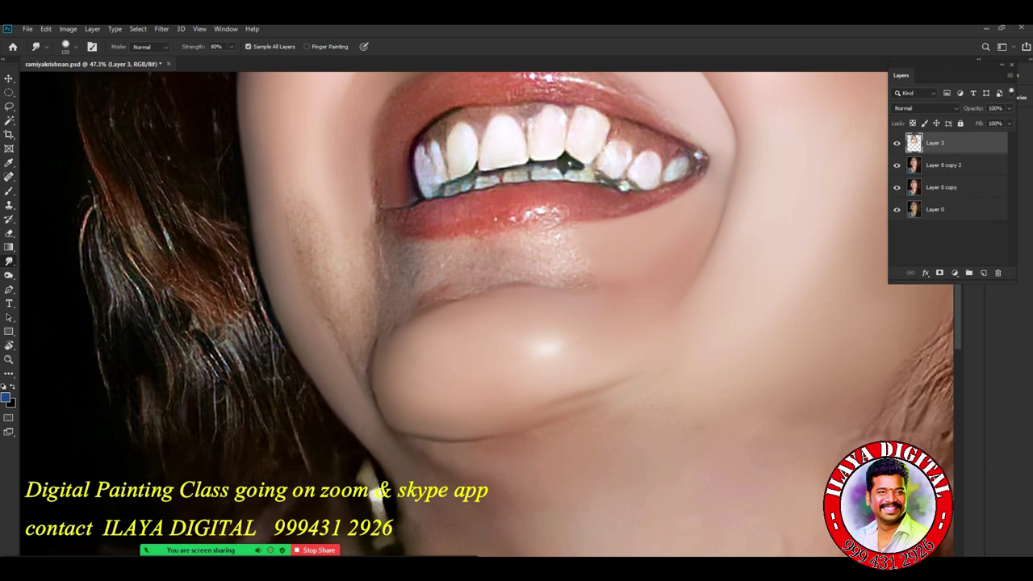
Smudge the textured skin between the lower lip and the chin, enlarging the brush for the broader area.
scroll(477, 361, down, 5)
drag(477, 360, 469, 464)
scroll(464, 500, up, 4)
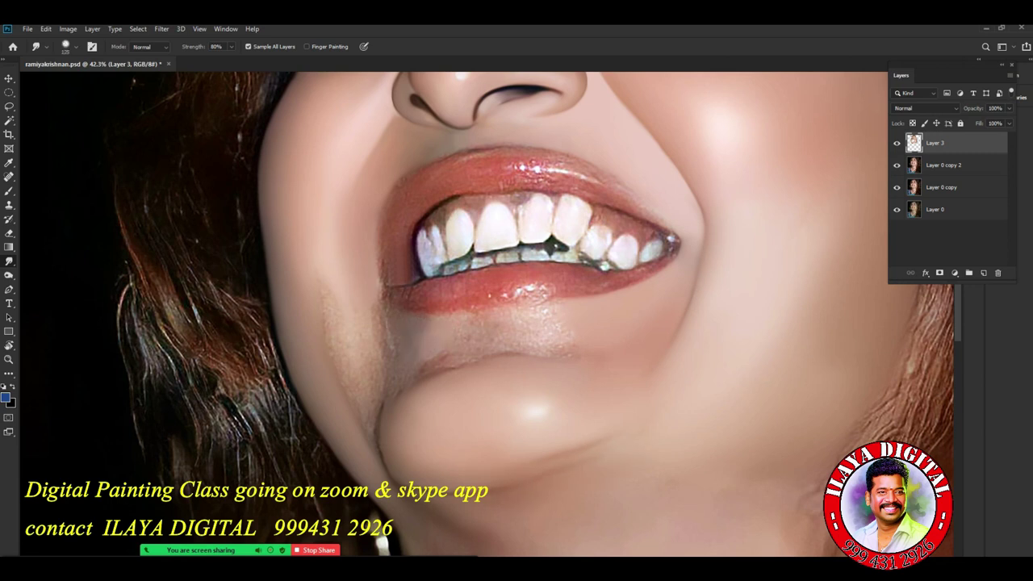
drag(458, 355, 420, 375)
drag(554, 314, 516, 320)
key(])
drag(567, 347, 500, 350)
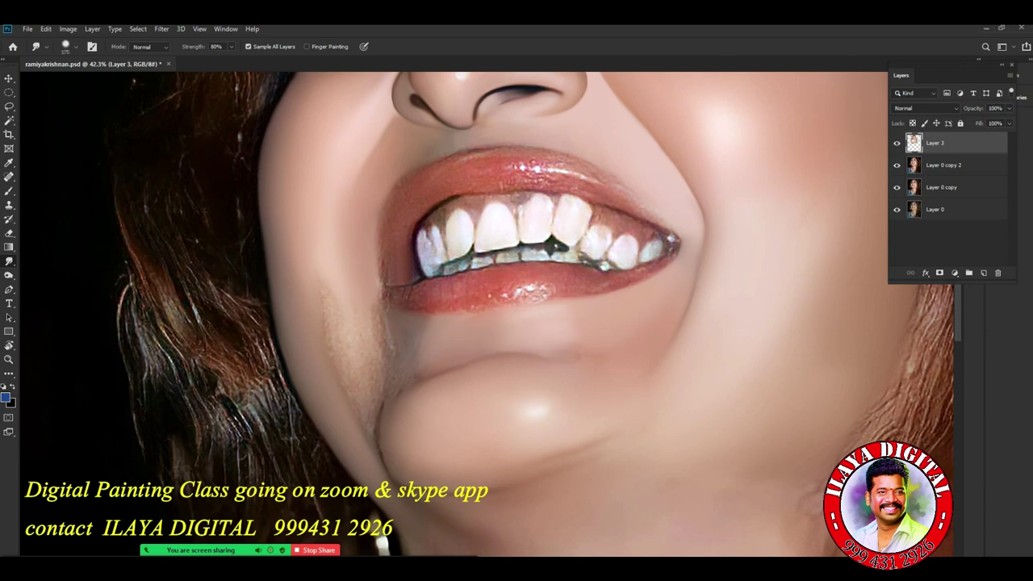
drag(542, 329, 517, 328)
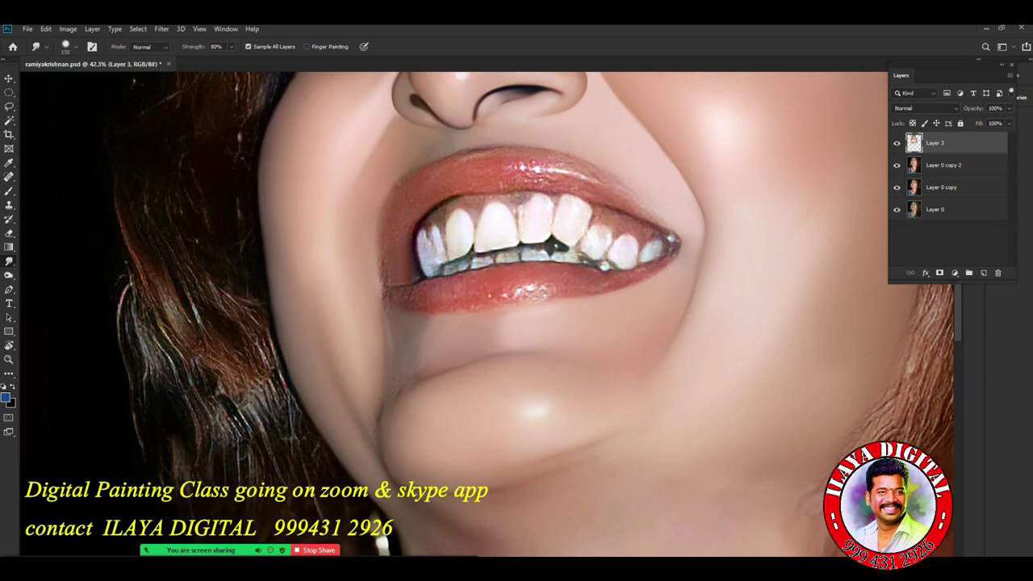
Smudge the fold between the left mouth corner and the chin, adjusting the brush size.
drag(379, 413, 382, 364)
key(bracketleft)
key(bracketright)
key(bracketright)
key(bracketright)
key(bracketright)
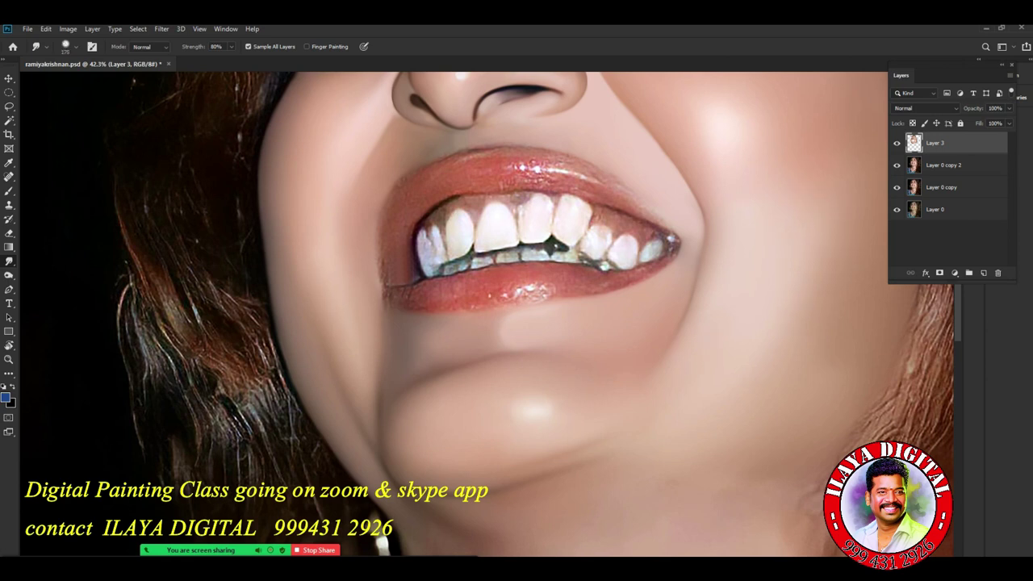
Smudge along the lower edge of the chin to soften the crease above the neck.
scroll(514, 435, down, 6)
drag(428, 421, 520, 269)
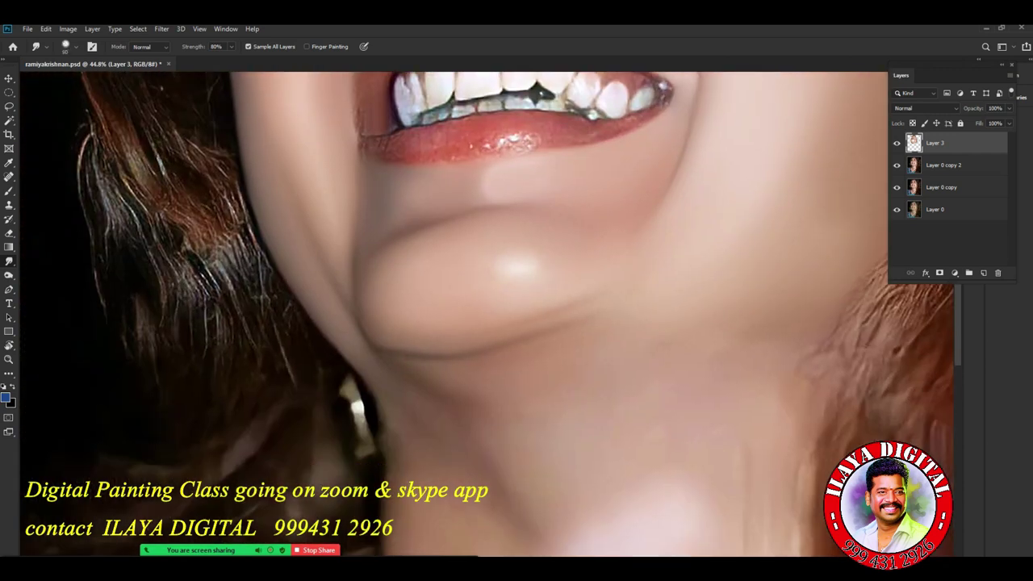
drag(489, 354, 602, 308)
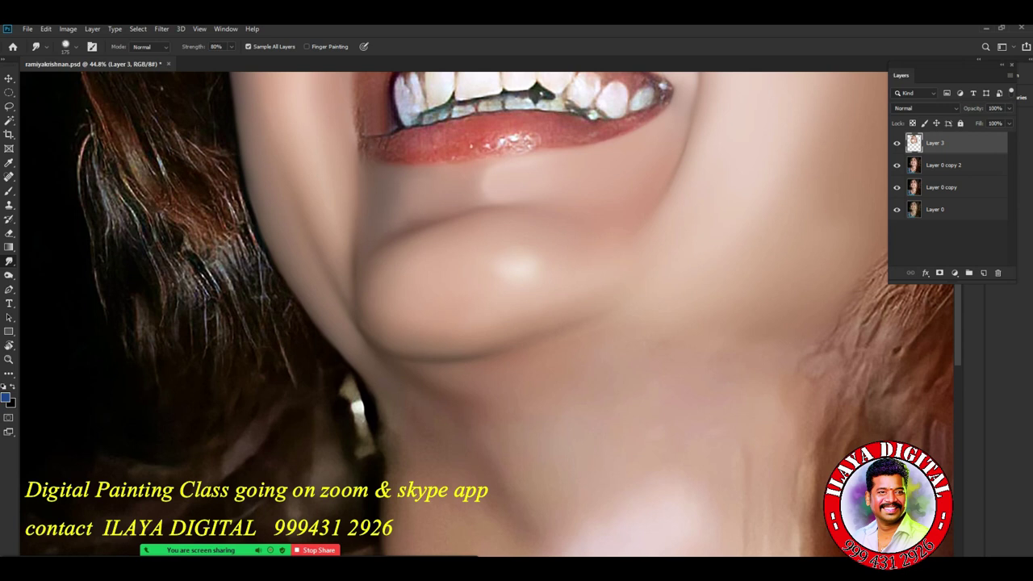
Smudge the upper neck beneath the right jaw, blending the skin smoothly towards the hair.
scroll(484, 395, down, 5)
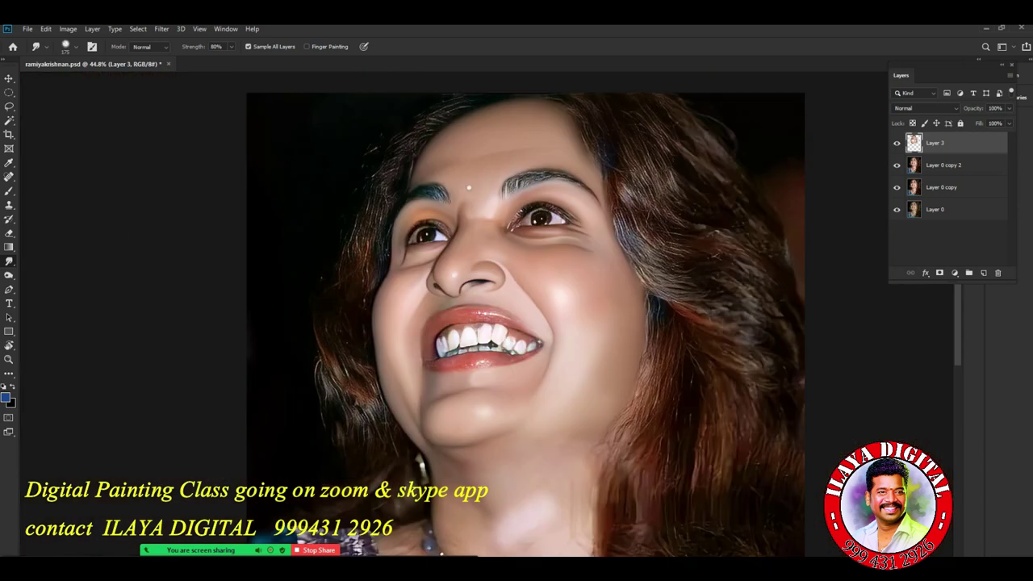
drag(492, 387, 452, 310)
scroll(567, 323, up, 2)
drag(561, 420, 521, 403)
scroll(549, 335, down, 4)
scroll(565, 363, up, 1)
drag(561, 363, 576, 391)
scroll(584, 354, up, 2)
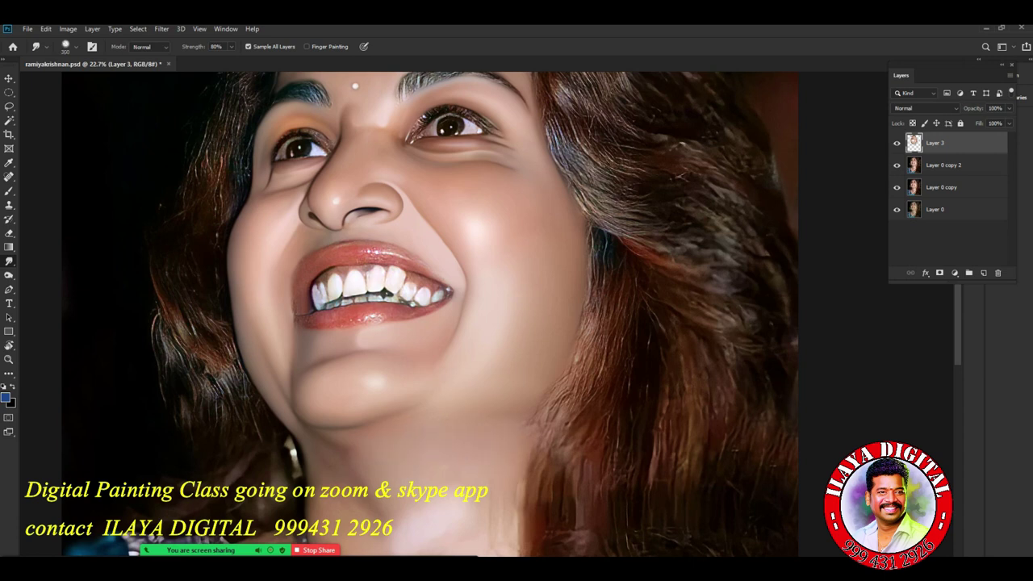
Smudge the lower neck above the necklace and soften the edges of its pale highlight, adjusting the brush size.
drag(436, 404, 453, 224)
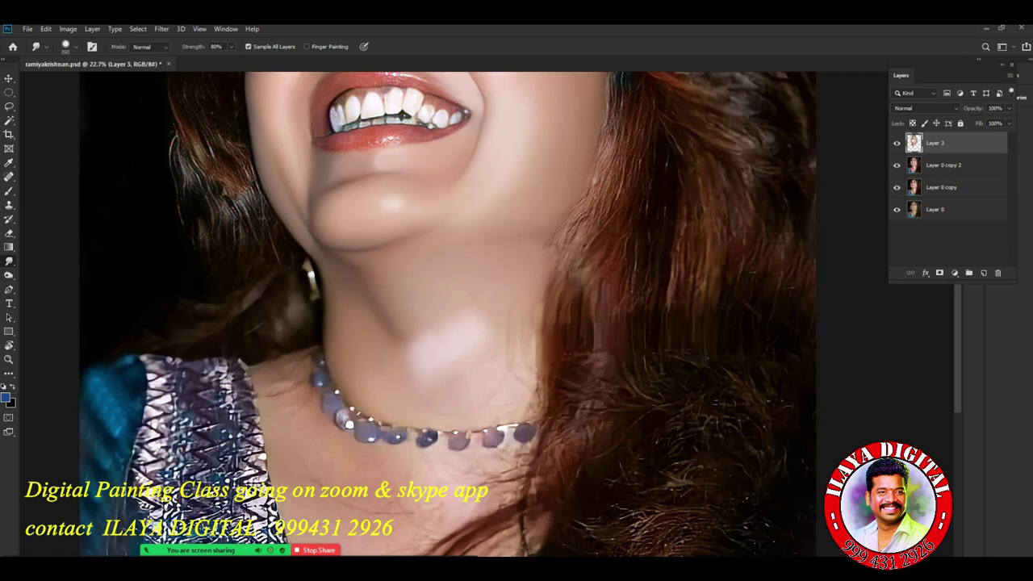
key(bracketright)
key(bracketright)
mouse_move(408, 357)
mouse_down()
mouse_move(476, 323)
mouse_move(524, 342)
mouse_move(526, 385)
mouse_up()
key(bracketleft)
drag(459, 337, 478, 321)
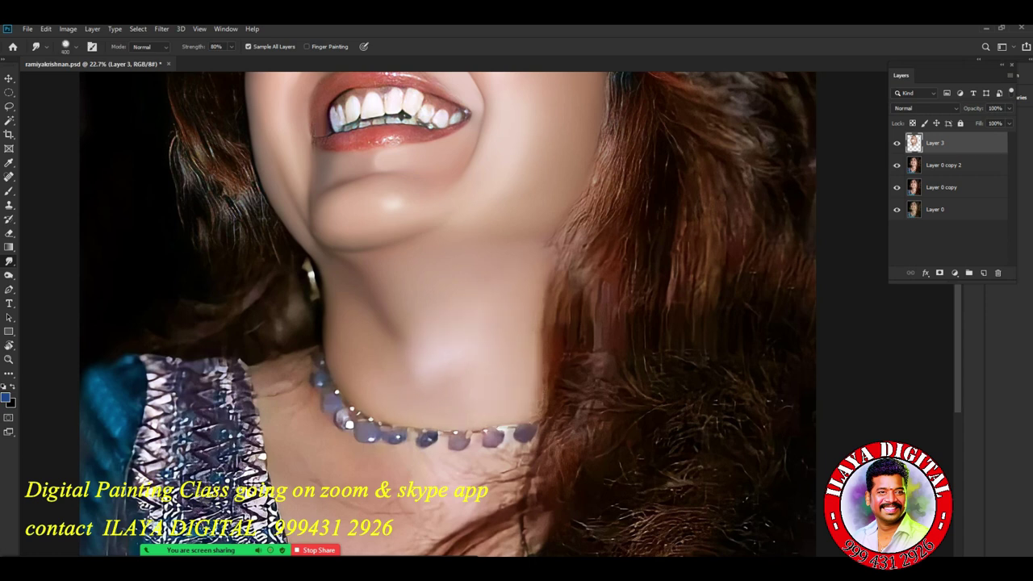
Enlarge the smudge brush to 600 and blend the neck highlight into the surrounding skin.
key(bracketright)
key(bracketright)
drag(427, 326, 410, 318)
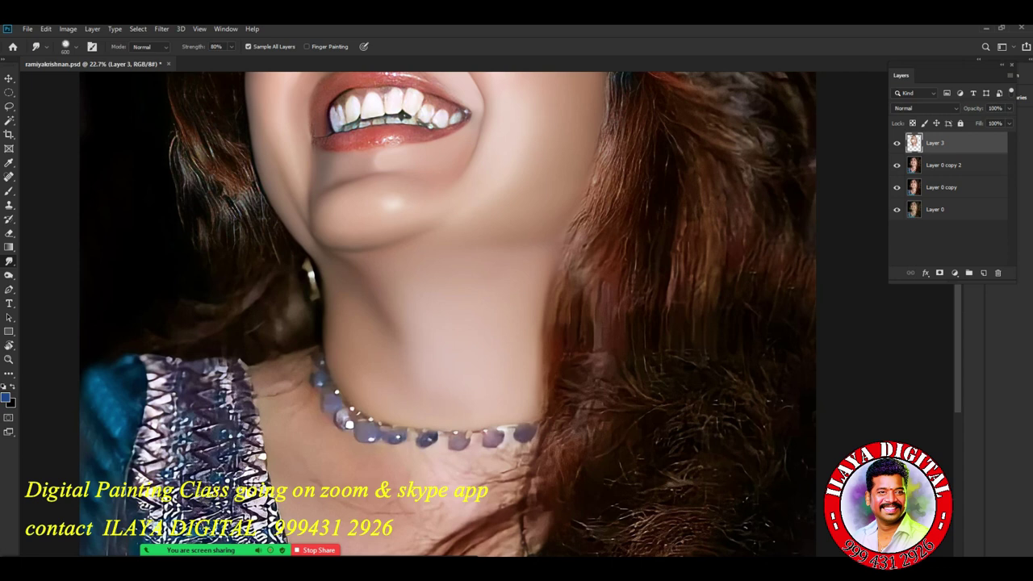
scroll(580, 334, down, 5)
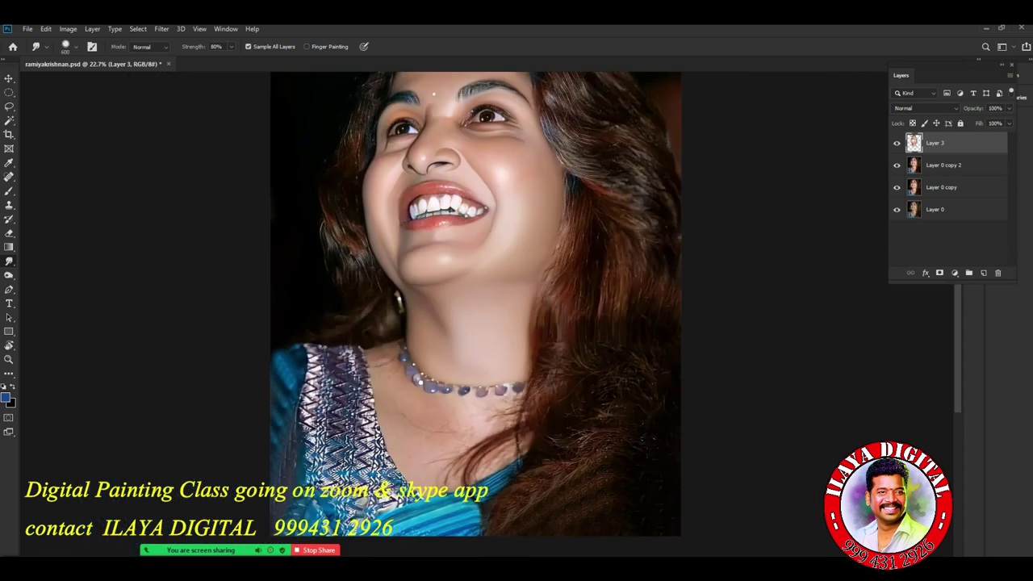
scroll(581, 347, up, 8)
scroll(585, 331, down, 5)
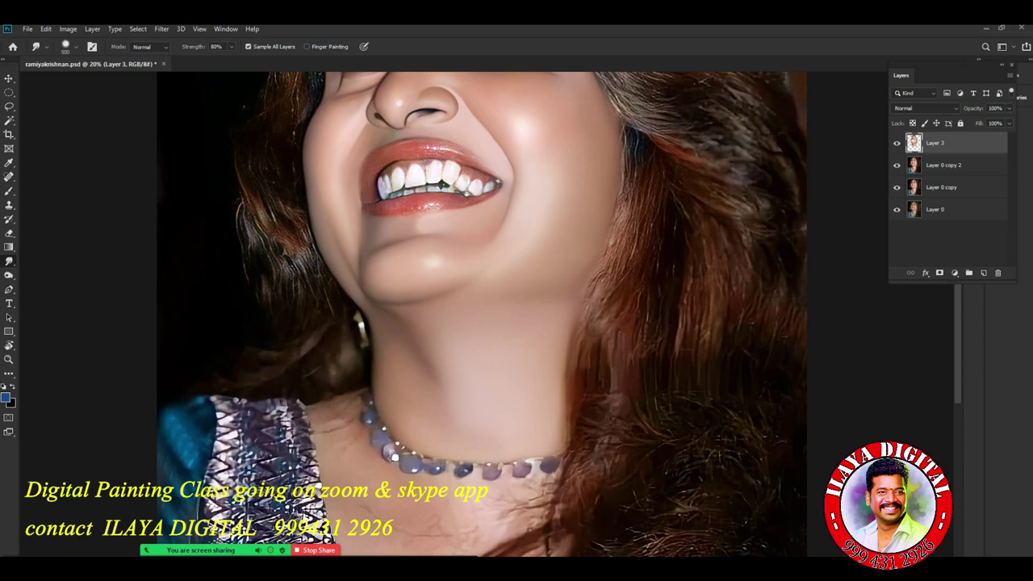
Fit the whole portrait in view and compare it with the original by toggling Layer 3 and the Layer 0 copies.
key(ctrl+0)
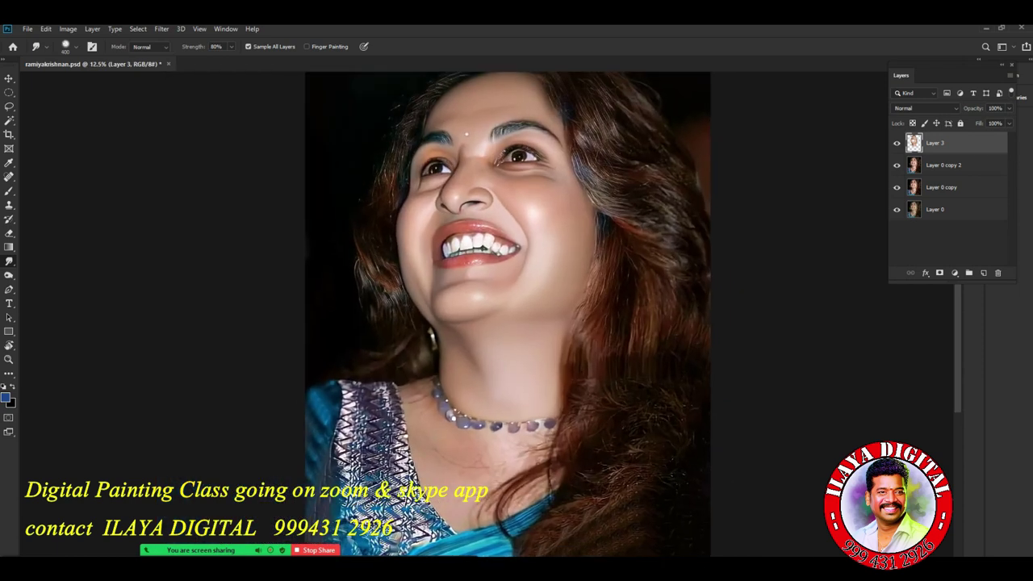
click(897, 187)
click(896, 143)
click(896, 143)
click(896, 143)
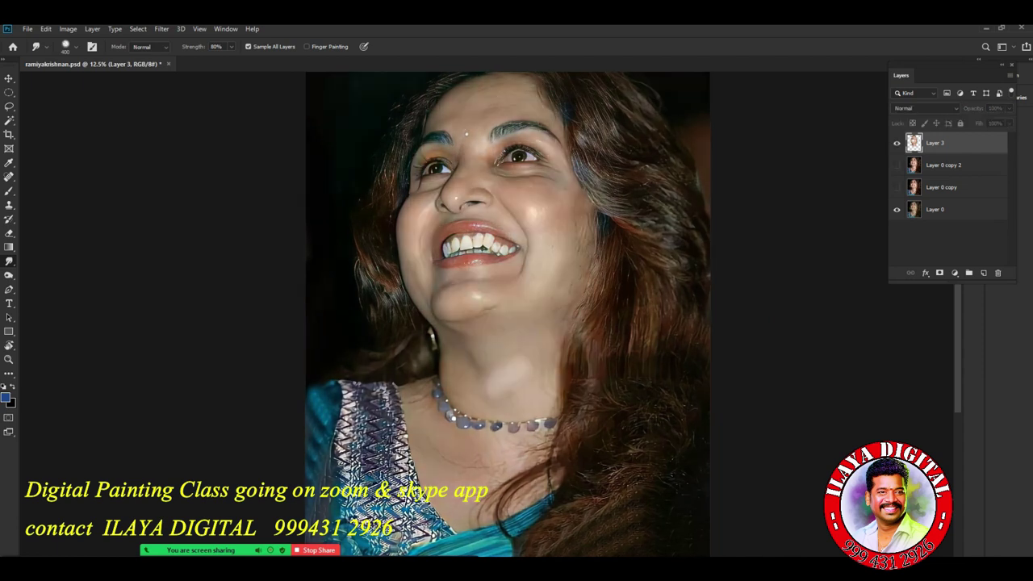
click(896, 143)
click(897, 142)
click(896, 143)
click(896, 165)
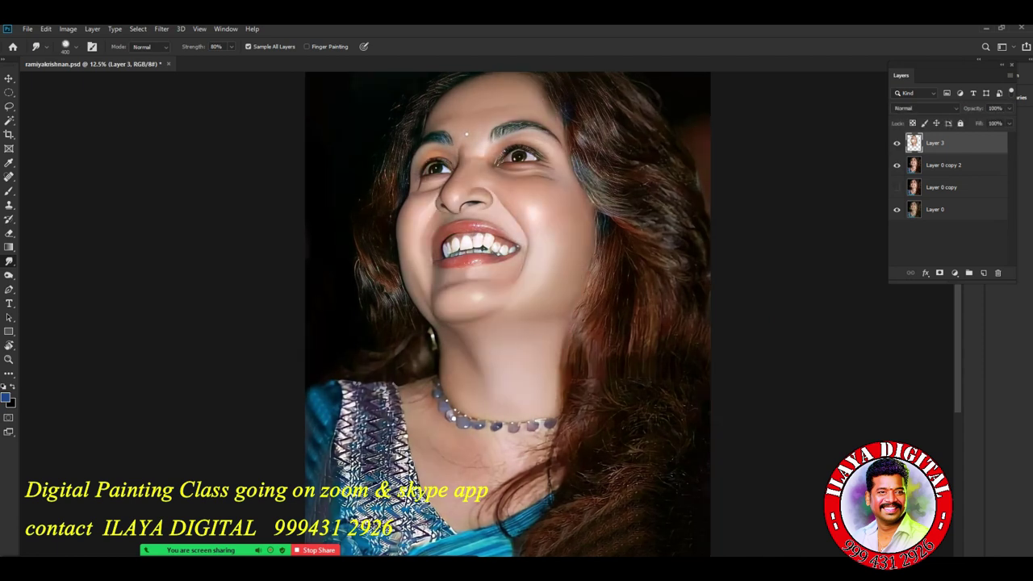
drag(543, 290, 614, 290)
drag(517, 226, 558, 476)
drag(601, 373, 625, 373)
drag(451, 403, 682, 284)
scroll(568, 428, down, 5)
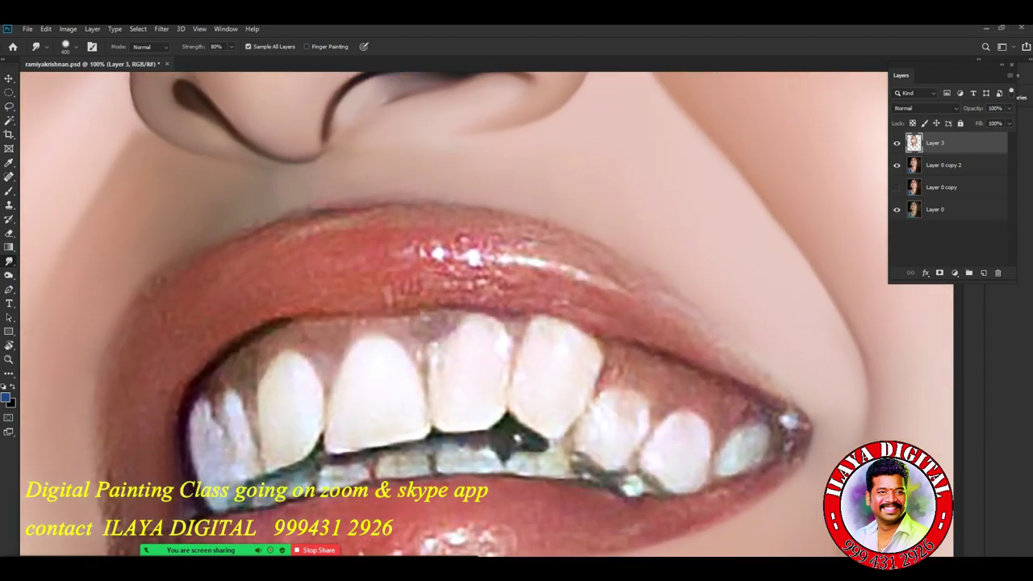
scroll(789, 424, up, 4)
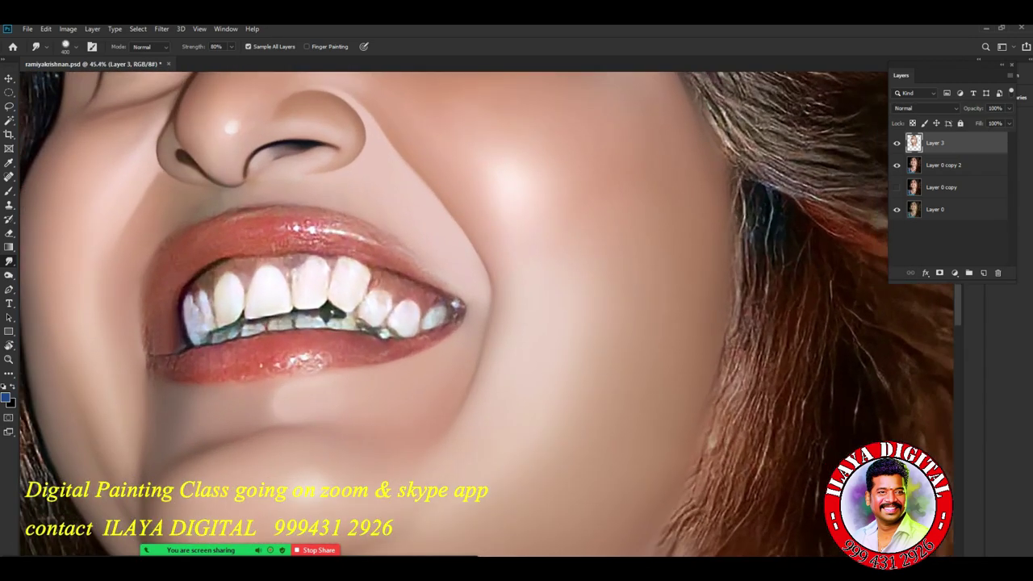
Save the document and smudge the narrow upper tooth beside the large front tooth into a smooth, rounded shape.
scroll(169, 298, up, 4)
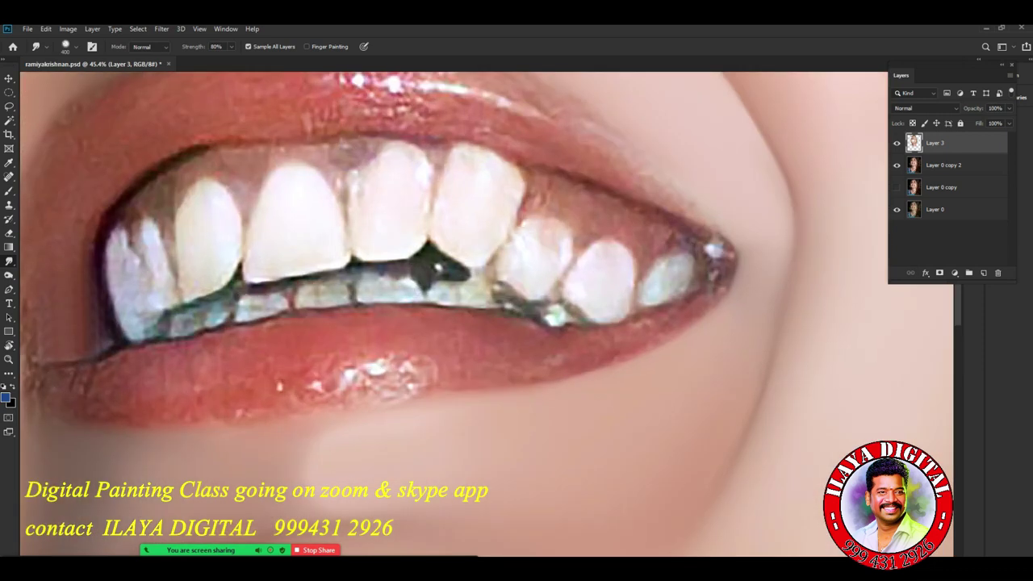
key(ctrl+s)
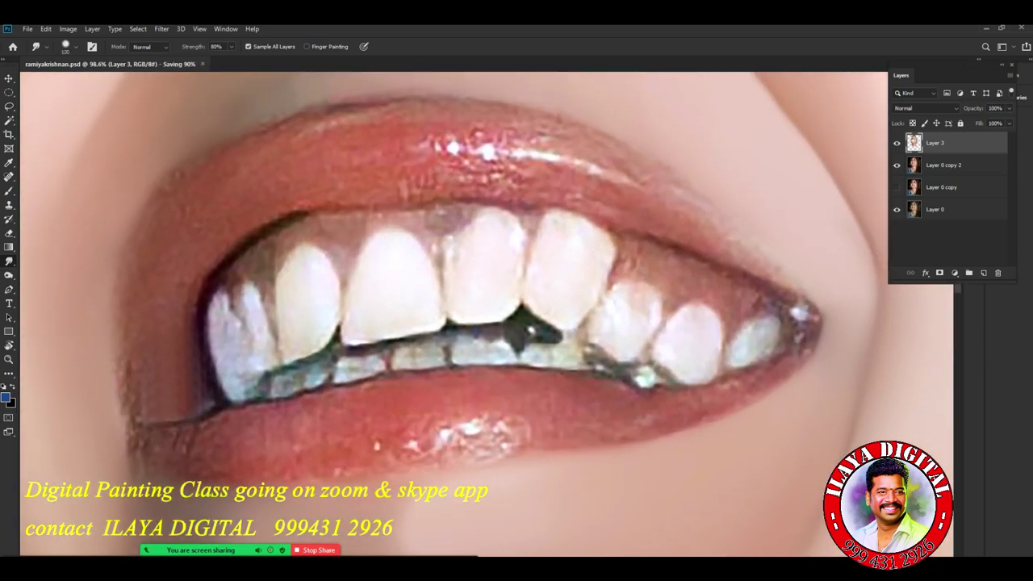
drag(286, 258, 293, 342)
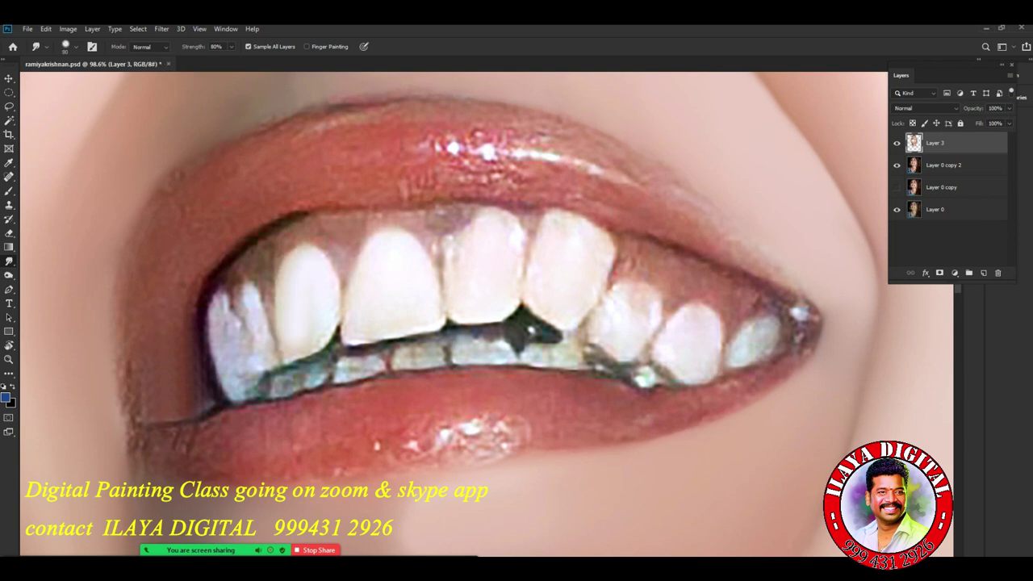
drag(295, 256, 286, 269)
mouse_move(329, 332)
mouse_down()
mouse_move(293, 351)
mouse_move(284, 343)
mouse_up()
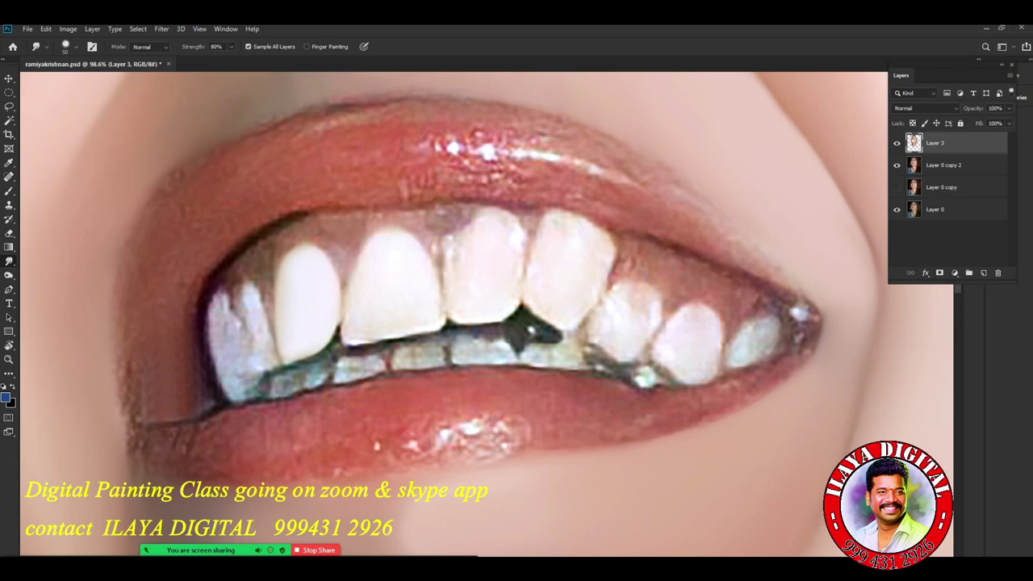
key(])
drag(293, 253, 305, 248)
key(])
Smudge the large upper front tooth smooth, rounding its upper edge and evening its lower edge.
mouse_move(342, 326)
mouse_down()
mouse_move(354, 342)
mouse_move(429, 326)
mouse_move(351, 343)
mouse_up()
mouse_move(353, 282)
mouse_down()
mouse_move(355, 247)
mouse_move(376, 231)
mouse_move(406, 226)
mouse_move(418, 243)
mouse_up()
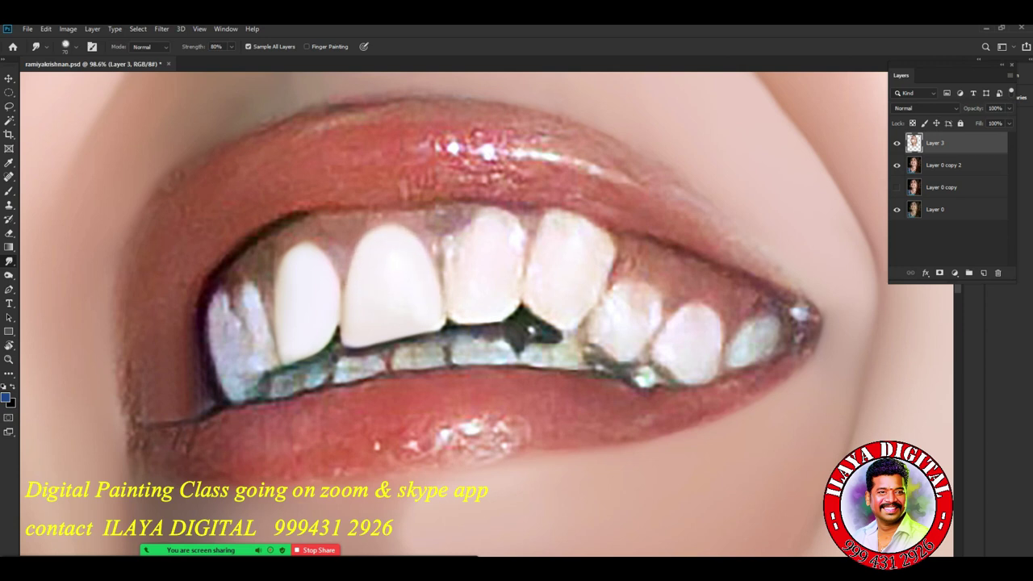
drag(355, 269, 375, 234)
mouse_move(349, 293)
mouse_down()
mouse_move(348, 315)
mouse_move(393, 323)
mouse_up()
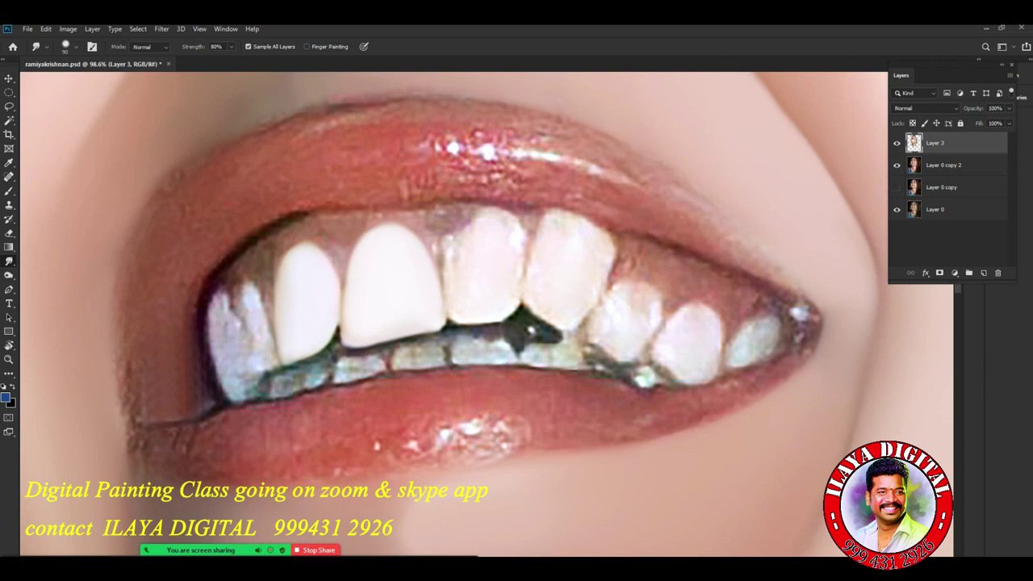
Smooth the two upper front teeth right of the large one, blending their streaks and cleaning their outlines.
mouse_move(456, 268)
mouse_down()
mouse_move(452, 248)
mouse_move(472, 221)
mouse_up()
drag(464, 315, 491, 316)
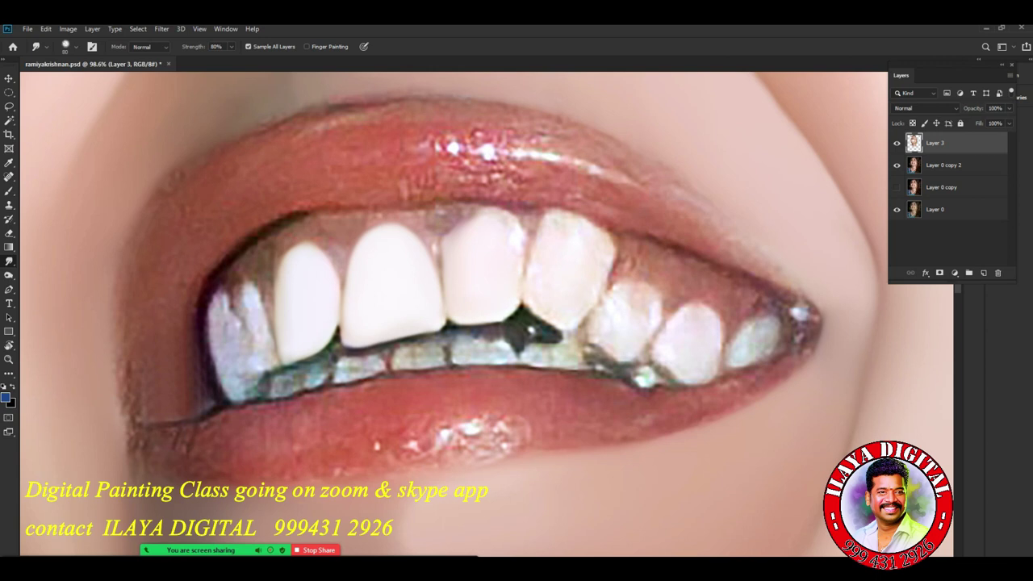
mouse_move(463, 242)
mouse_down()
mouse_move(480, 220)
mouse_move(461, 226)
mouse_up()
drag(558, 240, 552, 233)
mouse_move(542, 292)
mouse_down()
mouse_move(544, 313)
mouse_move(584, 318)
mouse_move(562, 326)
mouse_up()
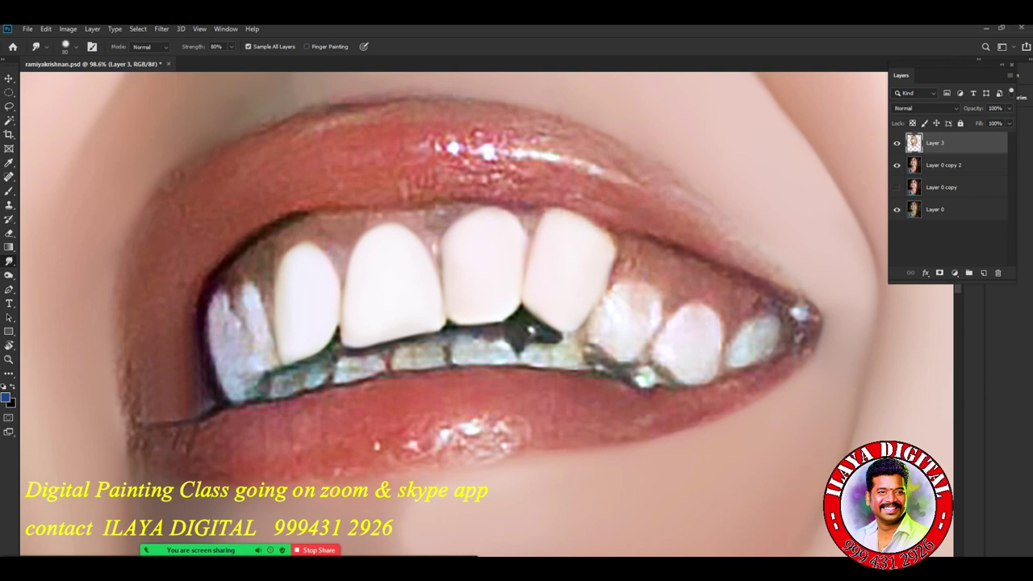
mouse_move(594, 224)
mouse_down()
mouse_move(611, 240)
mouse_move(611, 275)
mouse_up()
Smudge the three smaller upper teeth towards the right mouth corner, adjusting the brush size to fit each tooth.
mouse_move(619, 306)
mouse_down()
mouse_move(615, 321)
mouse_move(621, 285)
mouse_move(593, 332)
mouse_move(623, 360)
mouse_move(640, 289)
mouse_up()
key(])
mouse_move(642, 287)
mouse_down()
mouse_move(644, 315)
mouse_move(657, 305)
mouse_move(650, 291)
mouse_move(654, 314)
mouse_up()
mouse_move(619, 353)
mouse_down()
mouse_move(634, 358)
mouse_move(595, 338)
mouse_up()
mouse_move(692, 320)
mouse_down()
mouse_move(694, 307)
mouse_move(716, 319)
mouse_up()
mouse_move(663, 355)
mouse_down()
mouse_move(656, 361)
mouse_move(668, 373)
mouse_move(709, 374)
mouse_move(701, 382)
mouse_up()
key(bracketleft)
mouse_move(757, 329)
mouse_down()
mouse_move(731, 355)
mouse_move(775, 338)
mouse_move(753, 360)
mouse_up()
Smudge the dark inner edge of the upper lip and the right mouth corner with a smaller brush.
key(bracketleft)
drag(302, 213, 434, 206)
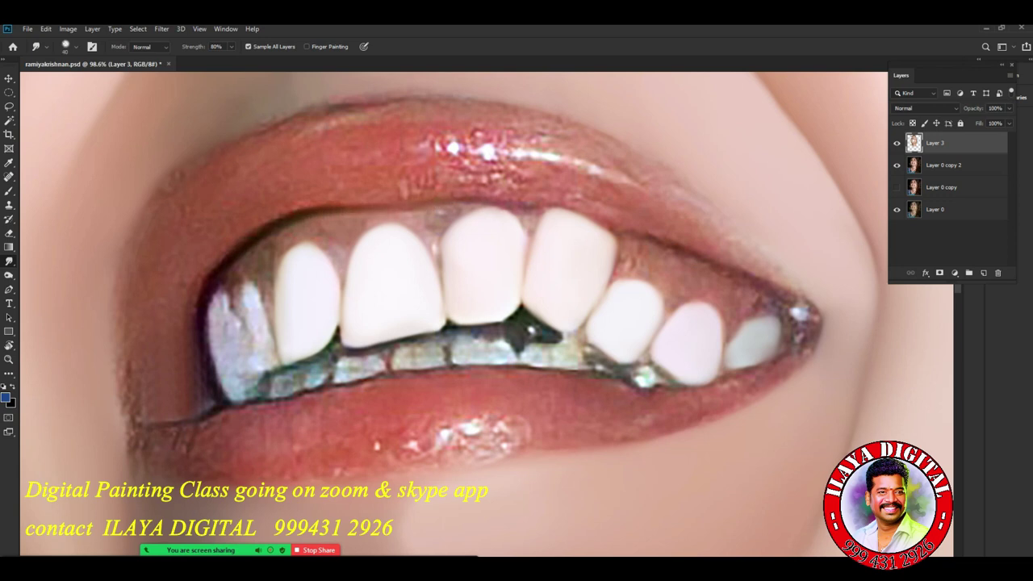
drag(655, 236, 602, 227)
mouse_move(793, 300)
mouse_down()
mouse_move(813, 337)
mouse_move(793, 328)
mouse_up()
Enlarge the smudge brush and blend the gums around the three small teeth on the right.
key(])
drag(614, 275, 633, 265)
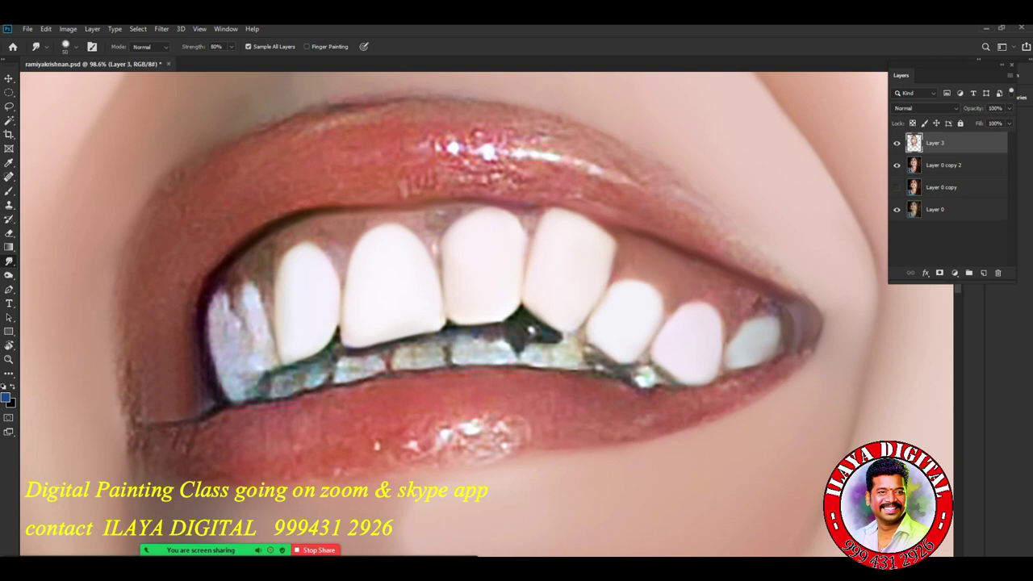
mouse_move(750, 308)
mouse_down()
mouse_move(762, 300)
mouse_move(791, 317)
mouse_move(748, 320)
mouse_up()
drag(613, 275, 605, 289)
drag(668, 309, 660, 321)
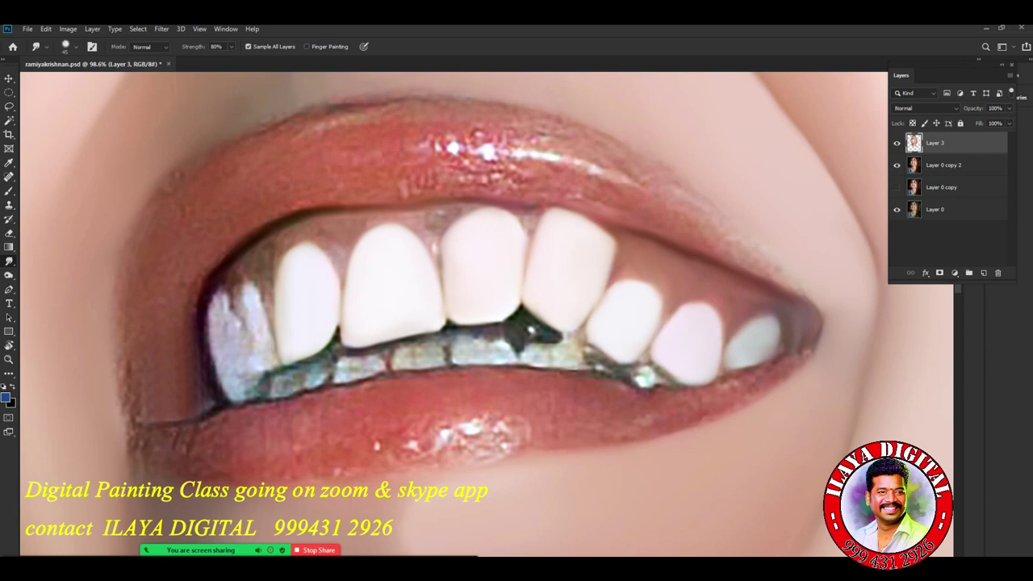
Smudge the gums above and between the upper front teeth, sharpening the tooth outlines.
drag(528, 216, 525, 246)
mouse_move(433, 234)
mouse_down()
mouse_move(442, 272)
mouse_move(437, 254)
mouse_move(470, 216)
mouse_up()
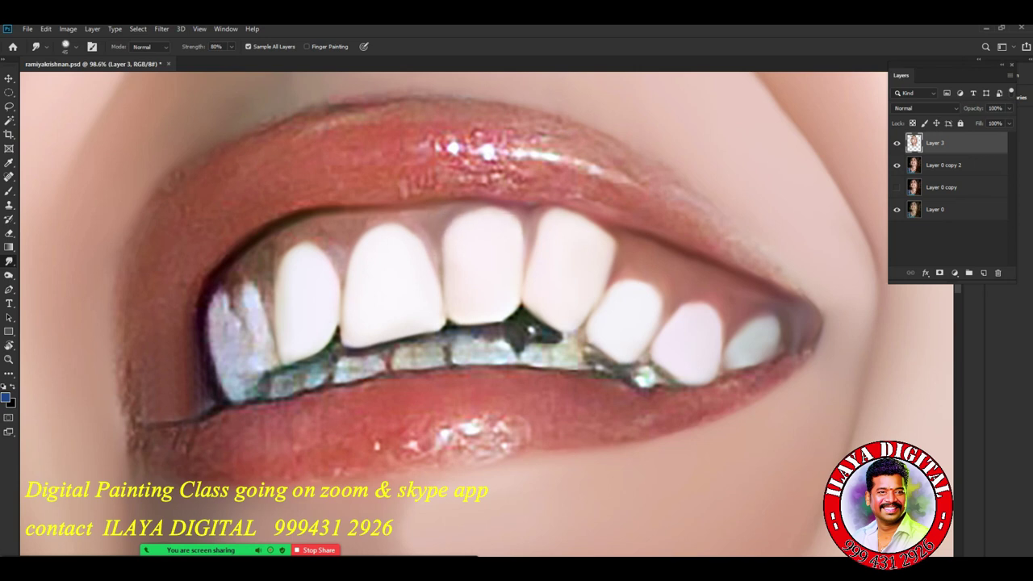
mouse_move(443, 268)
mouse_down()
mouse_move(443, 253)
mouse_move(428, 258)
mouse_up()
drag(336, 263, 337, 275)
drag(277, 245, 281, 239)
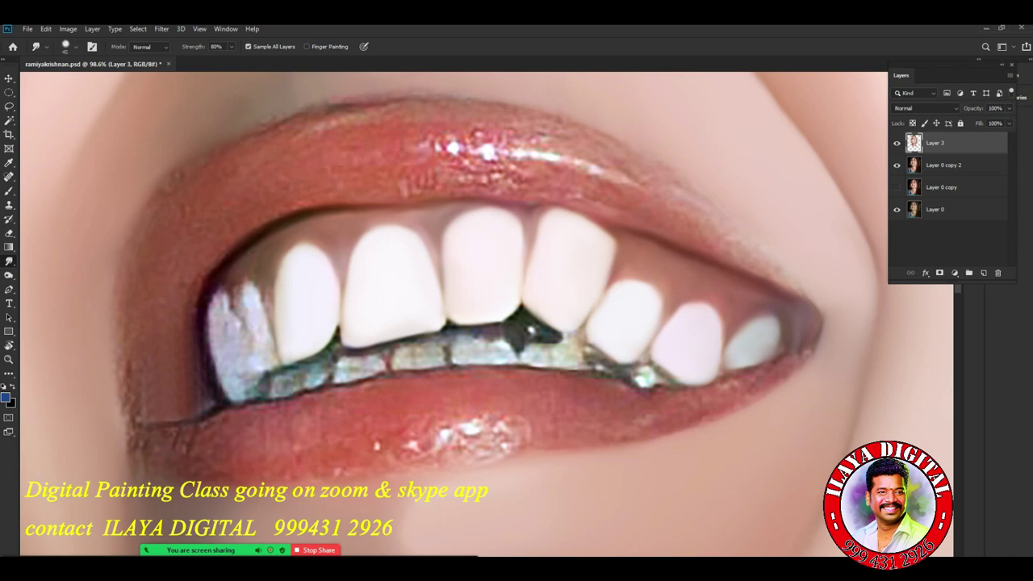
mouse_move(608, 234)
mouse_down()
mouse_move(580, 216)
mouse_move(525, 250)
mouse_up()
Smudge the lower teeth right of centre, the dark gap above them and the lip line beneath.
mouse_move(454, 345)
mouse_down()
mouse_move(505, 347)
mouse_move(498, 341)
mouse_move(507, 361)
mouse_move(566, 347)
mouse_move(559, 363)
mouse_up()
mouse_move(523, 326)
mouse_down()
mouse_move(563, 339)
mouse_move(523, 355)
mouse_up()
key(bracketleft)
drag(464, 325, 494, 324)
mouse_move(558, 332)
mouse_down()
mouse_move(616, 370)
mouse_move(643, 377)
mouse_move(650, 360)
mouse_move(680, 382)
mouse_move(651, 384)
mouse_up()
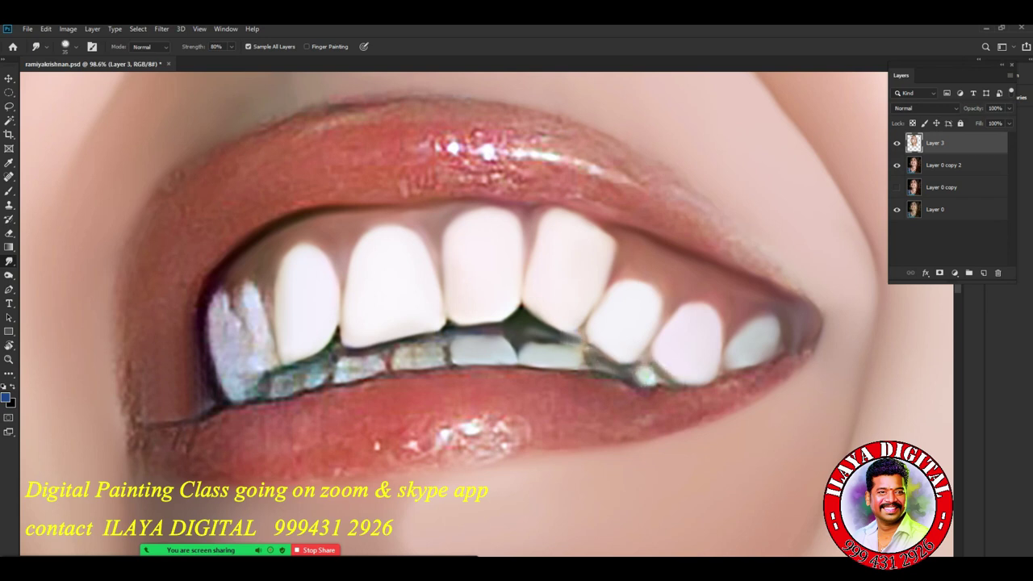
drag(591, 366, 583, 357)
drag(652, 394, 627, 384)
Smudge the small lower teeth left of centre into smooth, separate shapes.
drag(436, 355, 392, 360)
drag(443, 350, 444, 361)
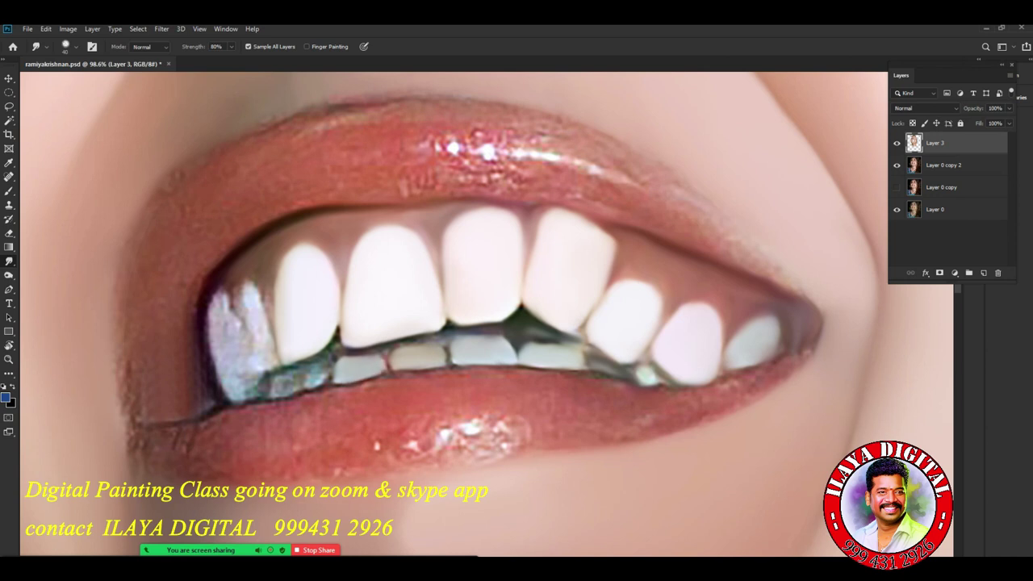
mouse_move(308, 370)
mouse_down()
mouse_move(308, 383)
mouse_move(284, 389)
mouse_up()
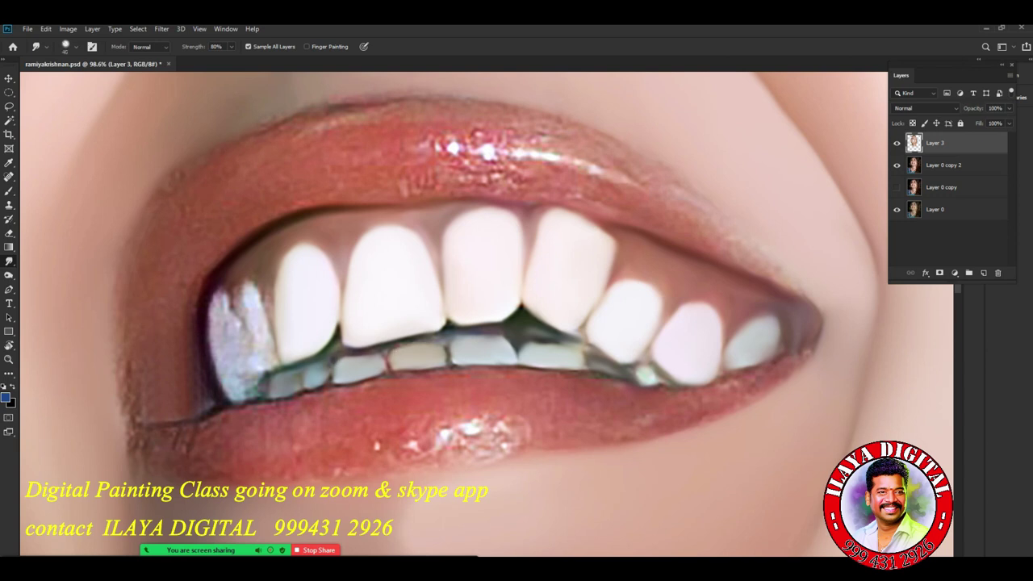
Enlarge the smudge brush and blend the streaks of the leftmost upper tooth, rounding its upper edge.
key(bracketright)
mouse_move(221, 310)
mouse_down()
mouse_move(224, 293)
mouse_move(256, 350)
mouse_up()
drag(259, 287, 270, 318)
mouse_move(259, 353)
mouse_down()
mouse_move(244, 377)
mouse_move(255, 379)
mouse_up()
key(bracketright)
drag(229, 311, 231, 282)
drag(239, 297, 240, 282)
drag(213, 327, 221, 289)
drag(216, 292, 213, 320)
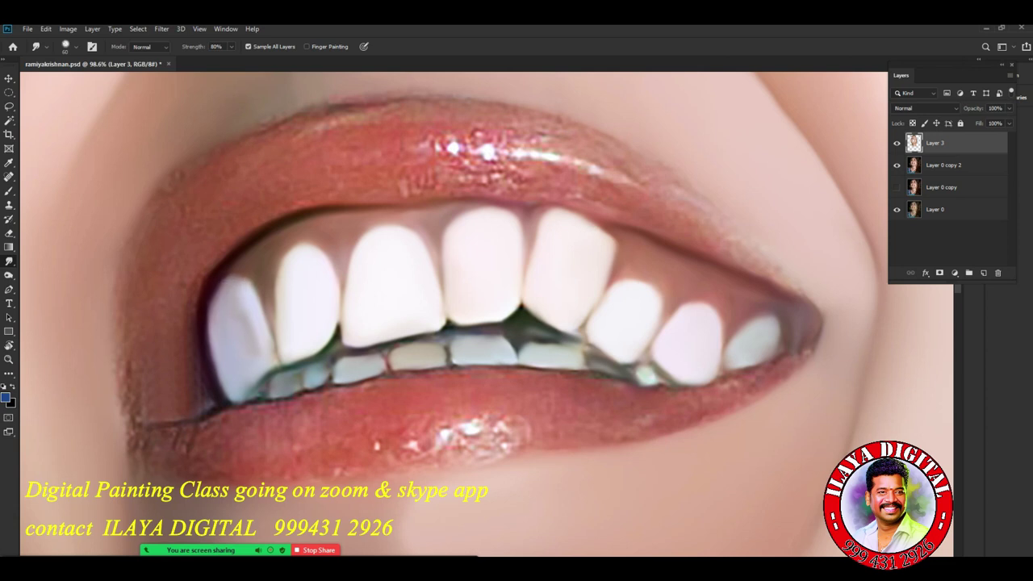
Compare the smudged face and teeth with the original by repeatedly hiding and showing Layer 3.
drag(610, 441, 484, 441)
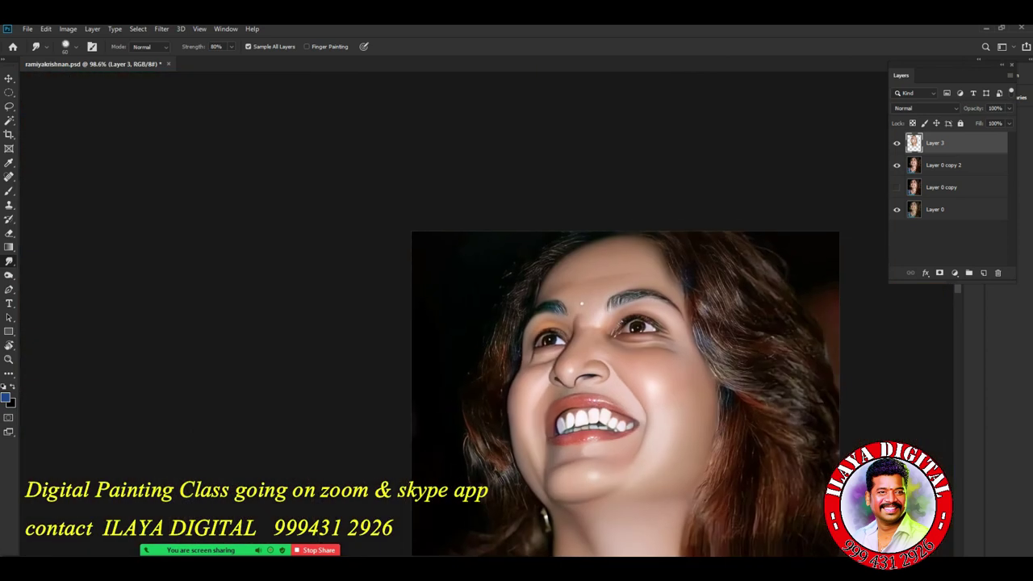
drag(597, 428, 447, 232)
click(896, 143)
click(896, 143)
drag(486, 282, 516, 282)
click(896, 143)
click(896, 142)
click(896, 143)
click(896, 143)
drag(473, 234, 585, 234)
Refine the right edge of the fourth upper front tooth and the adjoining gum with a small smudge brush.
drag(452, 145, 672, 496)
drag(468, 262, 477, 274)
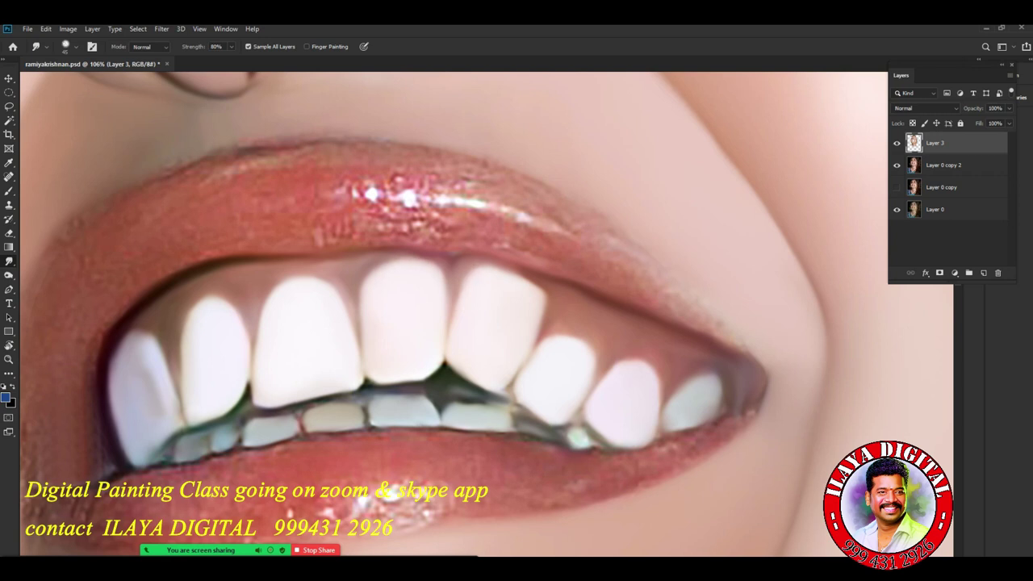
scroll(654, 360, down, 10)
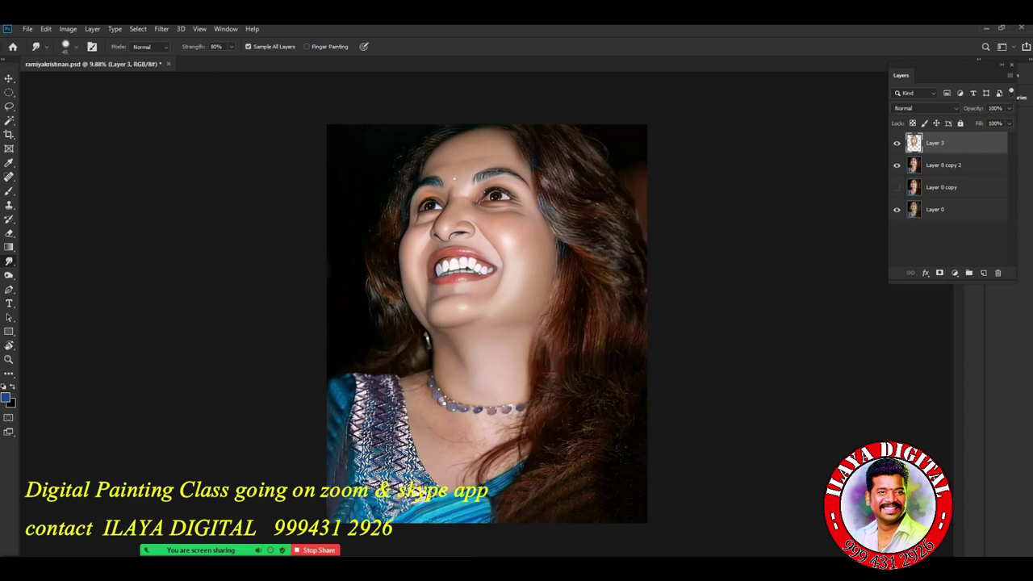
scroll(453, 178, up, 2)
scroll(447, 141, down, 2)
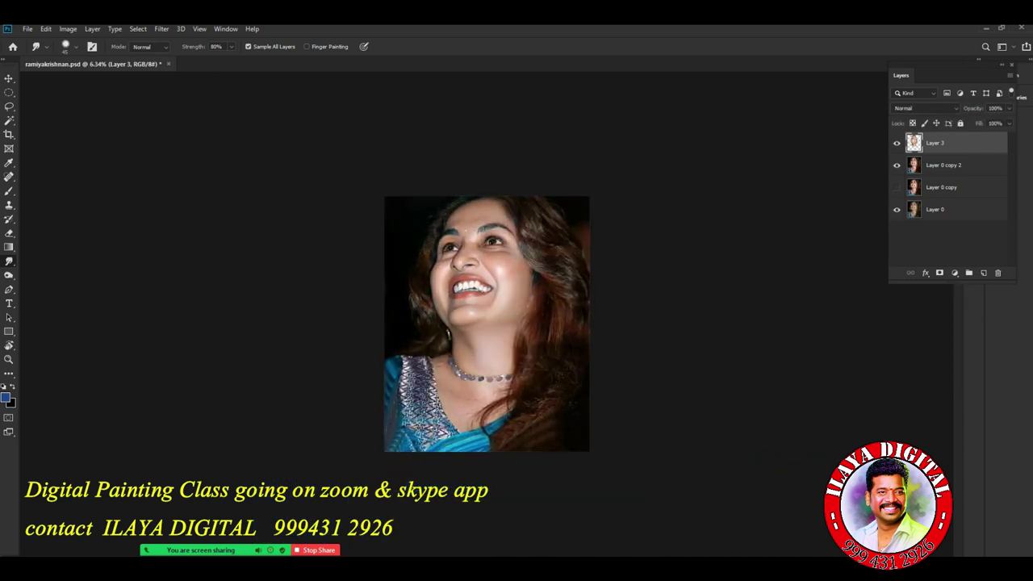
scroll(488, 271, up, 3)
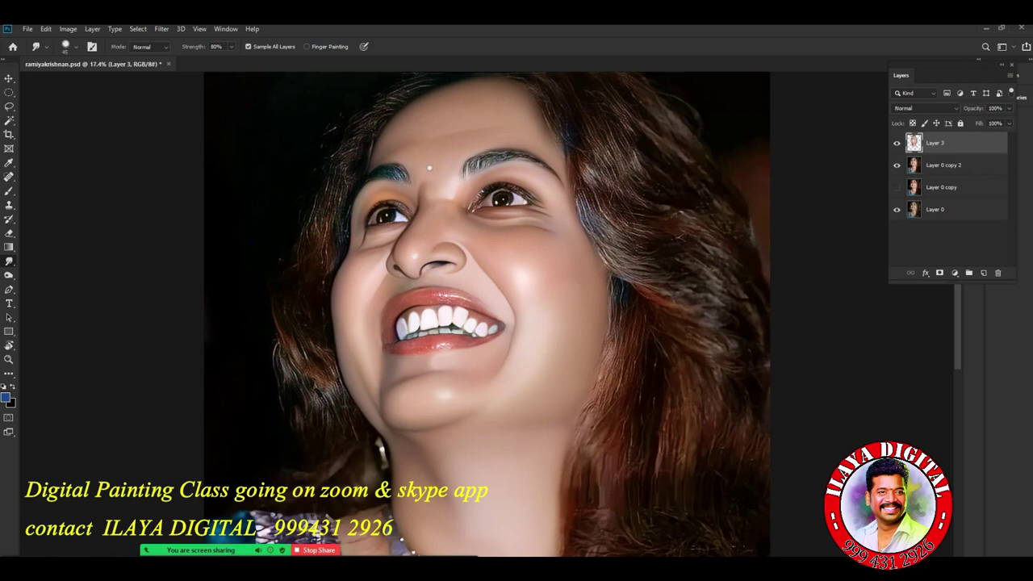
scroll(456, 302, up, 5)
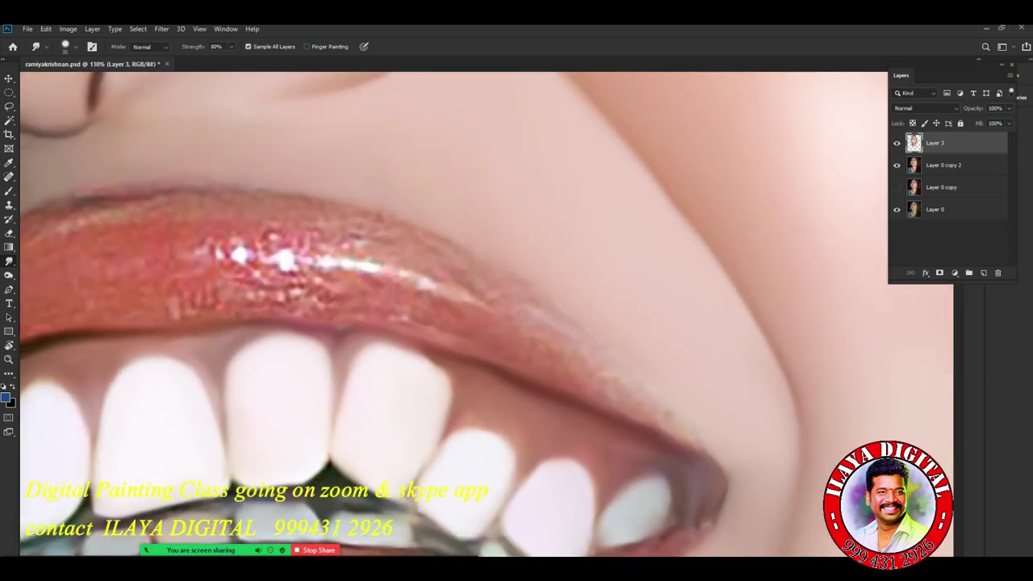
mouse_move(449, 379)
mouse_down()
mouse_move(451, 405)
mouse_move(431, 445)
mouse_up()
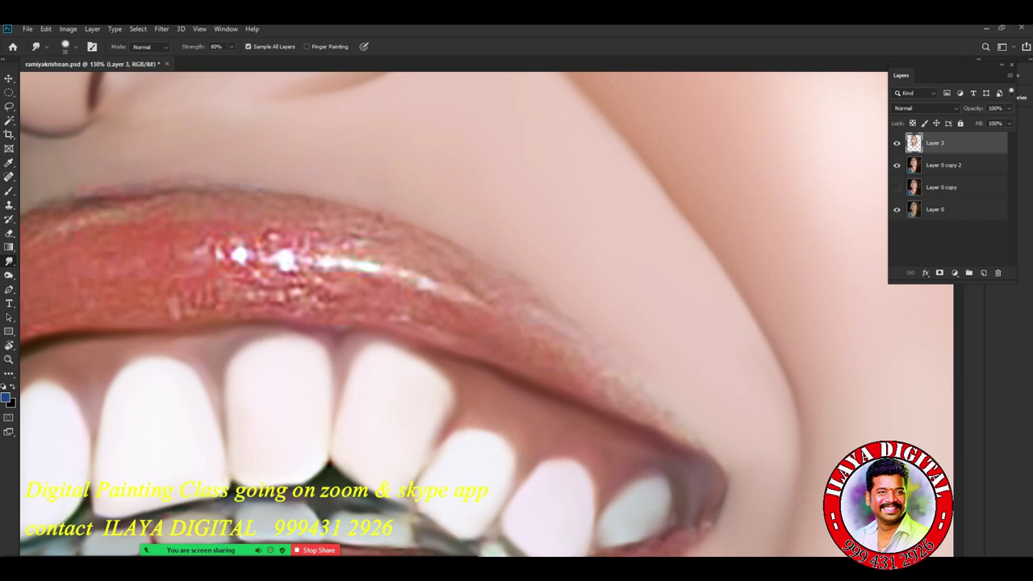
Examine the smoothed mouth close up and from a distance, toggling Layer 3 to check the teeth against the photo.
scroll(566, 412, down, 5)
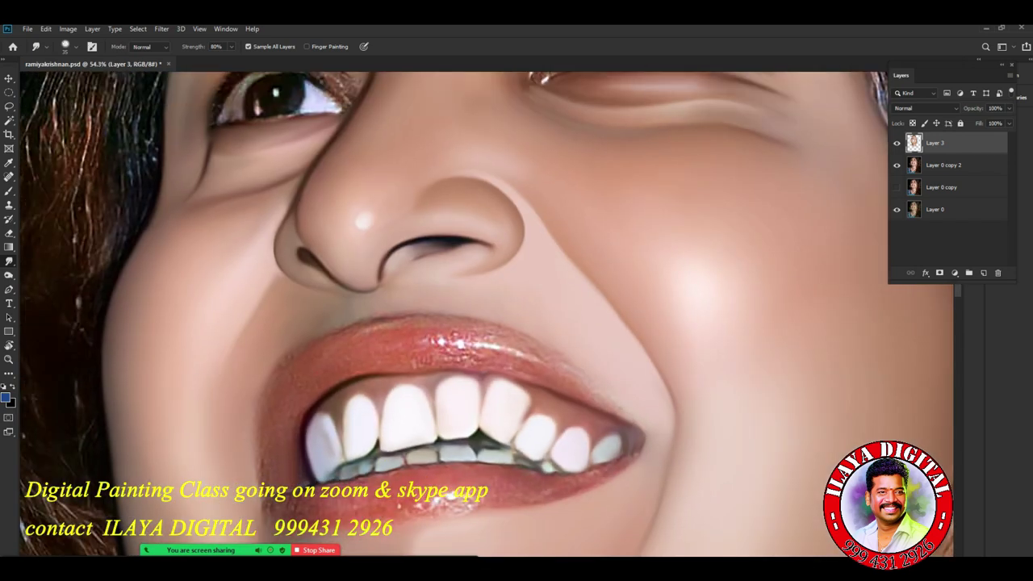
scroll(439, 460, up, 5)
scroll(685, 276, down, 2)
scroll(485, 323, down, 5)
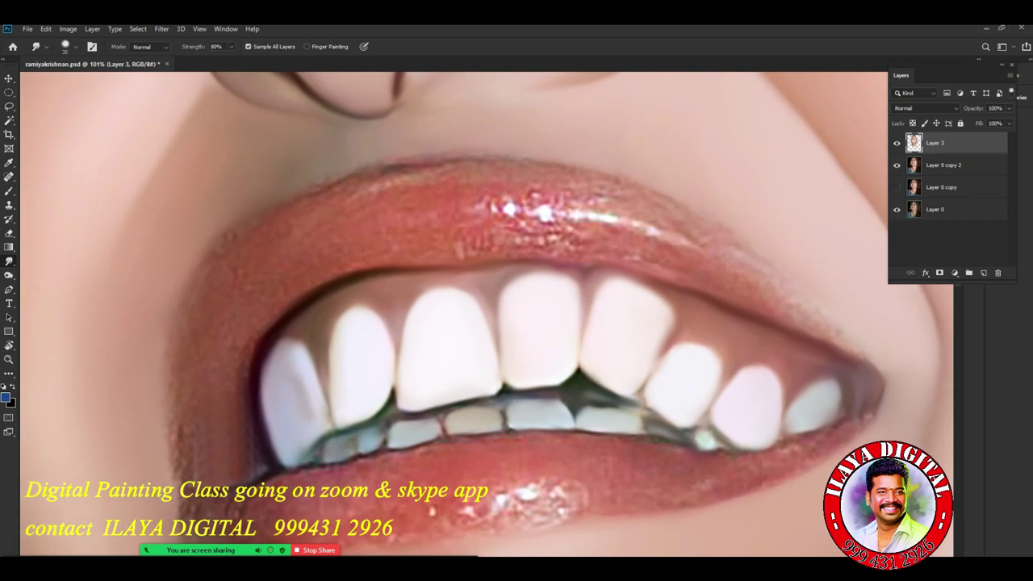
scroll(484, 323, up, 5)
scroll(484, 323, down, 5)
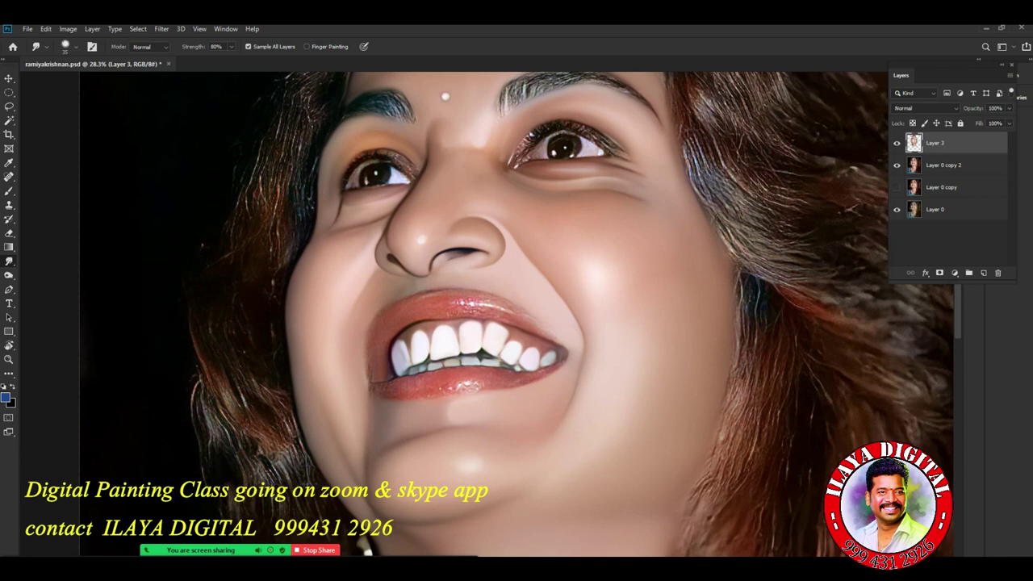
click(896, 143)
click(896, 143)
click(896, 143)
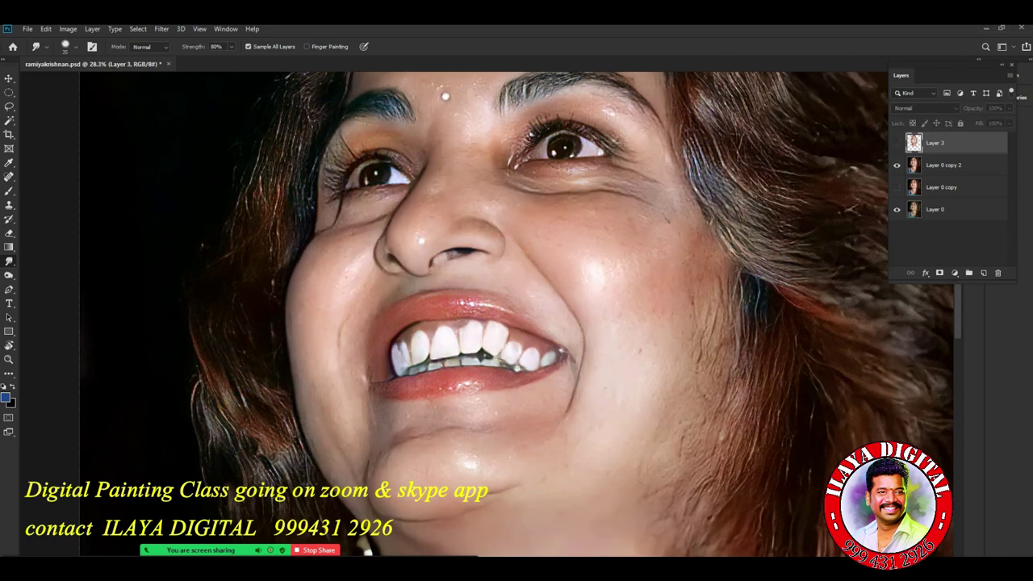
Show Layer 3 and erase its smudging over the last upper tooth at the right mouth corner at 79% opacity.
scroll(577, 377, up, 5)
key(ctrl+comma)
key(e)
drag(492, 315, 481, 338)
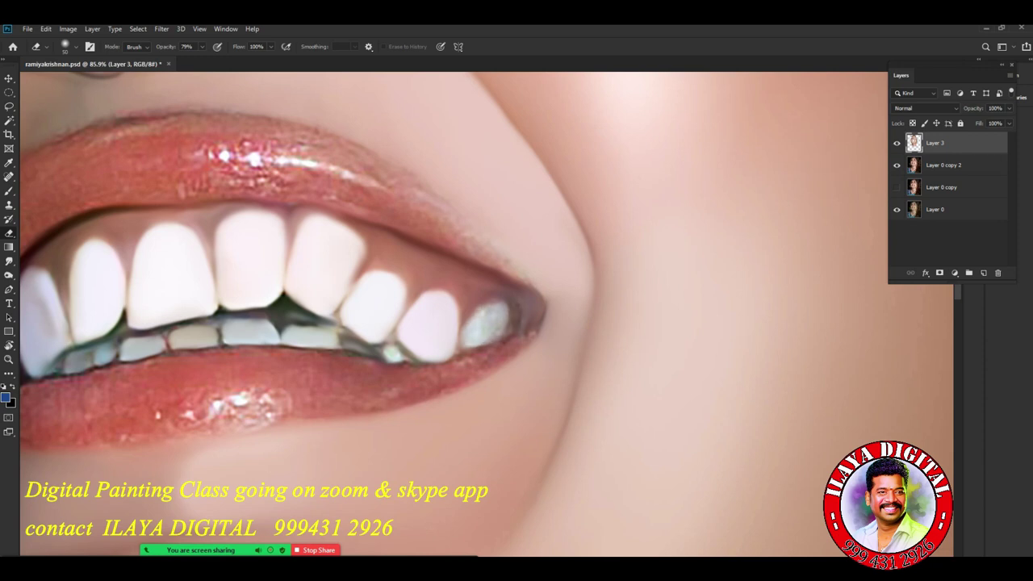
Compare the mouth with Layer 3 hidden and shown, and erase the smudging over the leftmost upper tooth.
scroll(484, 315, down, 5)
key(ctrl+comma)
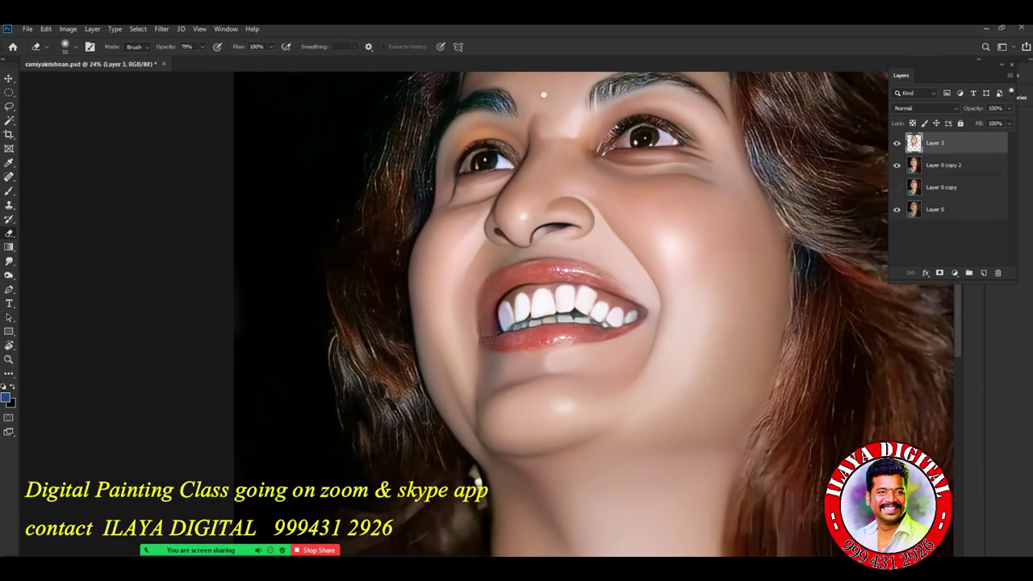
scroll(565, 314, up, 5)
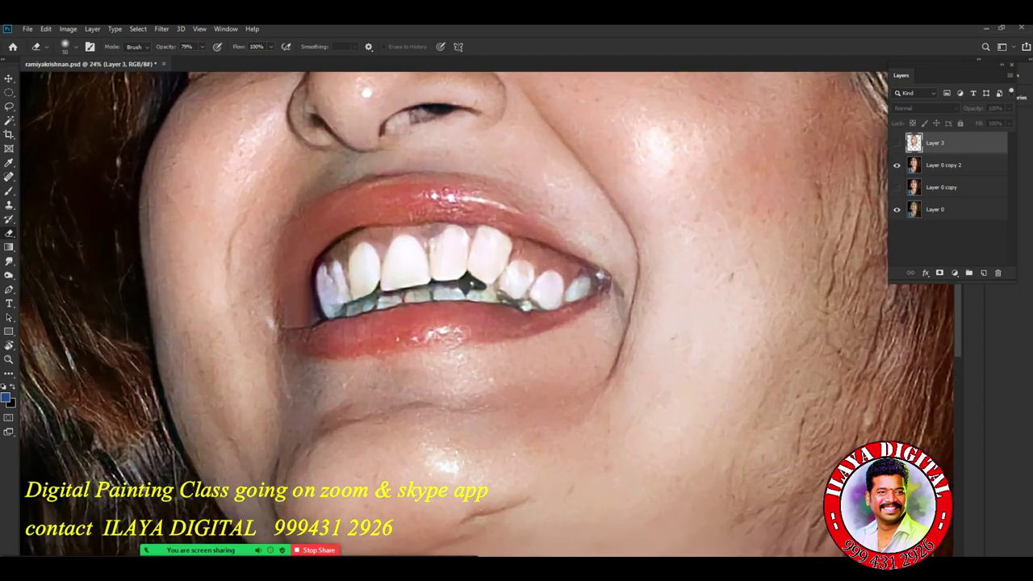
scroll(484, 315, down, 5)
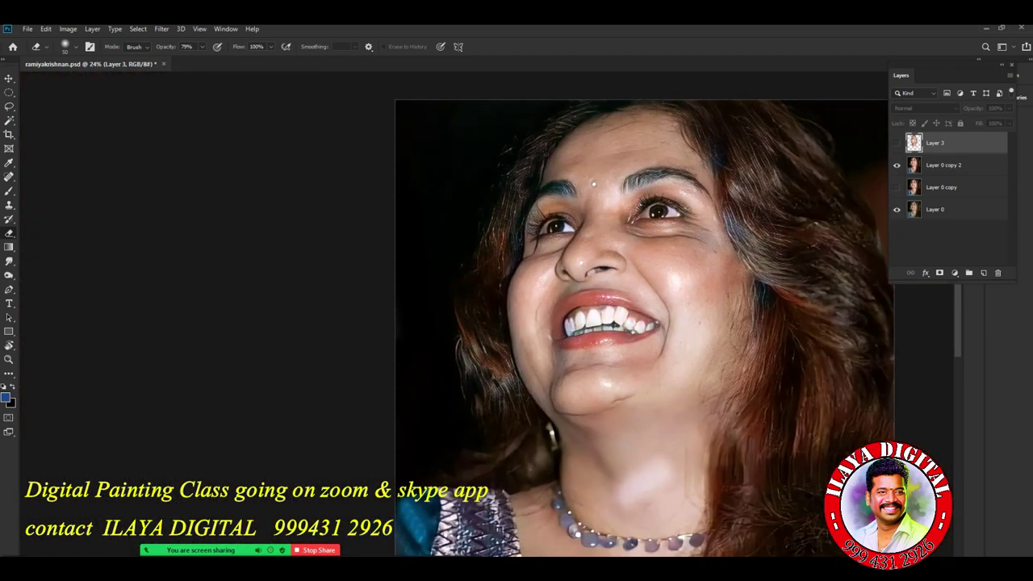
scroll(484, 314, up, 5)
key(ctrl+comma)
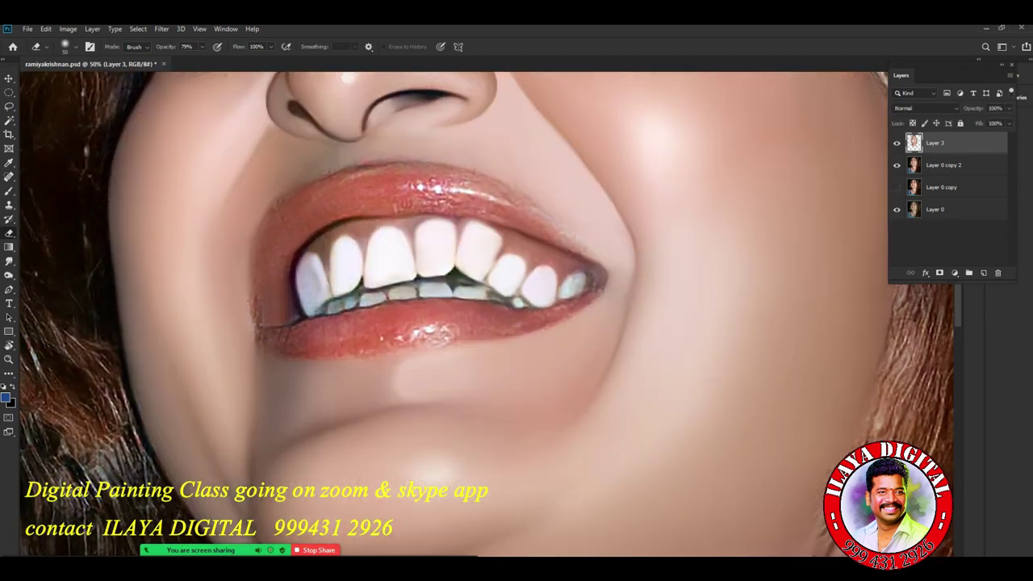
drag(310, 254, 318, 304)
drag(323, 258, 325, 268)
scroll(589, 332, down, 5)
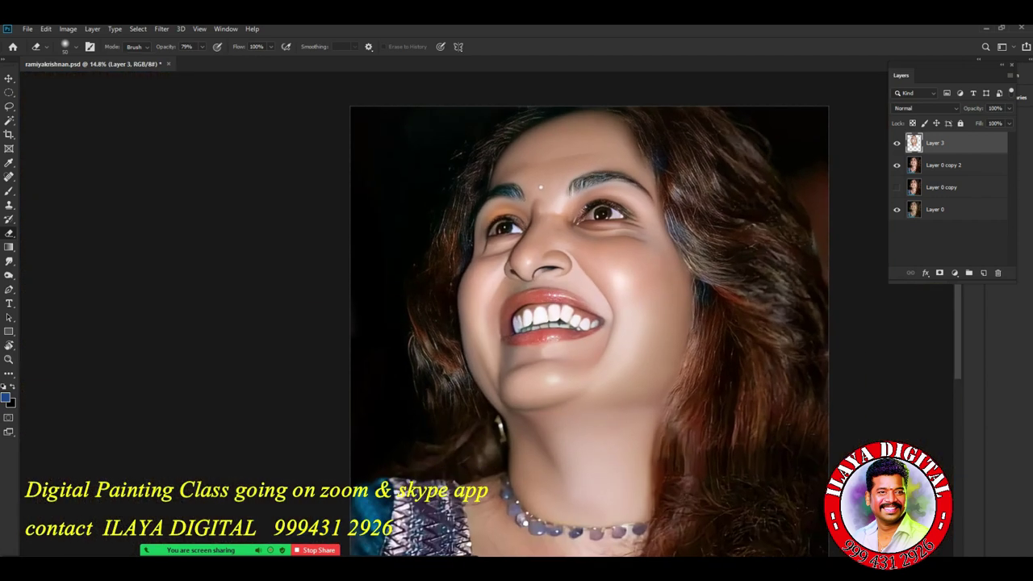
scroll(582, 336, up, 7)
drag(516, 242, 446, 393)
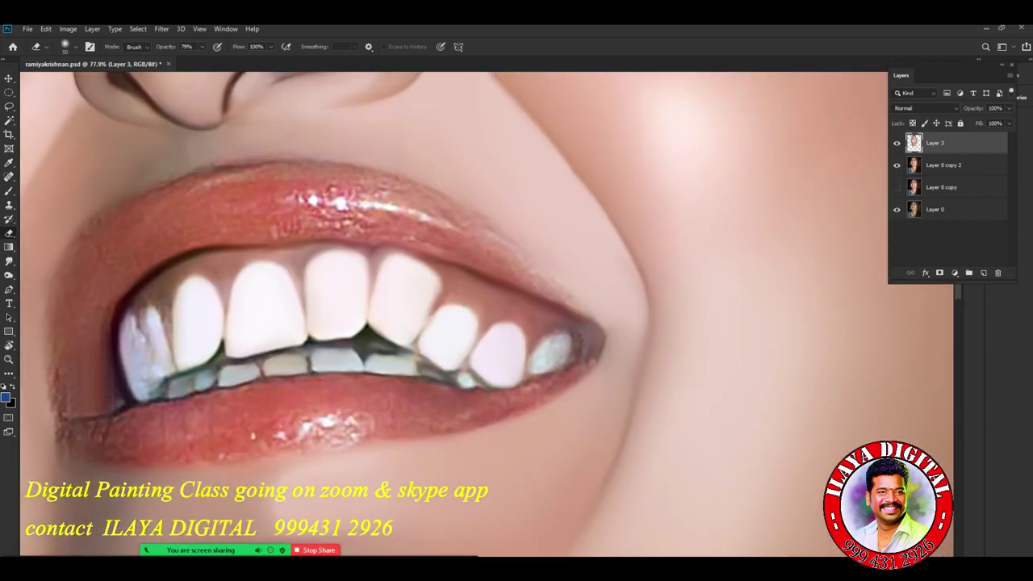
Smudge the leftmost upper tooth smooth at 80% strength.
key(r)
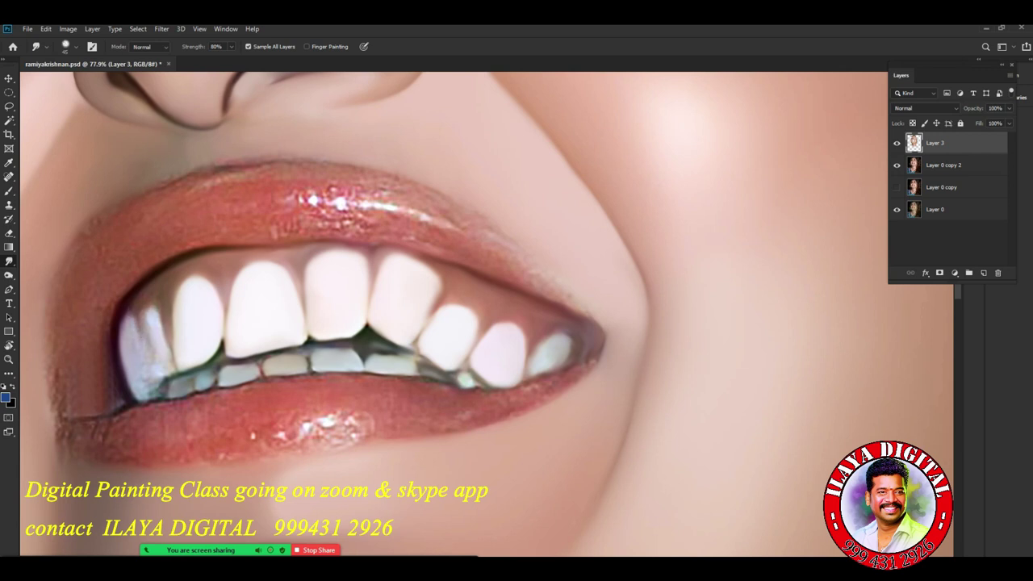
drag(143, 333, 147, 351)
scroll(461, 391, down, 8)
drag(460, 391, 426, 237)
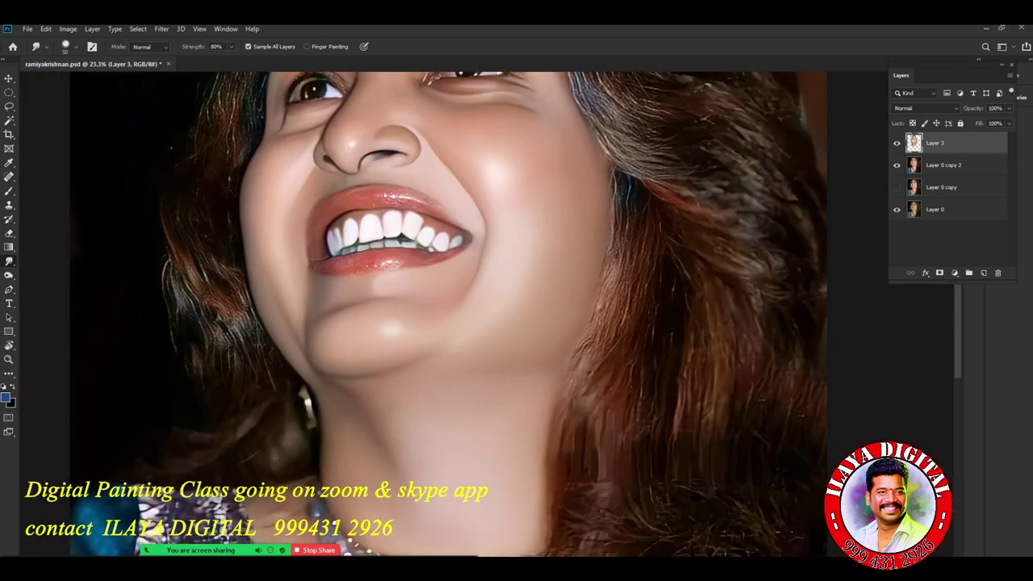
scroll(411, 309, up, 8)
drag(410, 310, 492, 486)
scroll(472, 359, down, 1)
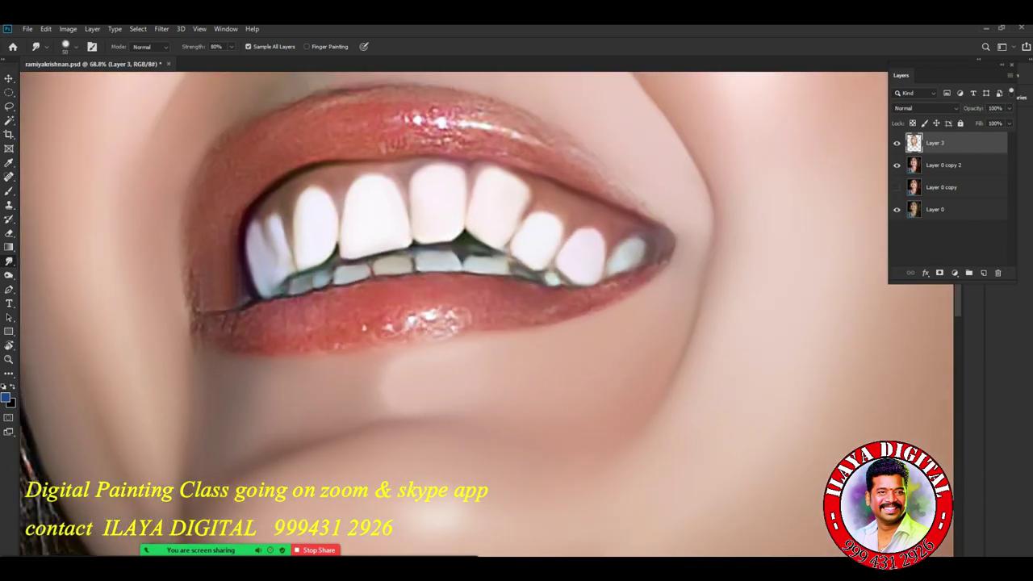
Hide Layer 3 to expose the original photo's mouth.
scroll(466, 419, down, 4)
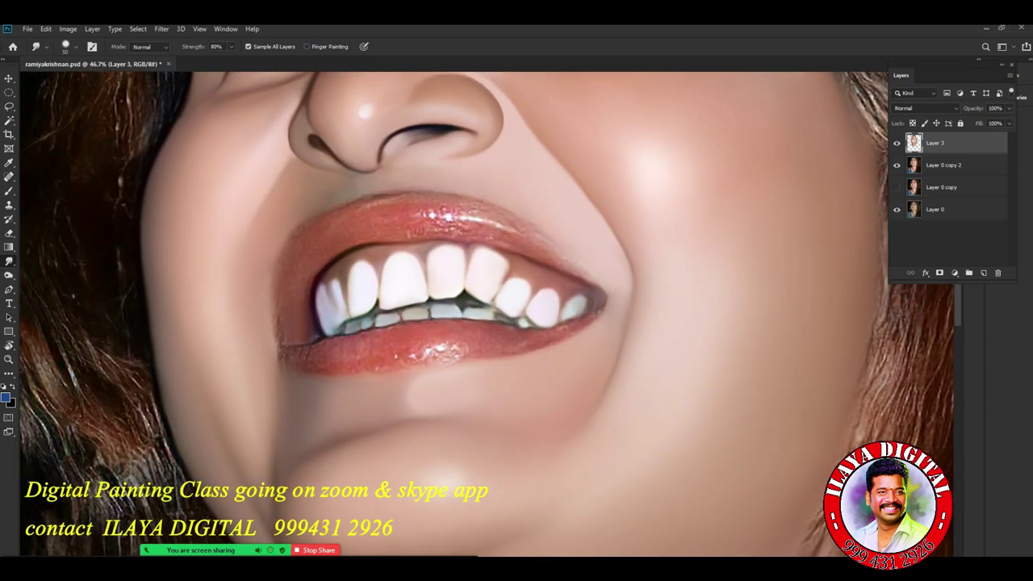
scroll(452, 315, down, 3)
scroll(452, 314, up, 6)
key(p)
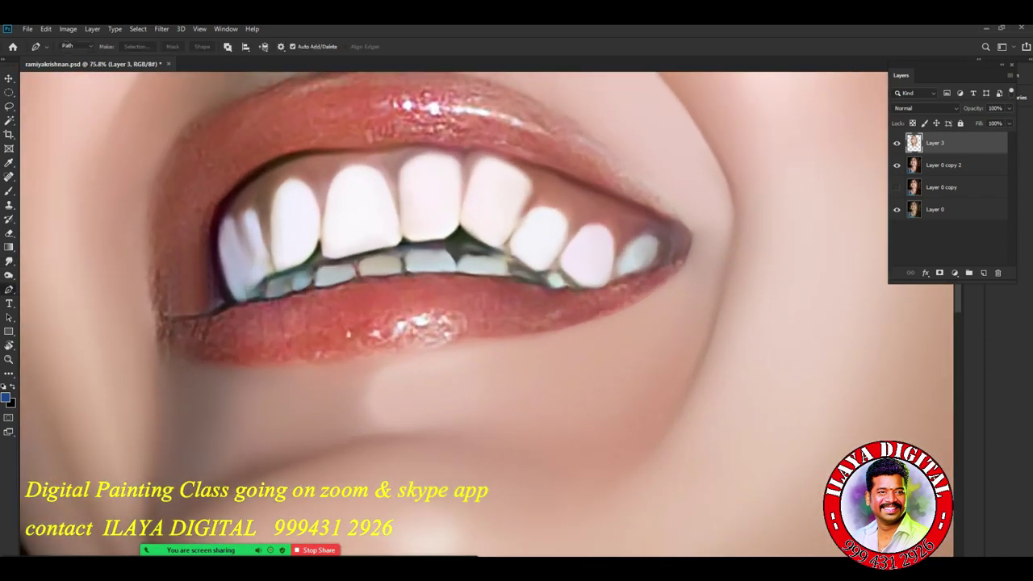
click(896, 142)
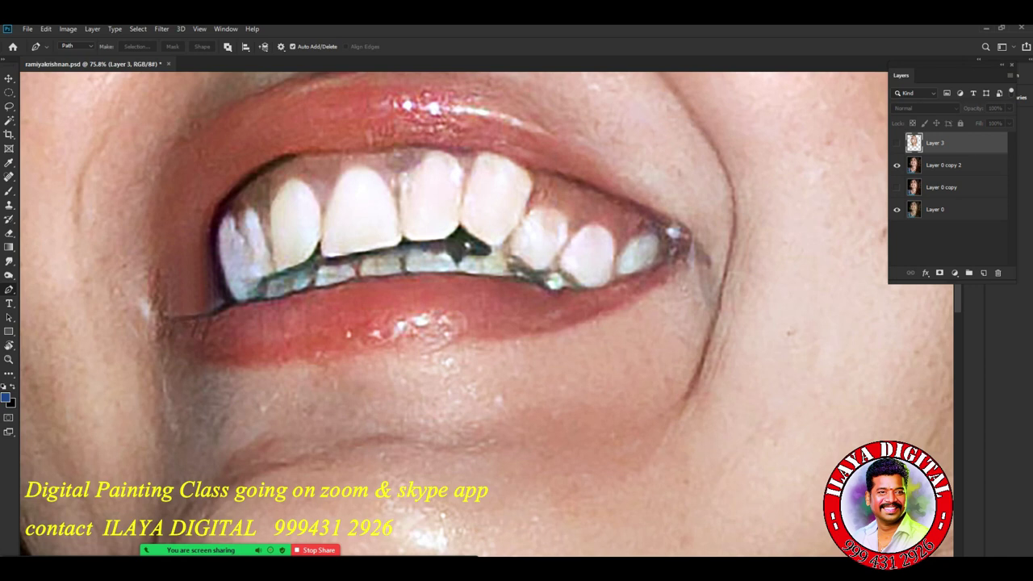
scroll(384, 374, down, 5)
click(269, 350)
drag(363, 364, 442, 350)
scroll(401, 389, up, 4)
drag(402, 389, 533, 414)
key(ctrl+z)
key(ctrl+z)
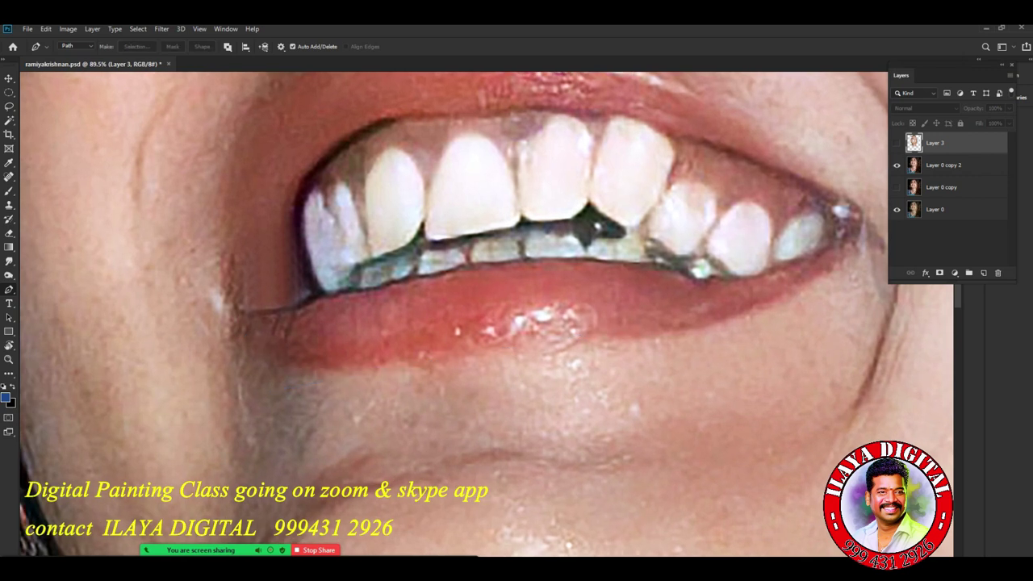
Add a new layer above Layer 3 and smudge along the lower lip's bottom edge at 80% strength.
key(r)
key(ctrl+shift+n)
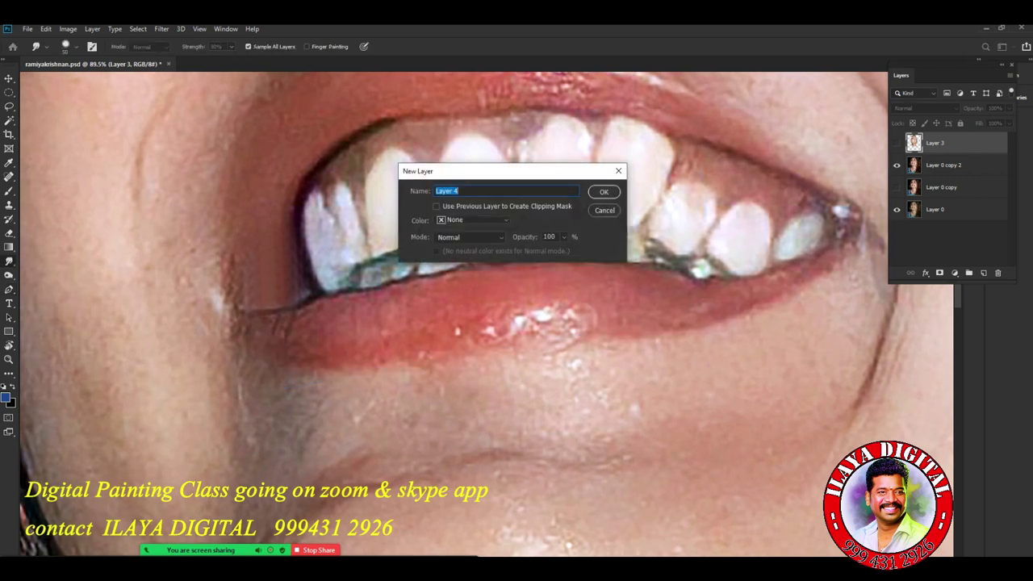
key(Return)
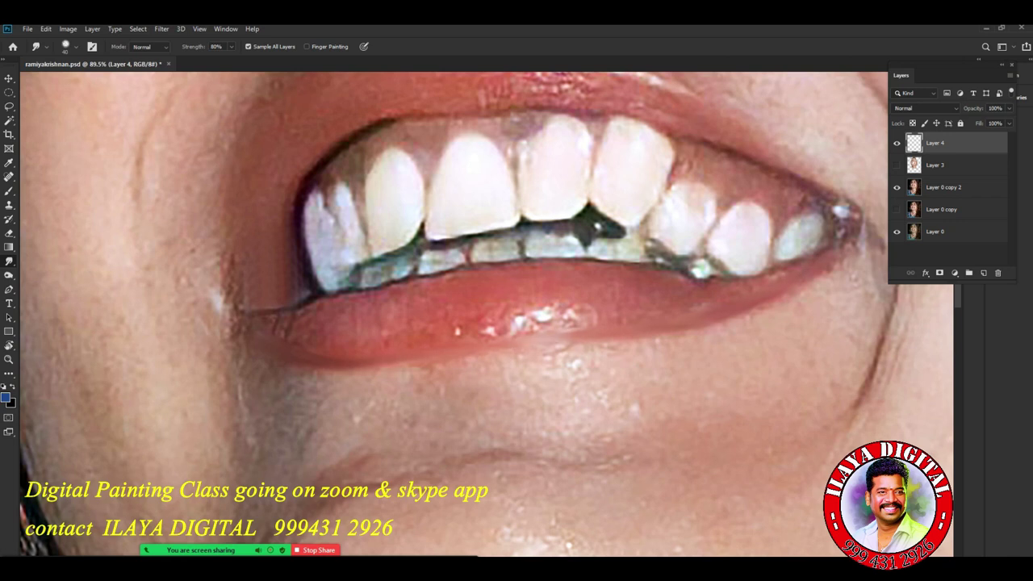
scroll(696, 386, down, 5)
scroll(696, 386, up, 5)
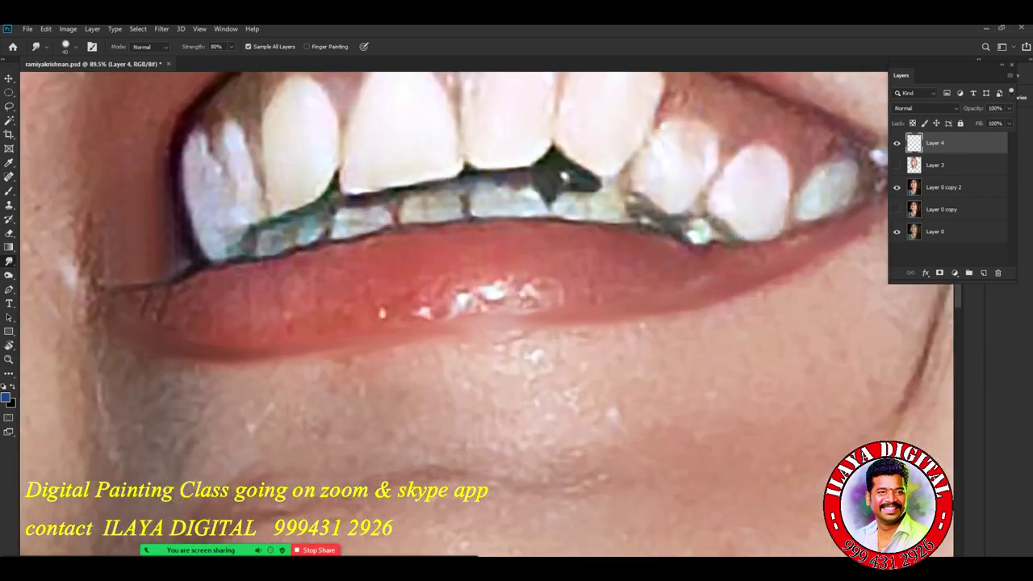
Trace the lower lip's bottom edge from corner to corner with a pen path and turn it into a selection.
key(p)
click(194, 325)
drag(378, 356, 360, 408)
alt+click(577, 337)
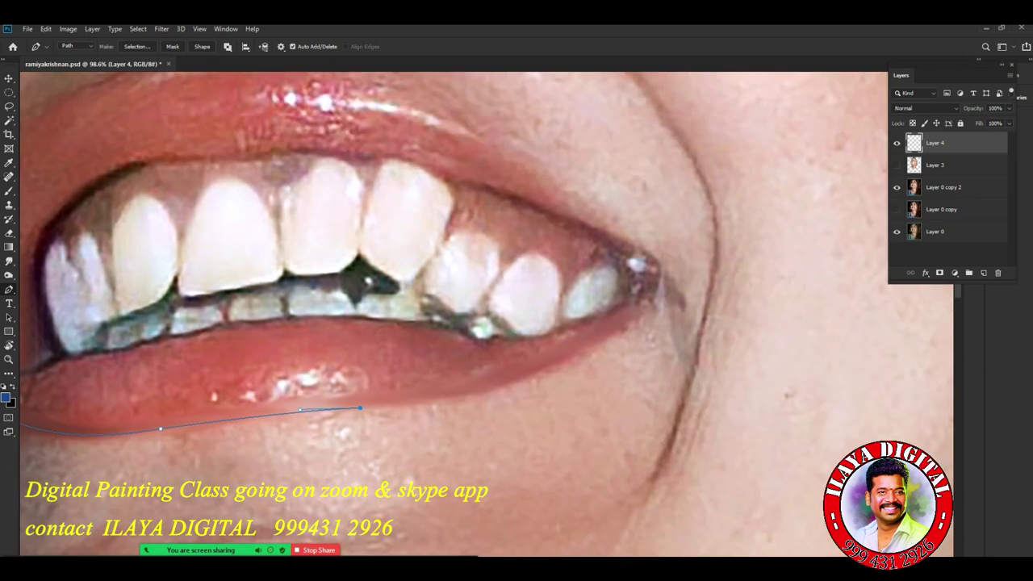
drag(646, 307, 731, 220)
scroll(658, 339, down, 5)
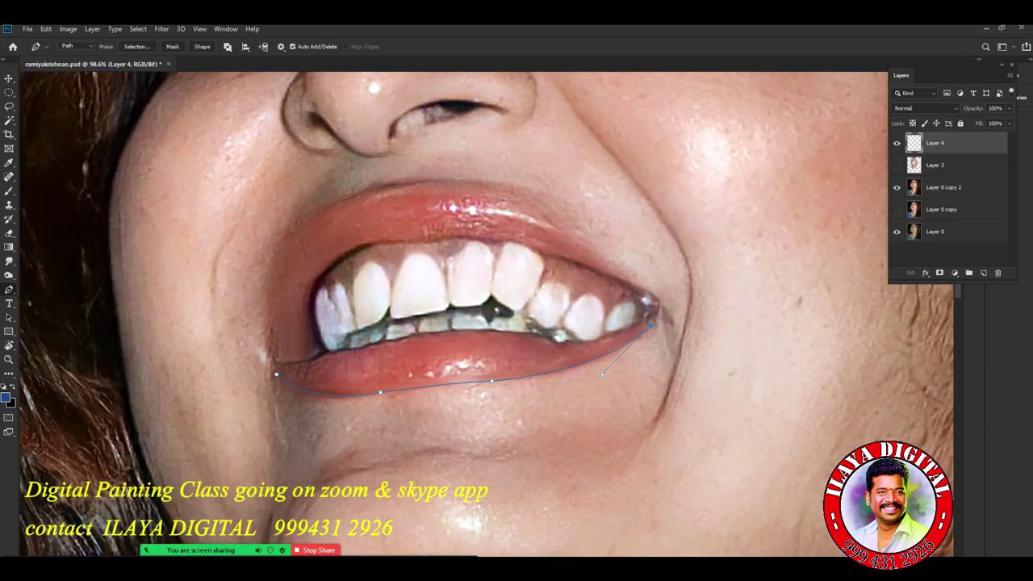
scroll(363, 428, up, 5)
key(ctrl+Return)
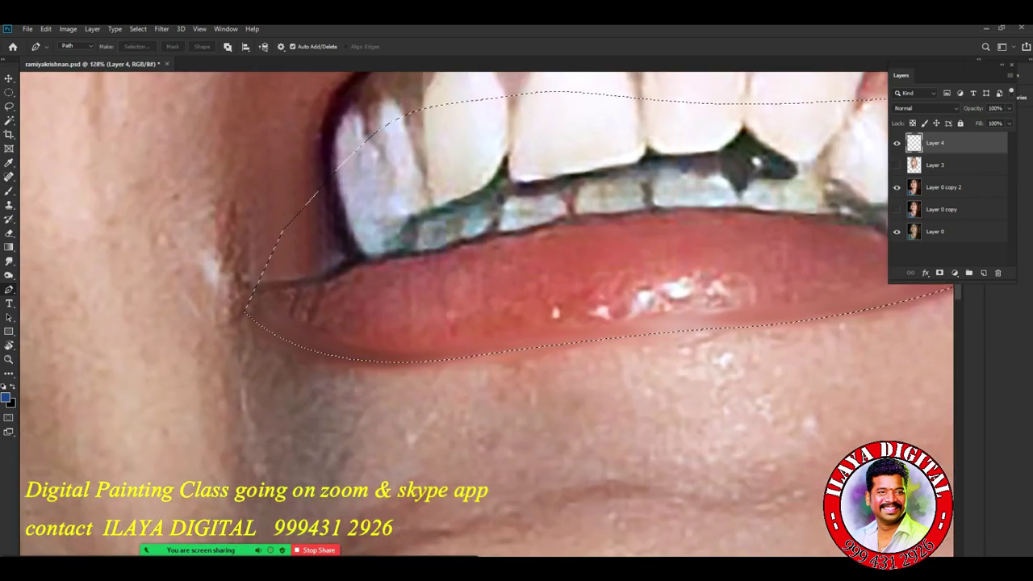
Show Layer 3, smudge the skin beneath the lower lip smooth with a brush of up to 200 px, and clear the selection.
key(r)
mouse_move(270, 351)
mouse_down()
mouse_move(307, 375)
mouse_move(343, 364)
mouse_move(395, 383)
mouse_move(738, 359)
mouse_move(411, 357)
mouse_move(625, 323)
mouse_move(750, 264)
mouse_move(694, 292)
mouse_up()
scroll(662, 426, down, 3)
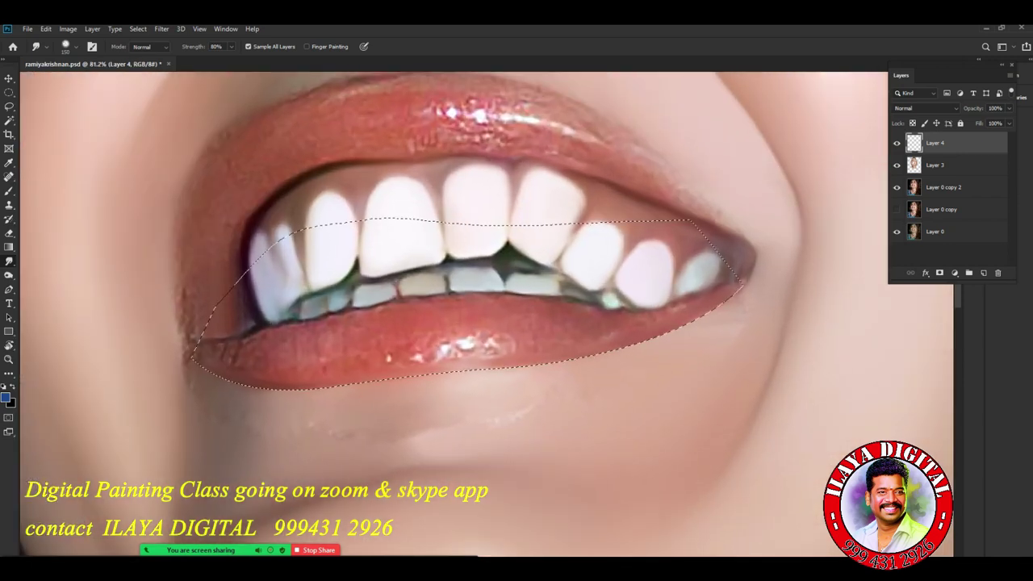
key(bracketright)
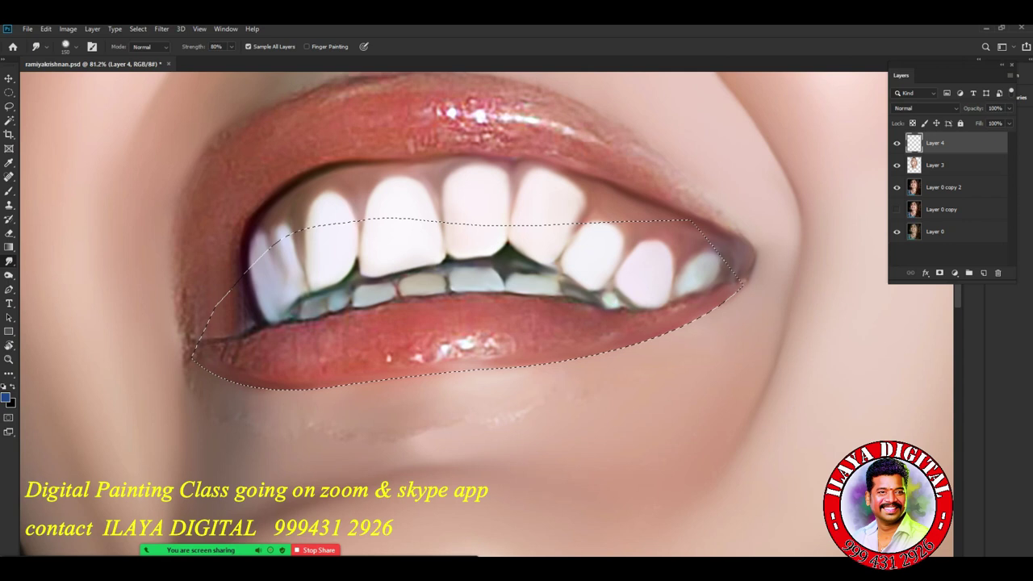
key(bracketright)
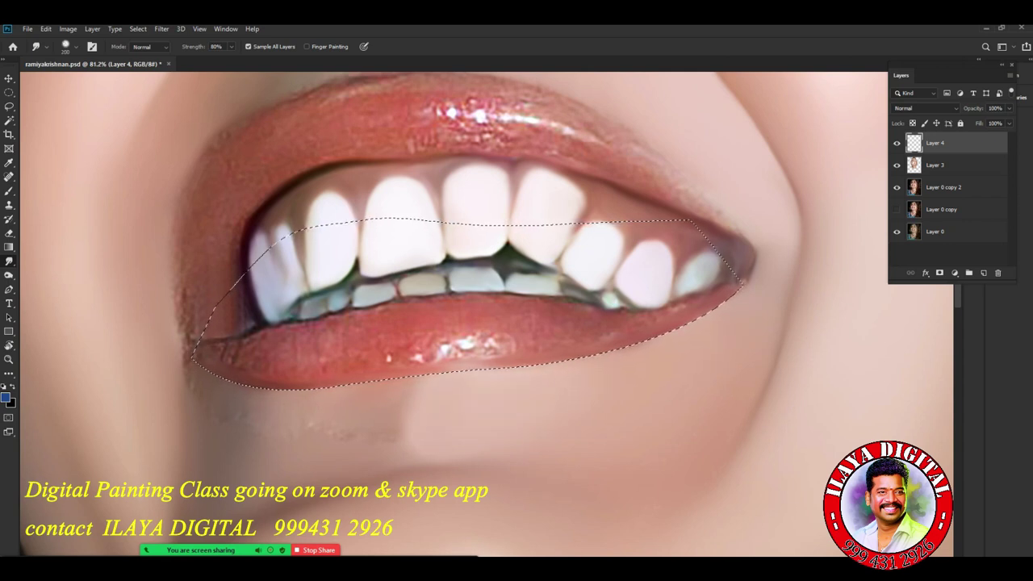
key(bracketleft)
key(bracketright)
key(bracketleft)
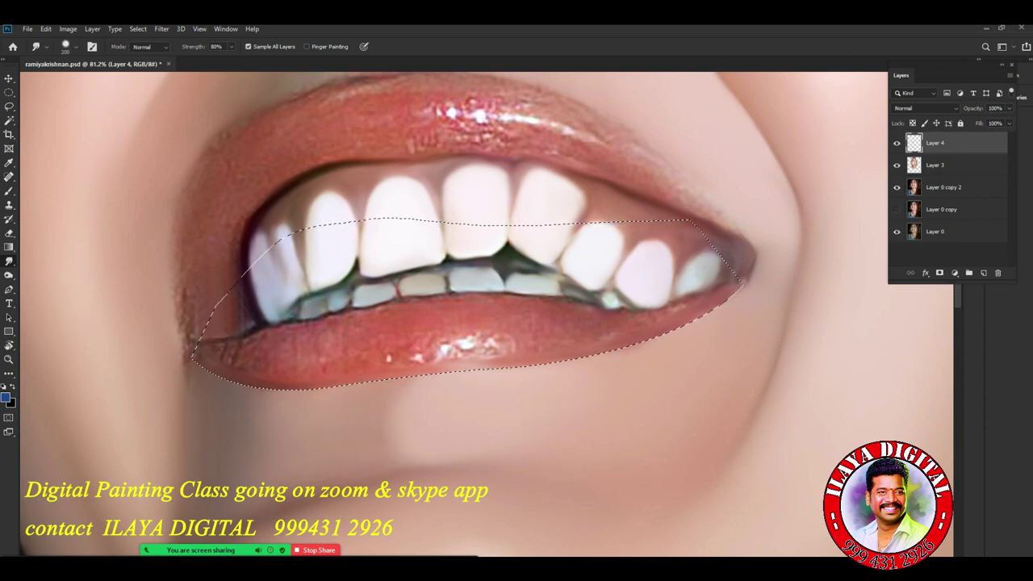
key(ctrl+d)
scroll(614, 435, down, 6)
scroll(615, 435, up, 7)
scroll(484, 282, up, 1)
Restore the lower lip selection and smudge the texture along its lower edge with a smaller brush.
key(ctrl+shift+d)
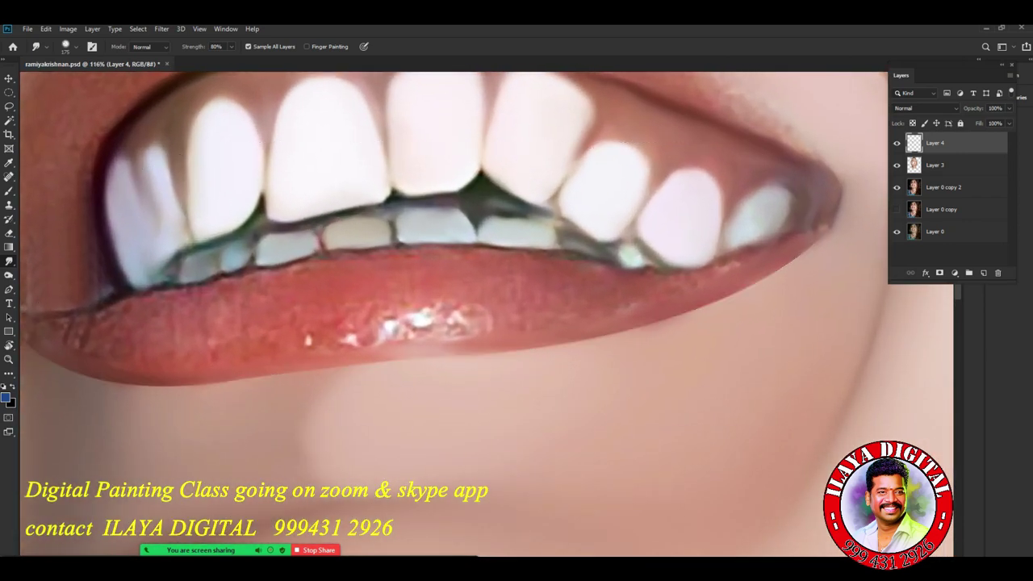
scroll(484, 282, up, 1)
key(bracketleft)
key(bracketleft)
key(bracketleft)
key(bracketleft)
key(bracketleft)
key(bracketleft)
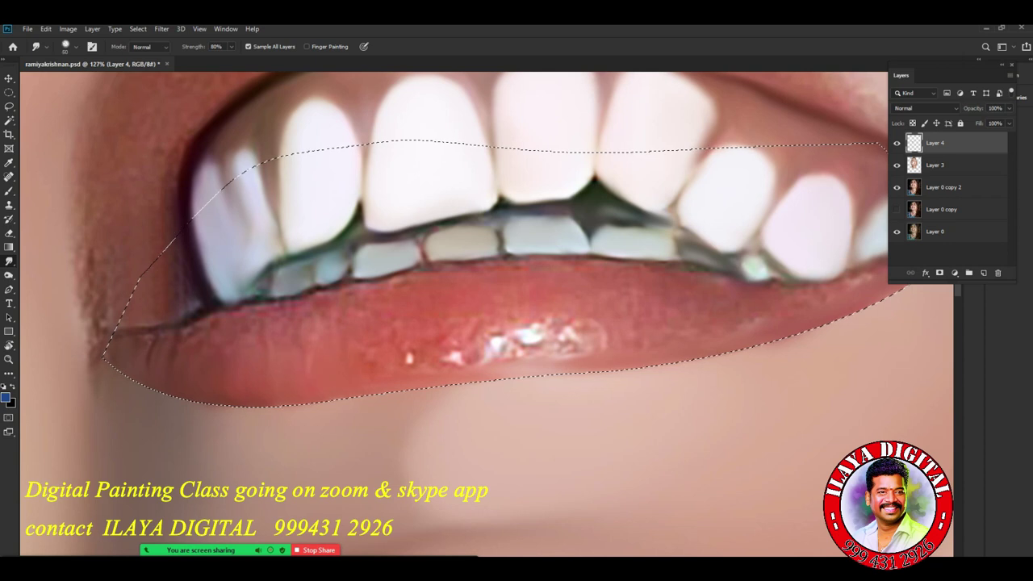
Smudge the glossy speckled highlights at the middle of the lower lip into a soft highlight.
drag(578, 332, 637, 324)
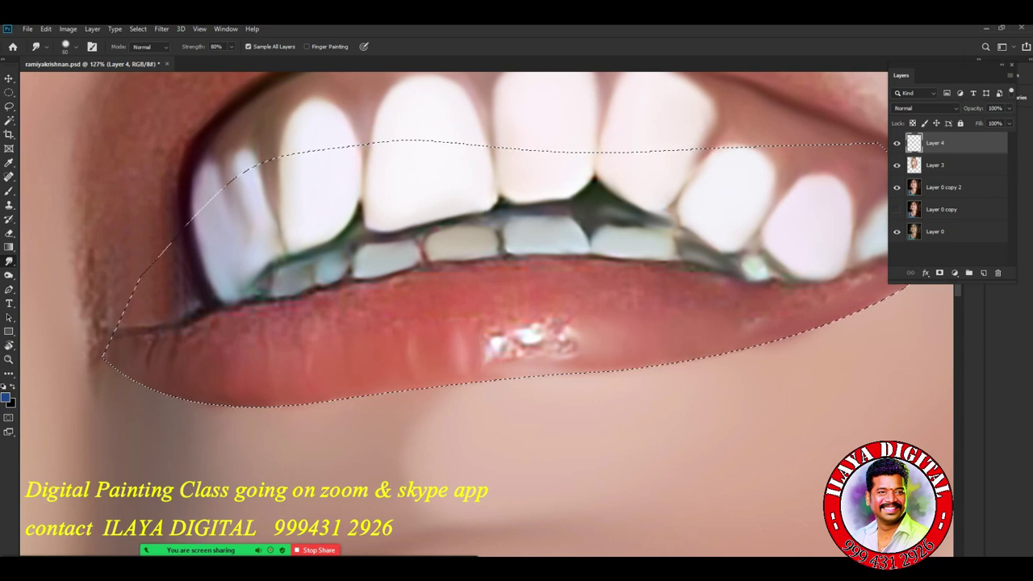
mouse_move(570, 342)
mouse_down()
mouse_move(549, 327)
mouse_move(496, 334)
mouse_move(522, 325)
mouse_up()
drag(586, 325, 550, 322)
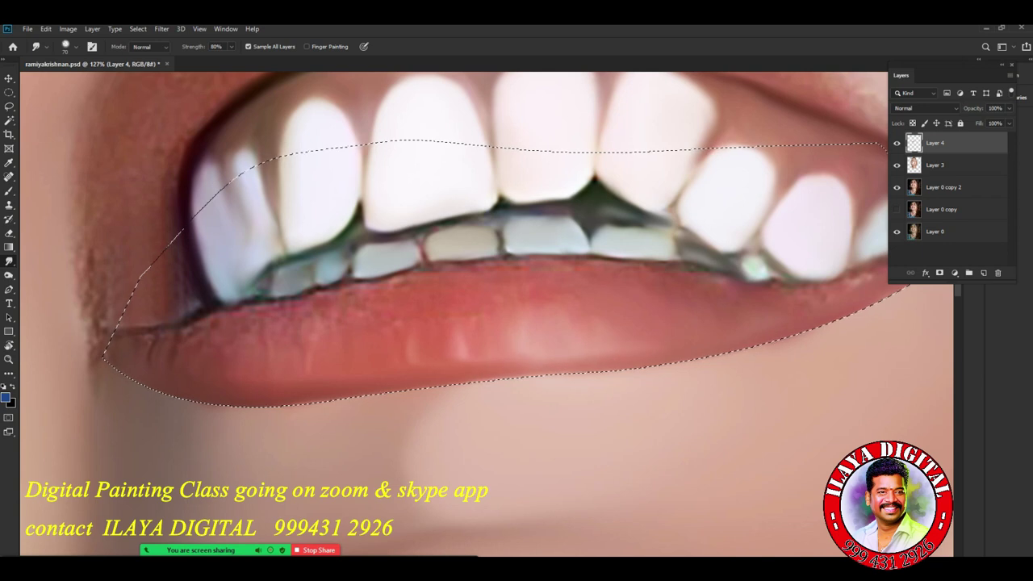
Smudge the right end of the lower lip smooth up to the mouth corner.
drag(597, 266, 395, 319)
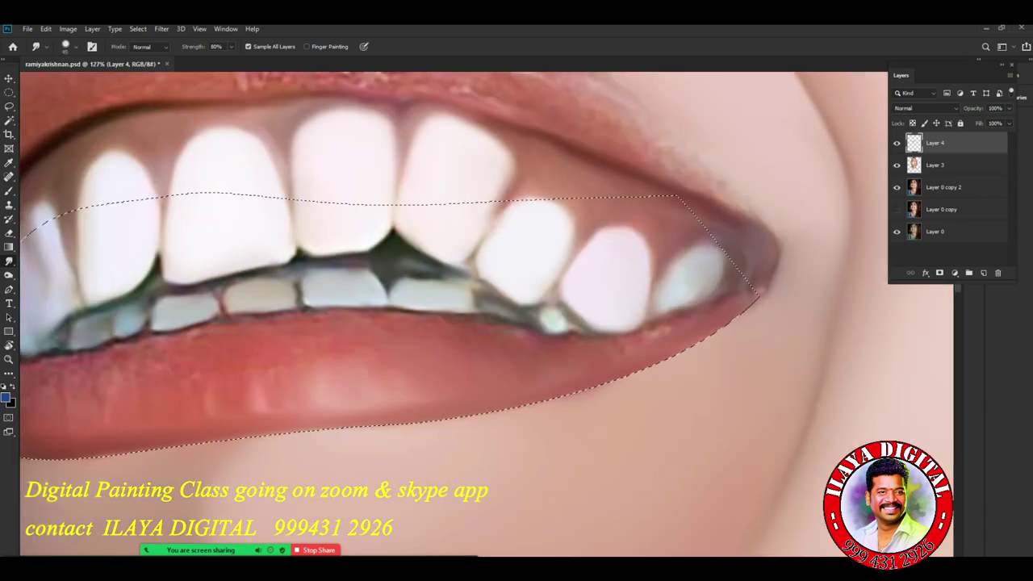
key(bracketright)
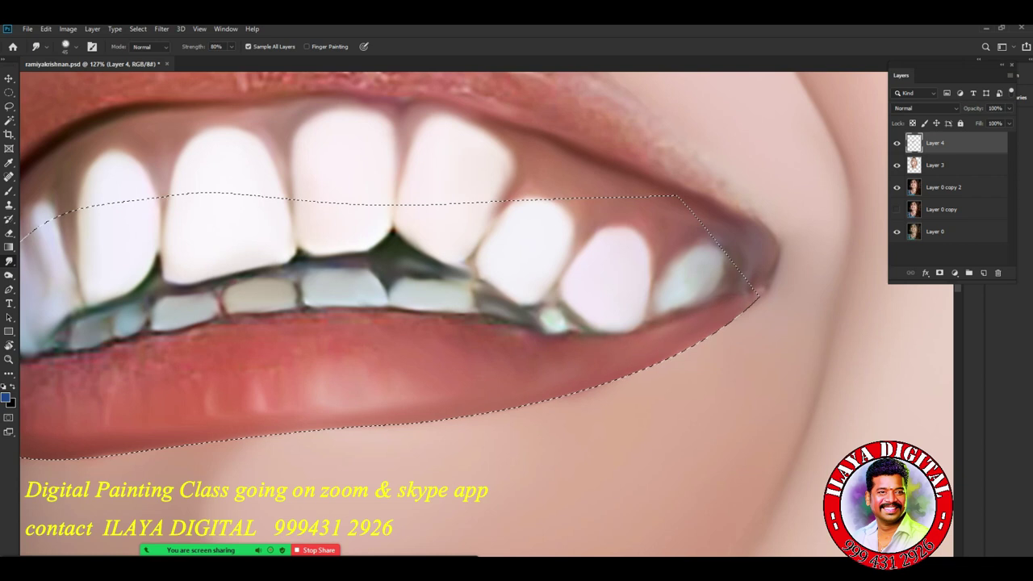
drag(403, 282, 566, 277)
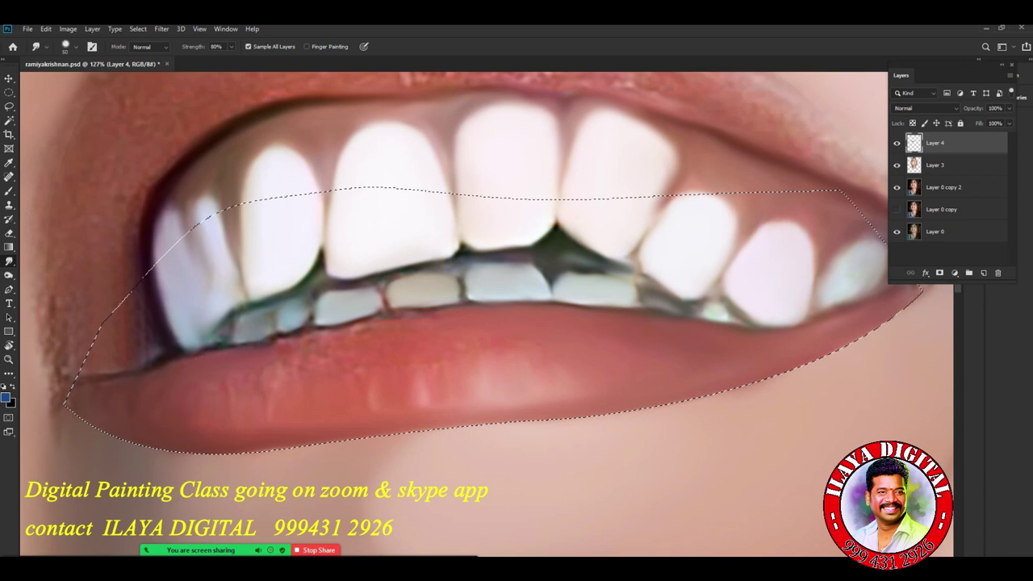
Smudge the remaining texture along the lower lip's upper edge and across its middle.
key(bracketright)
drag(270, 350, 474, 310)
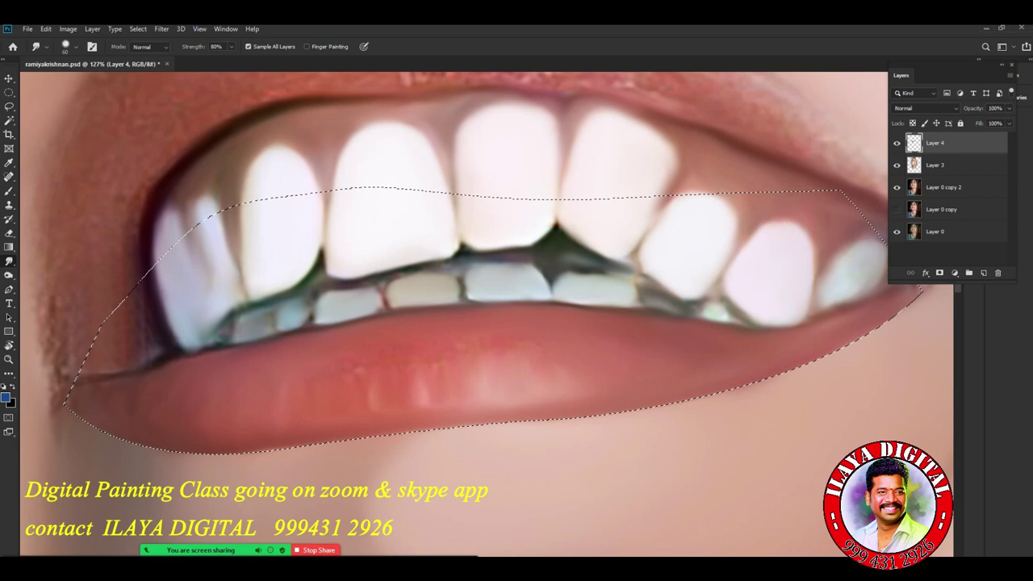
drag(419, 351, 421, 384)
mouse_move(480, 347)
mouse_down()
mouse_move(483, 377)
mouse_move(503, 370)
mouse_up()
drag(532, 345, 533, 376)
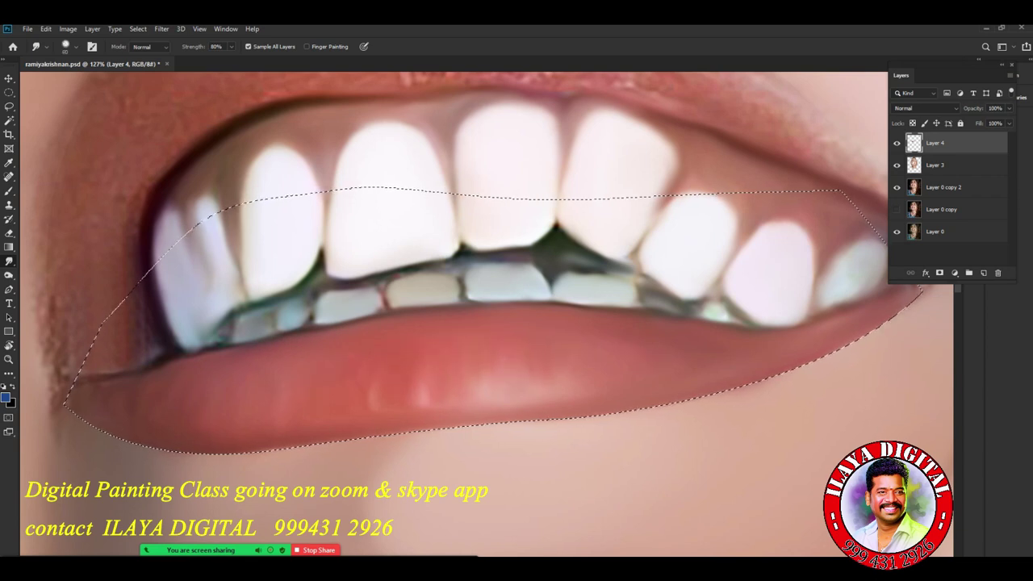
Pull short vertical highlight streaks upward across the middle of the lower lip with a 40 px smudge brush, and clear the selection.
key(bracketleft)
drag(486, 389, 485, 357)
drag(521, 385, 517, 353)
drag(561, 384, 560, 354)
drag(420, 383, 419, 360)
drag(372, 387, 371, 372)
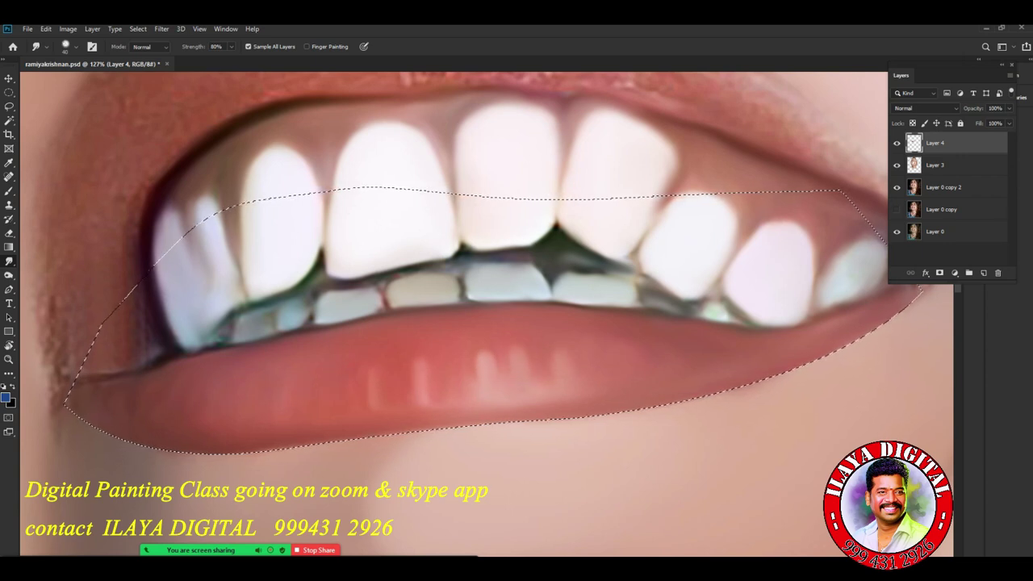
scroll(717, 398, down, 7)
drag(710, 387, 539, 366)
scroll(581, 399, up, 3)
key(ctrl+d)
scroll(564, 323, down, 9)
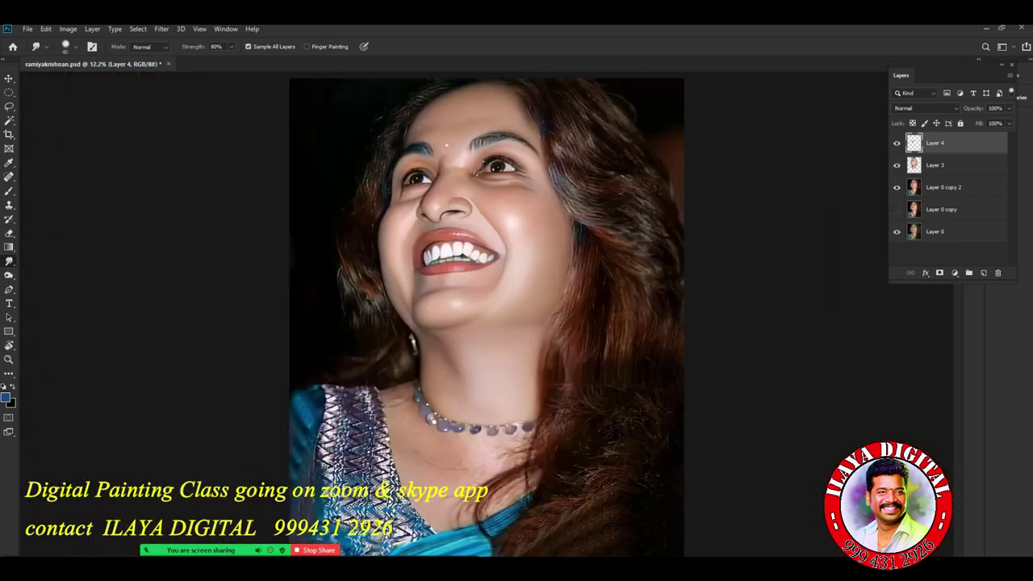
Hide Layer 3 to expose the original upper lip as a guide for outlining.
scroll(517, 274, up, 9)
drag(500, 209, 710, 373)
scroll(500, 315, up, 2)
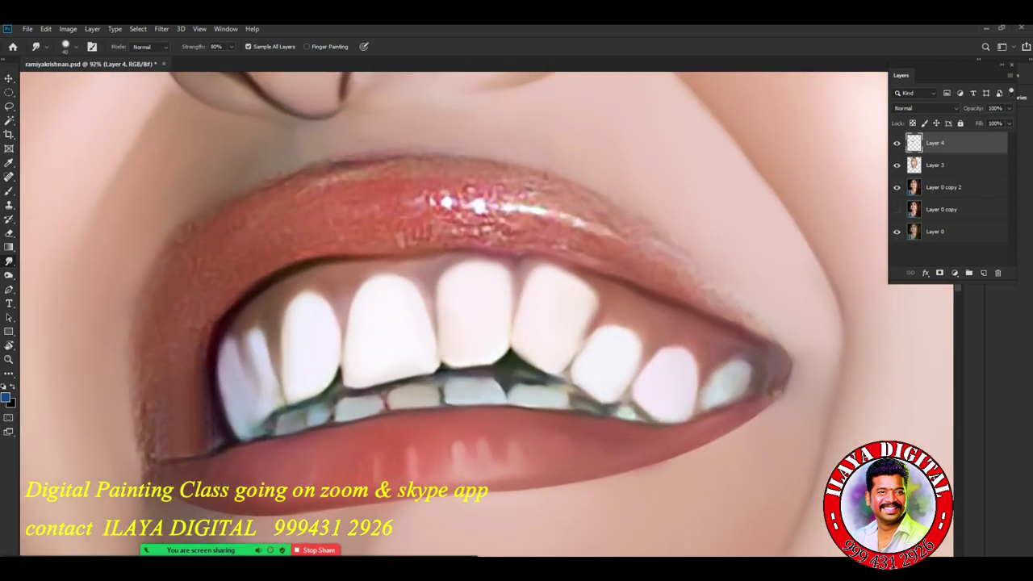
click(897, 165)
scroll(488, 323, down, 3)
key(p)
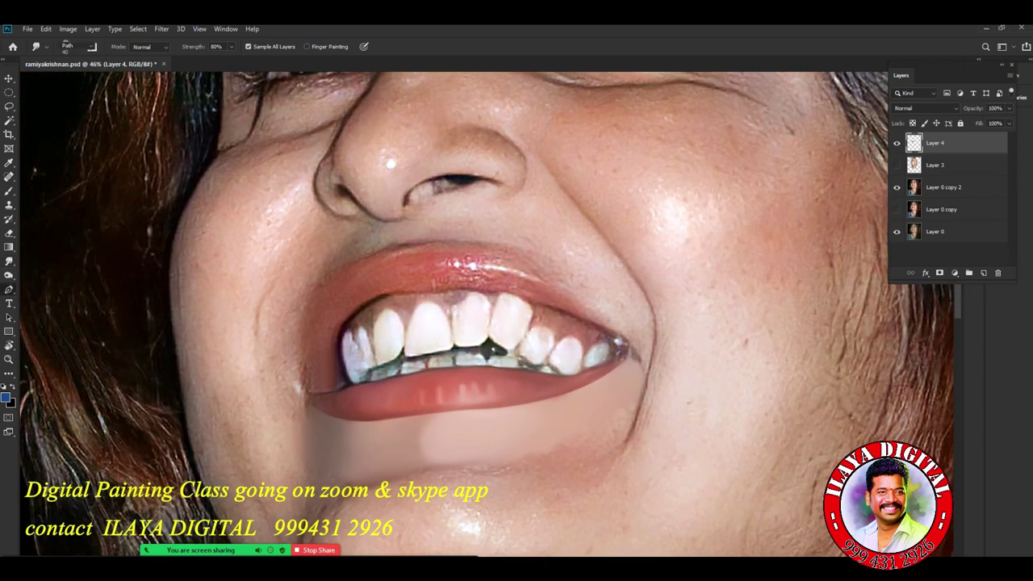
scroll(432, 367, down, 4)
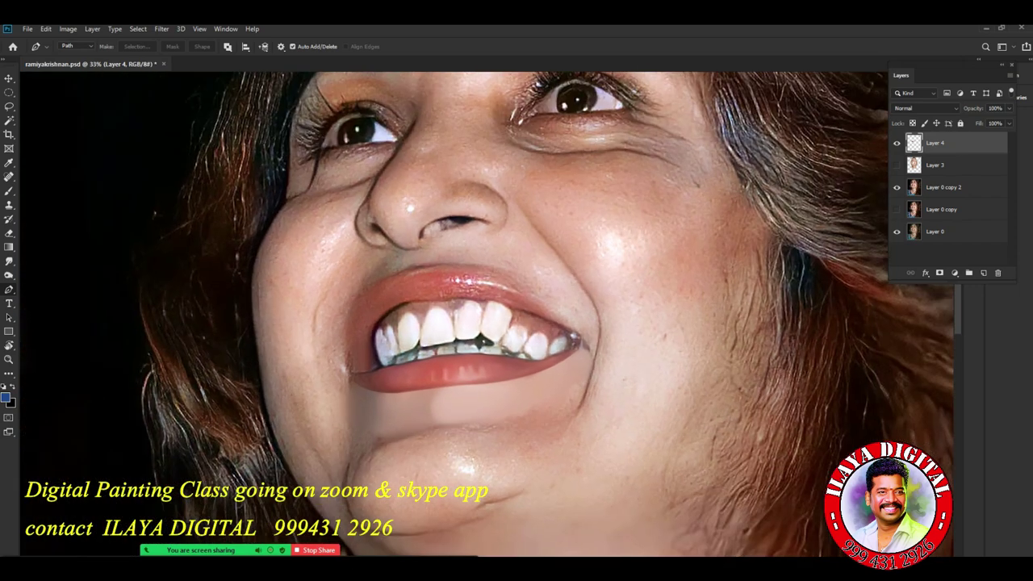
scroll(429, 367, up, 3)
scroll(429, 370, down, 2)
scroll(397, 374, up, 4)
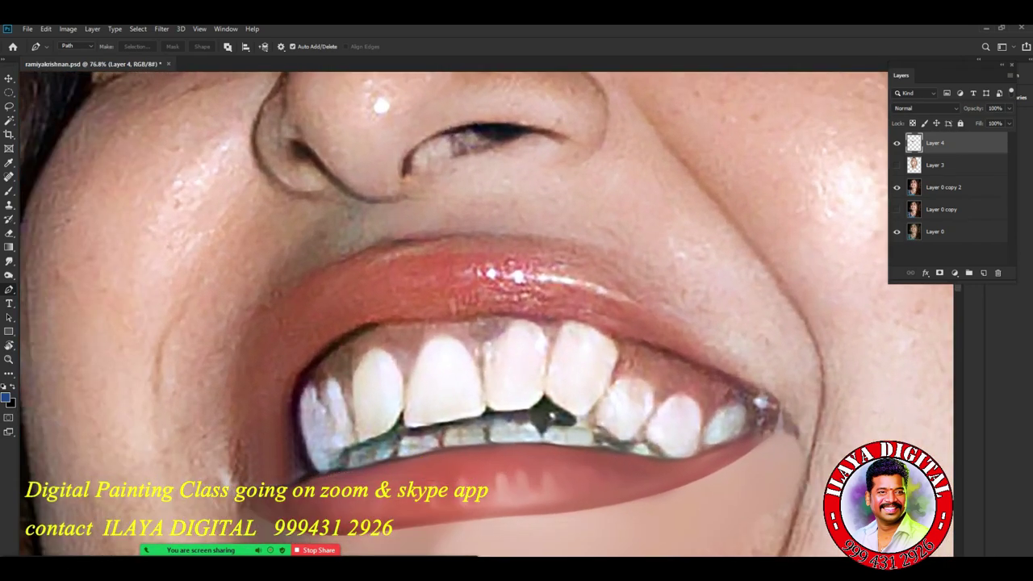
Trace a pen path from the upper lip's top edge around the right mouth corner and across the teeth to the left corner.
click(415, 242)
drag(746, 379, 901, 547)
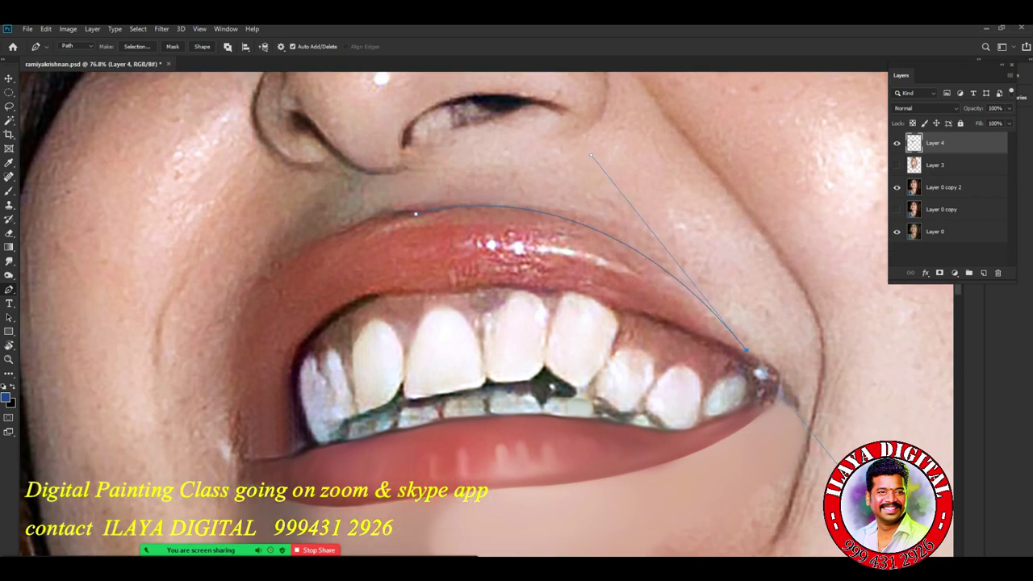
alt+click(746, 350)
click(776, 377)
click(776, 384)
click(767, 403)
click(767, 406)
click(762, 412)
drag(387, 361, 394, 374)
drag(356, 414, 251, 461)
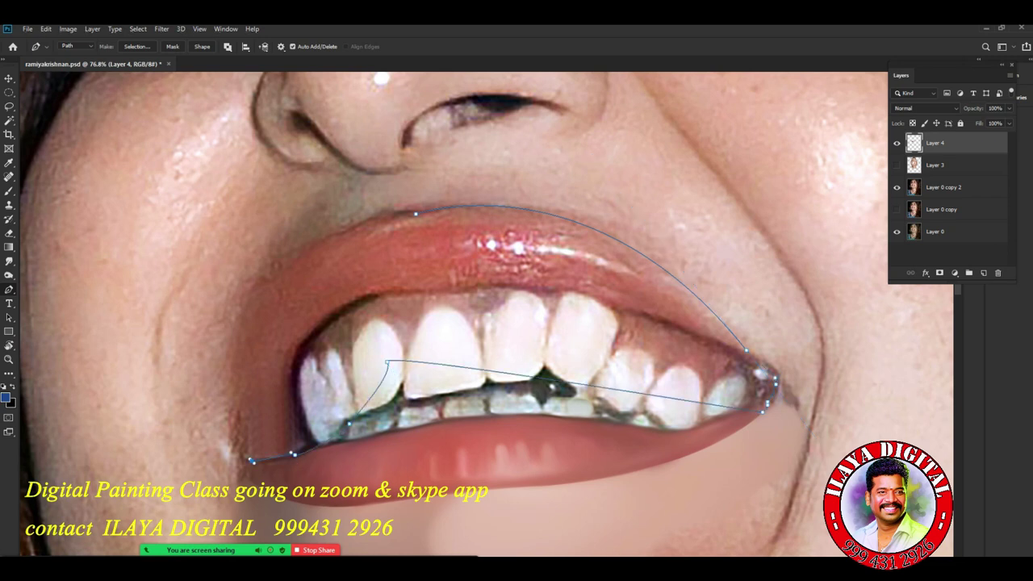
Close the path along the upper lip's left outer edge and turn it into a selection.
drag(468, 241, 579, 169)
key(ctrl+Return)
scroll(645, 377, down, 4)
scroll(645, 378, up, 6)
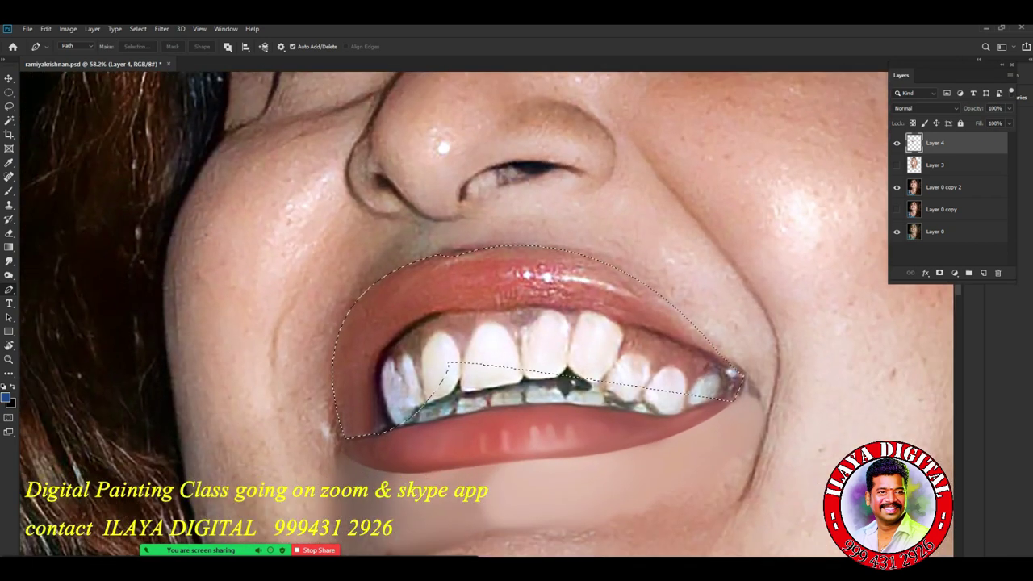
Show Layer 3 again and smudge the upper lip's outer edge smooth inside the selection.
click(896, 166)
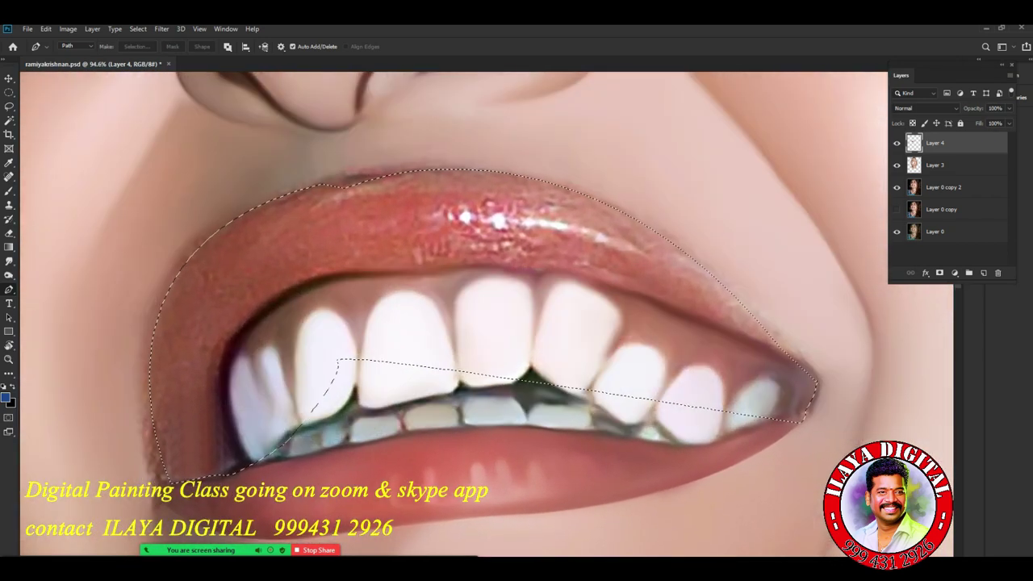
scroll(454, 359, down, 4)
scroll(453, 359, up, 5)
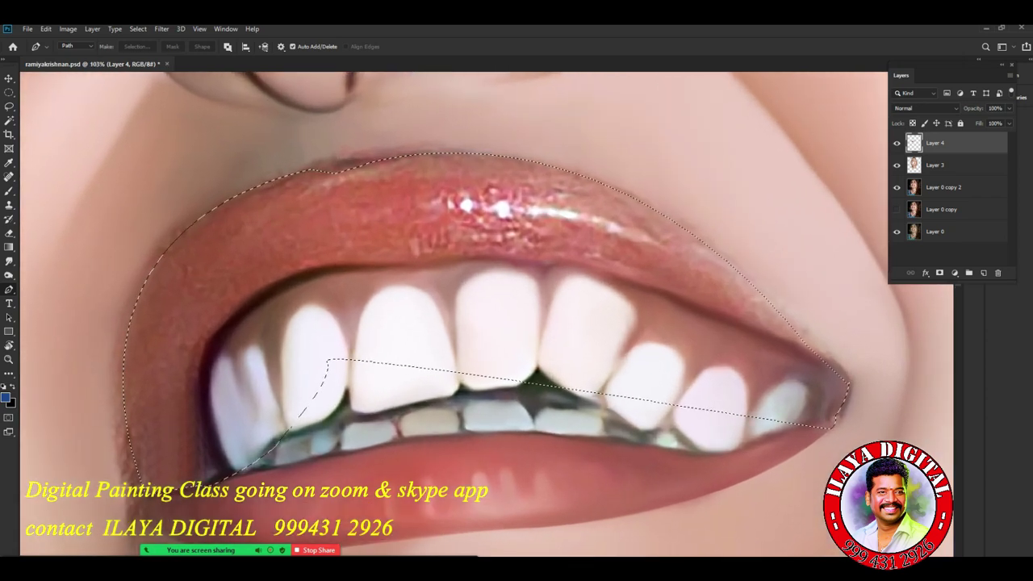
key(r)
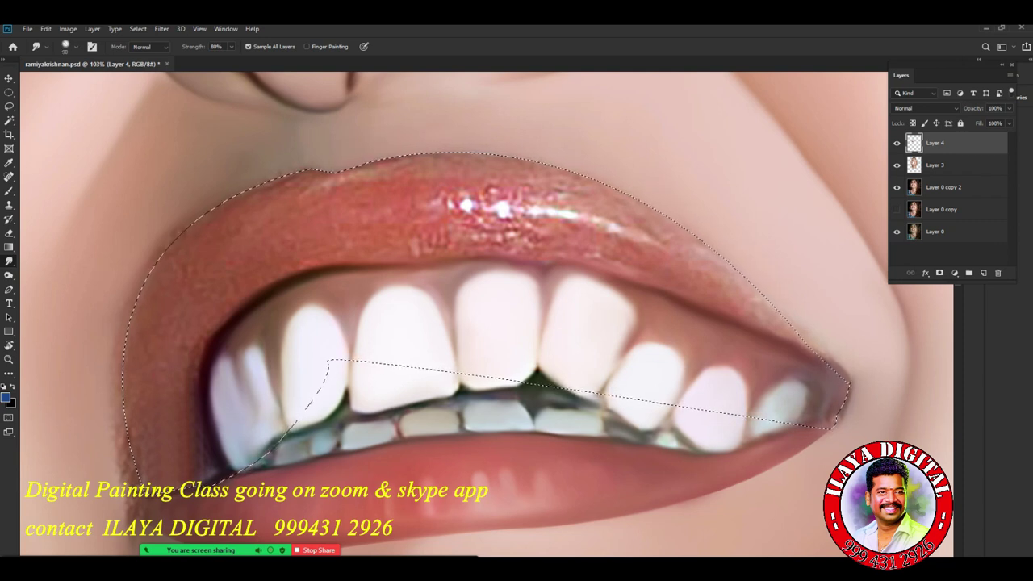
key(bracketright)
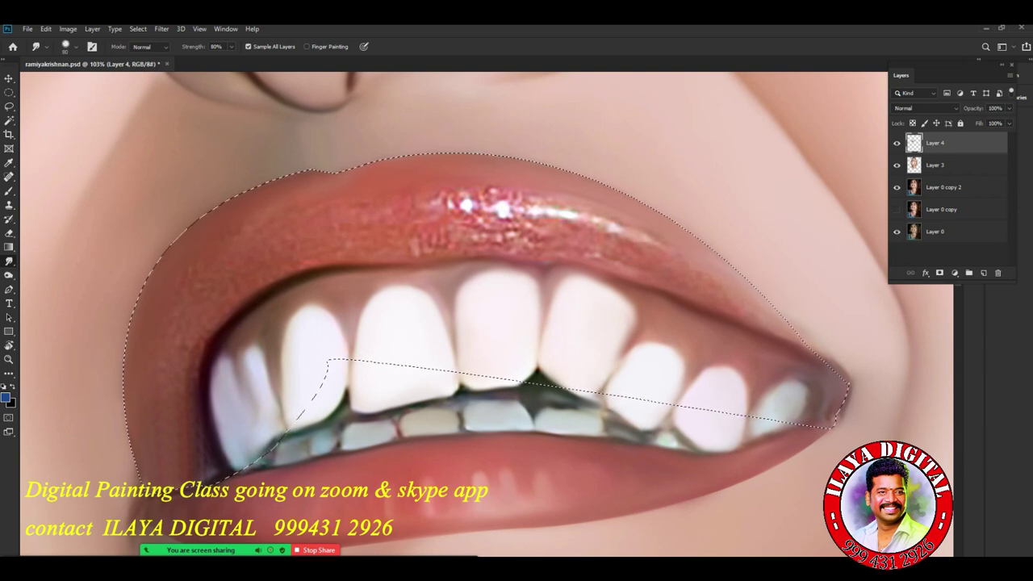
Reduce the smudge brush size and smooth the rough texture on the upper lip's left side and inner edge.
key(bracketleft)
key(bracketleft)
key(bracketleft)
key(bracketleft)
scroll(329, 406, down, 3)
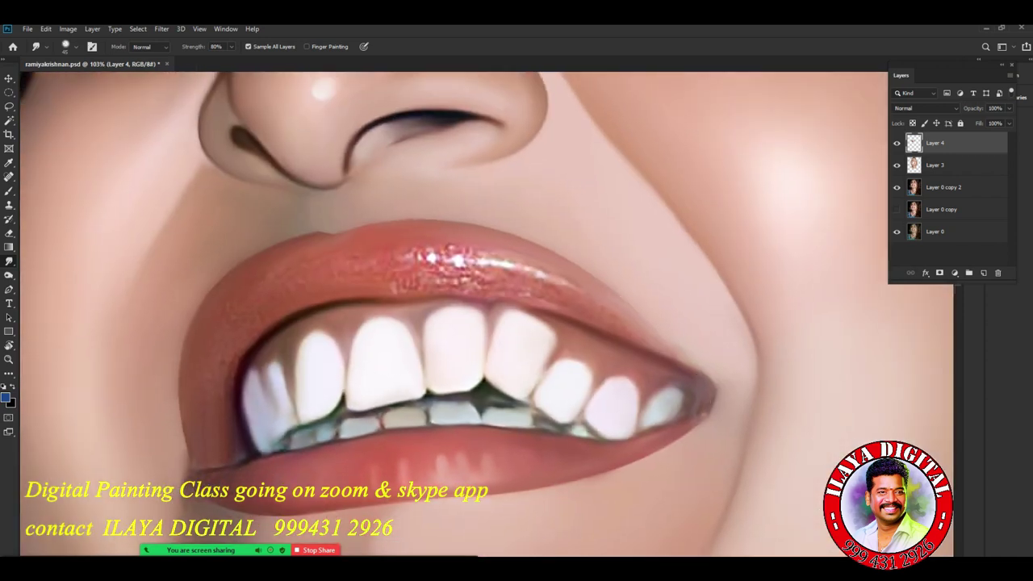
scroll(222, 377, up, 4)
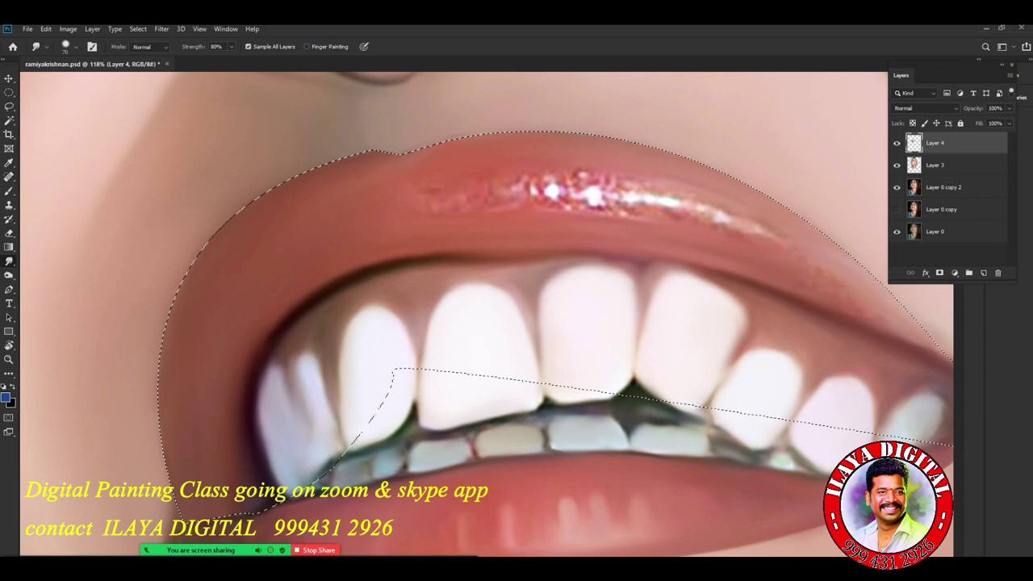
Blend the upper lip's speckled highlights into a soft sheen with a 70 px smudge brush, and clear the selection.
key(bracketright)
mouse_move(781, 239)
mouse_down()
mouse_move(605, 198)
mouse_move(492, 193)
mouse_up()
mouse_move(653, 194)
mouse_down()
mouse_move(548, 181)
mouse_move(564, 179)
mouse_move(541, 193)
mouse_move(607, 211)
mouse_move(704, 216)
mouse_up()
key(bracketleft)
key(bracketleft)
key(bracketleft)
key(bracketright)
mouse_move(773, 234)
mouse_down()
mouse_move(500, 200)
mouse_move(556, 179)
mouse_move(633, 185)
mouse_up()
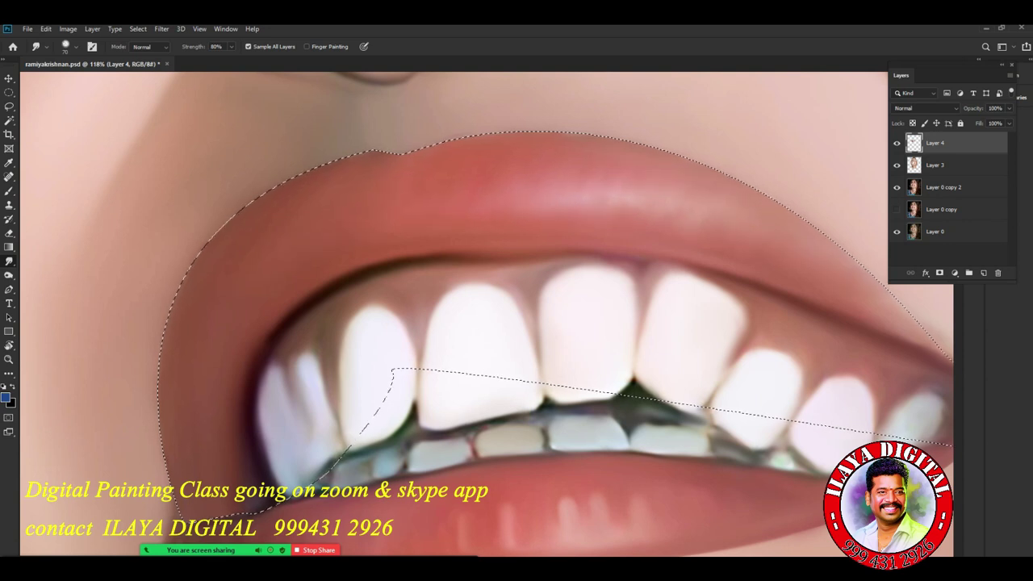
key(ctrl+d)
Merge Layer 3 and Layer 4 into one layer.
scroll(708, 396, down, 8)
drag(797, 425, 563, 333)
scroll(563, 333, down, 6)
scroll(563, 333, up, 6)
ctrl+click(935, 166)
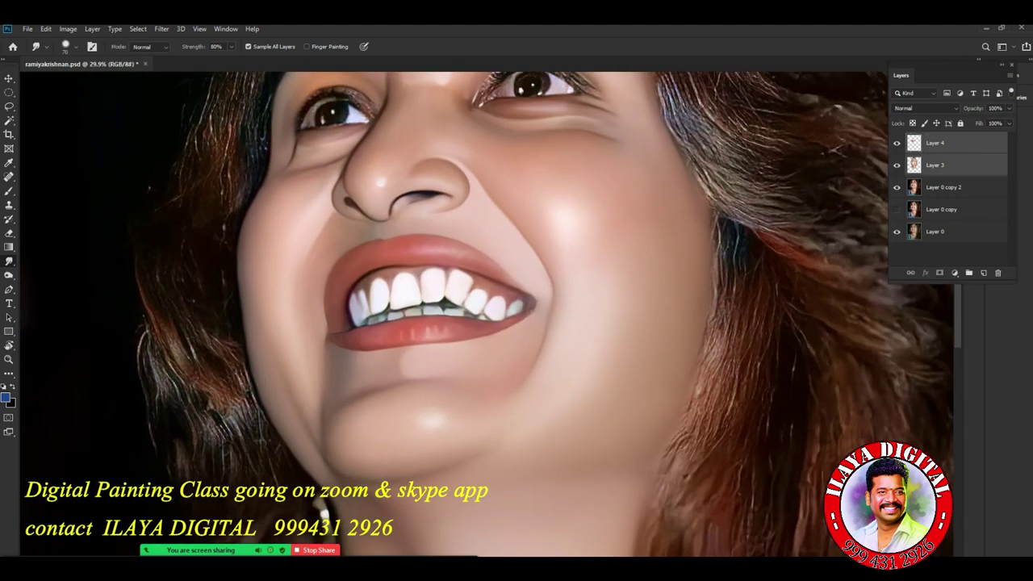
key(ctrl+e)
scroll(500, 357, up, 7)
scroll(500, 356, down, 1)
Toggle the merged layer's visibility to compare the smudged face with the original photo.
click(896, 142)
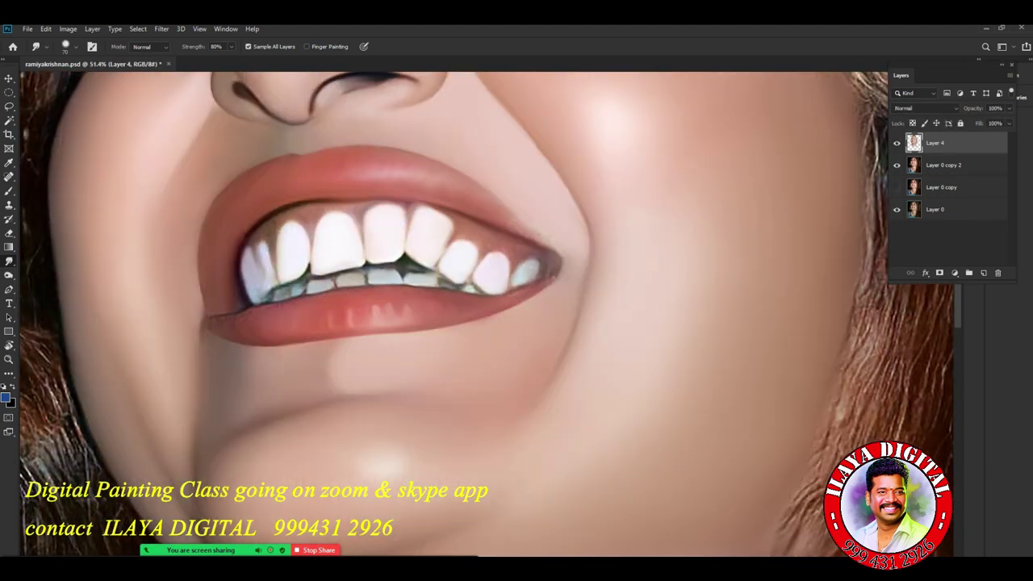
click(897, 143)
click(896, 142)
click(896, 143)
click(897, 142)
scroll(521, 379, up, 2)
click(897, 143)
scroll(603, 363, down, 7)
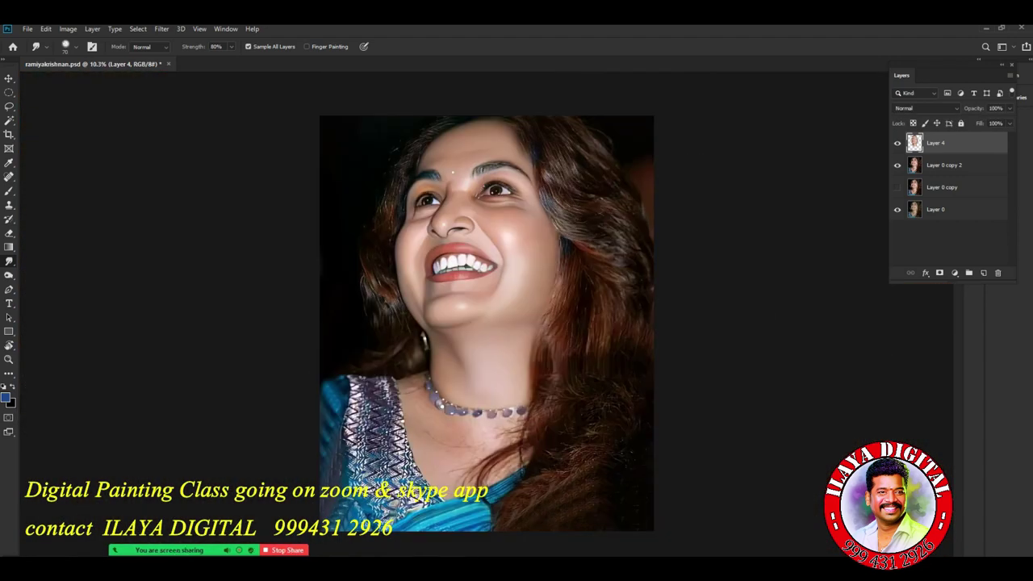
Trace a pen path from the upper lip's top edge around the right mouth corner and below the lower lip.
scroll(537, 365, up, 7)
drag(387, 129, 581, 500)
scroll(467, 301, up, 2)
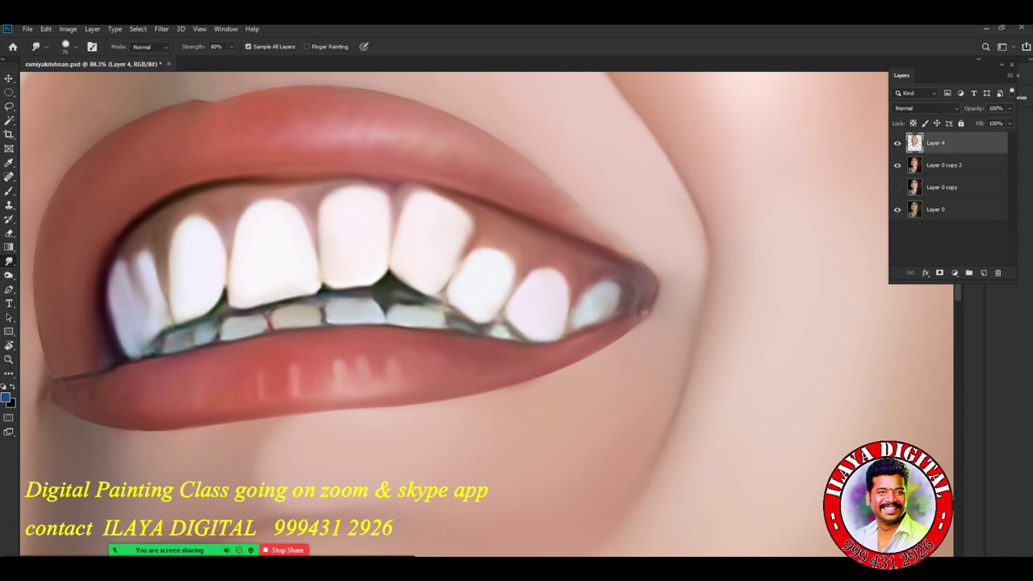
drag(467, 301, 528, 397)
key(p)
click(282, 204)
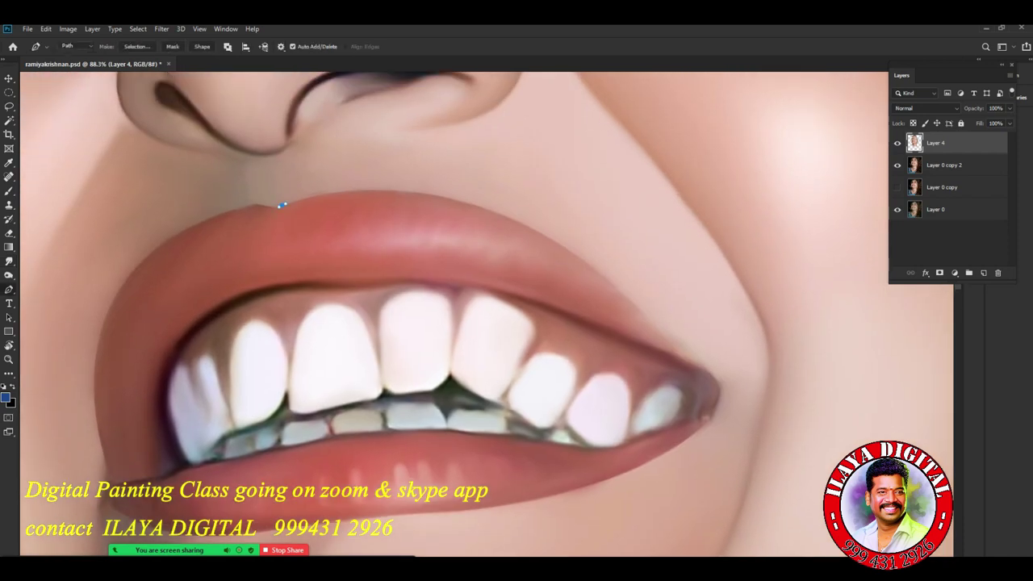
drag(707, 379, 784, 530)
scroll(282, 204, down, 5)
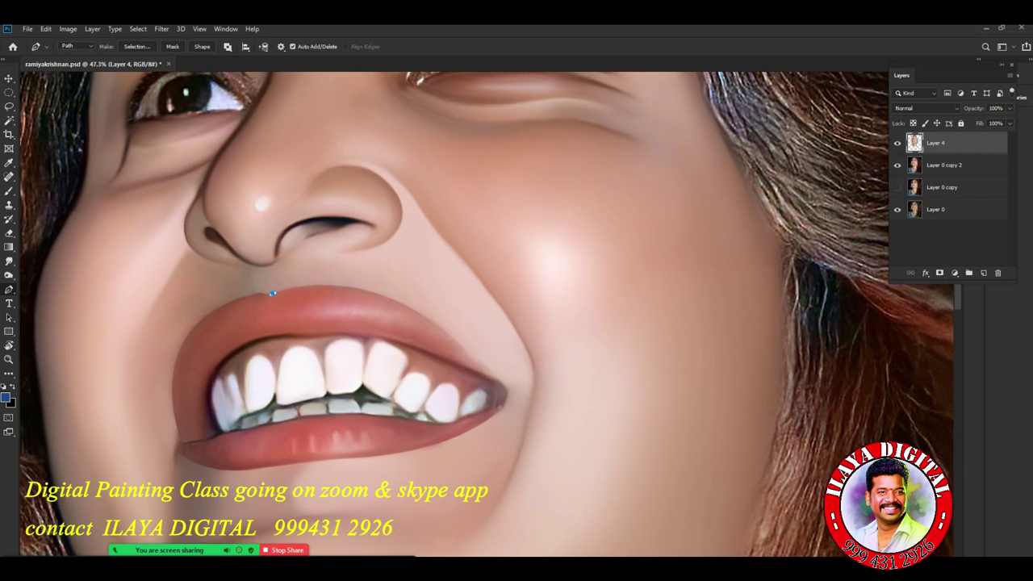
drag(502, 390, 585, 509)
scroll(487, 481, down, 3)
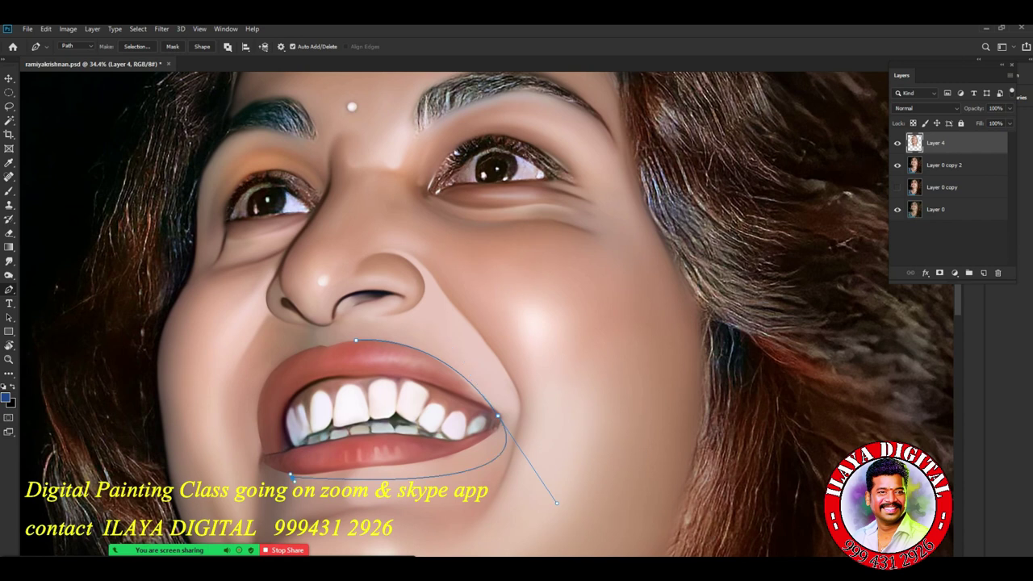
Extend the path to the left mouth corner, close it along the upper lip's outer edge, and convert it to a selection.
scroll(290, 476, up, 5)
click(336, 436)
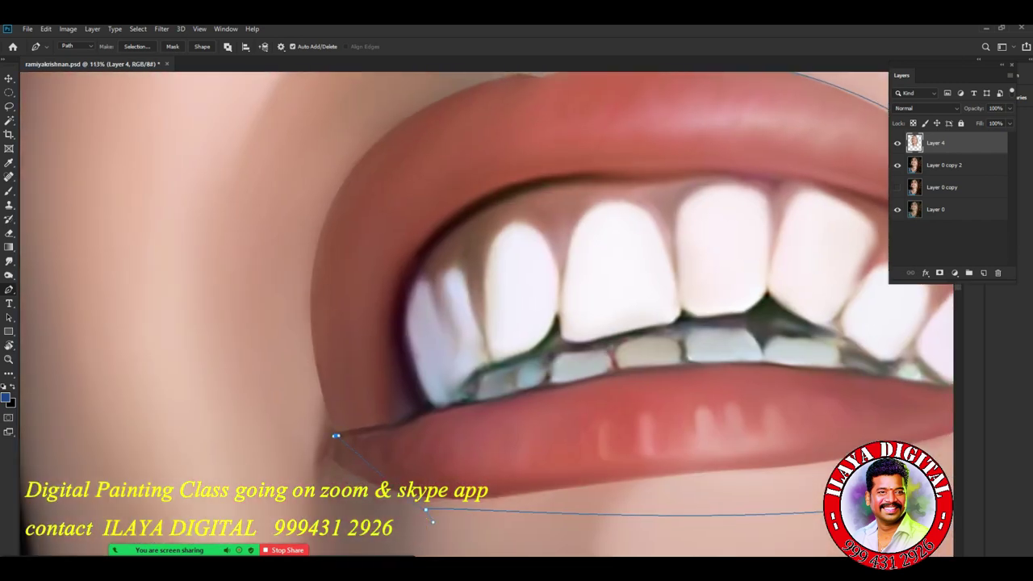
scroll(332, 436, down, 3)
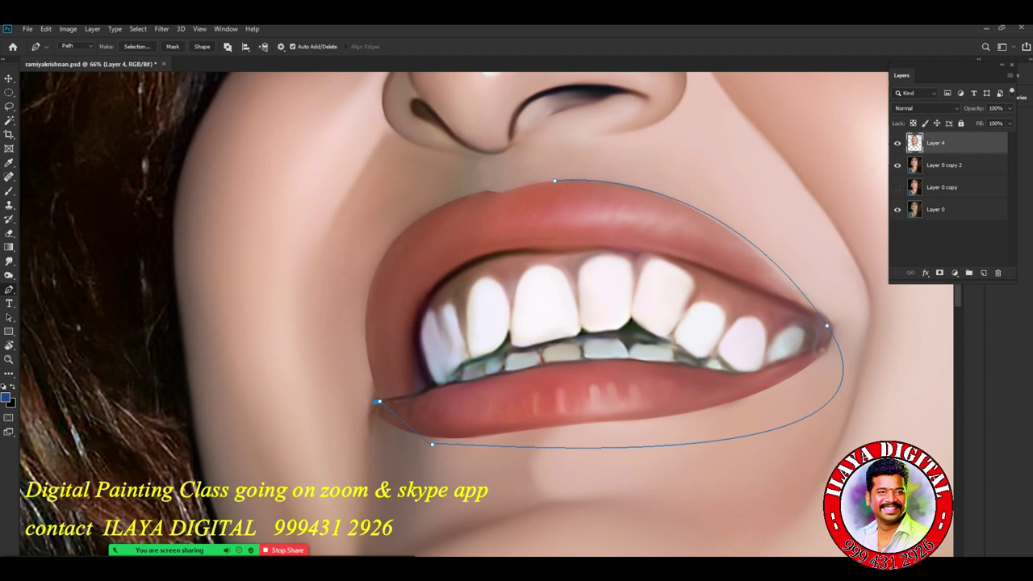
drag(578, 185, 653, 152)
key(ctrl+Return)
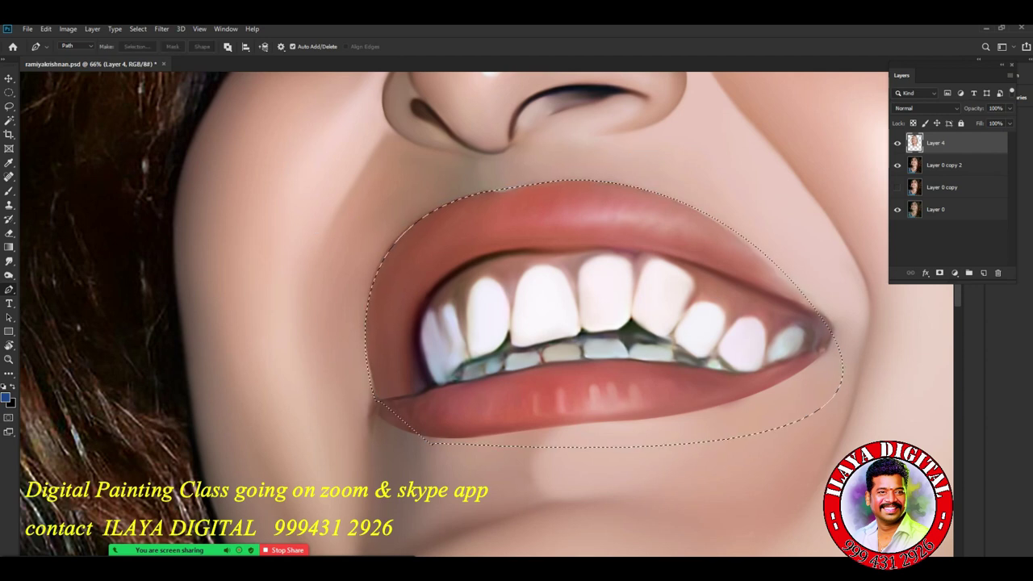
Smudge the upper lip's outline into one continuous curve inside the selection with a 70 px brush, and clear the selection.
scroll(611, 351, up, 2)
key(r)
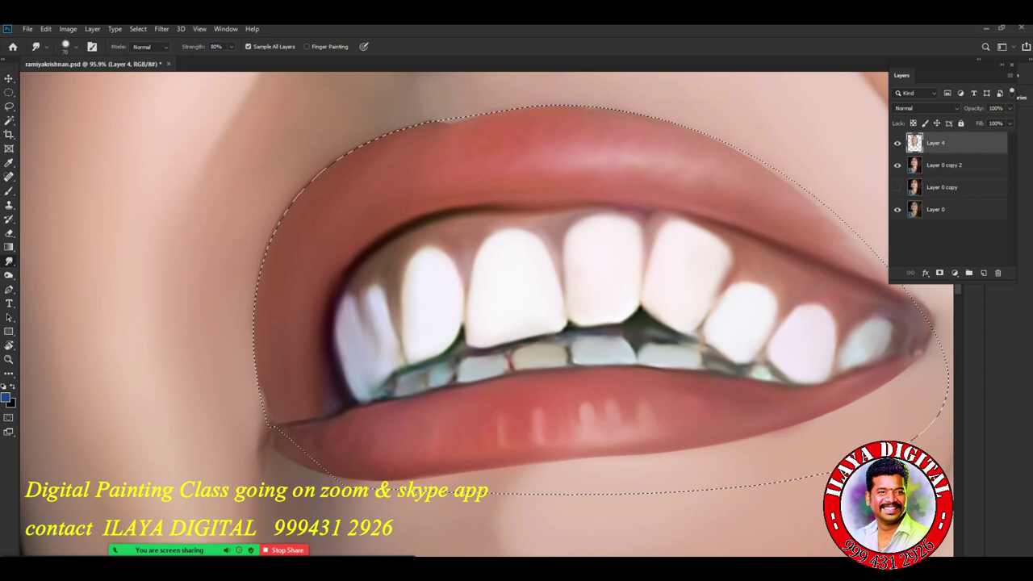
drag(612, 339, 425, 365)
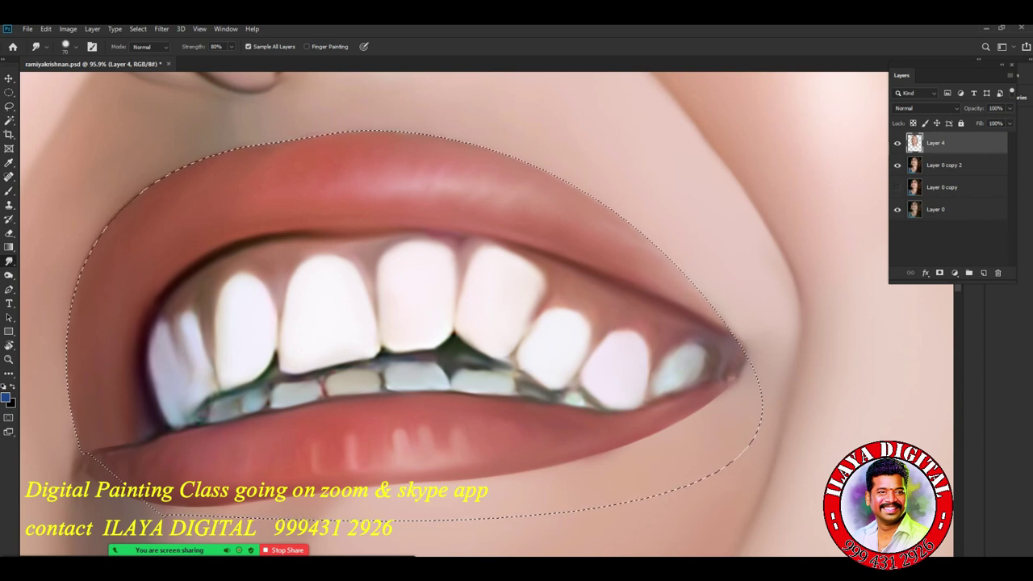
drag(371, 310, 609, 322)
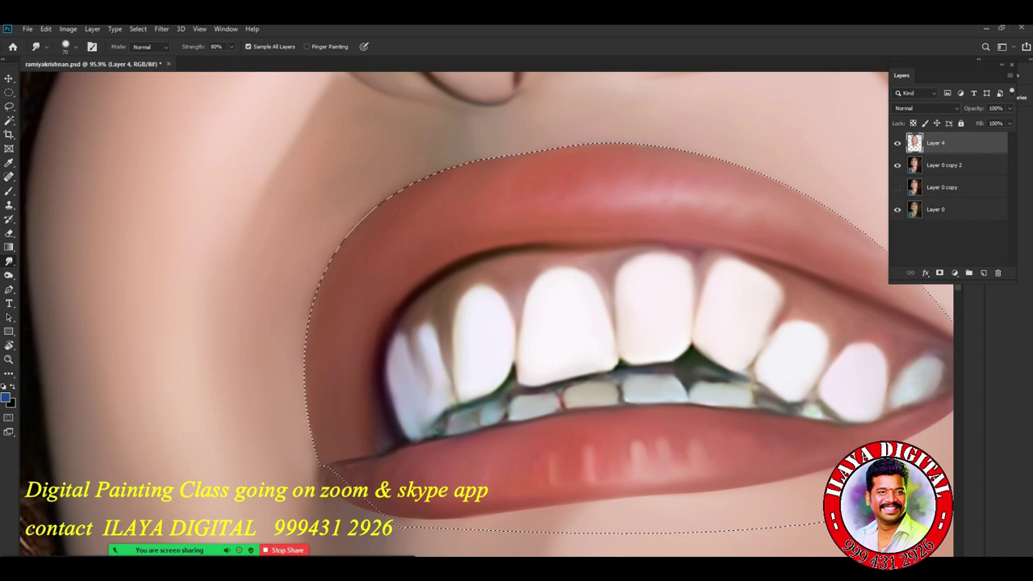
key(ctrl+d)
scroll(683, 326, down, 8)
drag(683, 339, 563, 290)
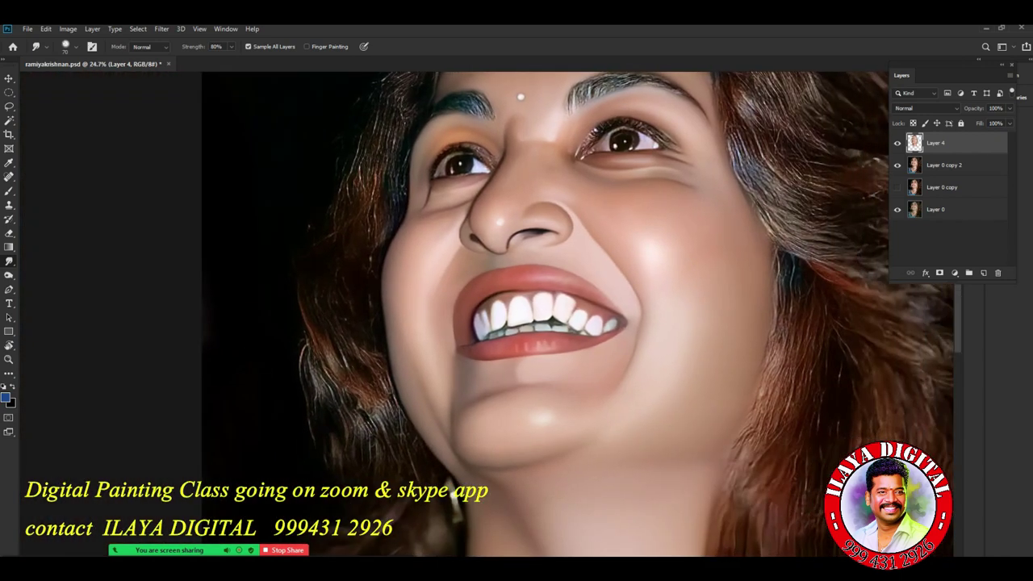
Smudge the left mouth corner and the lower lip's bottom edge into a smooth rounded contour.
scroll(597, 363, up, 8)
drag(484, 307, 803, 381)
key(bracketright)
drag(272, 299, 286, 301)
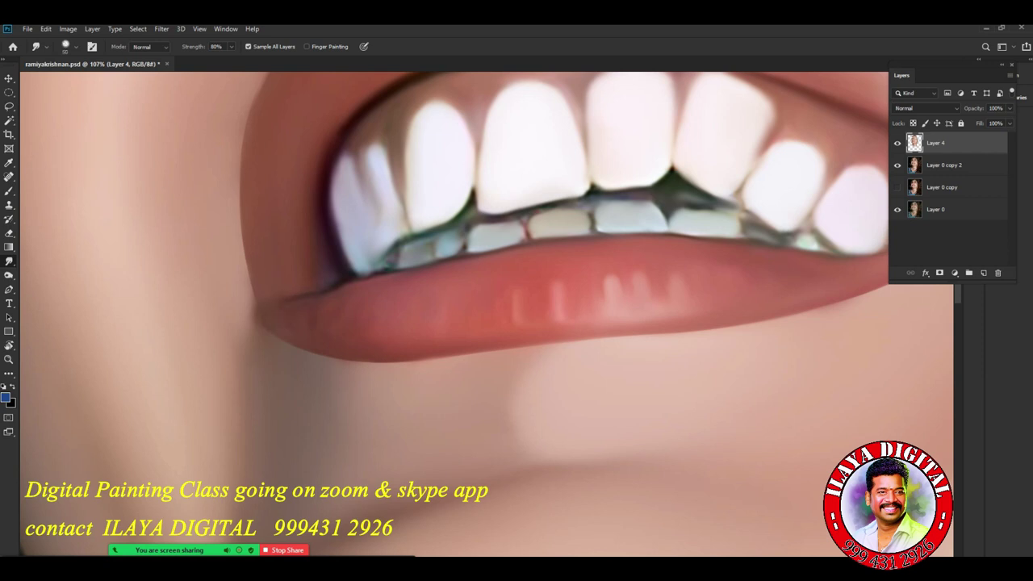
mouse_move(253, 274)
mouse_down()
mouse_move(267, 321)
mouse_move(411, 360)
mouse_move(532, 344)
mouse_up()
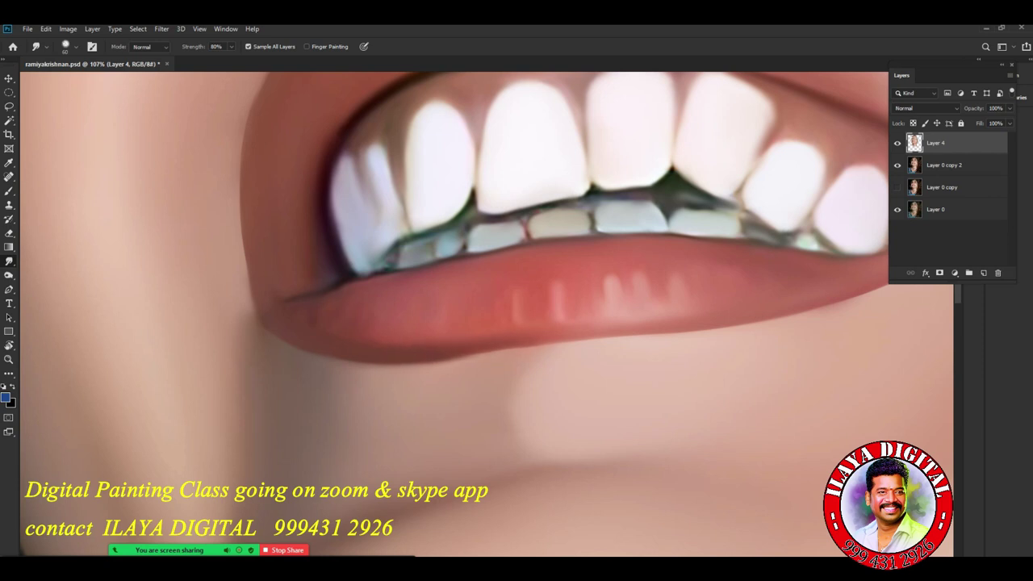
drag(442, 358, 565, 339)
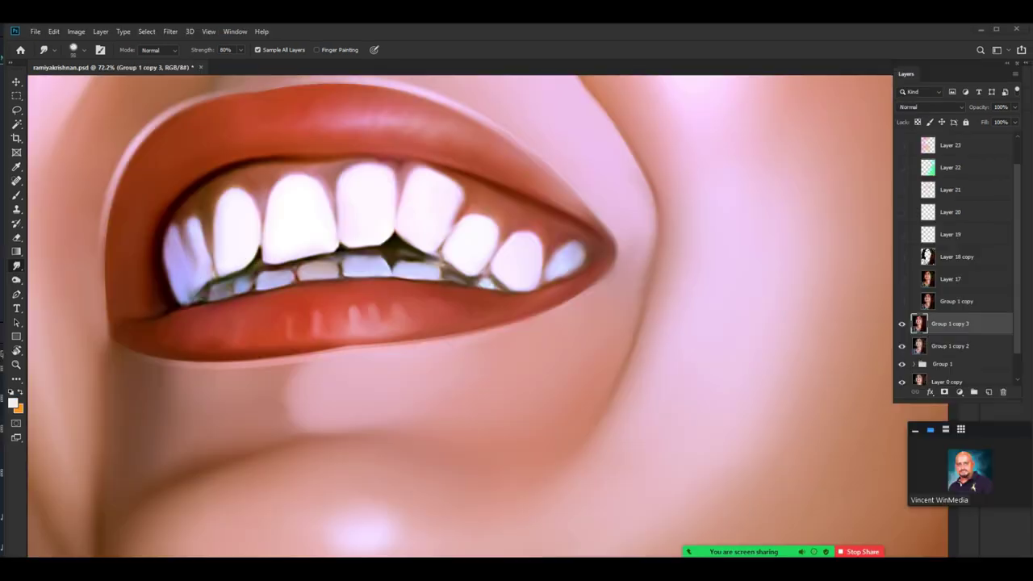
Select both lips on Group 1 copy 3 and refine the selection with the Lasso along the lower lip's edge.
key(v)
scroll(634, 452, down, 8)
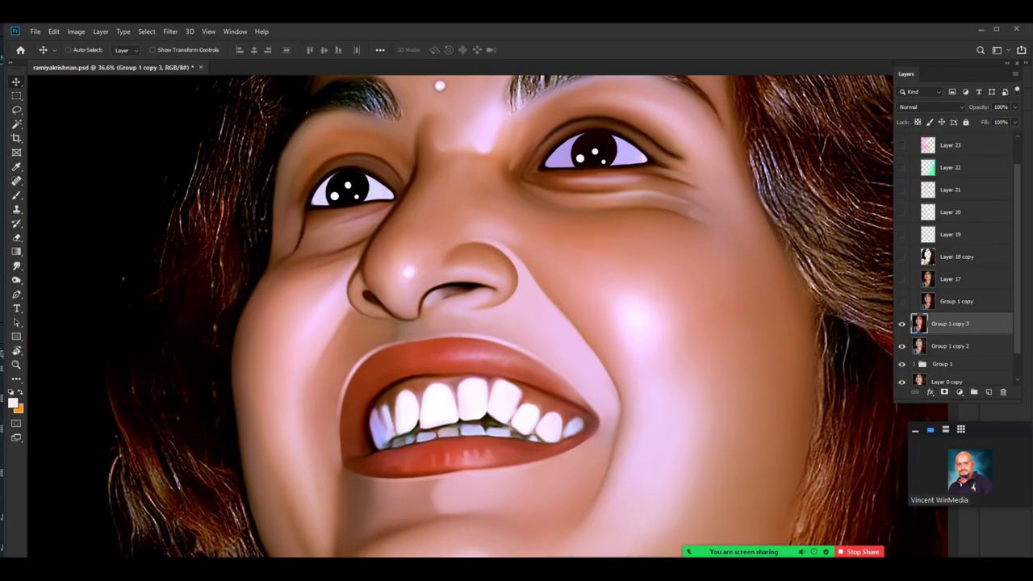
scroll(634, 451, up, 4)
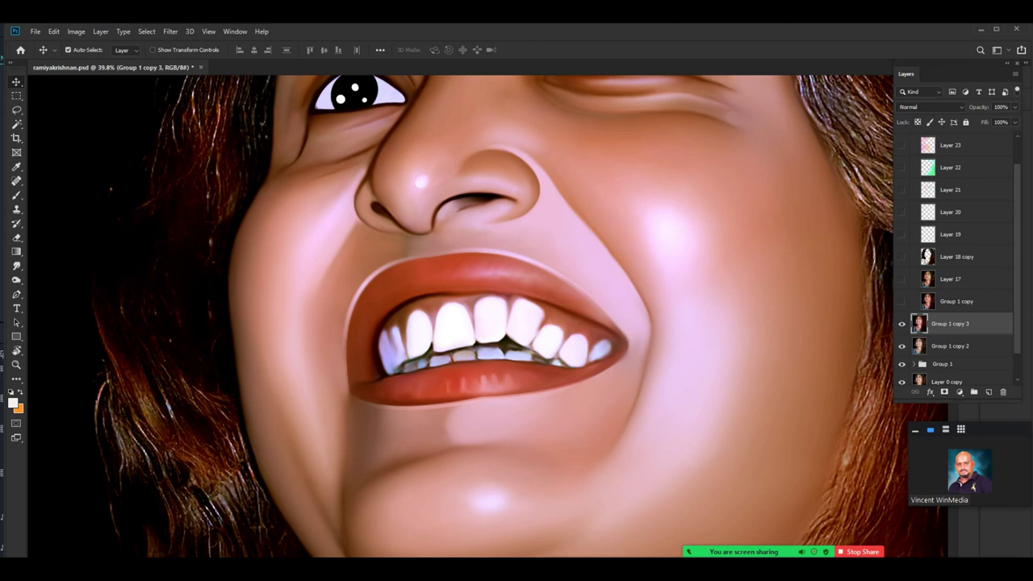
scroll(700, 340, up, 5)
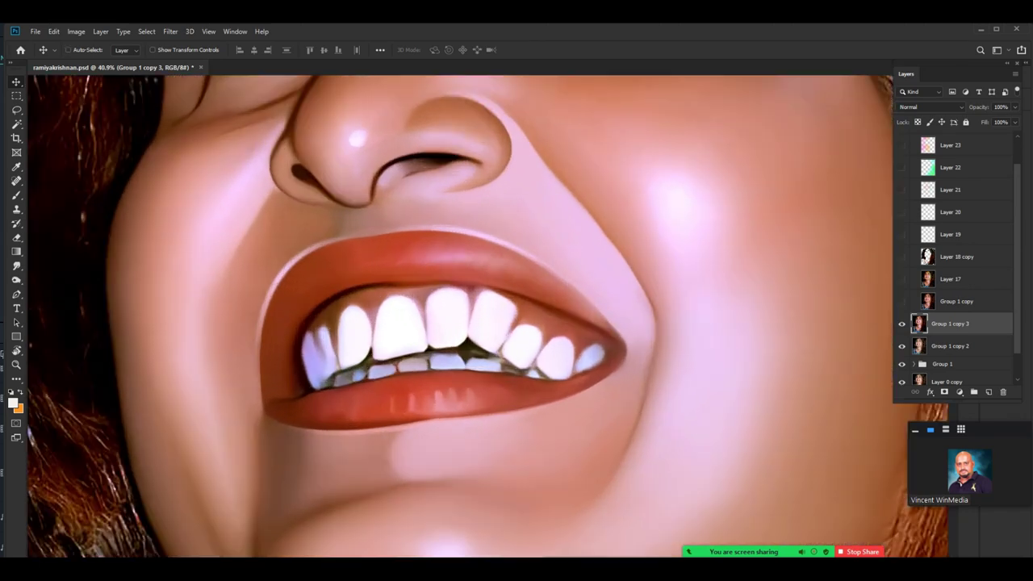
key(p)
key(l)
drag(214, 368, 416, 258)
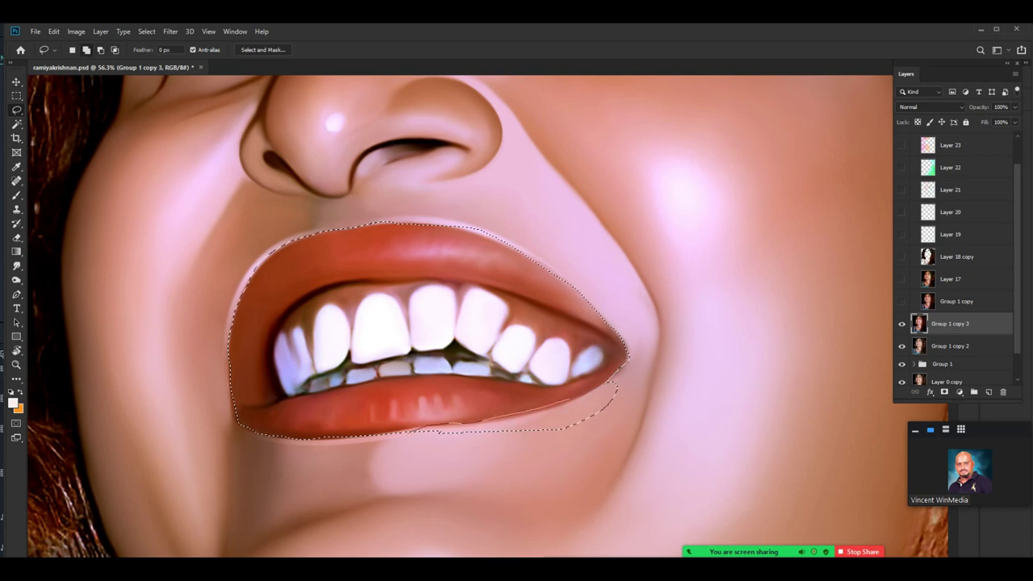
drag(628, 372, 623, 429)
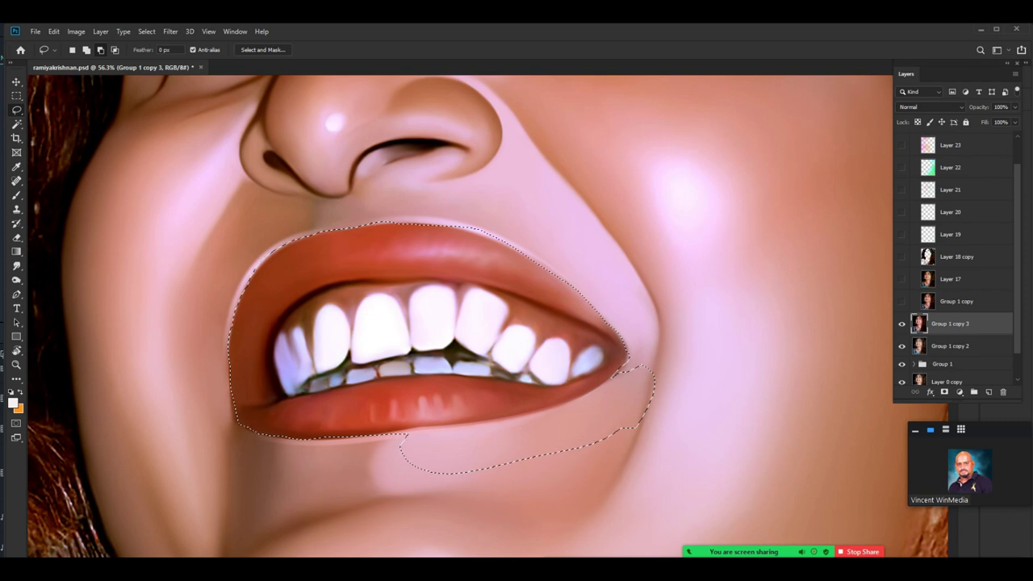
mouse_move(374, 448)
mouse_down()
mouse_move(755, 433)
mouse_move(403, 476)
mouse_up()
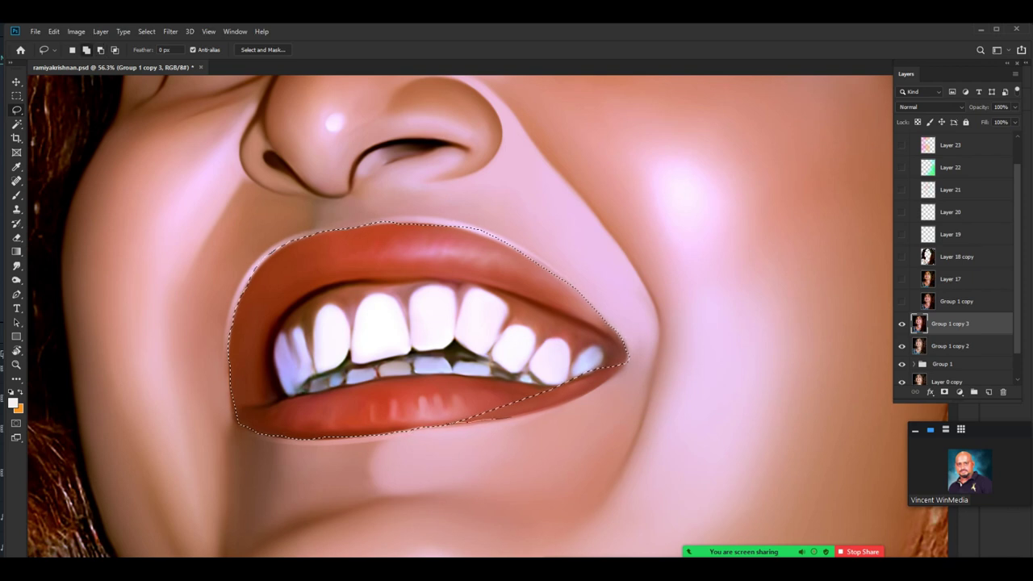
Feather the lip selection by 5 pixels.
key(shift+F6)
text(5)
key(Return)
Deepen the lips to crimson with Levels, setting the RGB shadow input to 26 and adjusting a single colour channel.
key(ctrl+0)
key(ctrl+l)
drag(695, 156, 719, 146)
click(710, 190)
click(704, 199)
drag(647, 269, 660, 269)
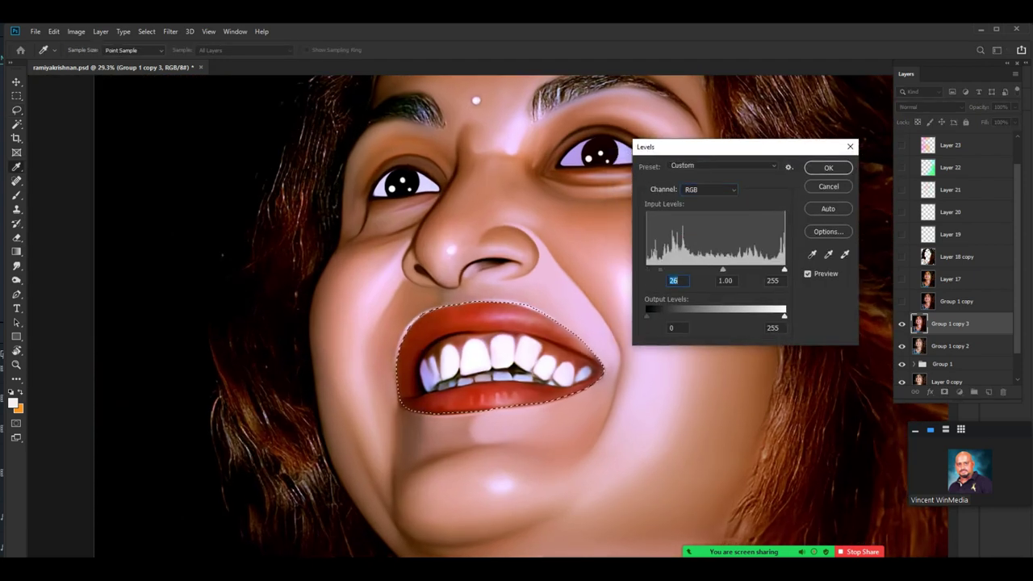
click(710, 189)
click(704, 219)
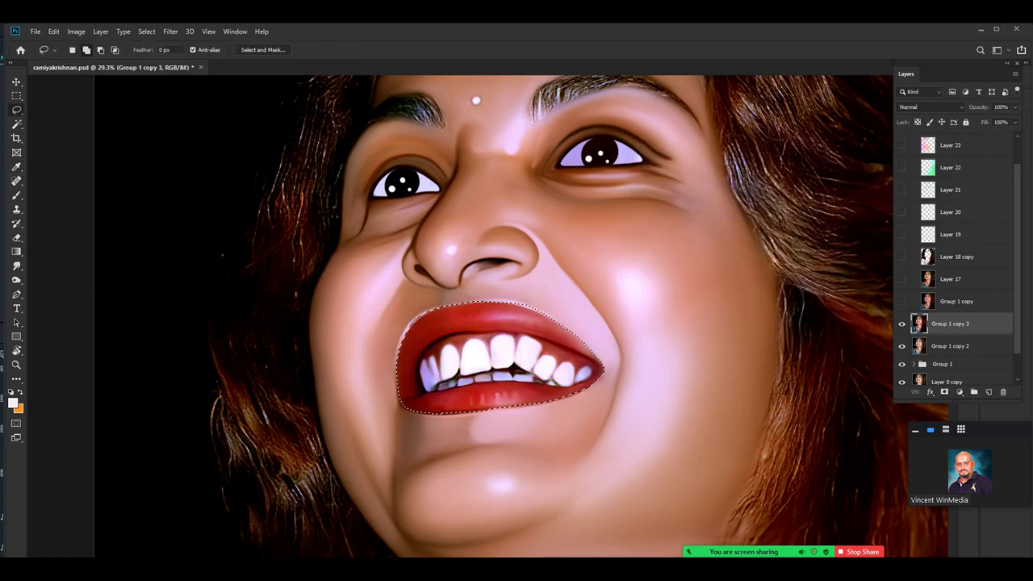
Toggle the visibility of Group 1 copy 3 and Group 1 copy to compare the recoloured lips with the other versions.
key(ctrl+minus)
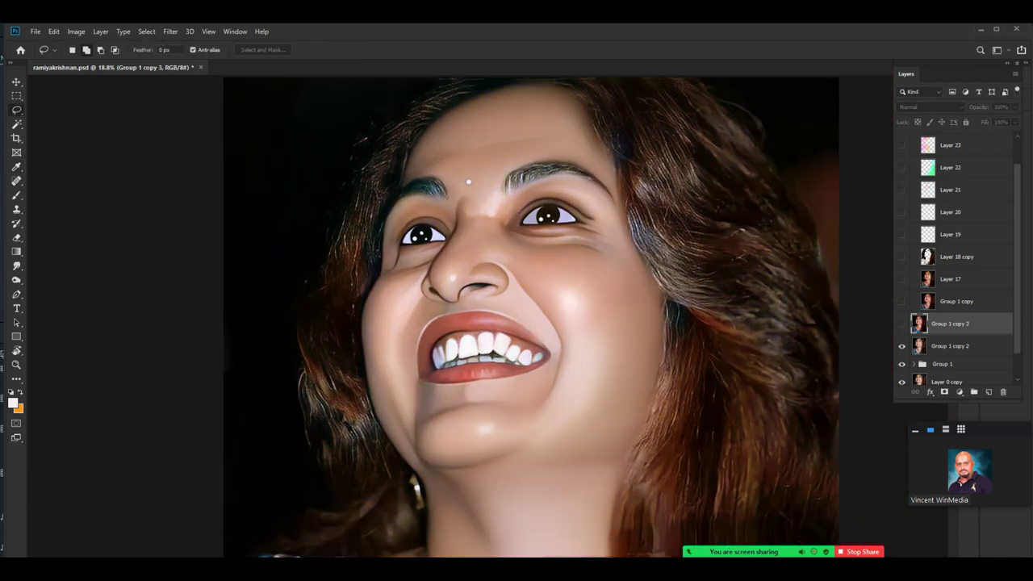
click(901, 324)
click(901, 324)
click(902, 324)
click(901, 323)
click(901, 302)
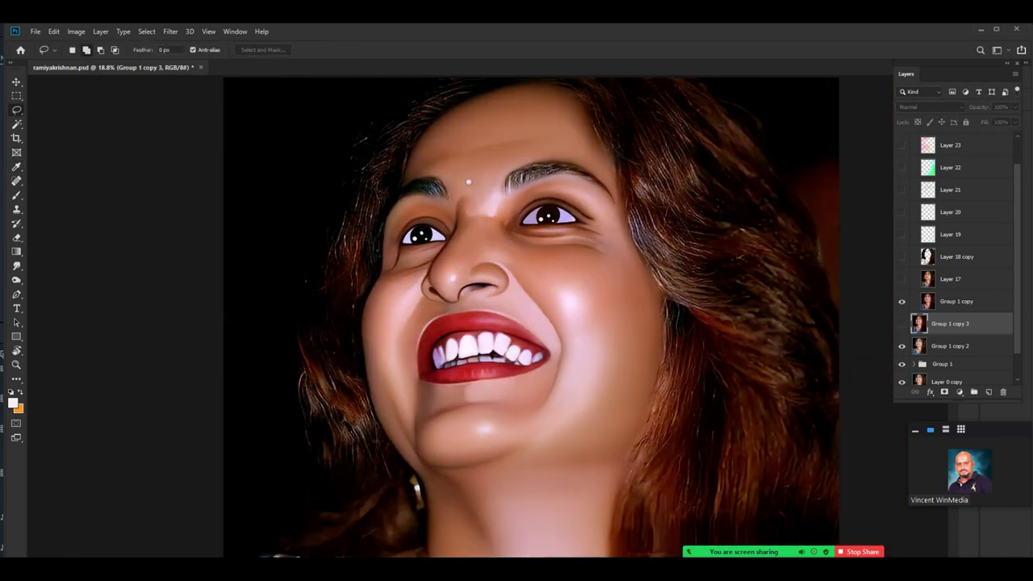
click(901, 302)
click(901, 323)
scroll(492, 357, up, 10)
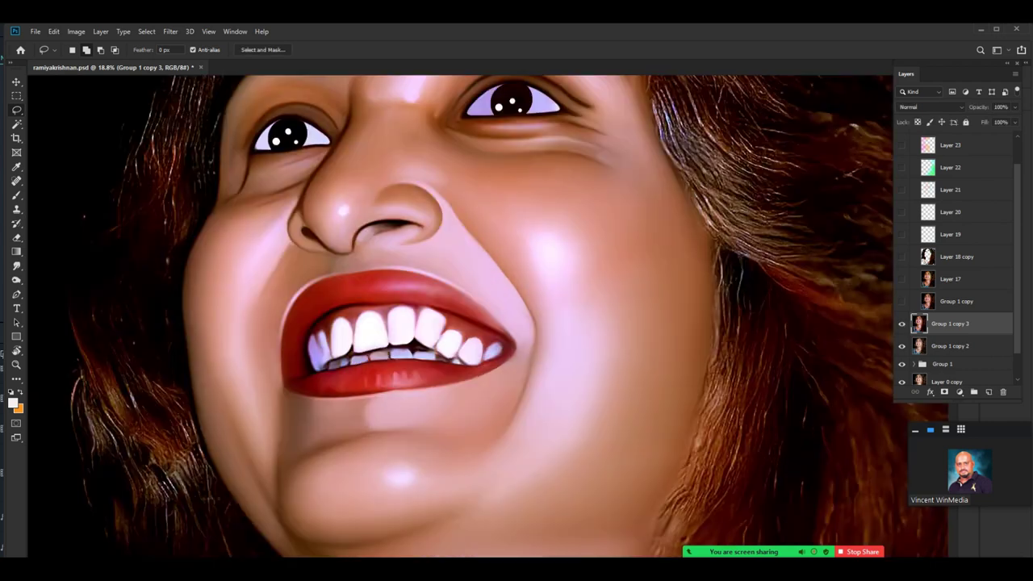
Trace a curved Pen path along the upper lip's outer edge, from one mouth corner to the other.
key(p)
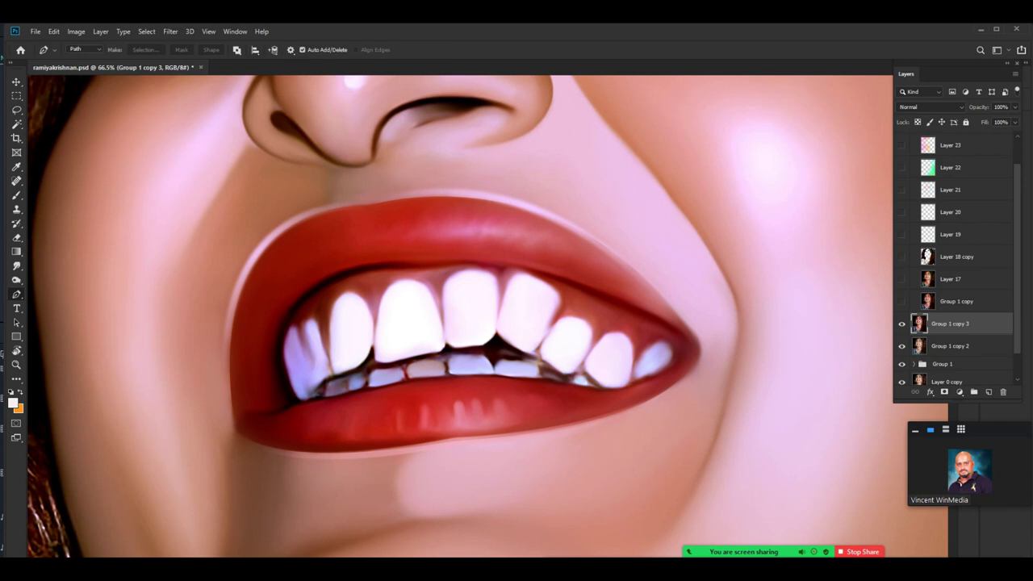
drag(689, 331, 829, 521)
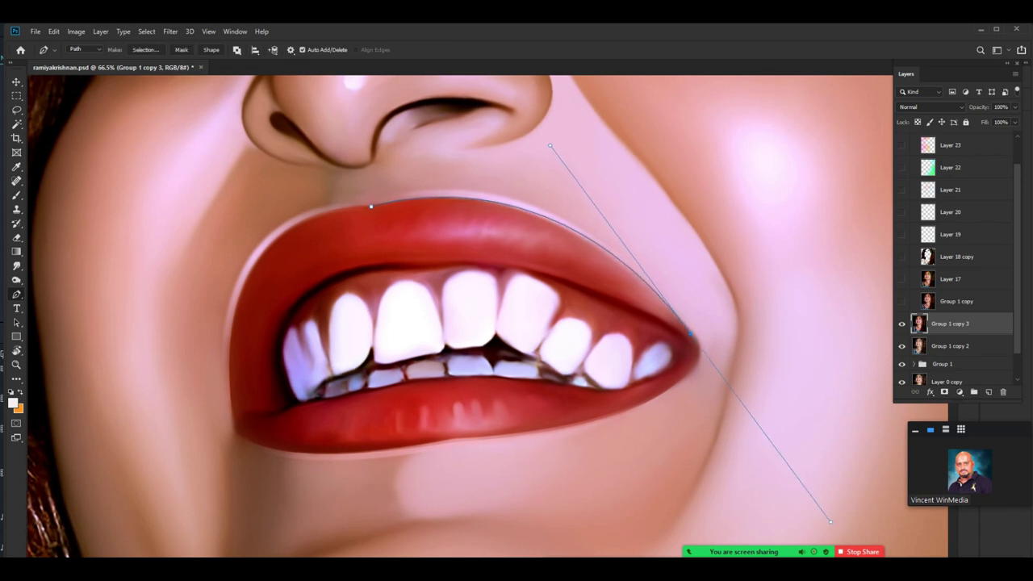
key(Escape)
drag(234, 414, 256, 465)
drag(267, 322, 293, 495)
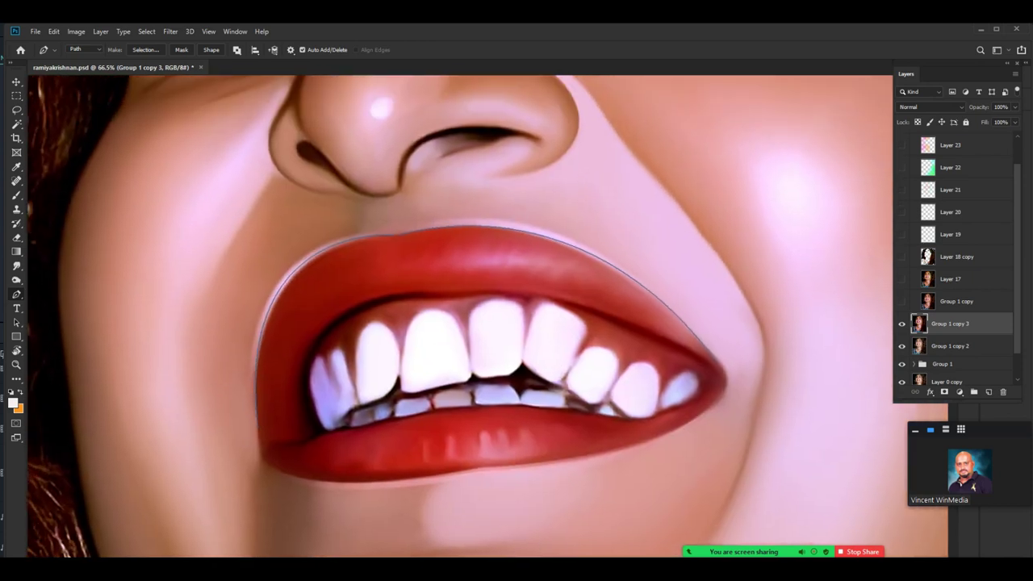
Sample the pale pink above the upper lip as foreground colour and add a new layer above Group 1 copy 3 for painting.
click(12, 402)
click(516, 219)
click(533, 224)
click(989, 266)
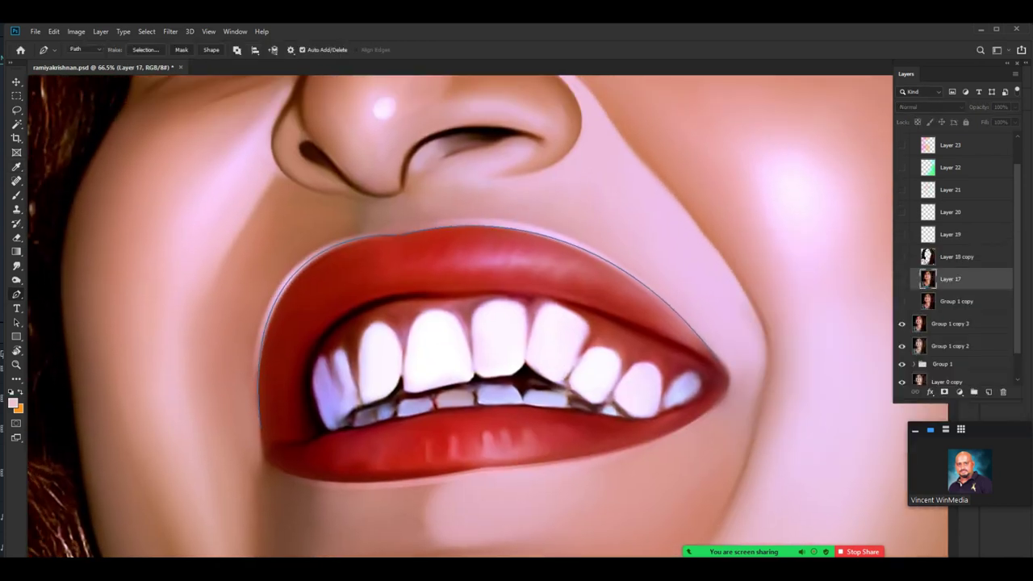
click(950, 323)
key(ctrl+shift+n)
key(Return)
key(b)
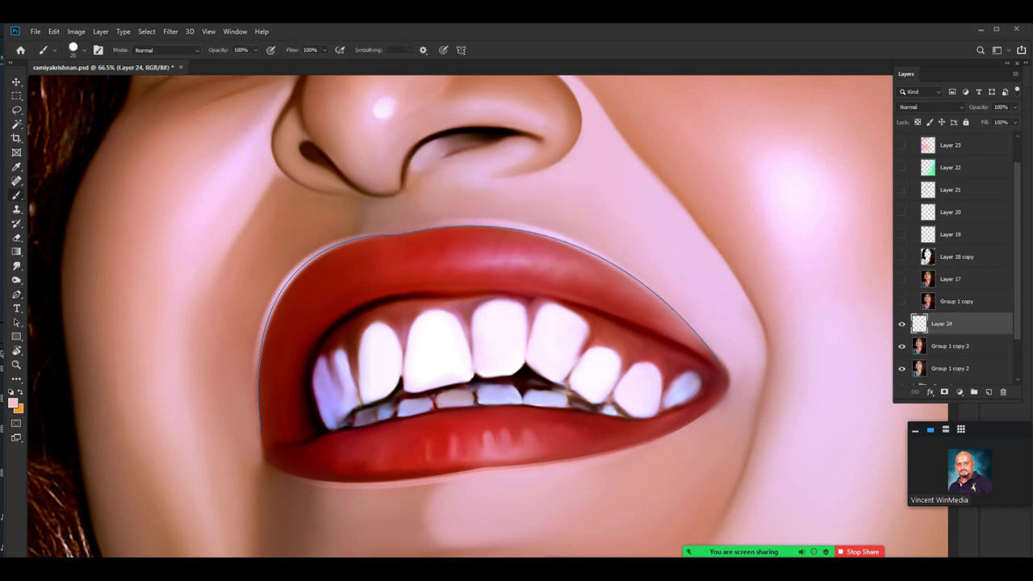
Enlarge the brush, adjust its brush settings, and stroke the lip path with the pale pink on the new layer.
key(bracketright)
right_click(516, 242)
key(Return)
key(F5)
click(692, 383)
click(818, 375)
click(812, 409)
click(718, 321)
key(F5)
key(p)
right_click(505, 268)
click(536, 342)
key(Return)
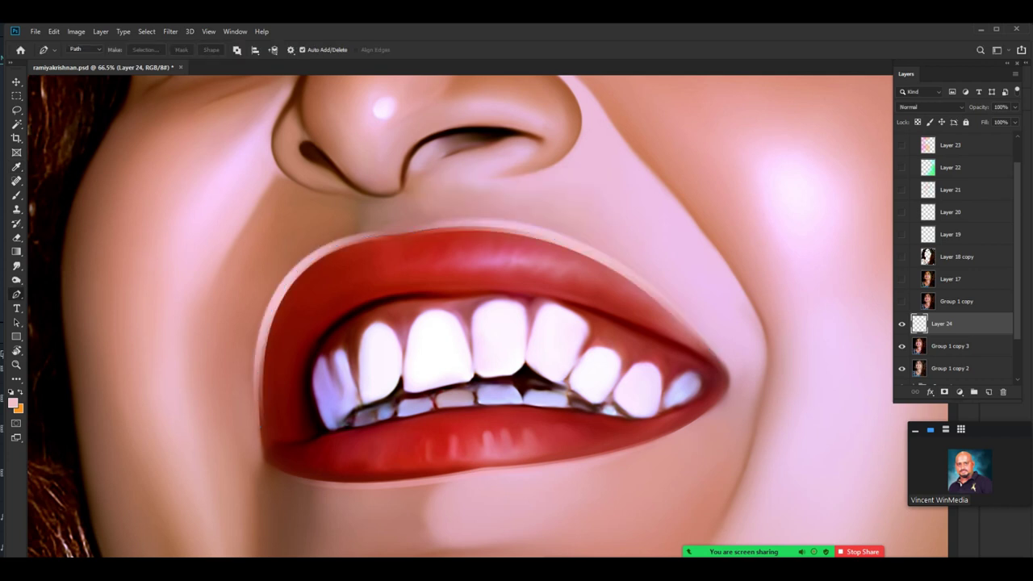
Move the pink stroke down onto the upper lip and reduce its layer's opacity to 64%.
key(ctrl+t)
drag(568, 282, 574, 297)
key(Return)
mouse_move(1014, 107)
mouse_down()
mouse_move(983, 107)
mouse_move(993, 106)
mouse_up()
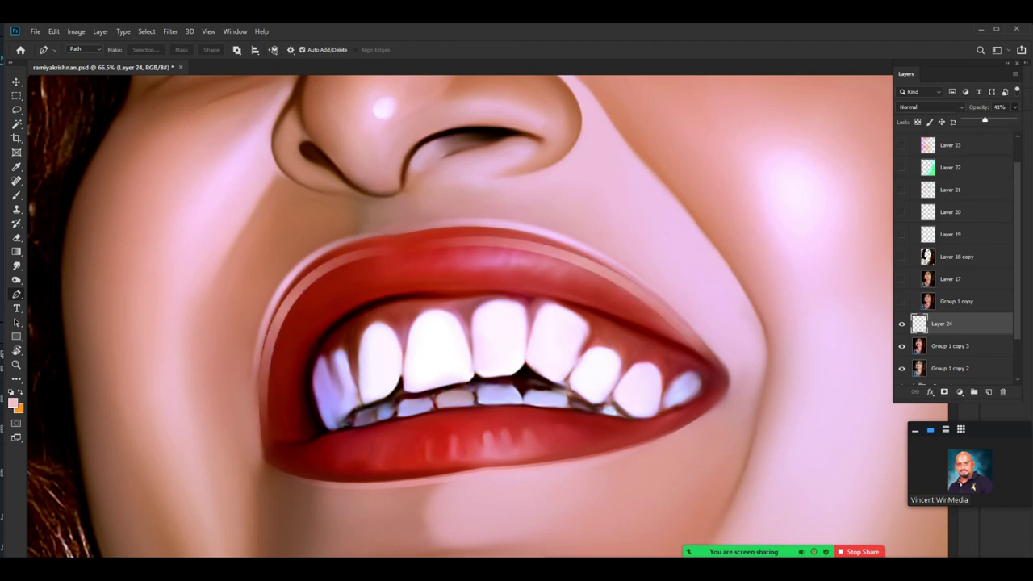
Try a Gaussian Blur on the pink highlight stroke to soften its edges.
click(170, 30)
mouse_move(185, 154)
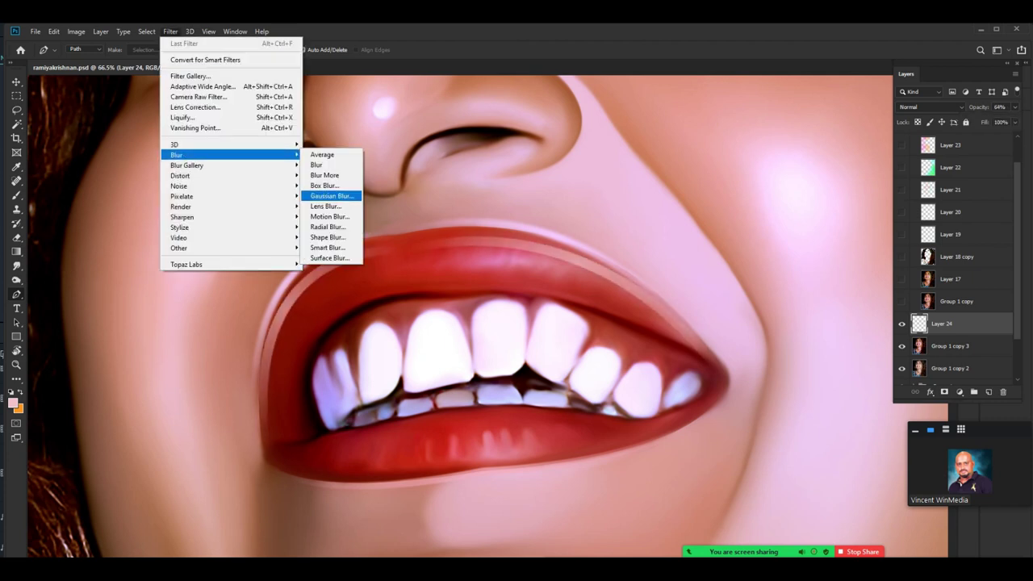
click(334, 194)
mouse_move(715, 241)
mouse_down()
mouse_move(744, 241)
mouse_move(698, 242)
mouse_up()
scroll(414, 330, up, 6)
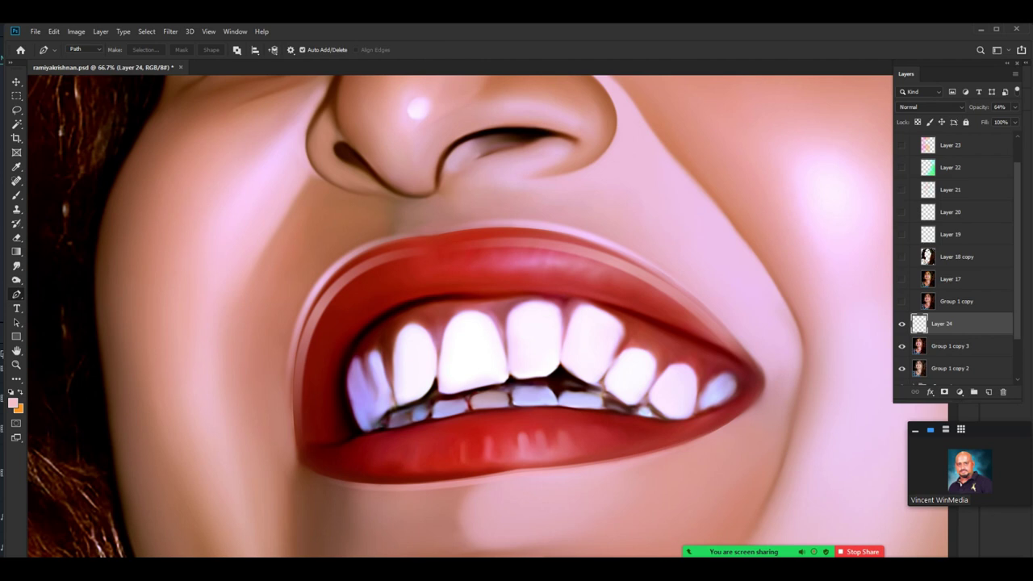
Delete the pink highlight layer and Group 1 copy 3.
key(Delete)
scroll(484, 323, down, 8)
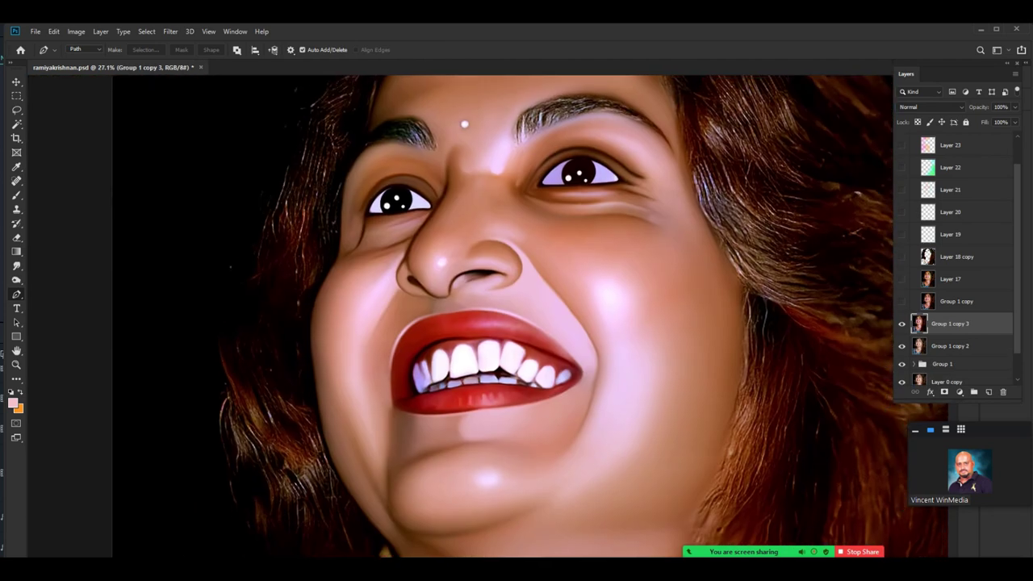
click(901, 302)
click(901, 323)
key(Delete)
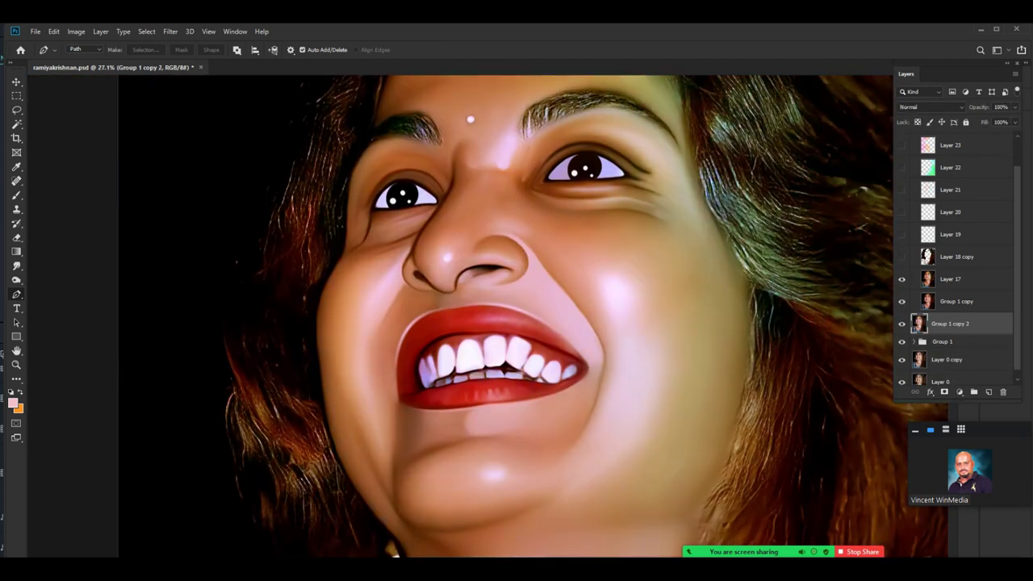
Compare Group 1 copy with the layers around it and try working on a duplicate of it.
key(ctrl+minus)
key(ctrl+minus)
click(901, 302)
click(901, 302)
click(956, 301)
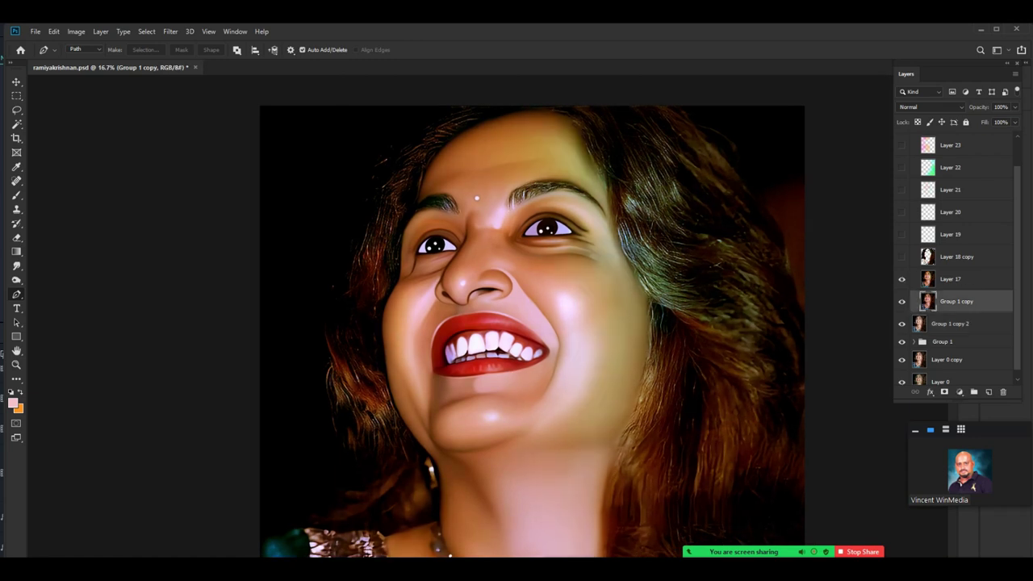
key(ctrl+j)
key(ctrl+minus)
key(ctrl+minus)
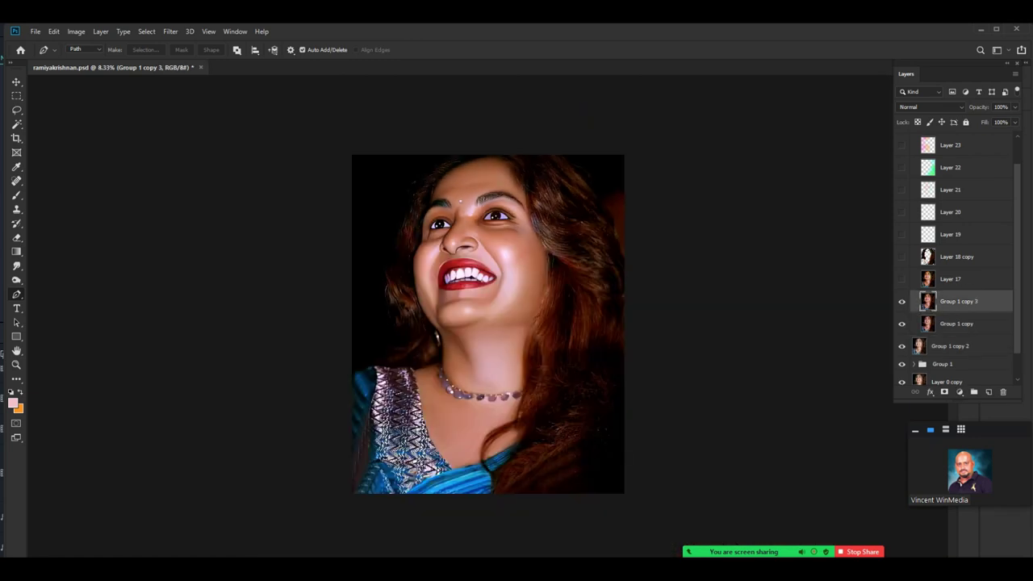
Try a hue shift on a feathered Lasso selection covering the long hair and the adjoining side of the face.
key(l)
drag(439, 155, 442, 472)
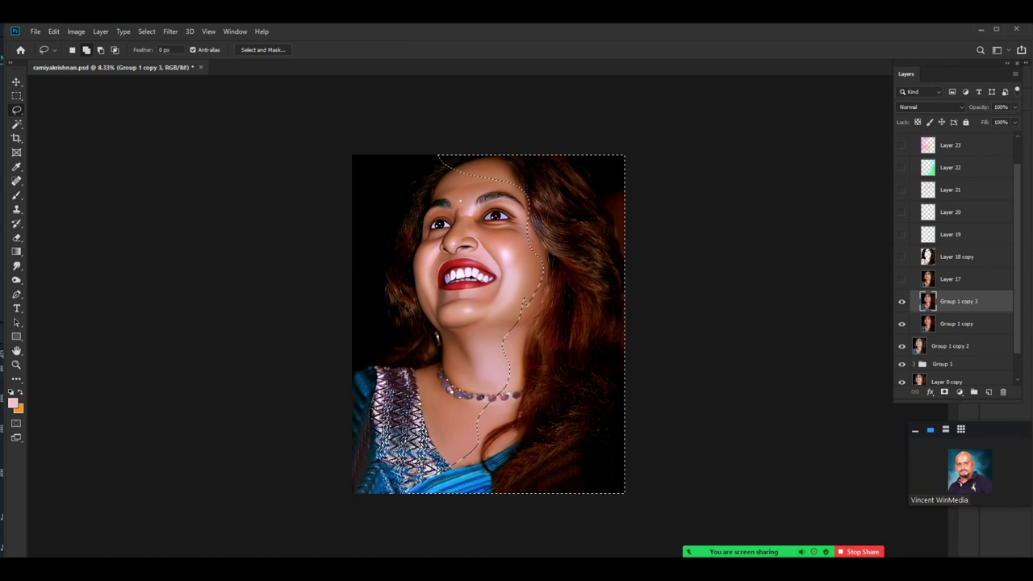
key(shift+F6)
key(Return)
key(ctrl+u)
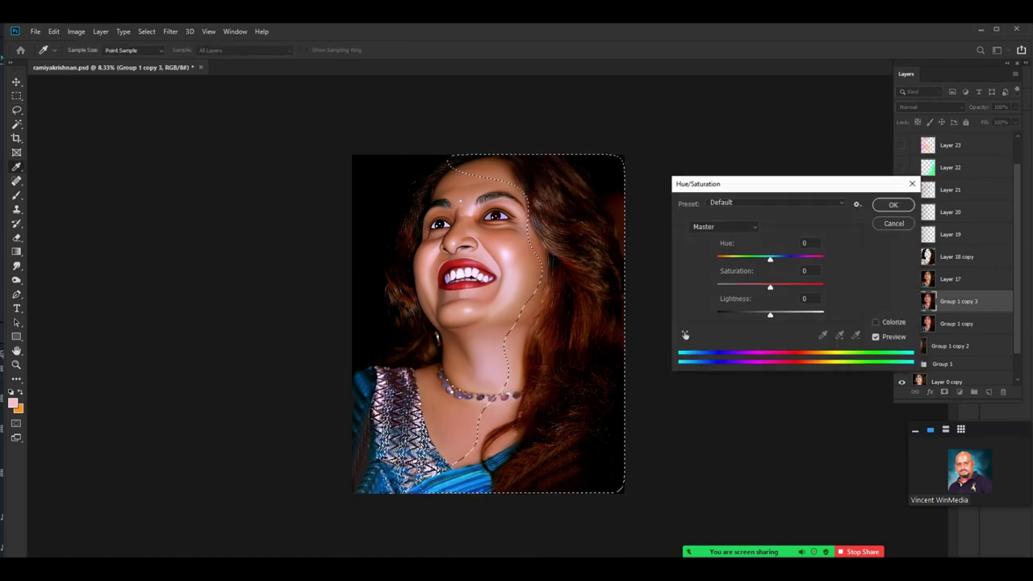
drag(757, 259, 782, 259)
key(Return)
key(ctrl+d)
Try a negative hue shift on the opposite side of the face and hair, selected with a 150-pixel feather.
drag(481, 176, 446, 387)
drag(422, 258, 445, 206)
key(shift+F6)
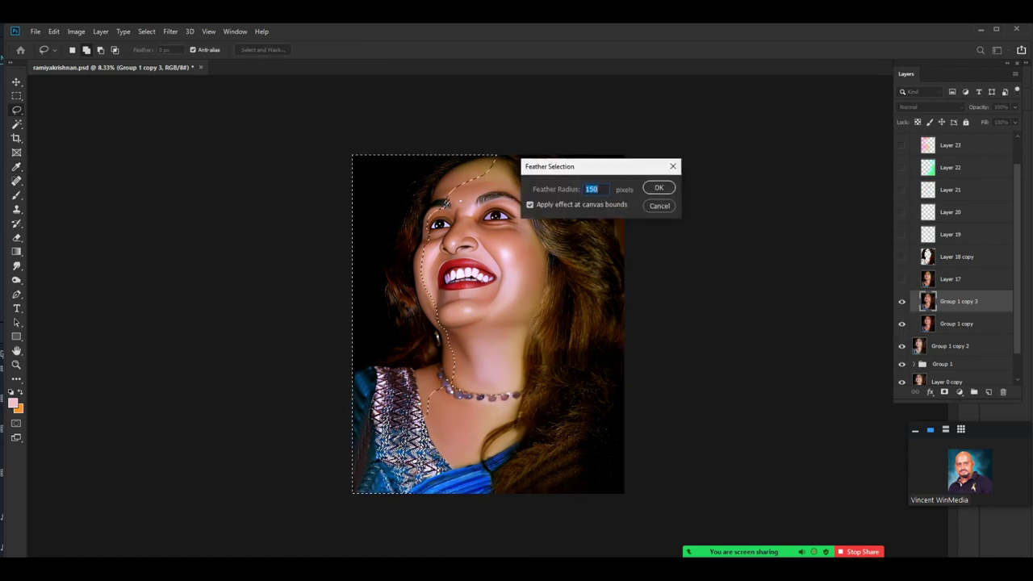
key(Return)
key(ctrl+u)
mouse_move(770, 259)
mouse_down()
mouse_move(724, 258)
mouse_move(741, 259)
mouse_move(765, 287)
mouse_move(823, 287)
mouse_move(769, 287)
mouse_move(756, 259)
mouse_up()
key(Return)
key(ctrl+d)
Toggle Layer 17's visibility repeatedly to compare it with the recoloured Group 1 copy 3.
click(901, 279)
click(901, 279)
click(902, 279)
click(901, 279)
click(902, 279)
click(901, 279)
click(901, 280)
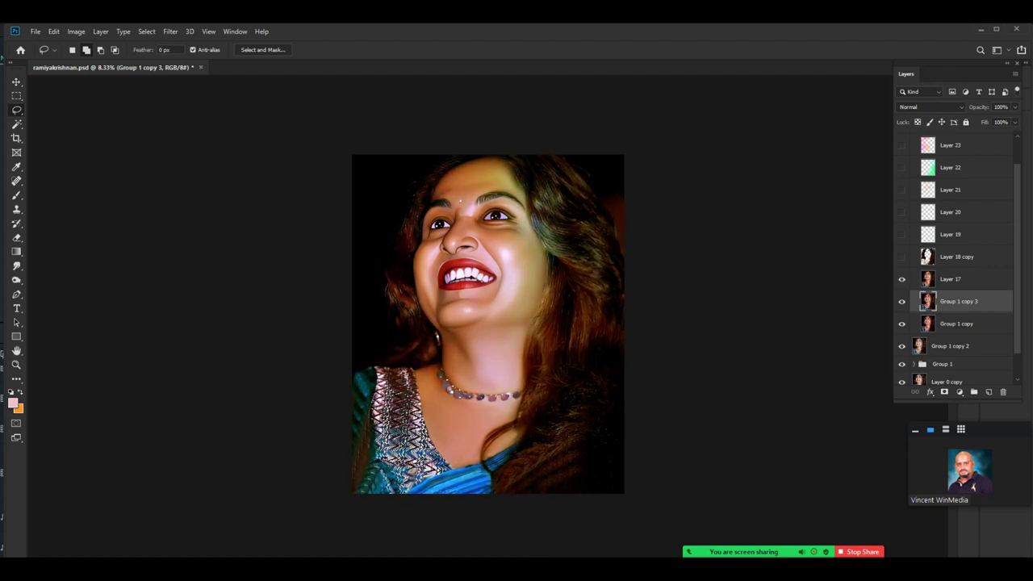
click(901, 278)
click(902, 278)
click(901, 279)
click(902, 278)
click(901, 278)
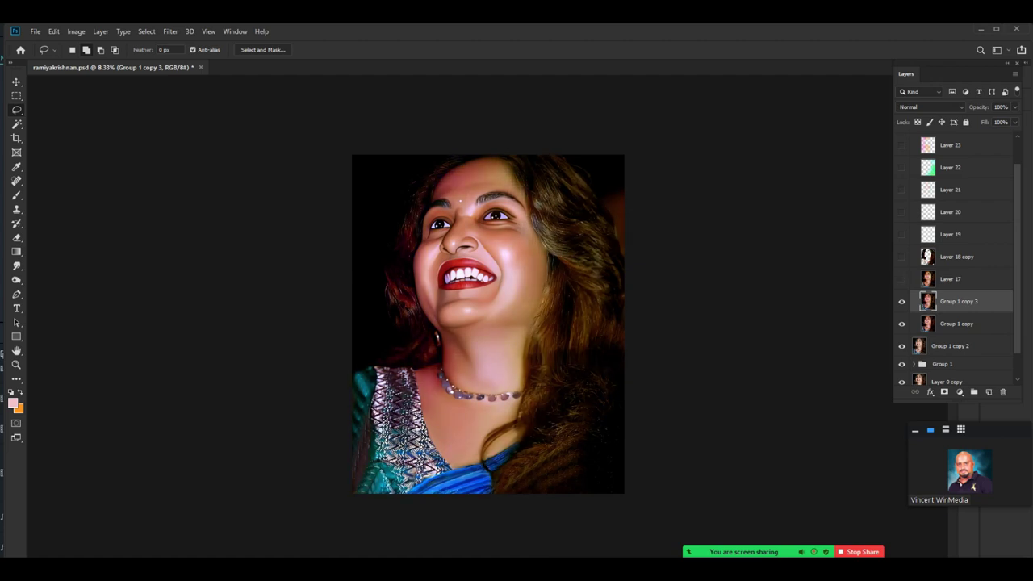
click(901, 279)
click(901, 278)
Try Hue/Saturation with a hue of +11 and increased saturation on the side selection.
key(ctrl+u)
mouse_move(769, 259)
mouse_down()
mouse_move(717, 259)
mouse_move(780, 259)
mouse_up()
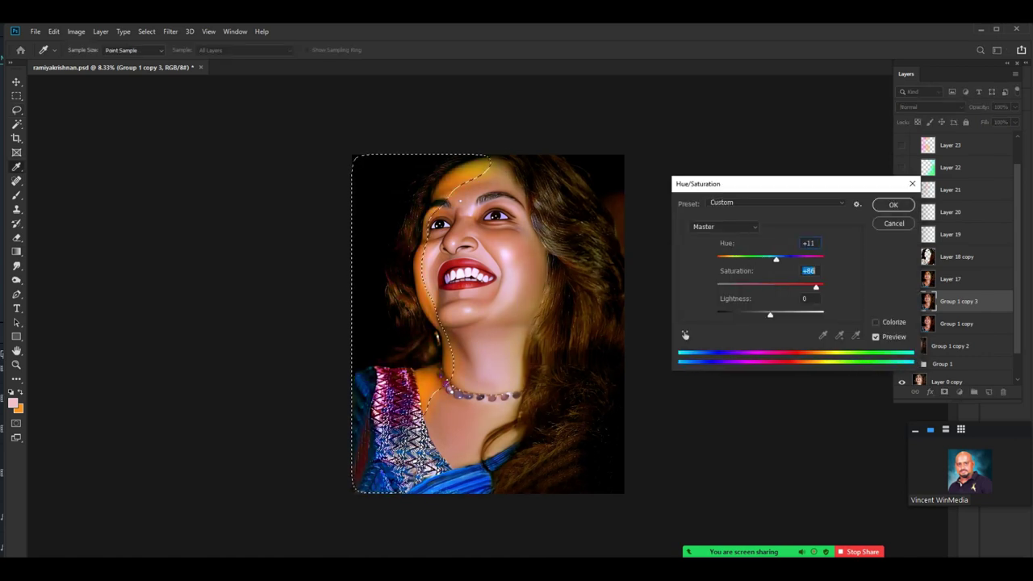
key(Return)
Try Color Balance on the selection, shifting the highlights to +9 green and -59 yellow, and deselect.
key(ctrl+b)
drag(733, 234, 705, 234)
click(764, 263)
drag(734, 234, 702, 234)
drag(733, 221, 743, 220)
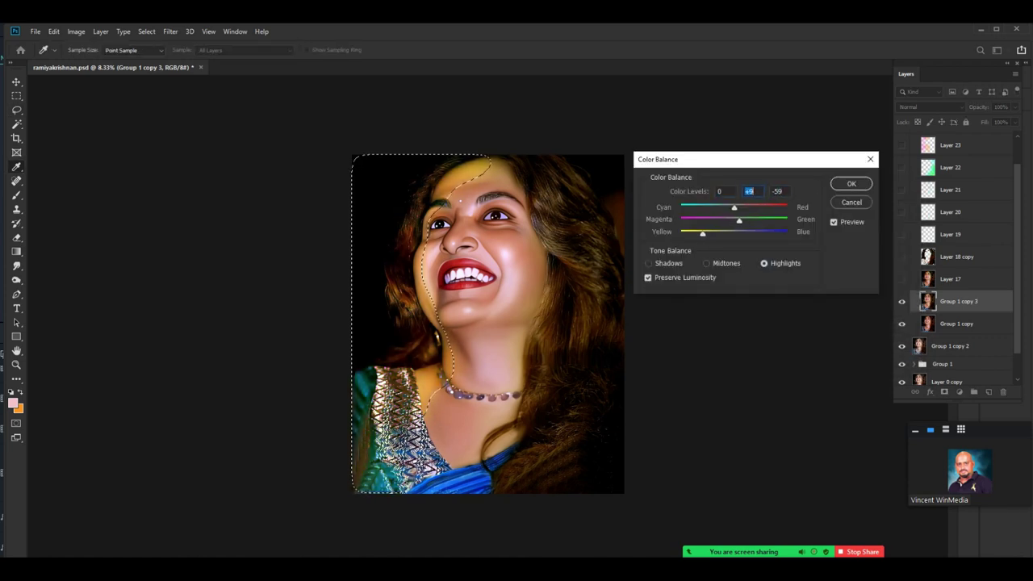
key(Return)
key(ctrl+d)
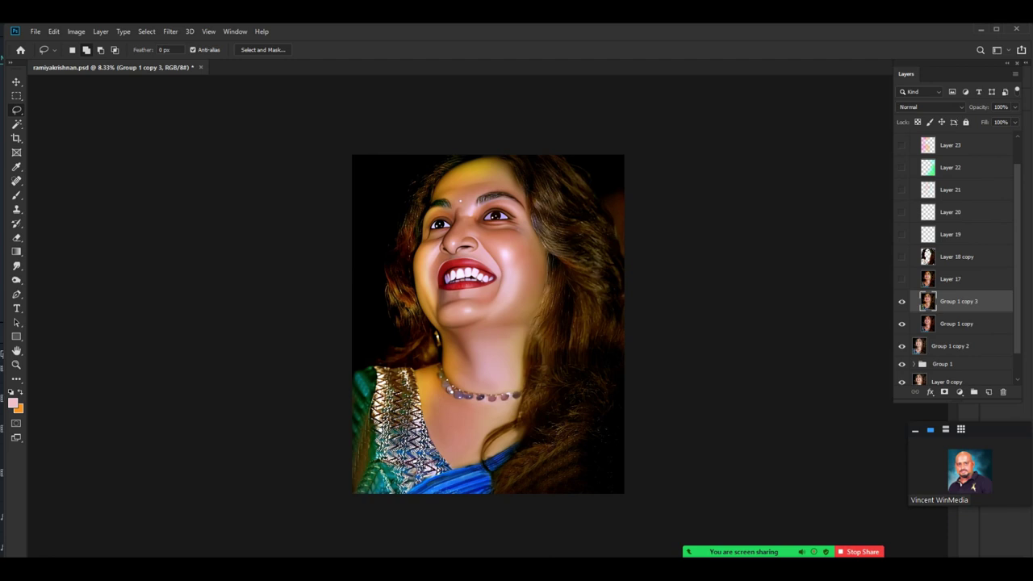
Undo the colour adjustments and discard the duplicate of Group 1 copy, leaving Layer 17 shown.
key(ctrl+z)
key(ctrl+z)
key(ctrl+z)
key(ctrl+z)
key(ctrl+z)
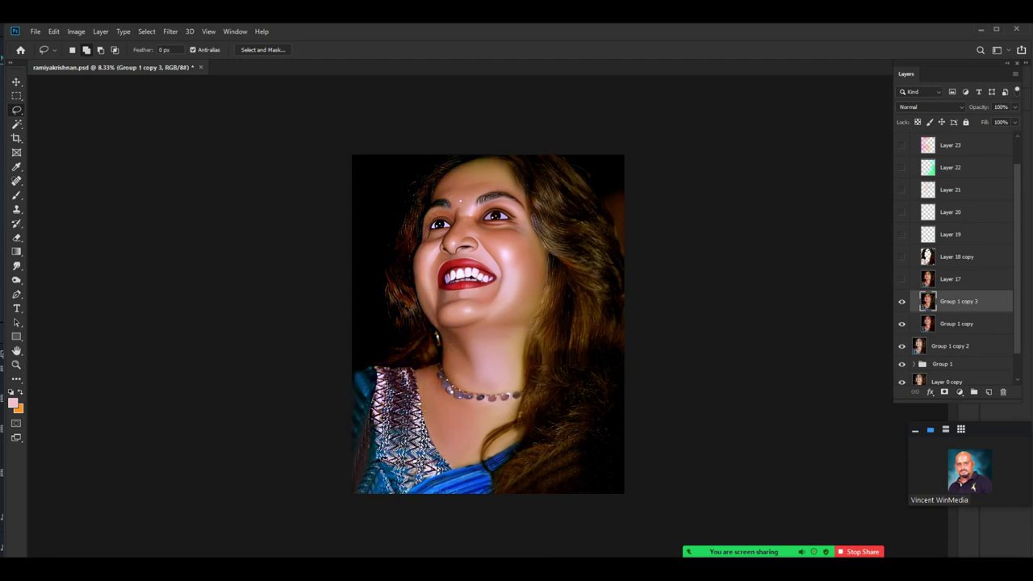
click(901, 279)
click(901, 301)
key(ctrl+z)
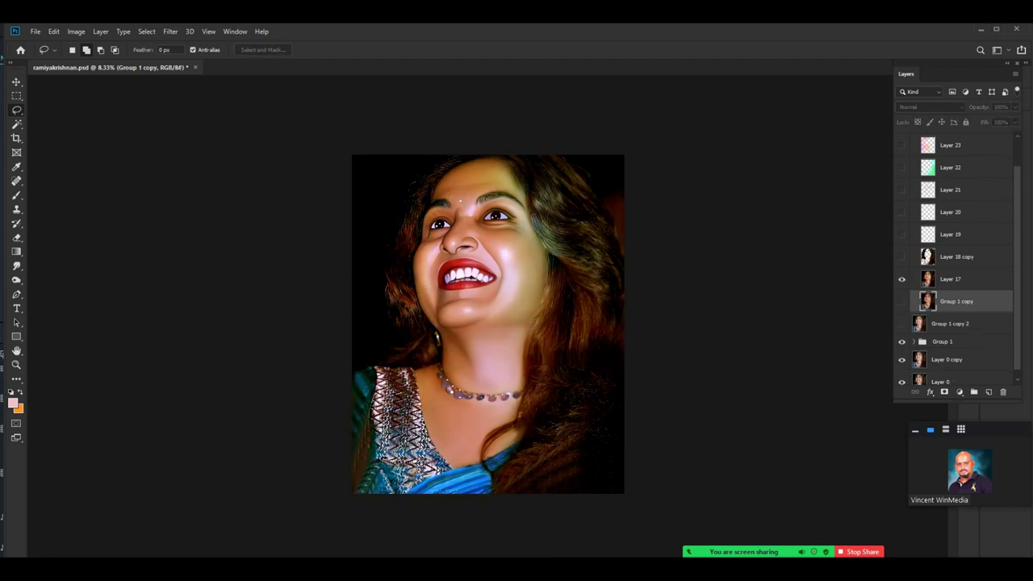
Duplicate Layer 17 with Group 1 copy hidden, ready for hair smudging with the Smudge tool.
scroll(774, 207, up, 6)
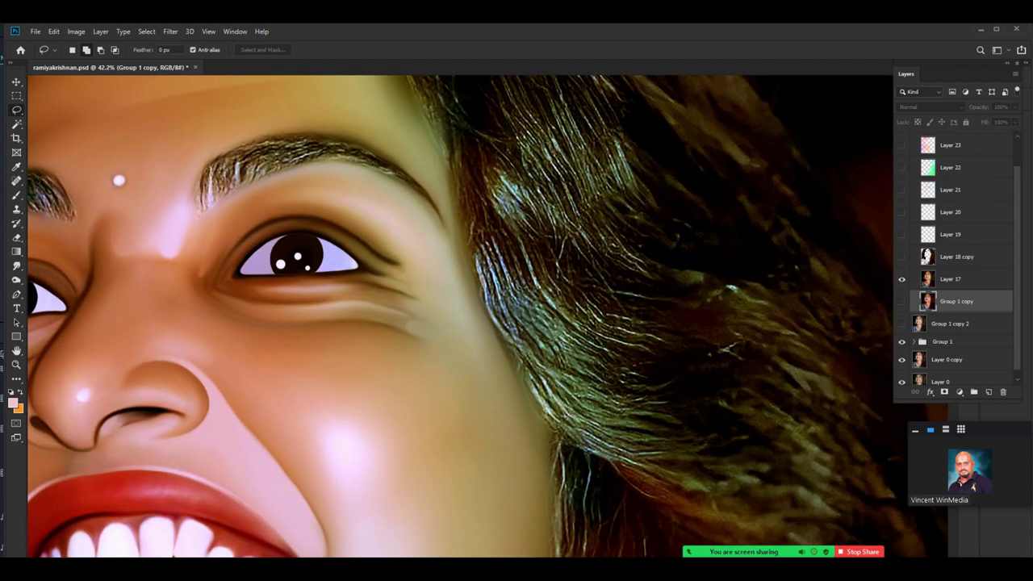
click(902, 279)
key(r)
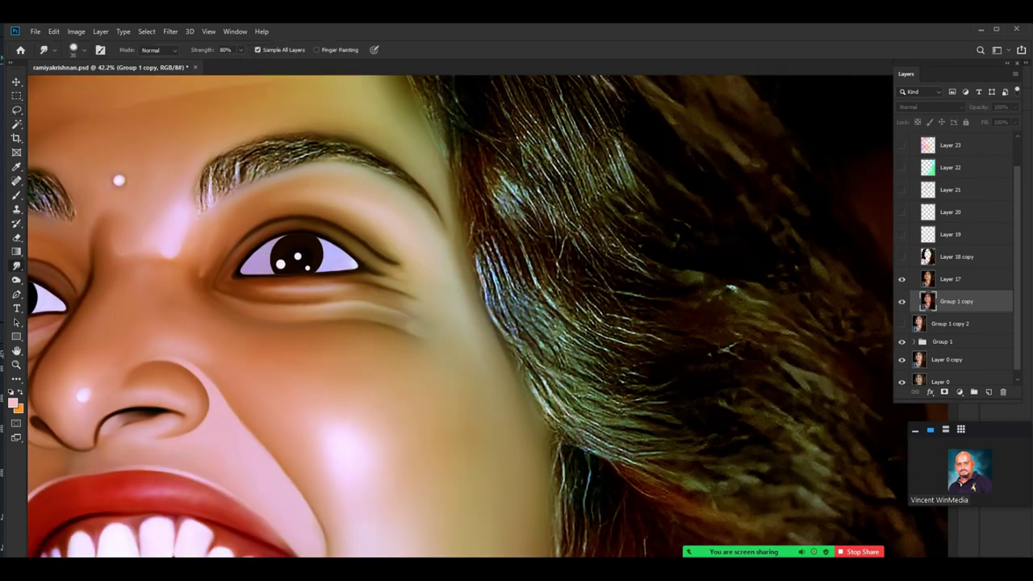
key(ctrl+j)
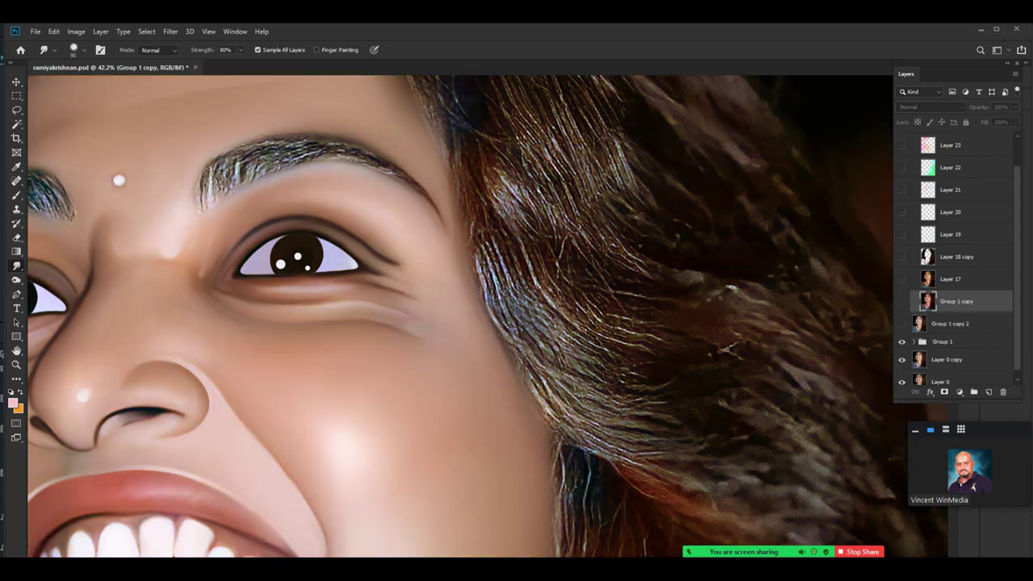
key(Delete)
key(ctrl+j)
Smudge the frizzy hair strands beside the eye and cheek into smooth flowing locks on Layer 17 copy, using a larger brush.
mouse_move(486, 240)
mouse_down()
mouse_move(514, 342)
mouse_move(529, 307)
mouse_move(557, 371)
mouse_up()
scroll(516, 322, down, 1)
key(])
drag(516, 286, 618, 384)
mouse_move(520, 313)
mouse_down()
mouse_move(536, 340)
mouse_move(608, 391)
mouse_up()
mouse_move(503, 330)
mouse_down()
mouse_move(552, 380)
mouse_move(606, 402)
mouse_up()
drag(523, 373, 624, 419)
drag(556, 382, 639, 409)
mouse_move(547, 326)
mouse_down()
mouse_move(616, 373)
mouse_move(649, 363)
mouse_up()
mouse_move(561, 288)
mouse_down()
mouse_move(619, 319)
mouse_move(545, 322)
mouse_move(500, 206)
mouse_move(553, 318)
mouse_move(500, 377)
mouse_move(607, 439)
mouse_up()
drag(563, 411, 626, 444)
drag(556, 283, 587, 477)
Smudge the hairline along the forehead and temple, continuing down the locks beside the eye.
drag(343, 183, 428, 234)
drag(407, 184, 448, 297)
drag(413, 243, 496, 452)
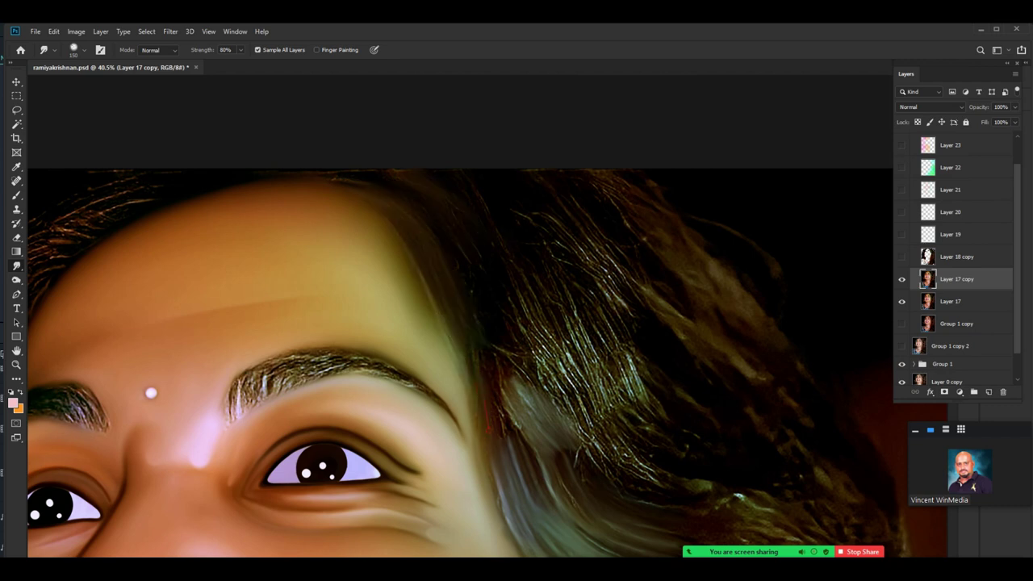
drag(501, 500, 503, 363)
mouse_move(530, 329)
mouse_down()
mouse_move(576, 403)
mouse_move(539, 465)
mouse_up()
drag(539, 484, 516, 206)
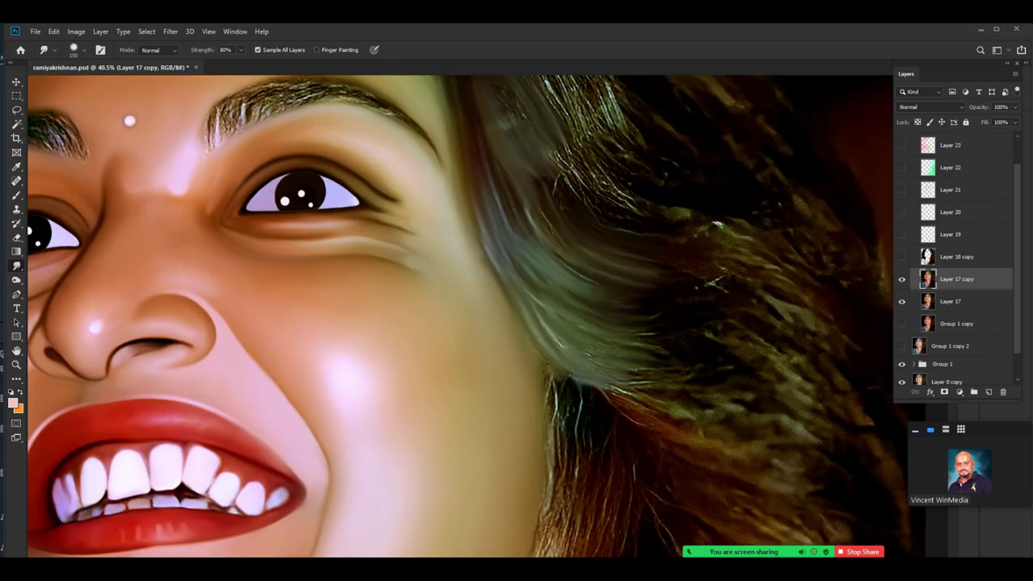
drag(517, 387, 548, 222)
Show Layer 18 copy temporarily to examine how its smoothed hair flows beside the cheek and neck.
click(901, 256)
drag(371, 113, 726, 391)
drag(694, 541, 228, 88)
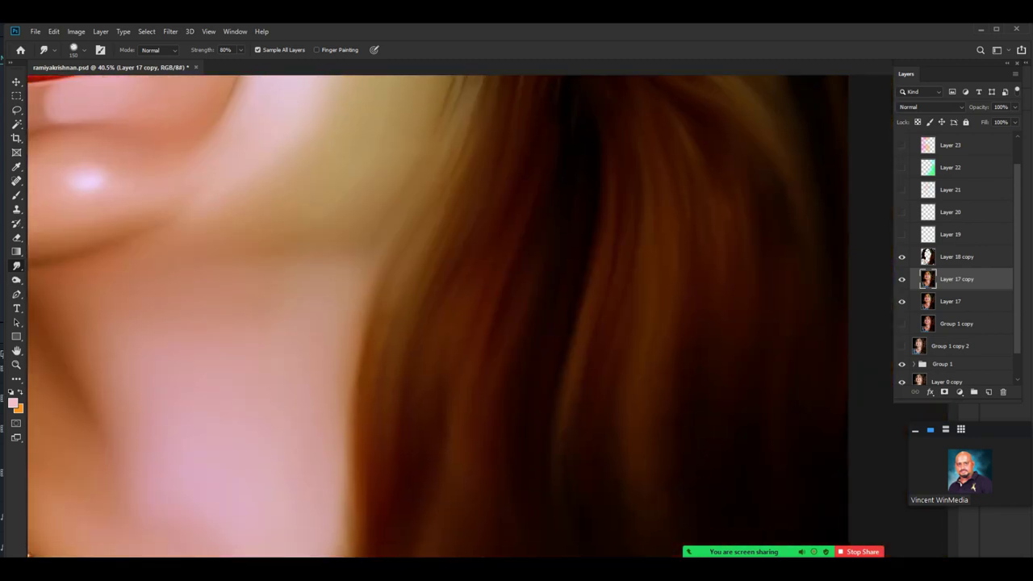
drag(484, 121, 484, 520)
click(901, 257)
Smudge the dark hair strands beside the cheek downward with an enlarged brush.
drag(484, 452, 484, 259)
key(bracketright)
key(bracketright)
drag(545, 236, 542, 303)
drag(557, 218, 554, 292)
drag(516, 190, 512, 265)
mouse_move(501, 158)
mouse_down()
mouse_move(502, 223)
mouse_move(482, 269)
mouse_up()
drag(478, 133, 474, 250)
drag(468, 332, 450, 423)
Smooth the hair along the cheek and jaw edge with long downward smudge strokes and a smaller brush.
key(bracketleft)
mouse_move(493, 299)
mouse_down()
mouse_move(478, 398)
mouse_move(499, 360)
mouse_up()
drag(518, 291, 486, 409)
drag(528, 227, 515, 369)
drag(486, 303, 476, 362)
drag(483, 247, 463, 341)
drag(463, 273, 413, 440)
drag(442, 392, 419, 457)
drag(471, 408, 435, 470)
mouse_move(448, 427)
mouse_down()
mouse_move(464, 355)
mouse_move(462, 283)
mouse_move(436, 347)
mouse_up()
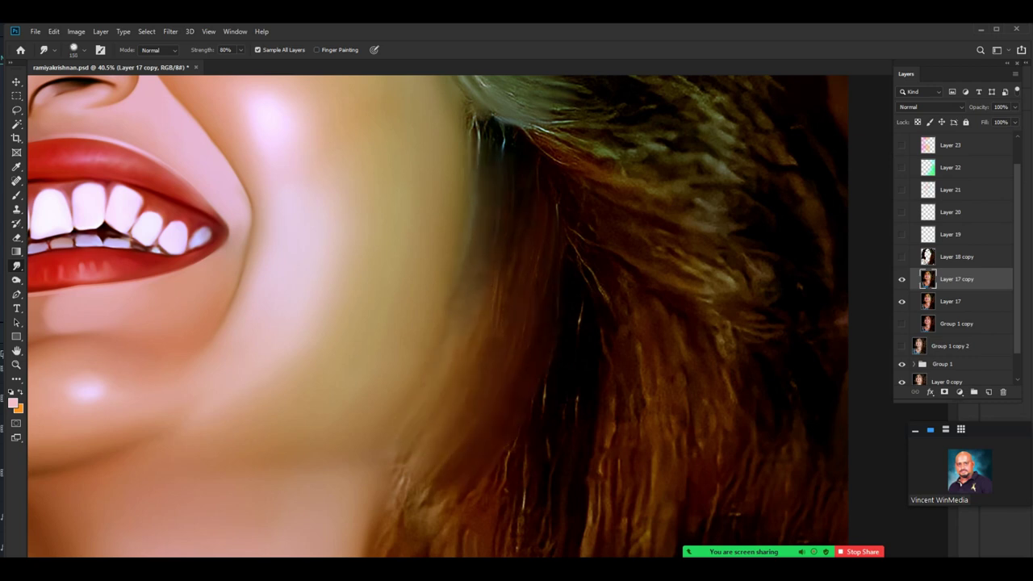
drag(476, 206, 464, 322)
mouse_move(484, 243)
mouse_down()
mouse_move(461, 348)
mouse_move(474, 388)
mouse_up()
Smudge the bright hair strands beside the forehead and temple into soft dark streaks.
scroll(633, 454, down, 5)
scroll(611, 239, up, 5)
mouse_move(510, 246)
mouse_down()
mouse_move(535, 323)
mouse_move(512, 357)
mouse_move(594, 429)
mouse_up()
drag(505, 228, 576, 349)
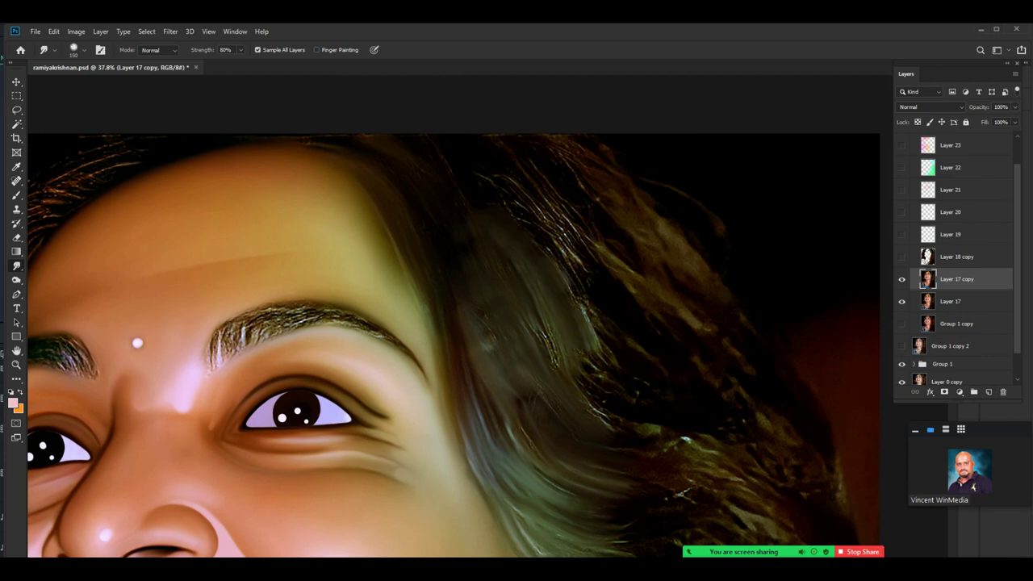
scroll(565, 363, down, 5)
scroll(571, 476, up, 5)
scroll(581, 316, down, 1)
Switch the Smudge tool to a dotted 100-pixel brush tip for the hair beside the temple and compare the result with Layer 18 copy.
right_click(581, 316)
double_click(717, 329)
scroll(517, 347, up, 3)
drag(516, 314, 504, 514)
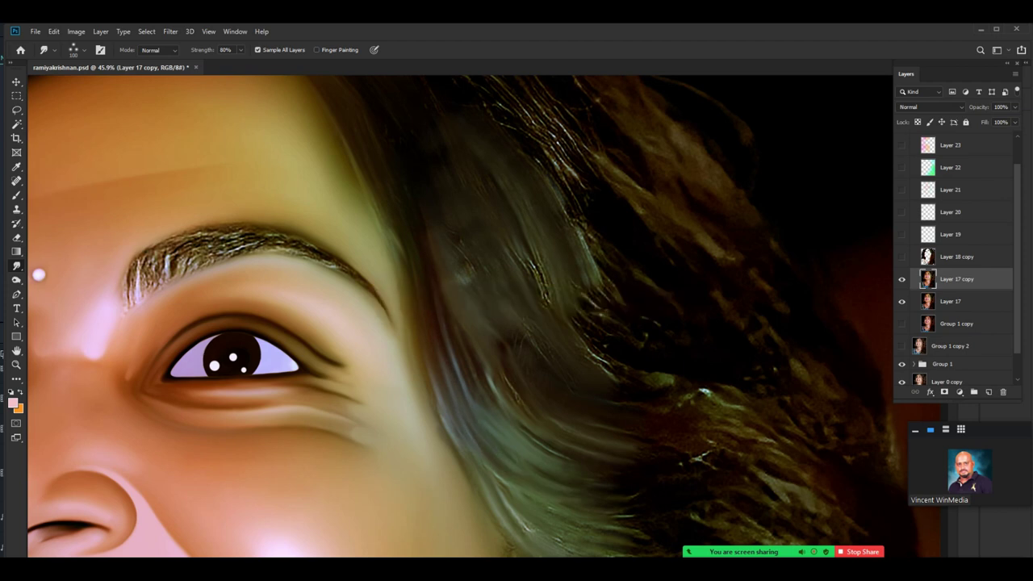
scroll(460, 315, down, 6)
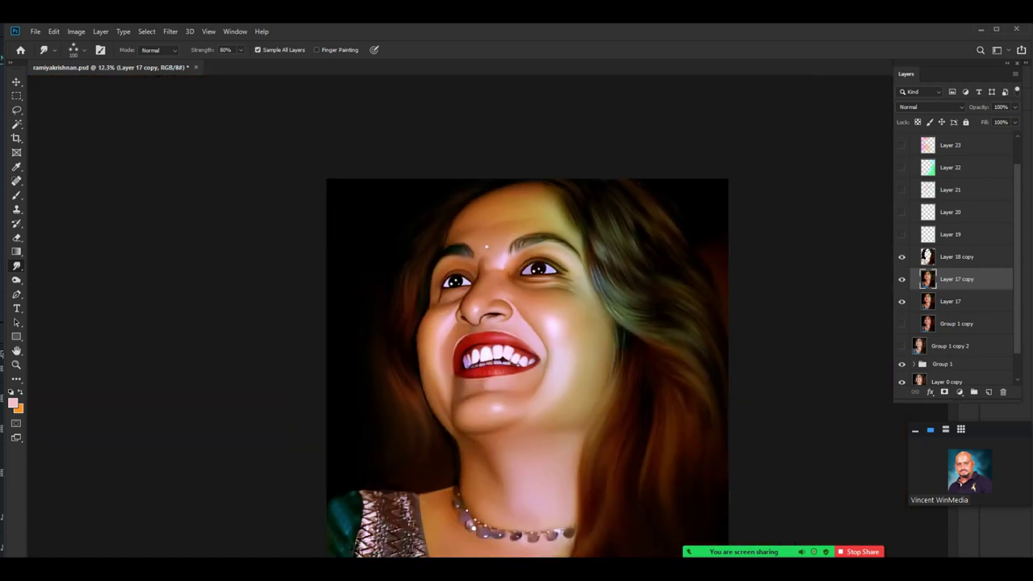
Delete the Layer 17 copy and show Layer 19 with the painted eyelashes.
scroll(560, 342, up, 3)
key(Delete)
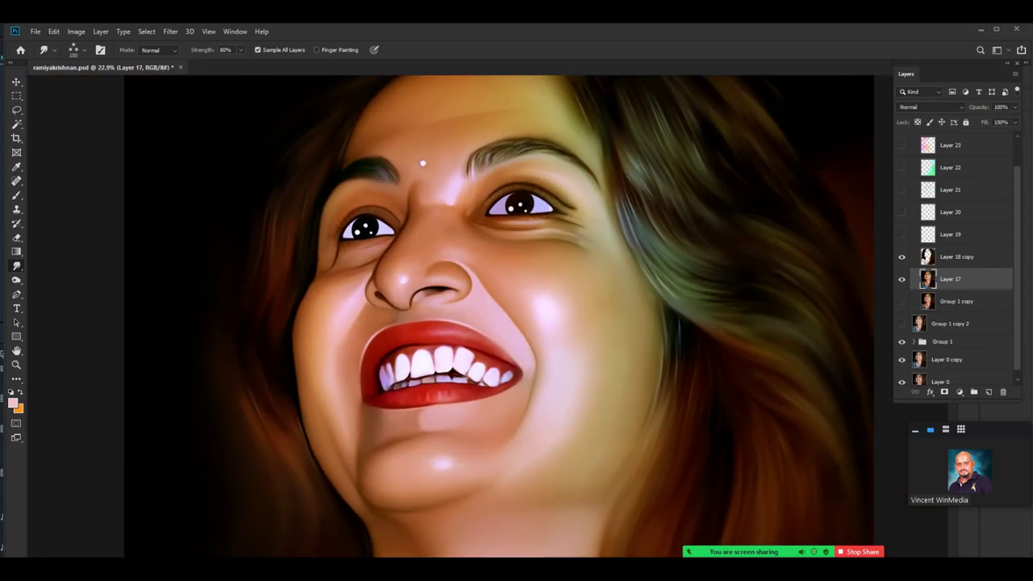
click(901, 235)
Choose an angled elliptical Brush tip for the eyelashes and let Pen Pressure control its size in Shape Dynamics.
scroll(514, 234, up, 7)
drag(266, 242, 736, 350)
key(b)
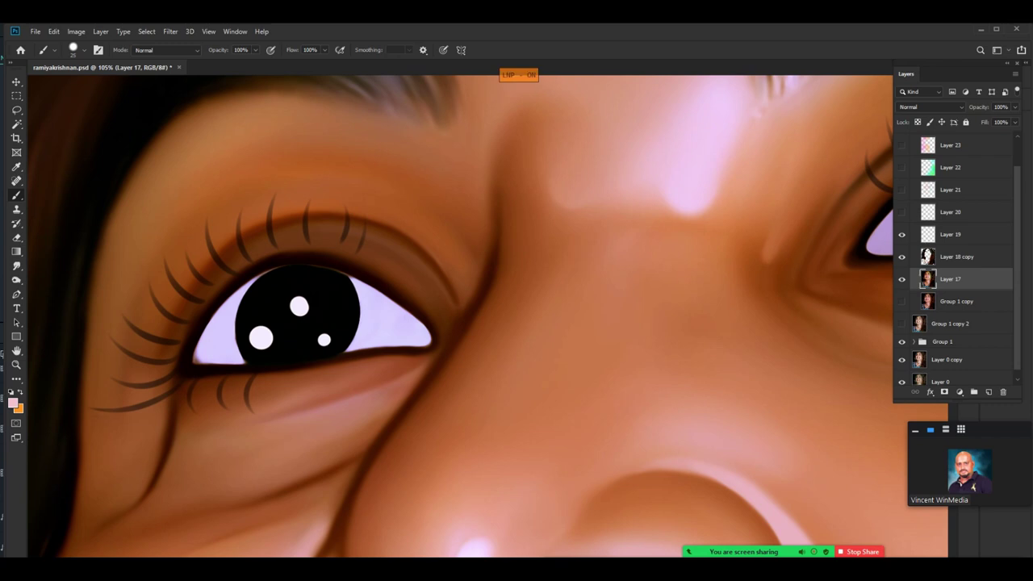
right_click(500, 315)
double_click(825, 357)
key(F5)
click(707, 382)
click(717, 330)
click(818, 325)
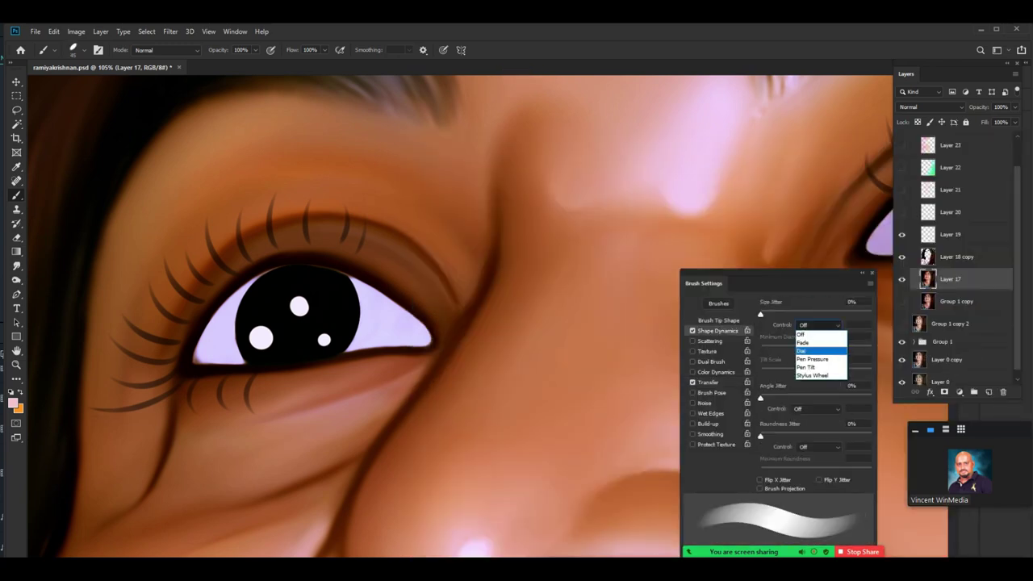
click(817, 358)
Set the eyelash brush tip to 90% hardness and a 15-pixel size.
click(718, 321)
drag(859, 446, 861, 446)
drag(784, 379, 767, 379)
Try painting thin curved eyelashes along the upper eyelid and undo the strokes.
drag(375, 247, 394, 299)
drag(413, 238, 414, 301)
drag(428, 256, 429, 310)
drag(350, 220, 354, 264)
drag(294, 209, 312, 255)
drag(241, 215, 277, 256)
drag(187, 257, 218, 298)
drag(177, 291, 213, 314)
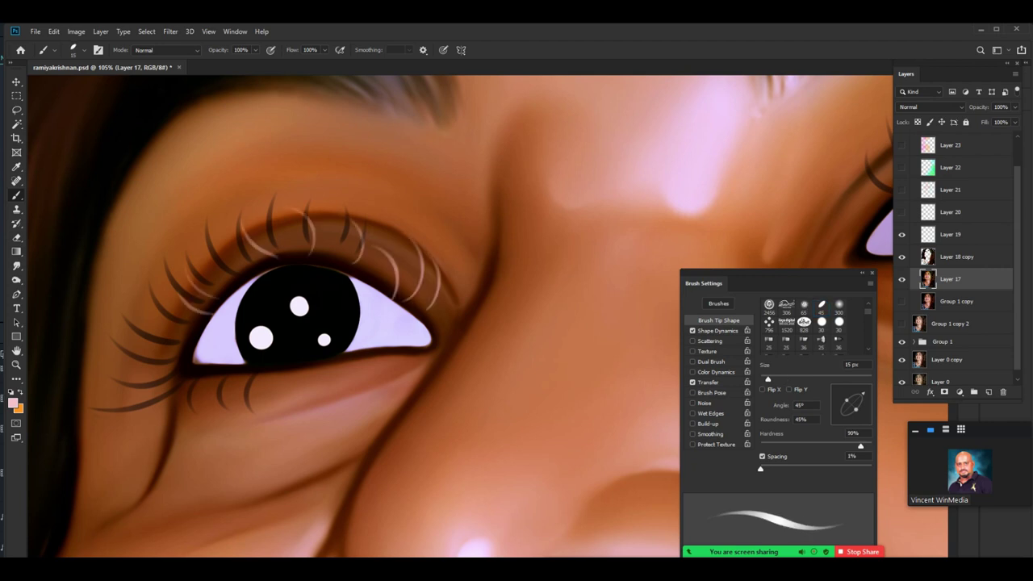
key(ctrl+z)
key(ctrl+z)
key(ctrl+z)
key(ctrl+z)
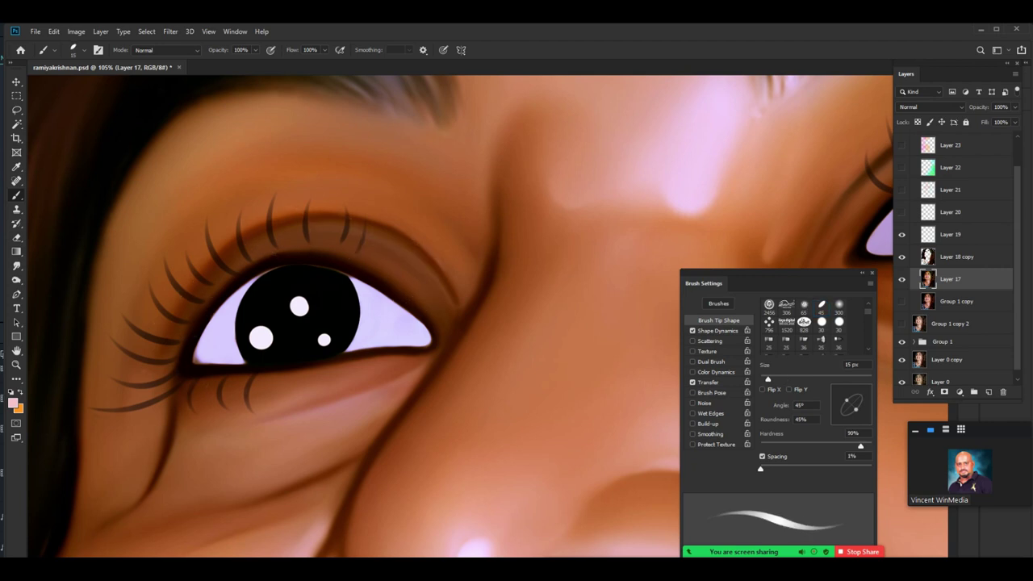
Close the brush settings and show Layer 20 with the other eye's lashes.
scroll(460, 314, down, 5)
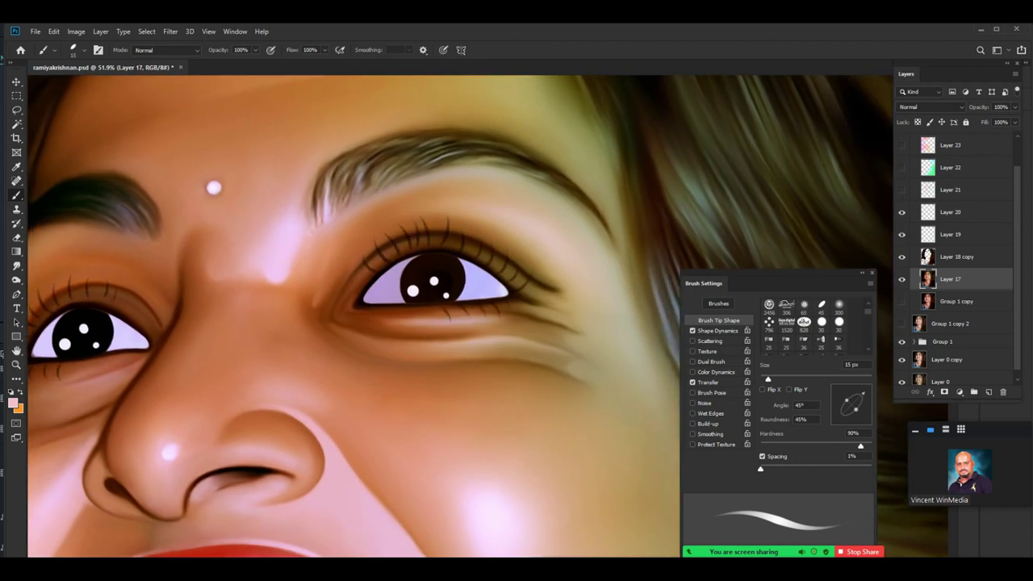
scroll(517, 315, down, 5)
click(872, 273)
click(902, 212)
scroll(418, 141, down, 3)
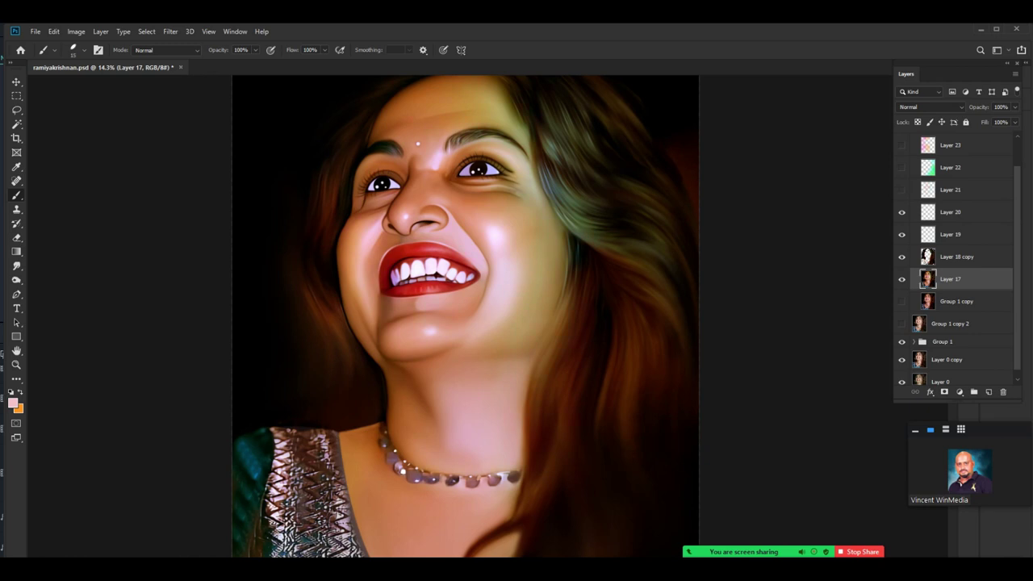
Preview Layers 21, 22 and 23 over the portrait and hide Layers 19 through 23.
click(901, 190)
click(950, 190)
click(950, 212)
click(901, 168)
click(901, 145)
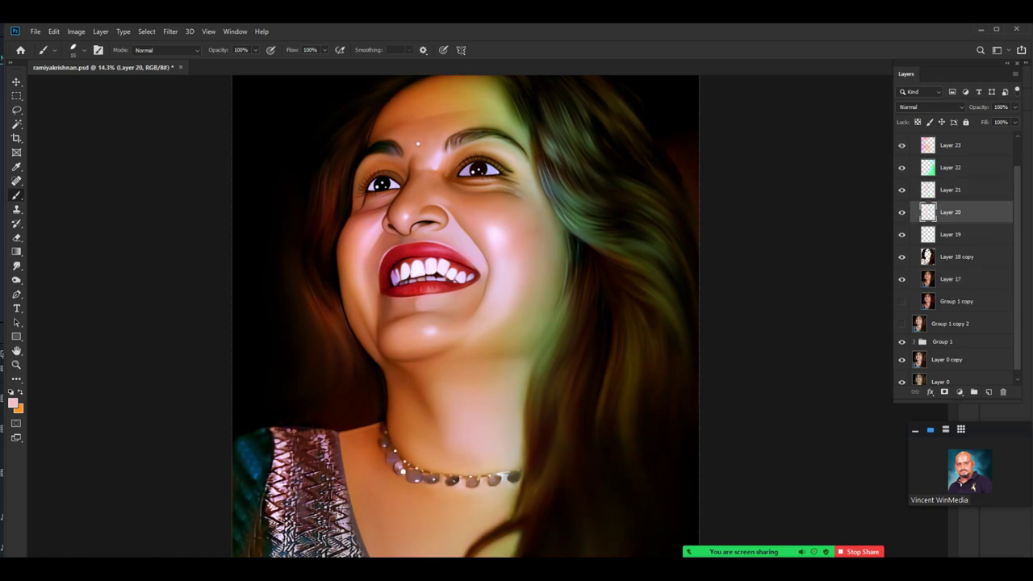
drag(901, 212, 901, 145)
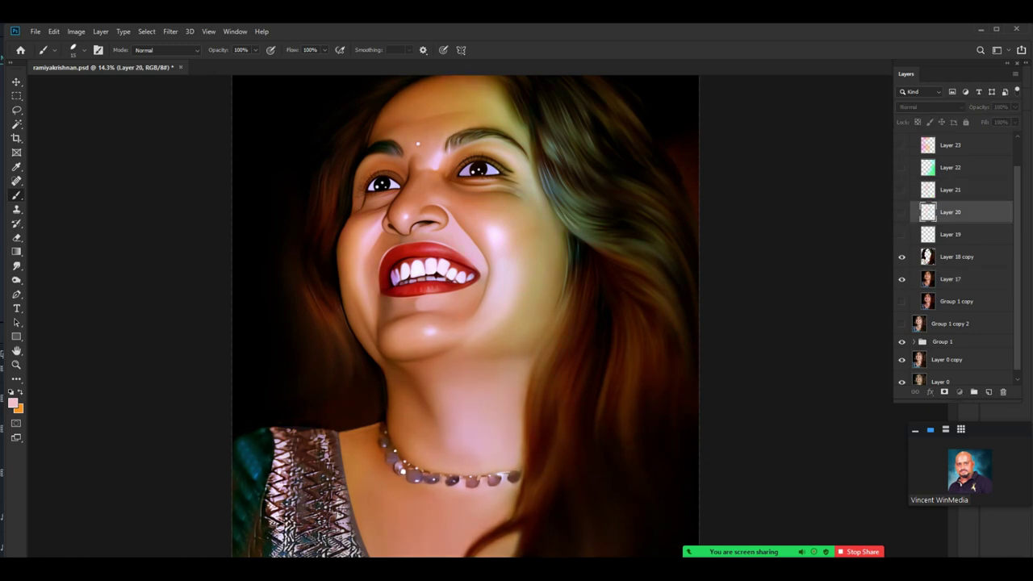
Add a new layer directly below Layer 19 and set its blend mode to Color.
click(951, 235)
key(ctrl+shift+n)
key(Return)
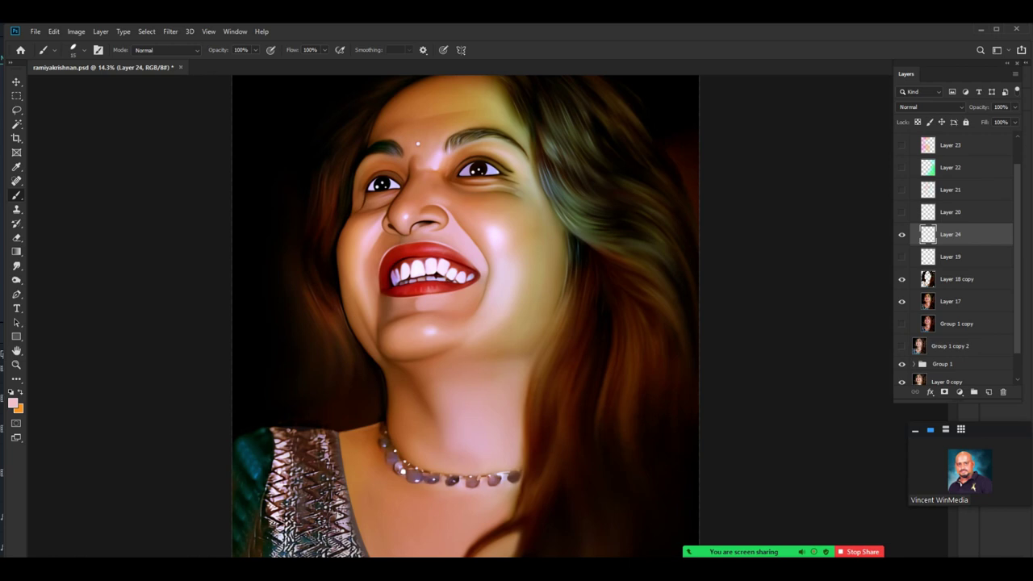
key(ctrl+[)
click(931, 107)
click(919, 362)
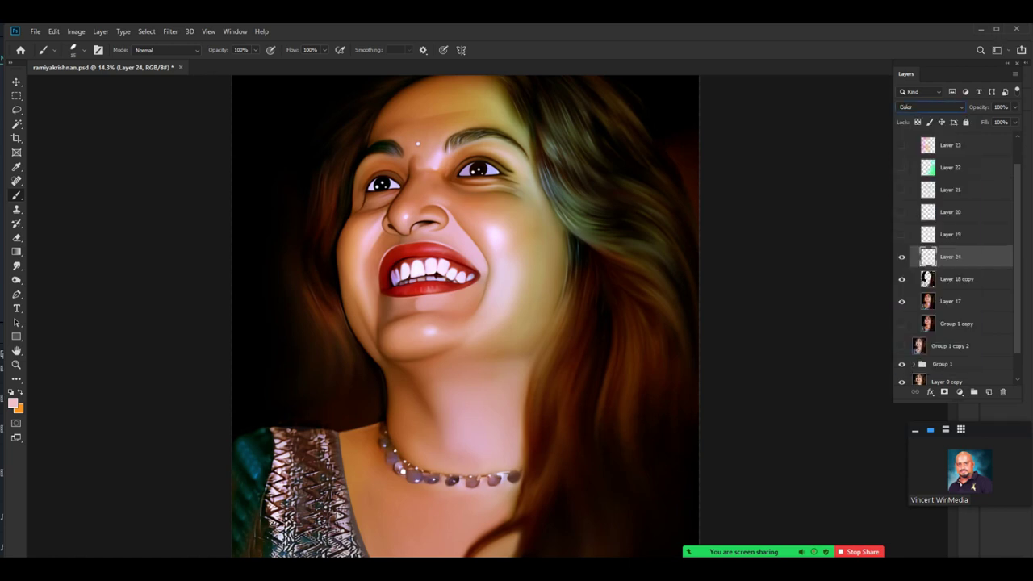
Switch to a soft round Brush tip with 0% hardness and enlarge it to 800 pixels.
right_click(342, 242)
double_click(650, 387)
key(F5)
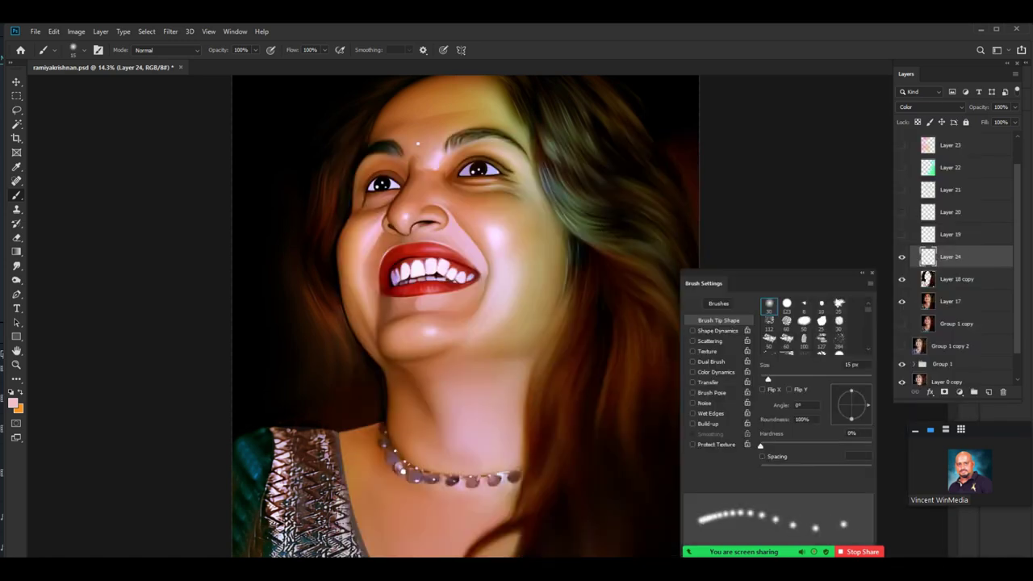
key(F5)
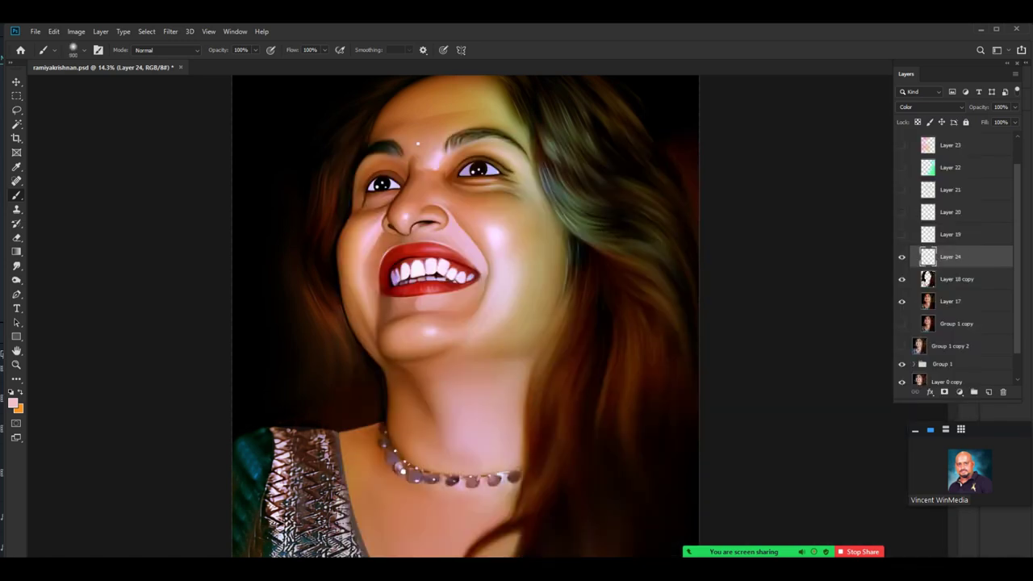
key(ctrl+minus)
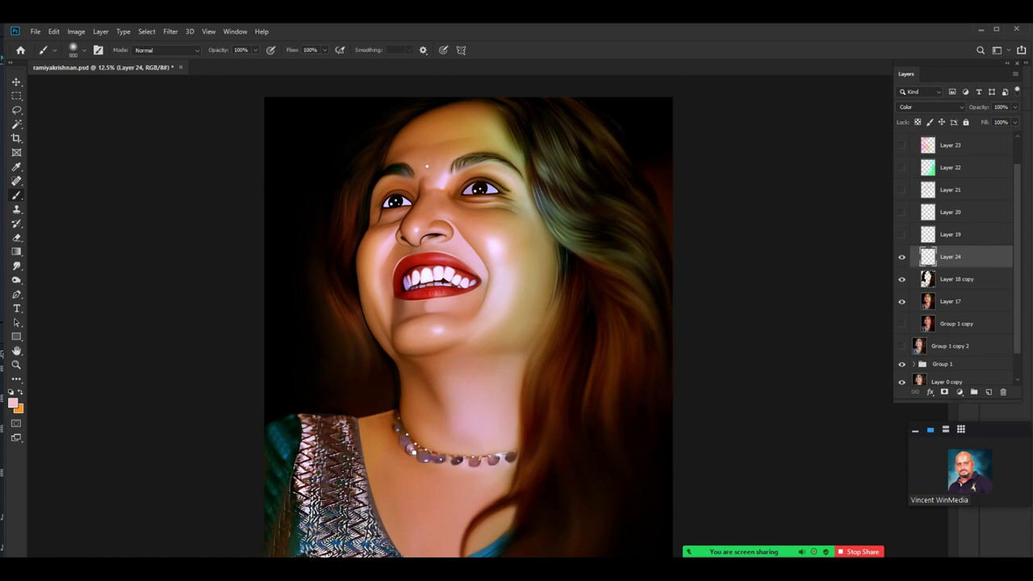
Display the colour swatches, pick a pink foreground colour and lower the brush opacity to 5%.
click(235, 31)
click(250, 378)
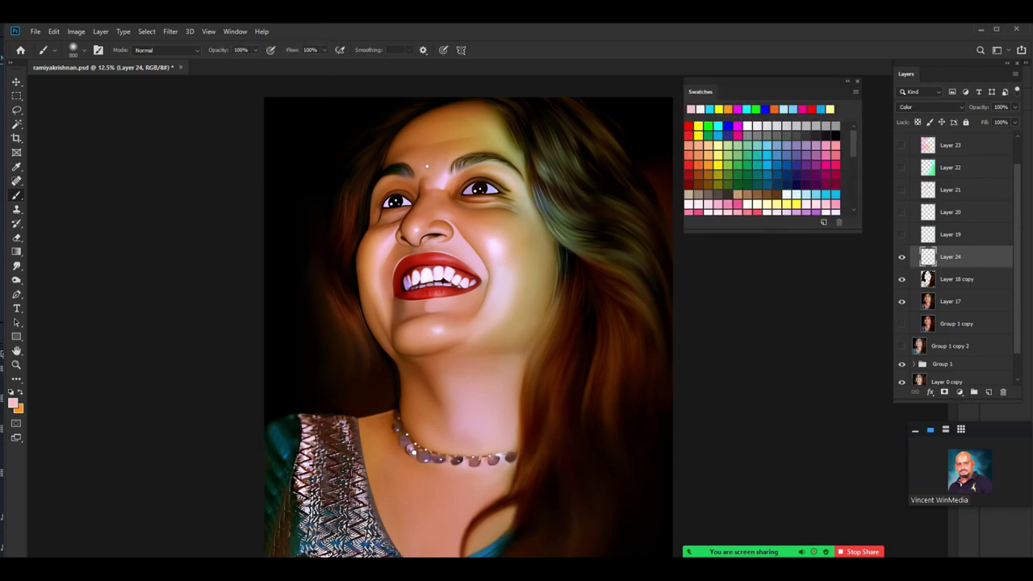
click(728, 204)
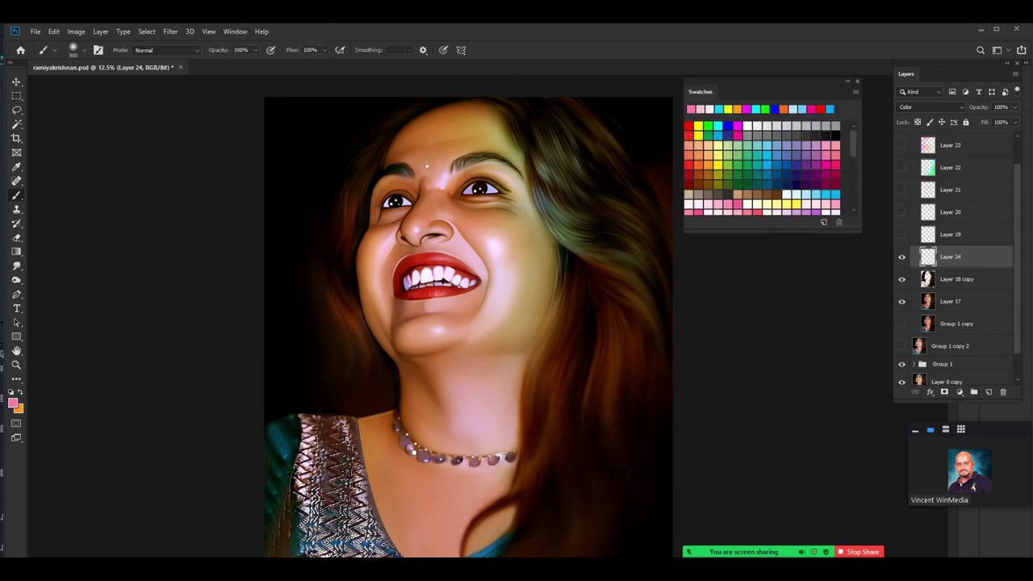
drag(255, 50, 206, 62)
scroll(495, 168, up, 5)
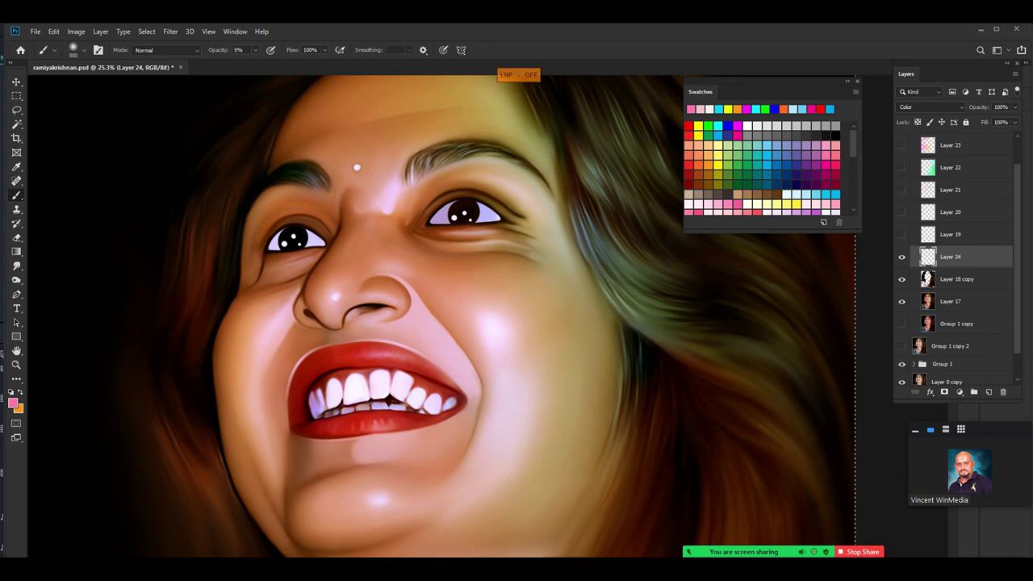
Tint the cheek softly pink with a 700-pixel brush and compare the portrait with and without the tint.
key(bracketleft)
key(bracketleft)
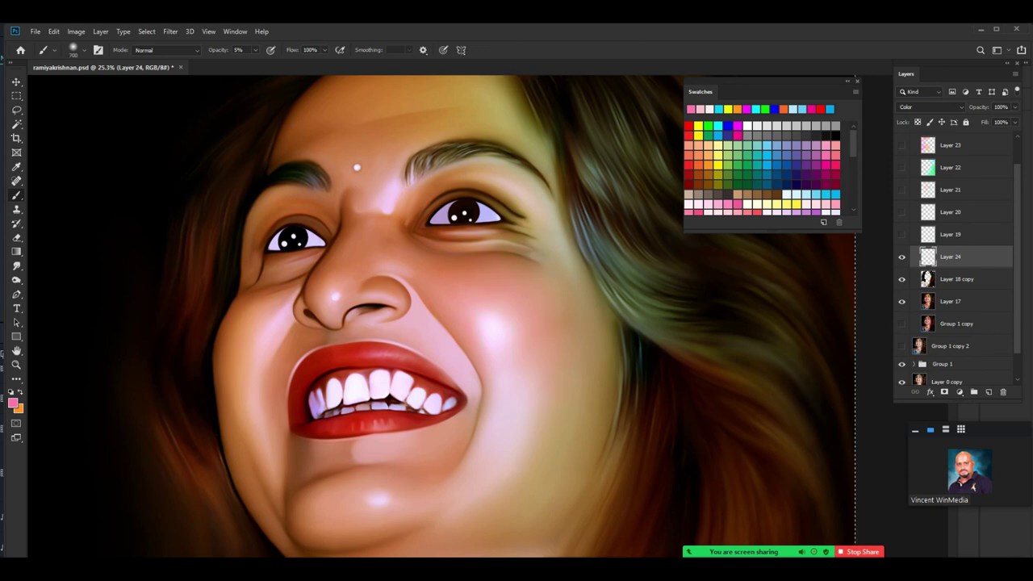
click(901, 257)
click(901, 257)
scroll(478, 317, down, 3)
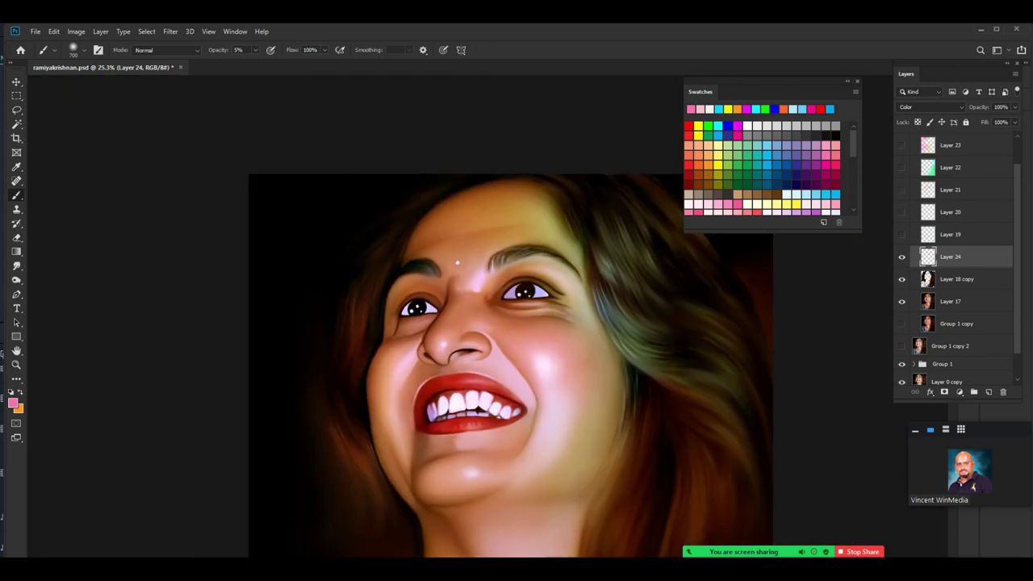
Try a stronger cyan tint along the jaw and neck with a 1100-pixel brush and undo the stroke.
double_click(707, 165)
key(Escape)
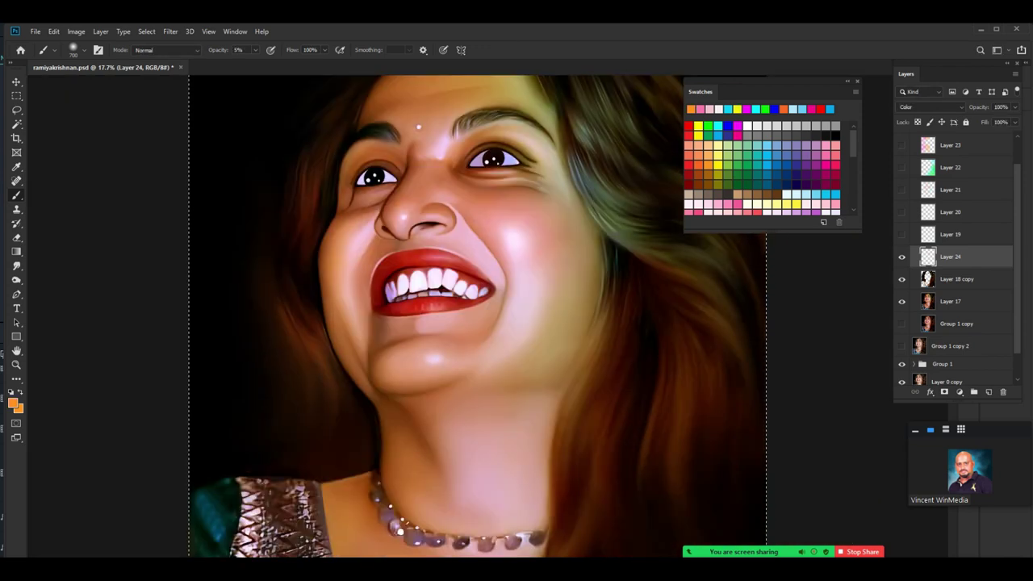
click(717, 126)
click(255, 50)
drag(255, 63, 261, 63)
key(bracketright)
key(bracketright)
key(bracketright)
key(bracketright)
drag(593, 266, 524, 395)
scroll(571, 476, up, 2)
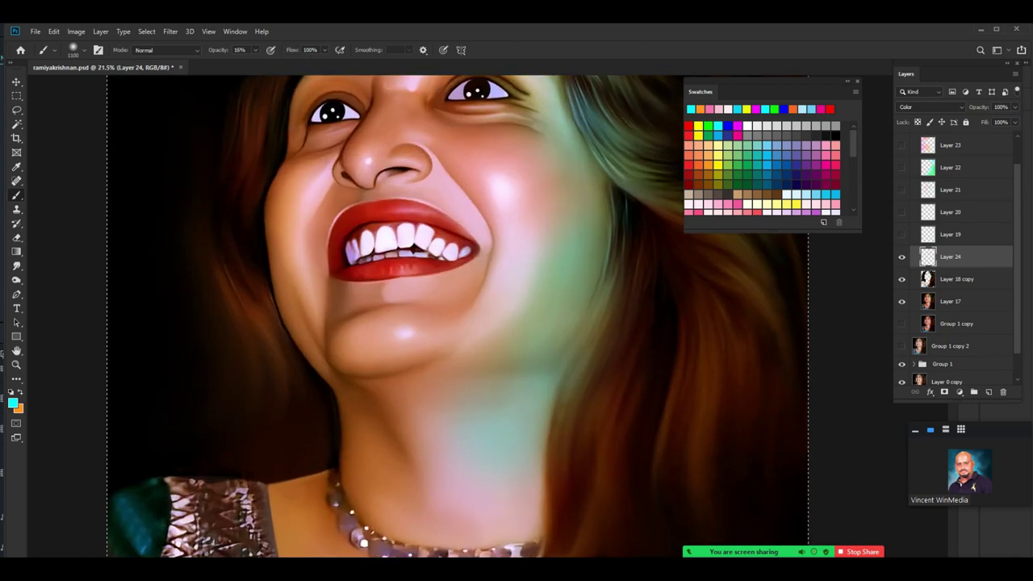
key(ctrl+z)
Set the brush opacity to 8% and delete the Color-mode tint layer.
scroll(304, 403, down, 4)
double_click(239, 50)
text(8)
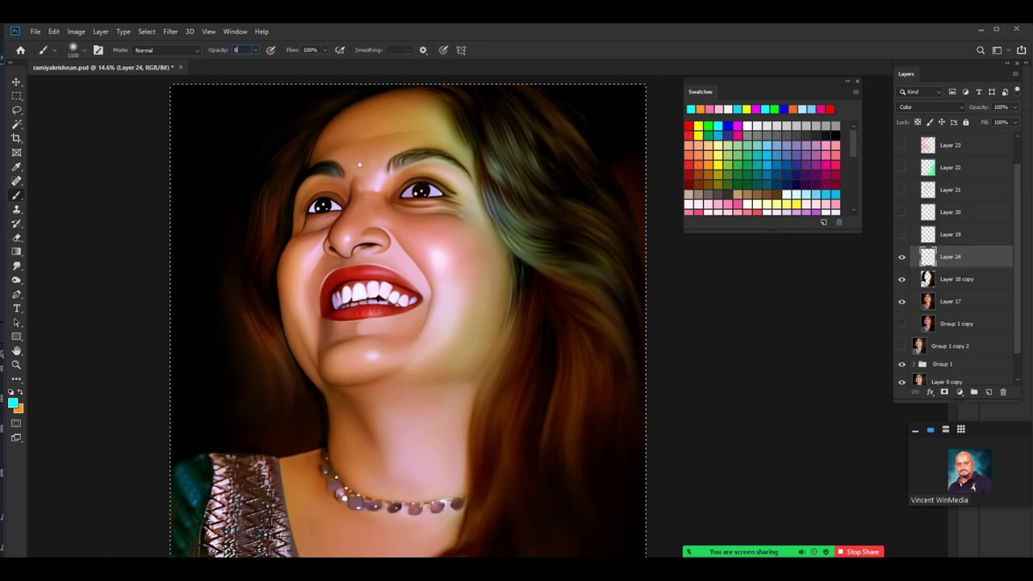
key(Delete)
key(Return)
Show Layers 19 through 23 again and clear the selection around the image.
click(951, 212)
click(901, 190)
click(901, 168)
click(901, 145)
click(901, 145)
click(902, 145)
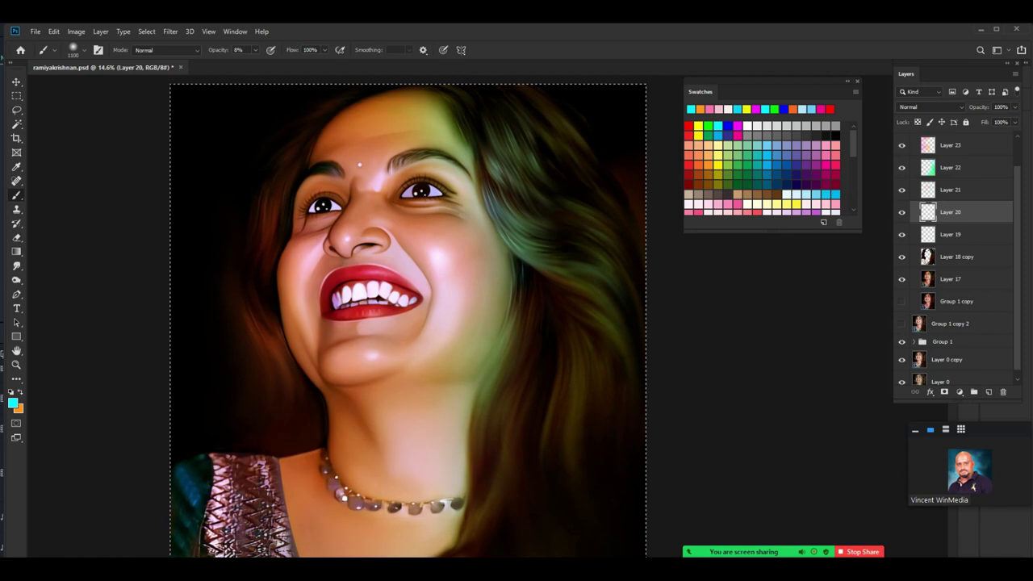
scroll(488, 323, down, 3)
key(ctrl+d)
Hide Layer 23, compare the portrait with and without Layer 22, and keep Layer 22 in Overlay mode.
click(901, 145)
click(902, 168)
click(901, 168)
click(901, 168)
click(950, 168)
click(901, 167)
click(930, 107)
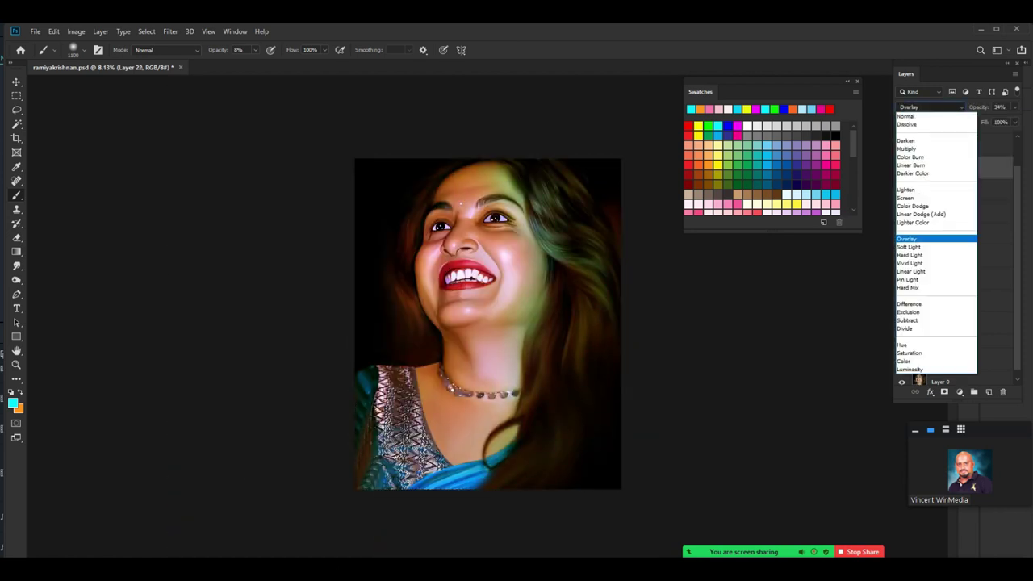
click(921, 239)
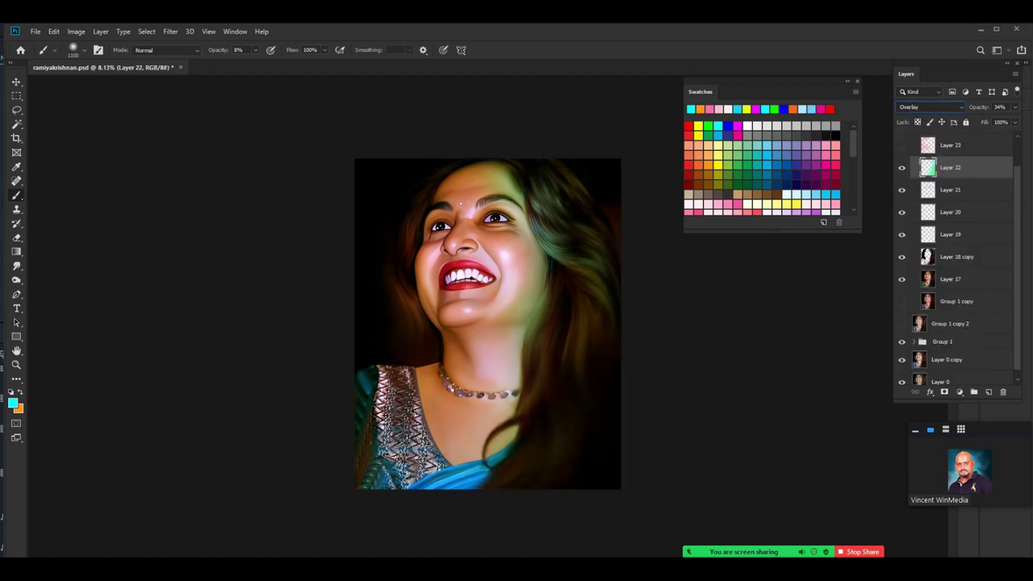
Shift the colour of Layer 22 toward green with Hue/Saturation.
key(ctrl+u)
mouse_move(696, 265)
mouse_down()
mouse_move(684, 265)
mouse_move(787, 265)
mouse_move(694, 265)
mouse_move(714, 265)
mouse_up()
click(857, 210)
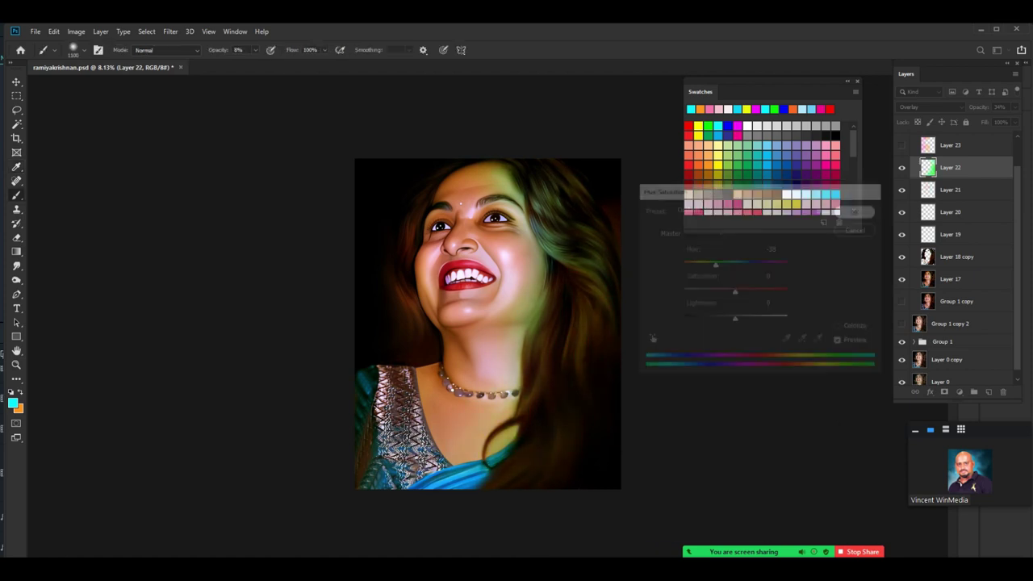
Show Layer 23 and shift its hue to -180 with Hue/Saturation.
click(950, 145)
click(901, 145)
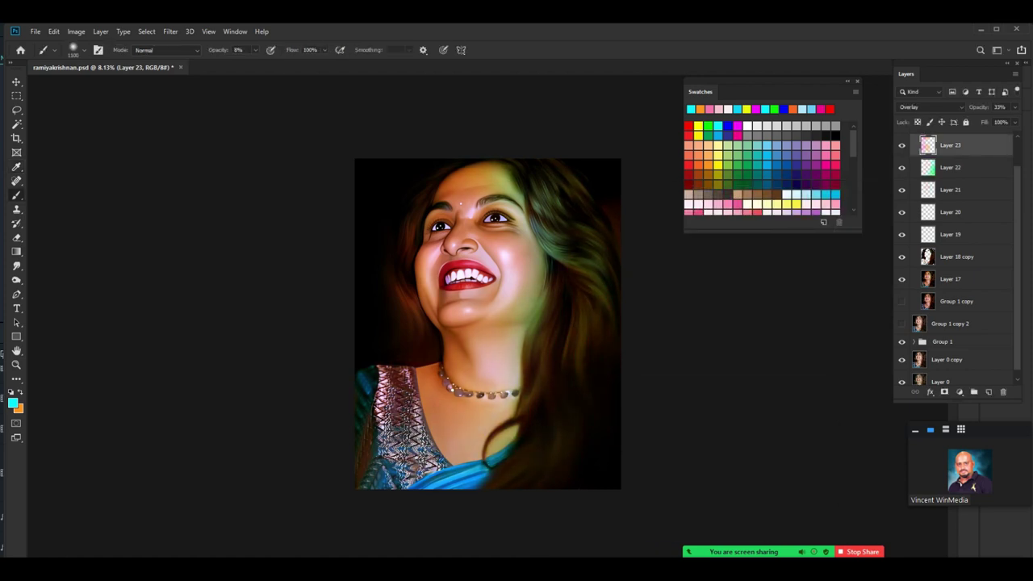
key(ctrl+u)
key(shift+Down)
key(shift+Down)
key(shift+Down)
key(shift+Down)
key(shift+Down)
key(shift+Down)
key(shift+Down)
key(shift+Down)
key(shift+Down)
key(shift+Down)
key(shift+Down)
key(shift+Down)
key(shift+Down)
key(shift+Down)
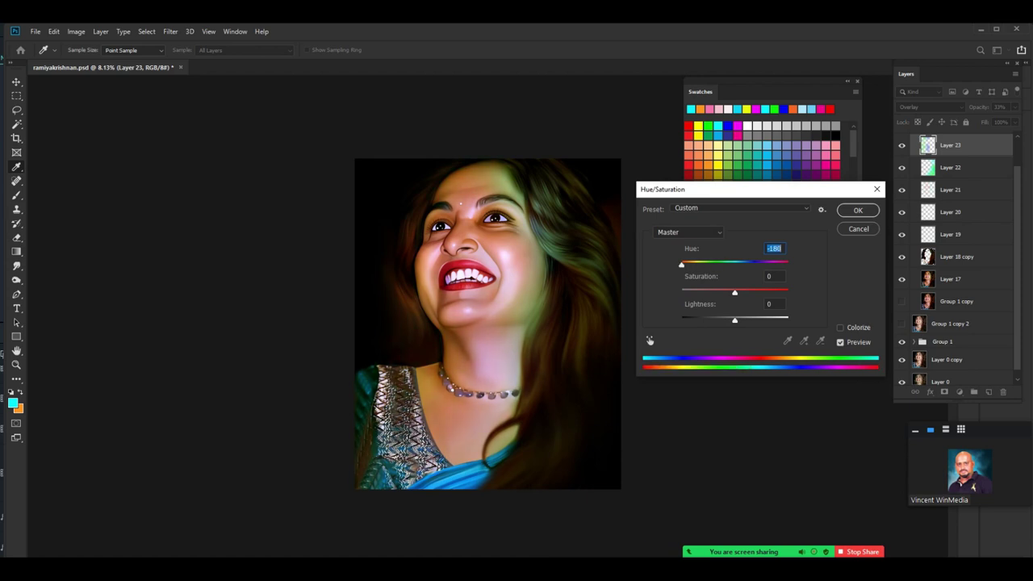
key(Return)
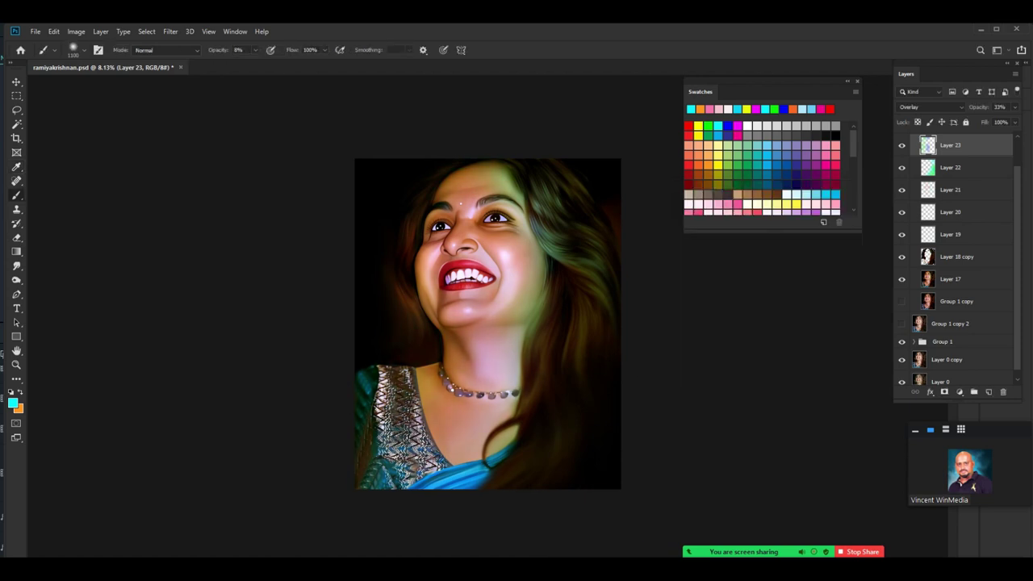
Group the layers from Layer 23 down to Group 1 copy 2 and compare the portrait with and without the group.
shift+click(951, 323)
key(ctrl+g)
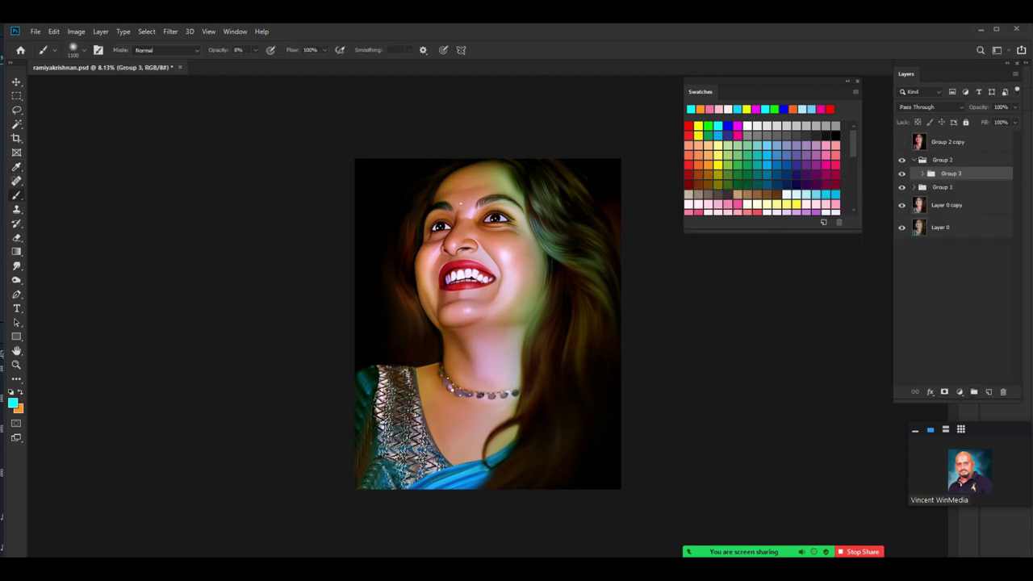
click(901, 173)
click(901, 174)
click(914, 160)
click(914, 159)
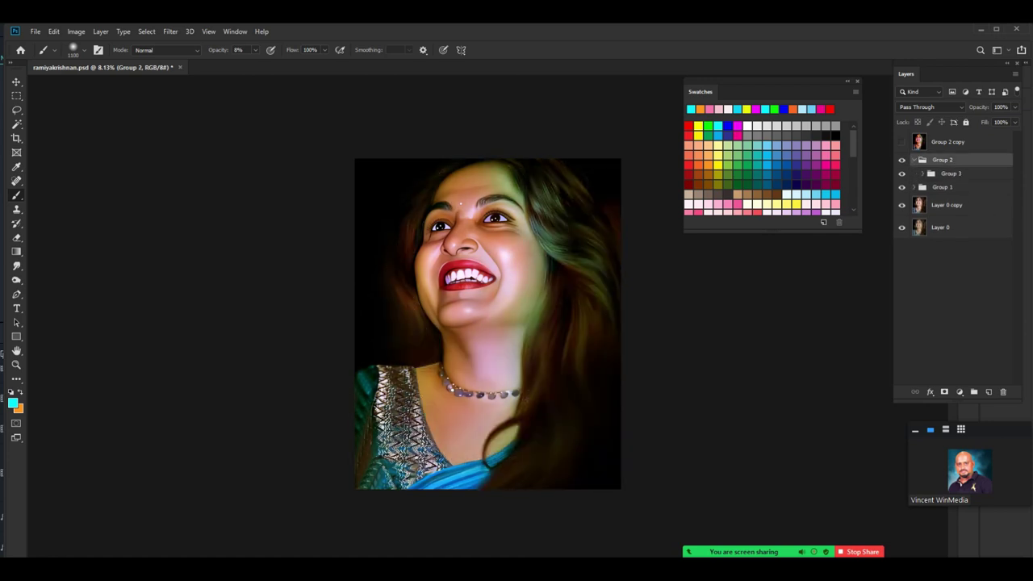
click(923, 173)
click(901, 174)
click(902, 174)
click(922, 173)
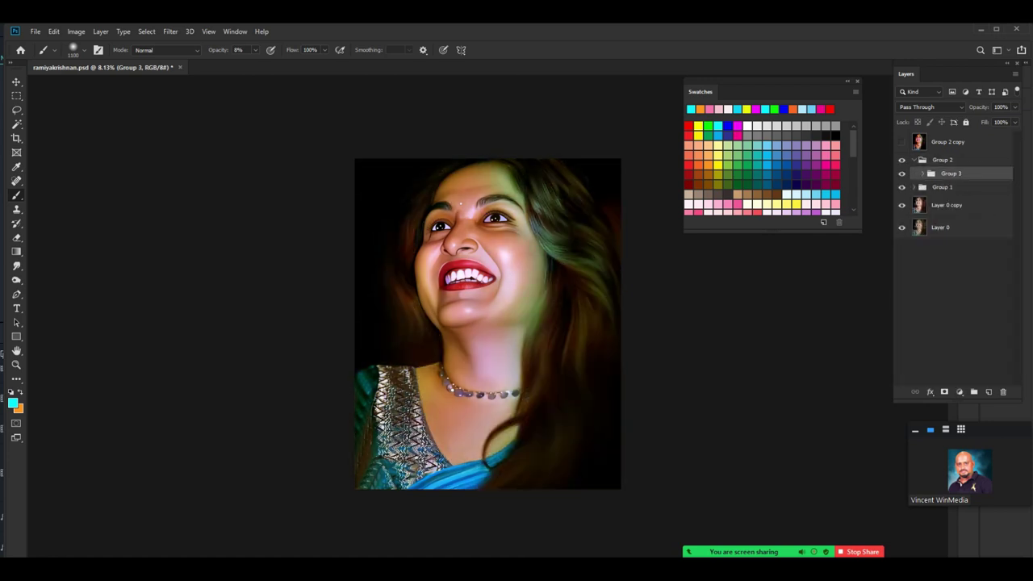
Compare Group 2 with Group 2 copy, duplicate Group 2 and merge the duplicate into a single layer.
click(942, 160)
click(901, 142)
click(901, 142)
click(914, 160)
click(914, 160)
click(923, 173)
click(922, 173)
key(ctrl+j)
key(ctrl+e)
Compare the merged layer with Group 2 copy and leave Group 2 copy hidden.
click(901, 142)
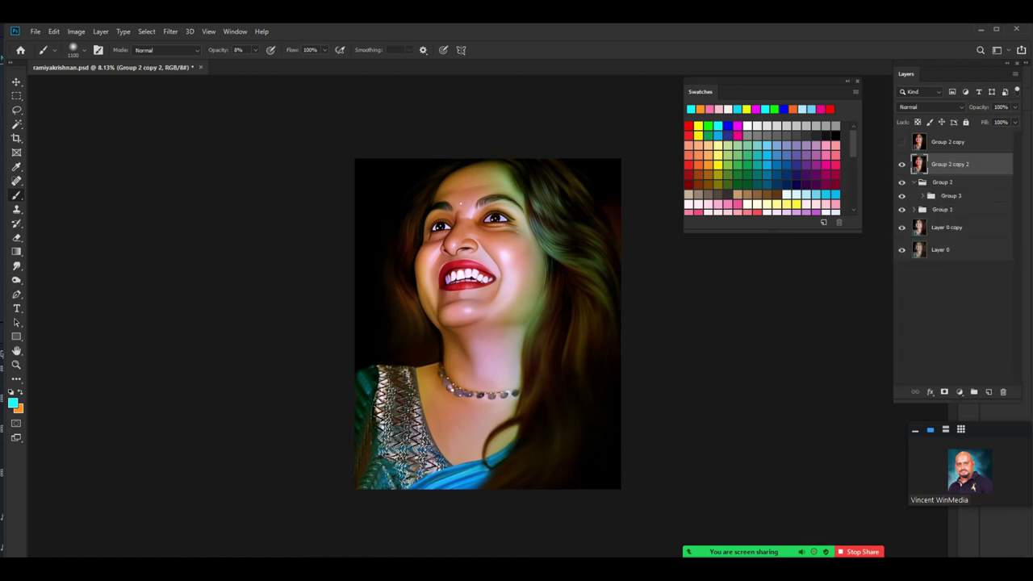
scroll(488, 388, up, 5)
click(901, 142)
scroll(488, 363, down, 3)
key(v)
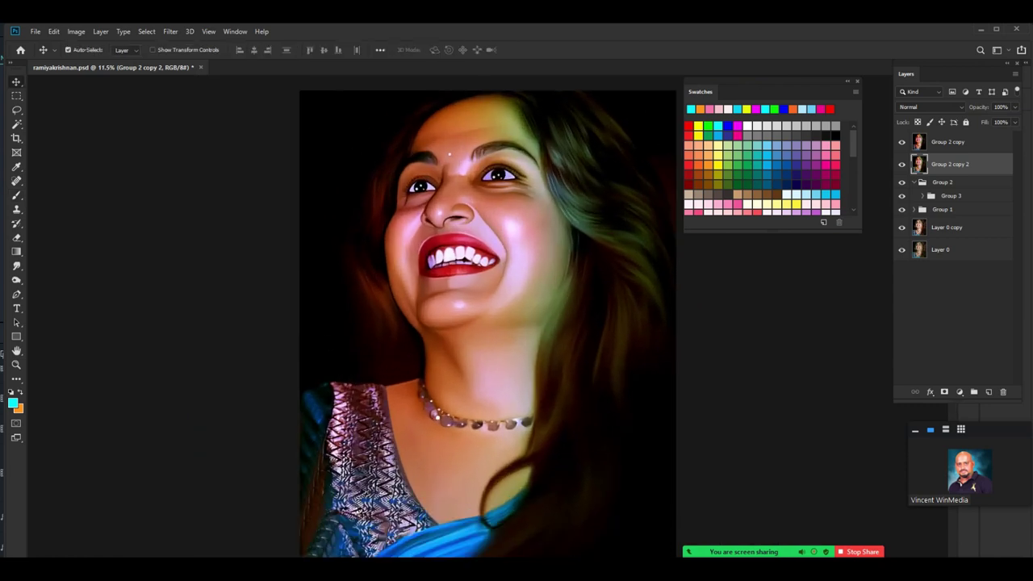
drag(901, 142, 901, 164)
click(901, 164)
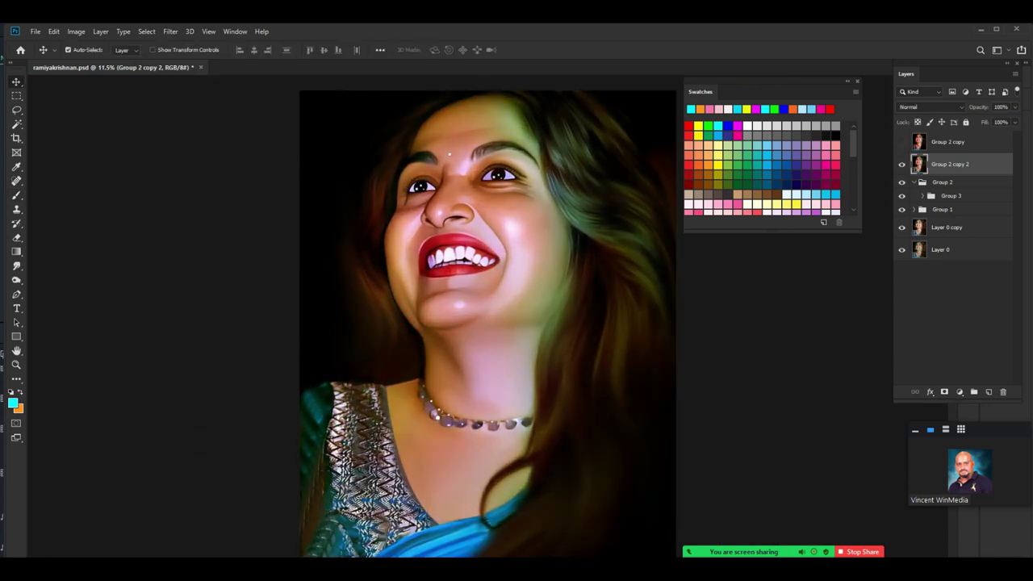
Apply Color Balance to the merged layer with midtones at 0, -7, -19 and highlights at 0, 0, +39.
key(ctrl+b)
drag(722, 234, 720, 234)
mouse_move(735, 220)
mouse_down()
mouse_move(725, 220)
mouse_move(740, 208)
mouse_up()
click(764, 263)
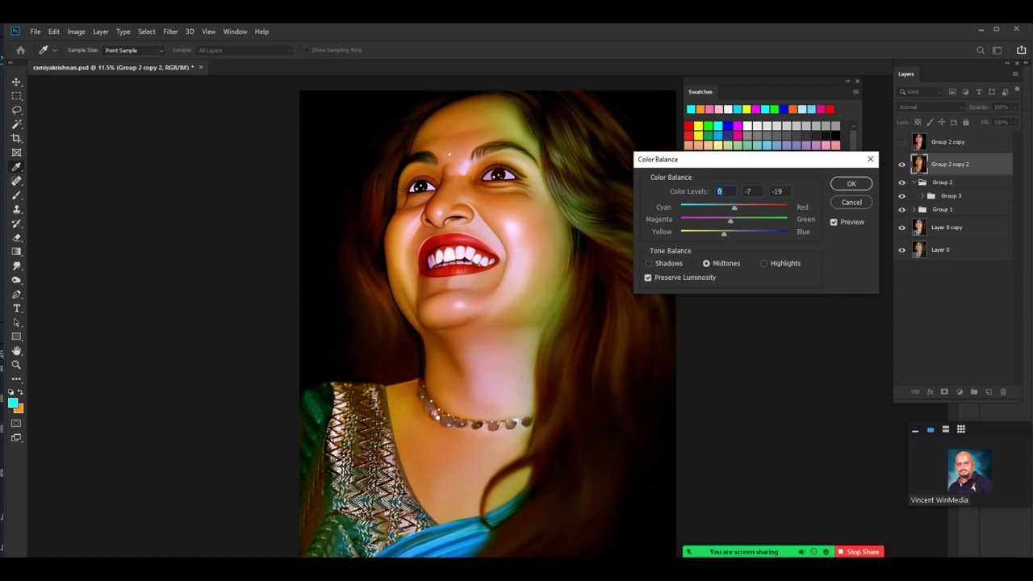
click(764, 263)
drag(734, 234, 751, 234)
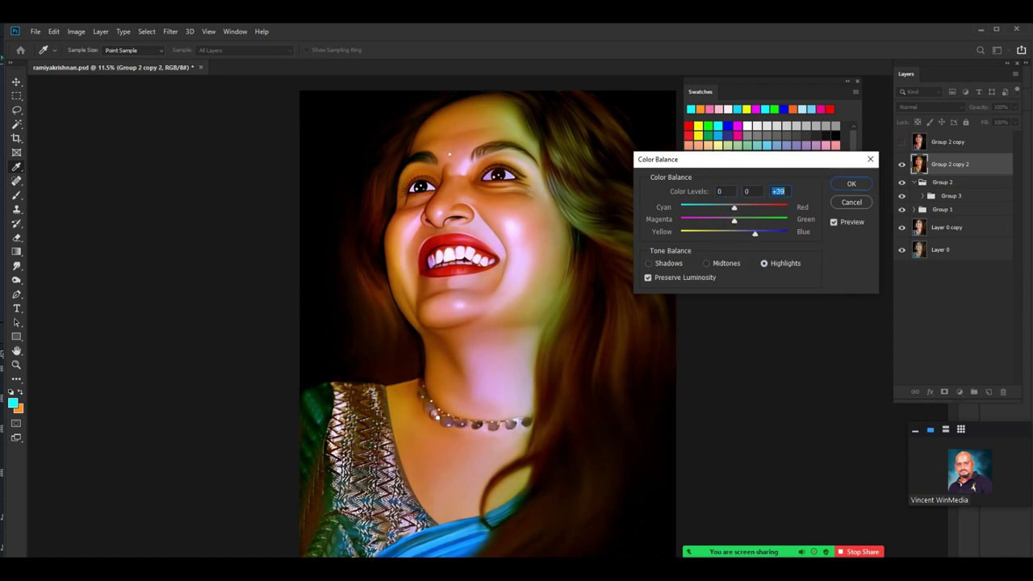
click(852, 184)
Close the swatches and darken the merged layer's shadows slightly by raising the Levels black input point.
click(857, 81)
key(ctrl+l)
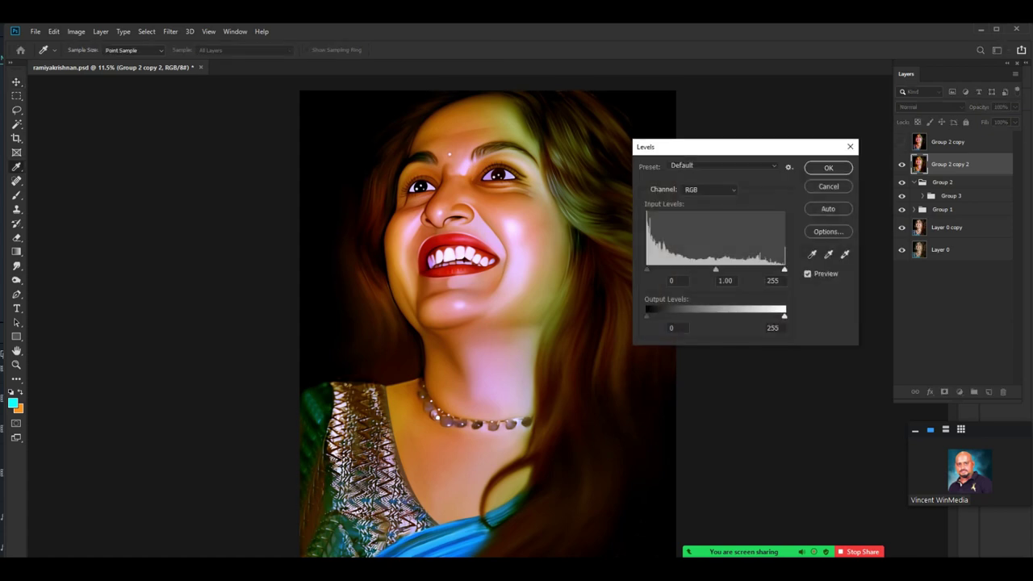
mouse_move(646, 269)
mouse_down()
mouse_move(675, 269)
mouse_move(650, 270)
mouse_up()
key(Return)
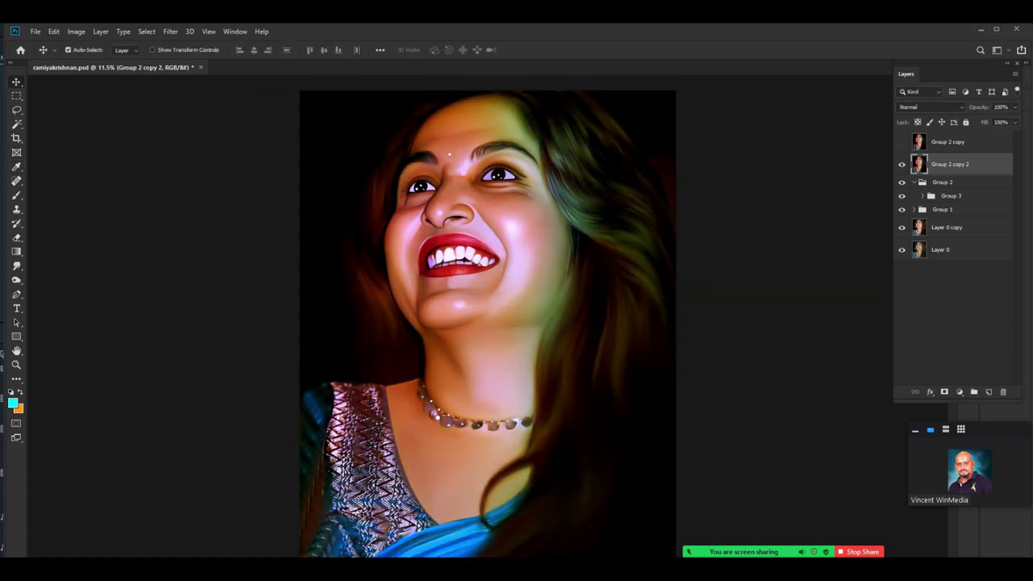